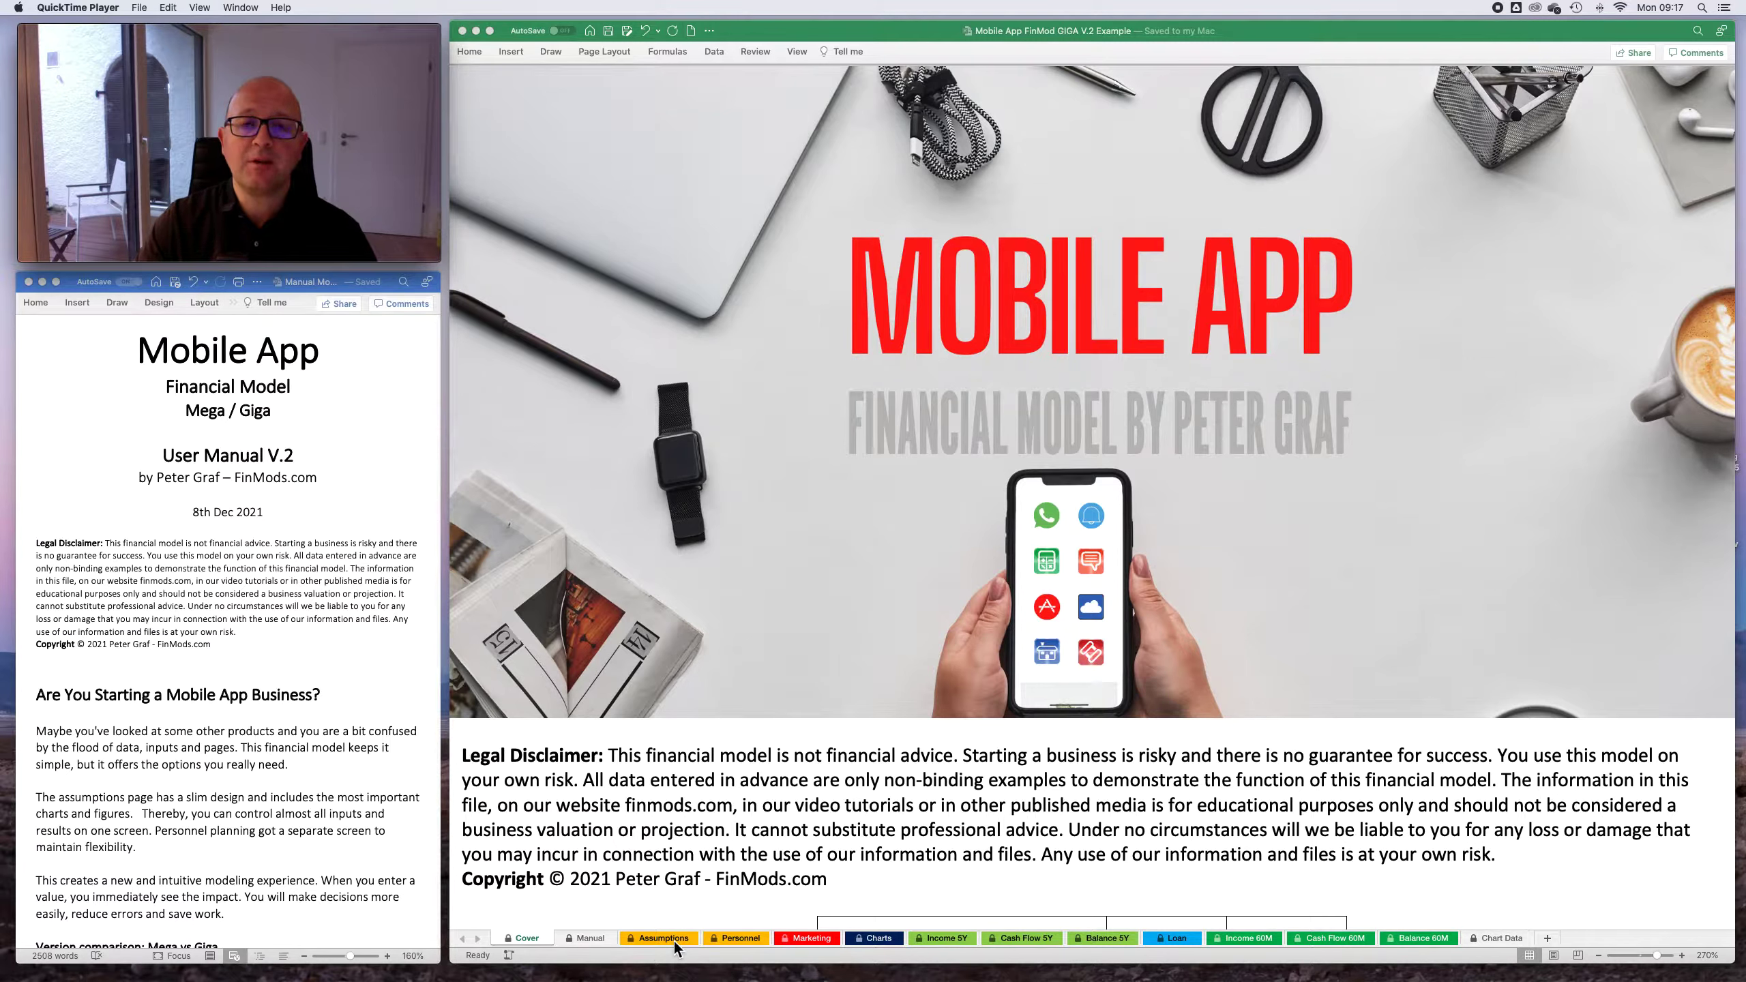
- View the example model's Assumptions sheet and minimize that workbook to work in the GIGA V.2 NO DATA file
click(677, 948)
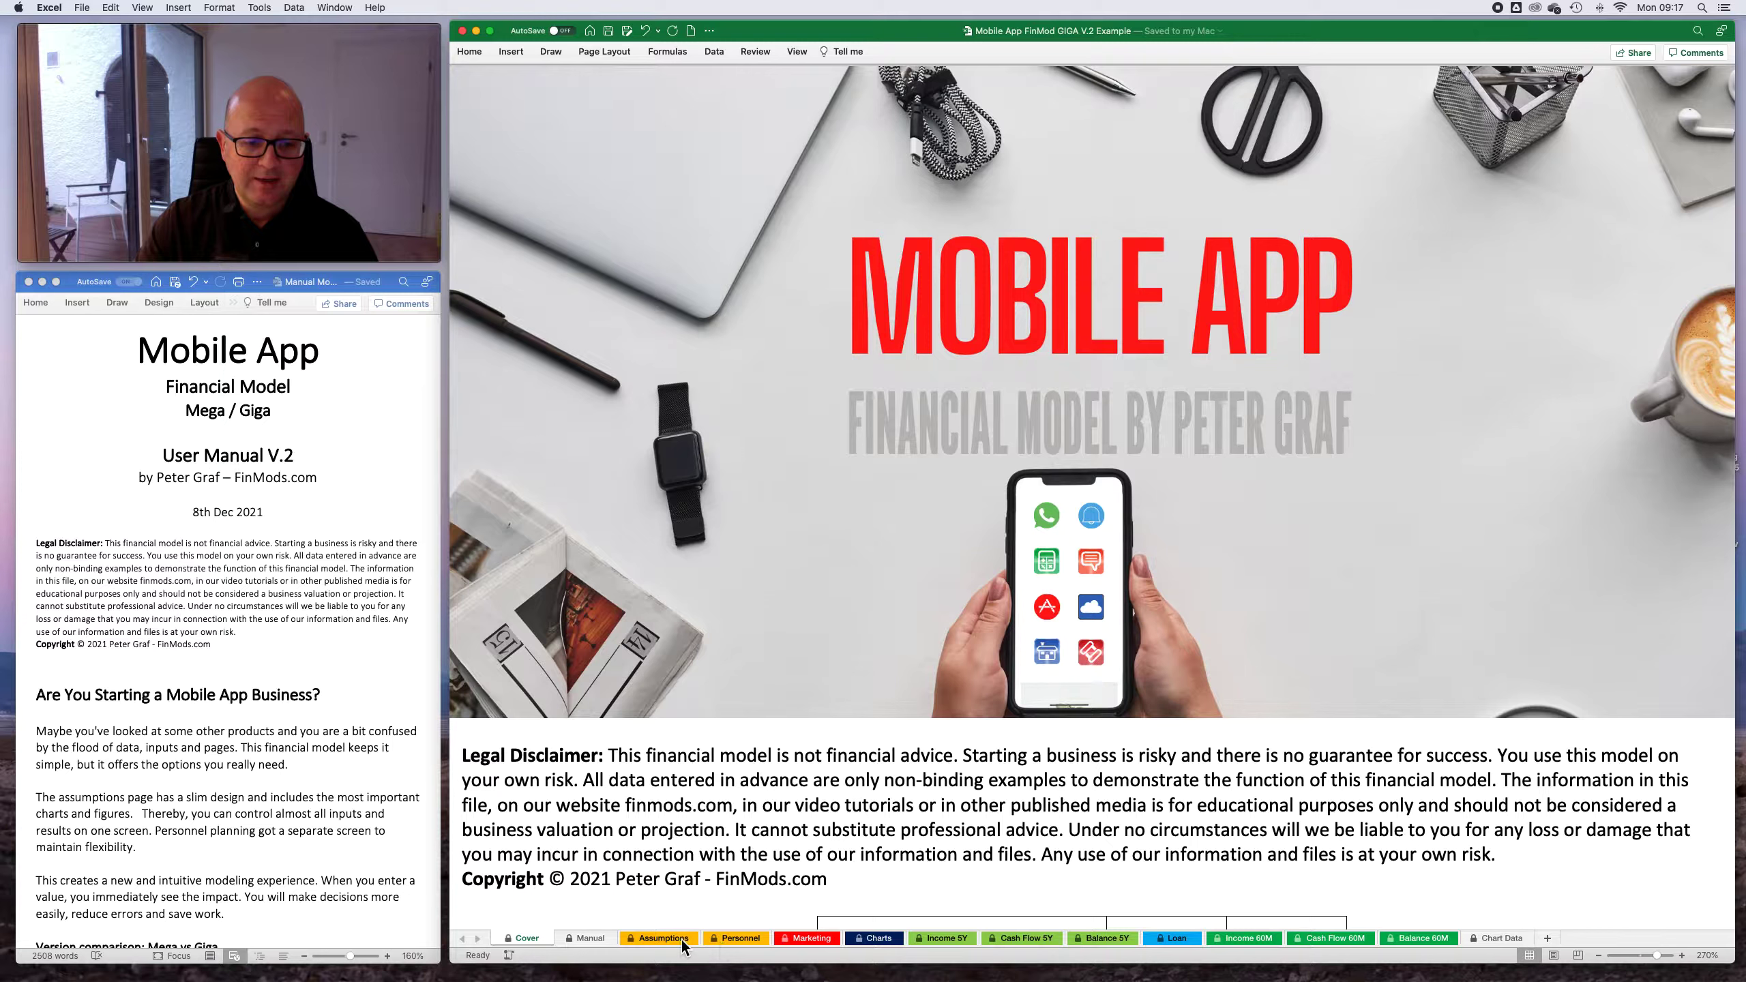
click(693, 941)
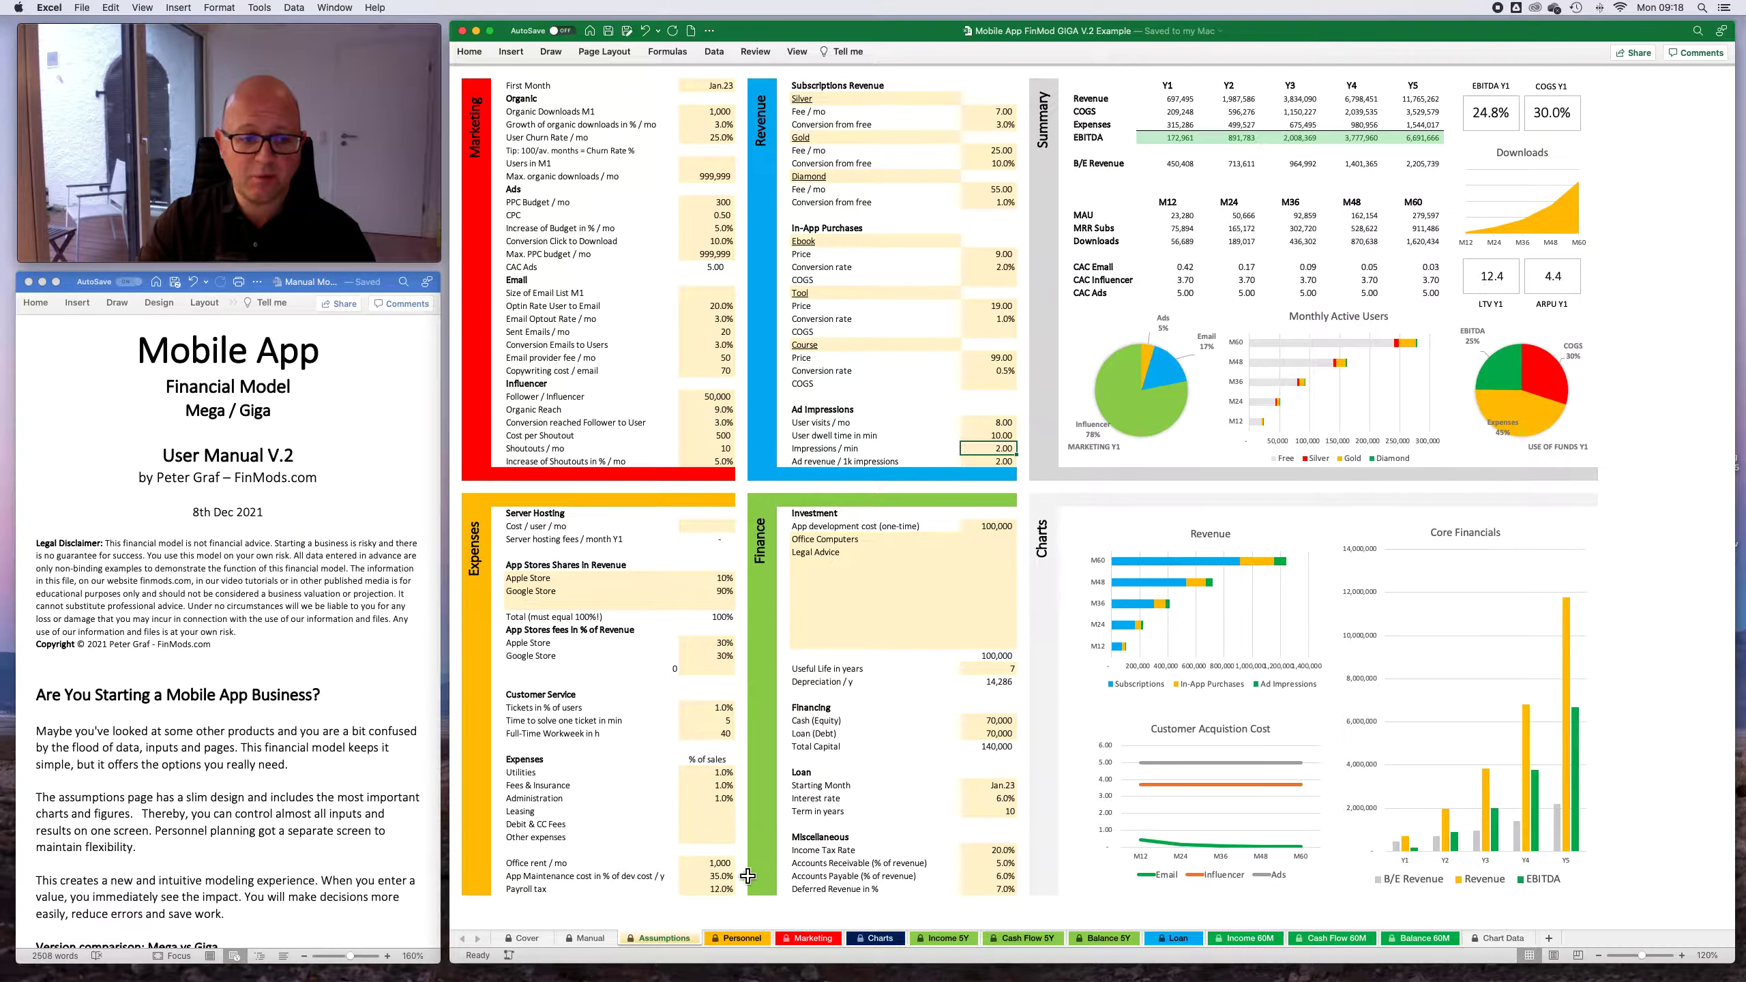
click(477, 32)
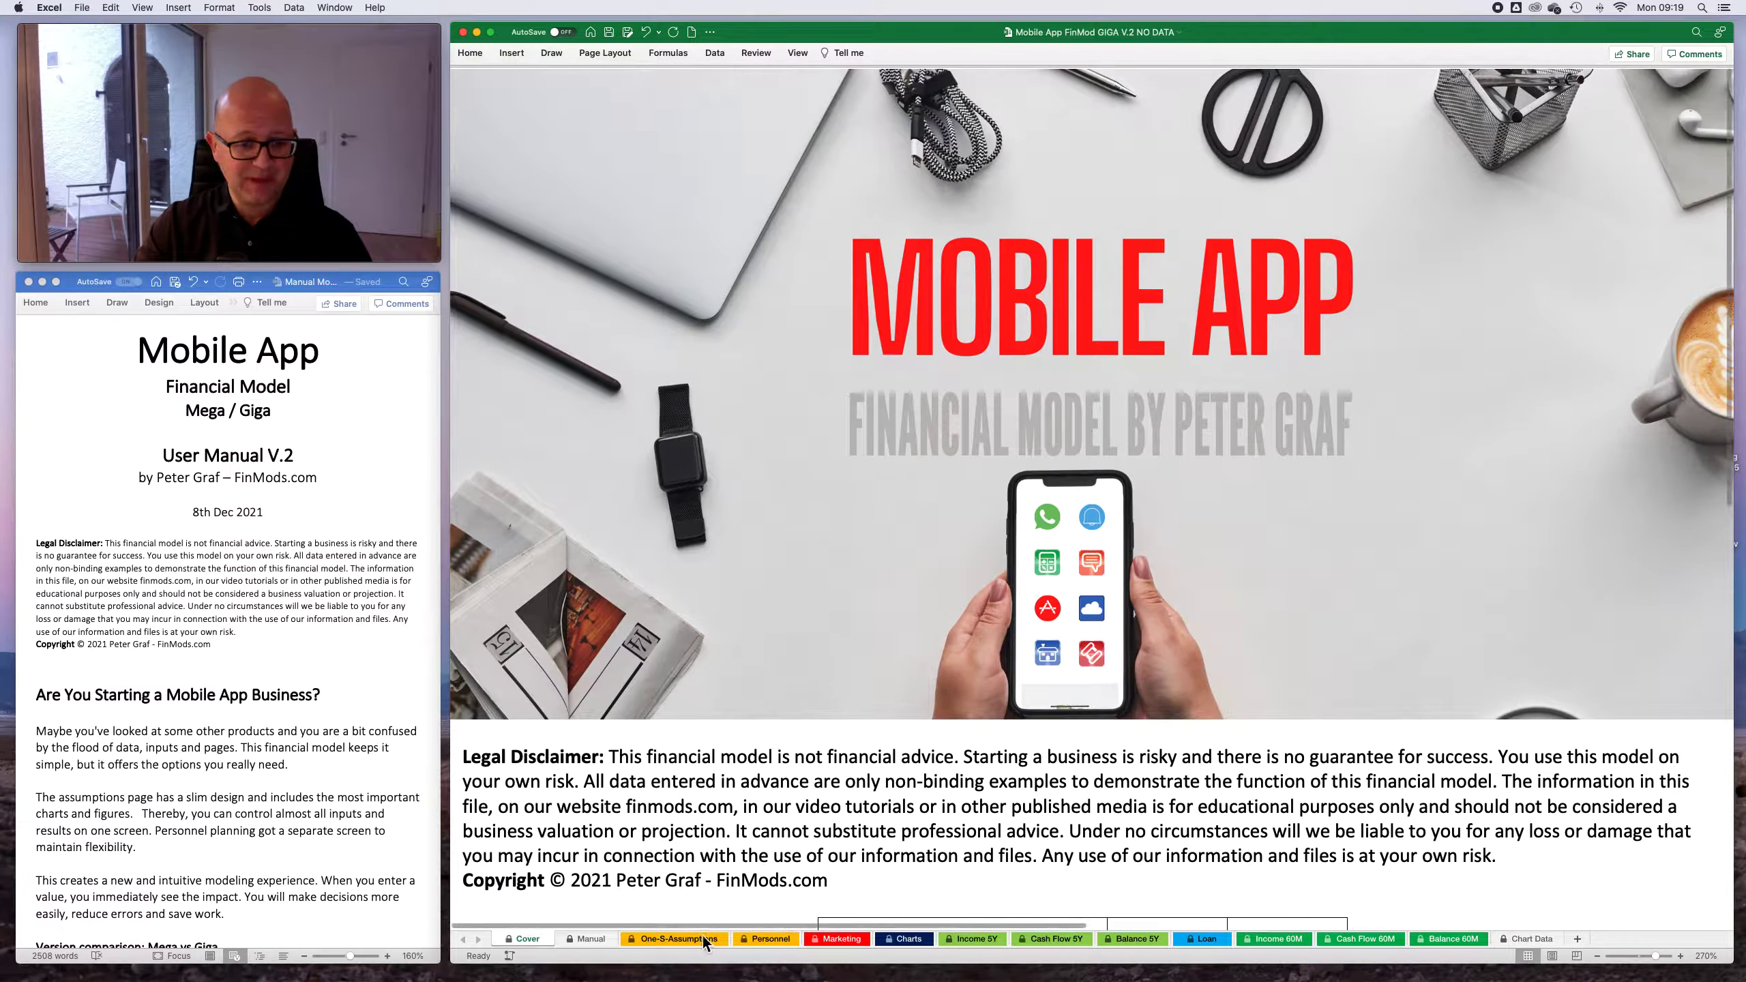
- Look through the topics on the Manual sheet and open the One-S-Assumptions sheet
click(589, 940)
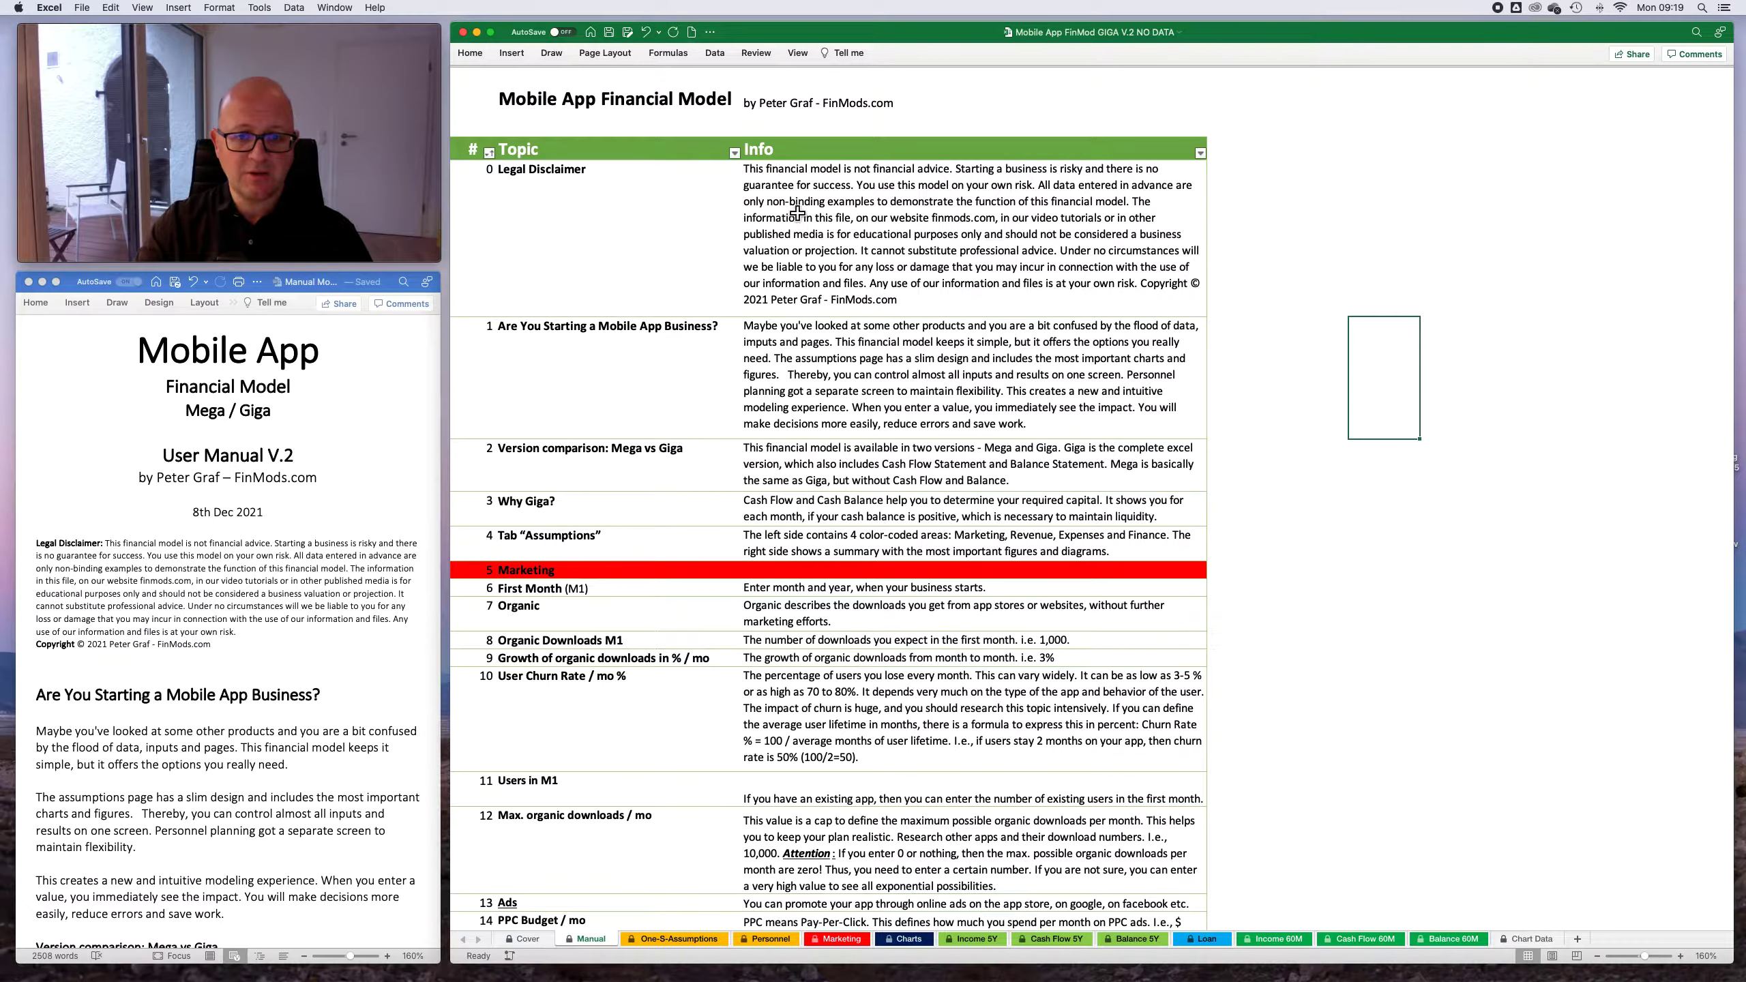
scroll(878, 791, down, 10)
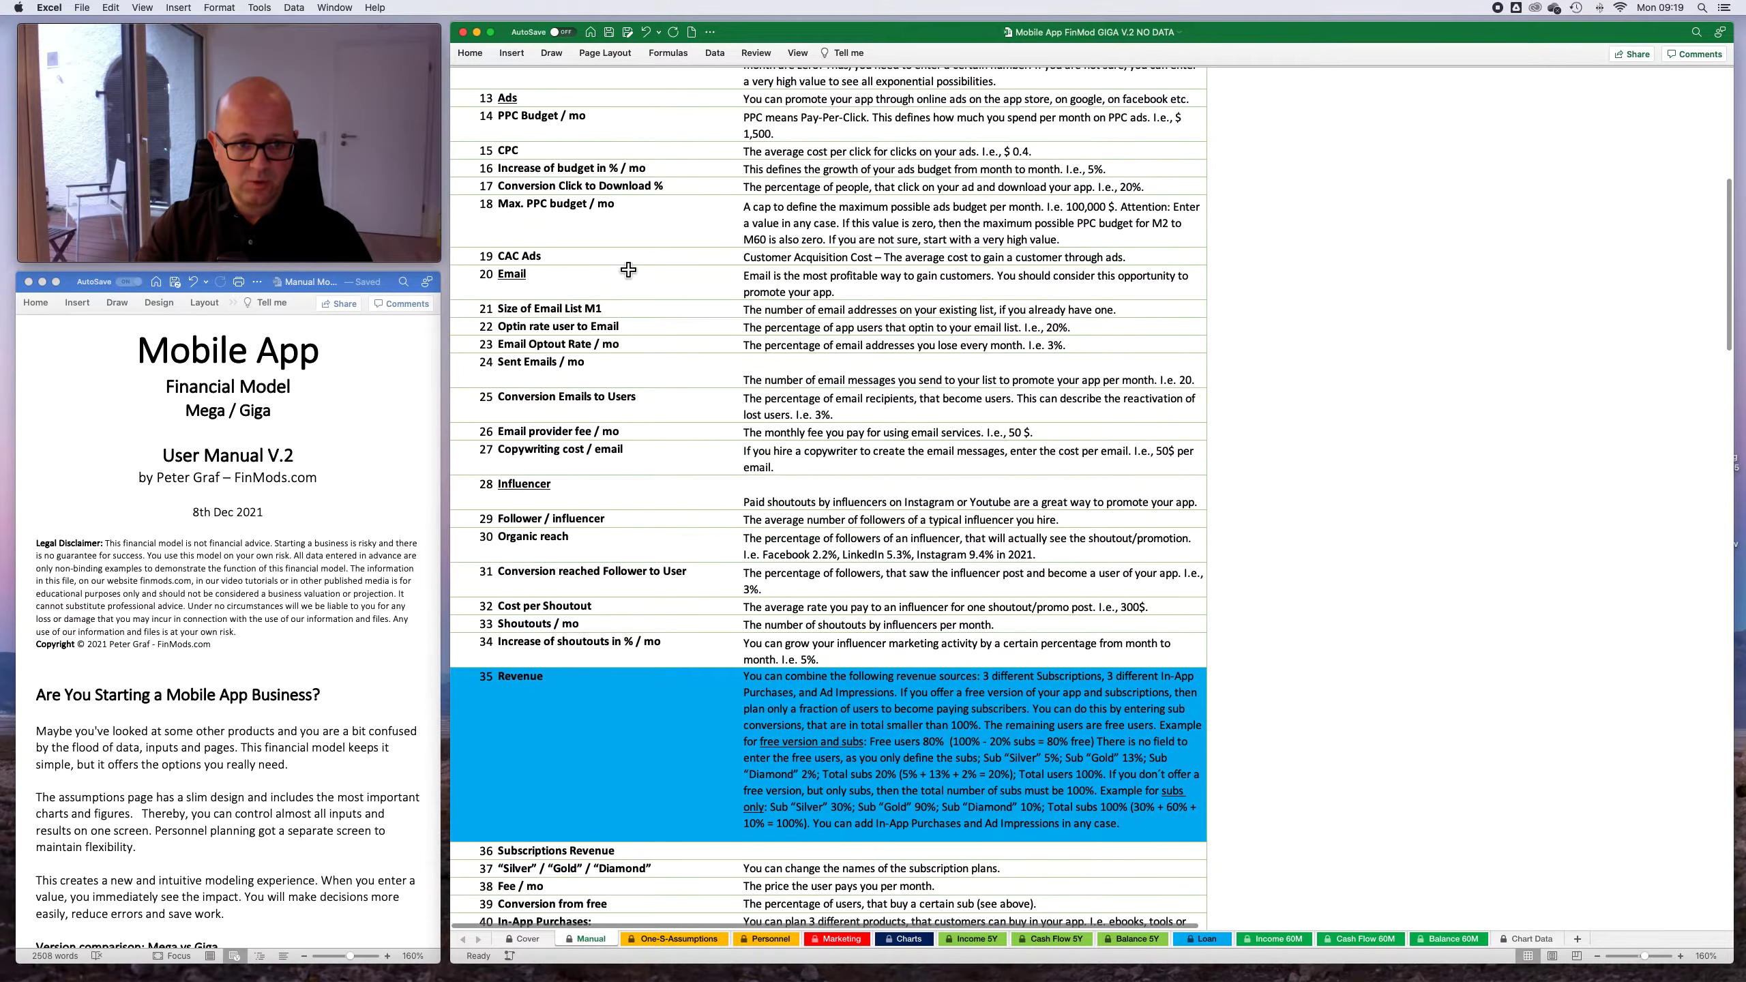
scroll(872, 519, down, 1)
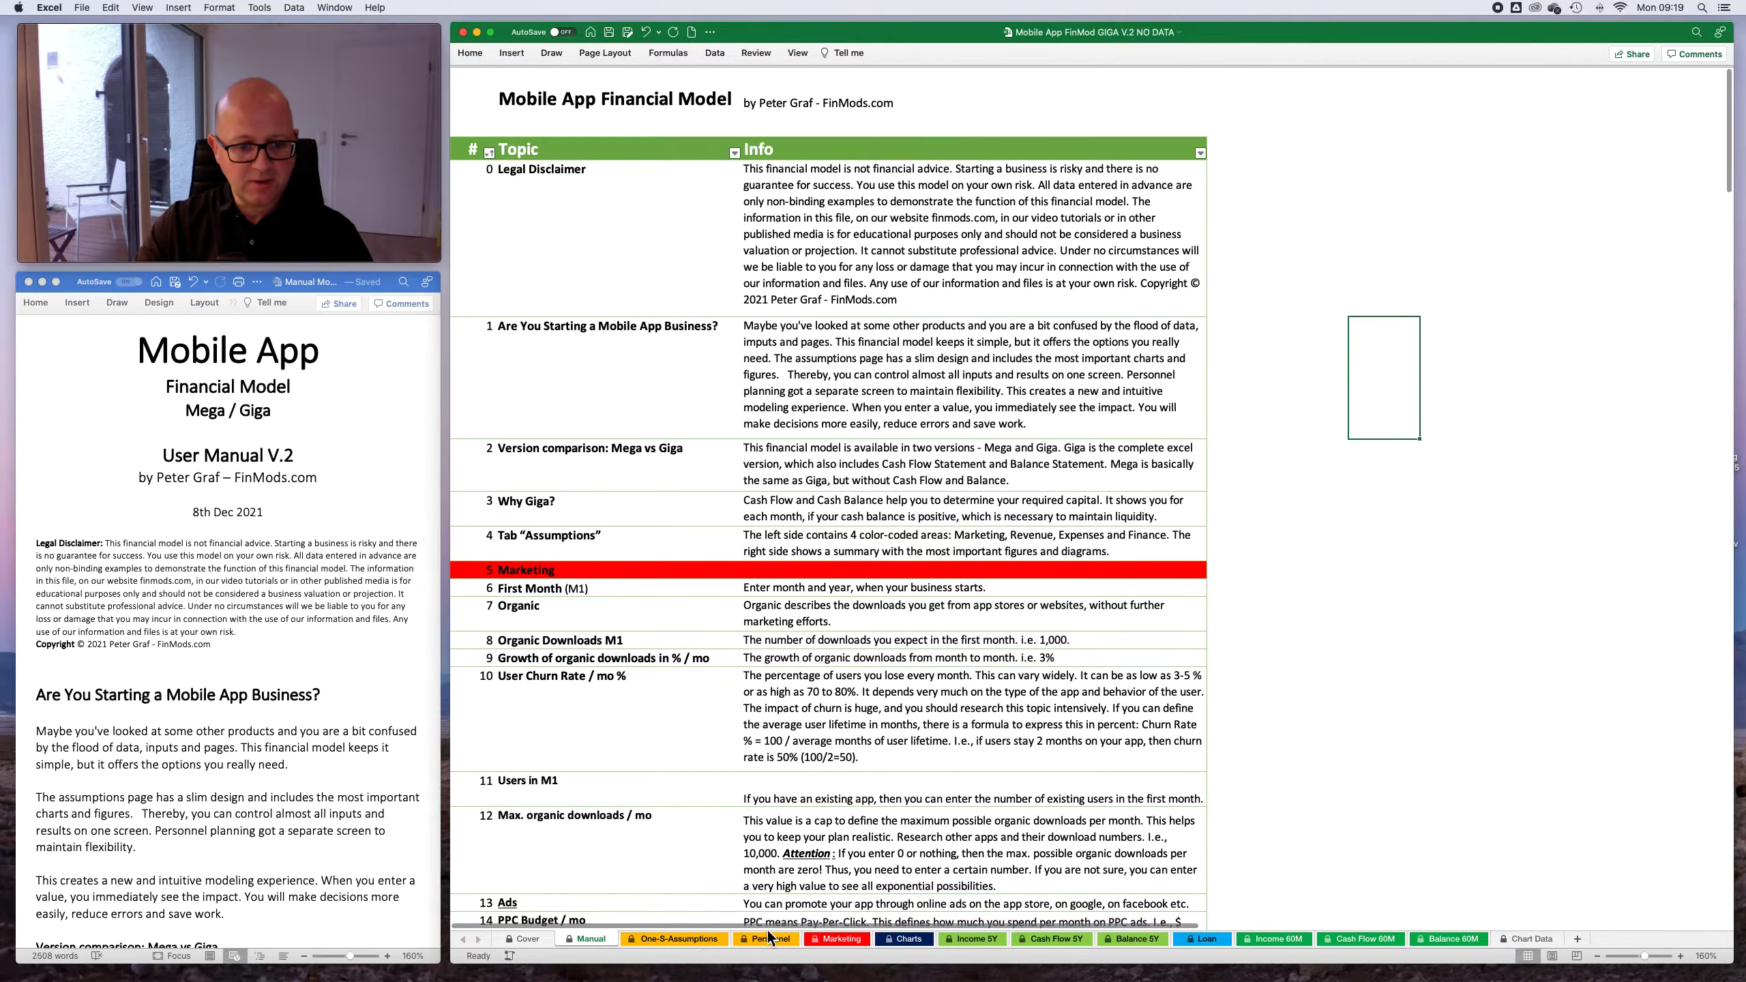
click(674, 938)
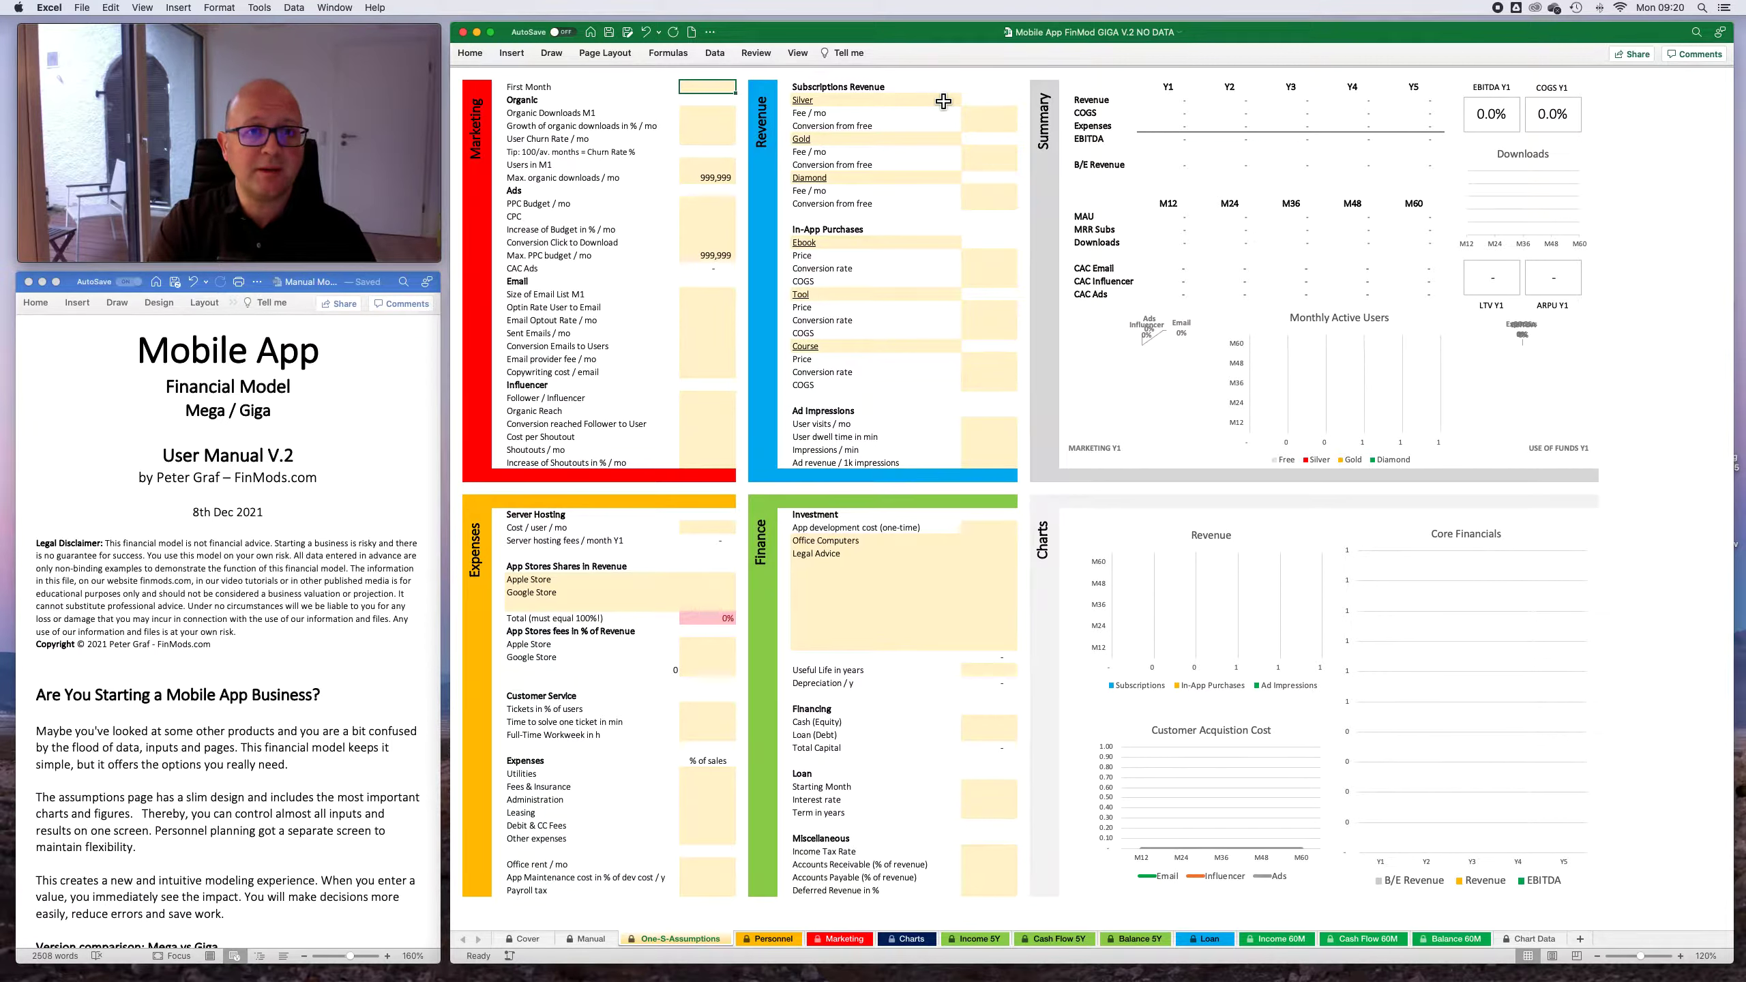
- Try Jun 24 as the First Month in the Marketing section
text(jan23)
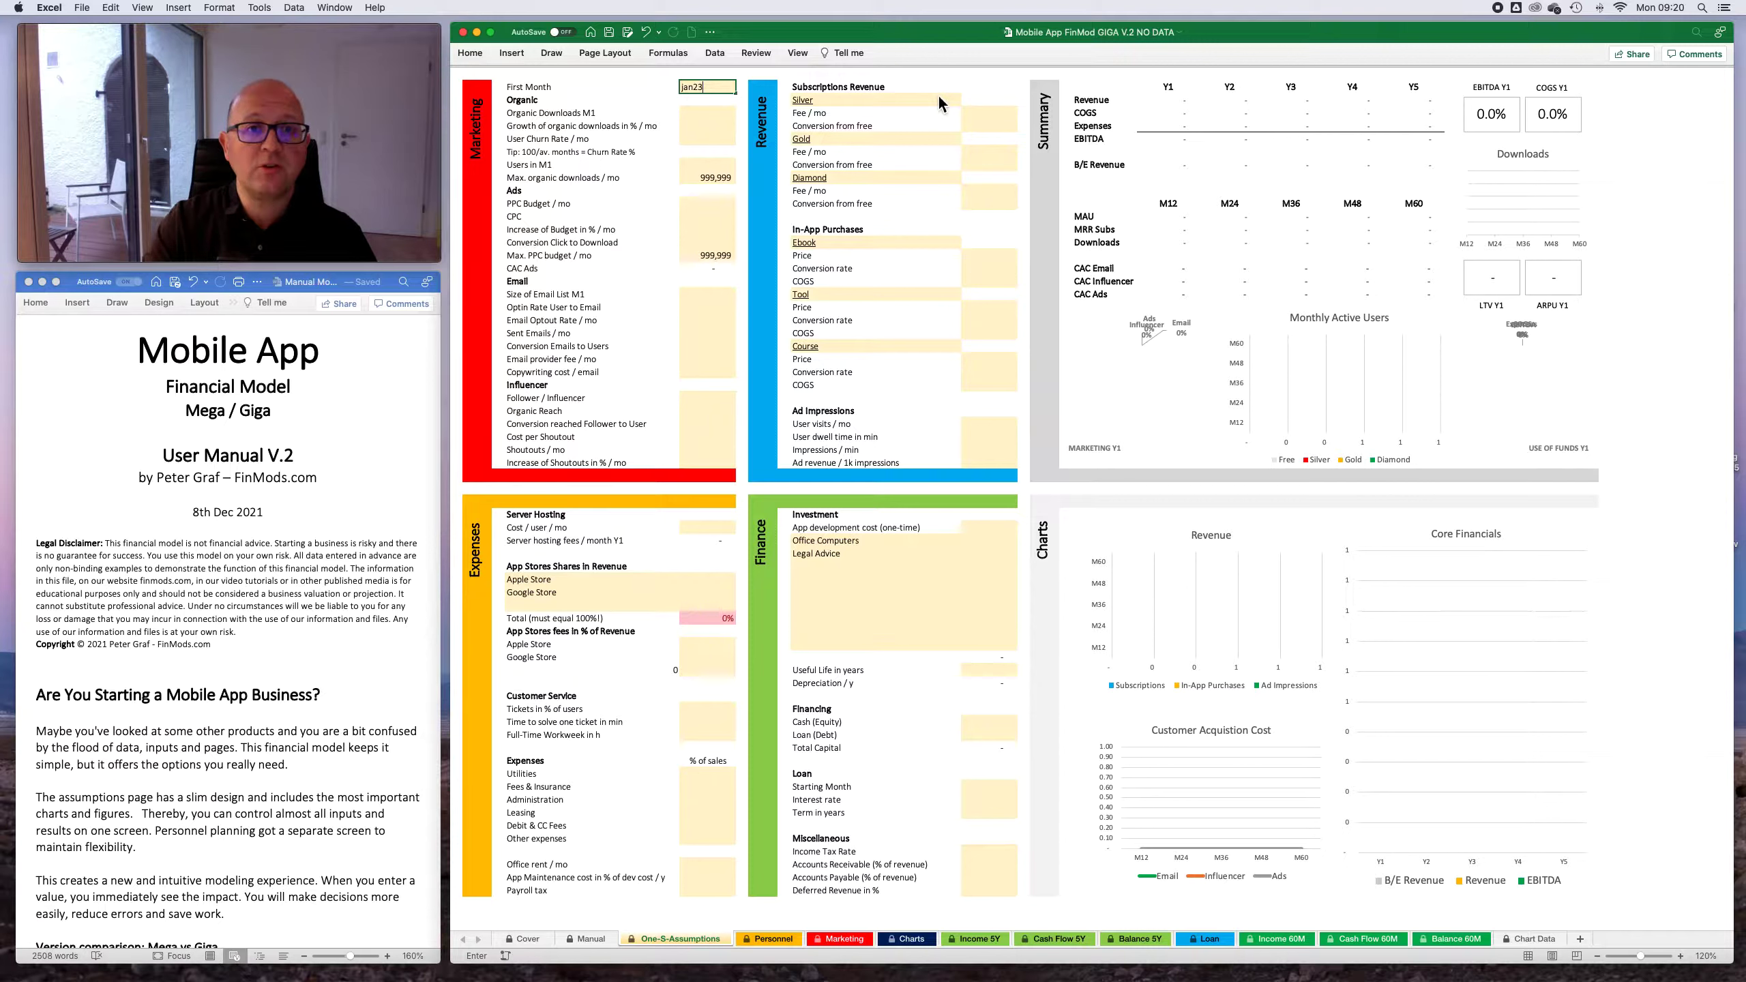
key(Return)
key(Up)
text(jun24)
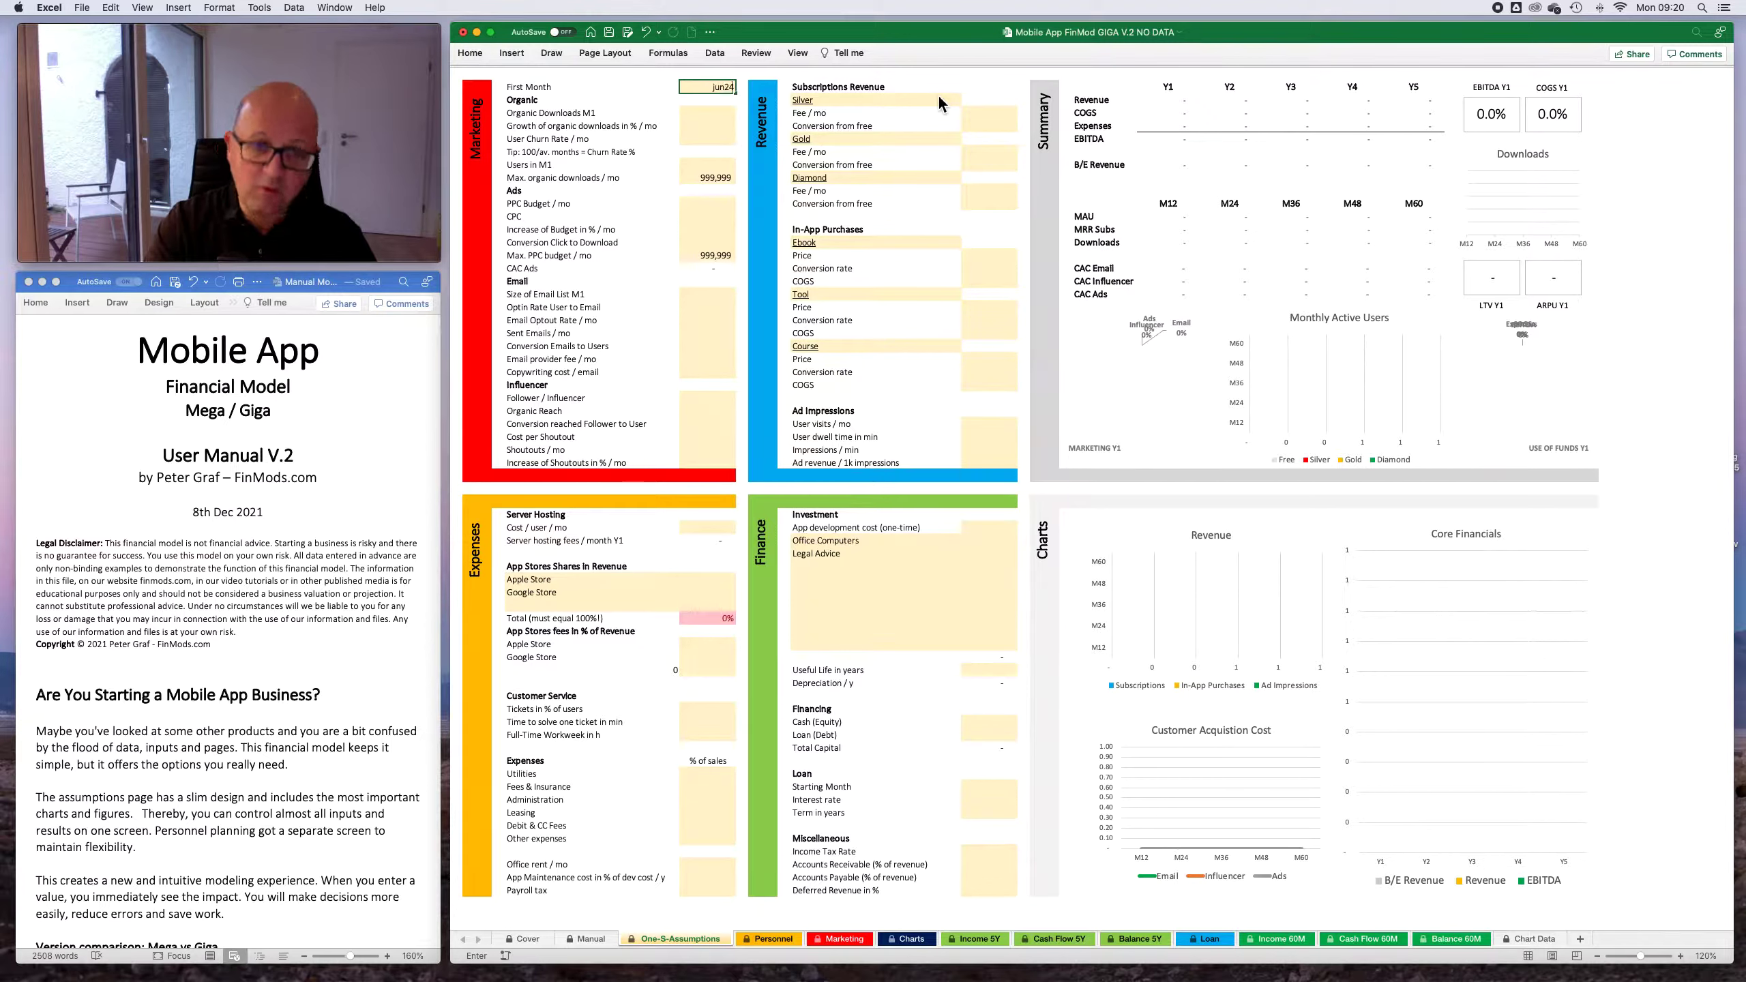
key(Return)
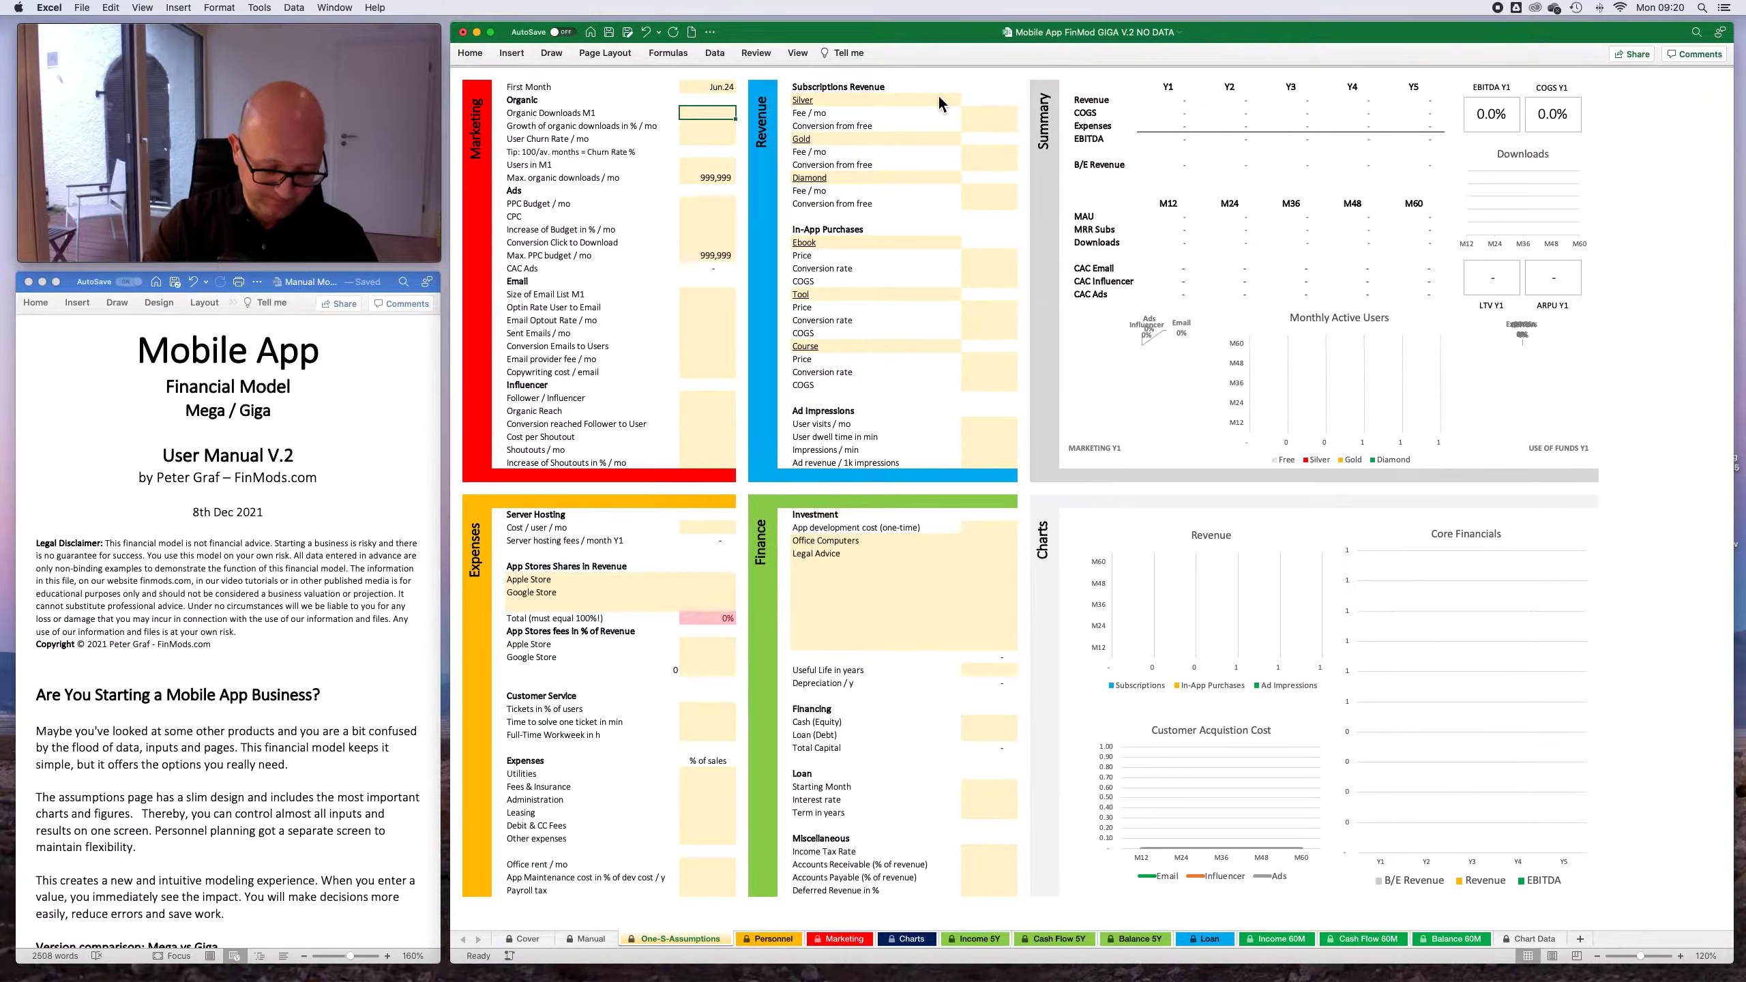
- Set the First Month in the Marketing section to Jan 23
key(Up)
text(jan23)
key(Return)
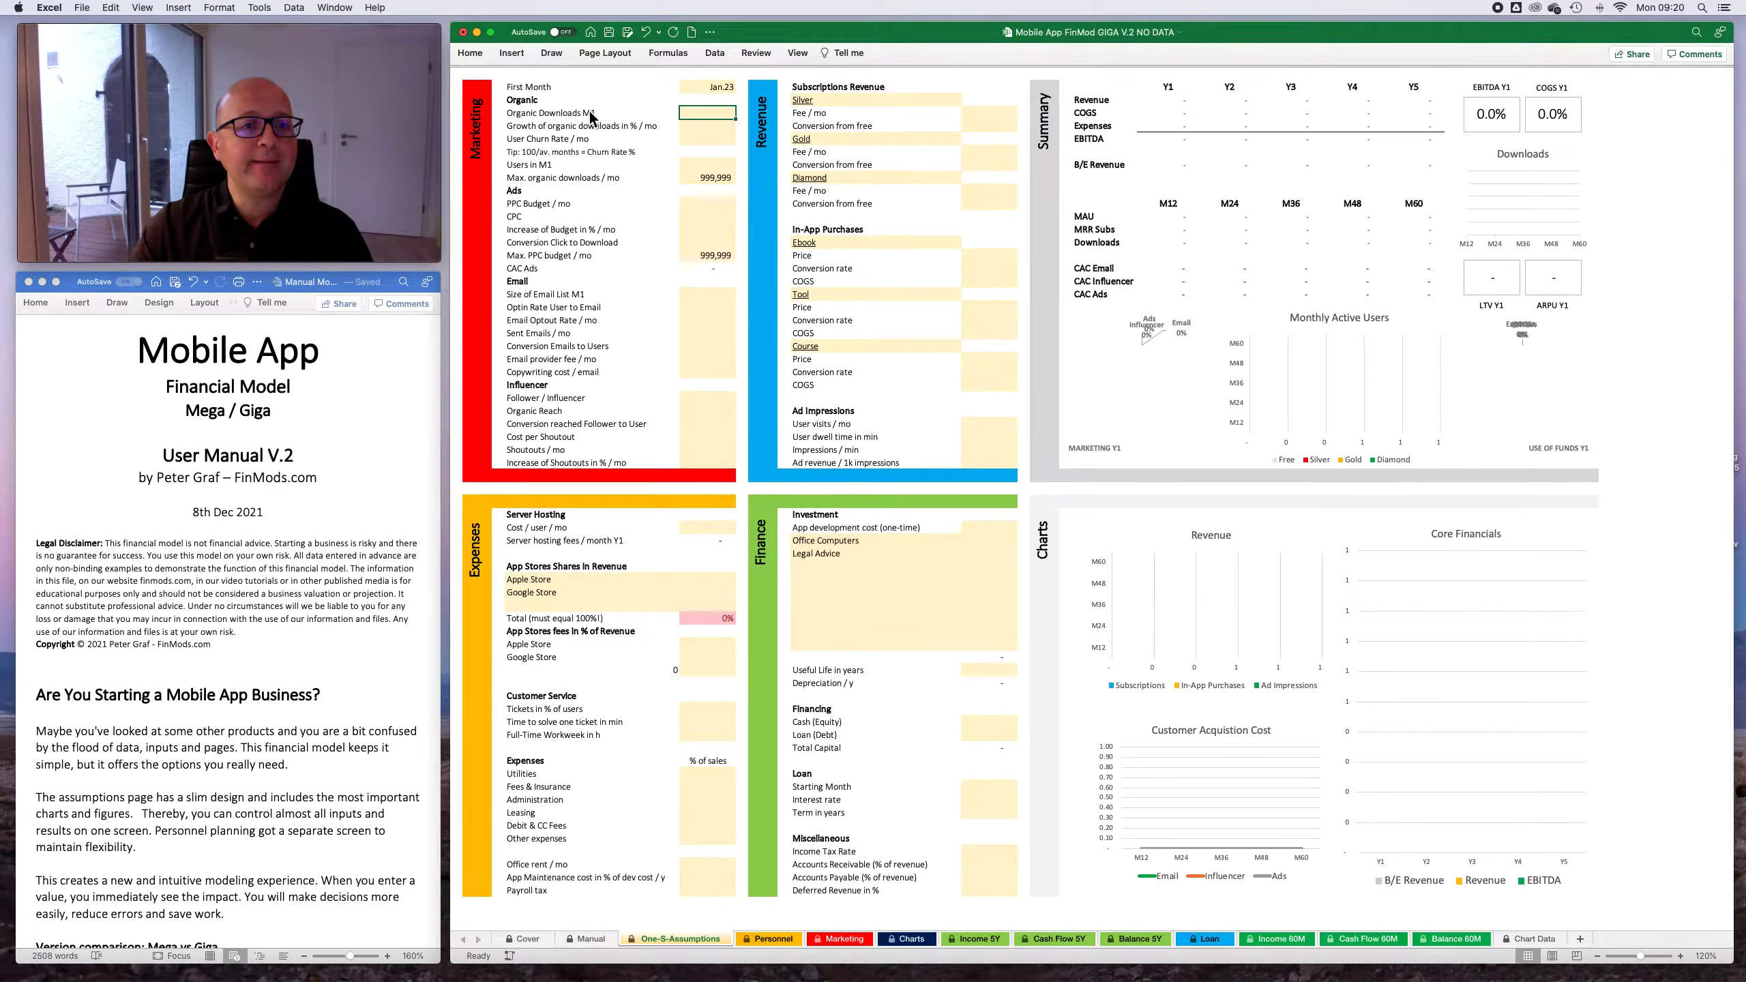
- Enter 300 as Organic Downloads M1 and 3% as the monthly growth of organic downloads
text(300)
click(724, 122)
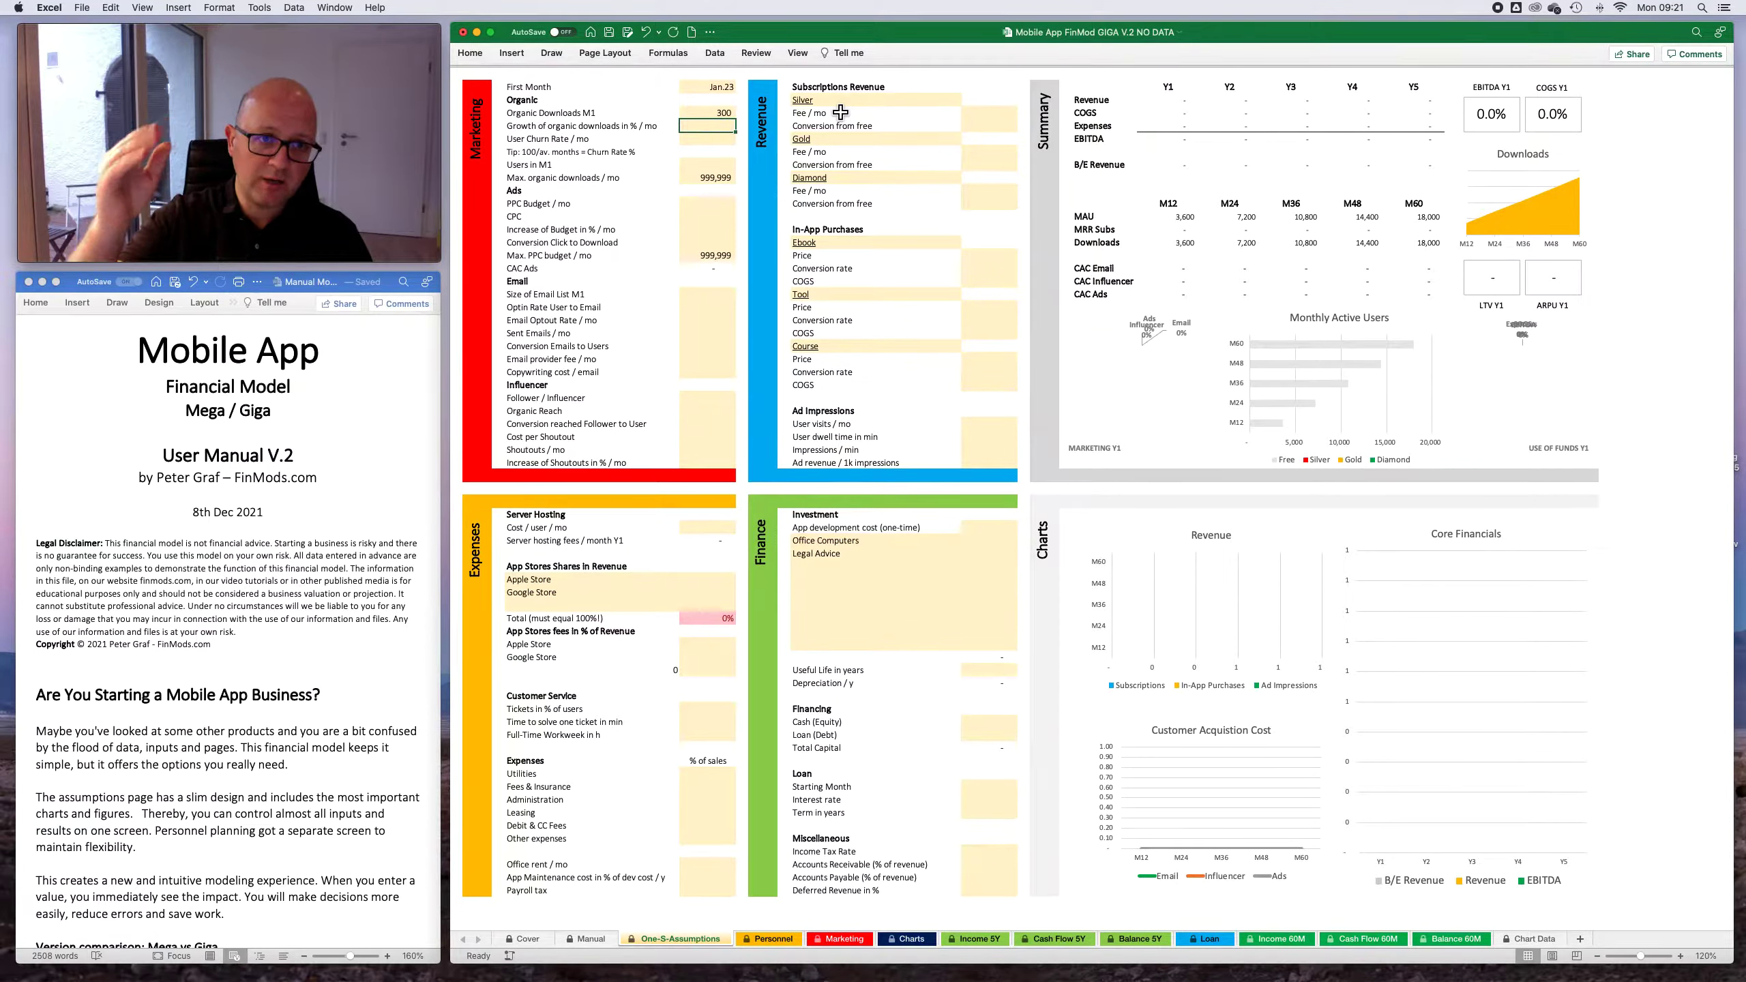
text(3)
key(Return)
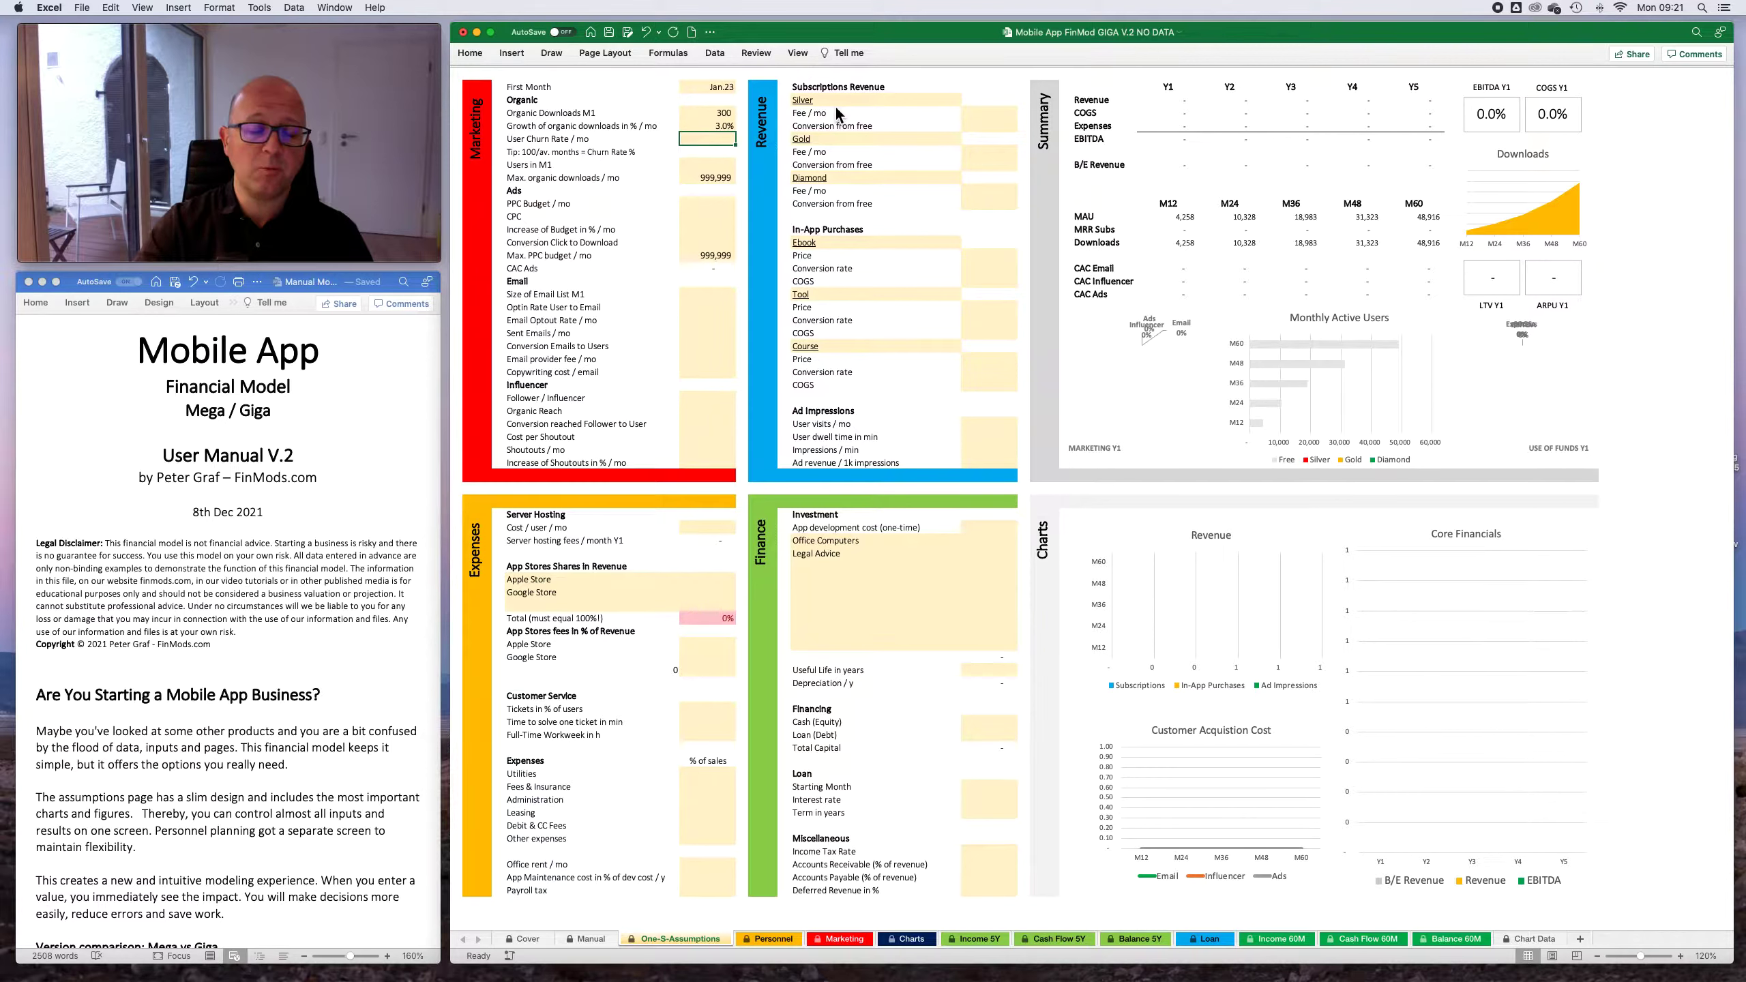
- Try a 50% monthly growth of organic downloads
key(Up)
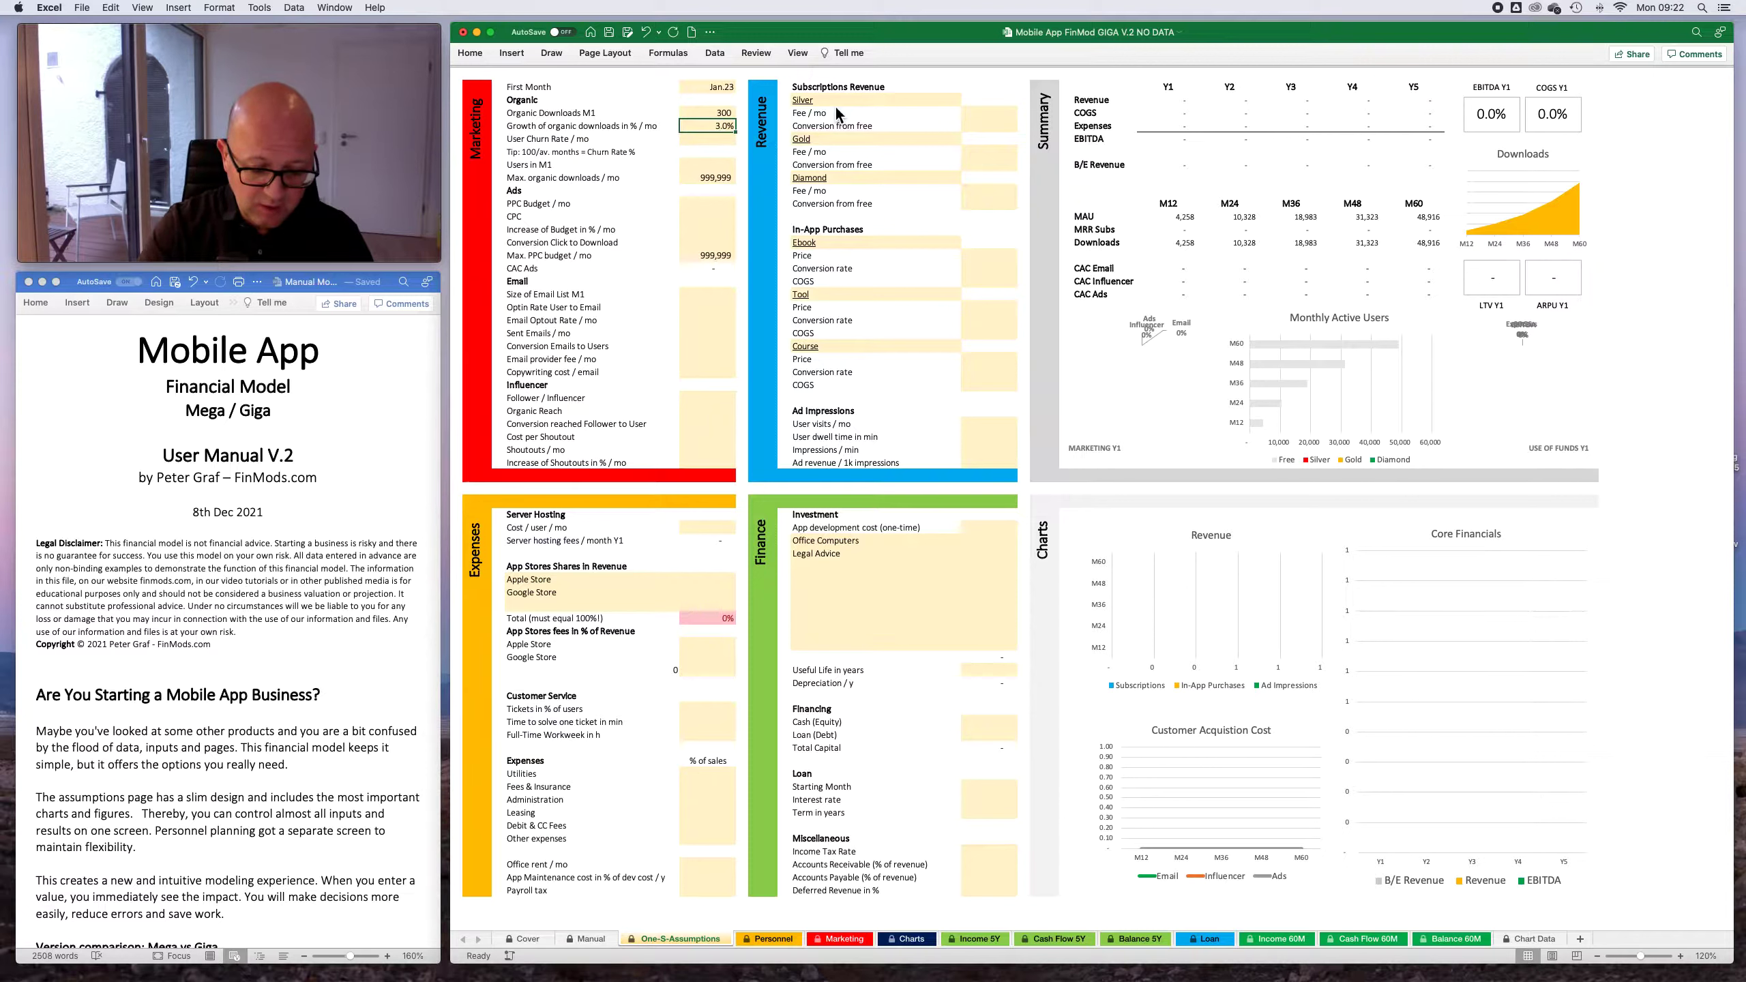
text(50)
key(Return)
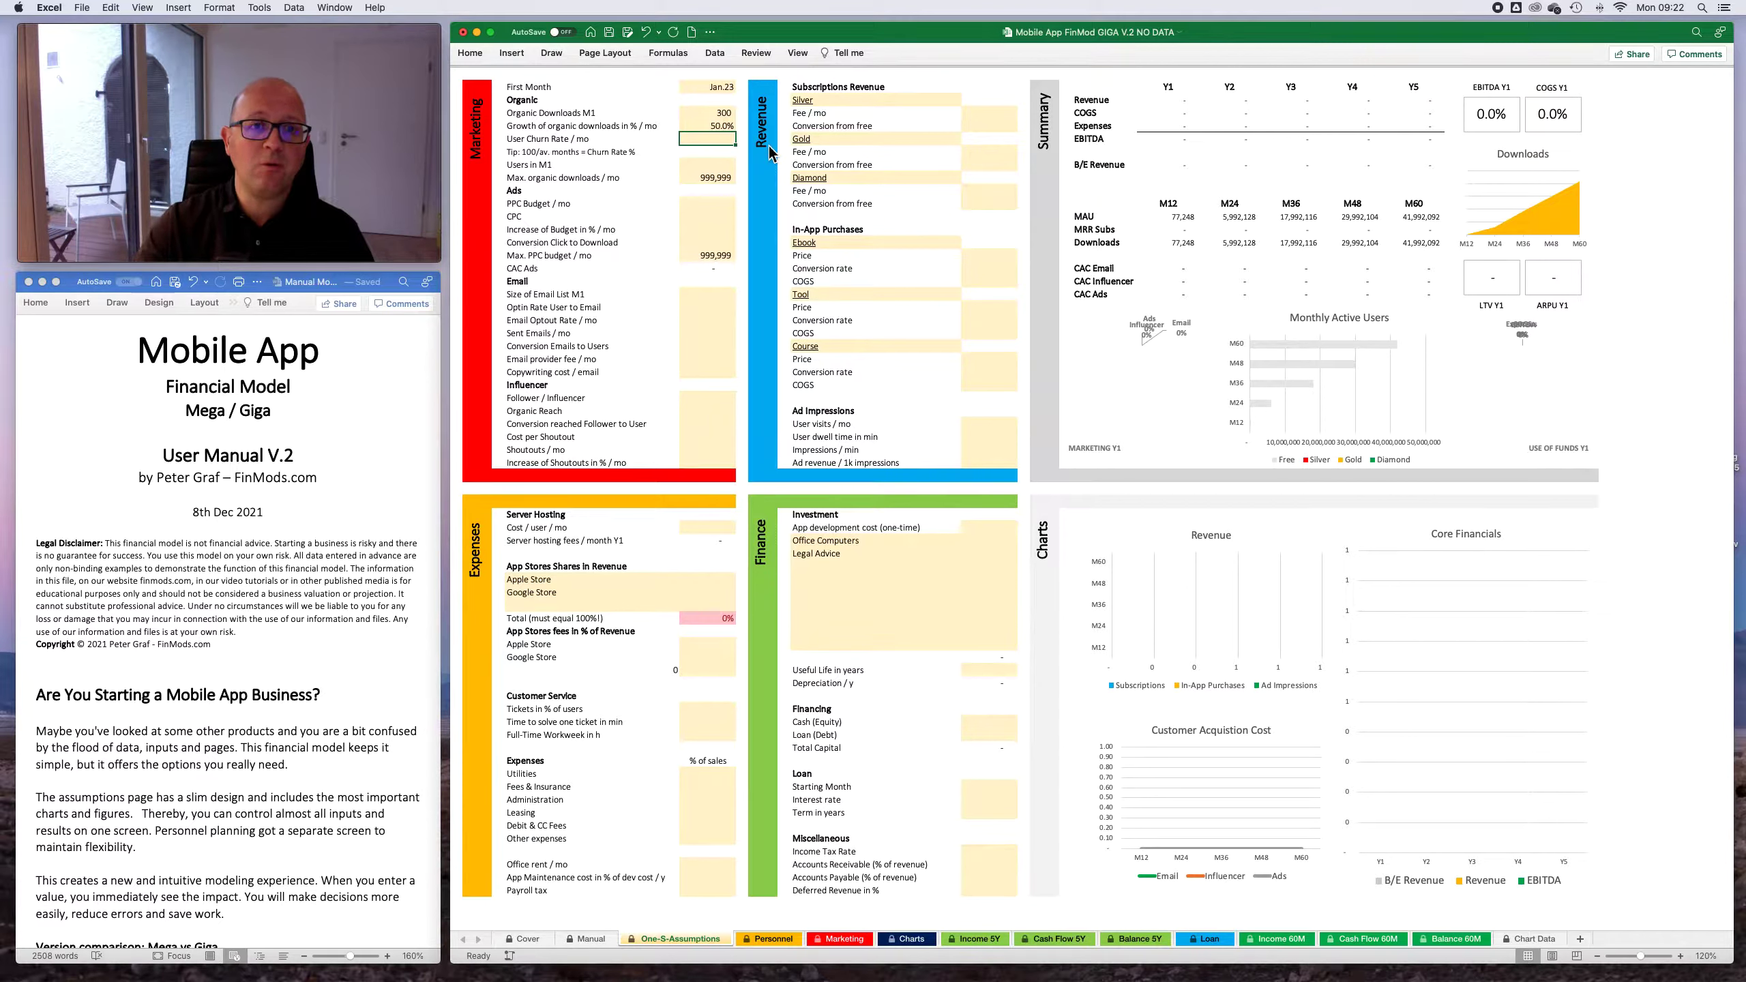
- Set the monthly growth of organic downloads back to 3%
click(715, 126)
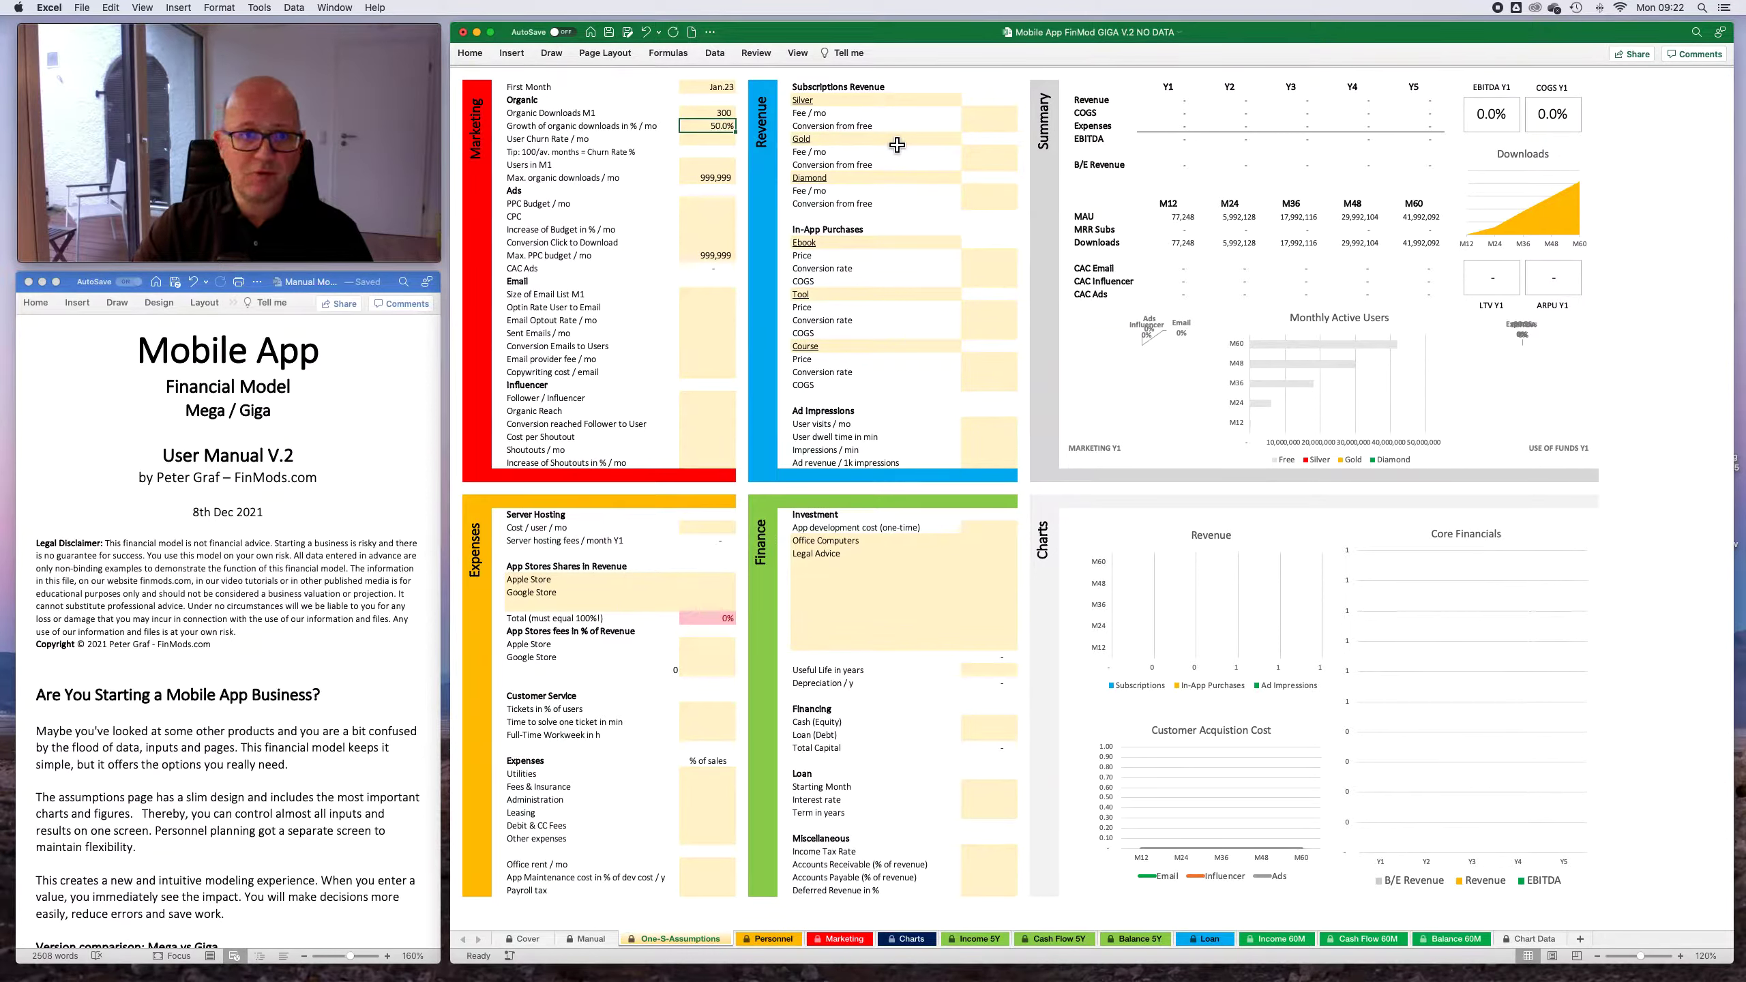
text(3)
key(Return)
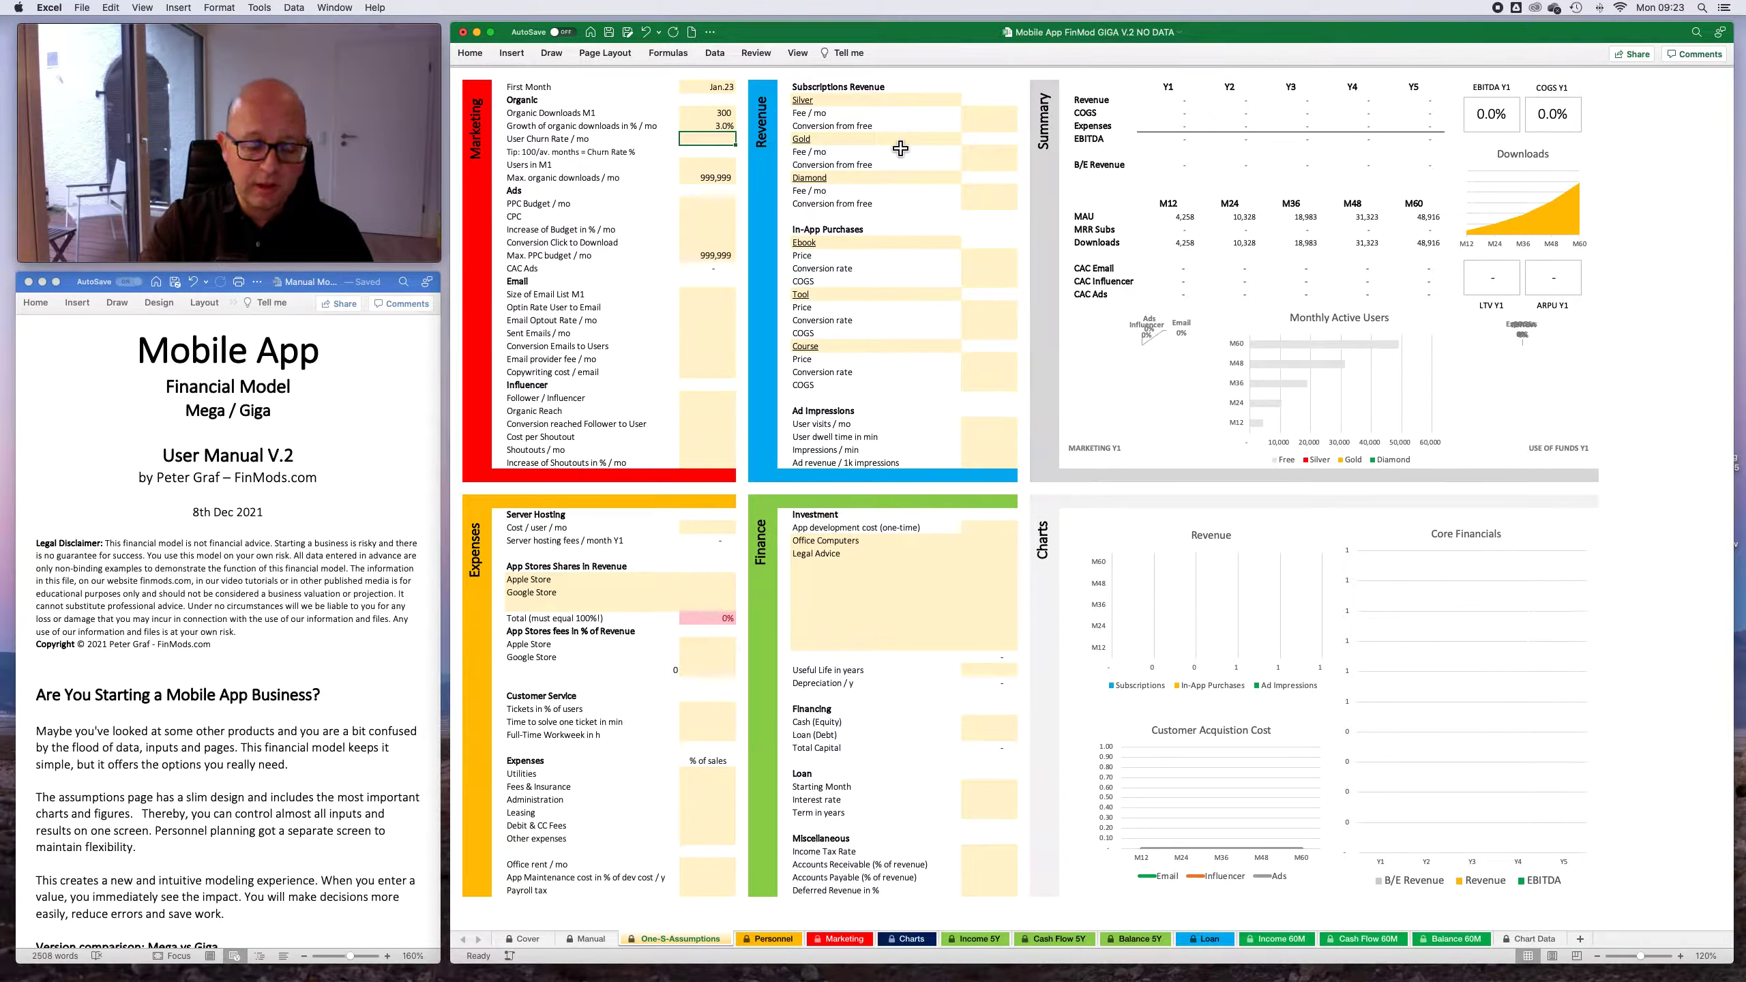
- Try monthly User Churn Rates of 5% and 70% to compare their effect on active users
text(5)
key(Return)
key(Up)
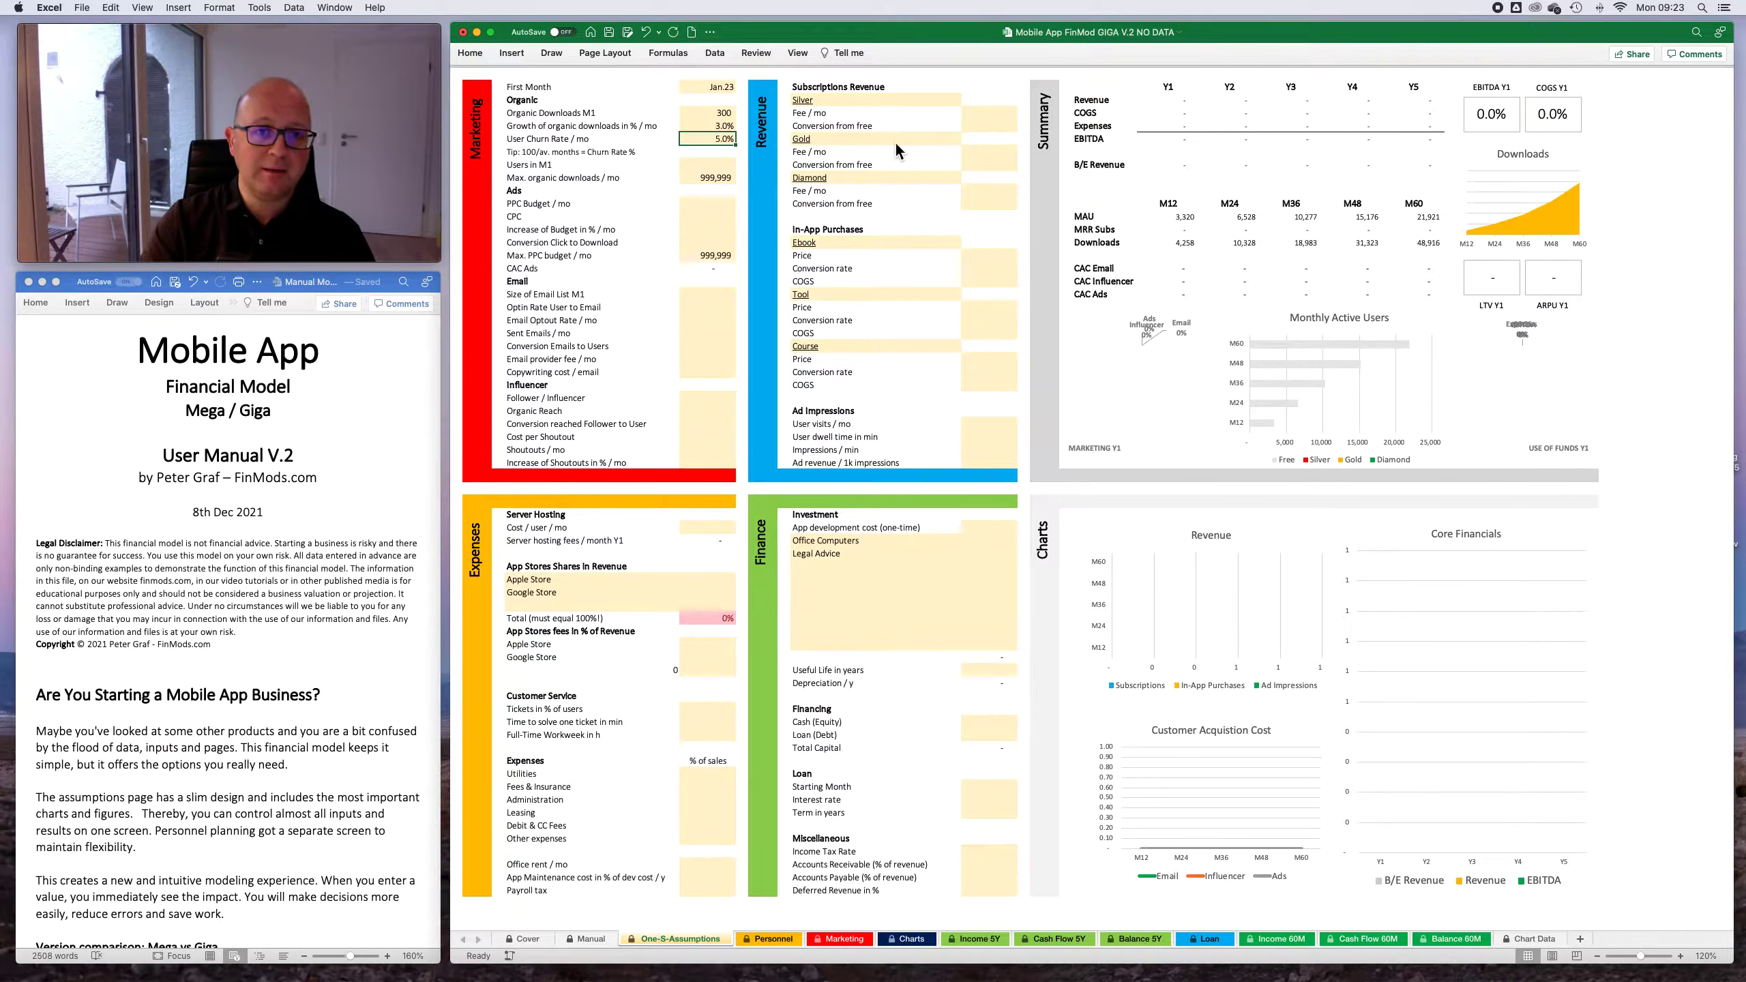
text(70)
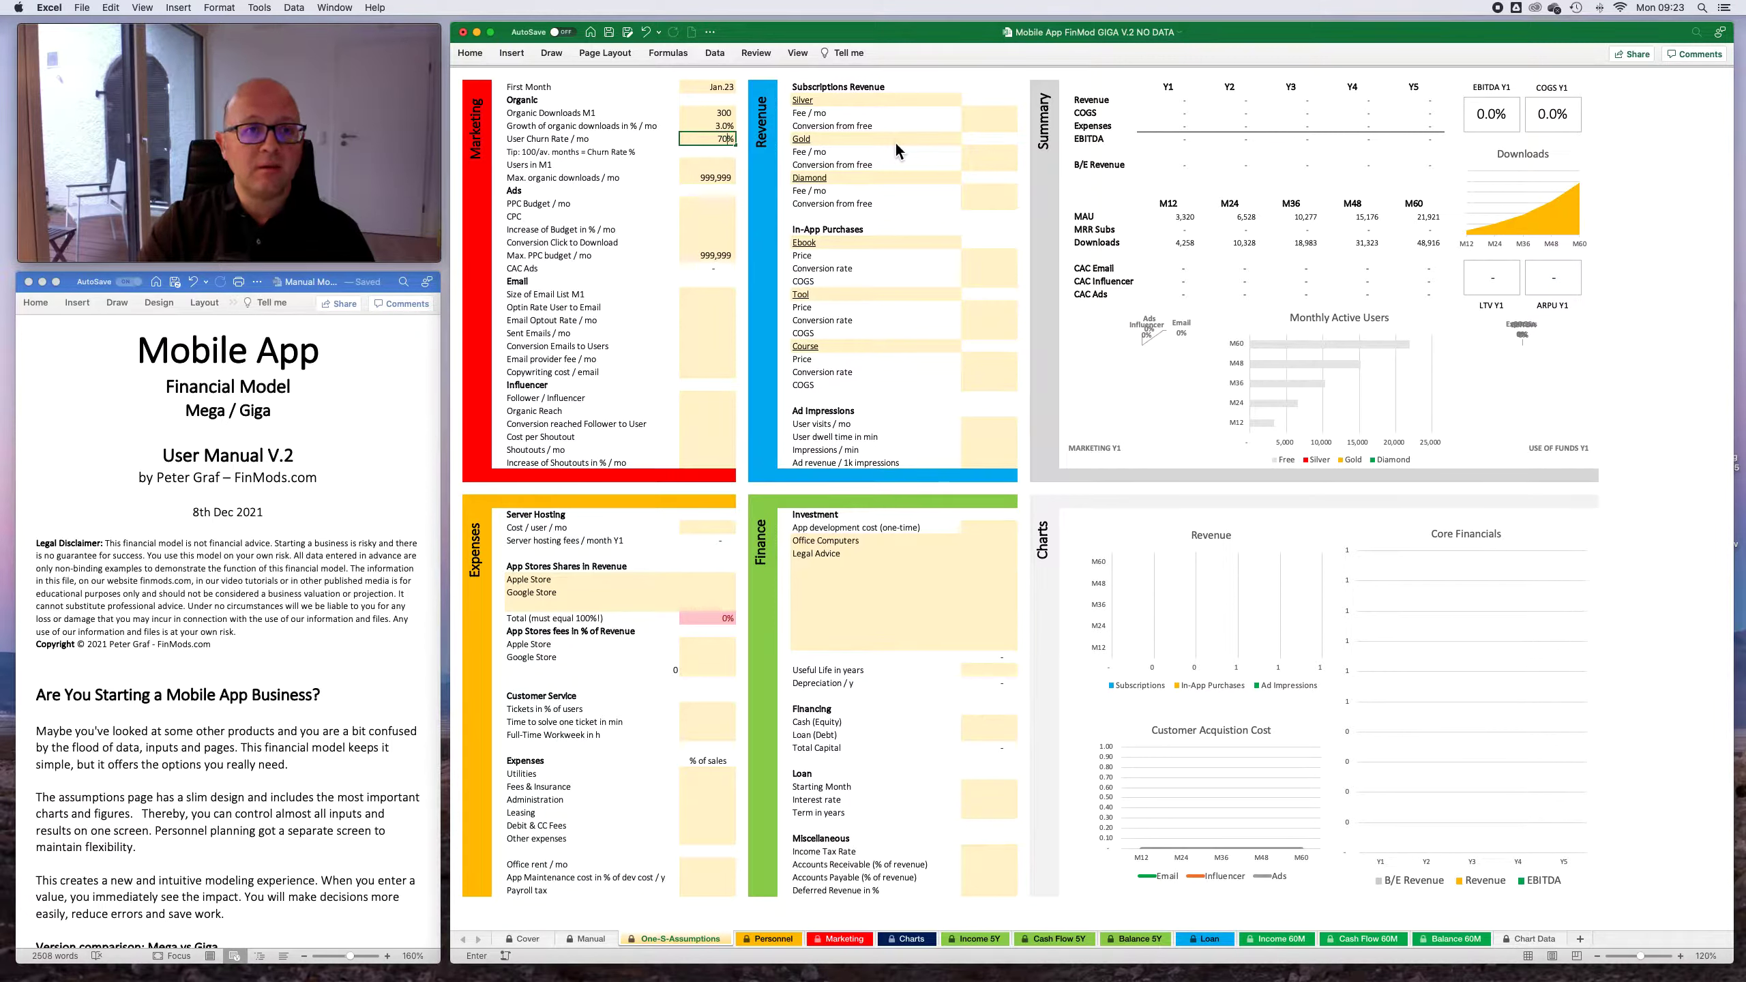
key(Return)
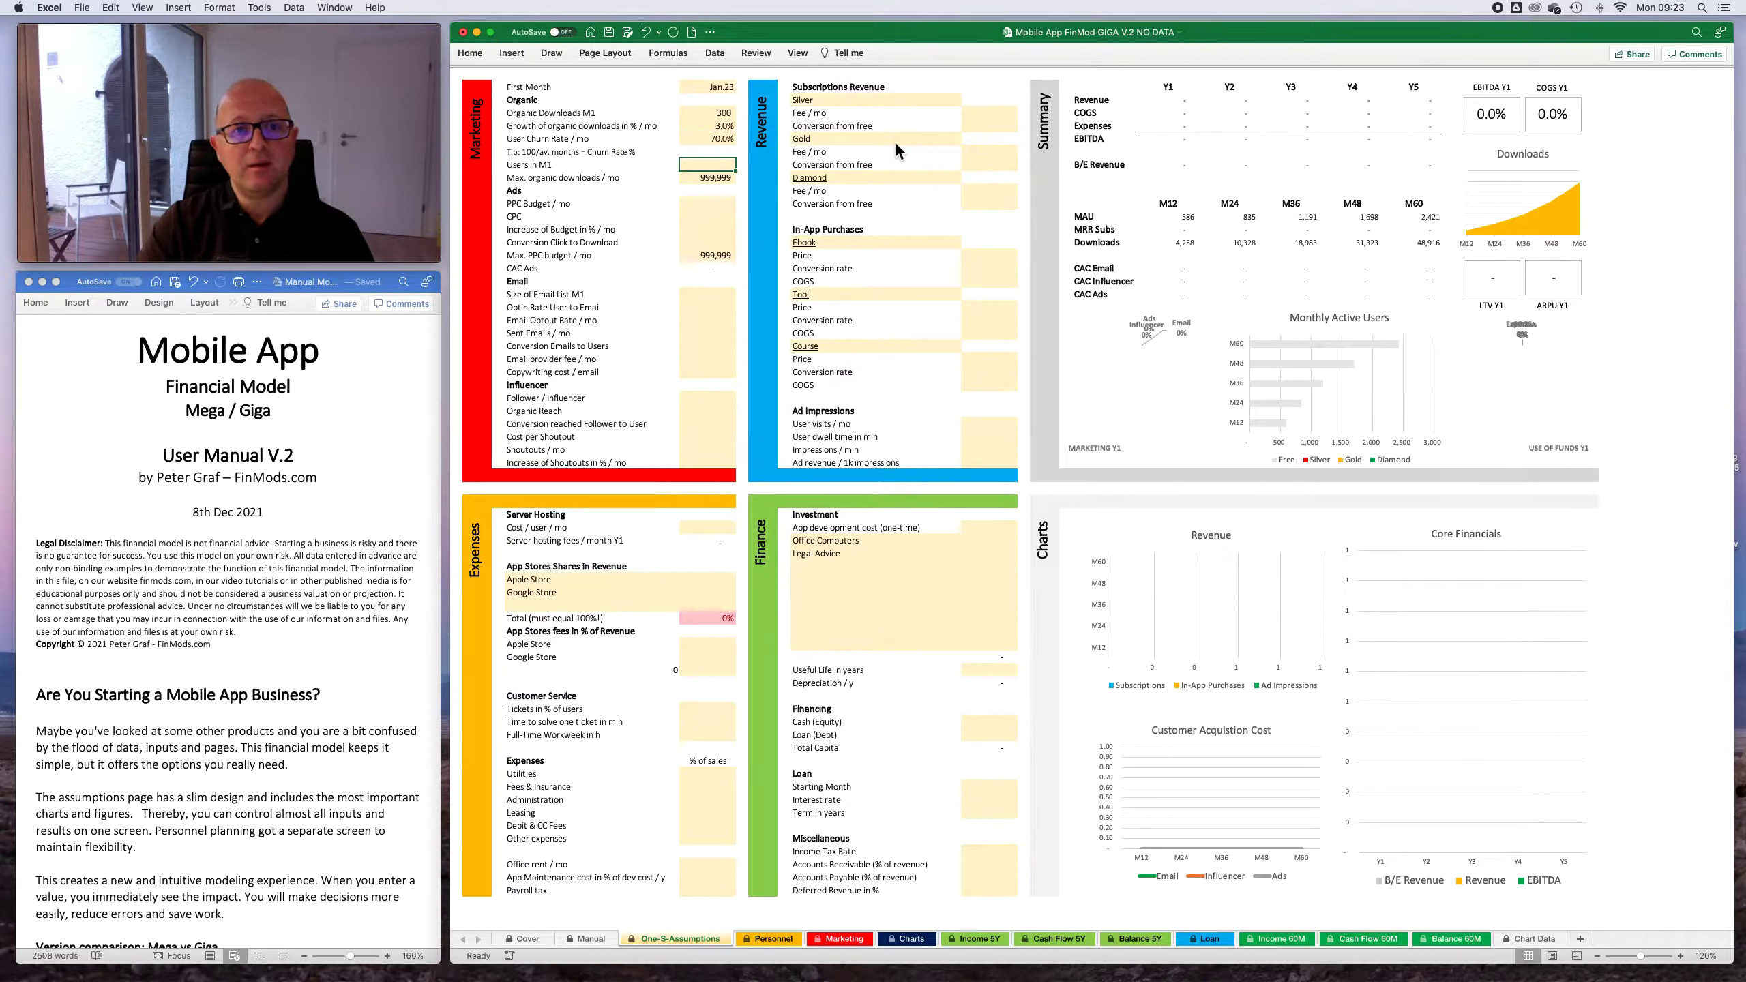
- Set the monthly User Churn Rate to 50%
key(Up)
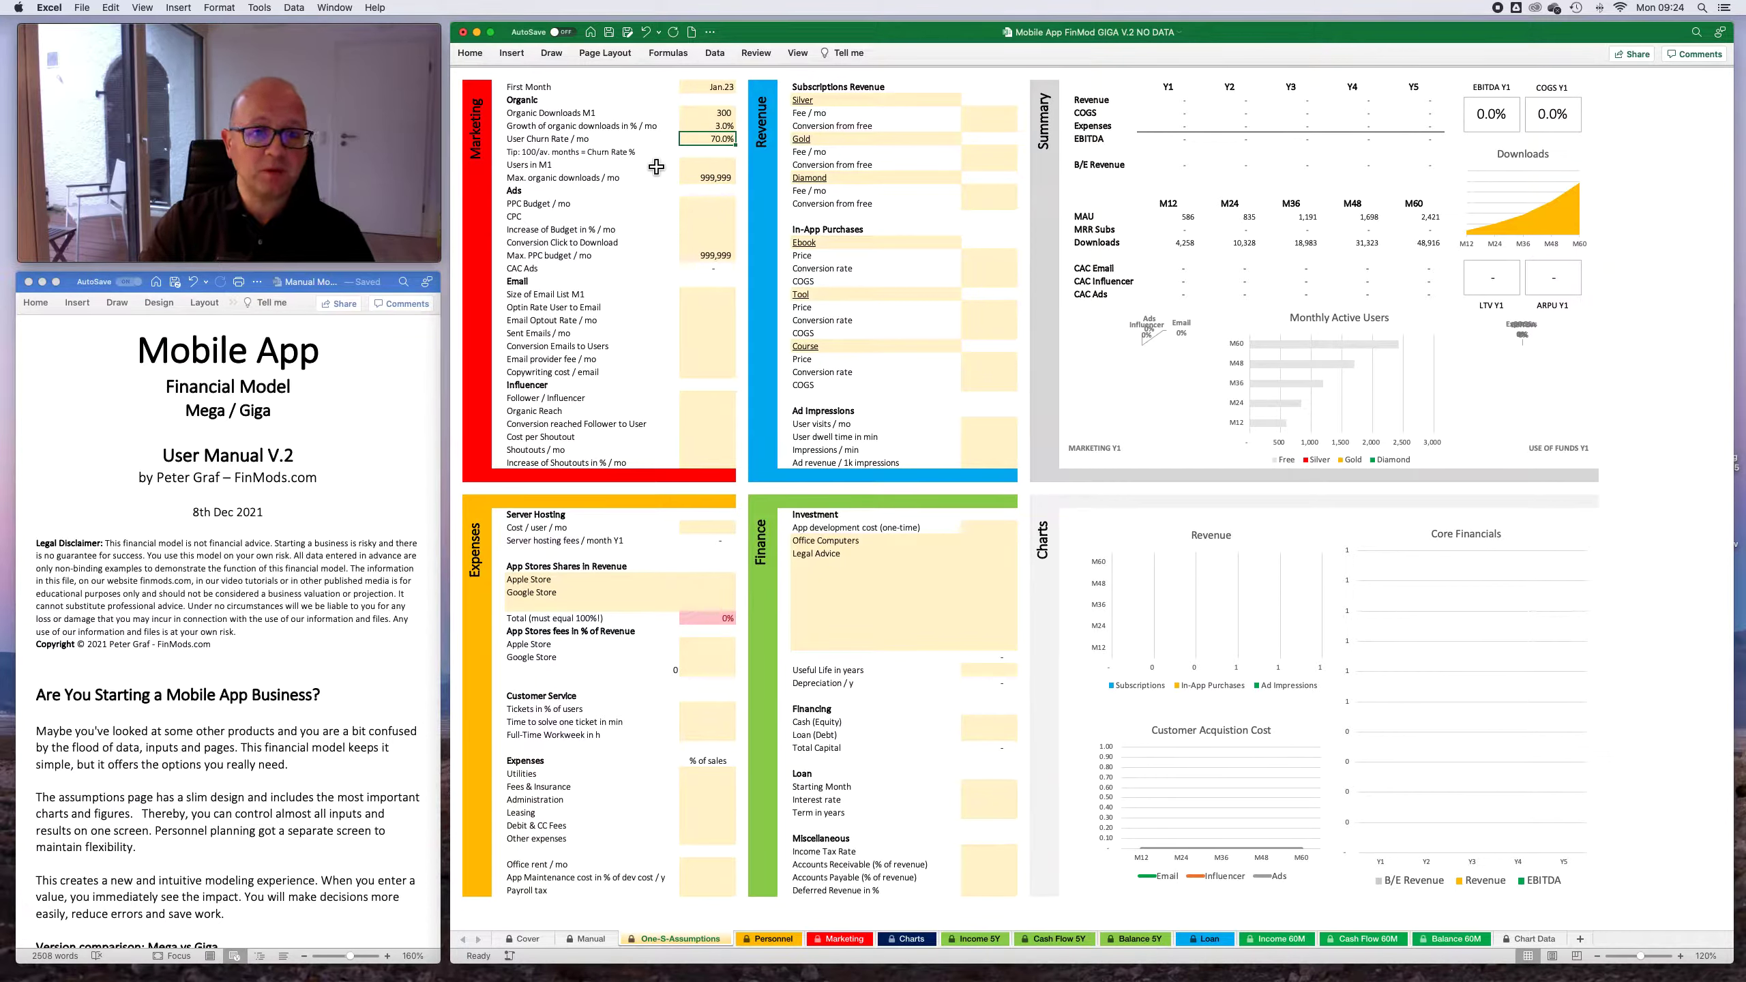
text(50)
key(Return)
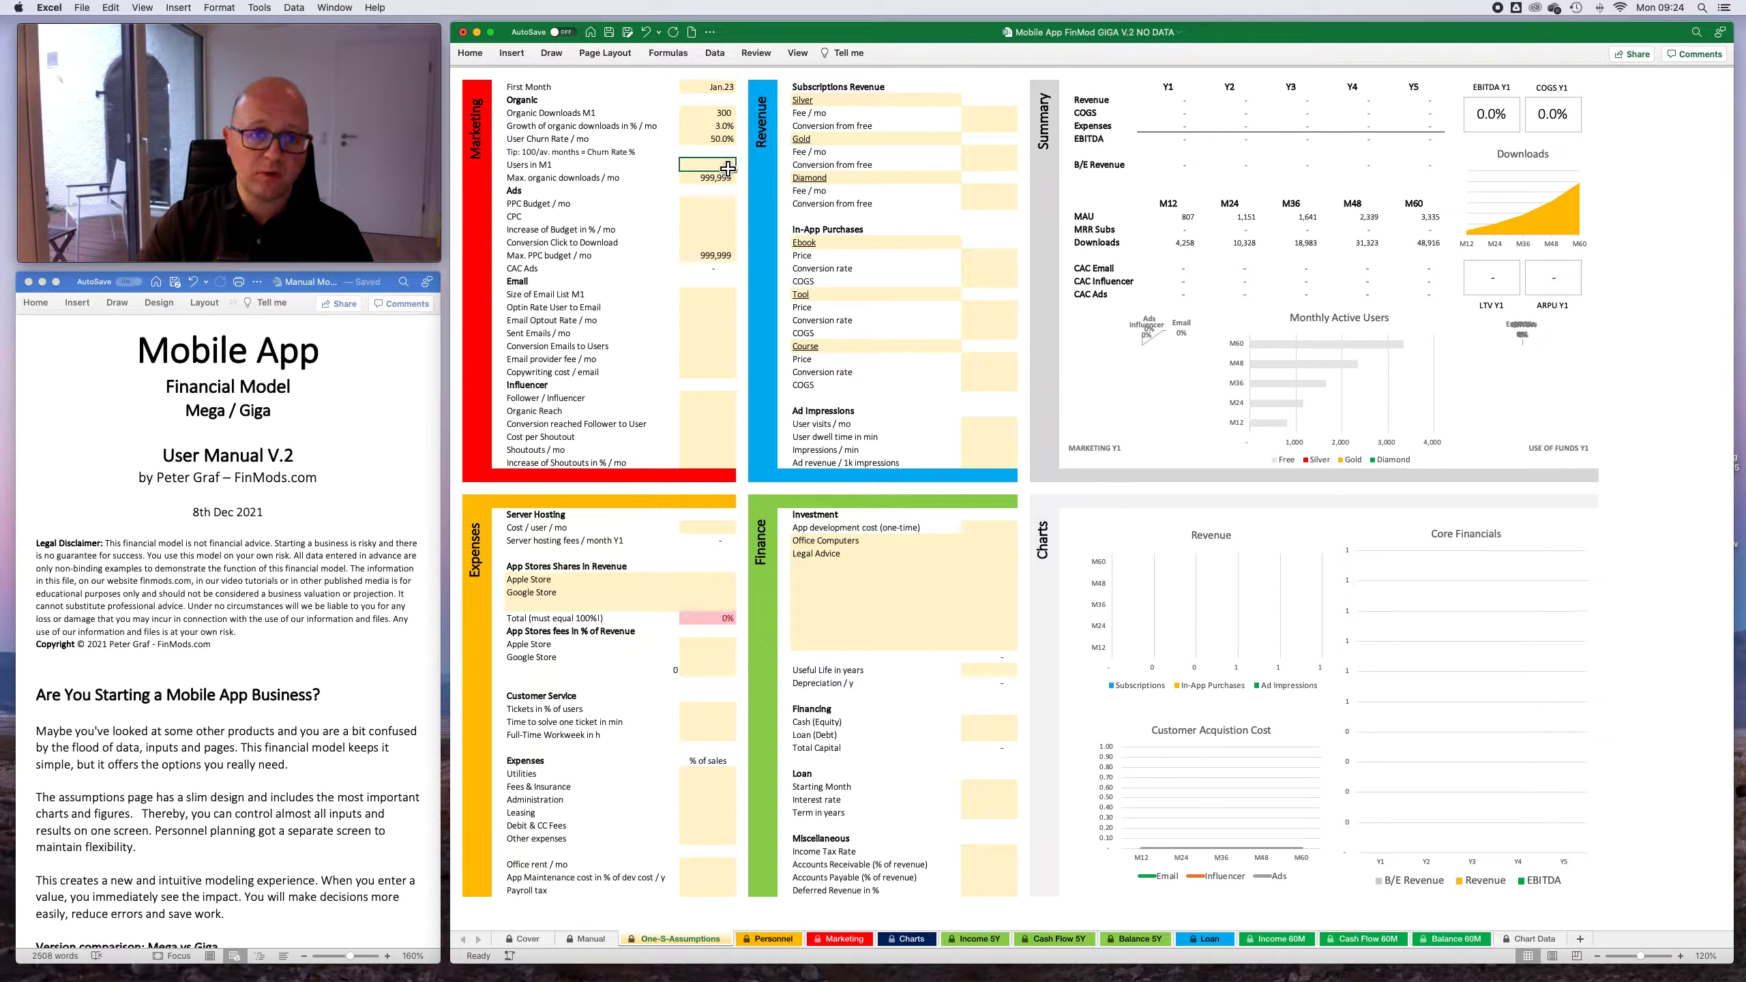
- Try 10,000 as the existing Users in M1 and clear the entry again
text(10000)
key(Return)
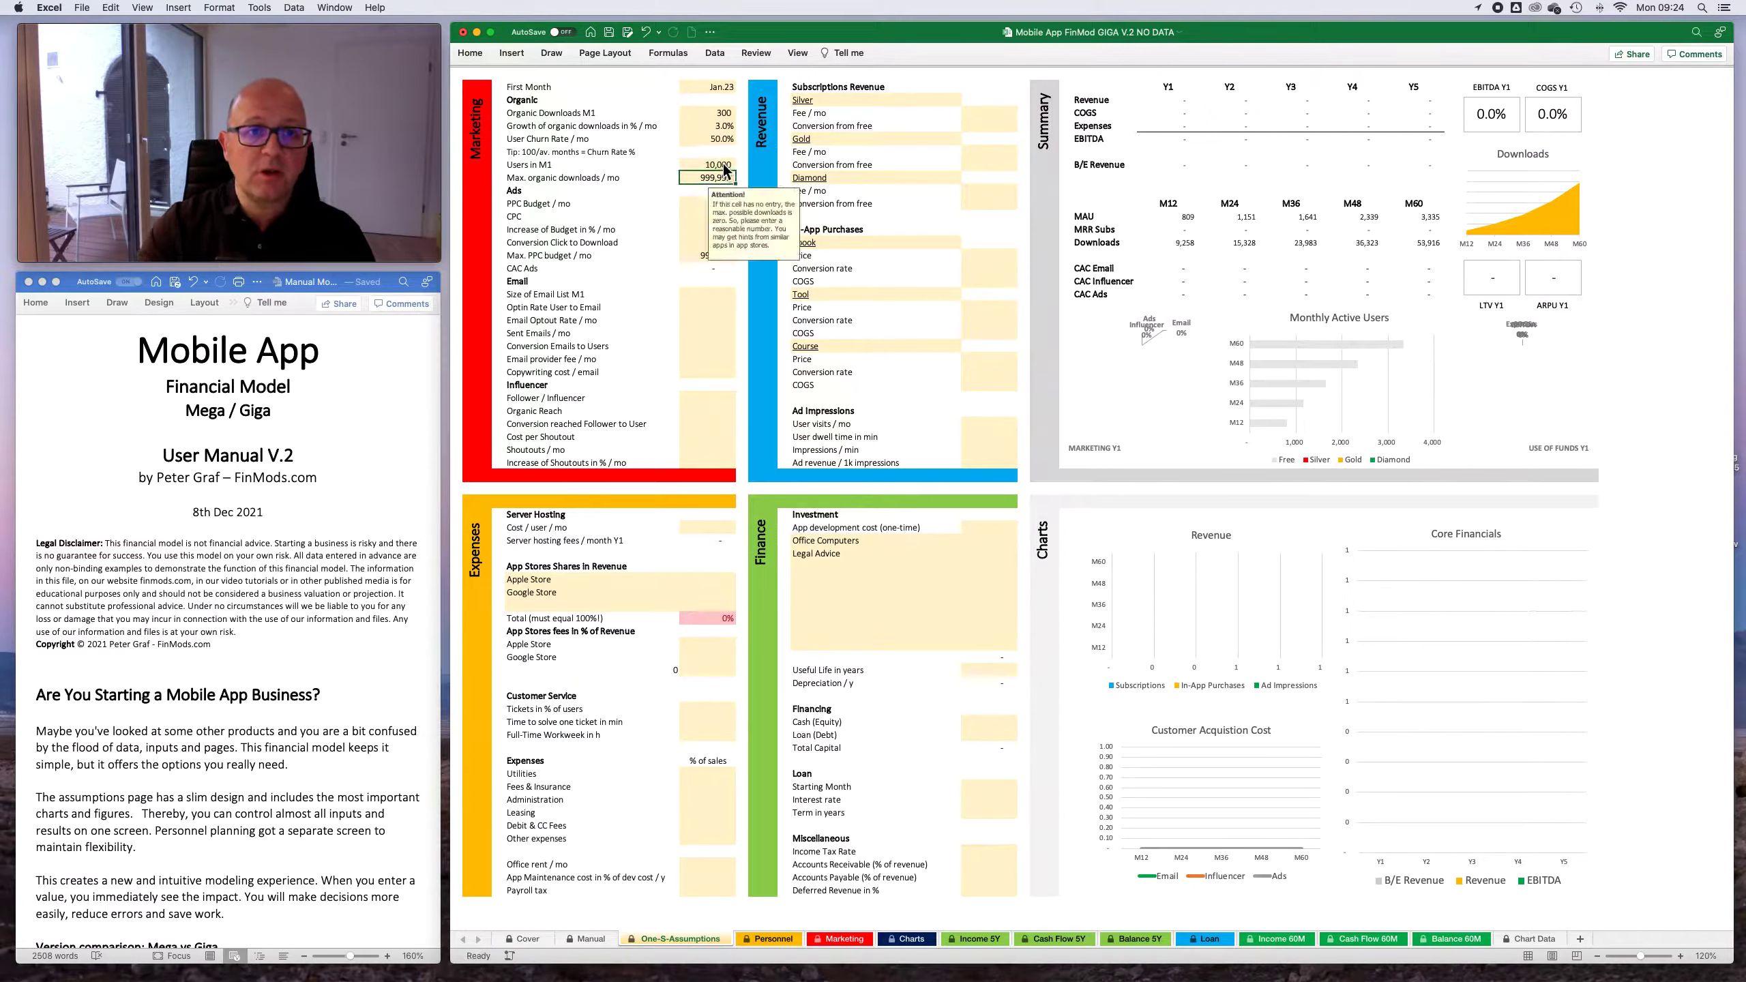
click(721, 165)
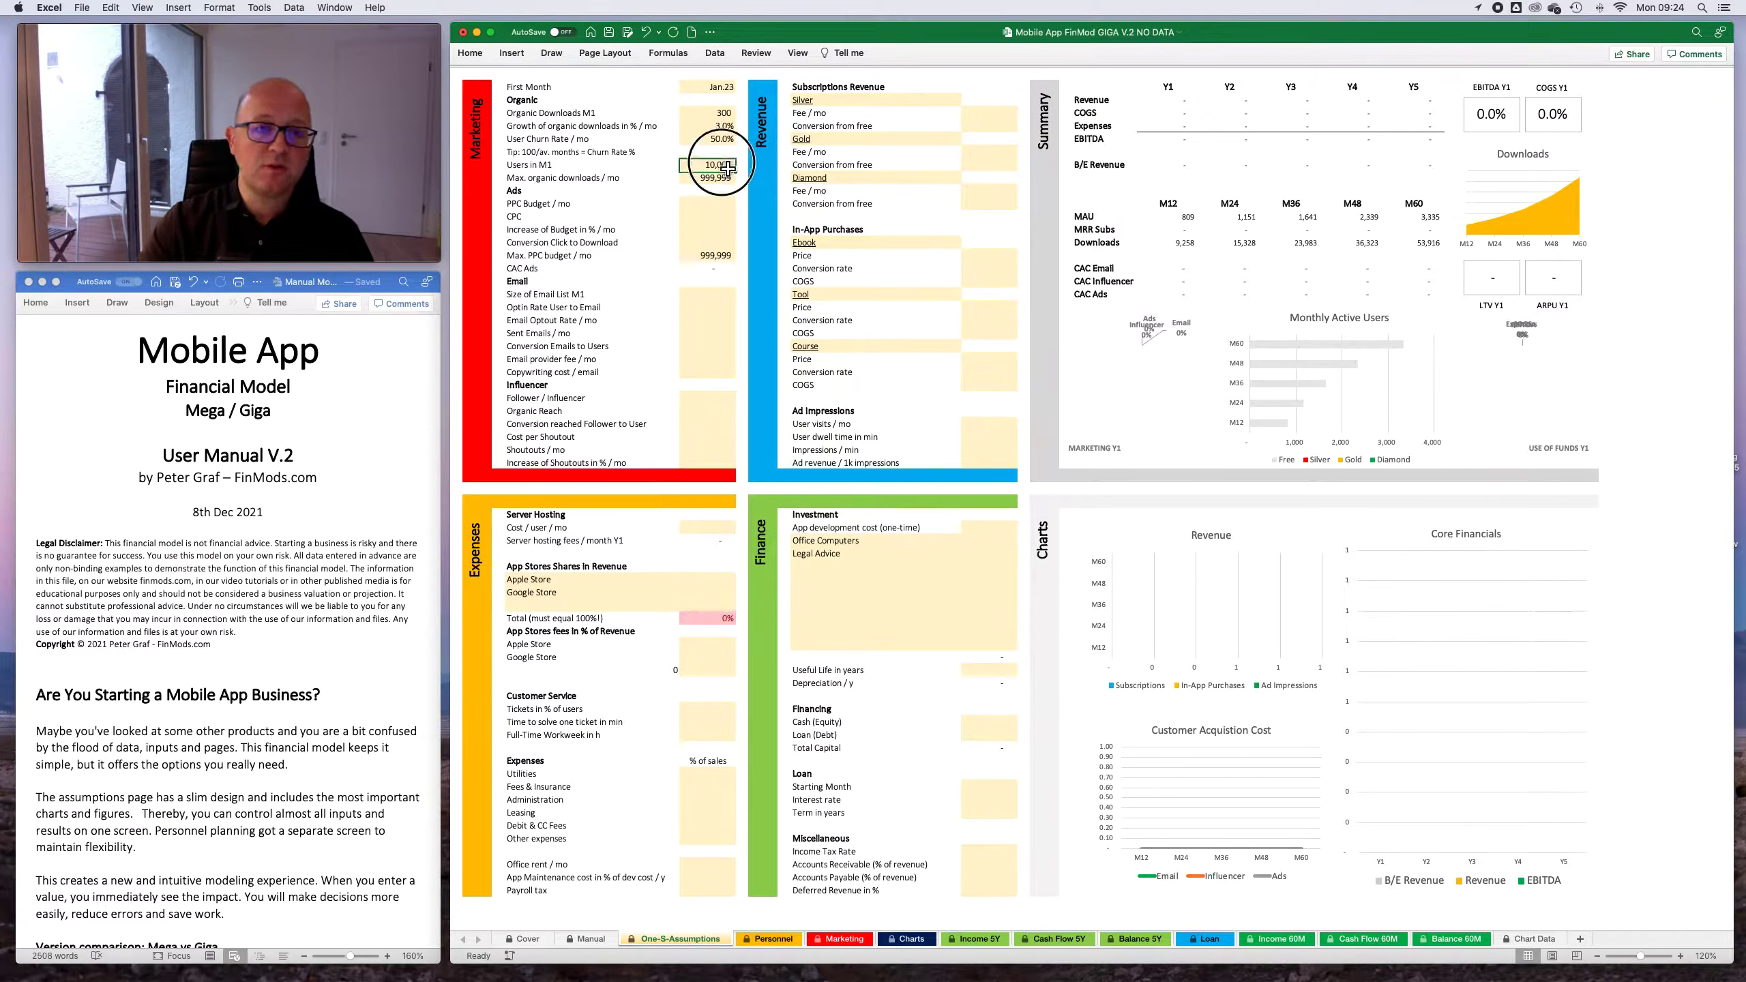
key(BackSpace)
key(Return)
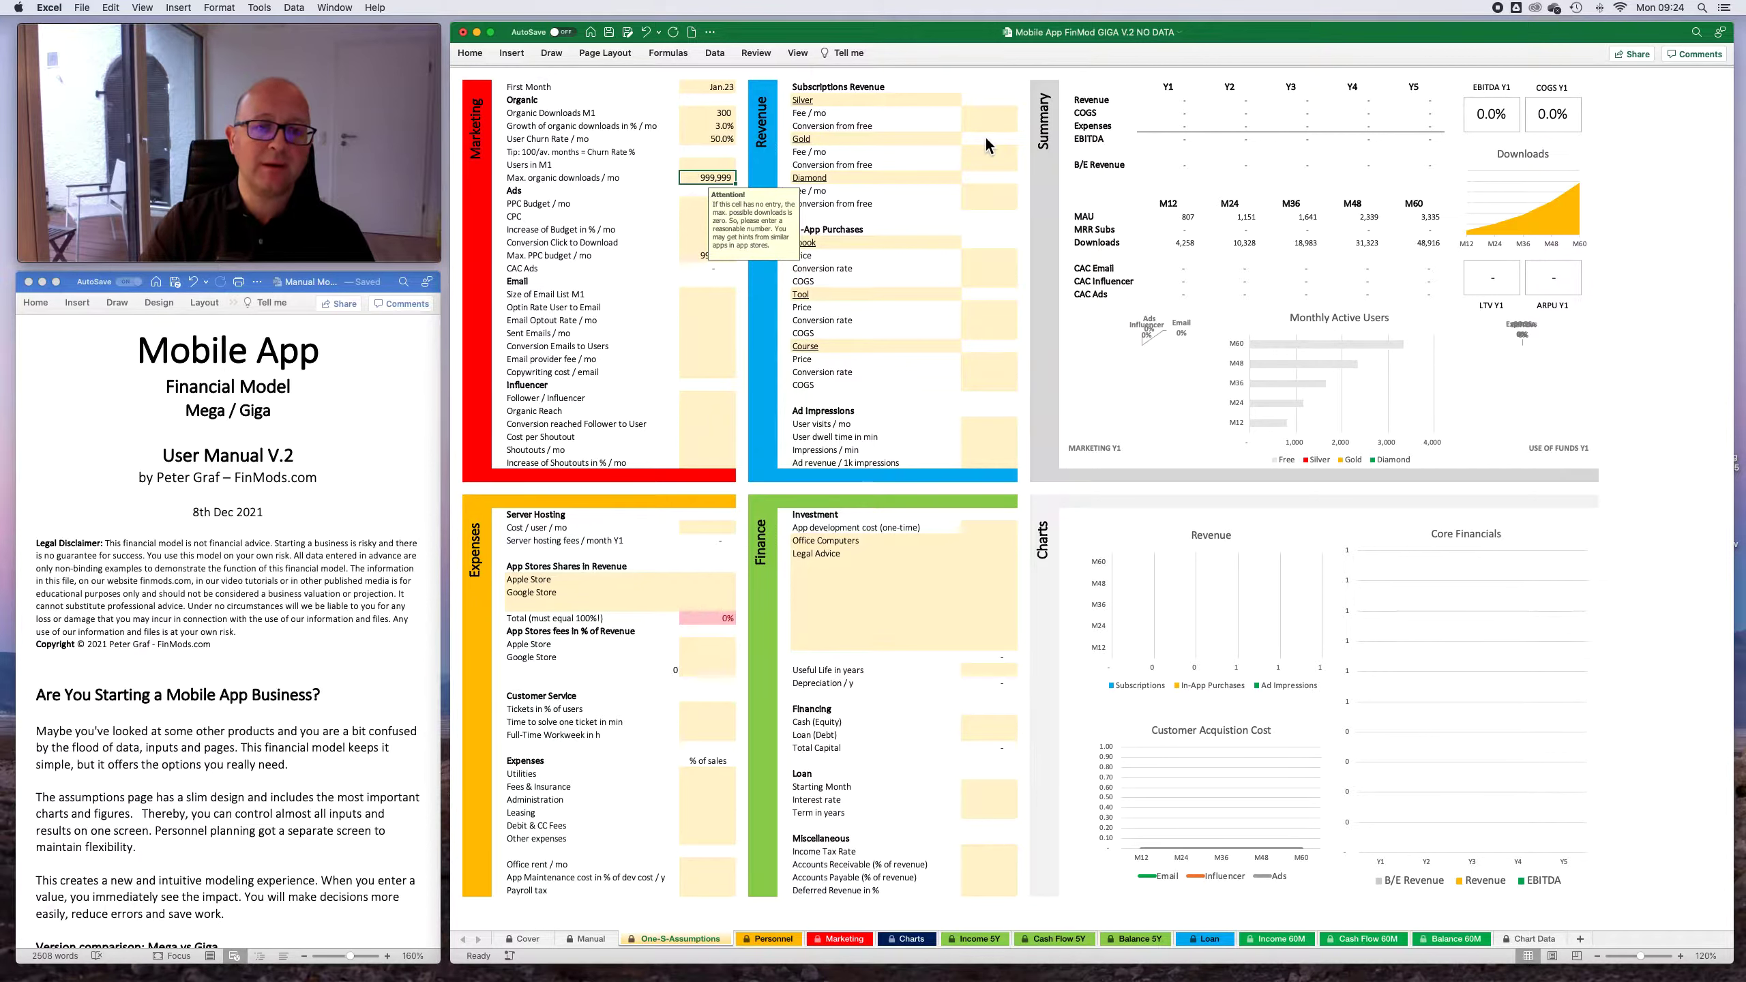
- Clear the Max. organic downloads / mo cap to test the model with an empty cell
click(712, 128)
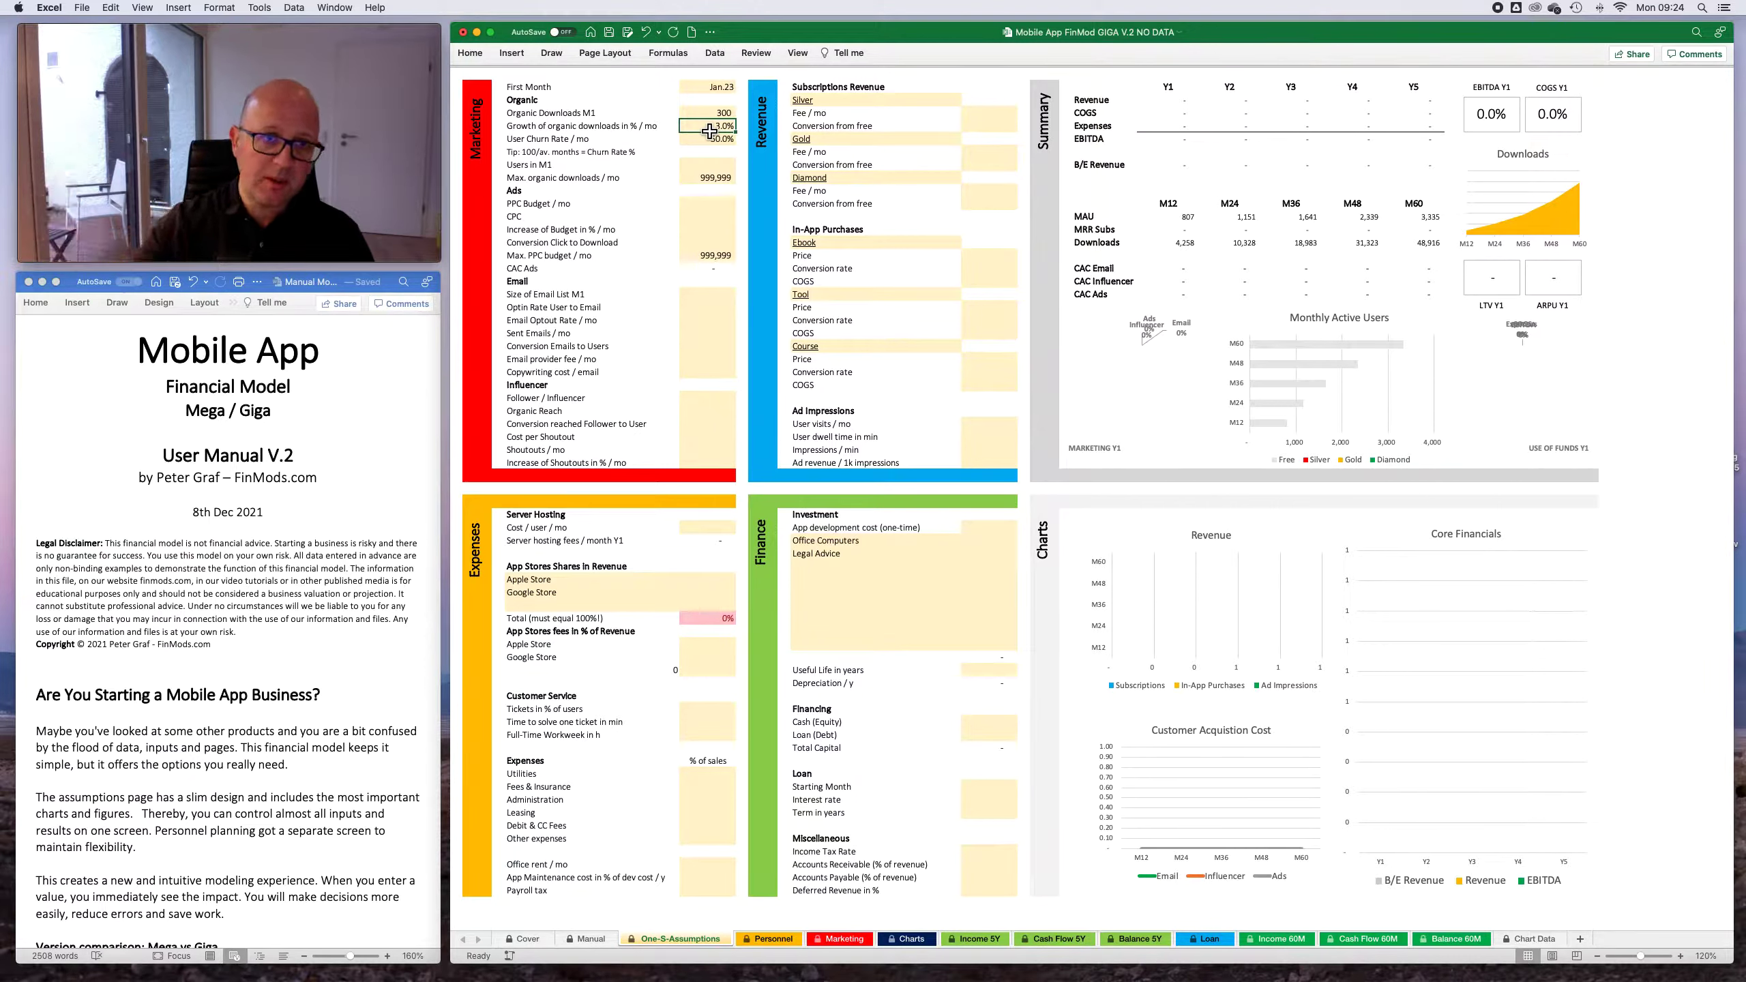
click(695, 181)
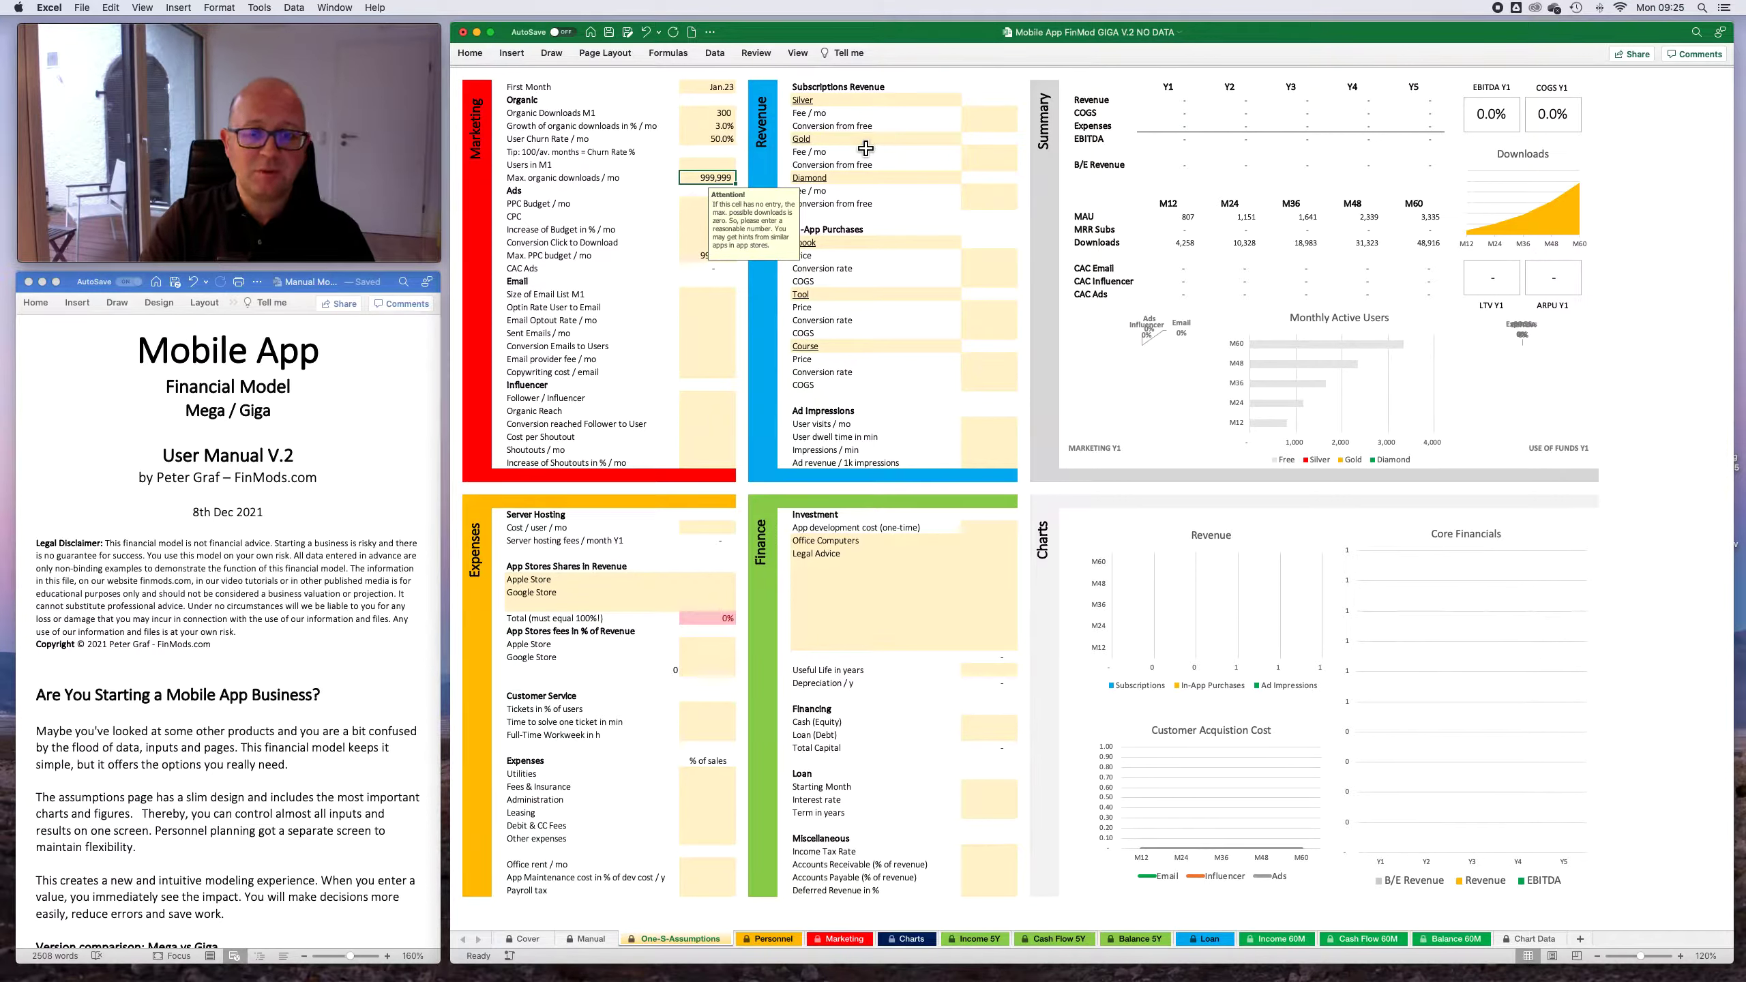
key(Delete)
key(Return)
key(Up)
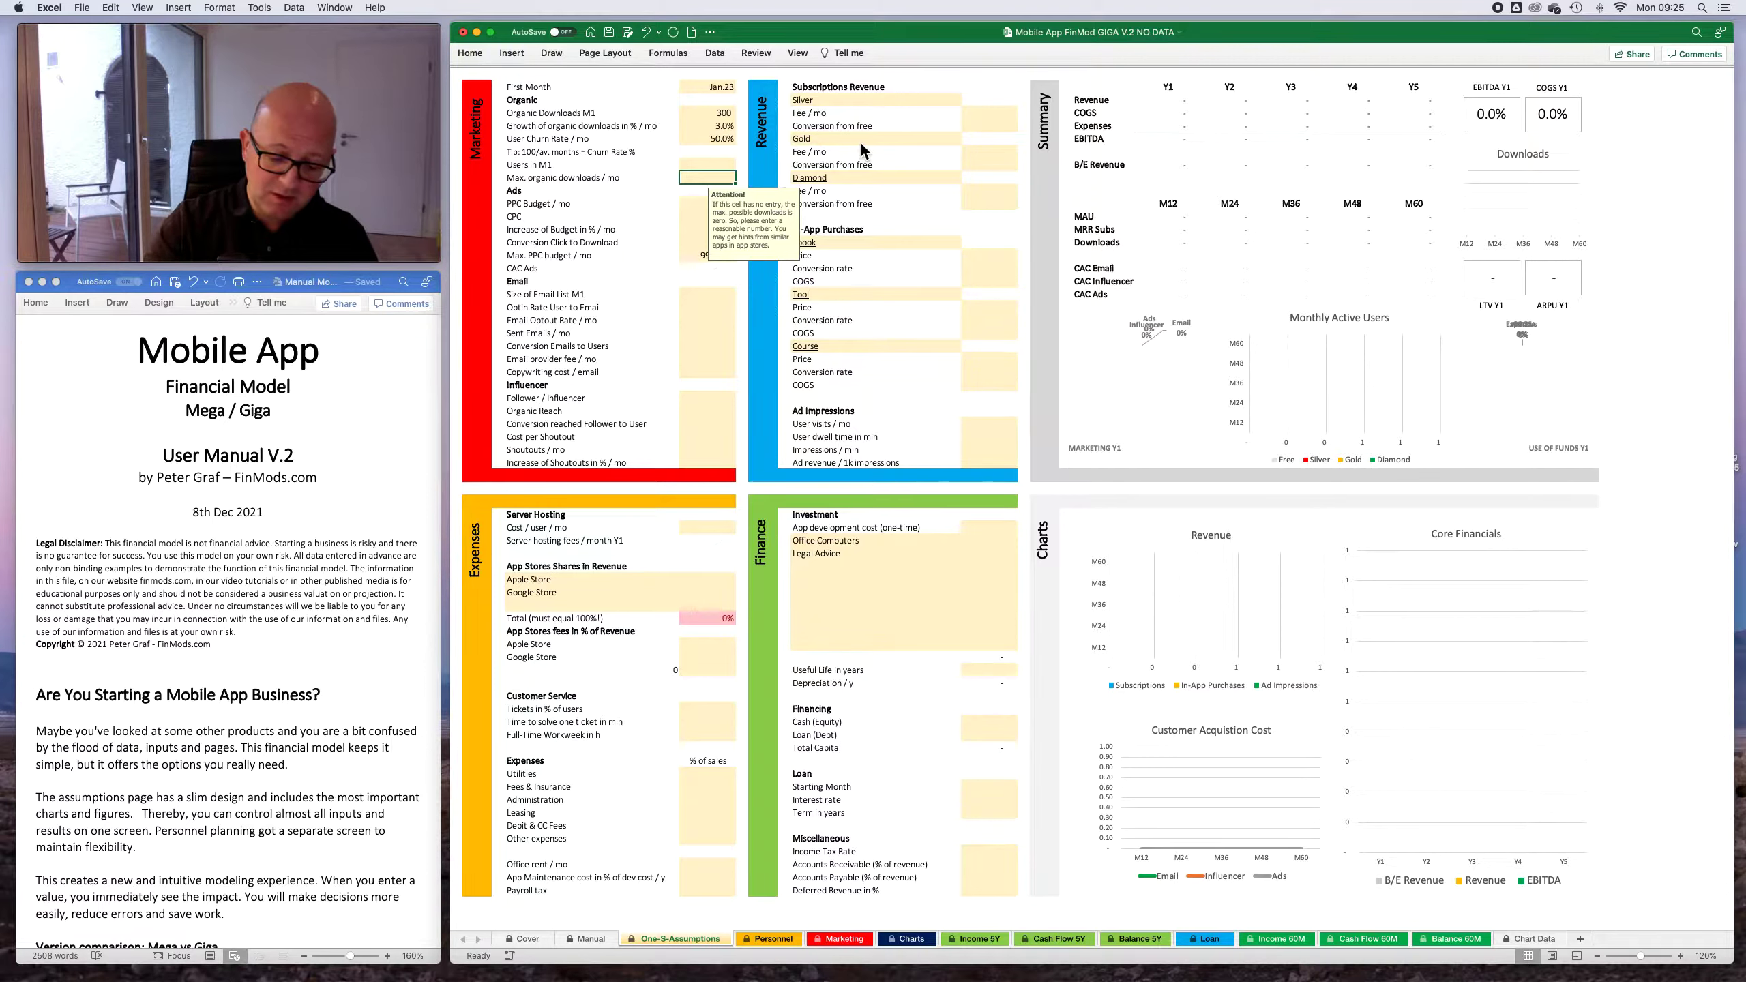
- Try caps of 999,999 and 1,000 for Max. organic downloads / mo
text(999999)
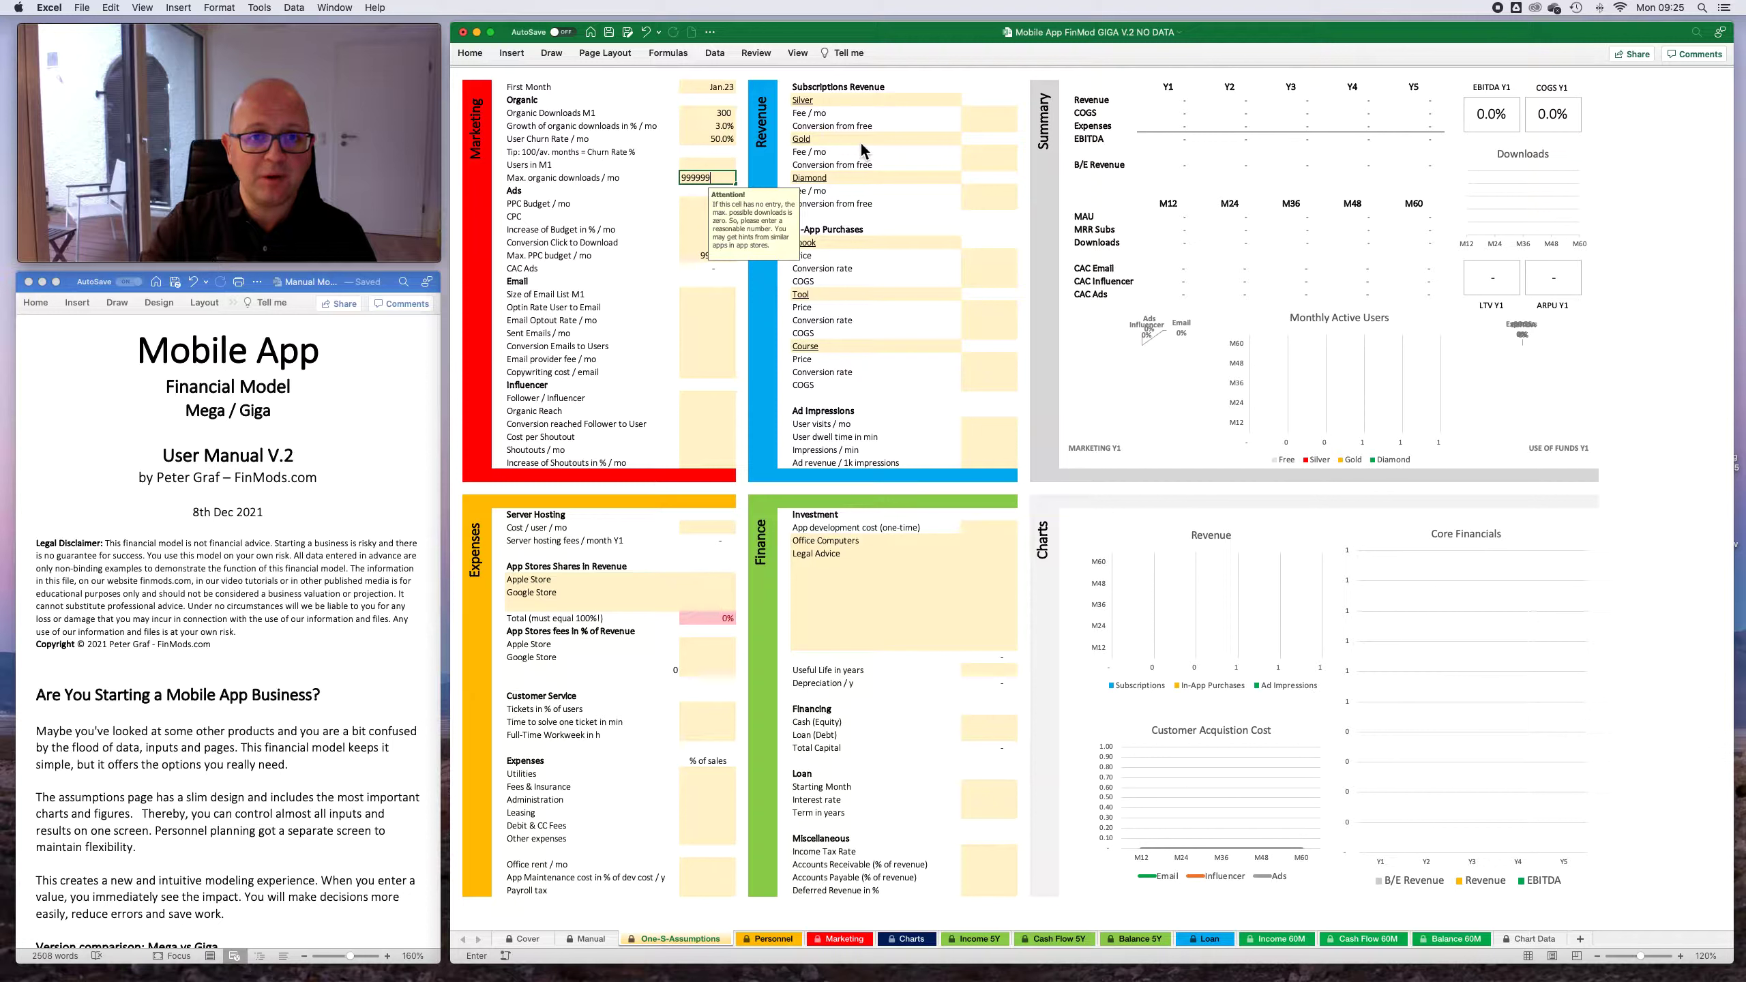
key(Return)
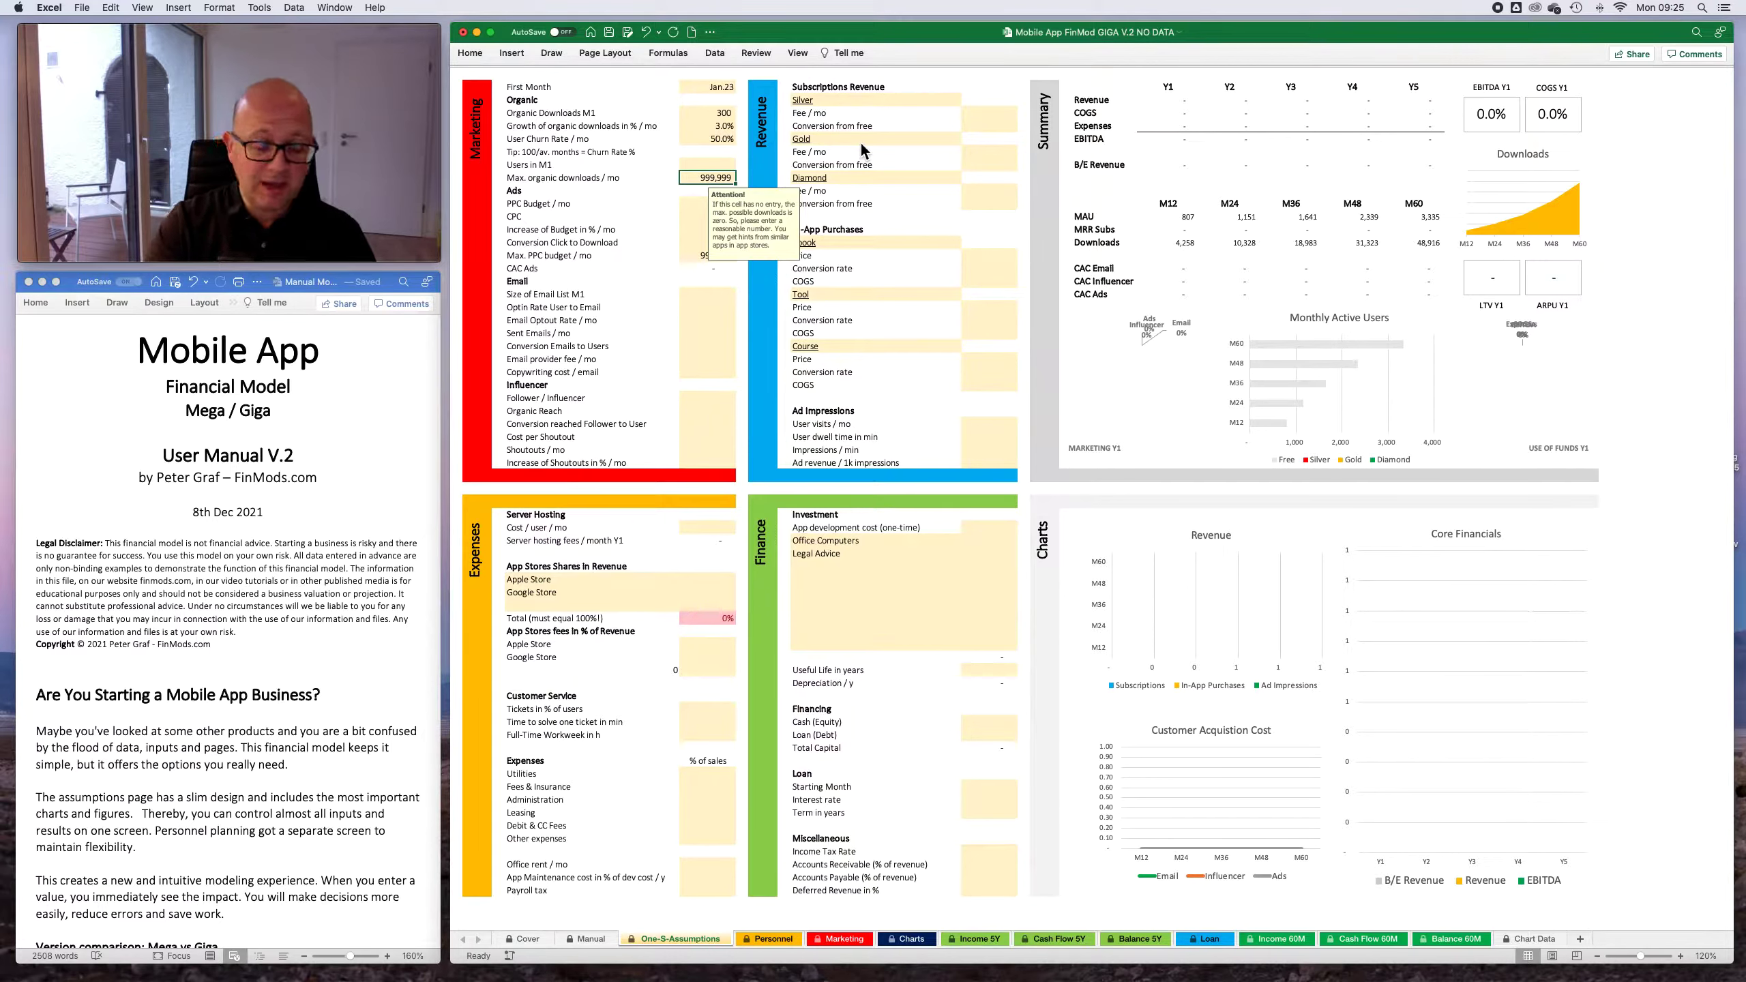
text(1000)
key(Return)
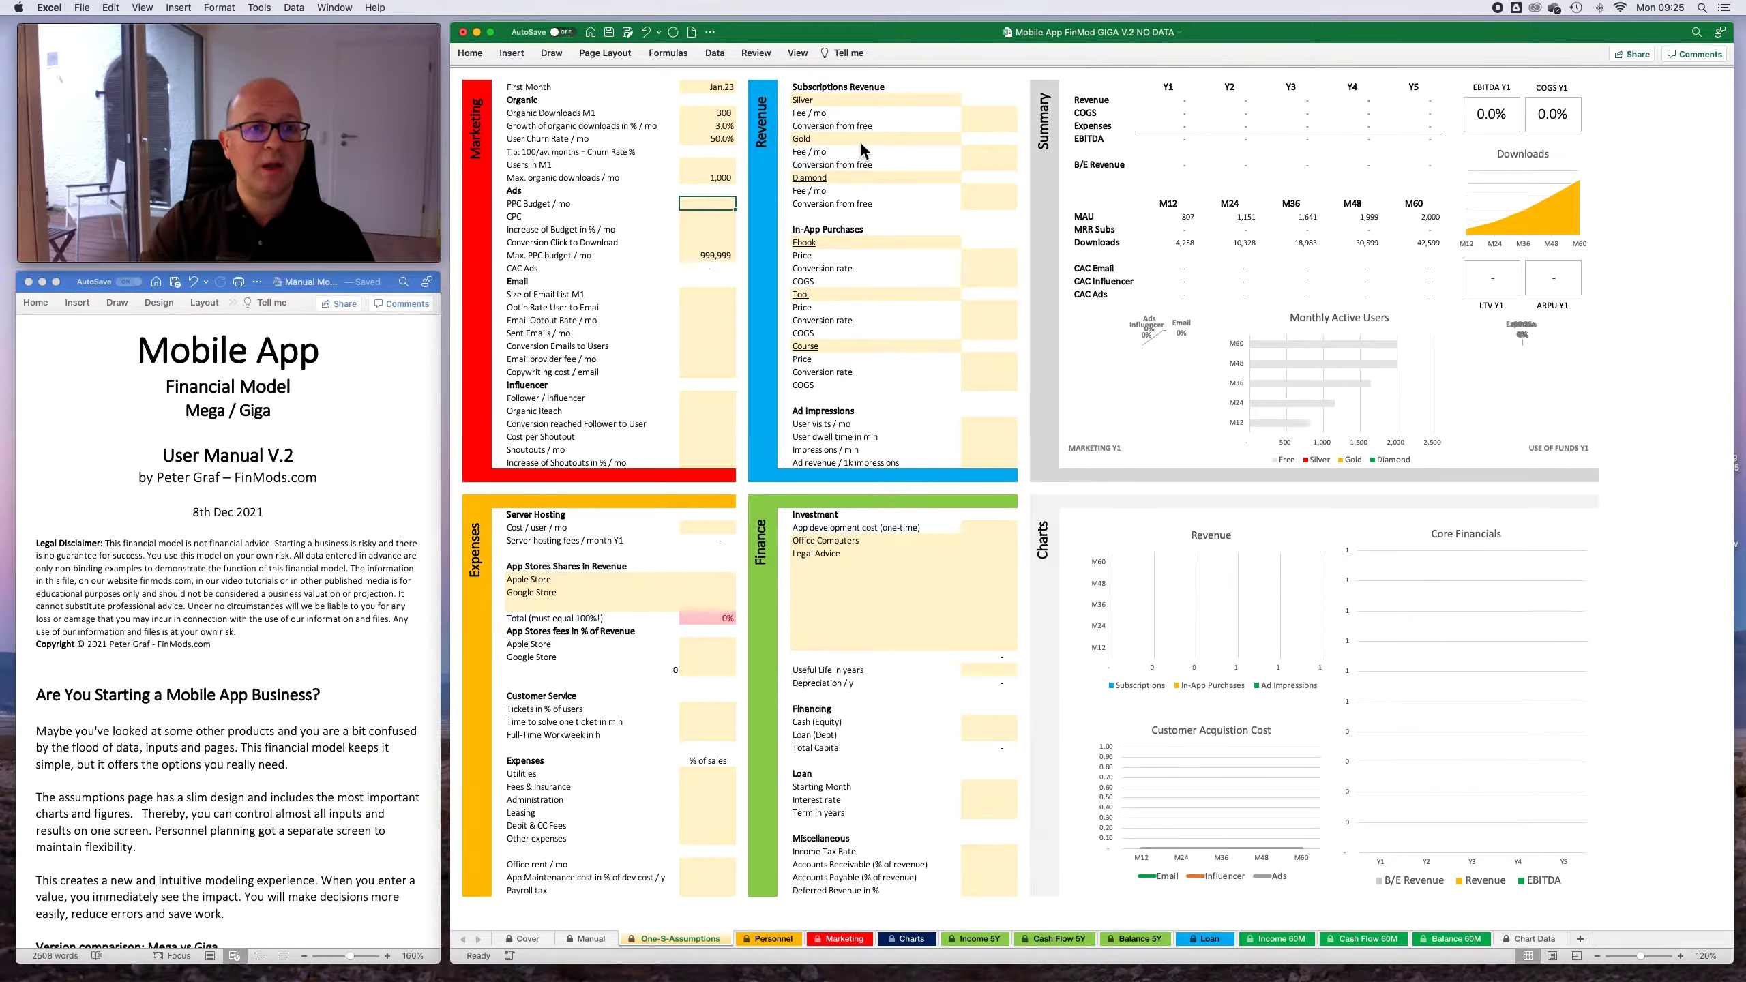
- Set the Max. organic downloads / mo cap to 50,000
key(Up)
key(Up)
key(Down)
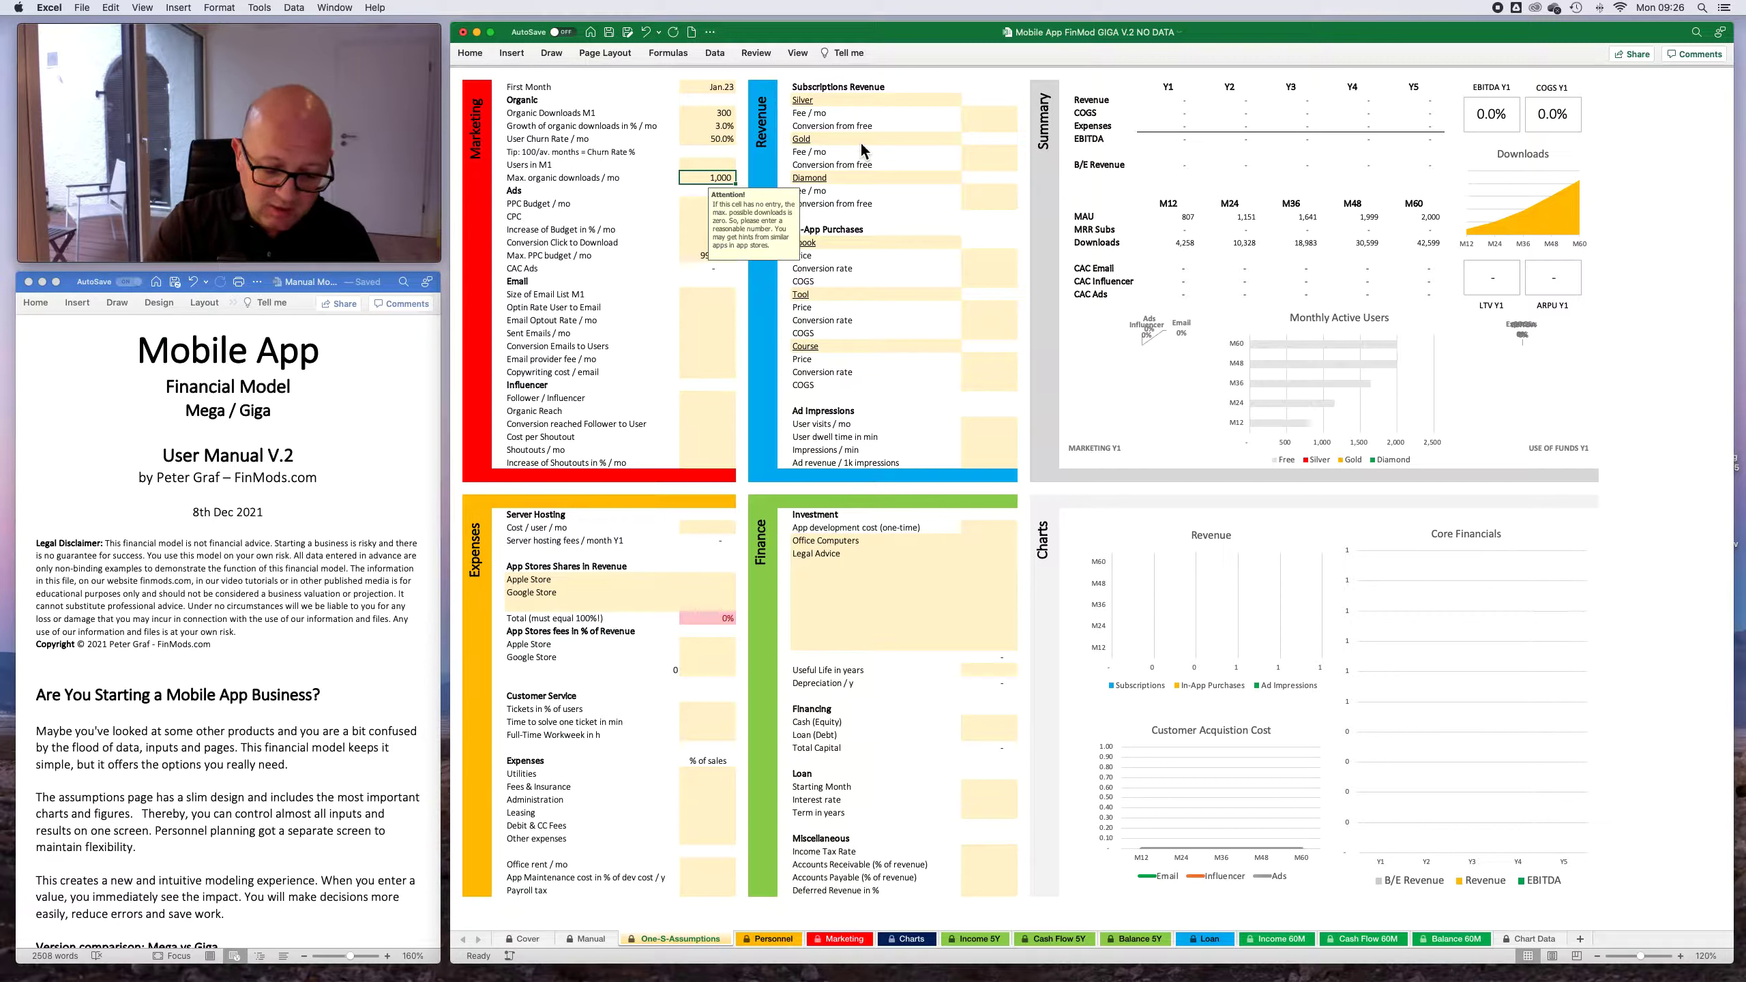
text(500)
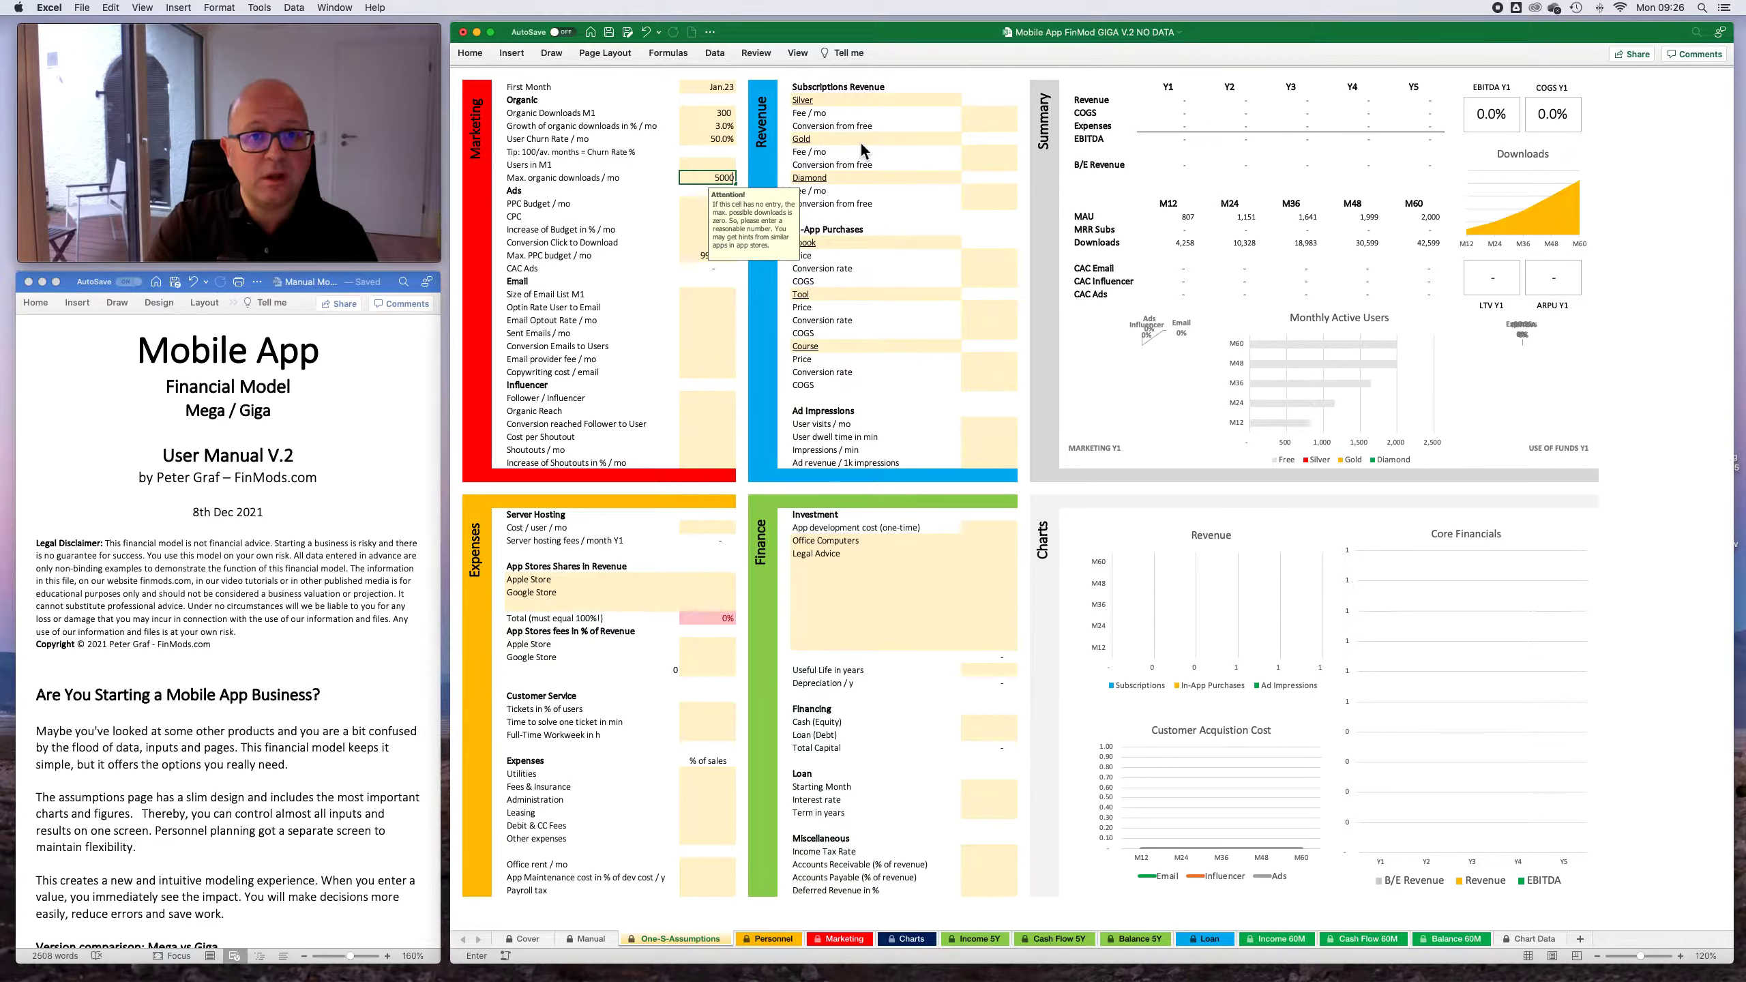
key(Return)
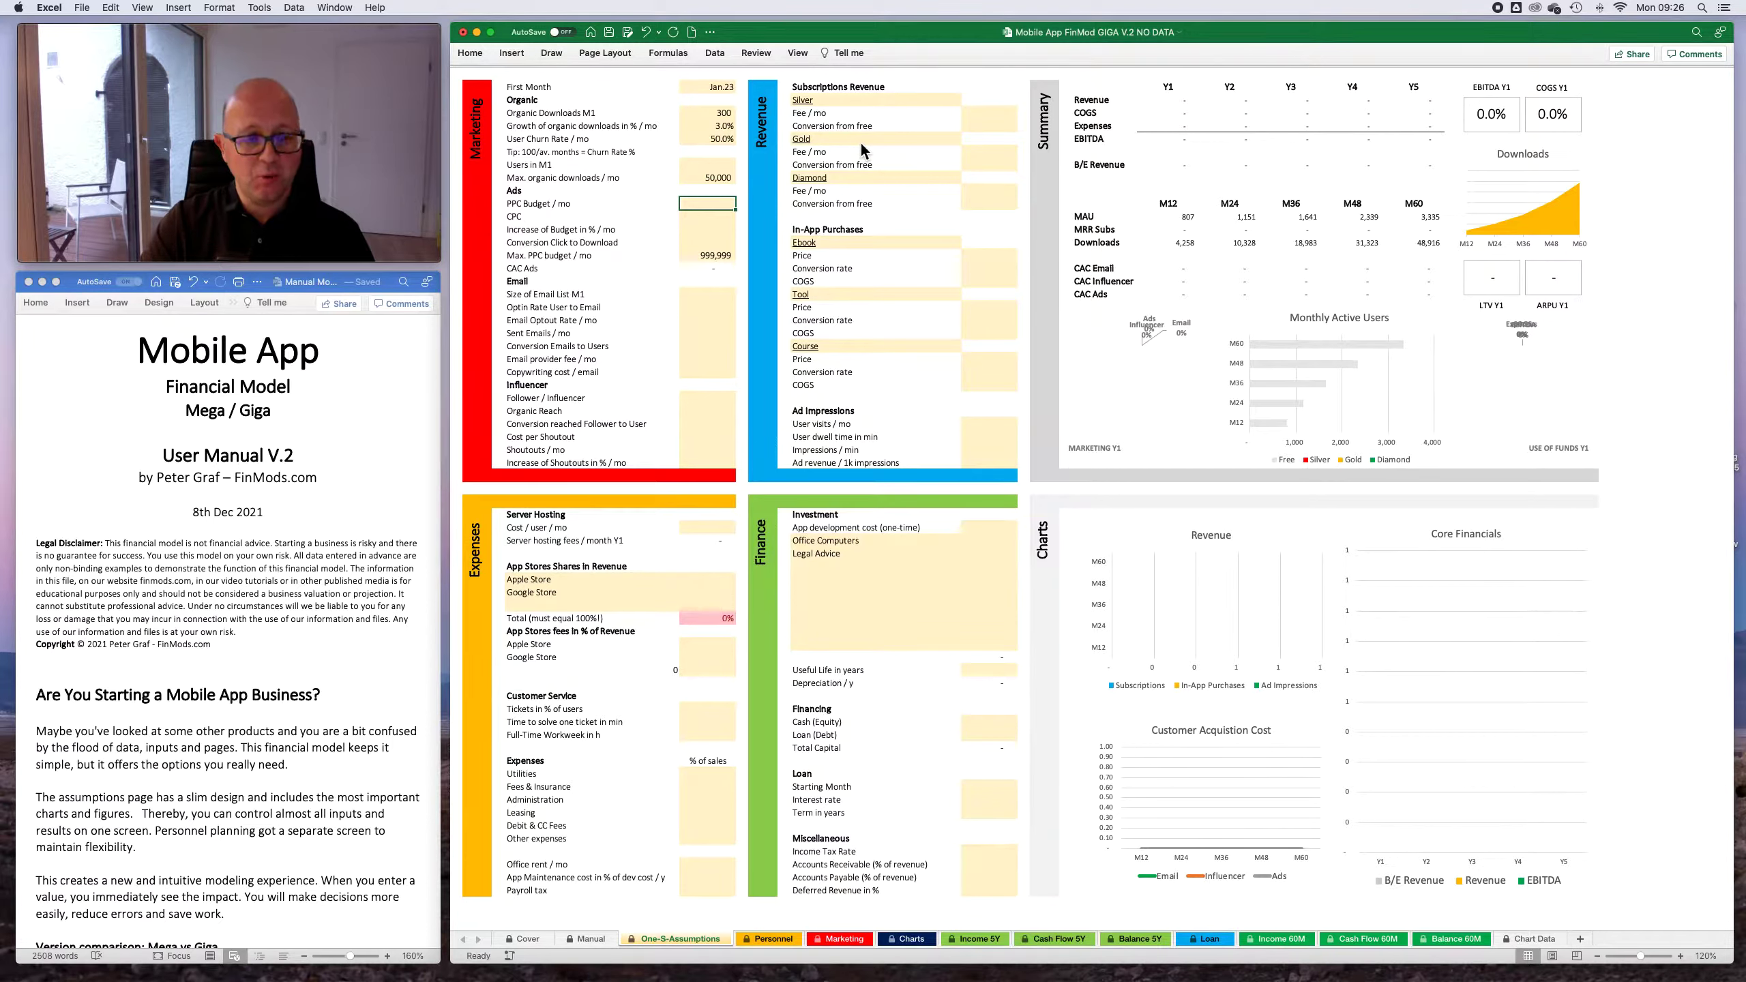
- In the Ads assumptions, set the monthly PPC budget to 500 and the CPC to 0.25
text(5)
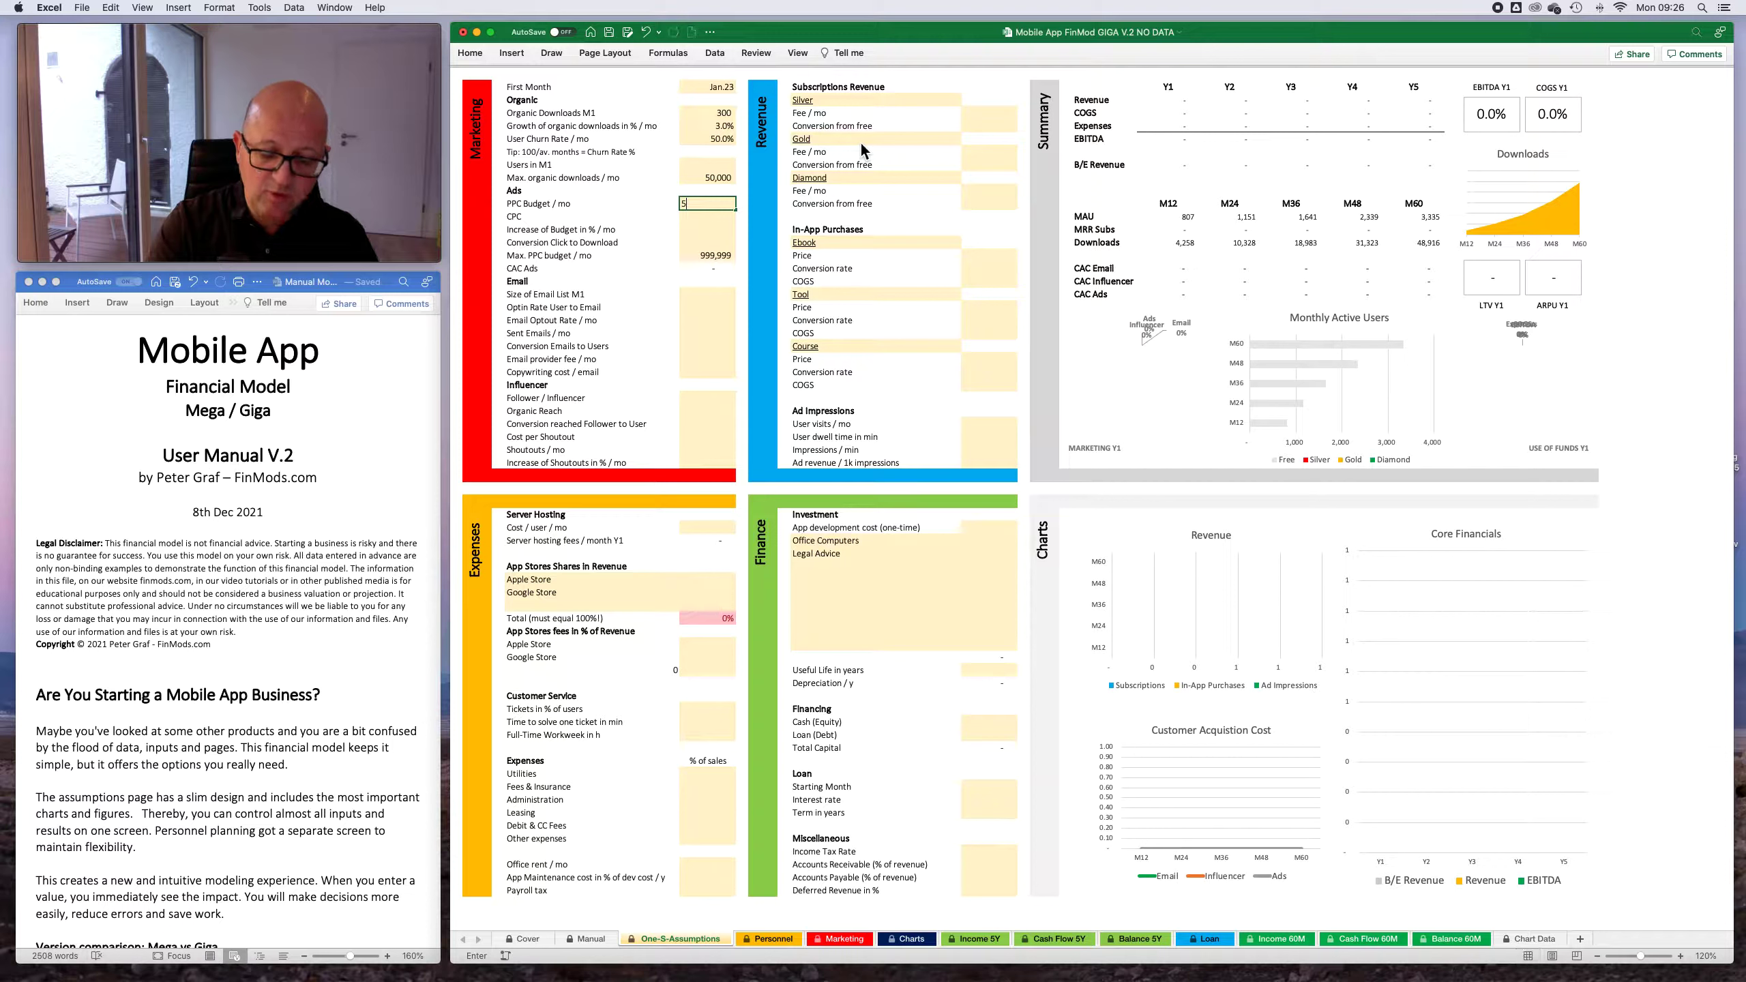
text(00)
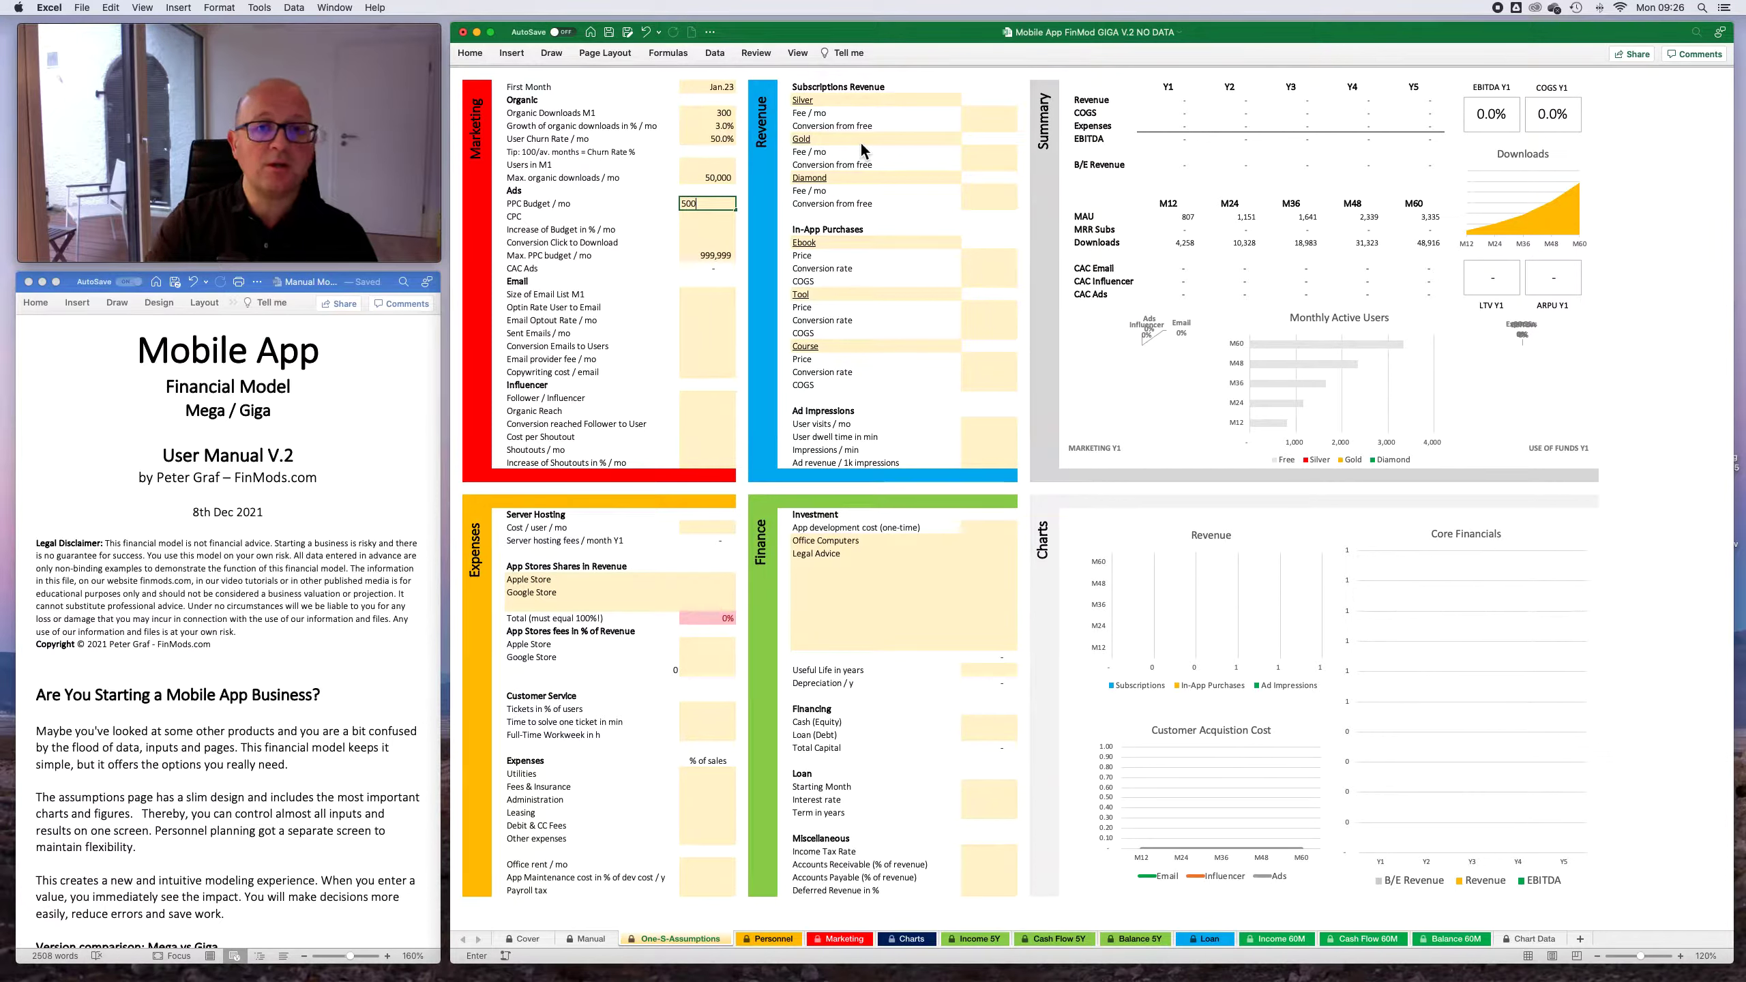
key(Return)
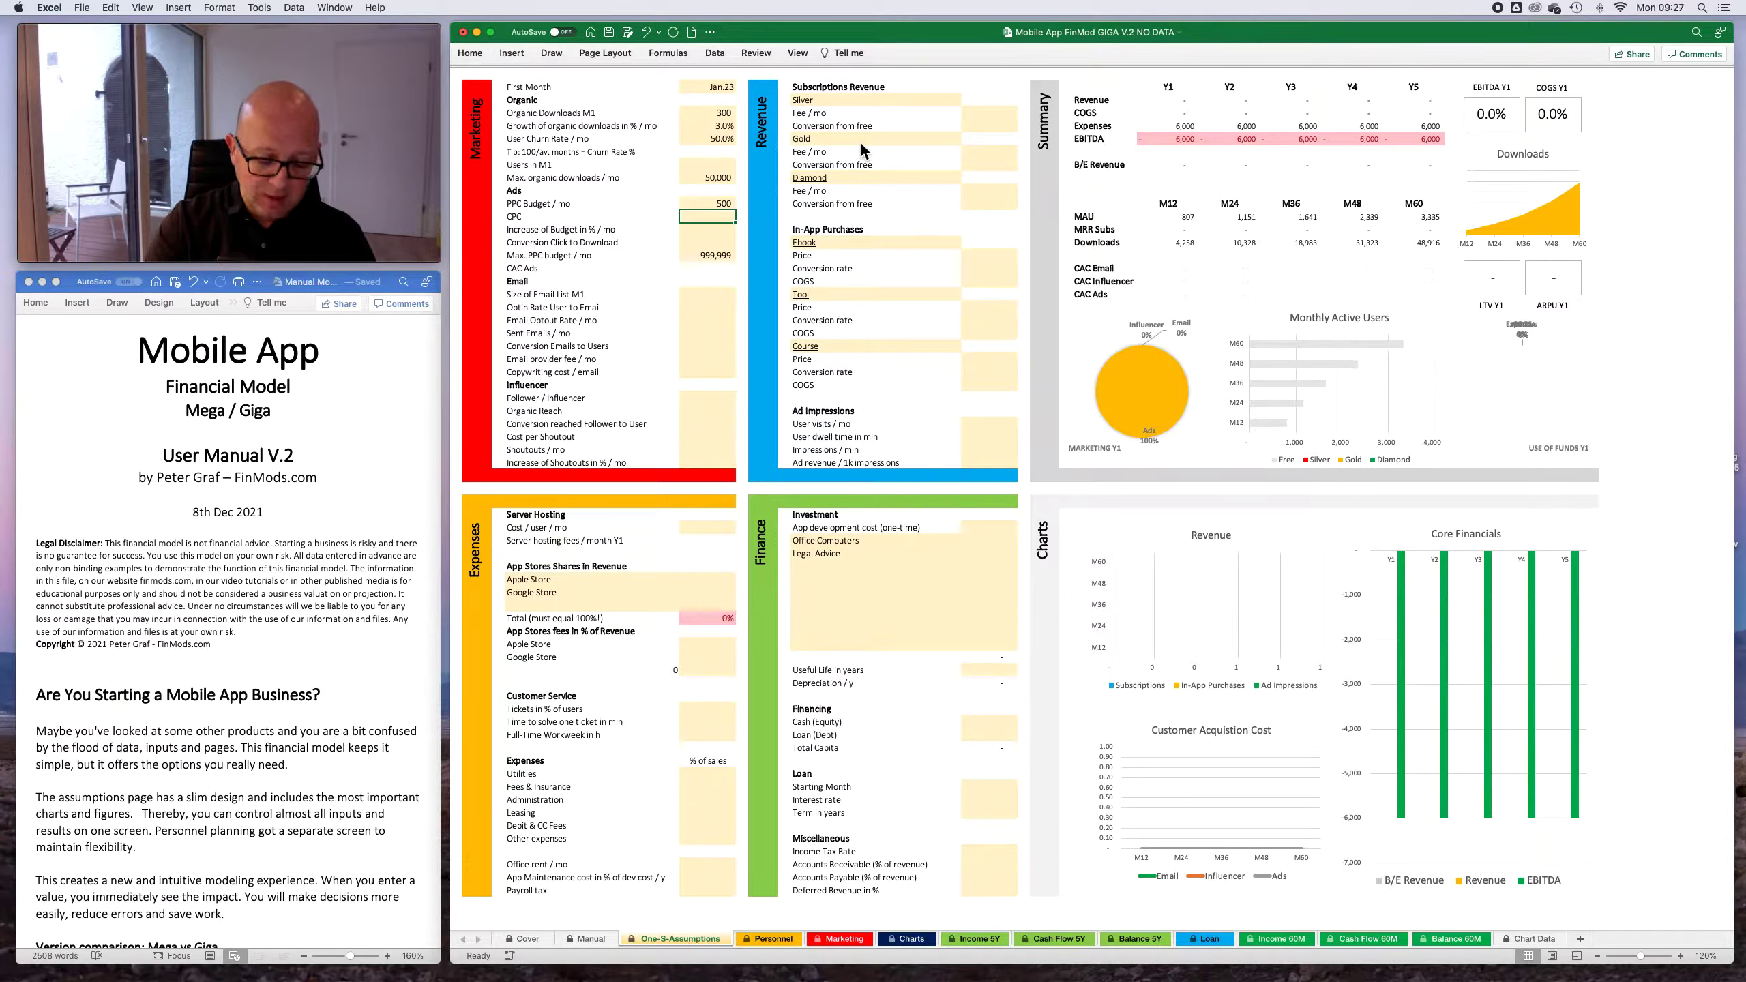
text(.25)
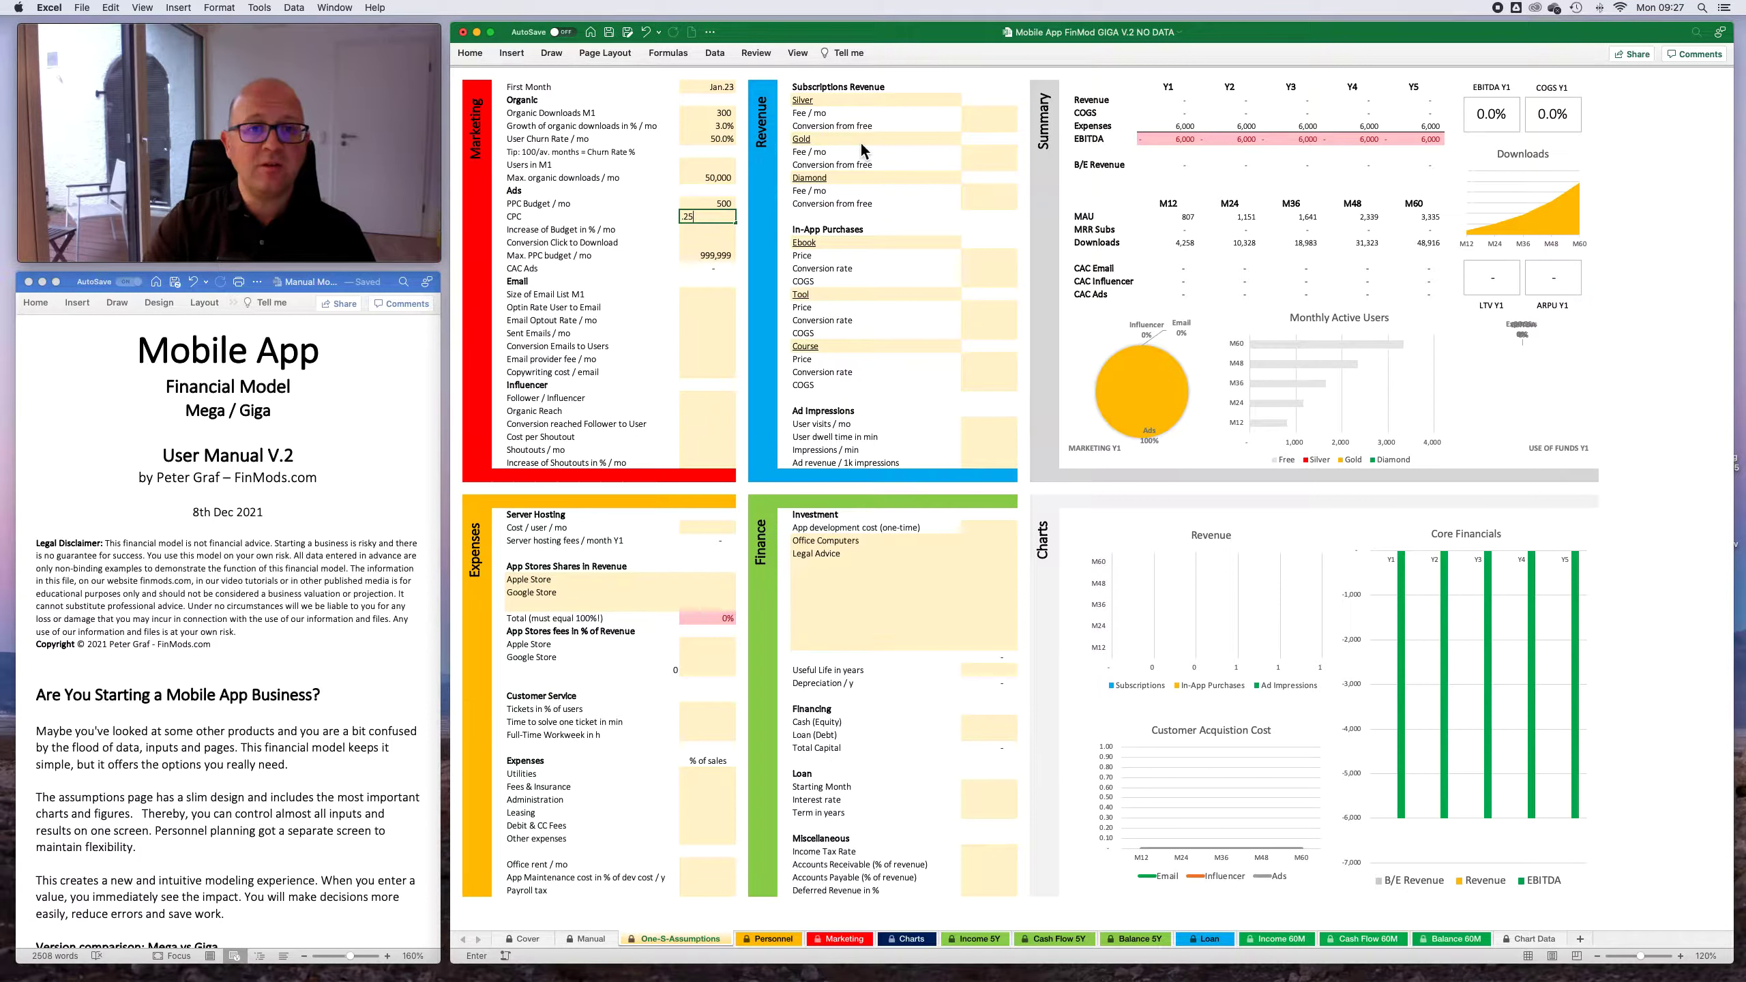
key(Return)
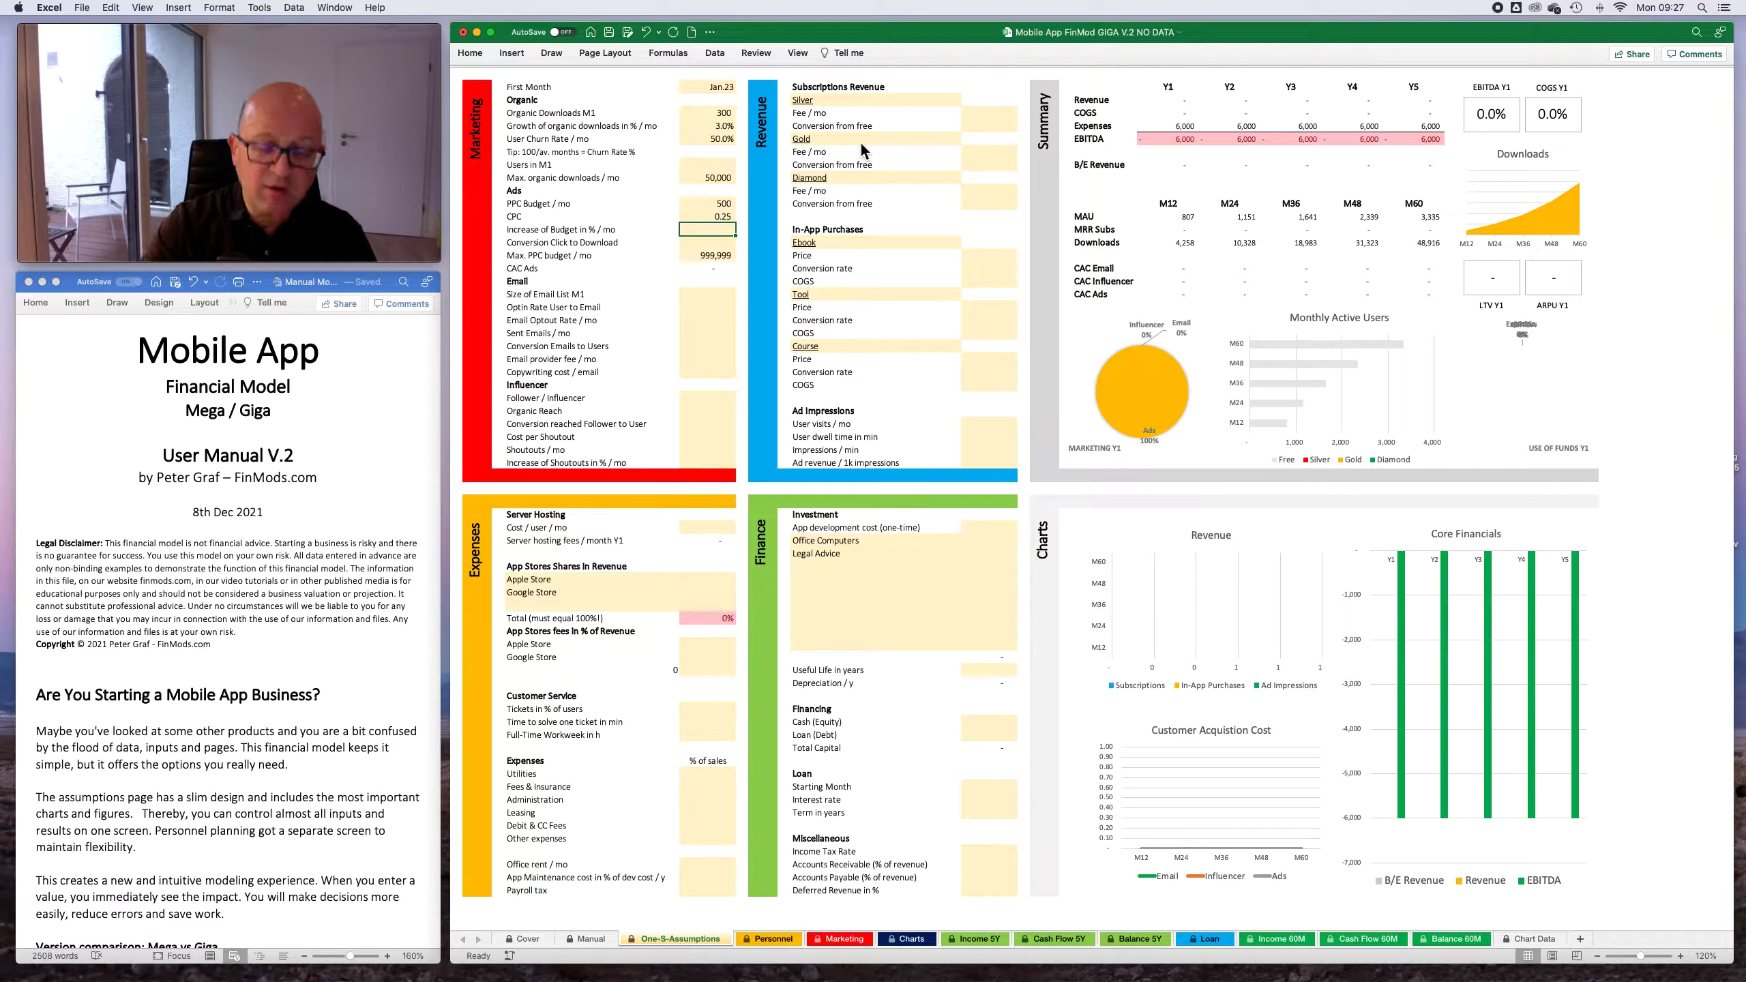
- Set the monthly increase of the ad budget to 5% and the click-to-download conversion to 10%
text(5)
key(Return)
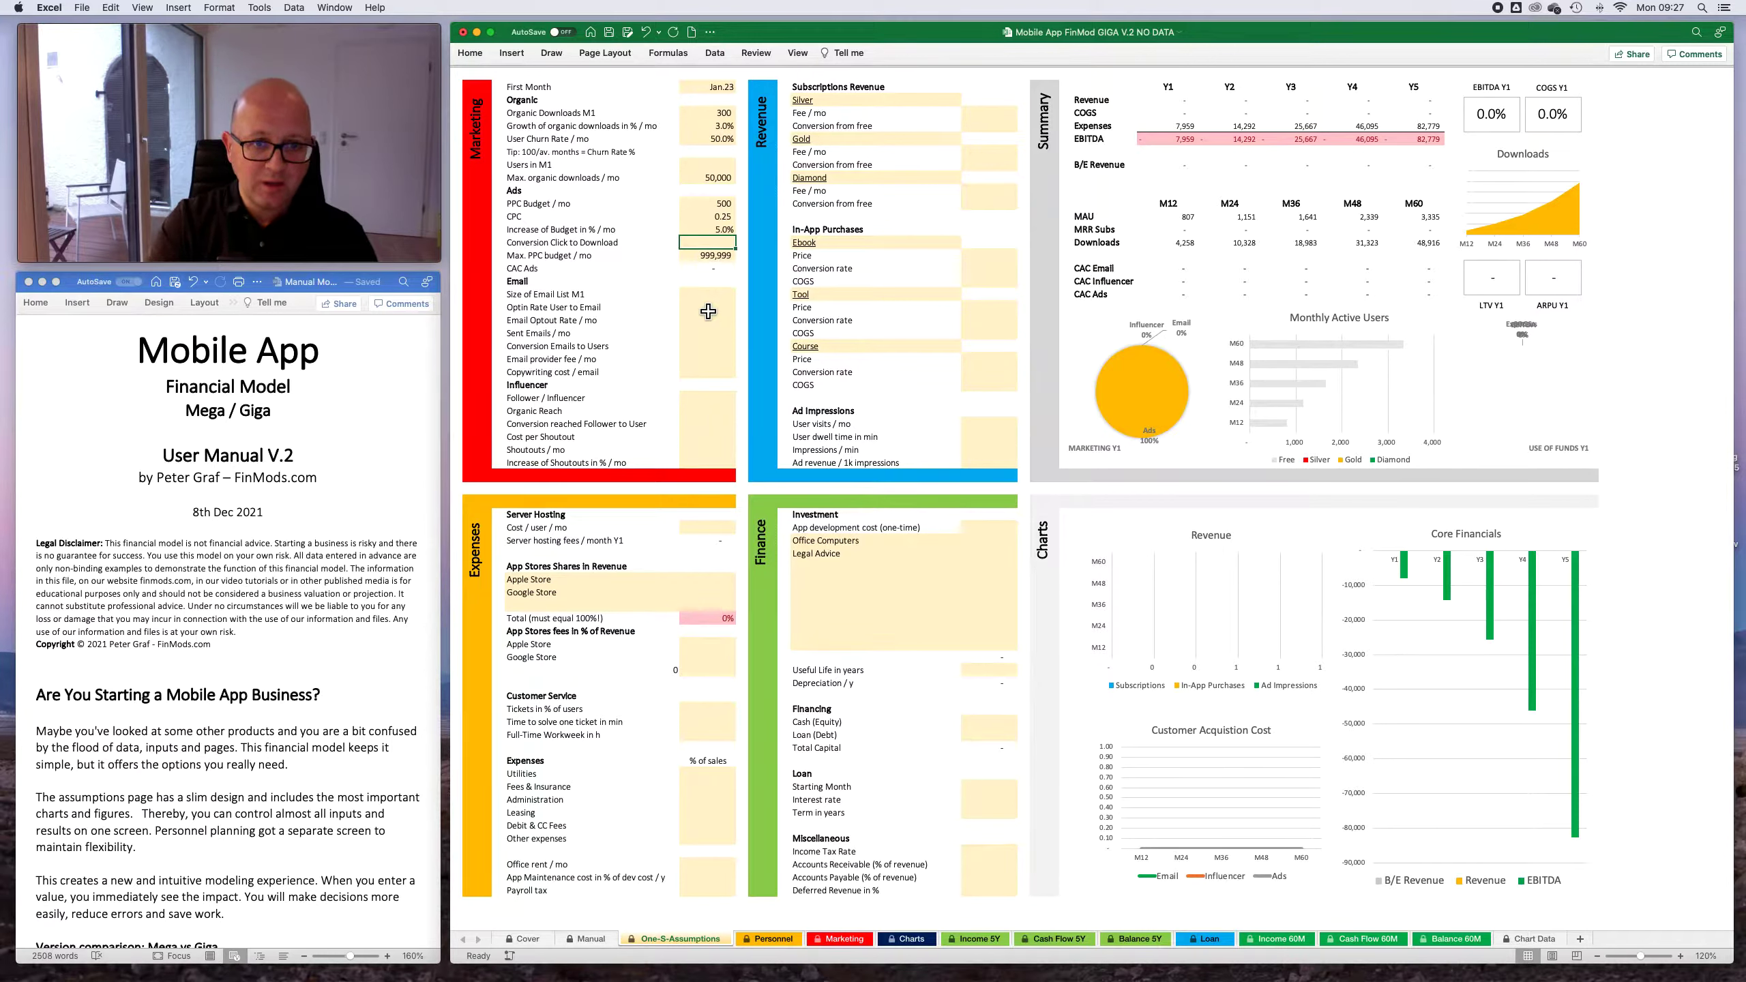
text(10%)
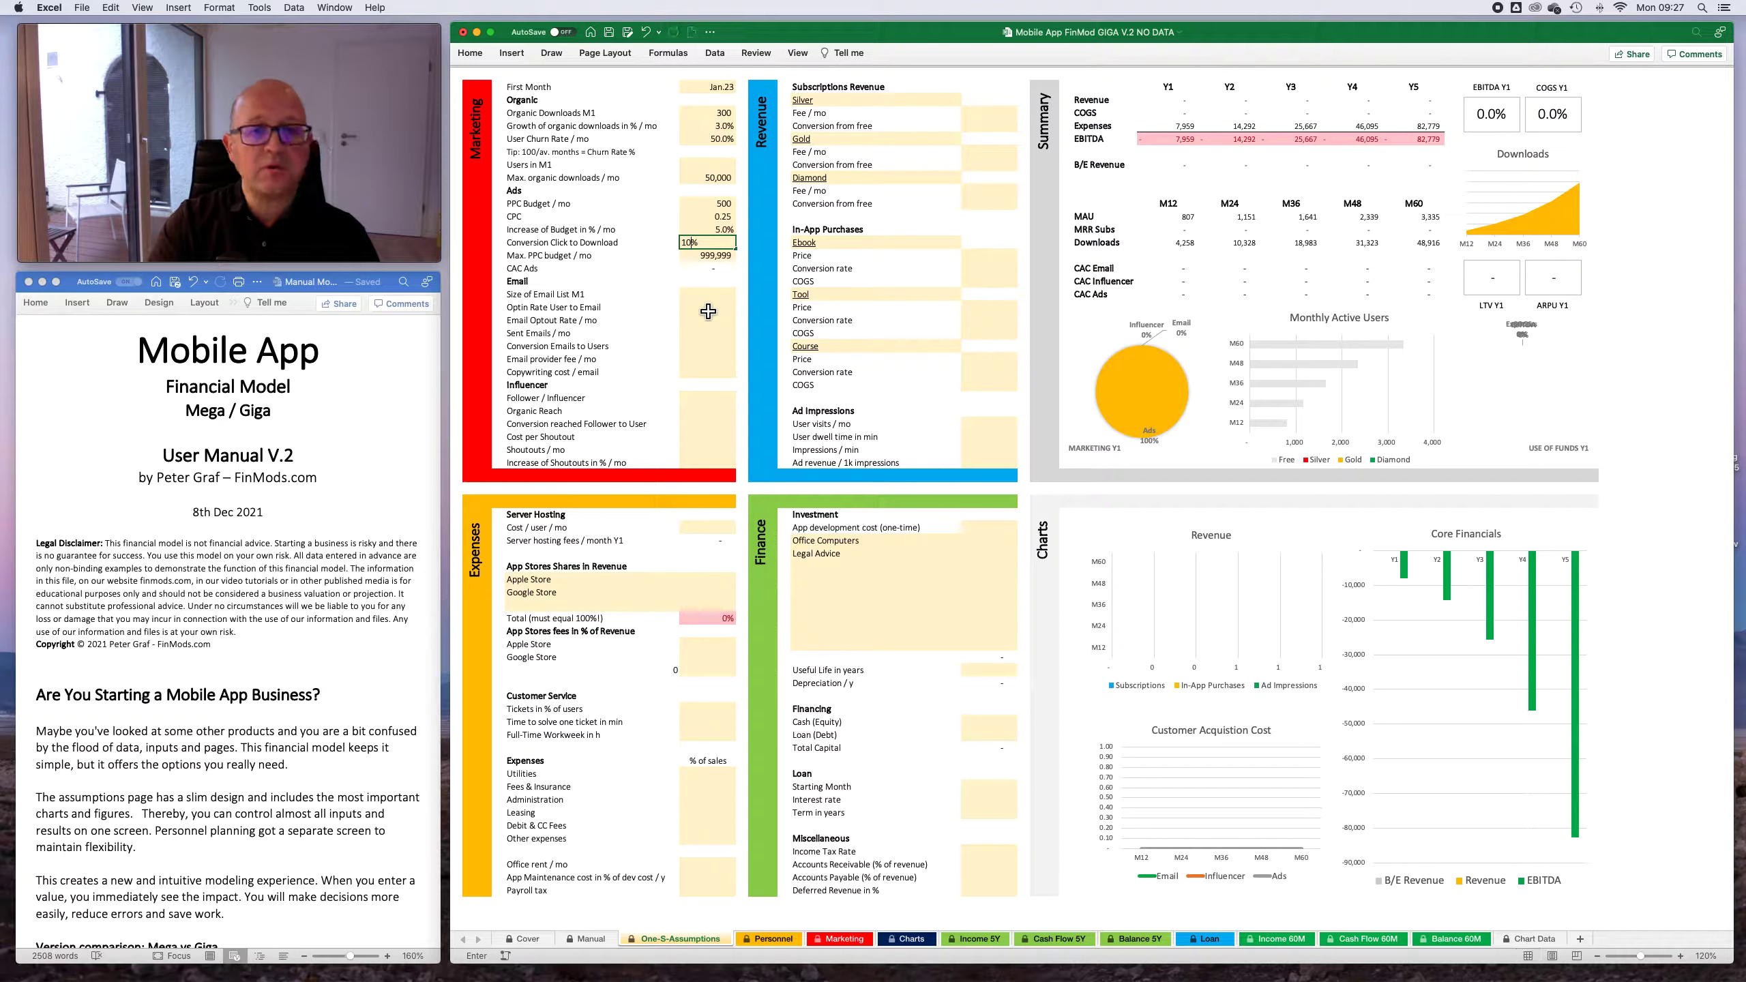
key(Return)
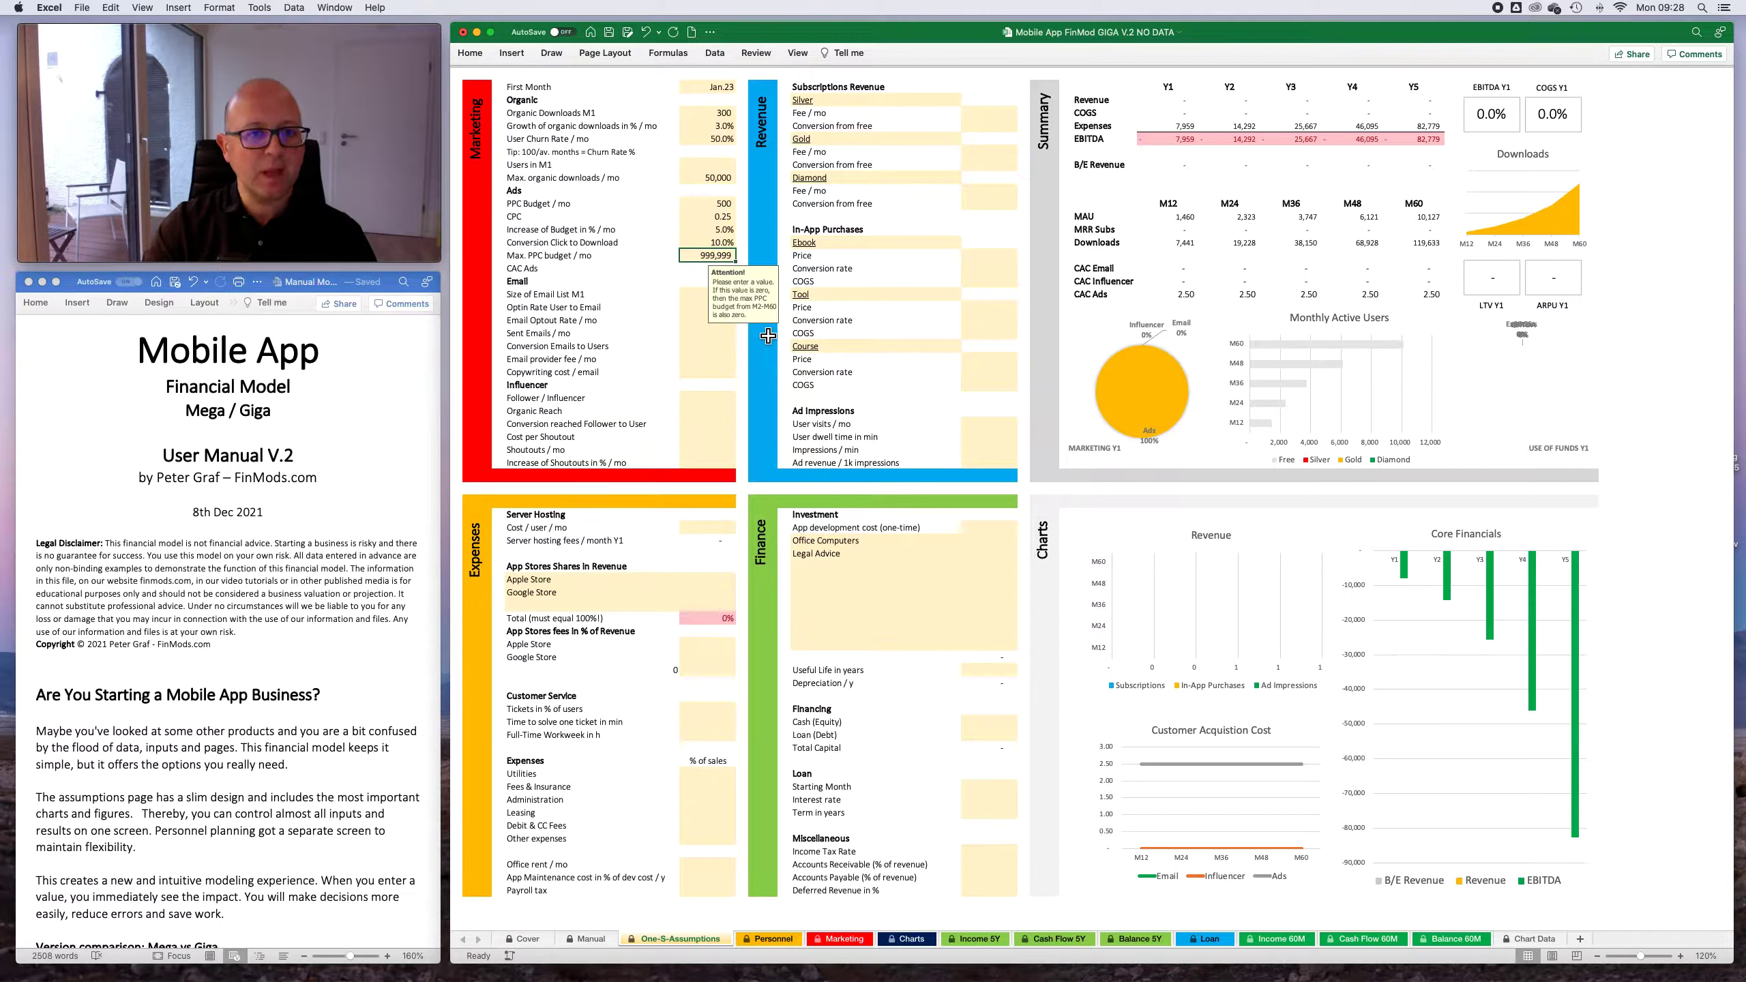
- In the Email assumptions, set the user-to-email optin rate to 20% and the monthly optout rate to 5%
key(Return)
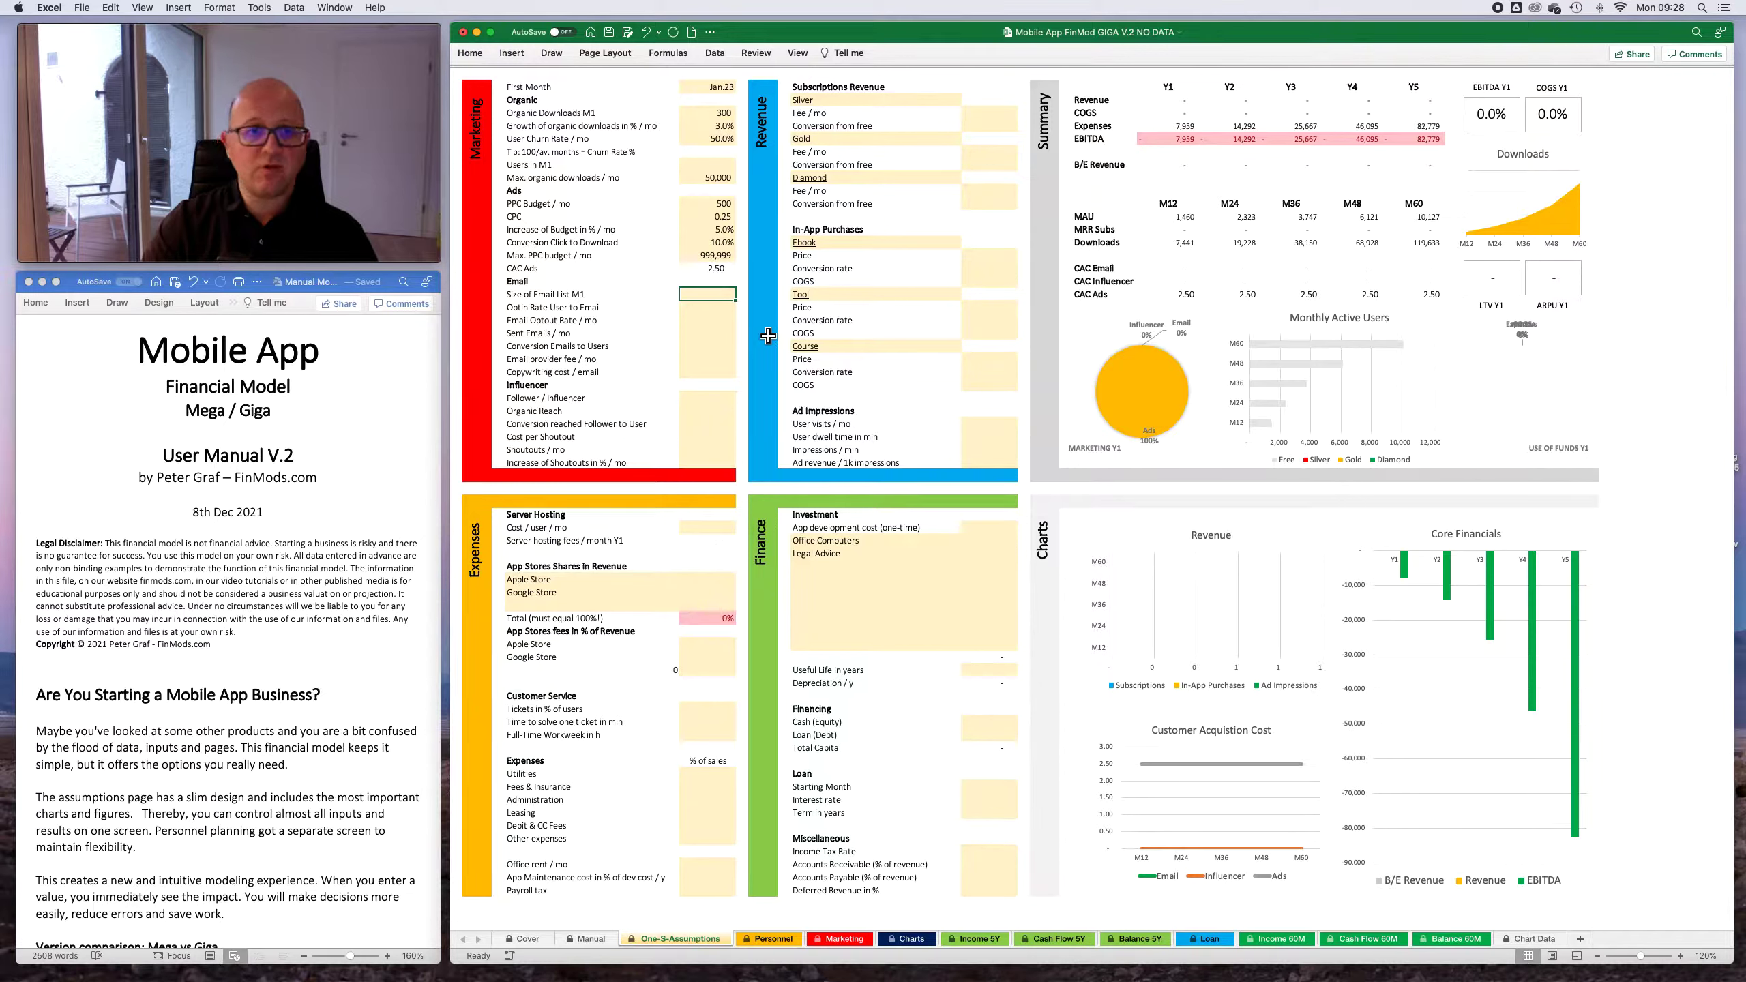
key(Down)
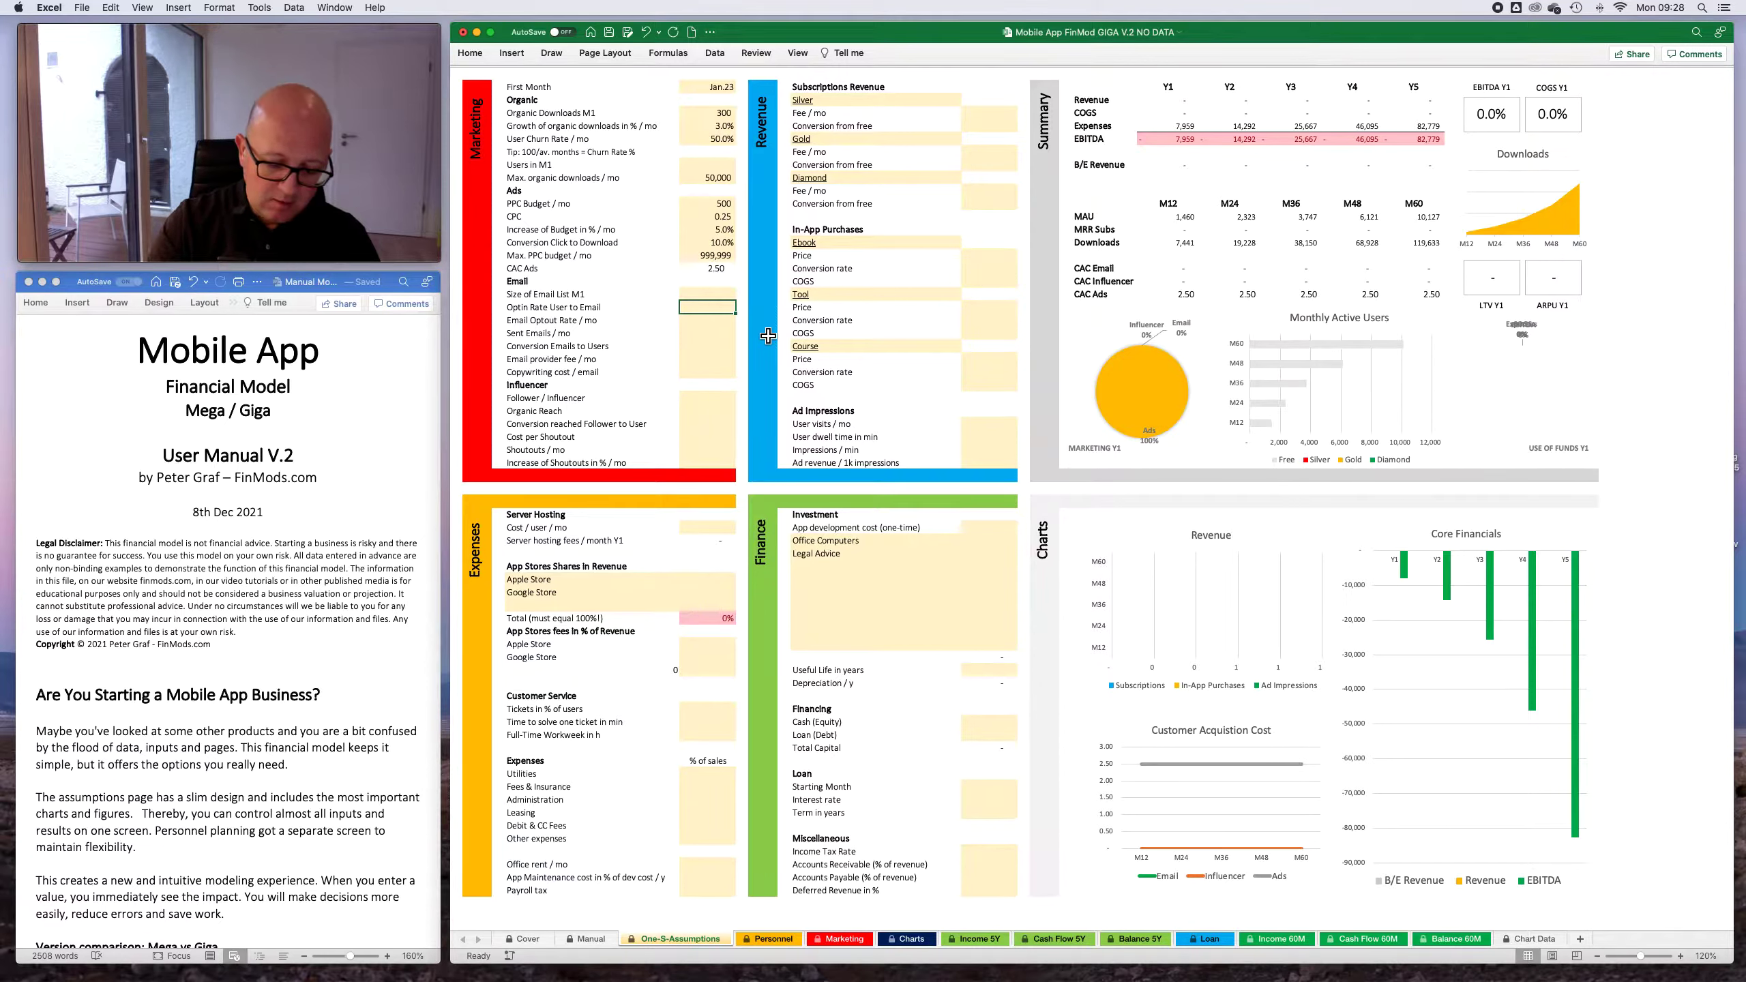
text(20)
key(Return)
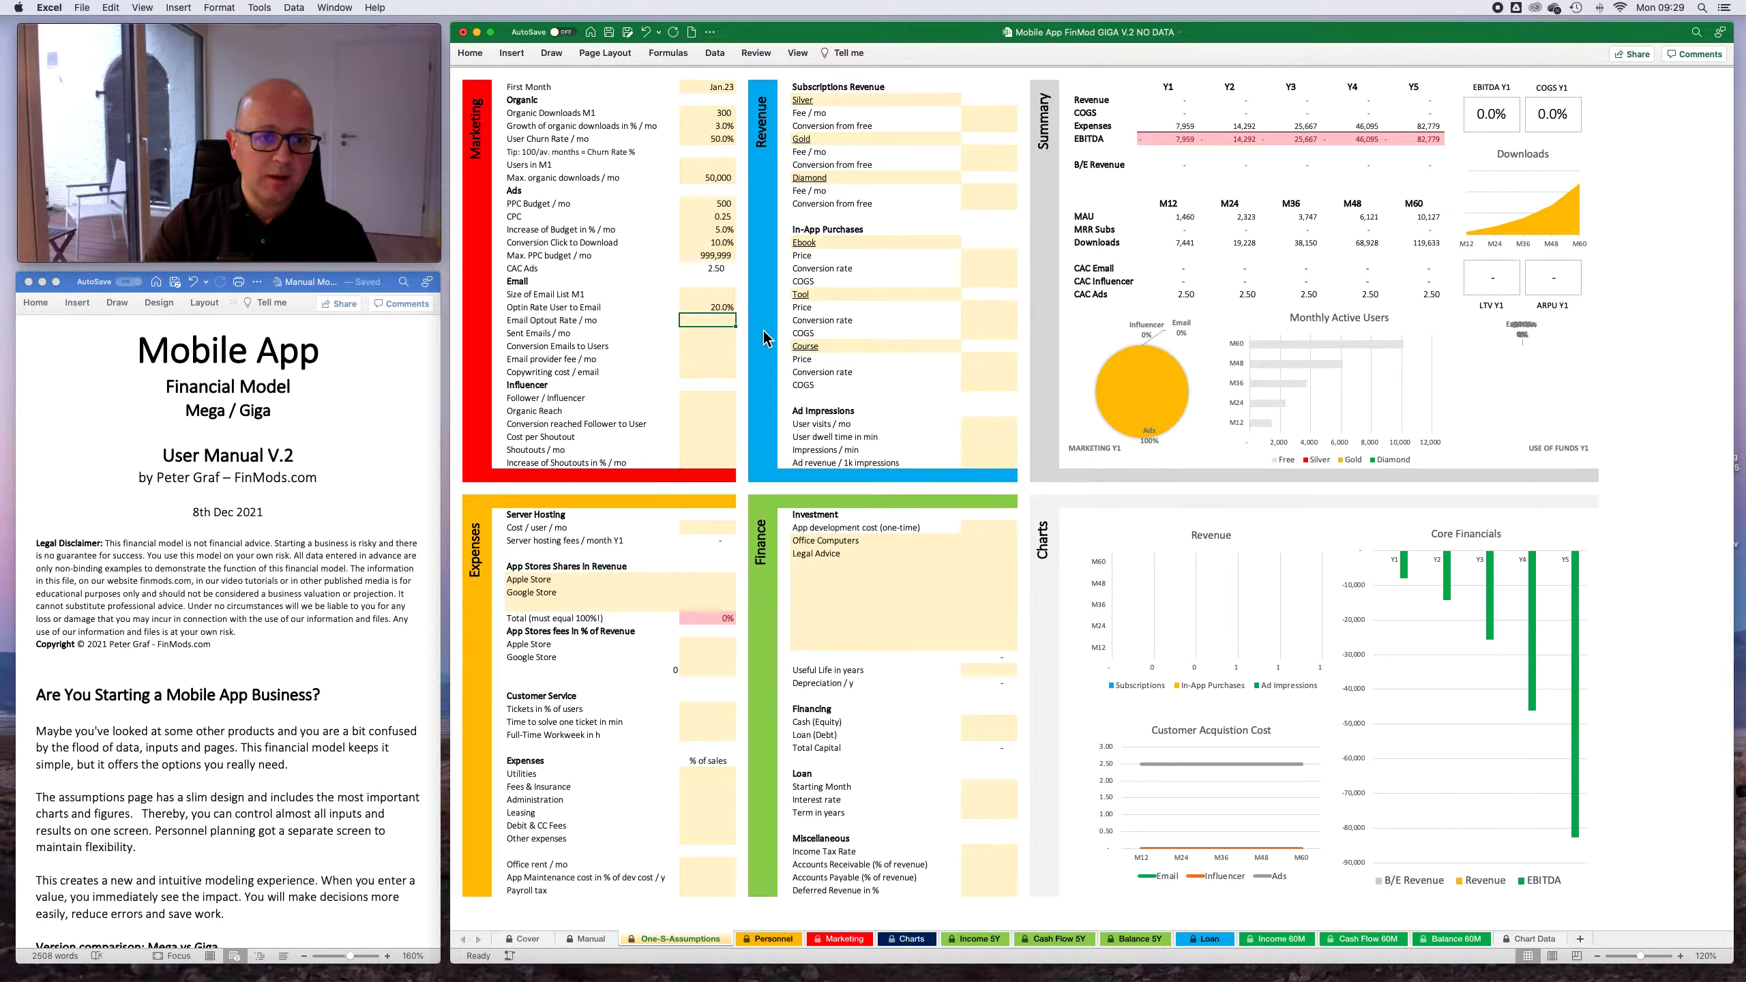
text(5)
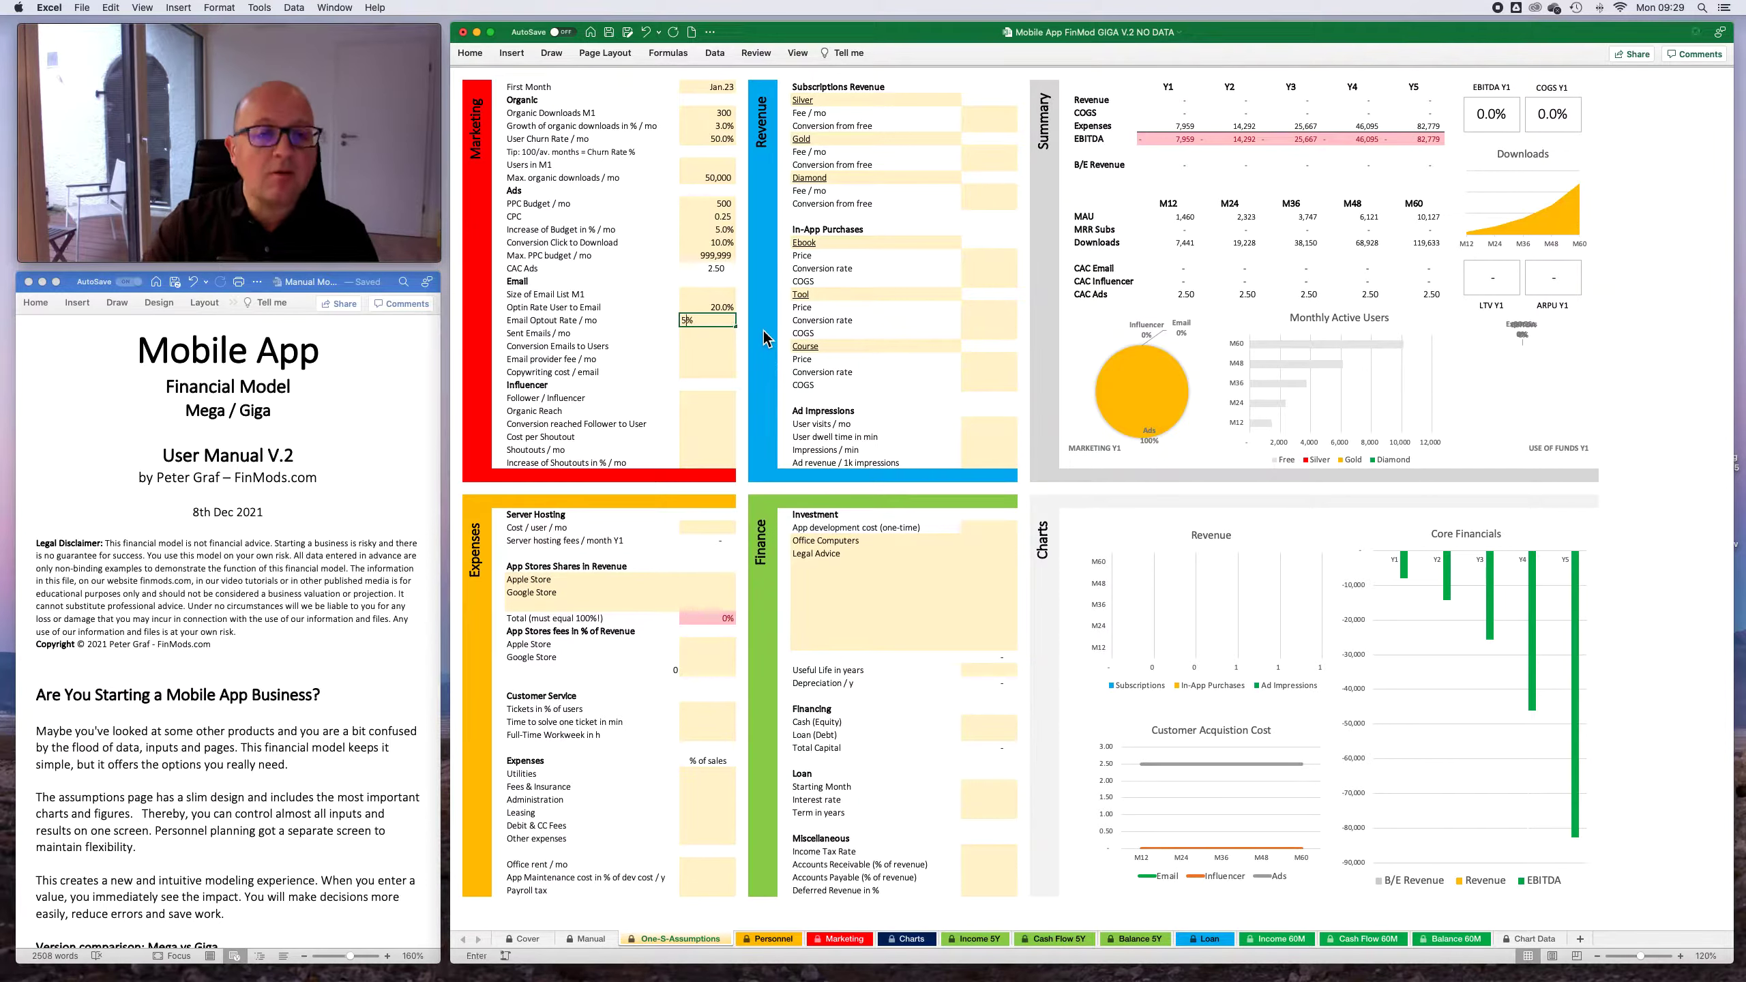
key(Return)
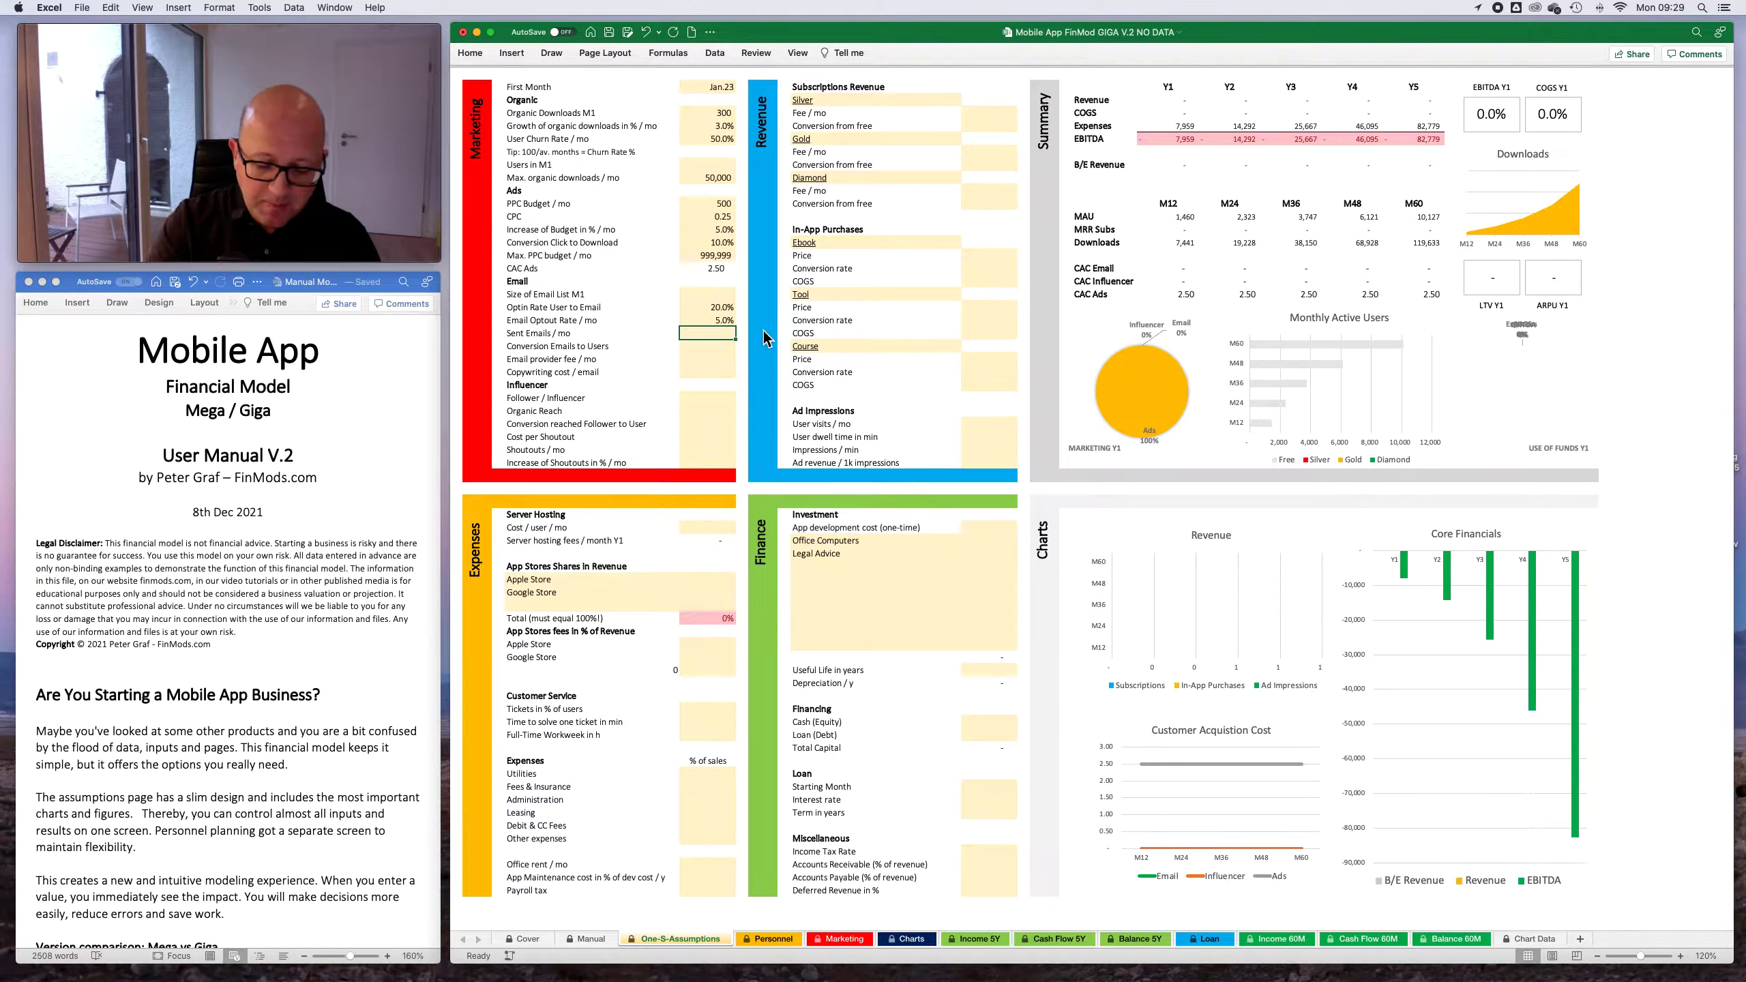
- Set the sent emails per month to 20 and the conversion of emails to users to 3%
text(20)
key(Return)
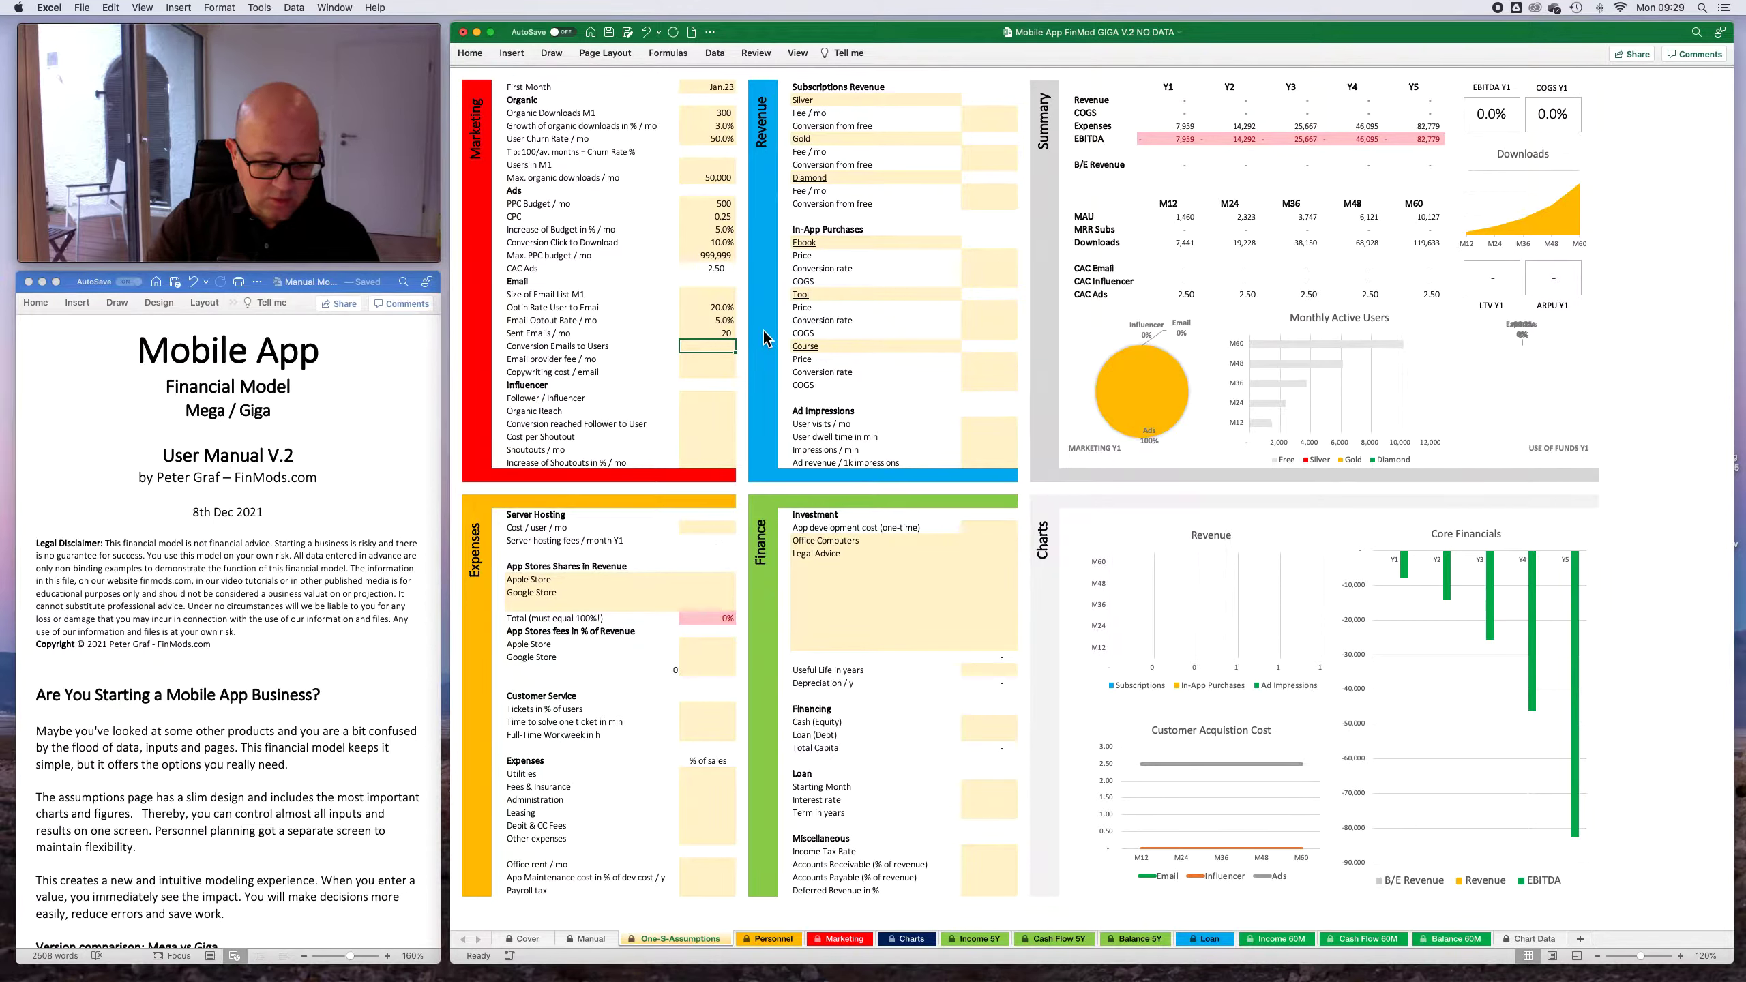
text(3)
key(Return)
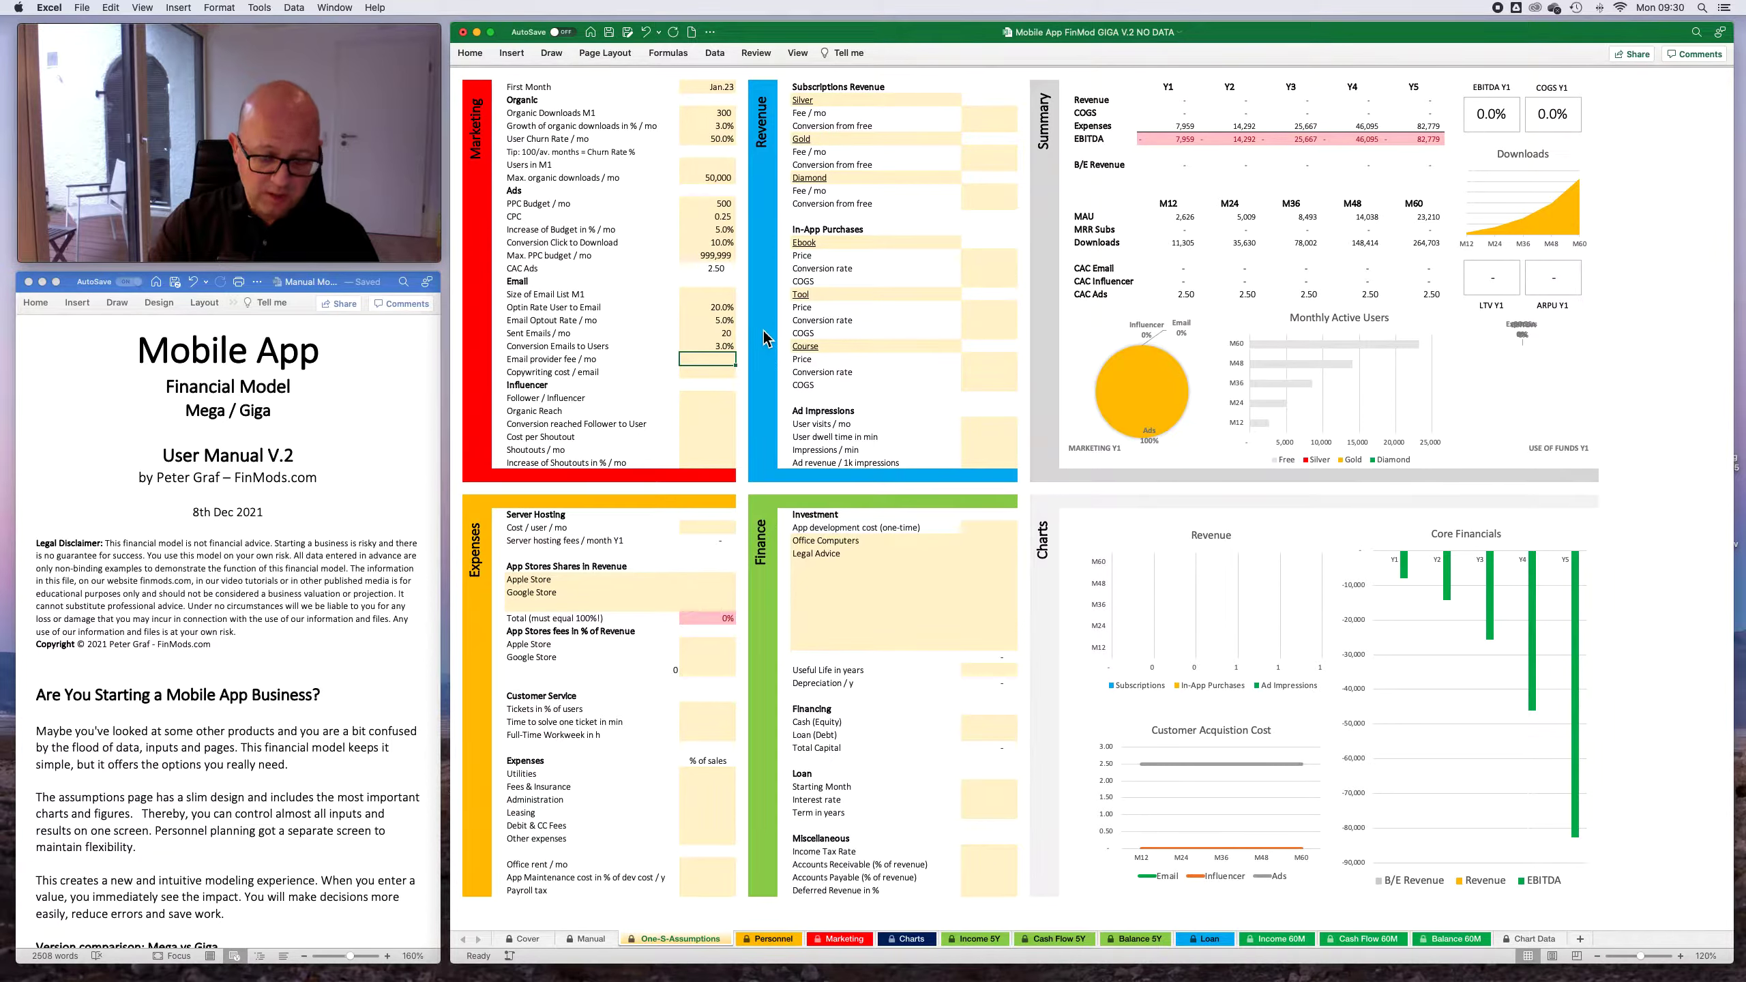
- Set the monthly email provider fee to 50 and the copywriting cost per email to 70
text(50)
key(Return)
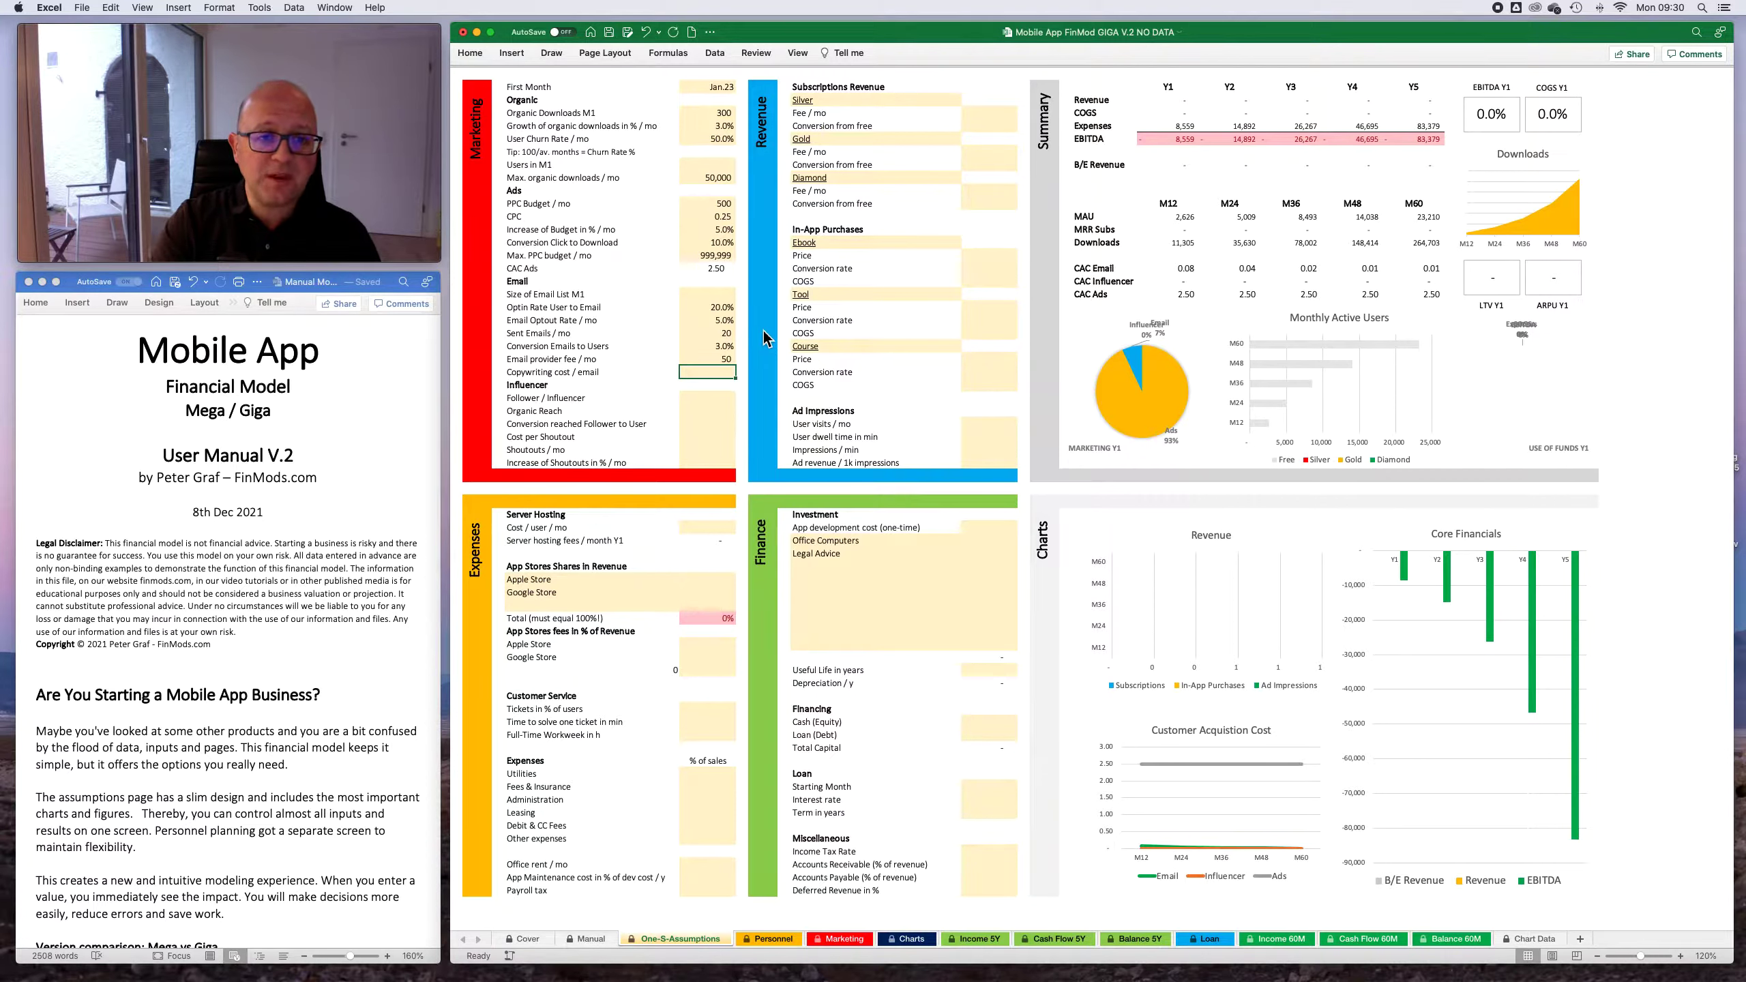
text(70)
key(Return)
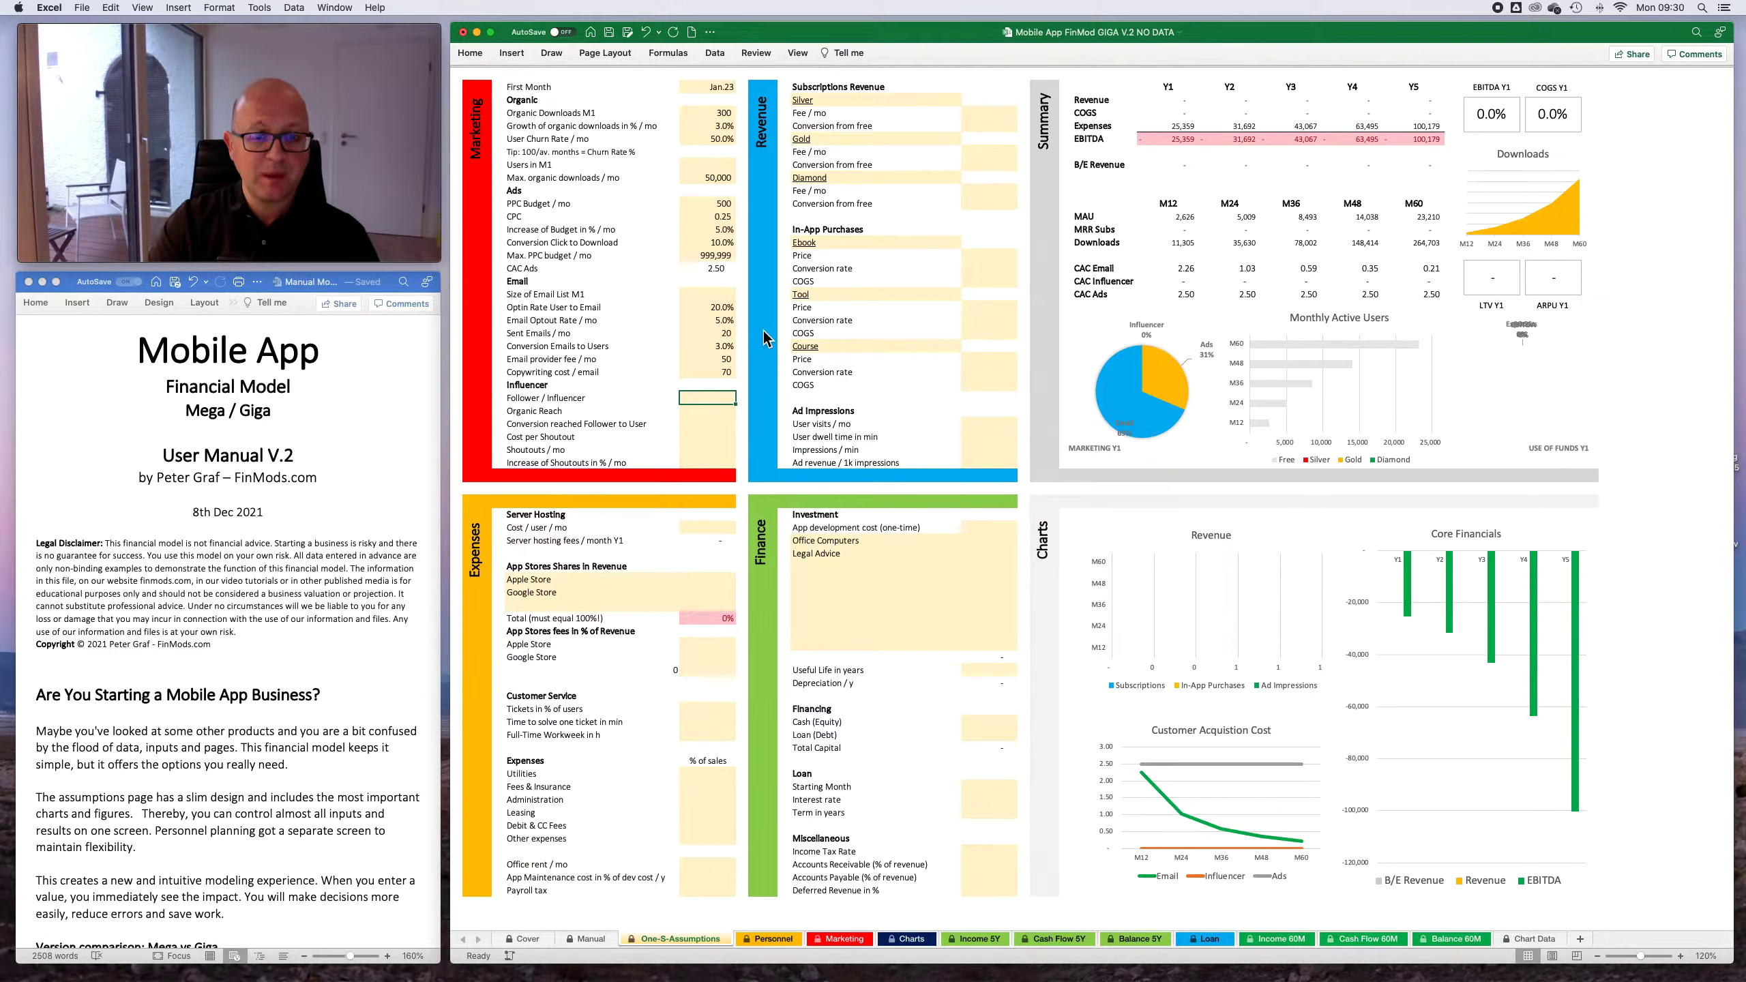
key(Up)
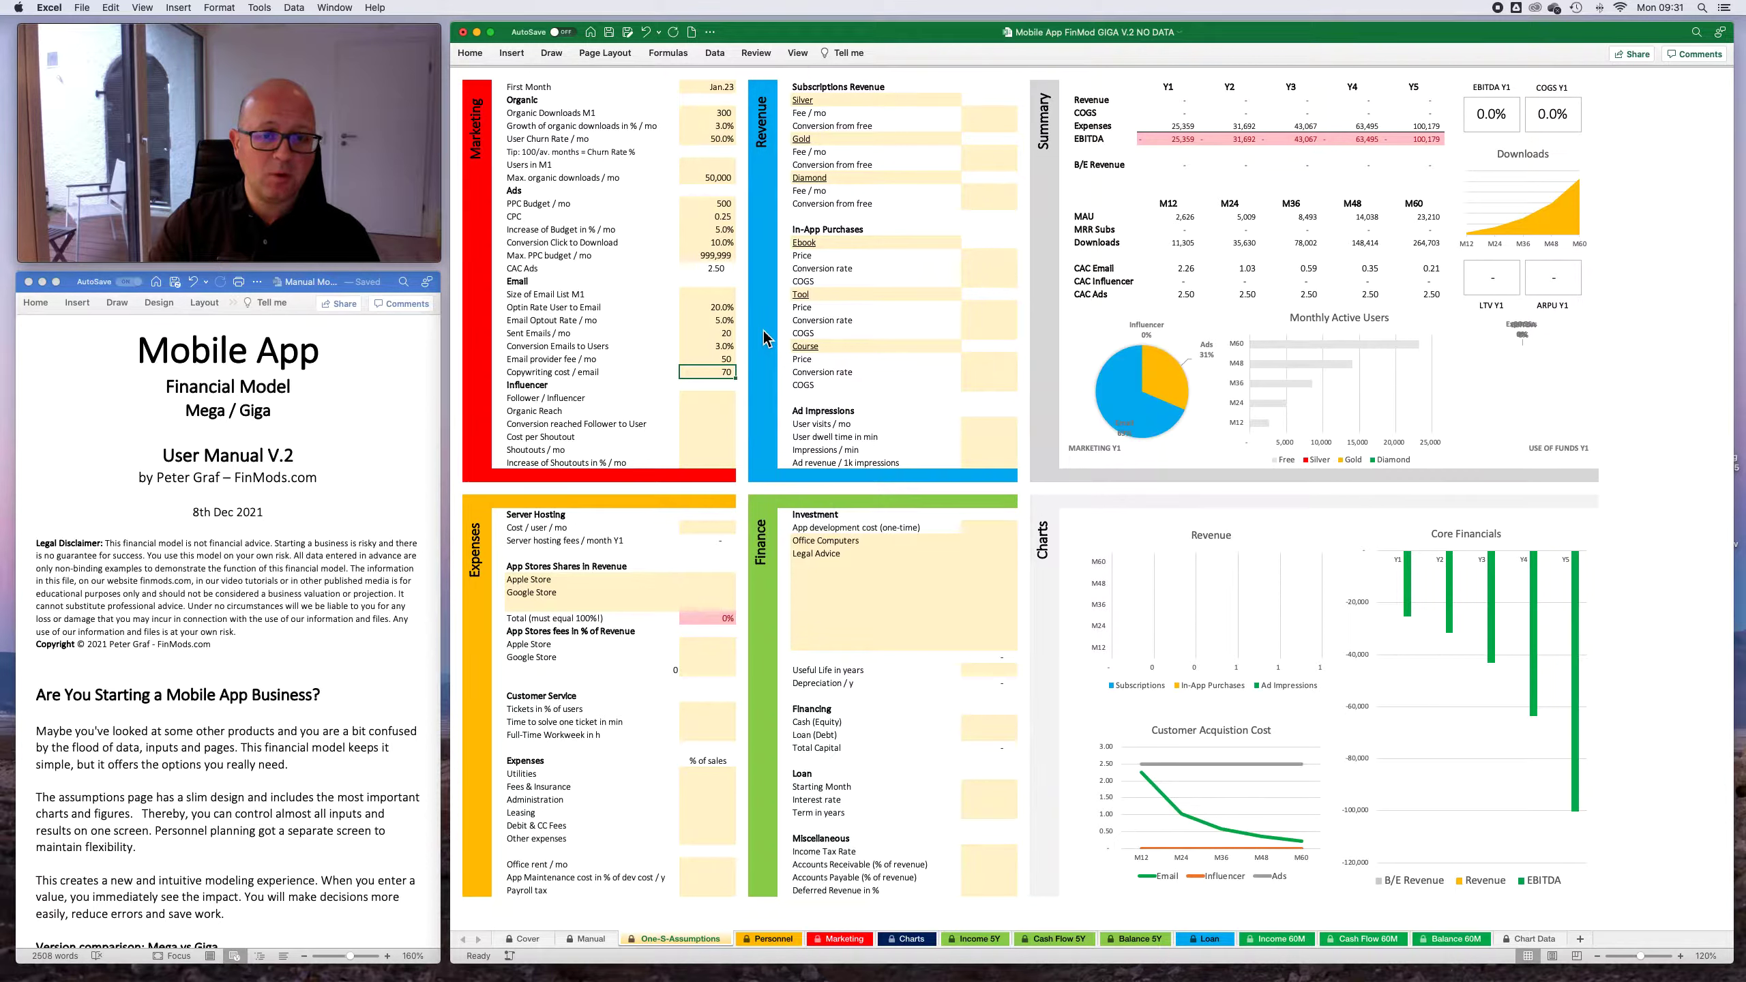
key(Down)
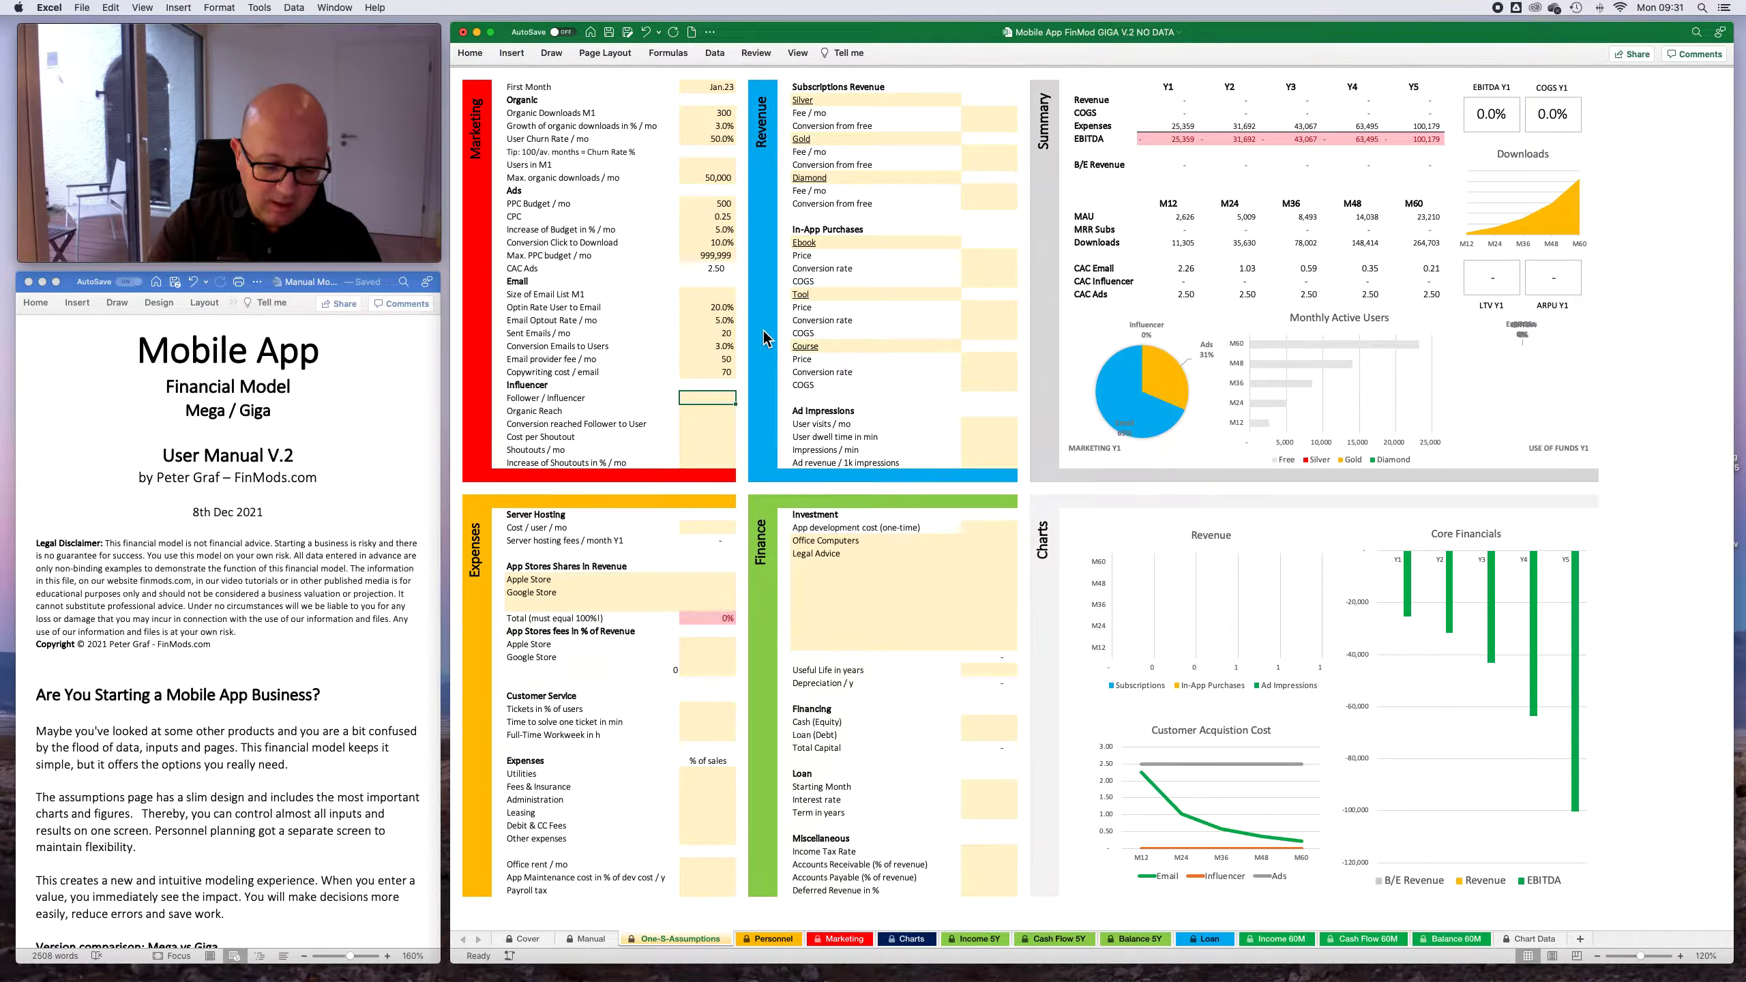
- In the Influencer assumptions, set the followers per influencer to 50,000 and the organic reach to 9%
text(50000)
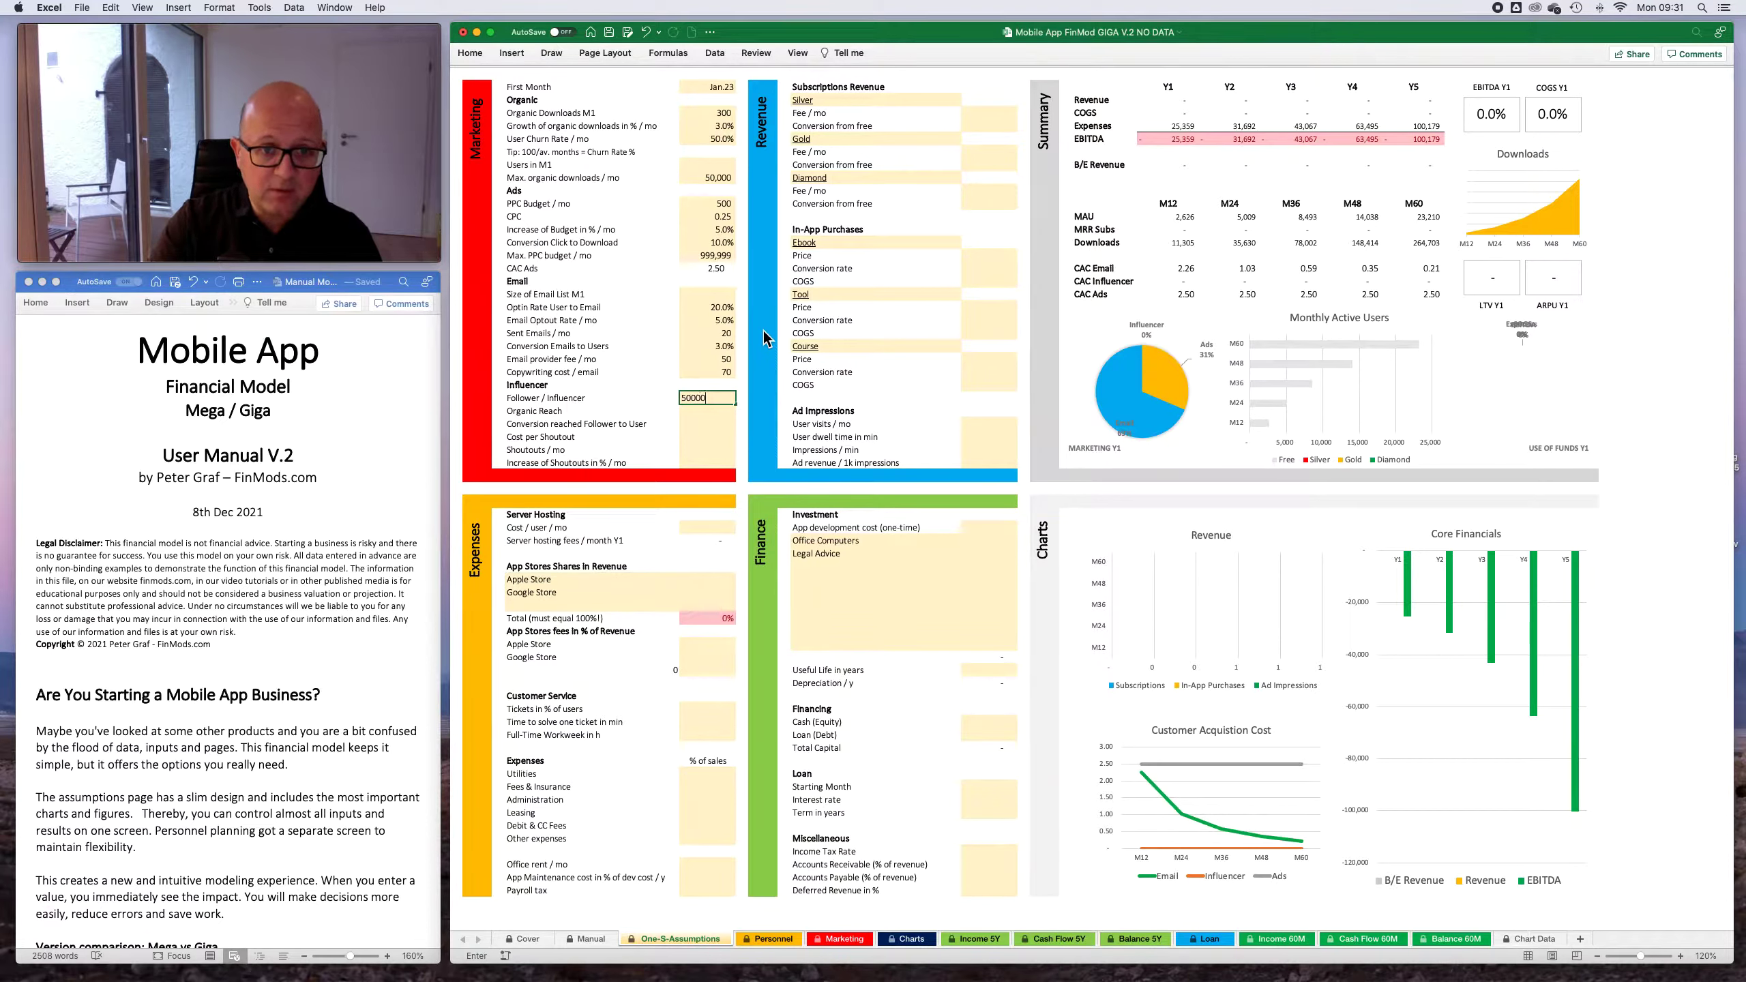
key(Return)
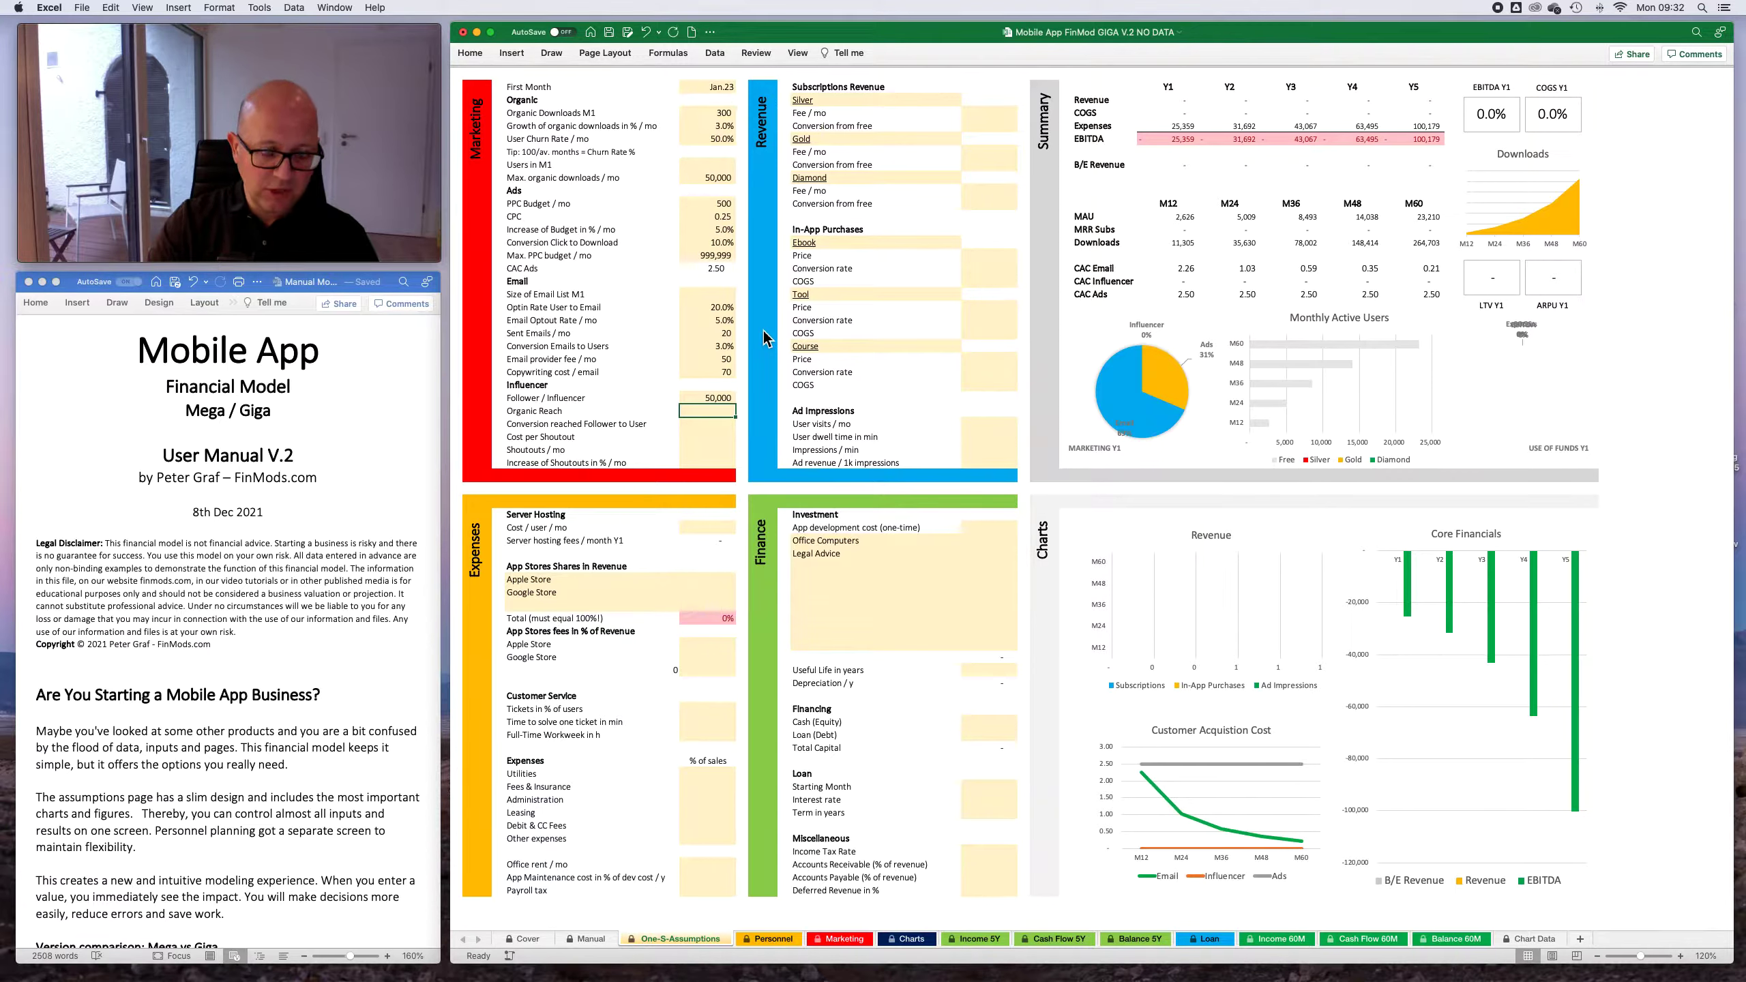
text(9)
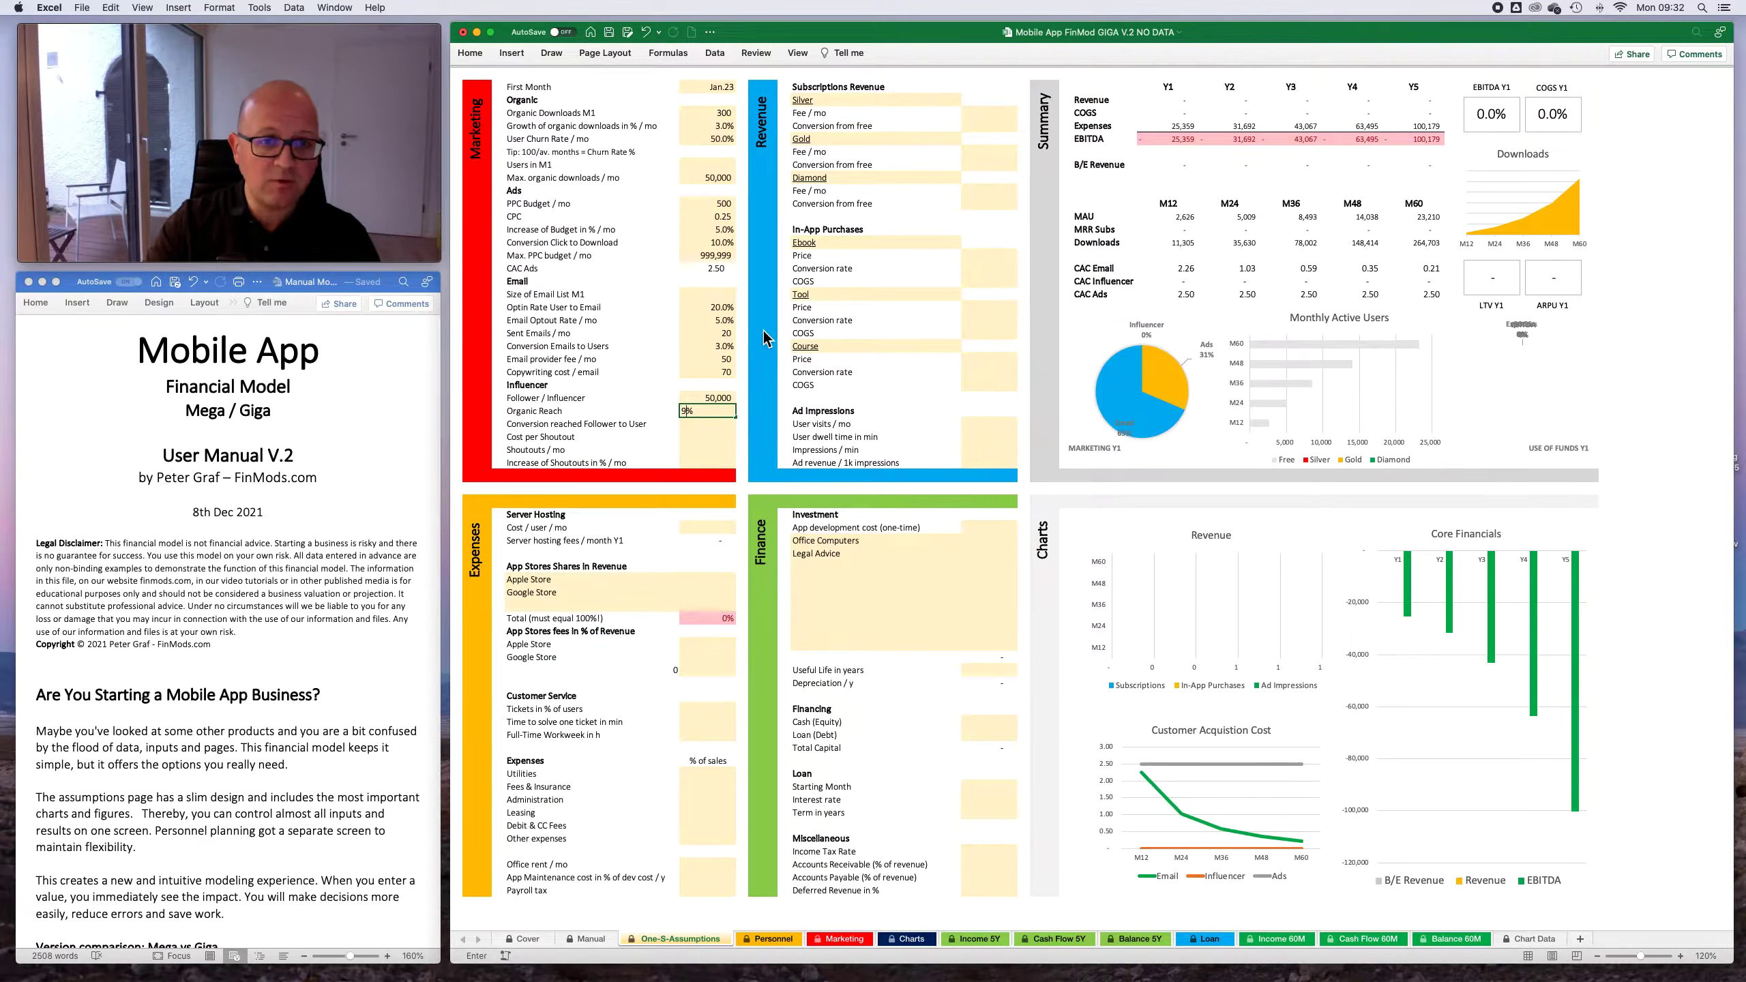
key(Return)
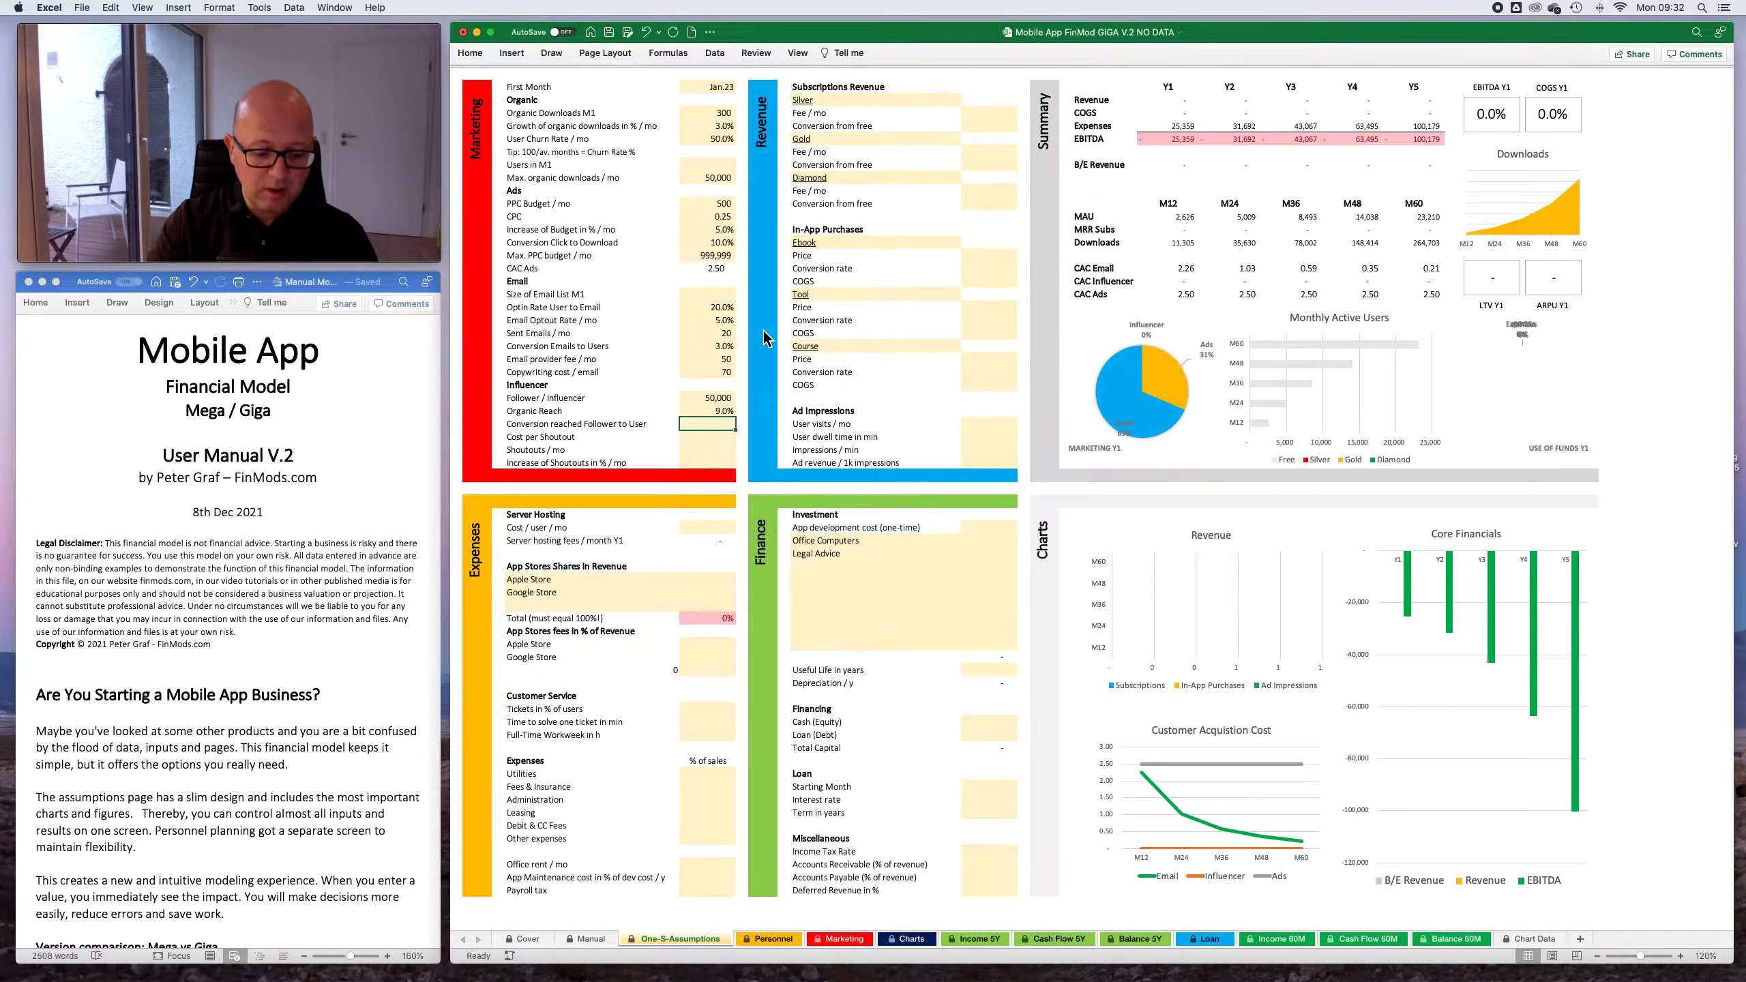
- Set the conversion of reached followers to users to 2% and the cost per shoutout to 250
text(2)
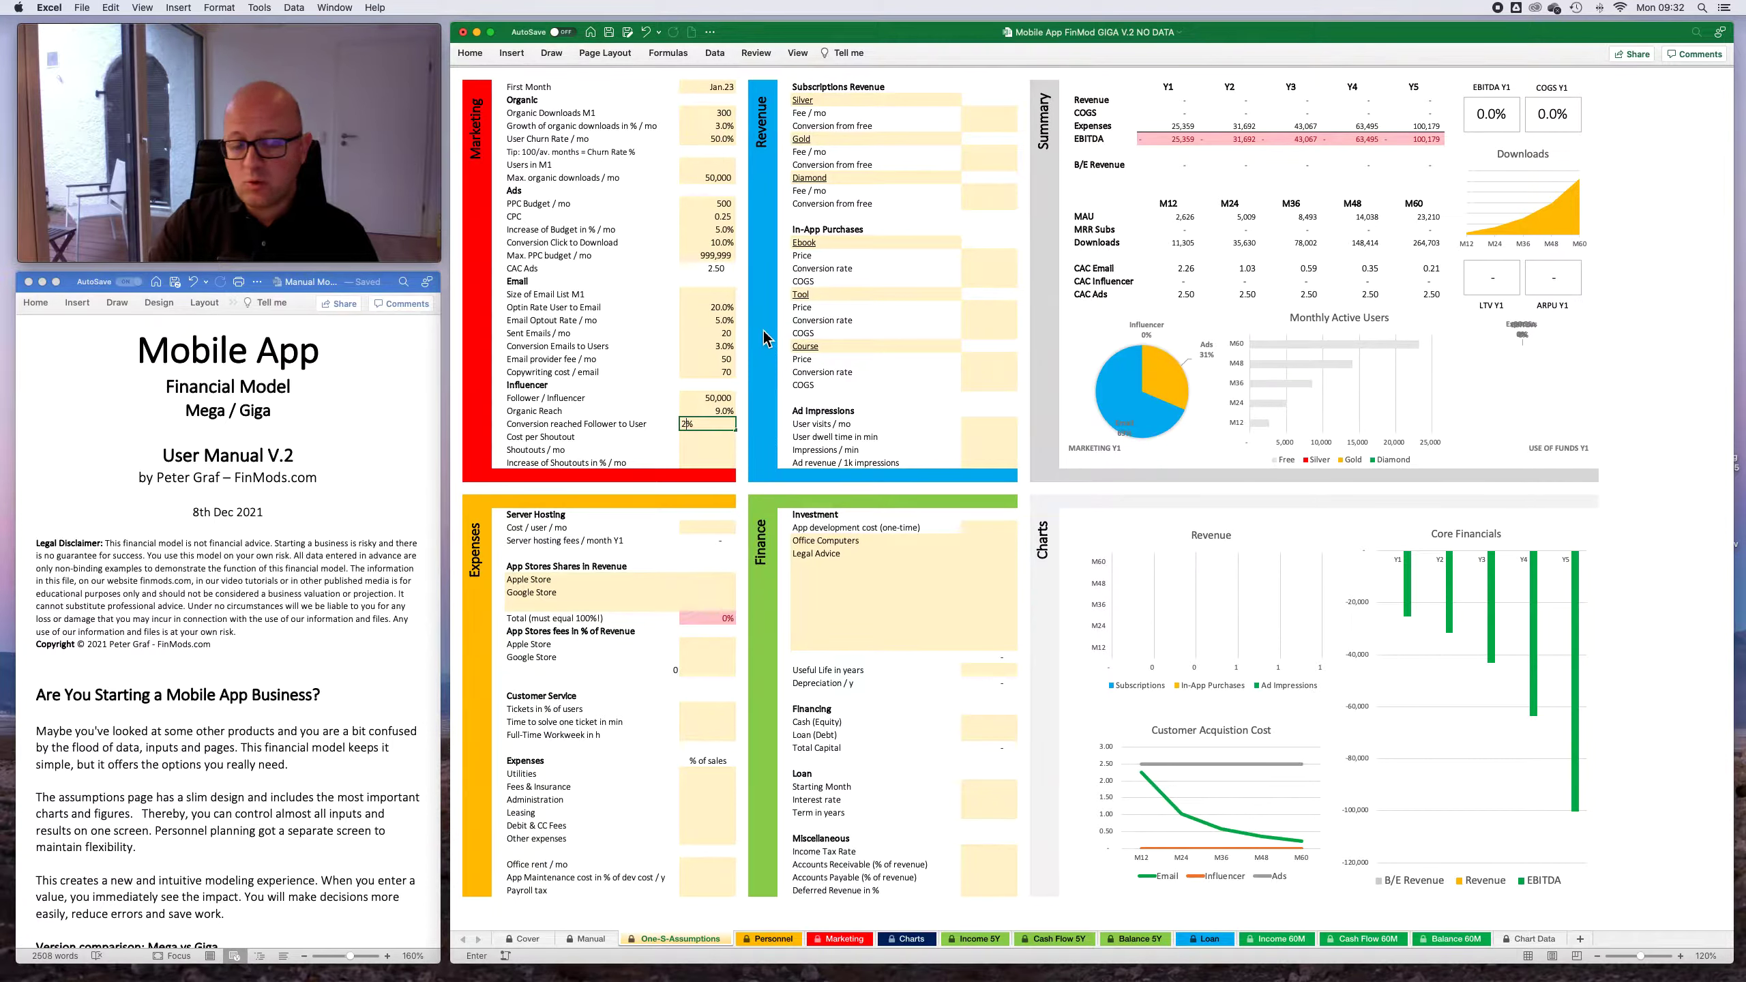
key(Return)
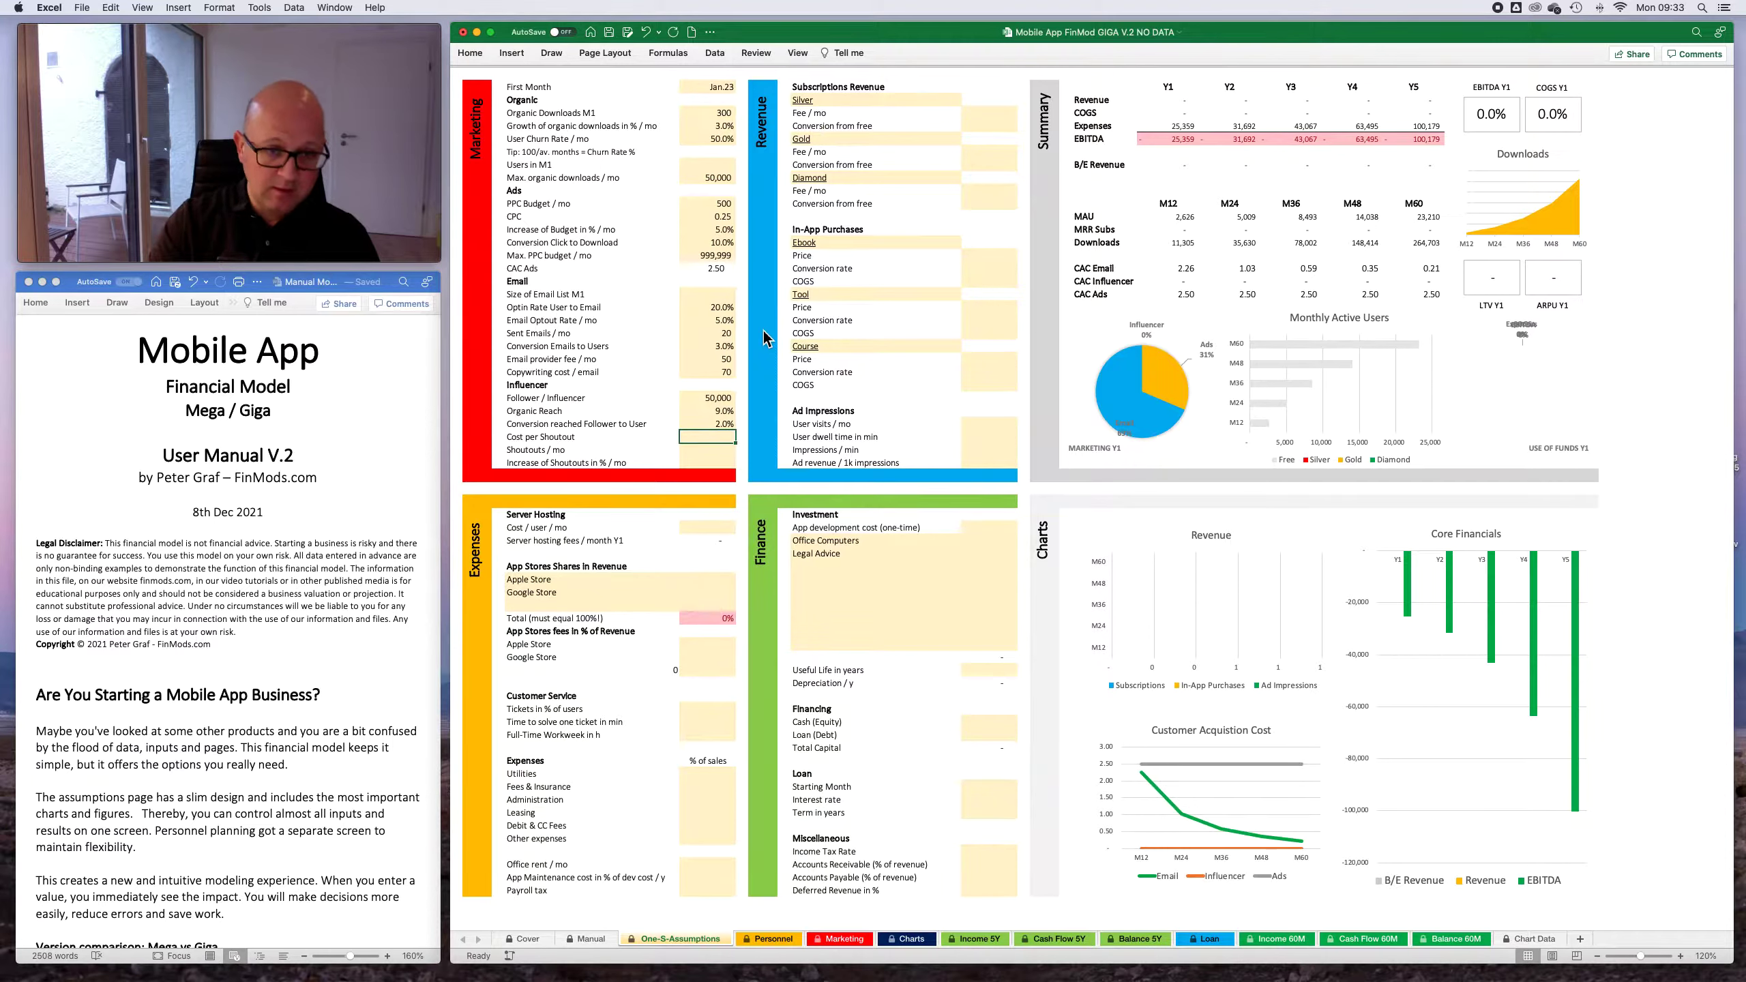
text(250)
key(Return)
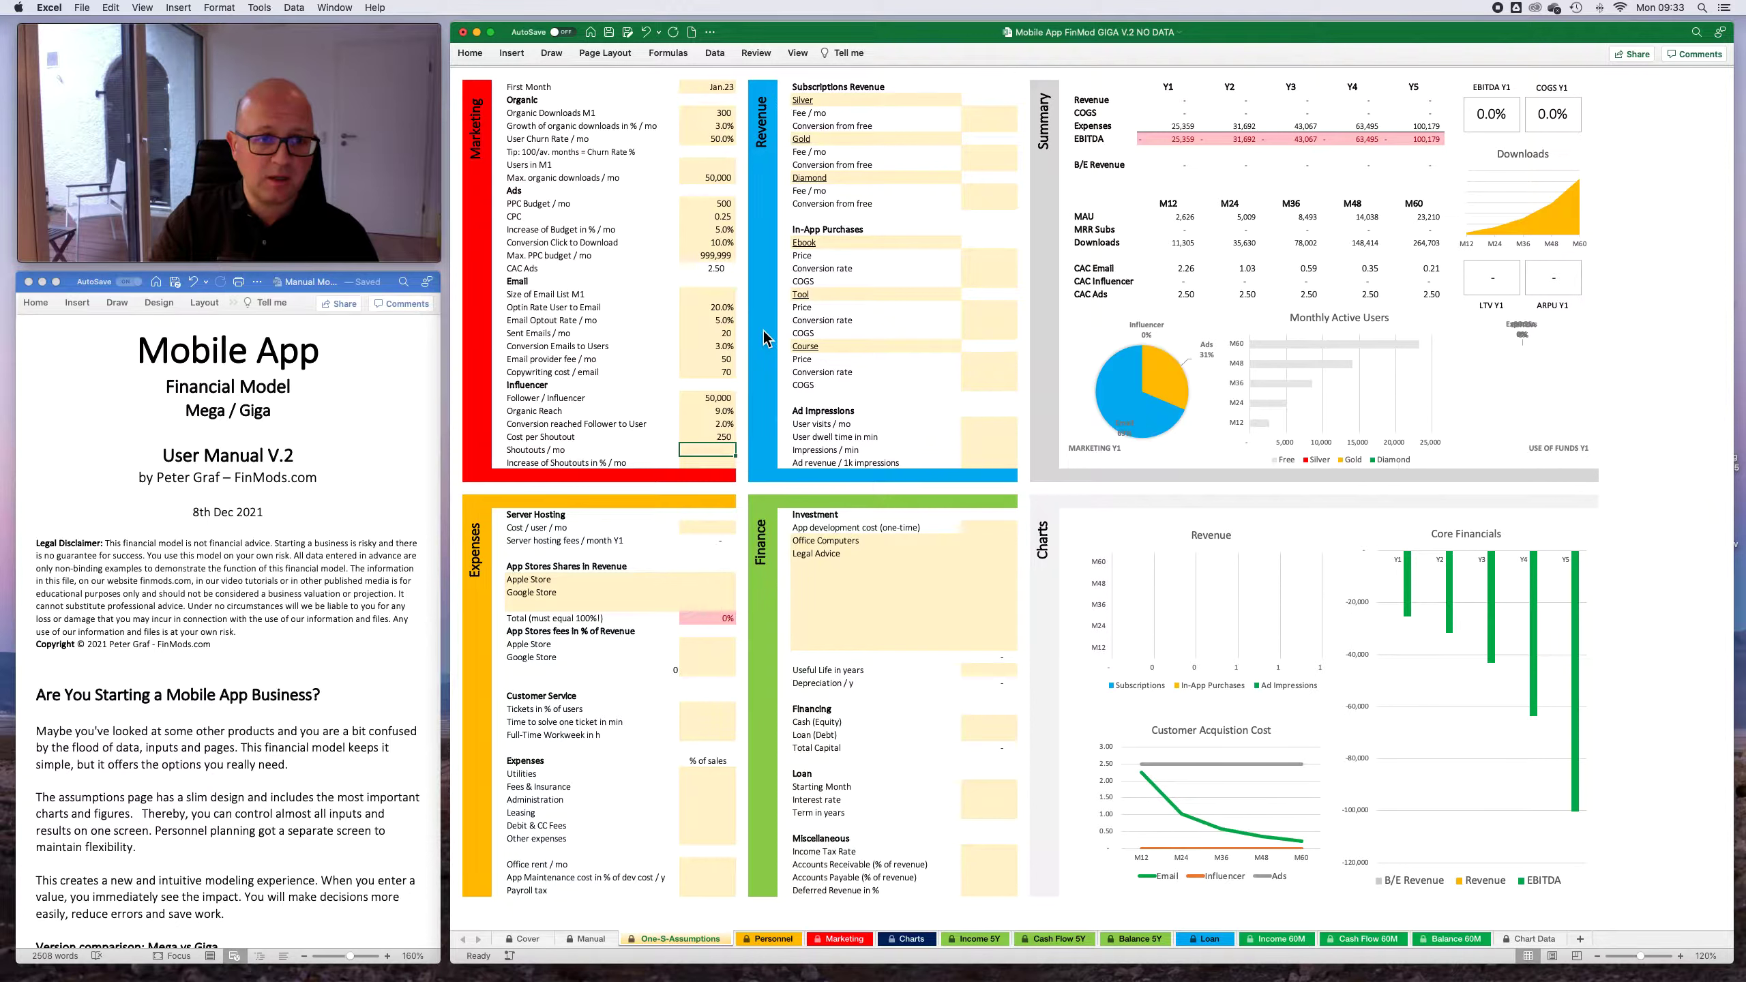
key(Up)
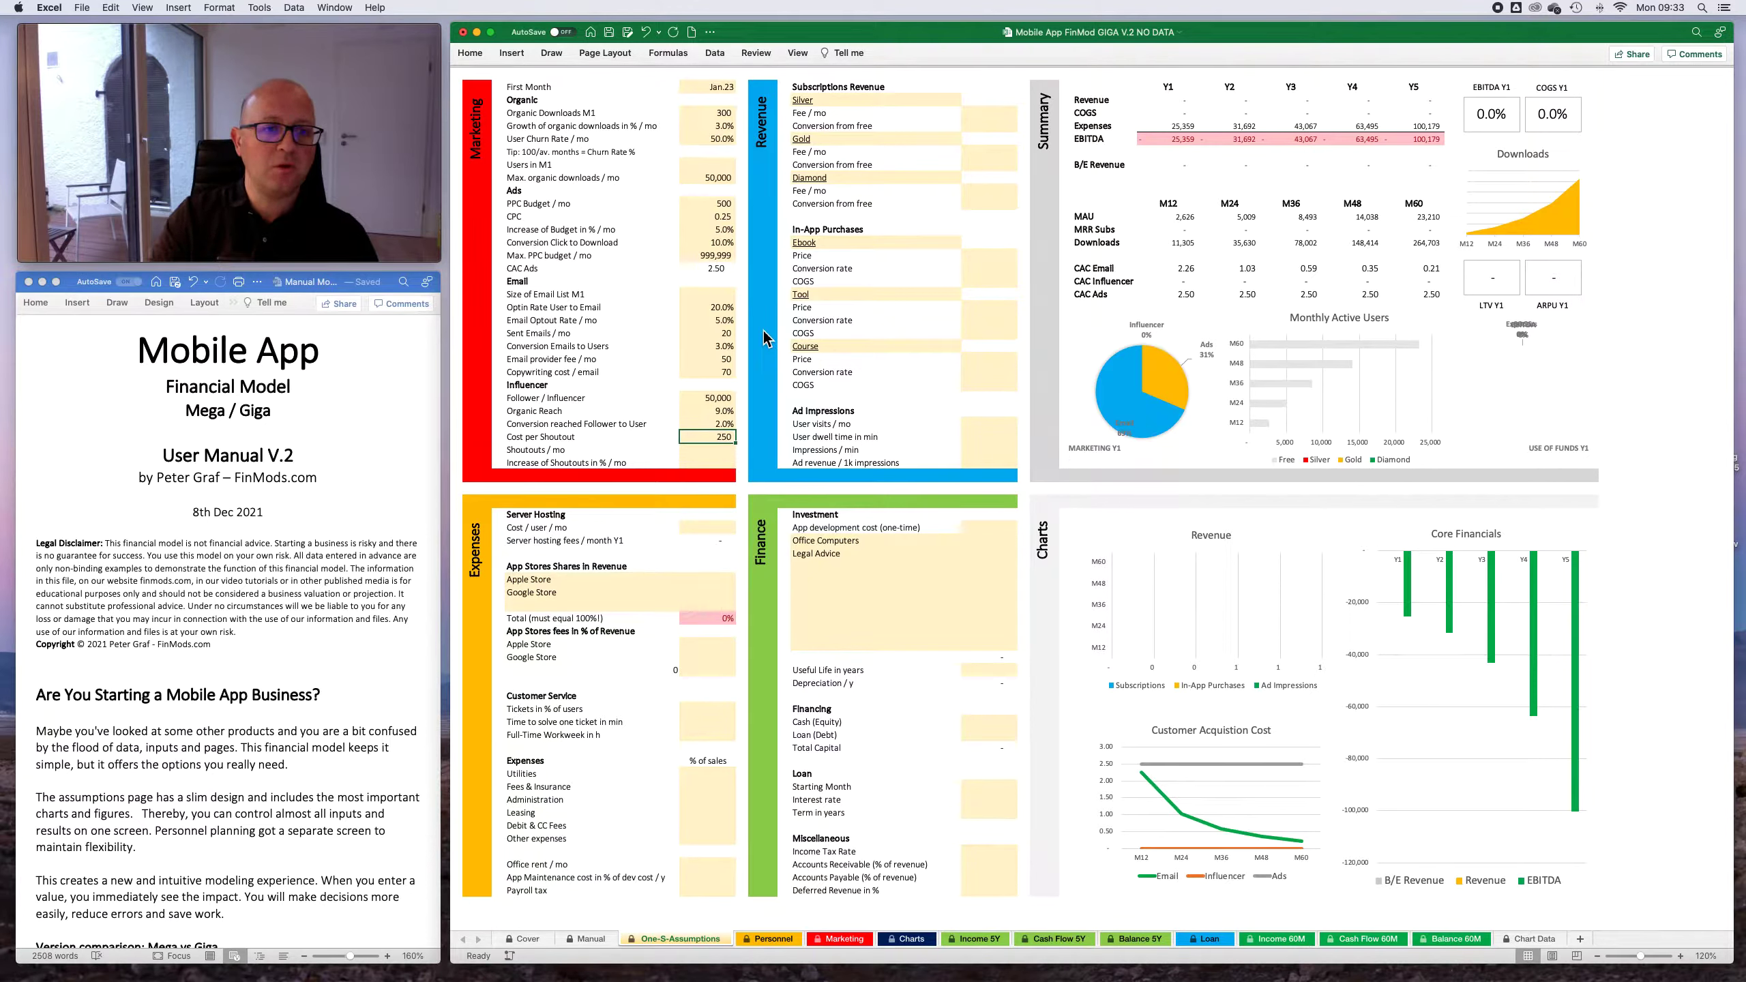
key(Down)
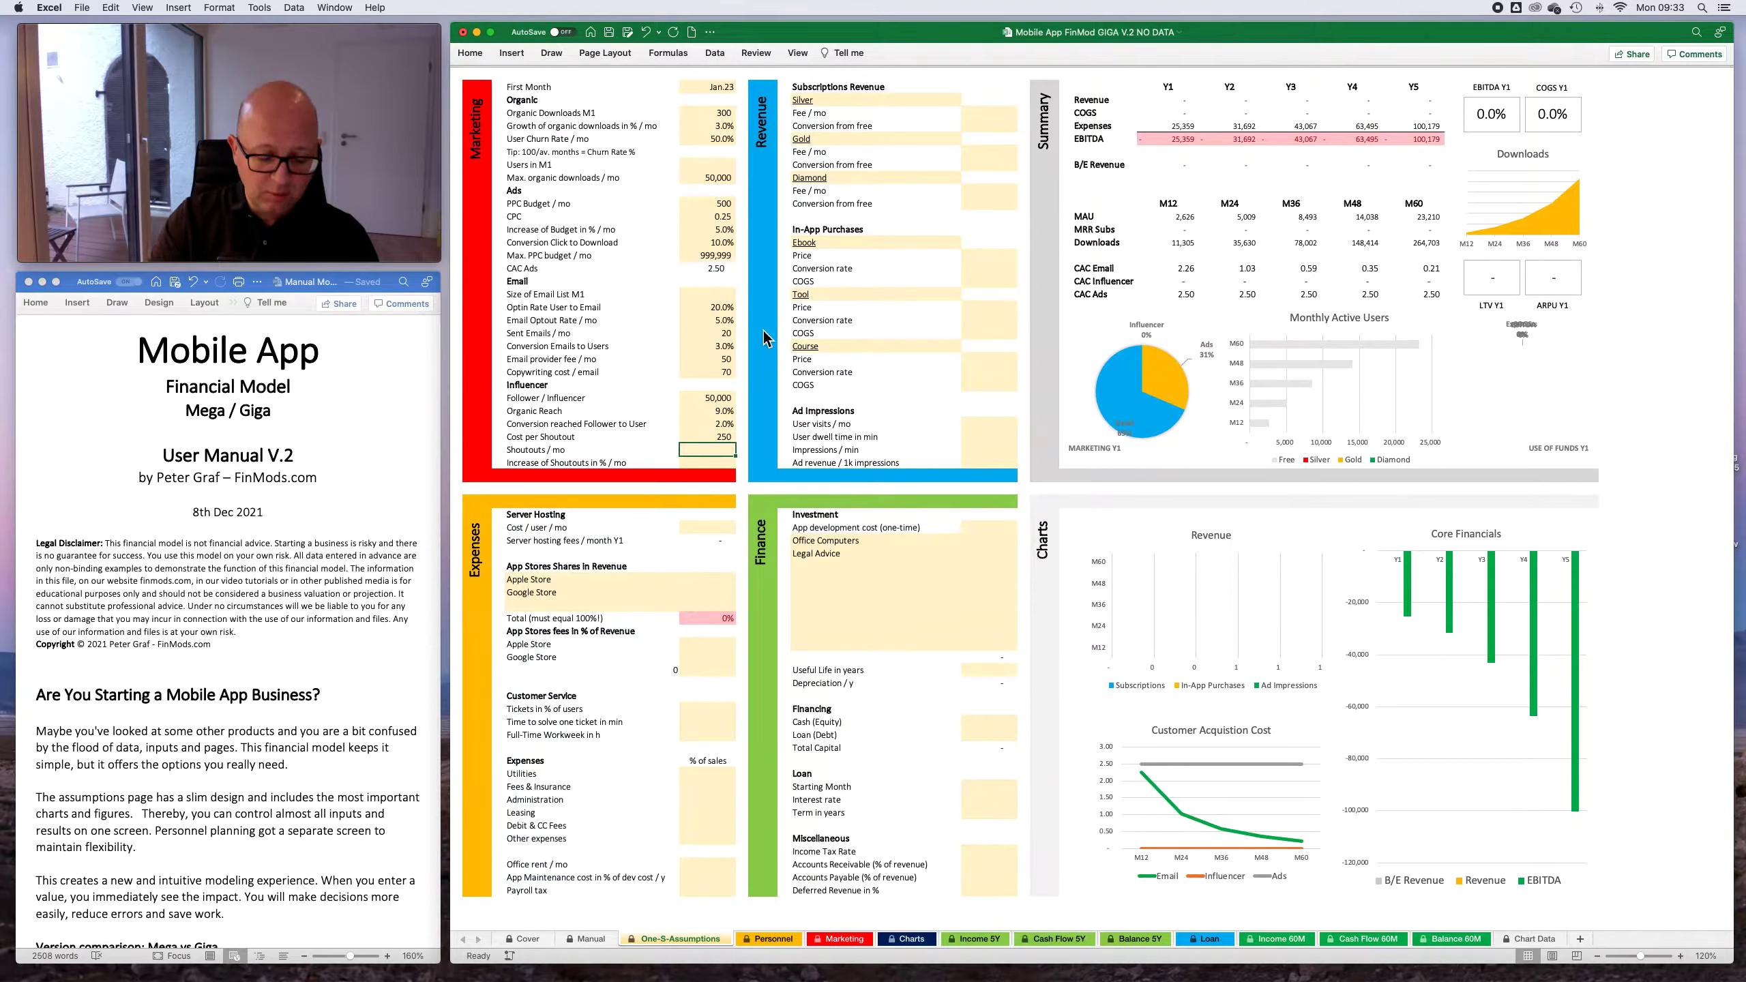
- Set the shoutouts per month to 10 and their monthly increase to 5%
text(10)
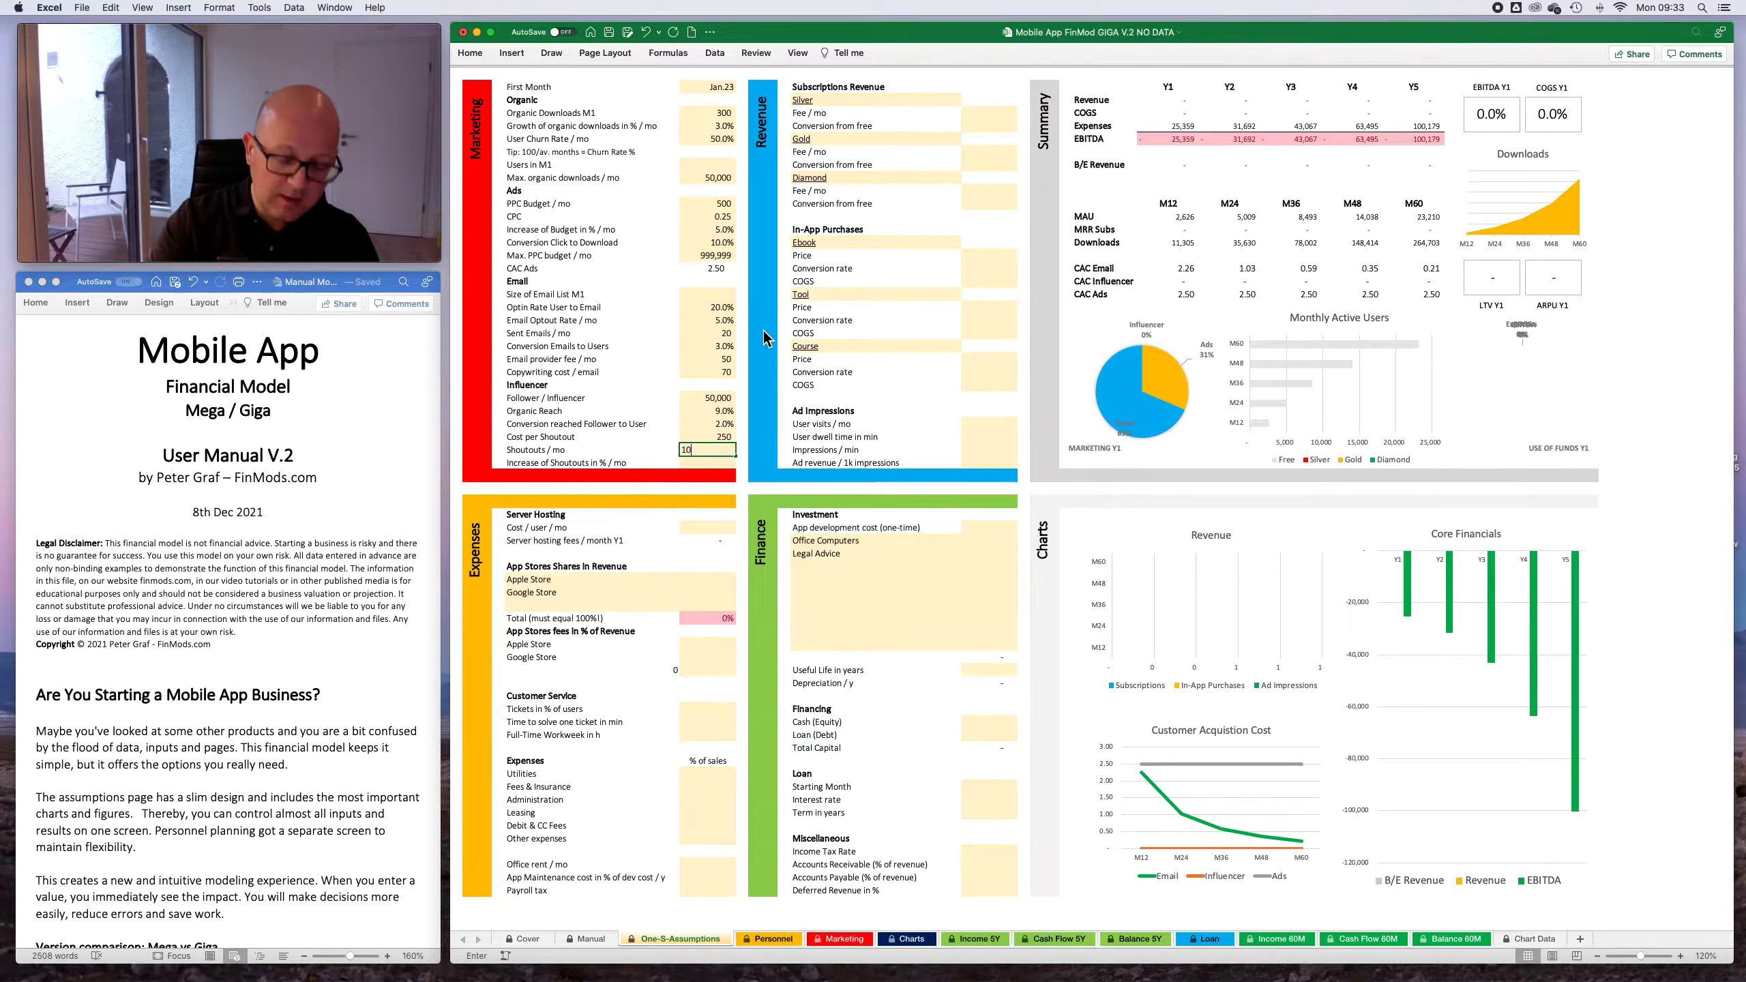
key(Return)
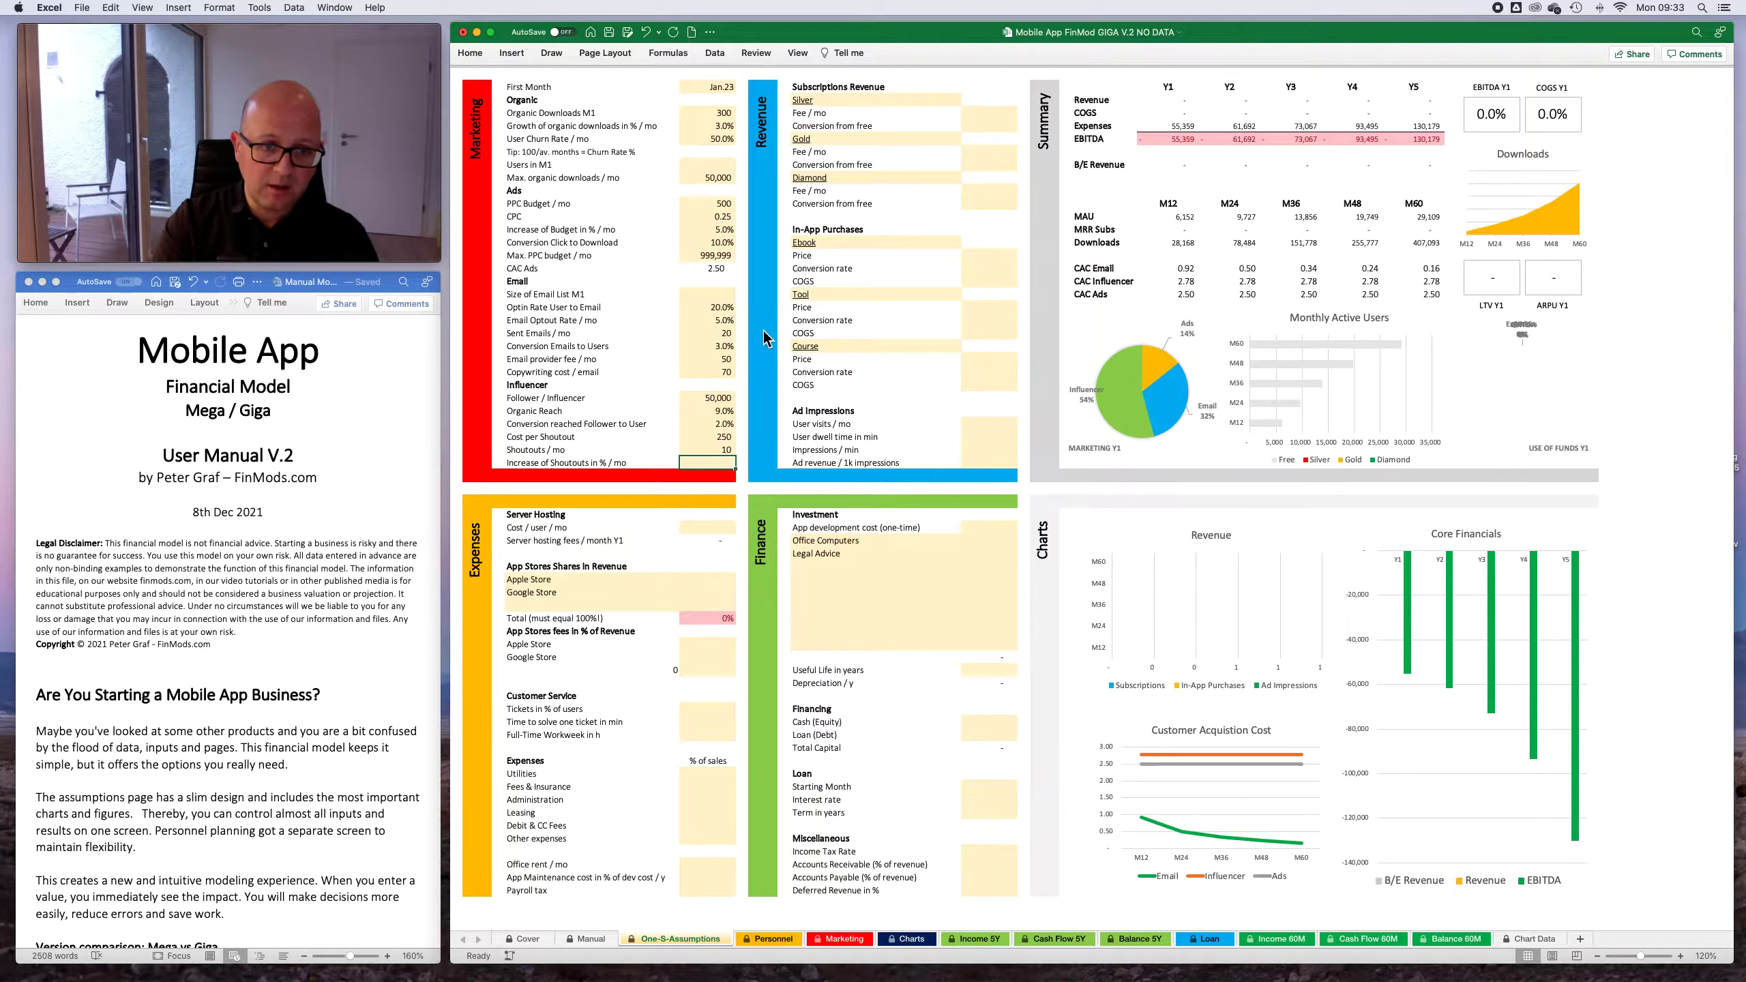
text(5)
key(Up)
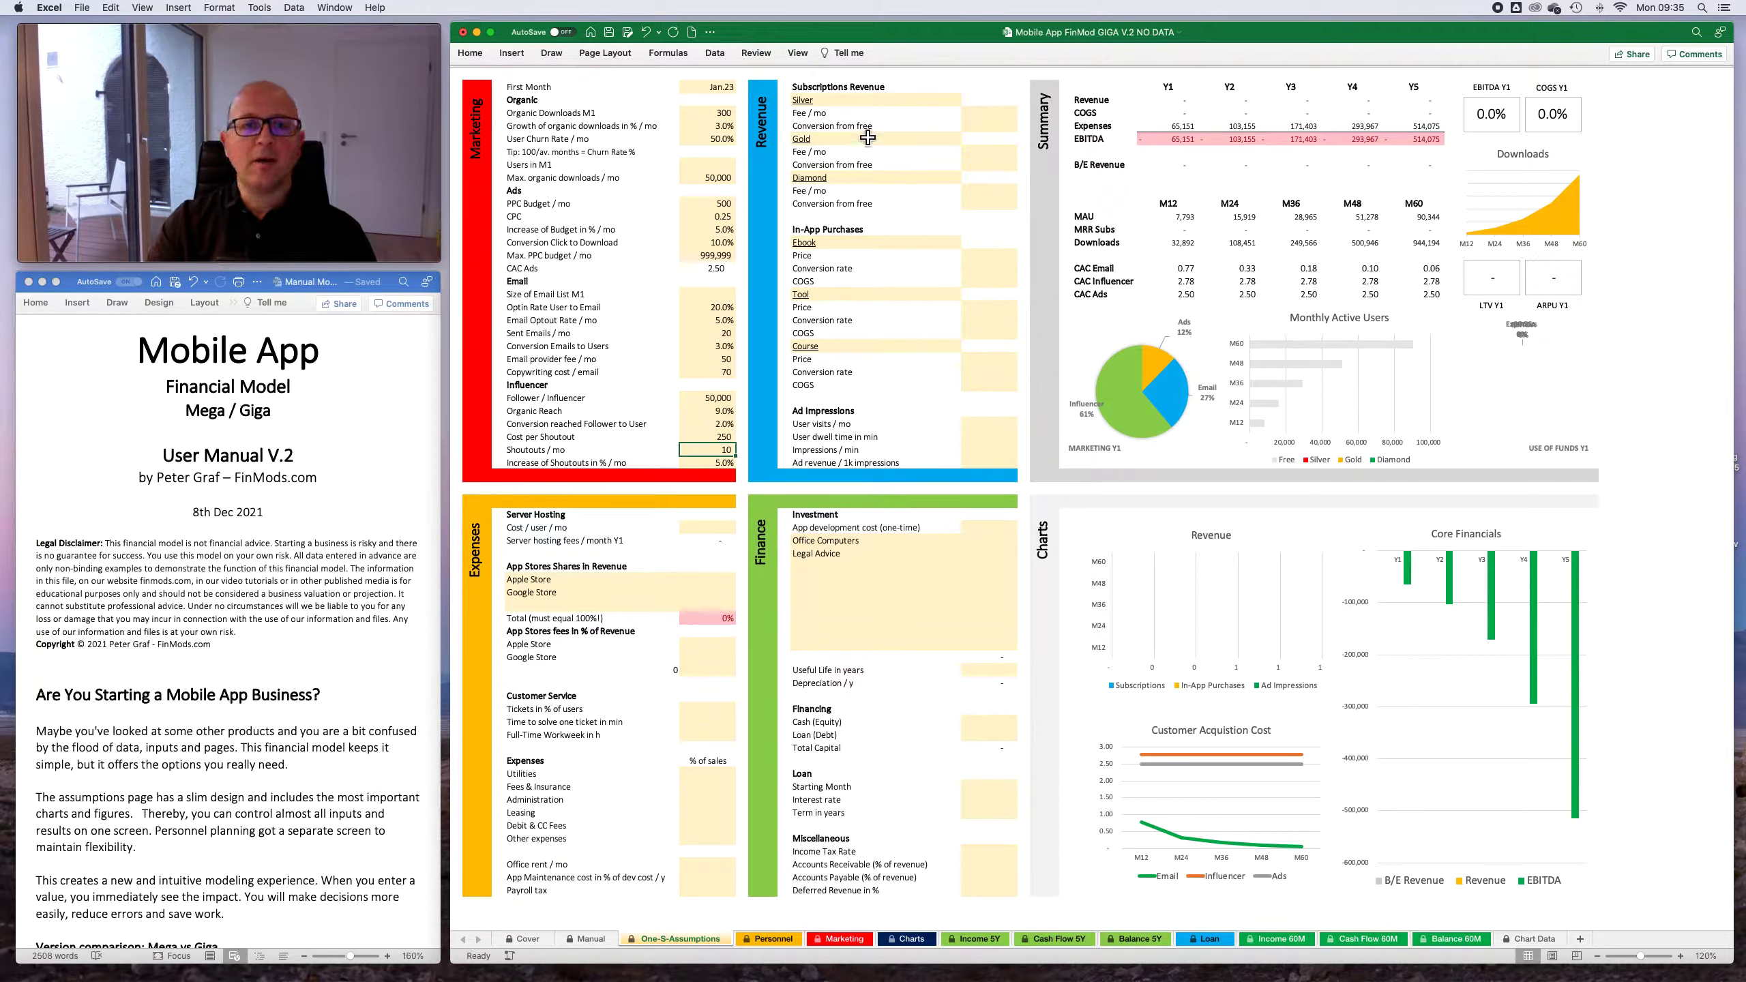
click(988, 113)
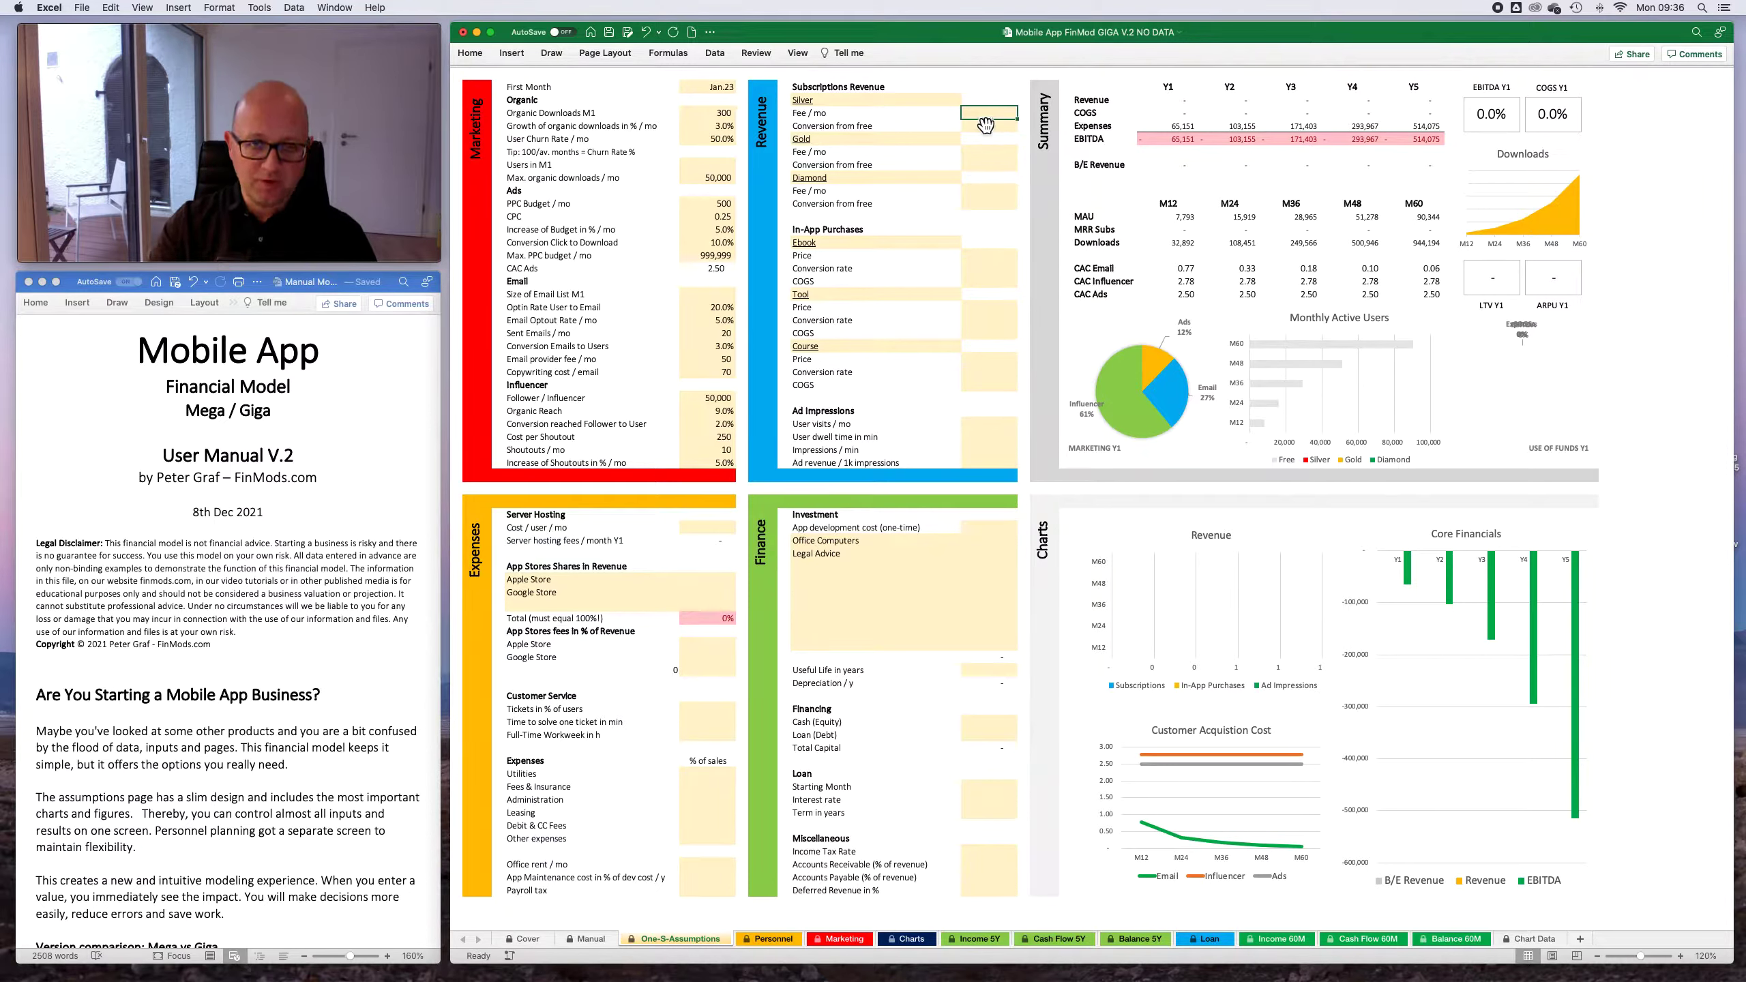
click(925, 103)
click(999, 117)
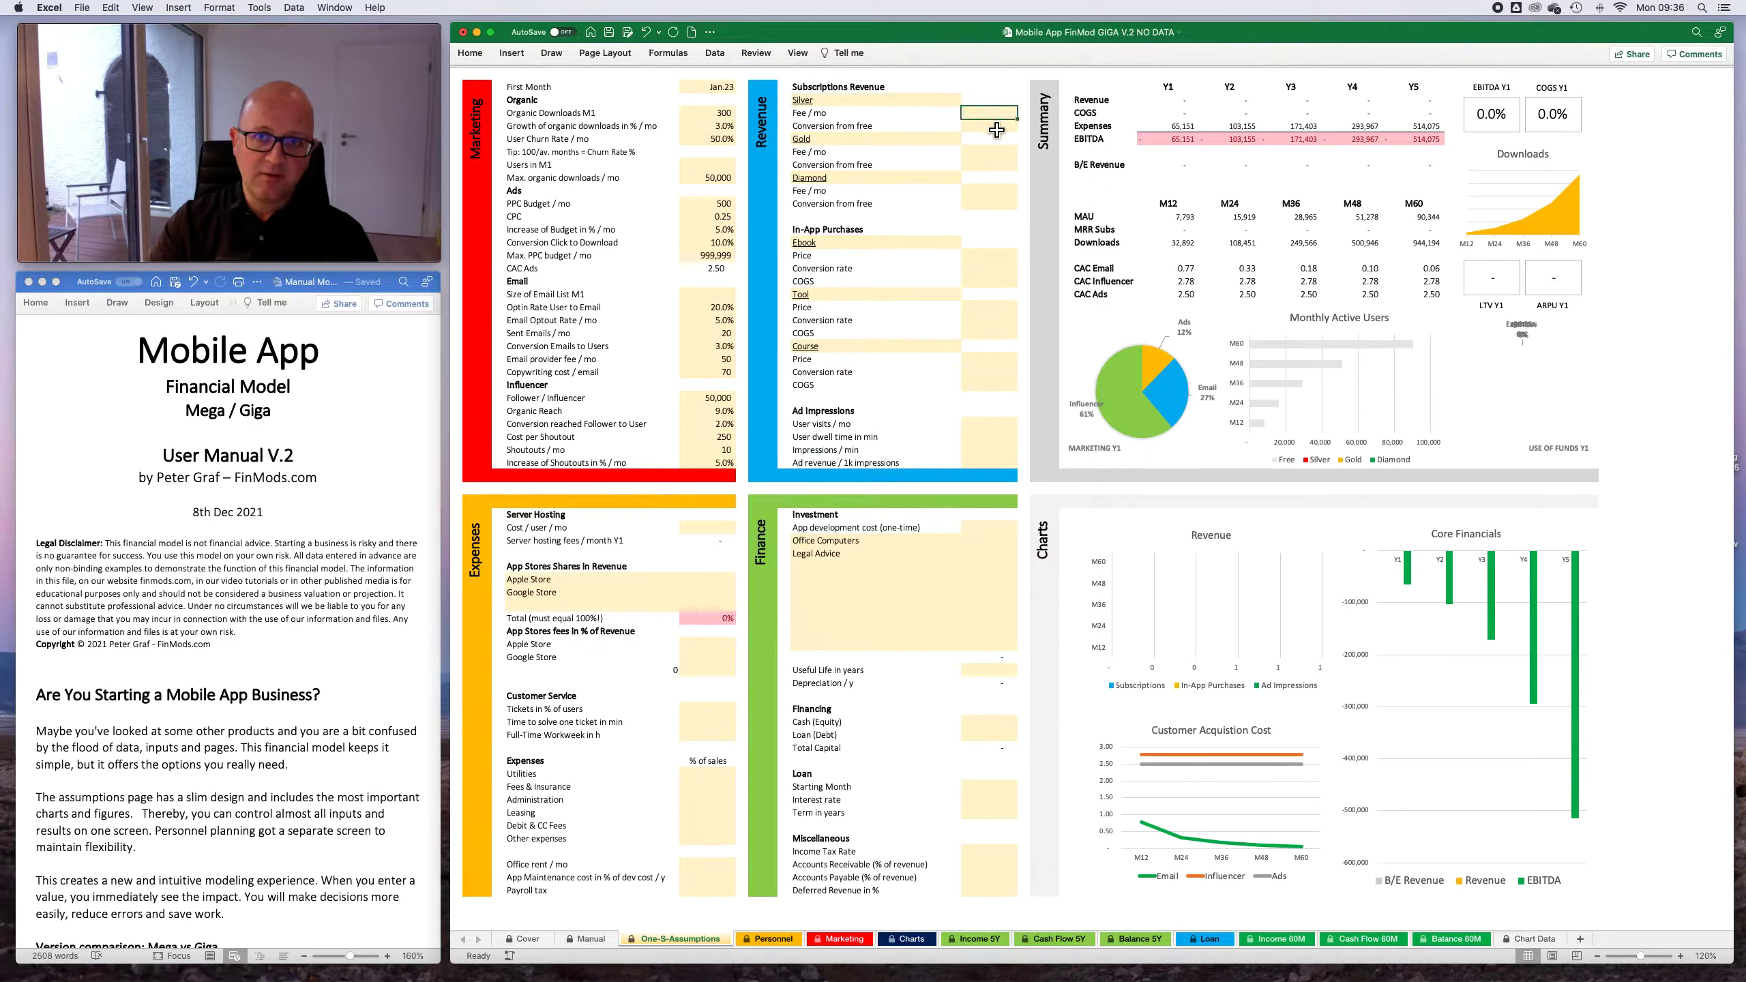
click(993, 156)
click(996, 193)
- Rename the Silver subscription plan in the Revenue assumptions to Mega
click(846, 101)
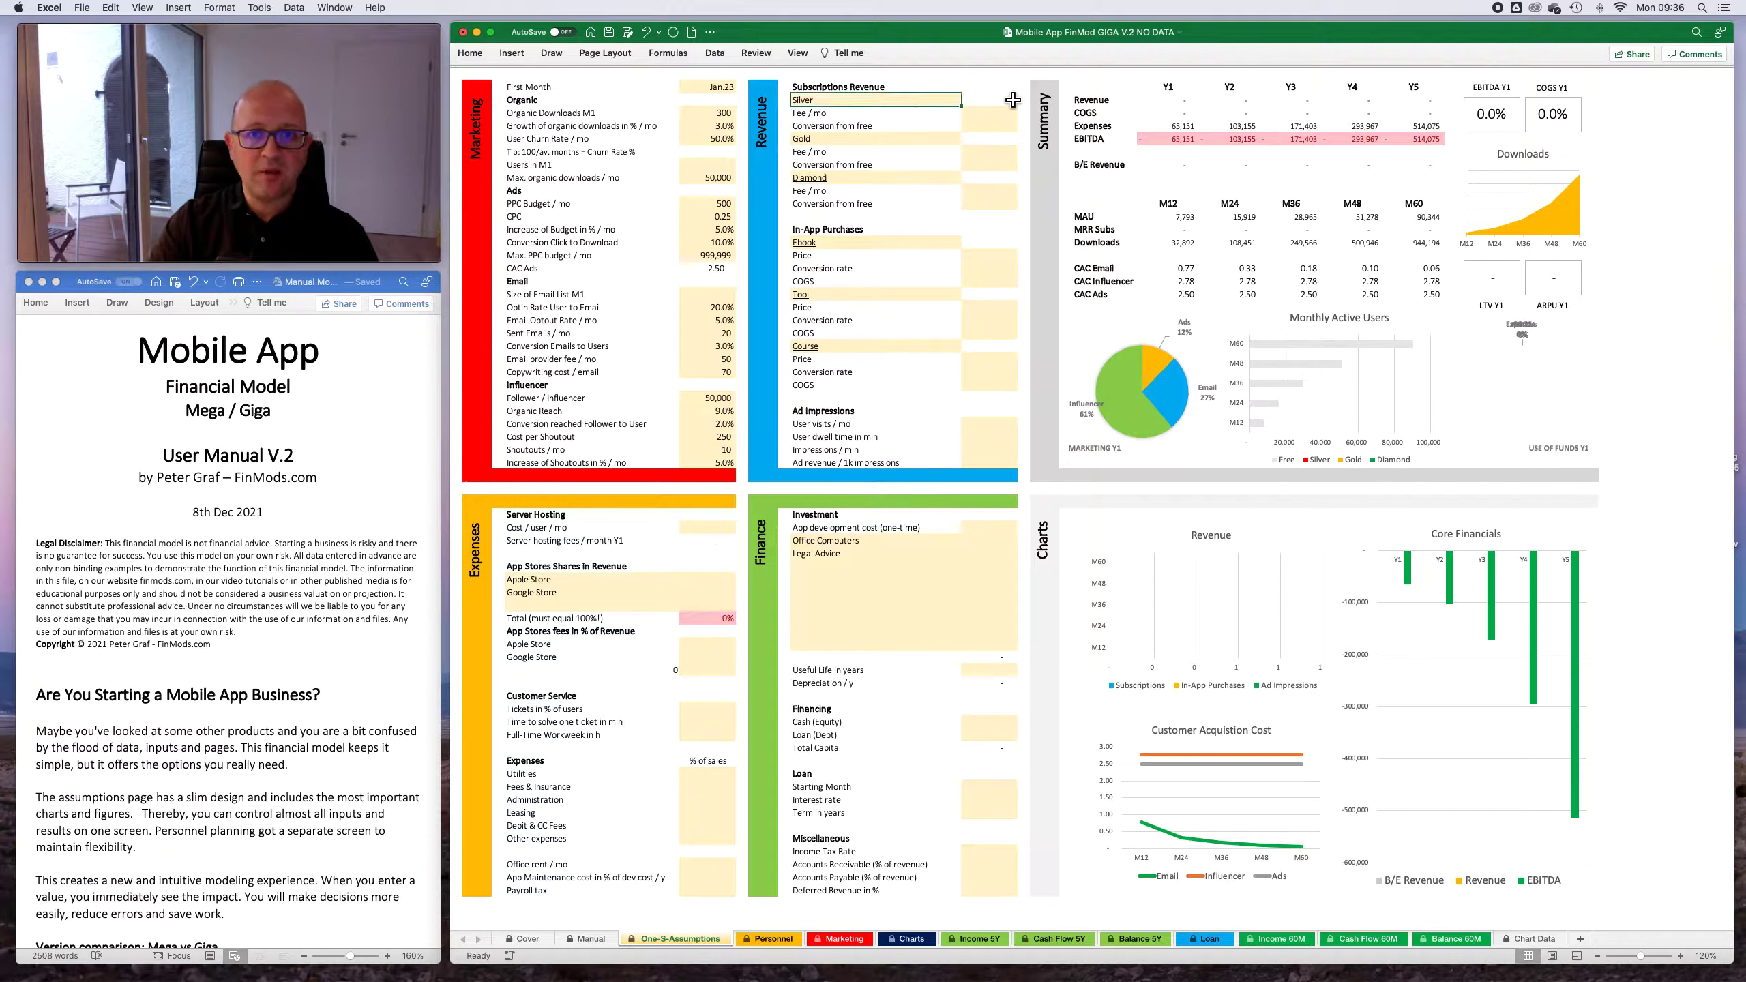
text(Mega)
key(Return)
- Rename the Gold subscription plan to Giga and the Diamond plan to Tera in the Revenue assumptions
key(Return)
key(Return)
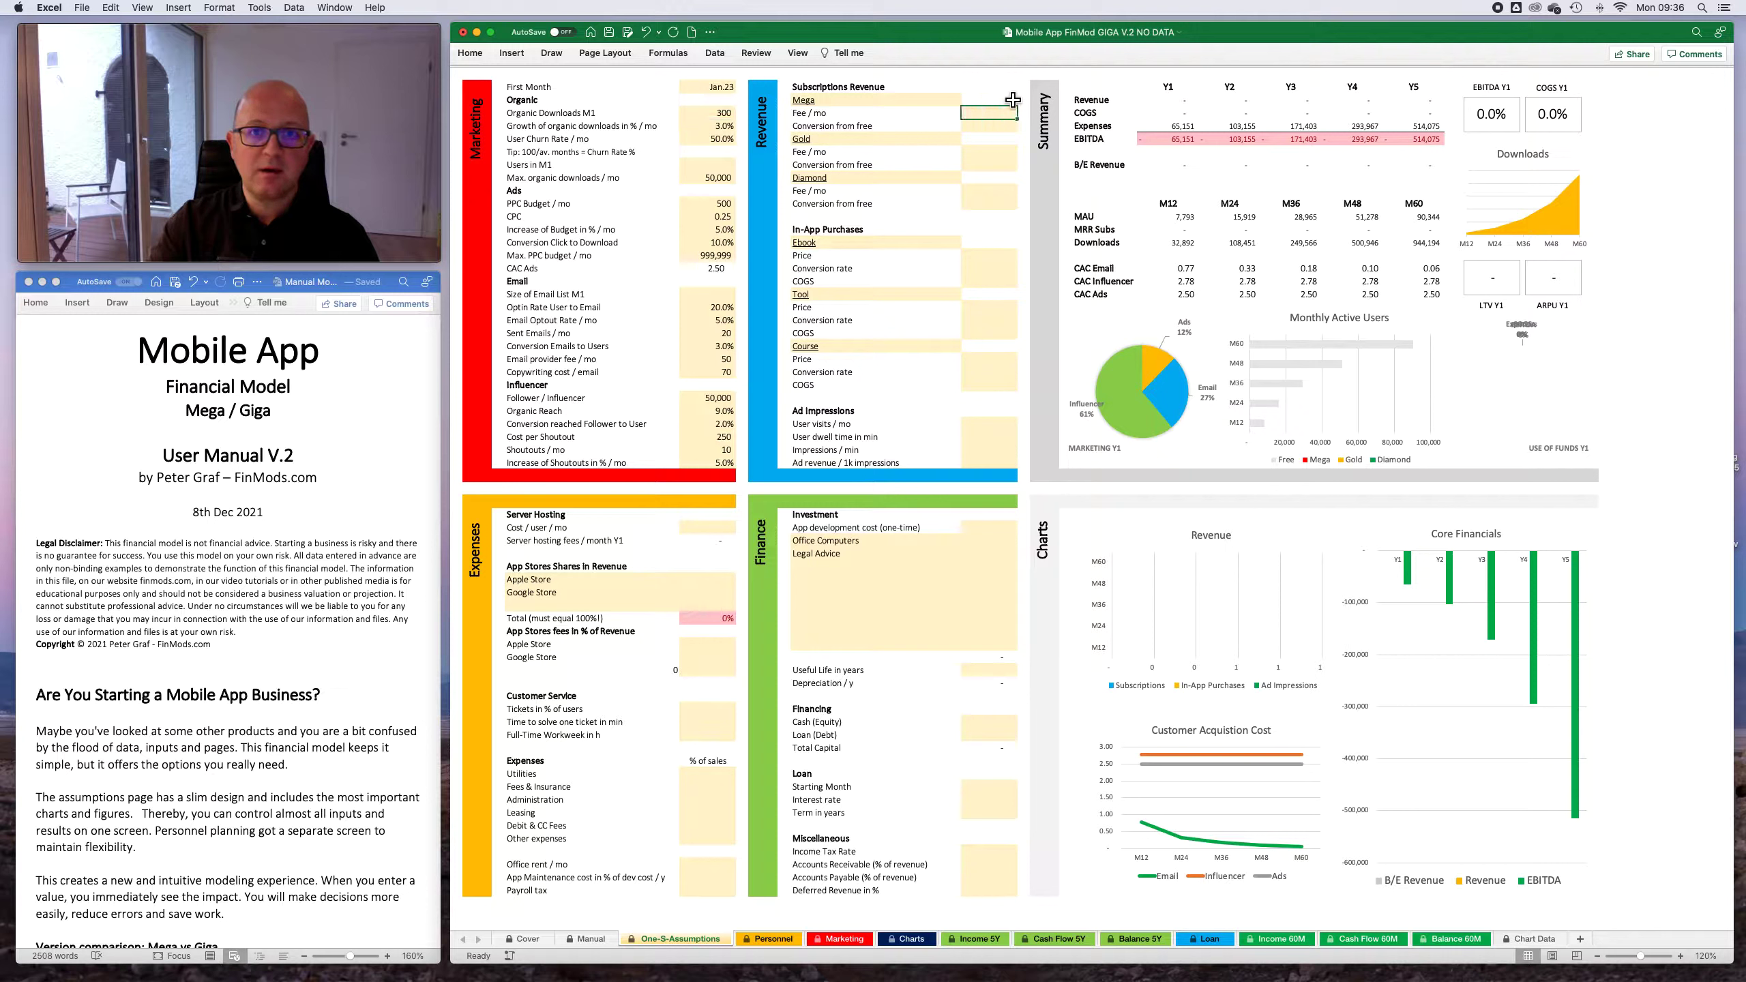
text(Giga)
key(Return)
key(Down)
key(Left)
key(Right)
key(Down)
text(Te)
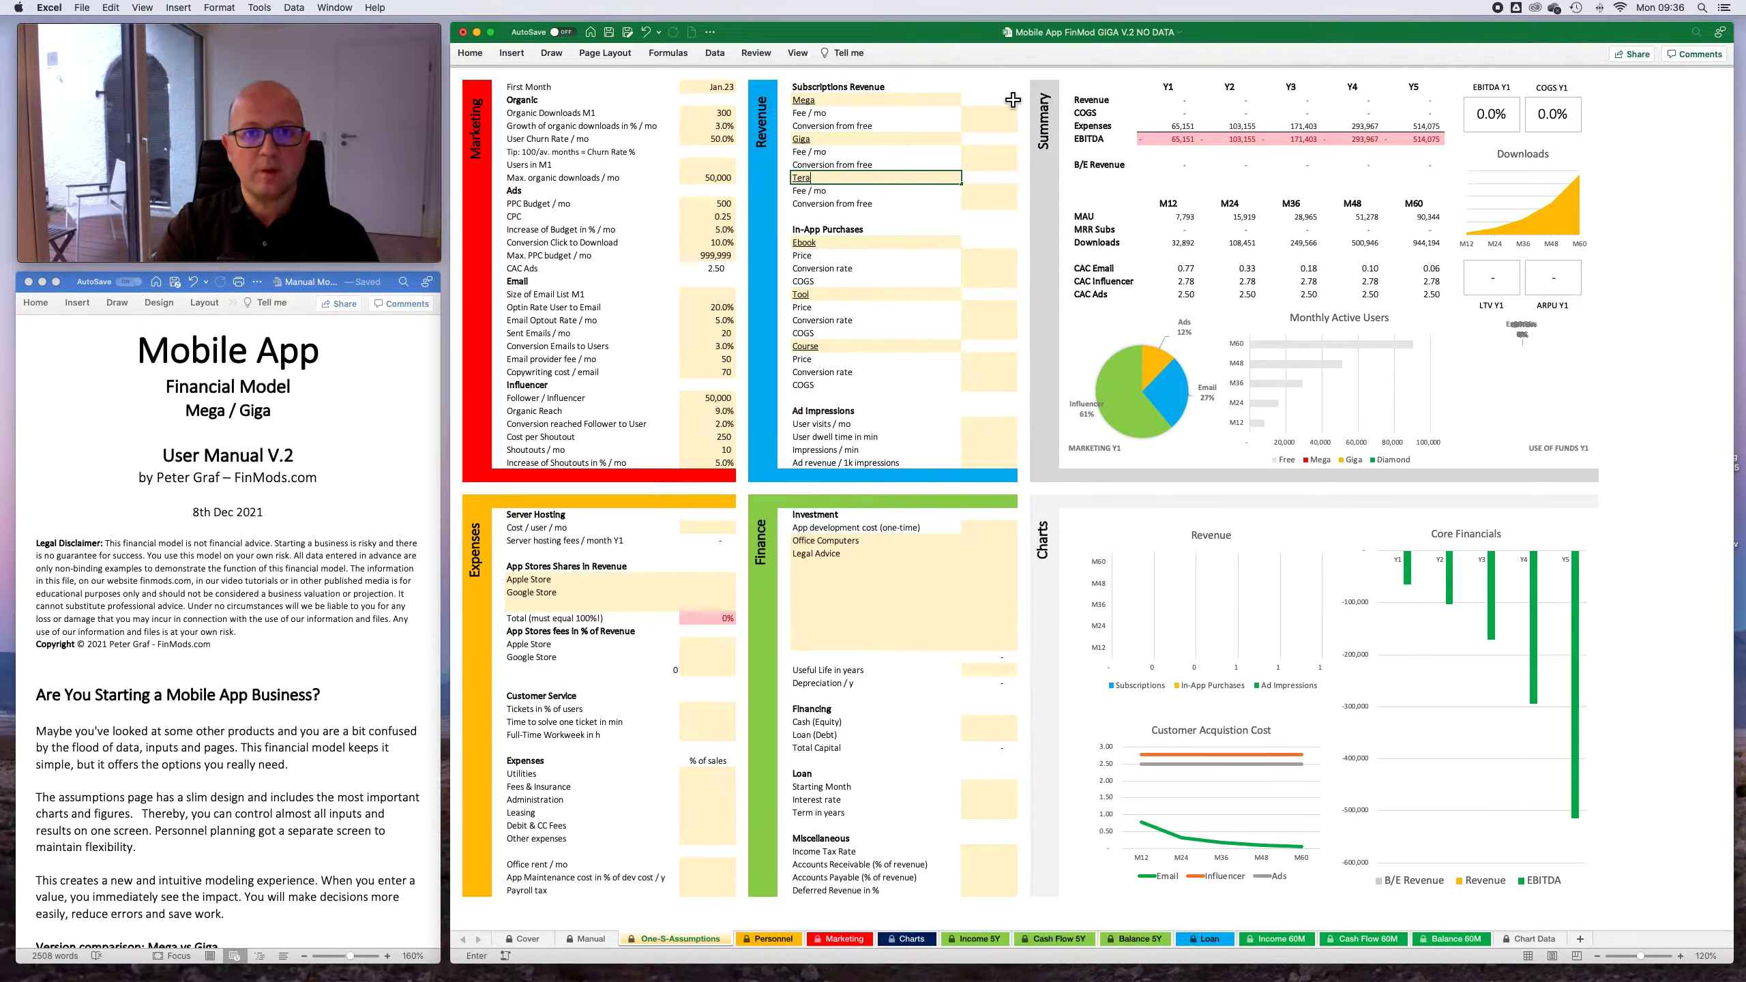
text(ra)
key(Return)
- Set the monthly fee of the Mega subscription plan to 7
key(Up)
key(Up)
key(Up)
key(Up)
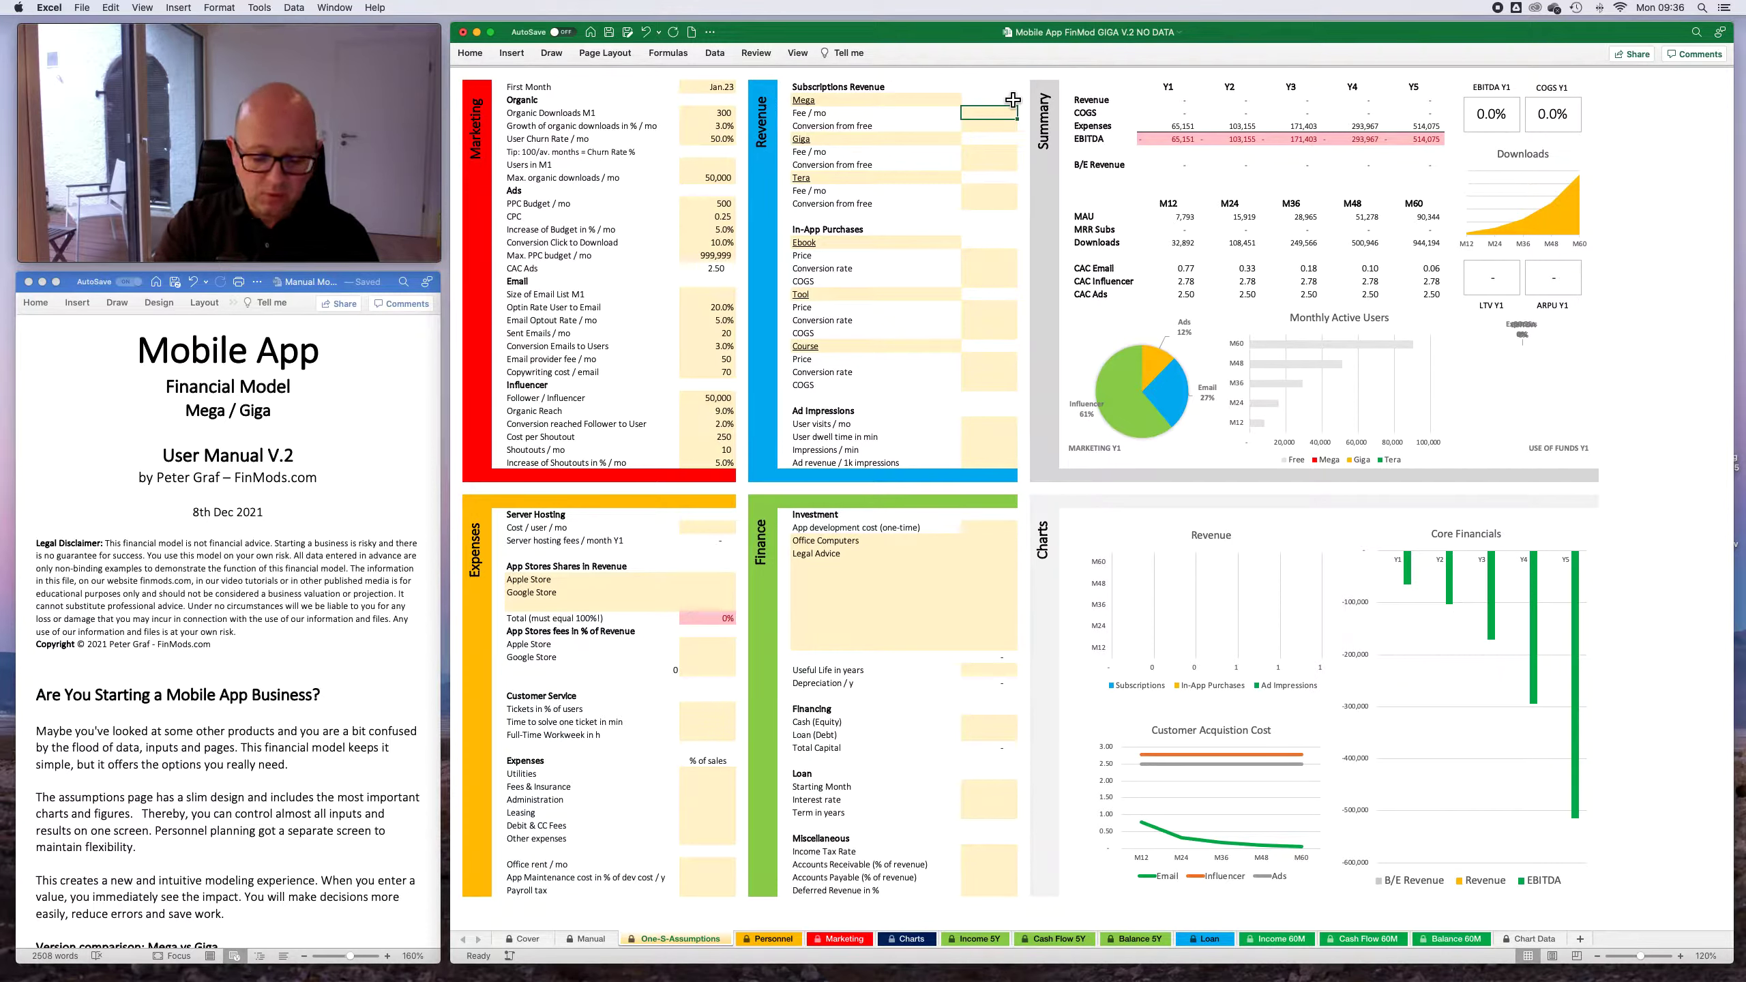
text(7)
key(Return)
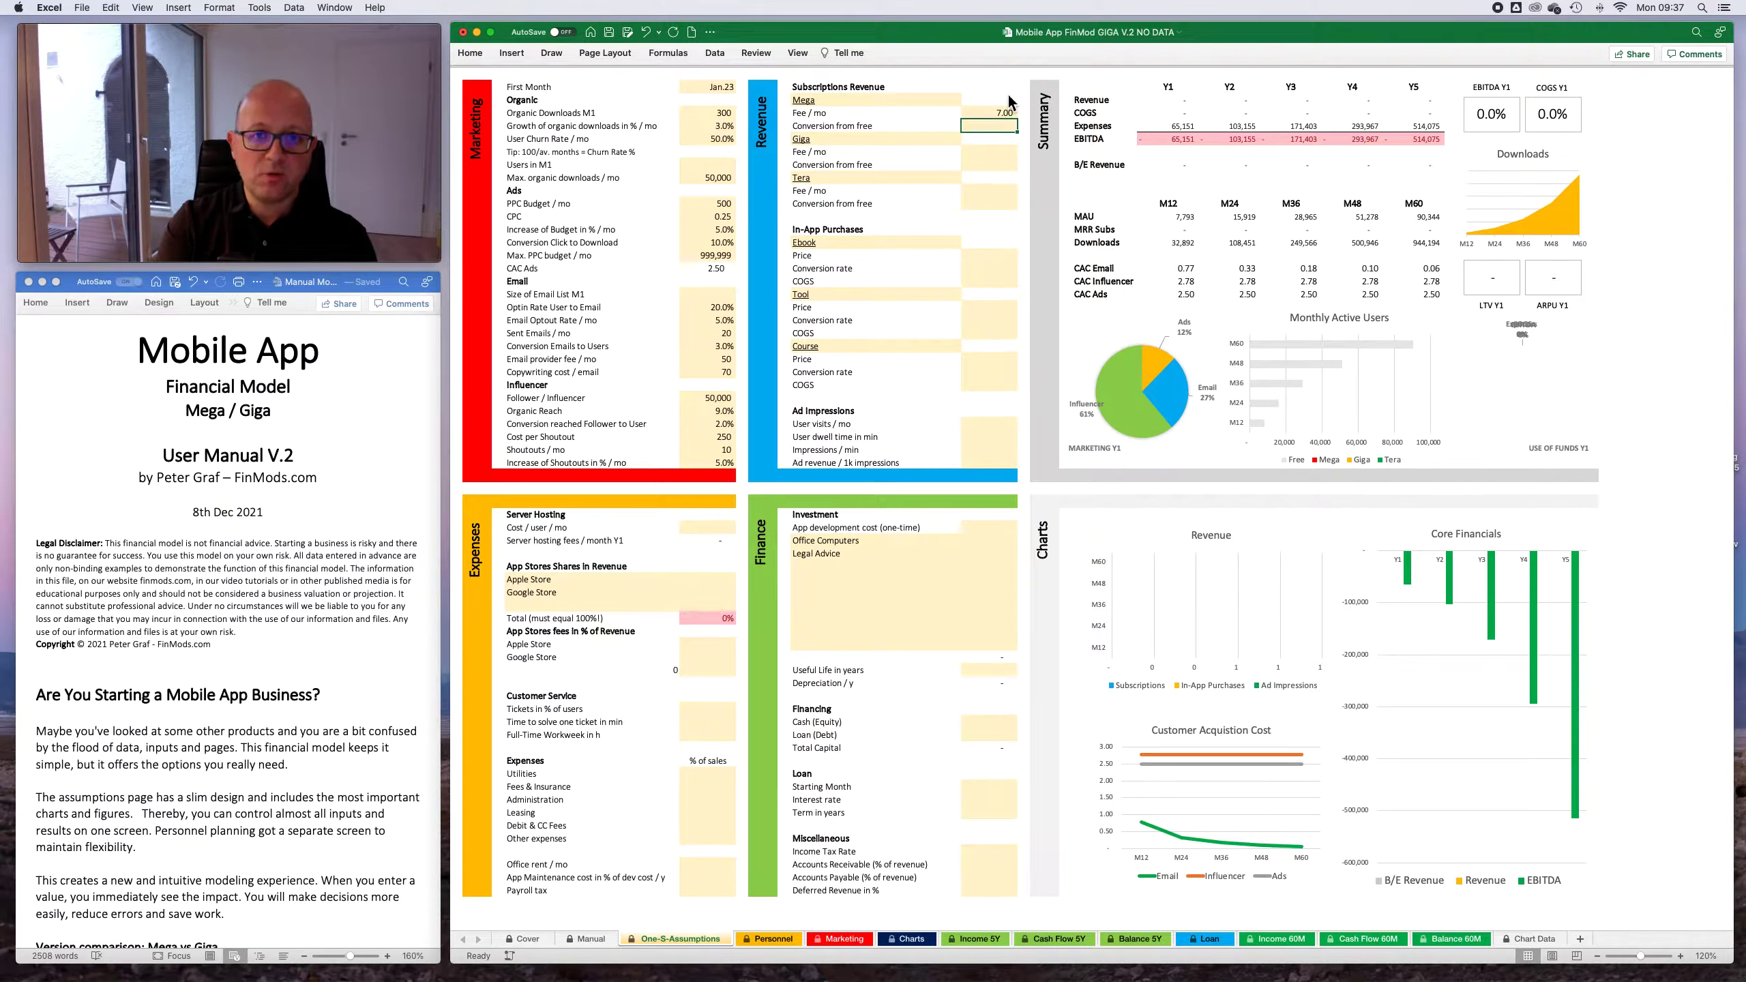
key(Down)
key(Down)
key(Up)
key(Up)
key(Up)
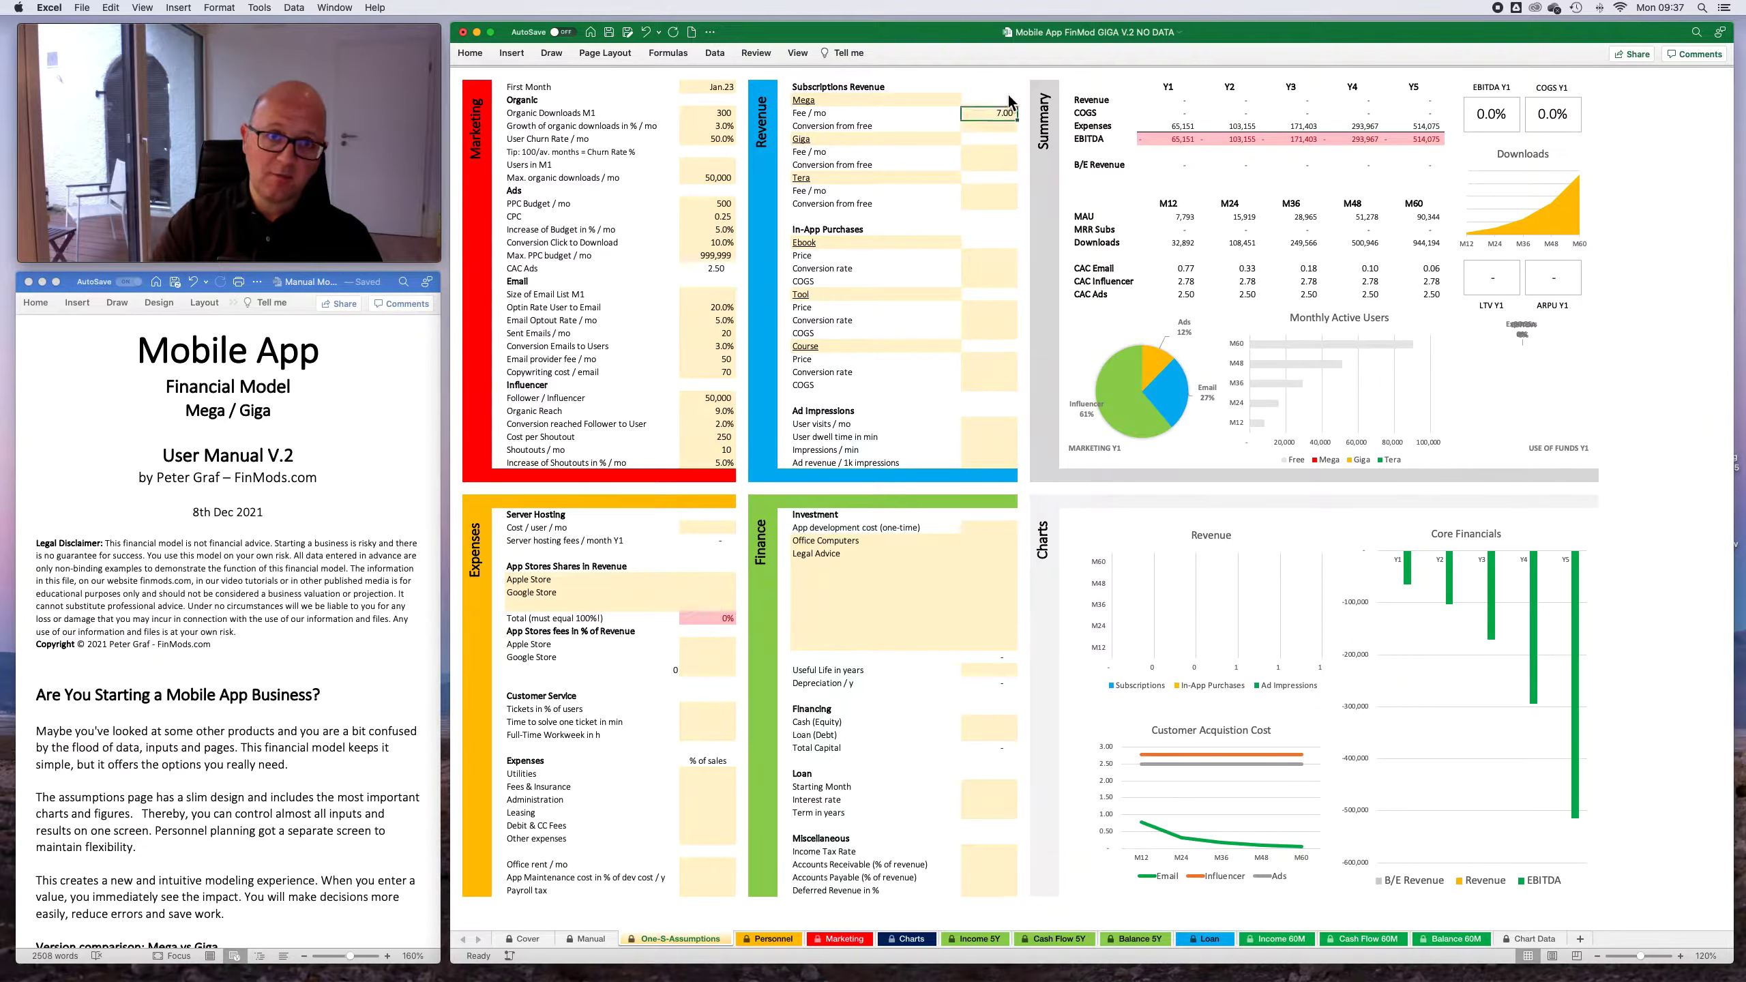
key(Down)
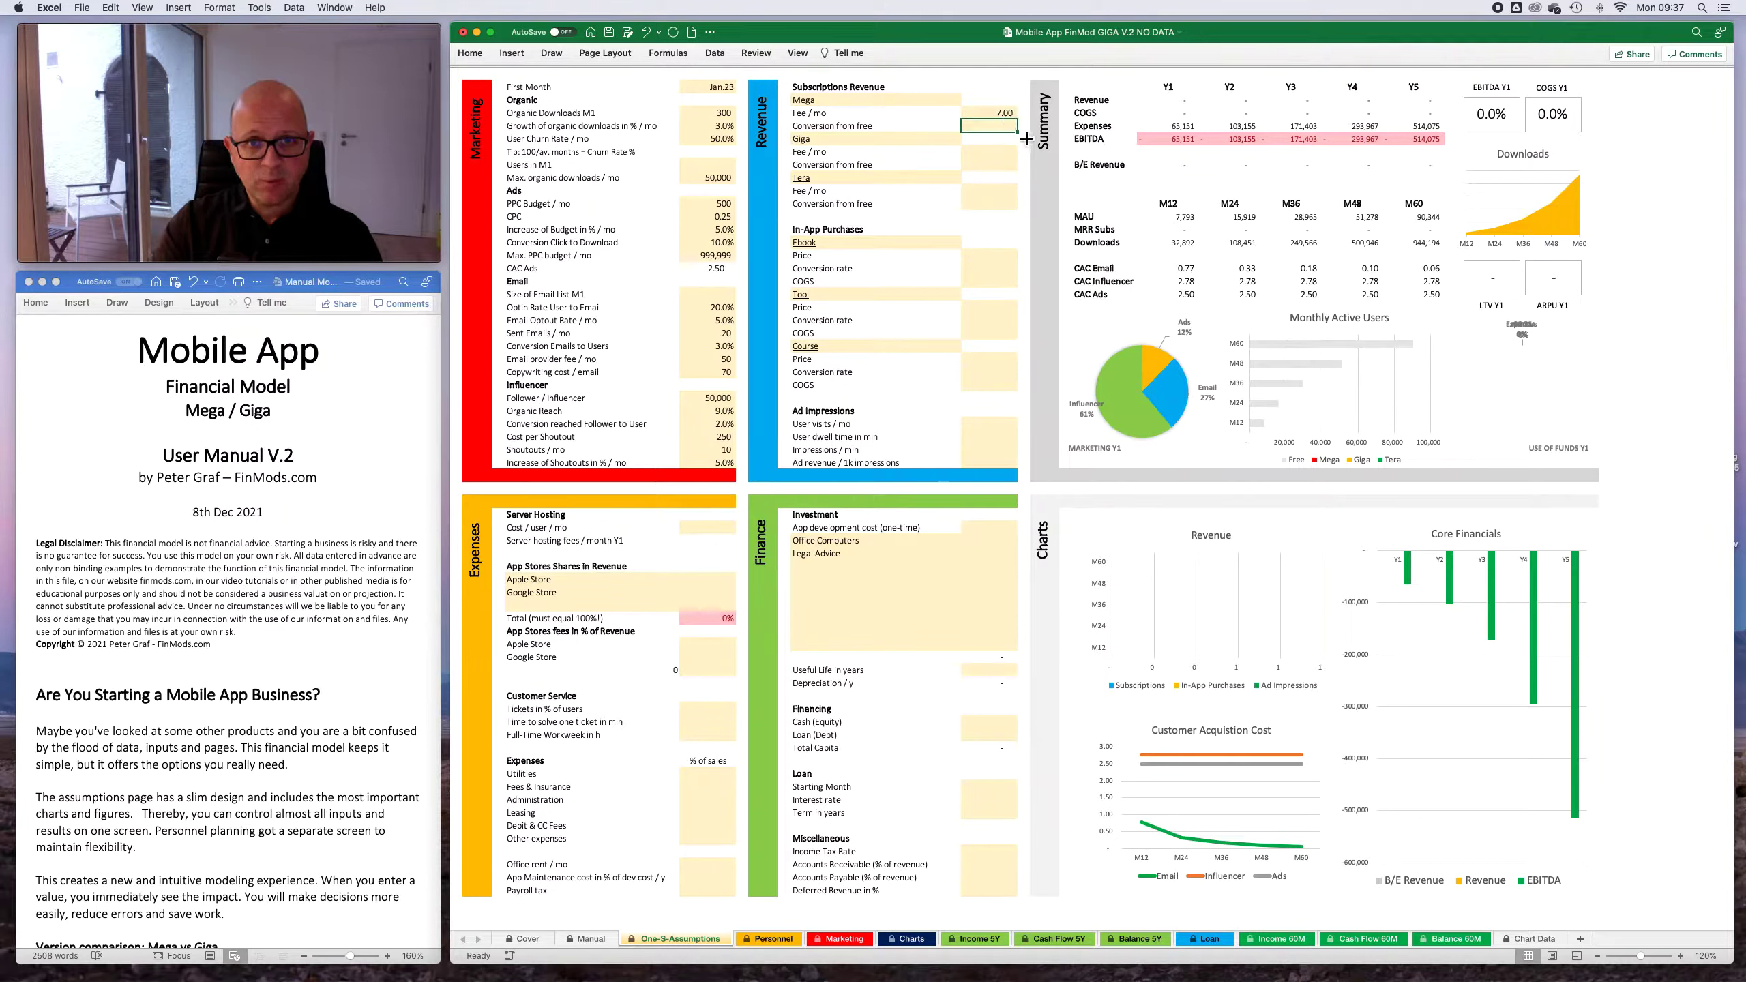
- Set the monthly fee of the Giga plan to 25 and of the Tera plan to 90
click(995, 152)
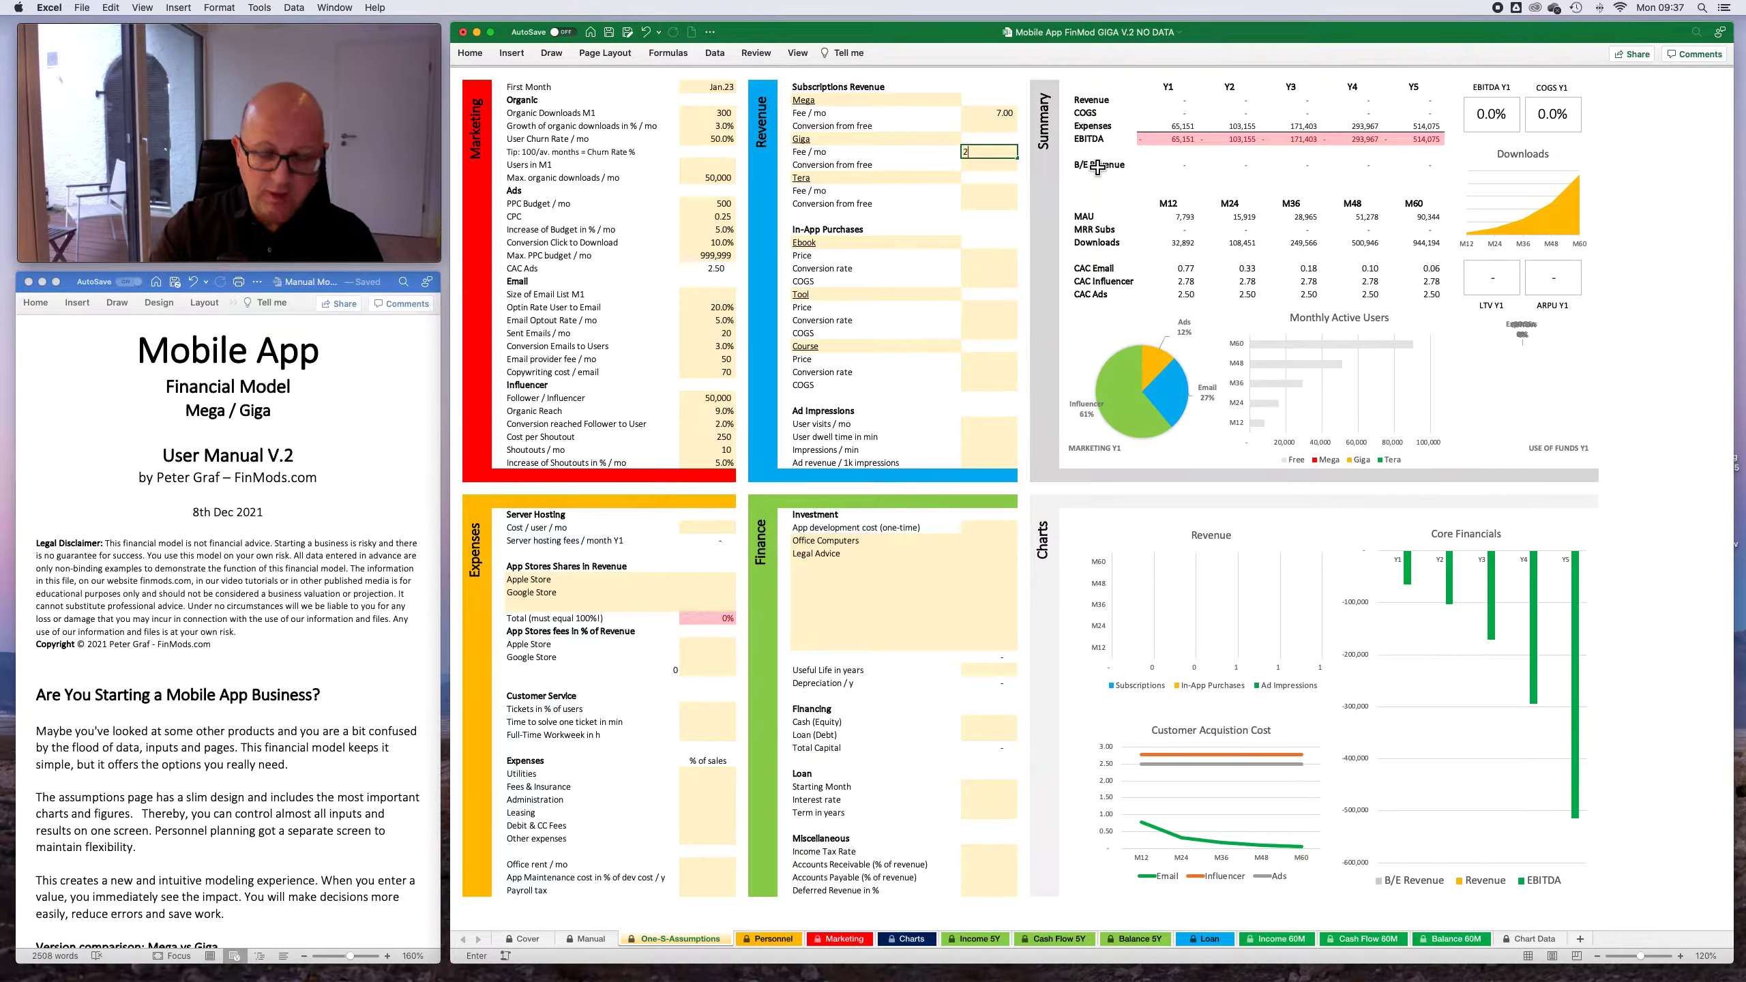
text(25)
key(Return)
key(Return)
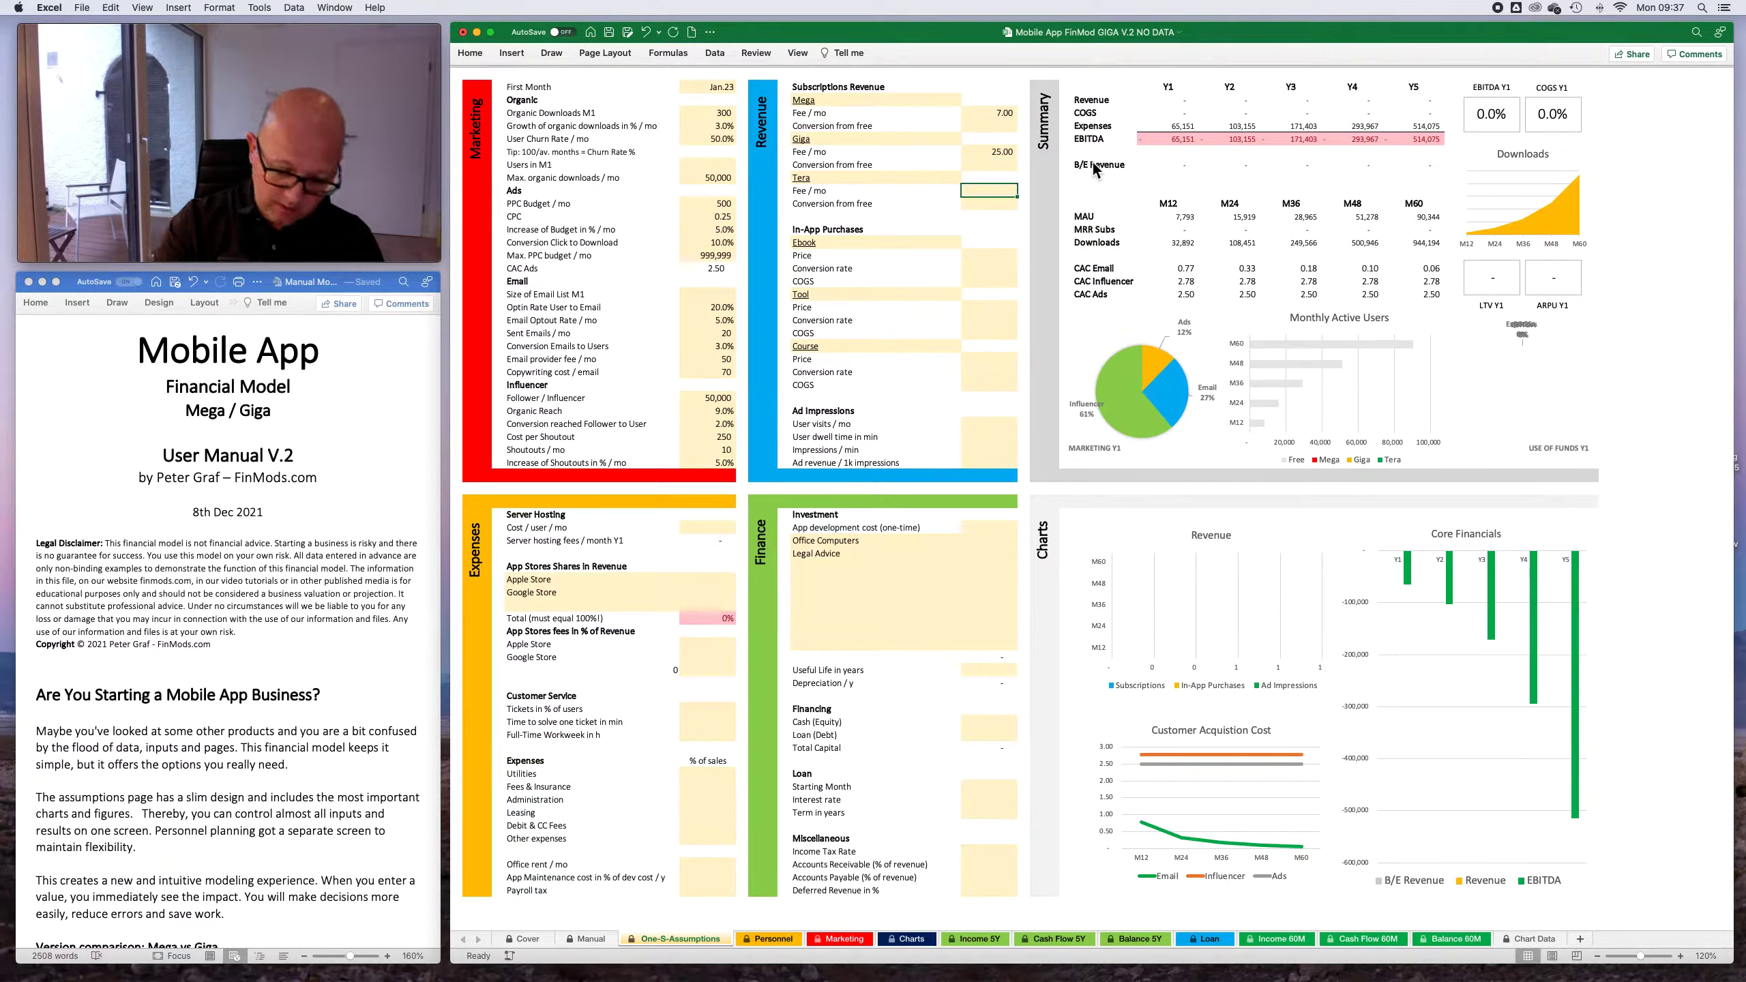
text(90)
key(Up)
key(Up)
key(Up)
key(Up)
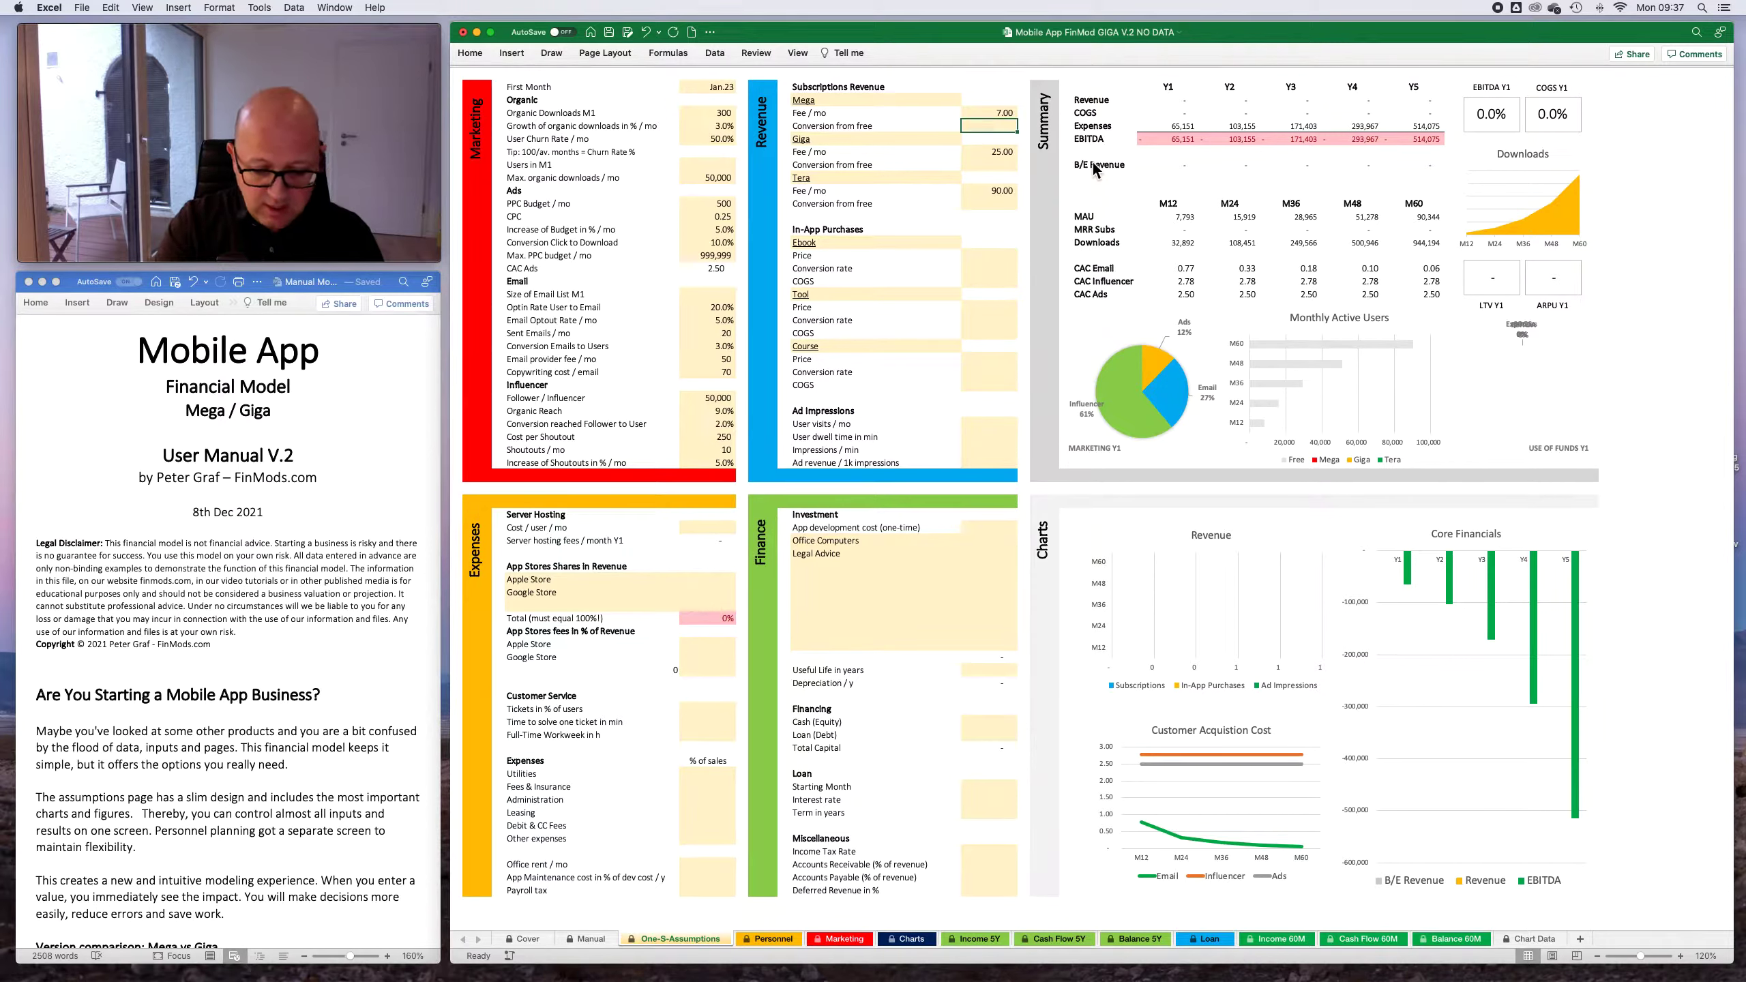
- Set the conversion from free users to the Mega plan to 5%
text(5)
key(Return)
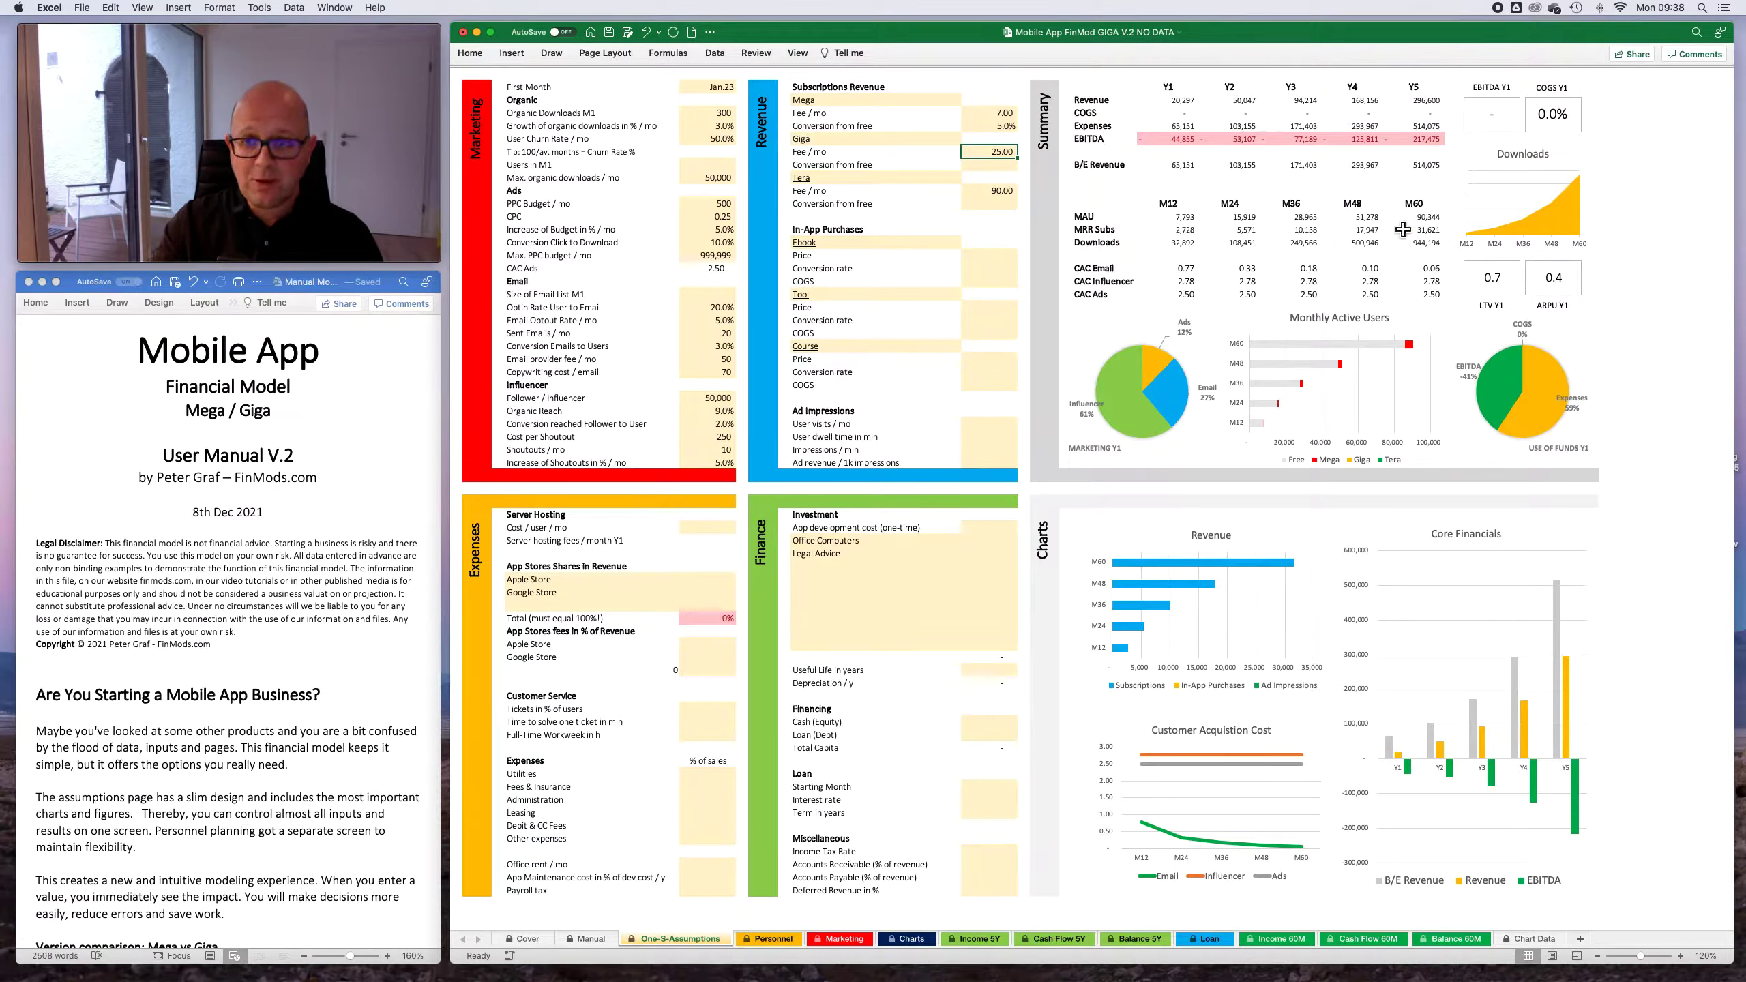
- Set the conversion from free to 10% for the Giga plan and 2% for the Tera plan
click(1002, 169)
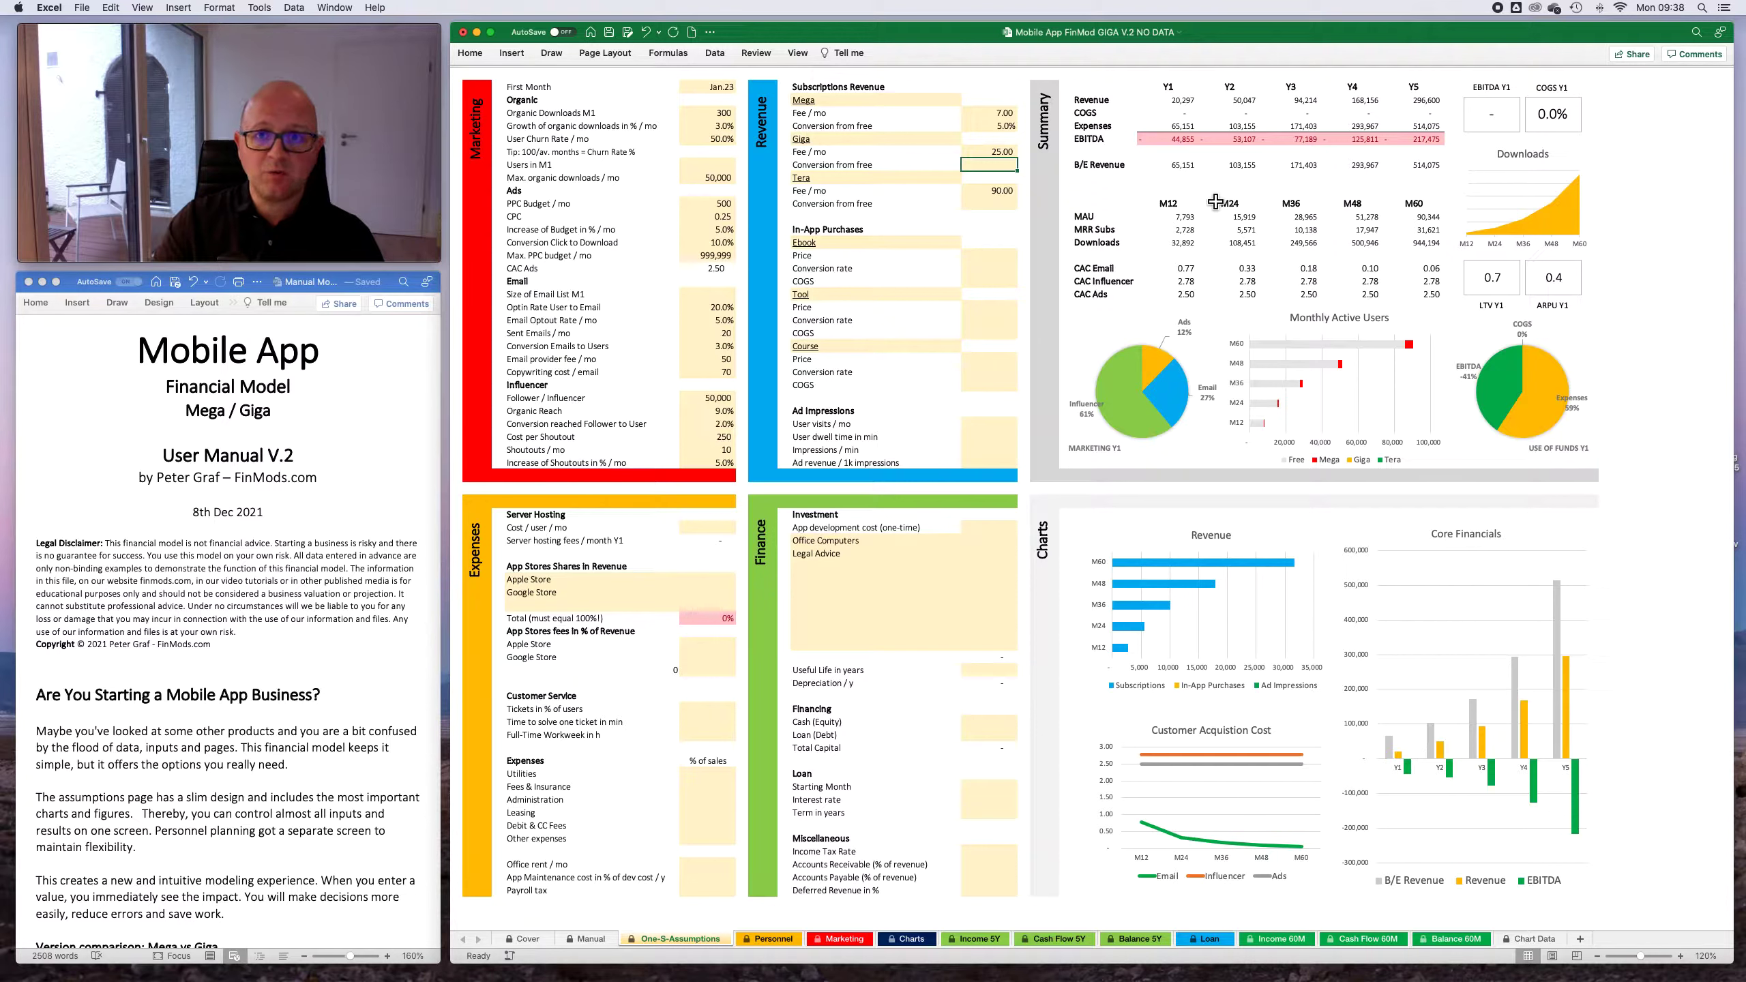
text(10)
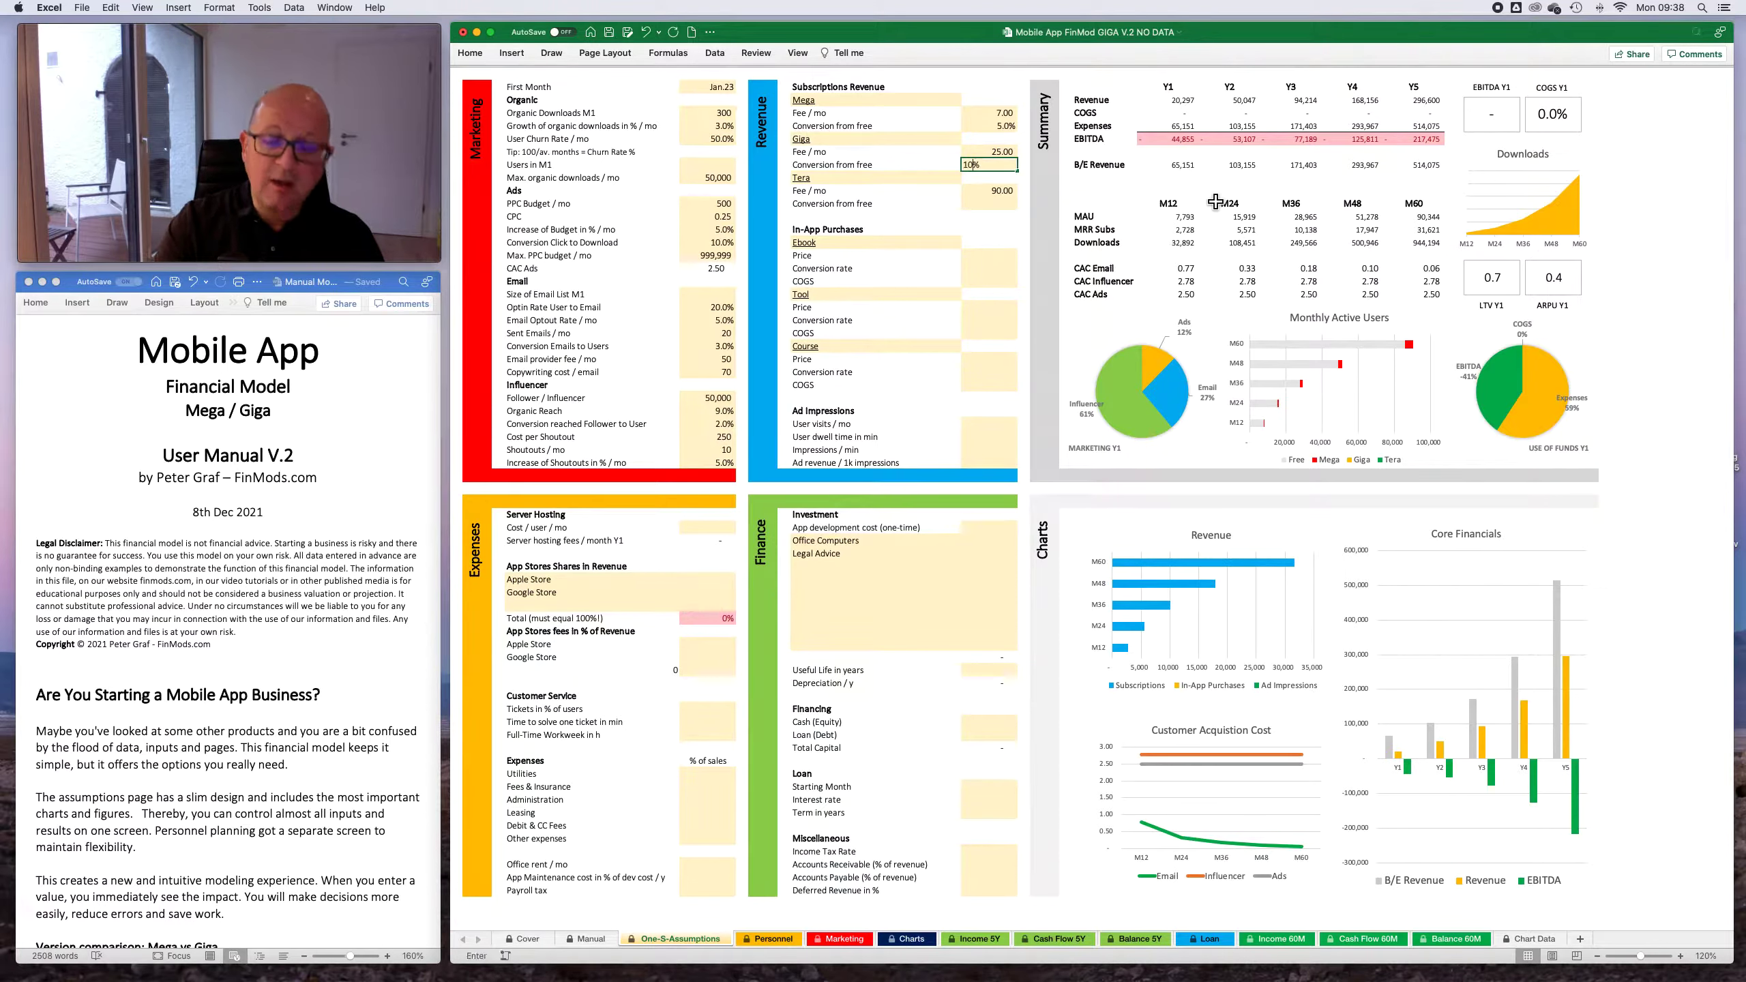
key(Return)
key(Return)
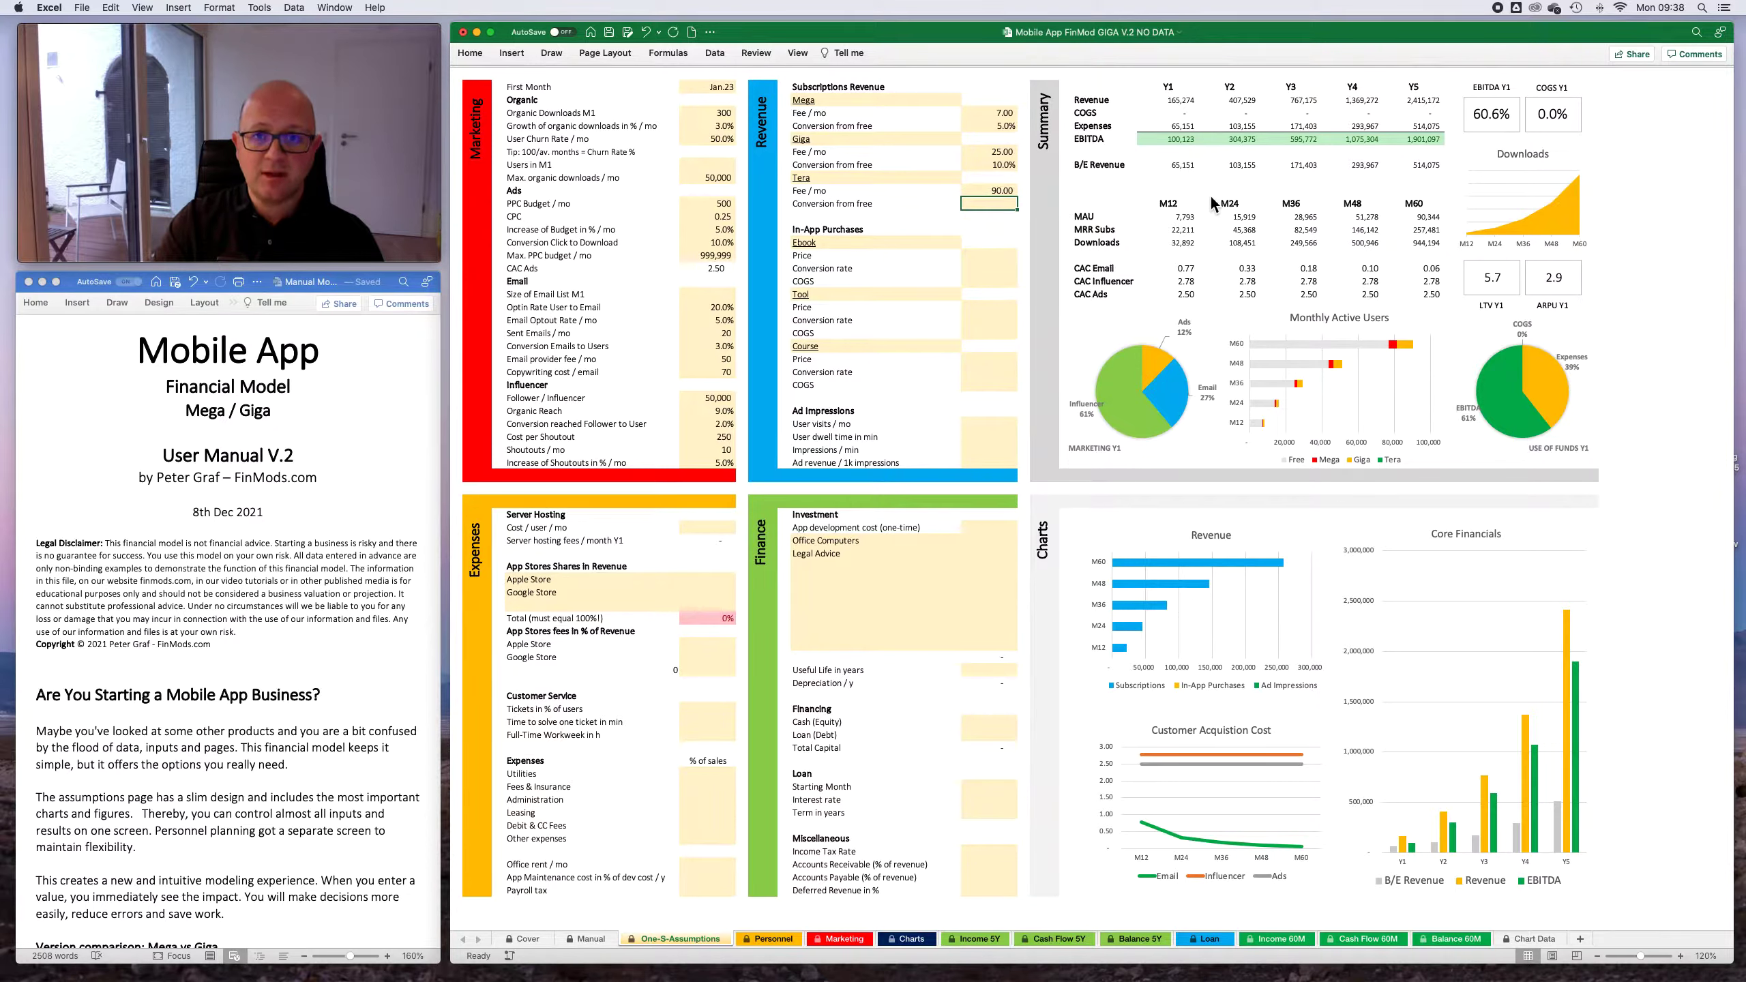
text(2)
key(shift+Return)
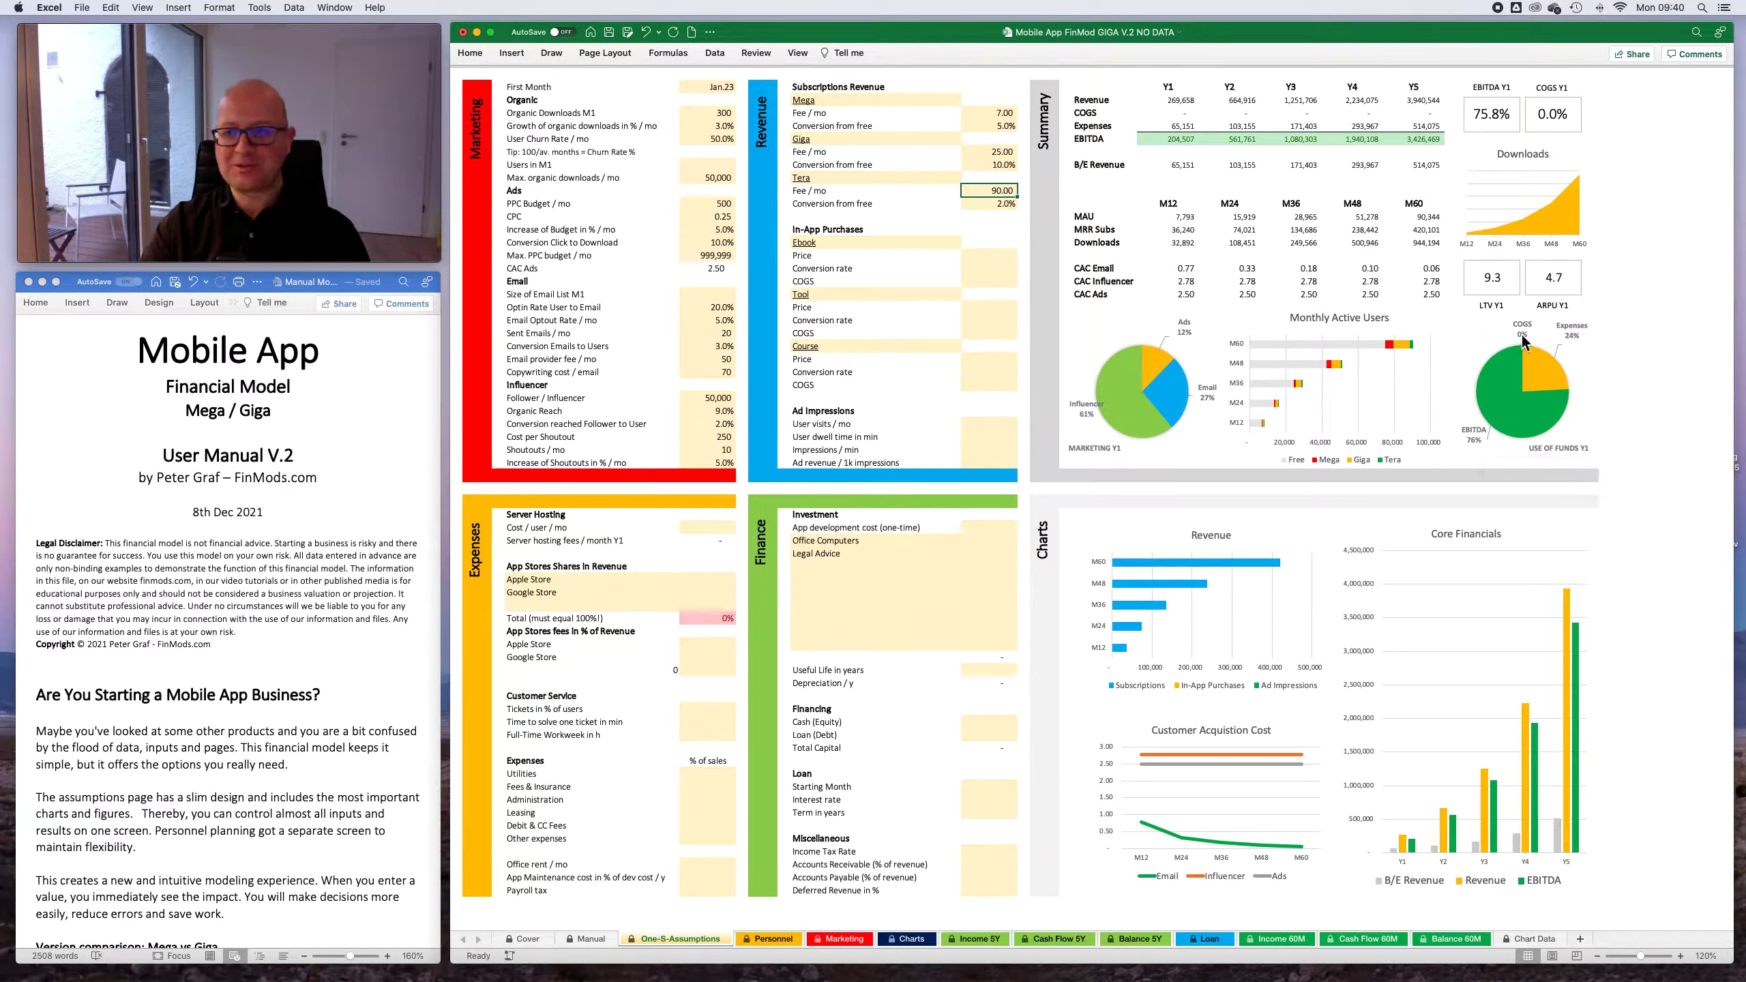
- Review the In-App Purchases section with its editable product names Ebook, Tool and Course
click(982, 256)
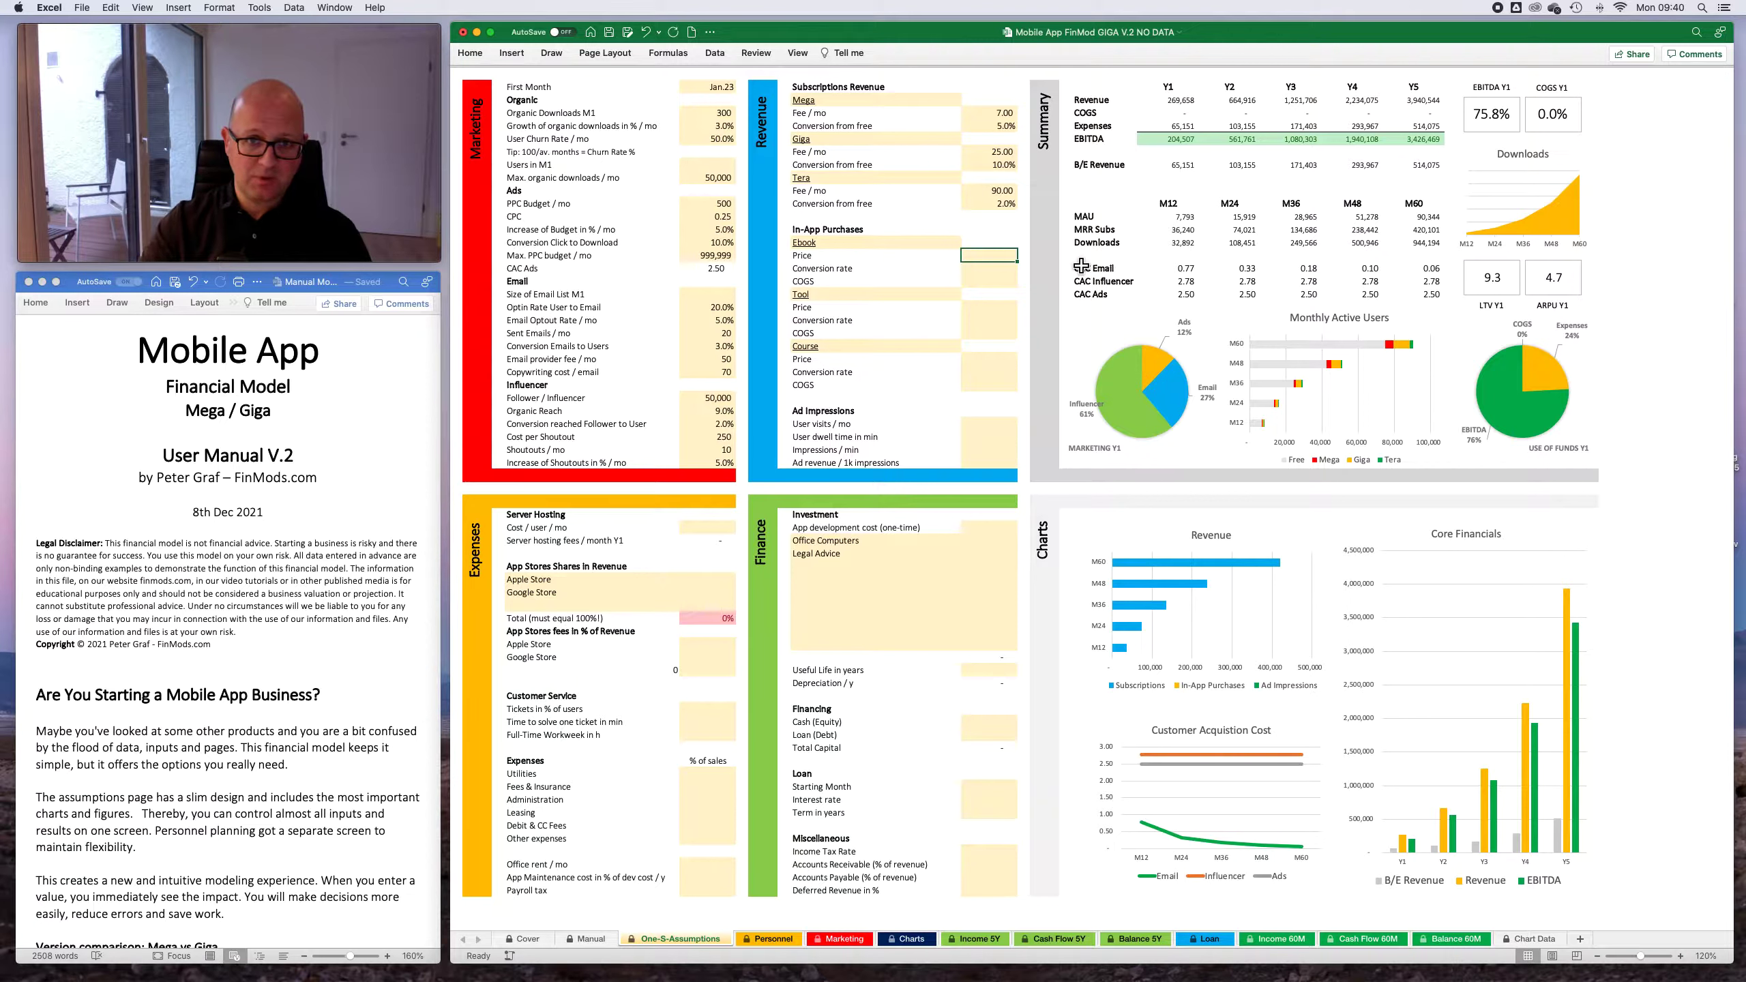
key(Up)
key(Left)
key(Right)
key(Down)
key(Up)
click(909, 245)
scroll(1123, 260, left, 1)
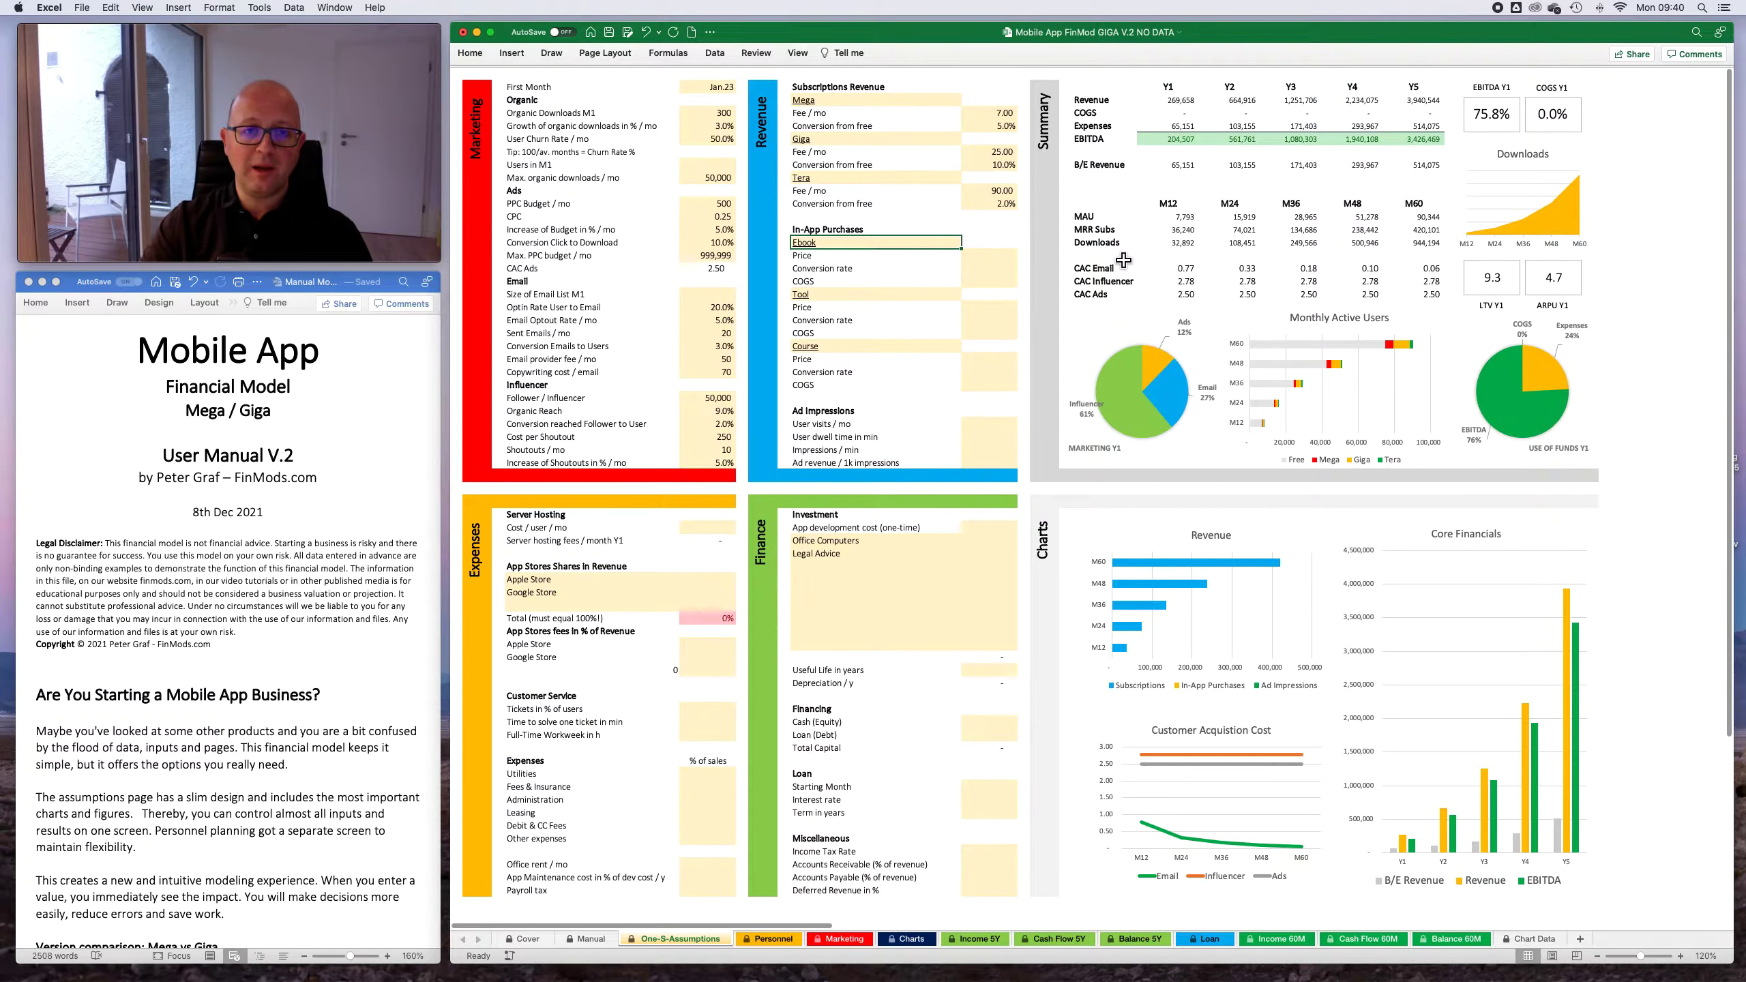
key(Down)
key(Down)
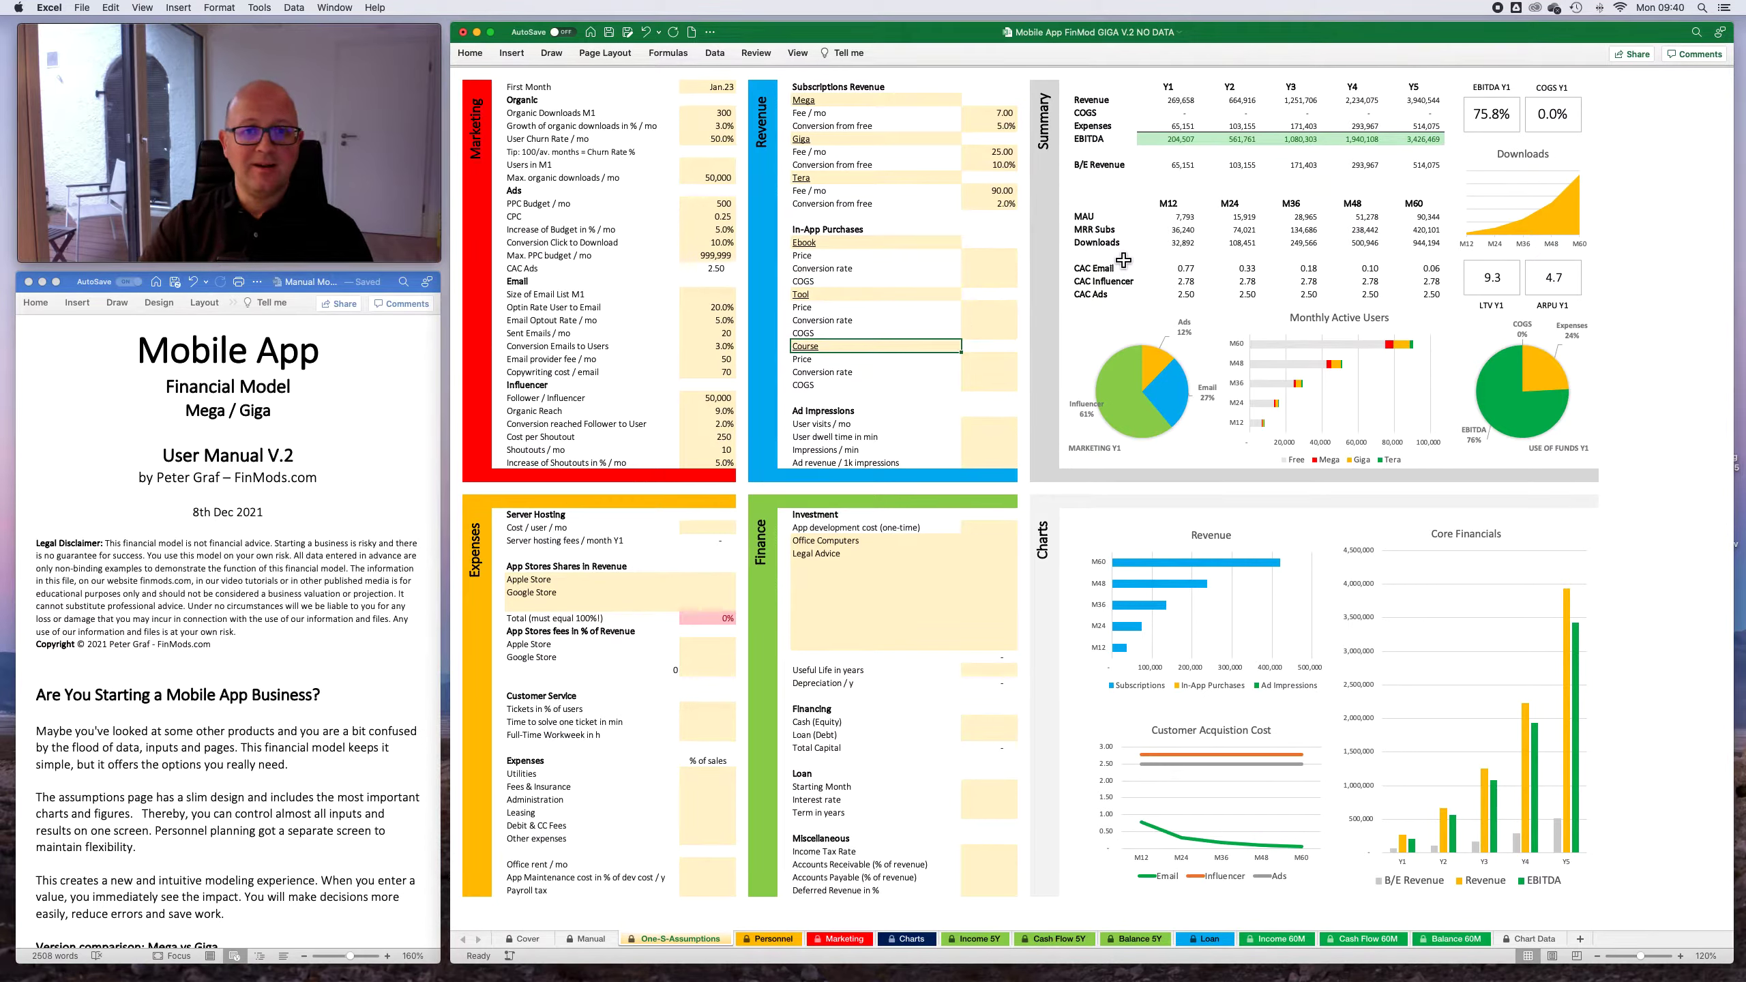
- For the Ebook in-app purchase, set the price to 5, the conversion rate to 3% and the COGS to 20%
click(990, 255)
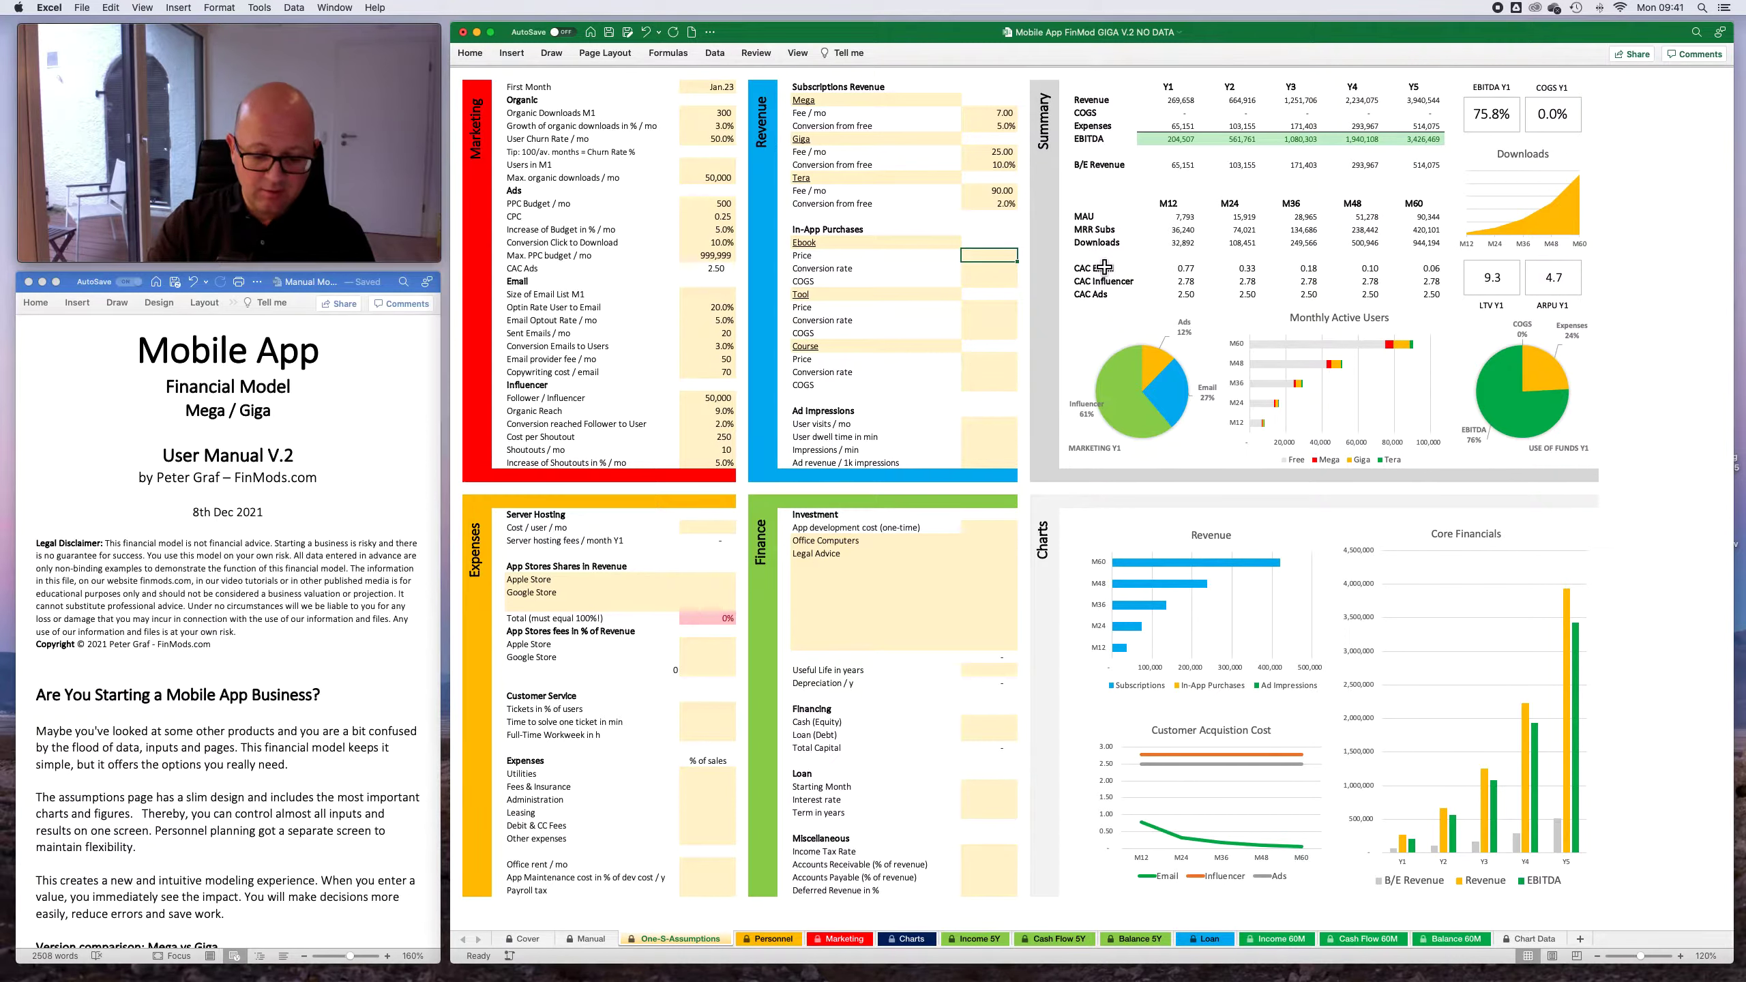
text(5)
key(Return)
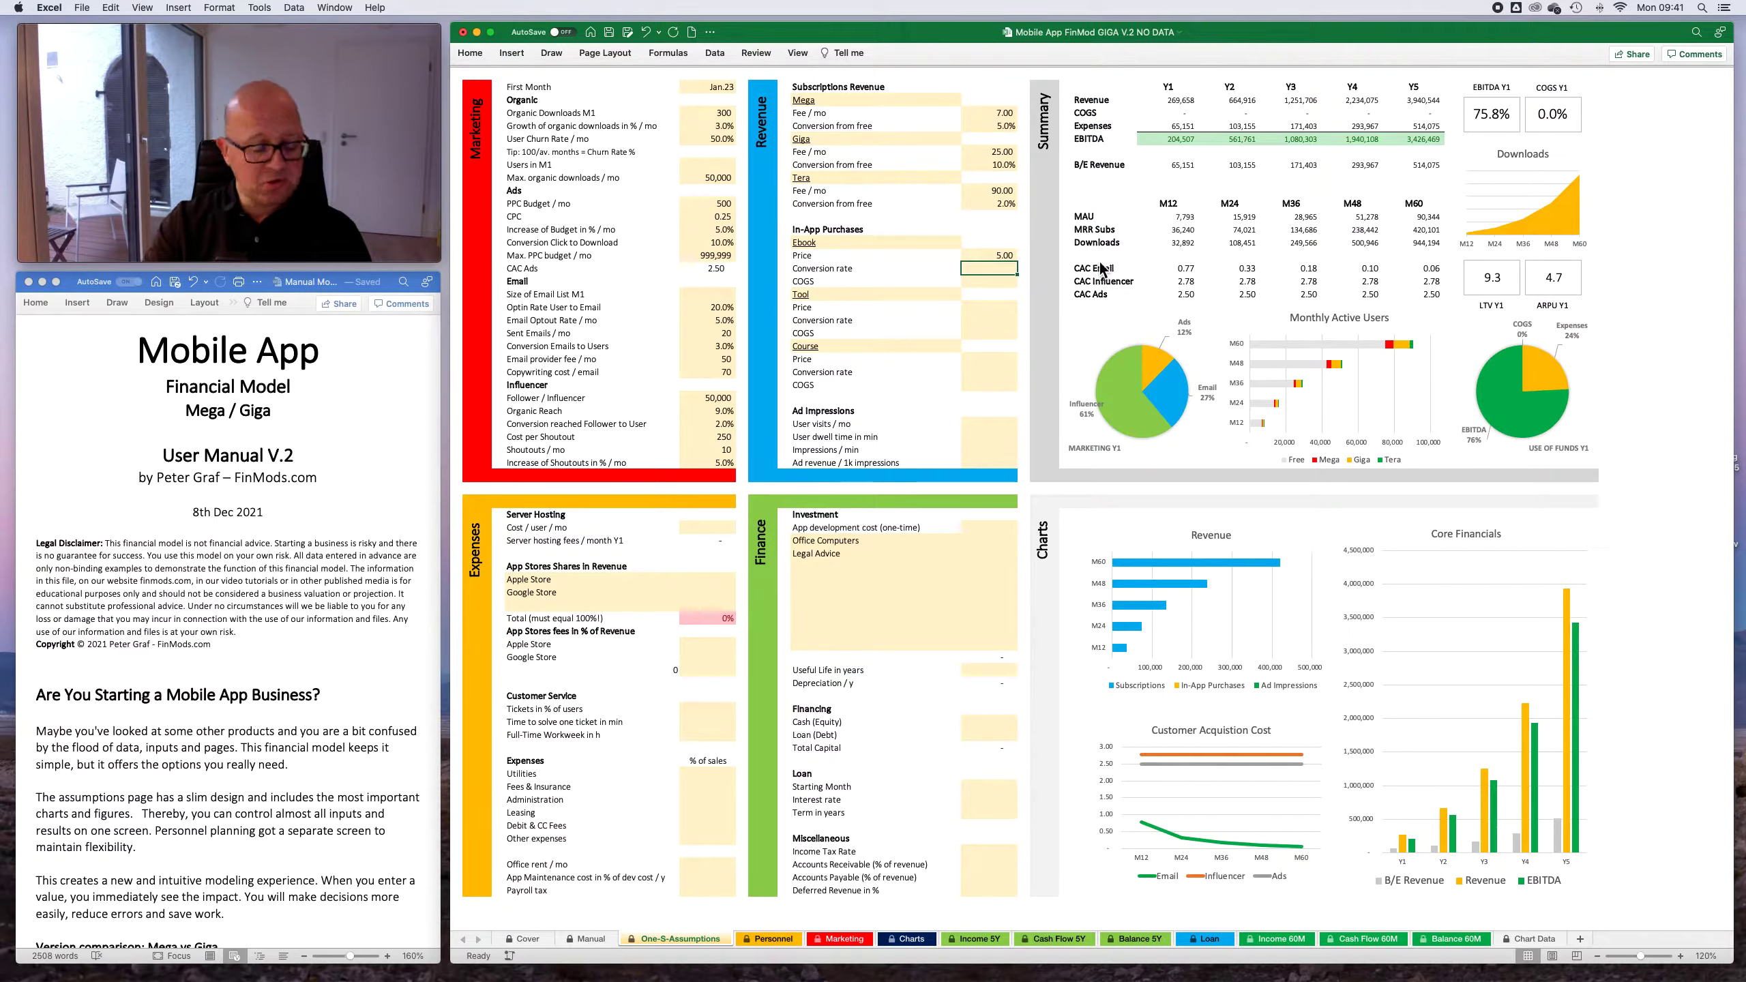
text(3)
key(Return)
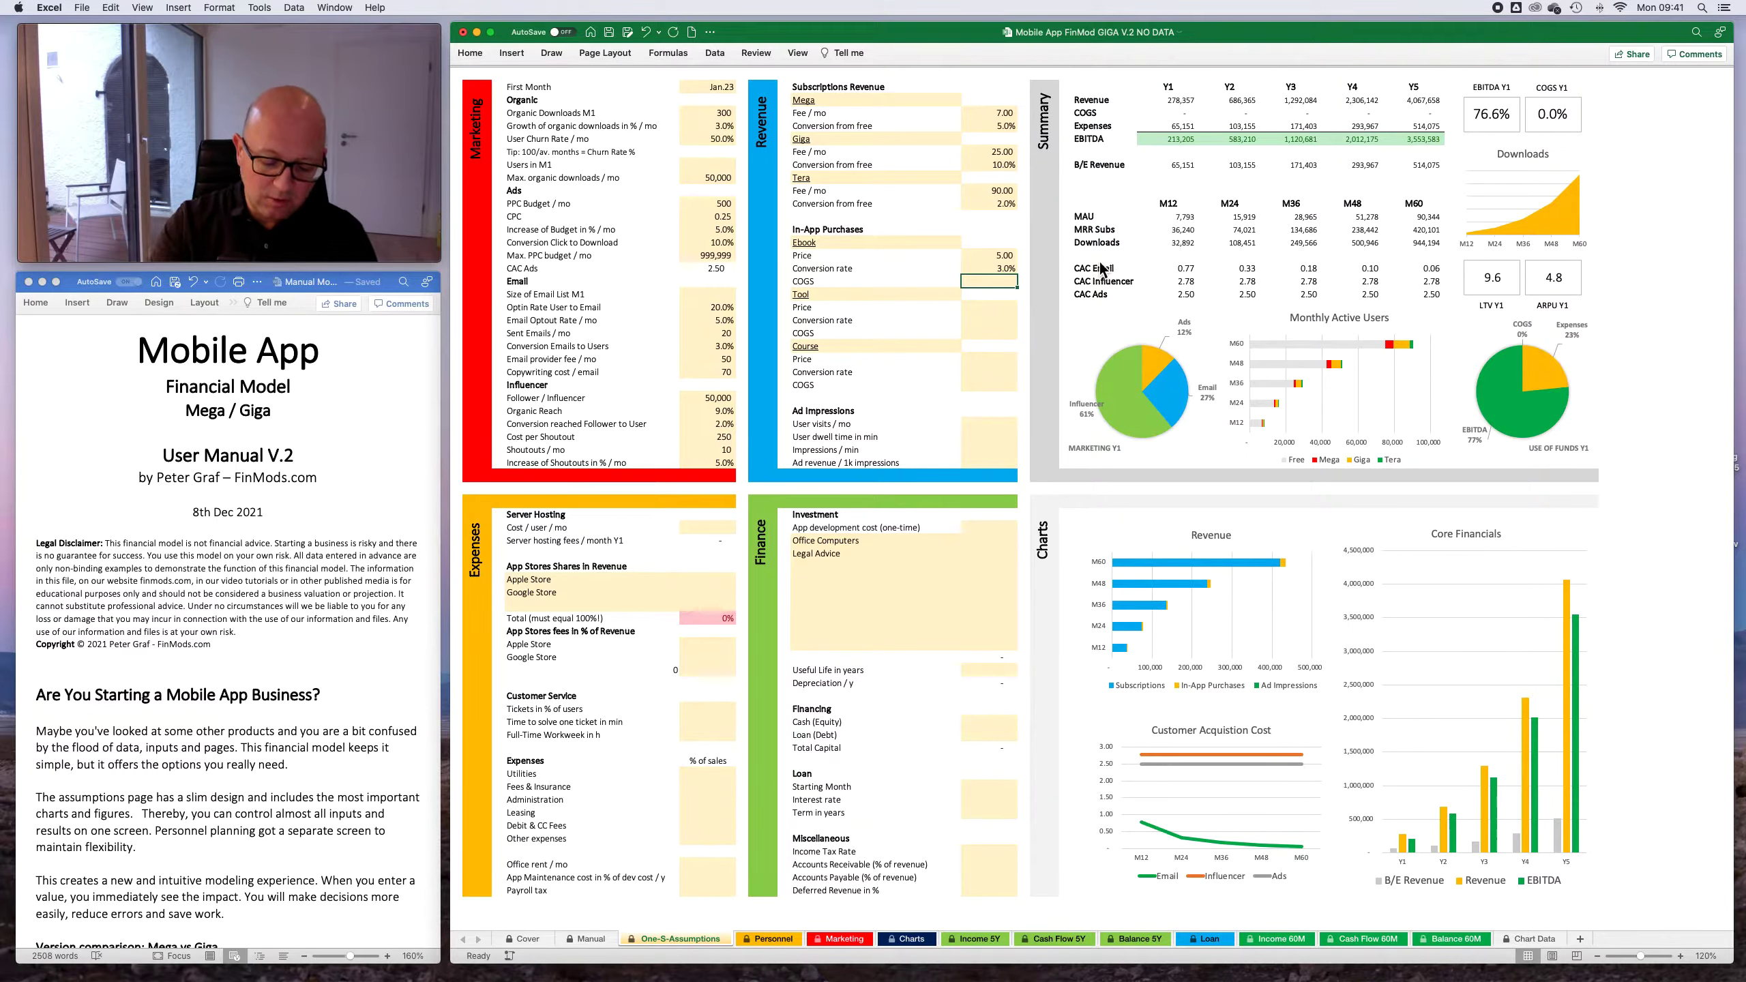
text(20)
key(Return)
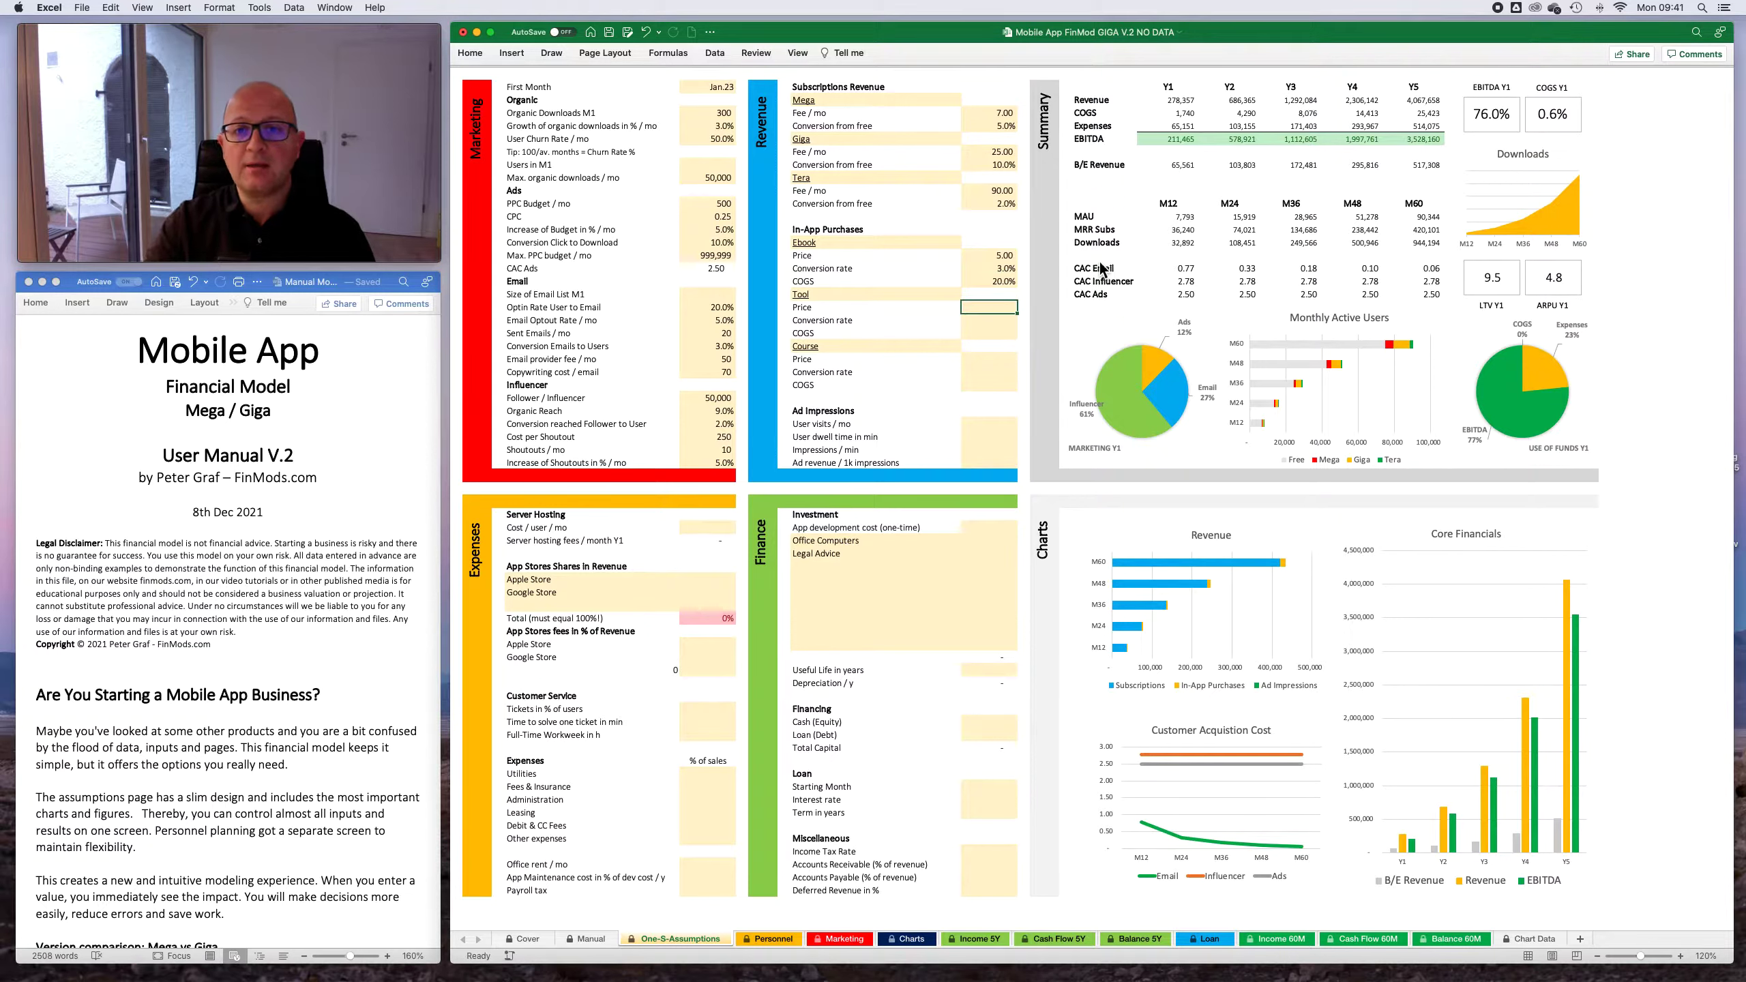
- For the Tool in-app purchase, set the price to 19, the conversion rate to 2% and the COGS to 5%
key(Up)
key(Down)
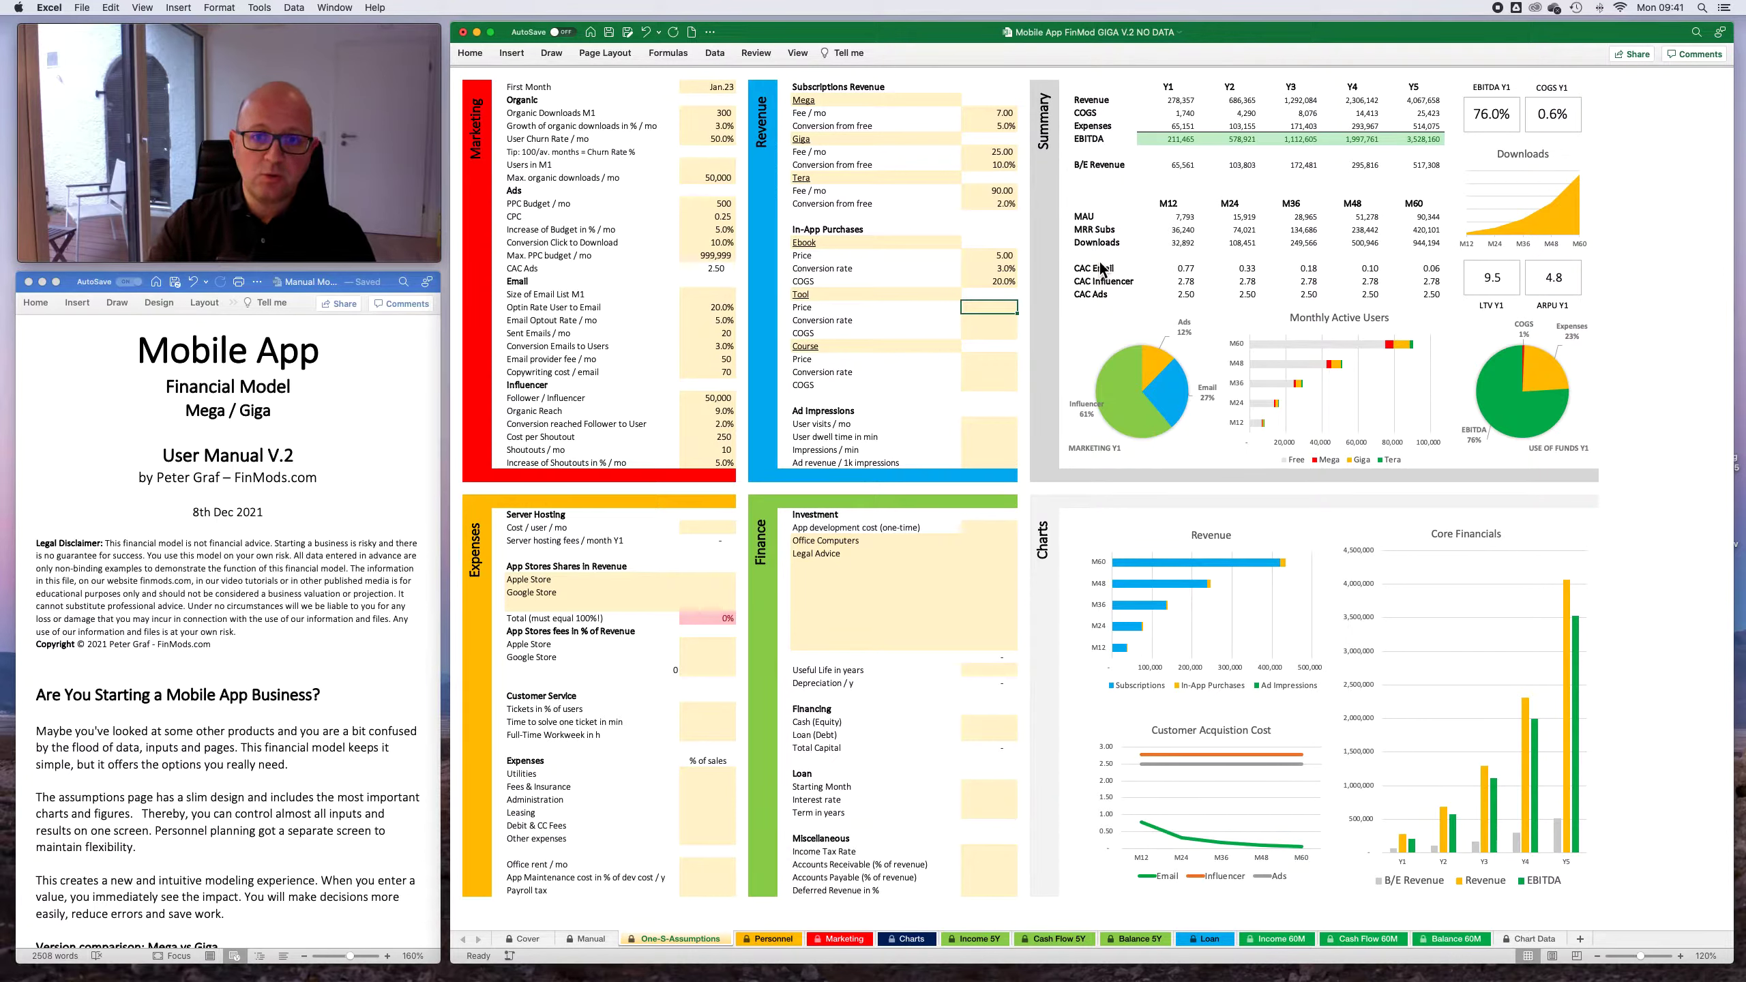
text(19)
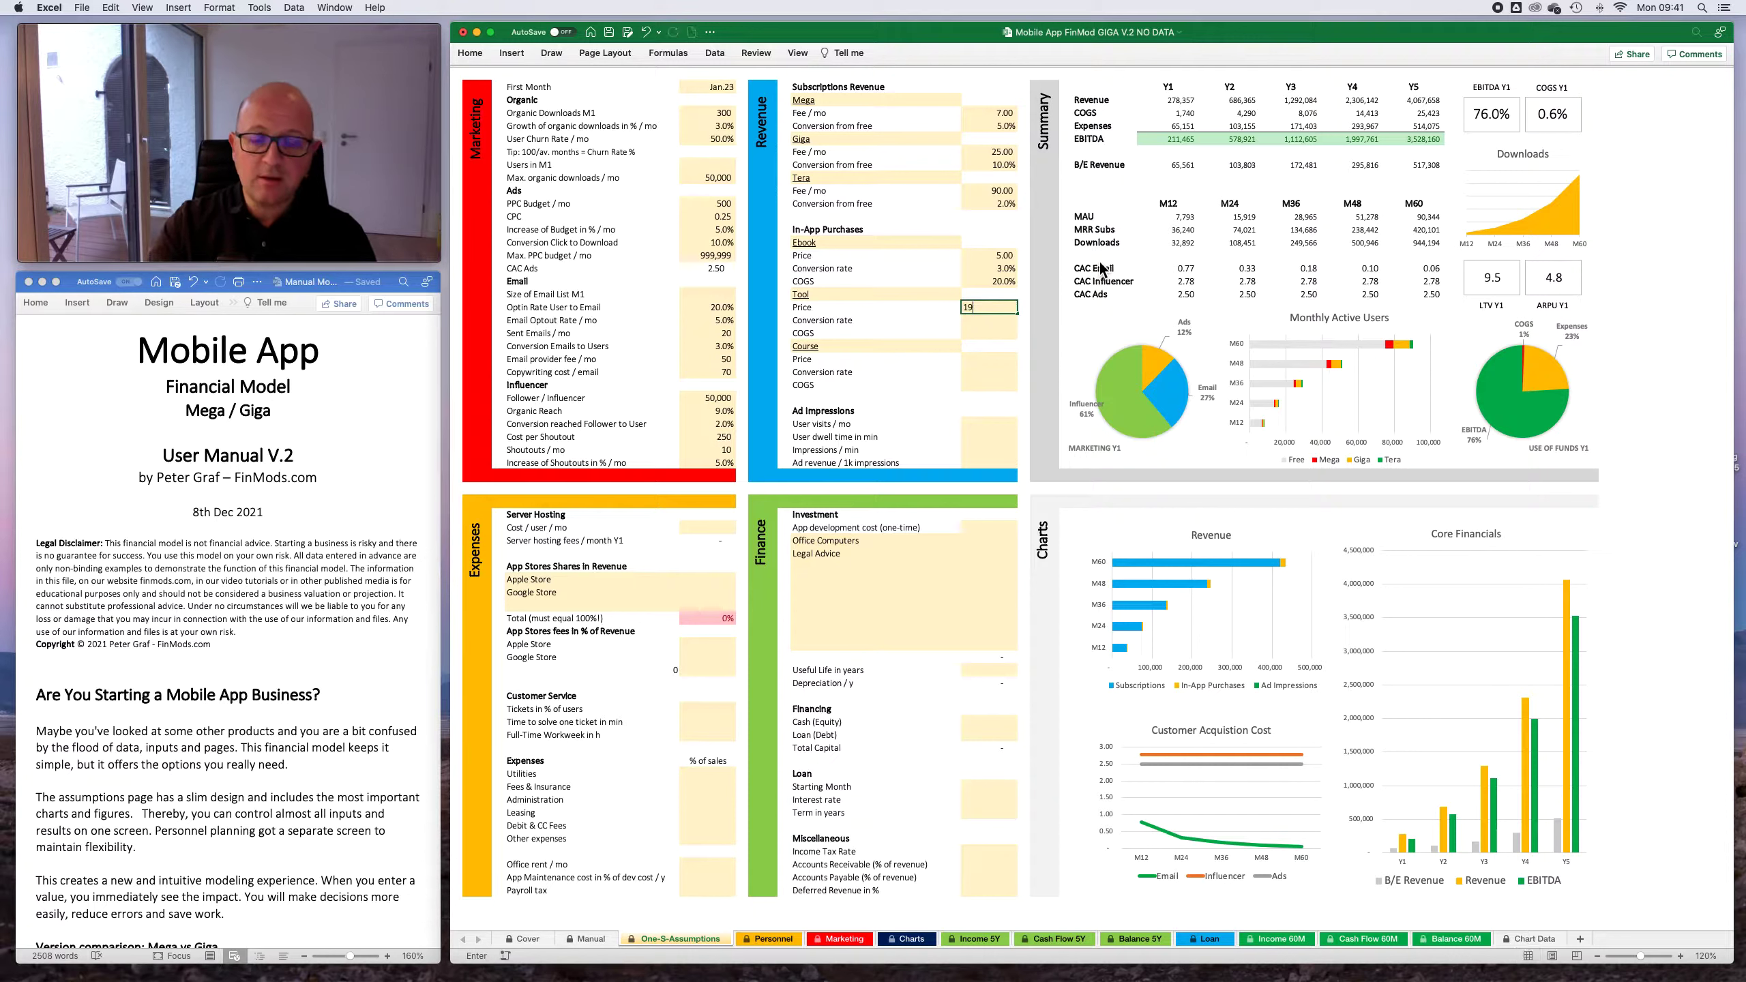
key(Return)
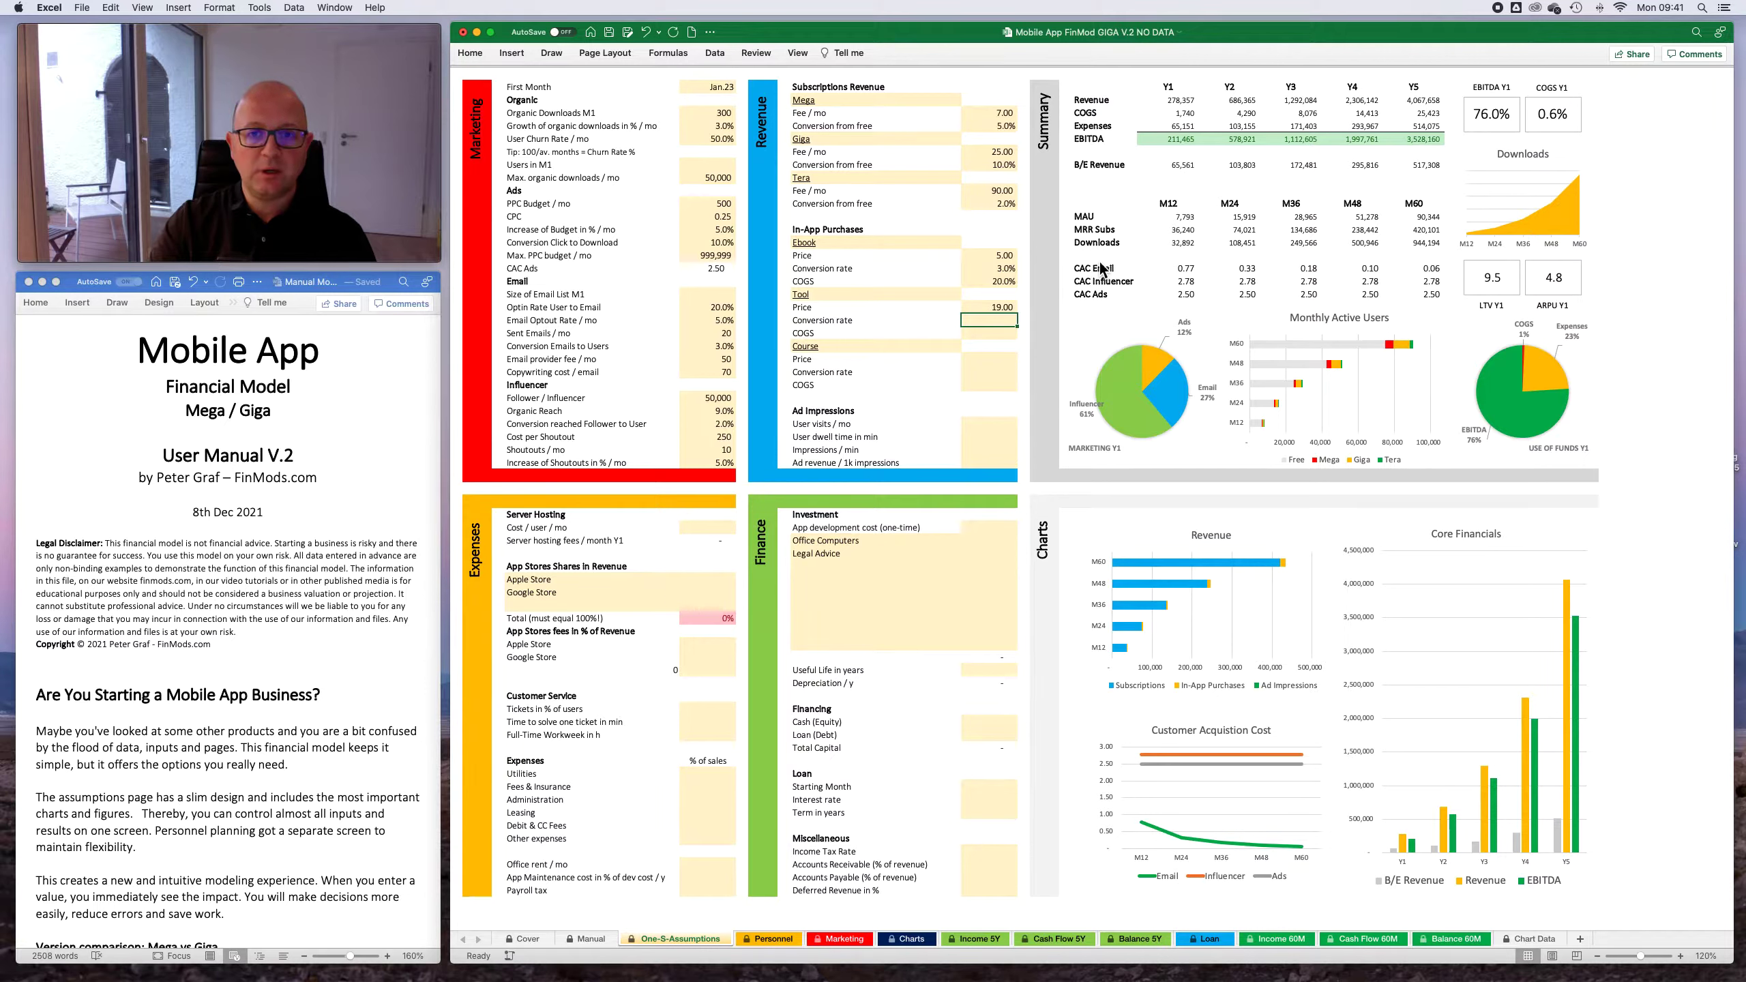
text(2)
key(Return)
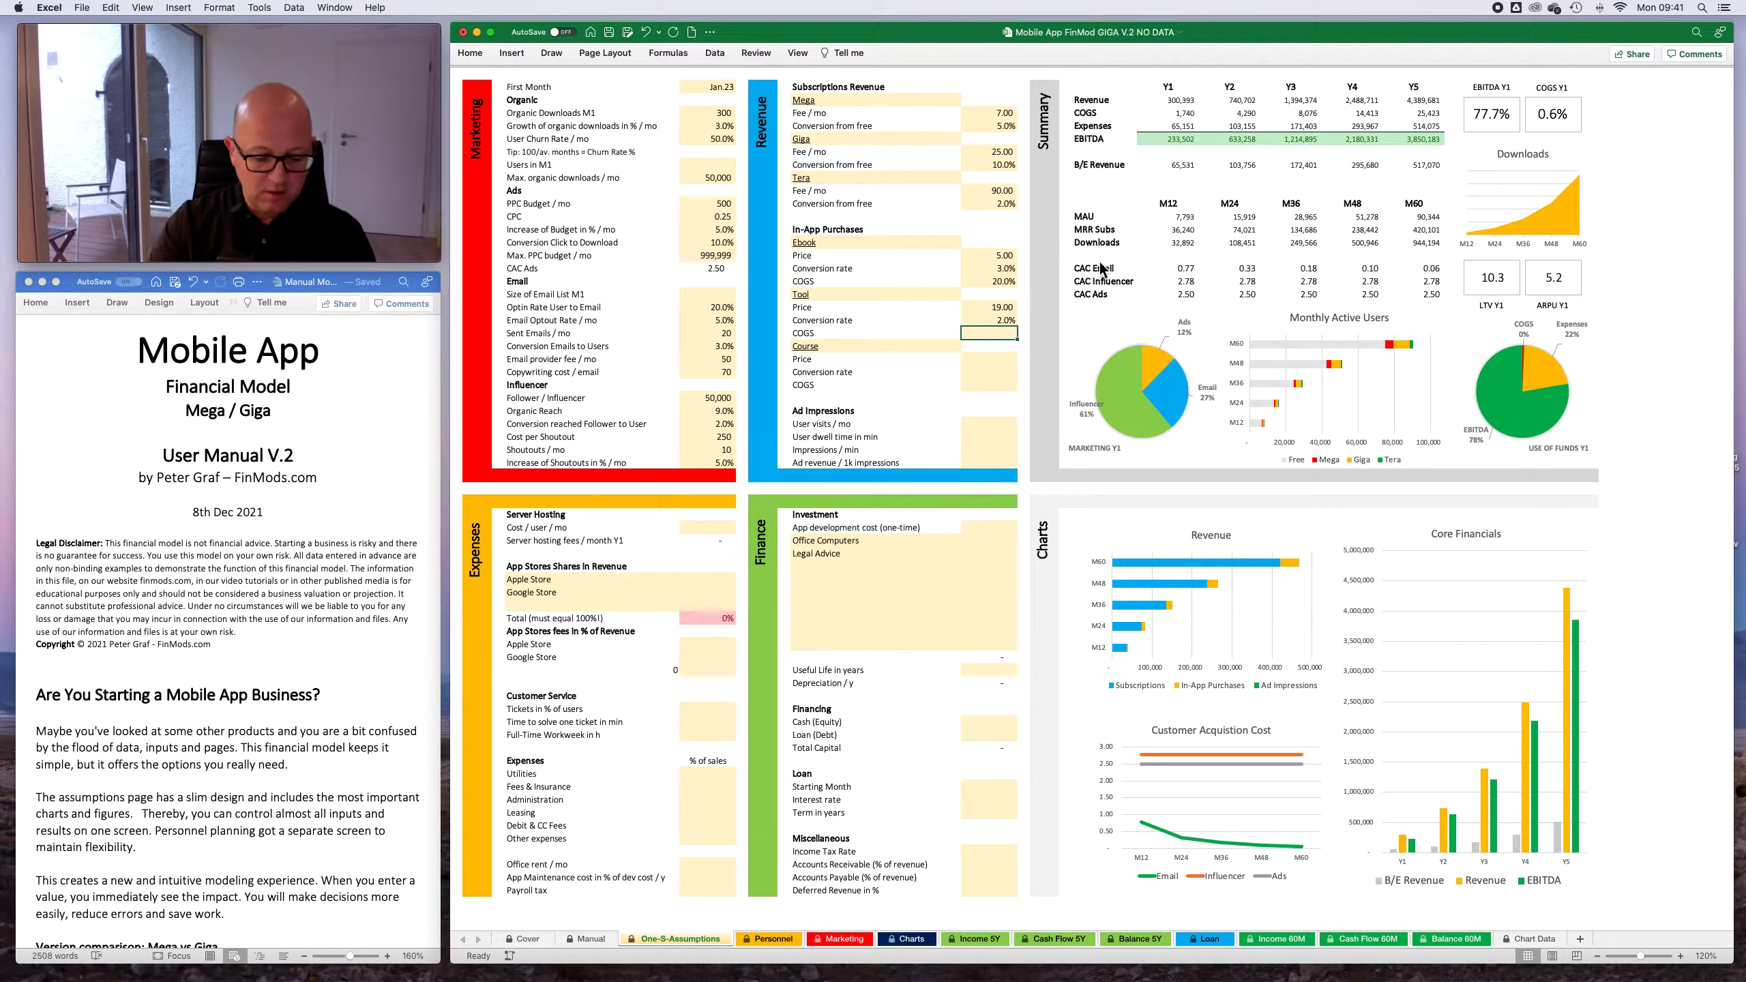
text(5)
key(Return)
- For the Course in-app purchase, set the price to 190, the conversion rate to 0.2% and the COGS to 3%
key(Up)
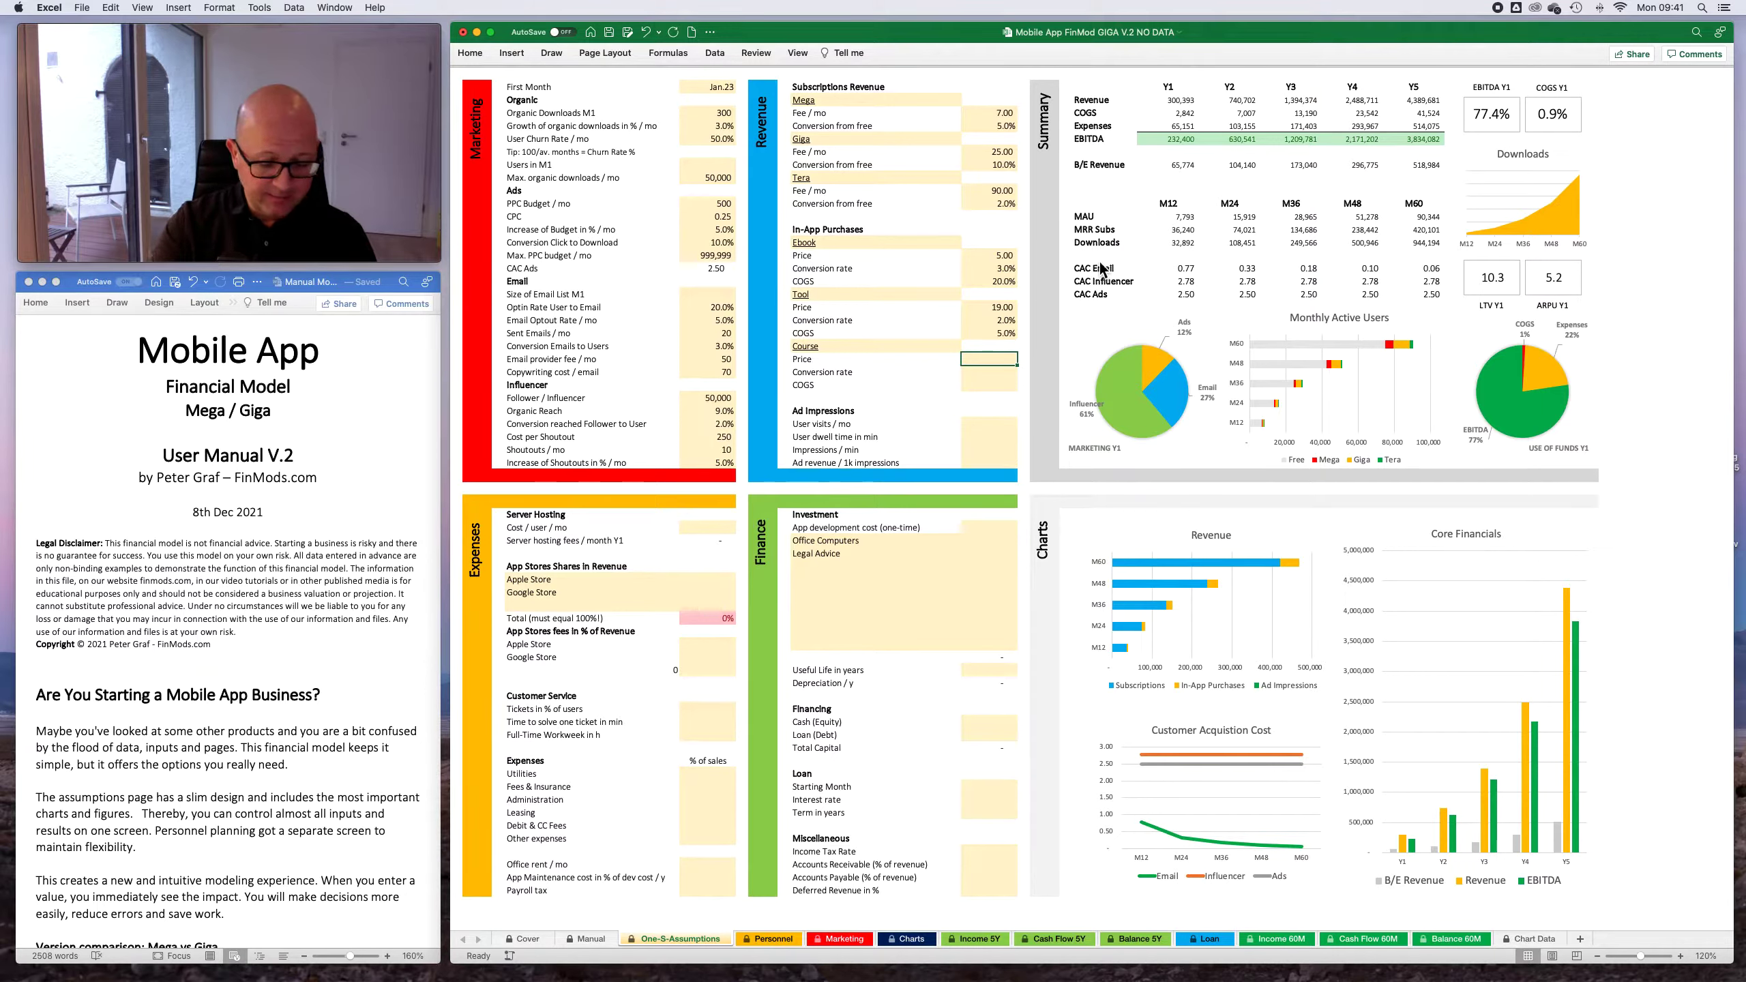
text(190)
key(Return)
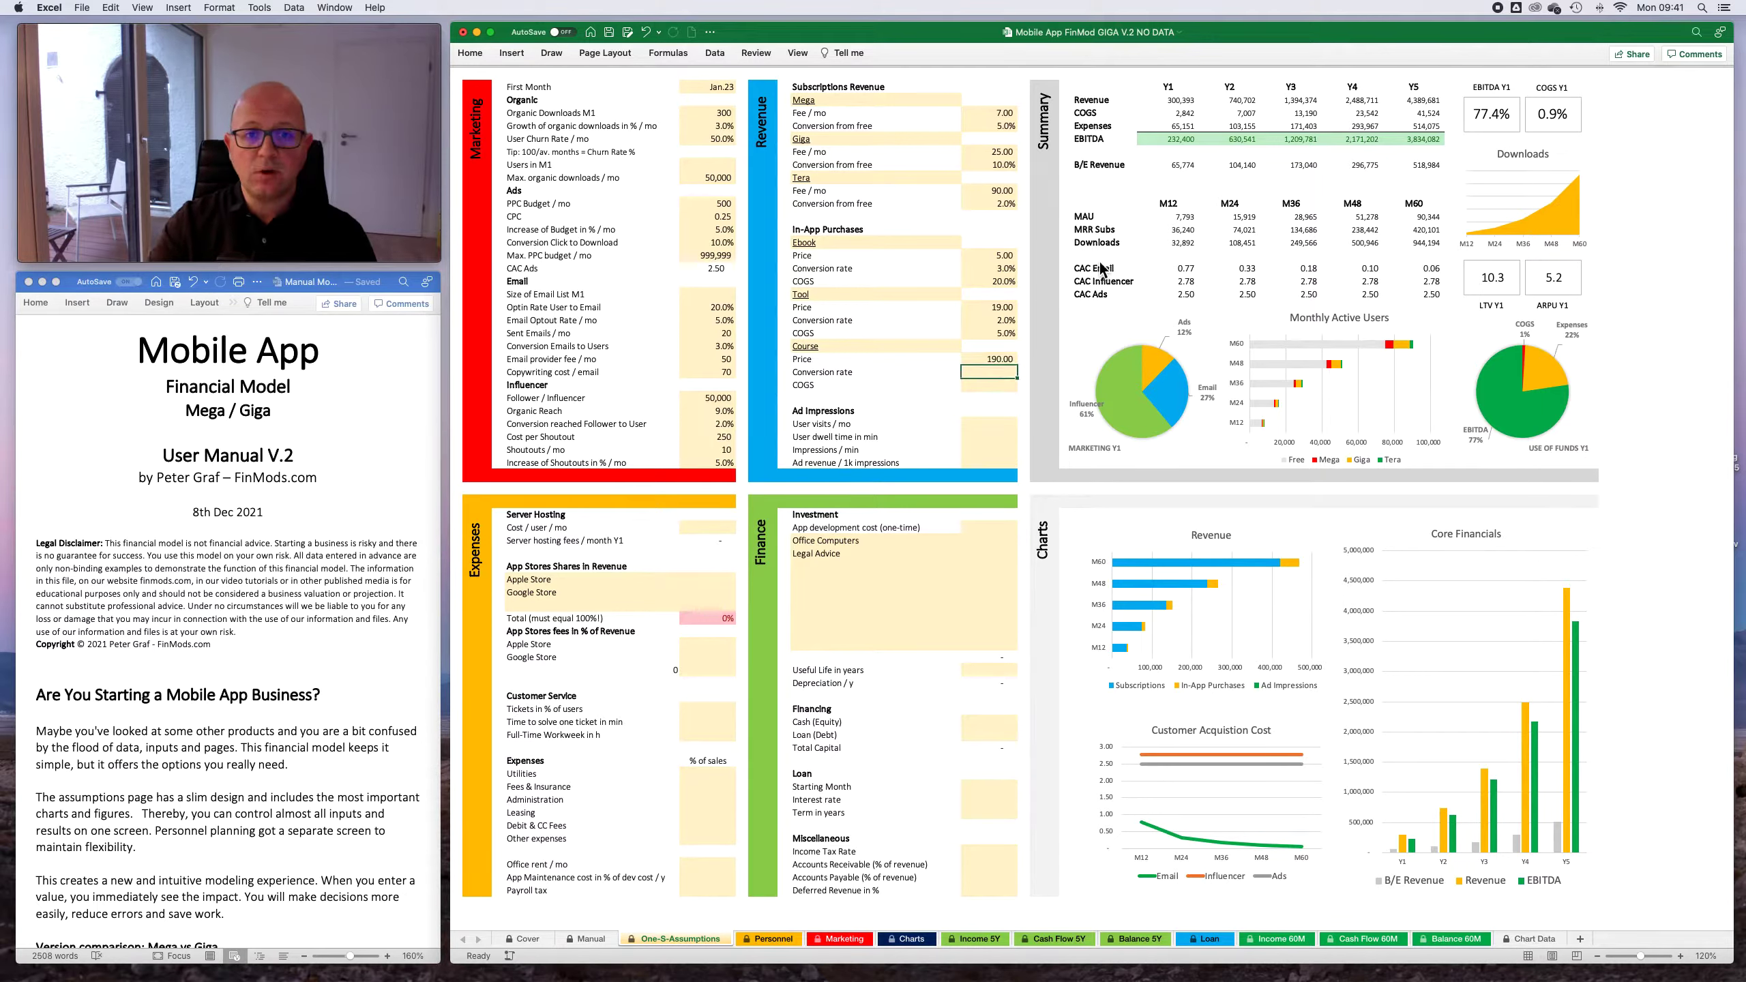
text(0.2)
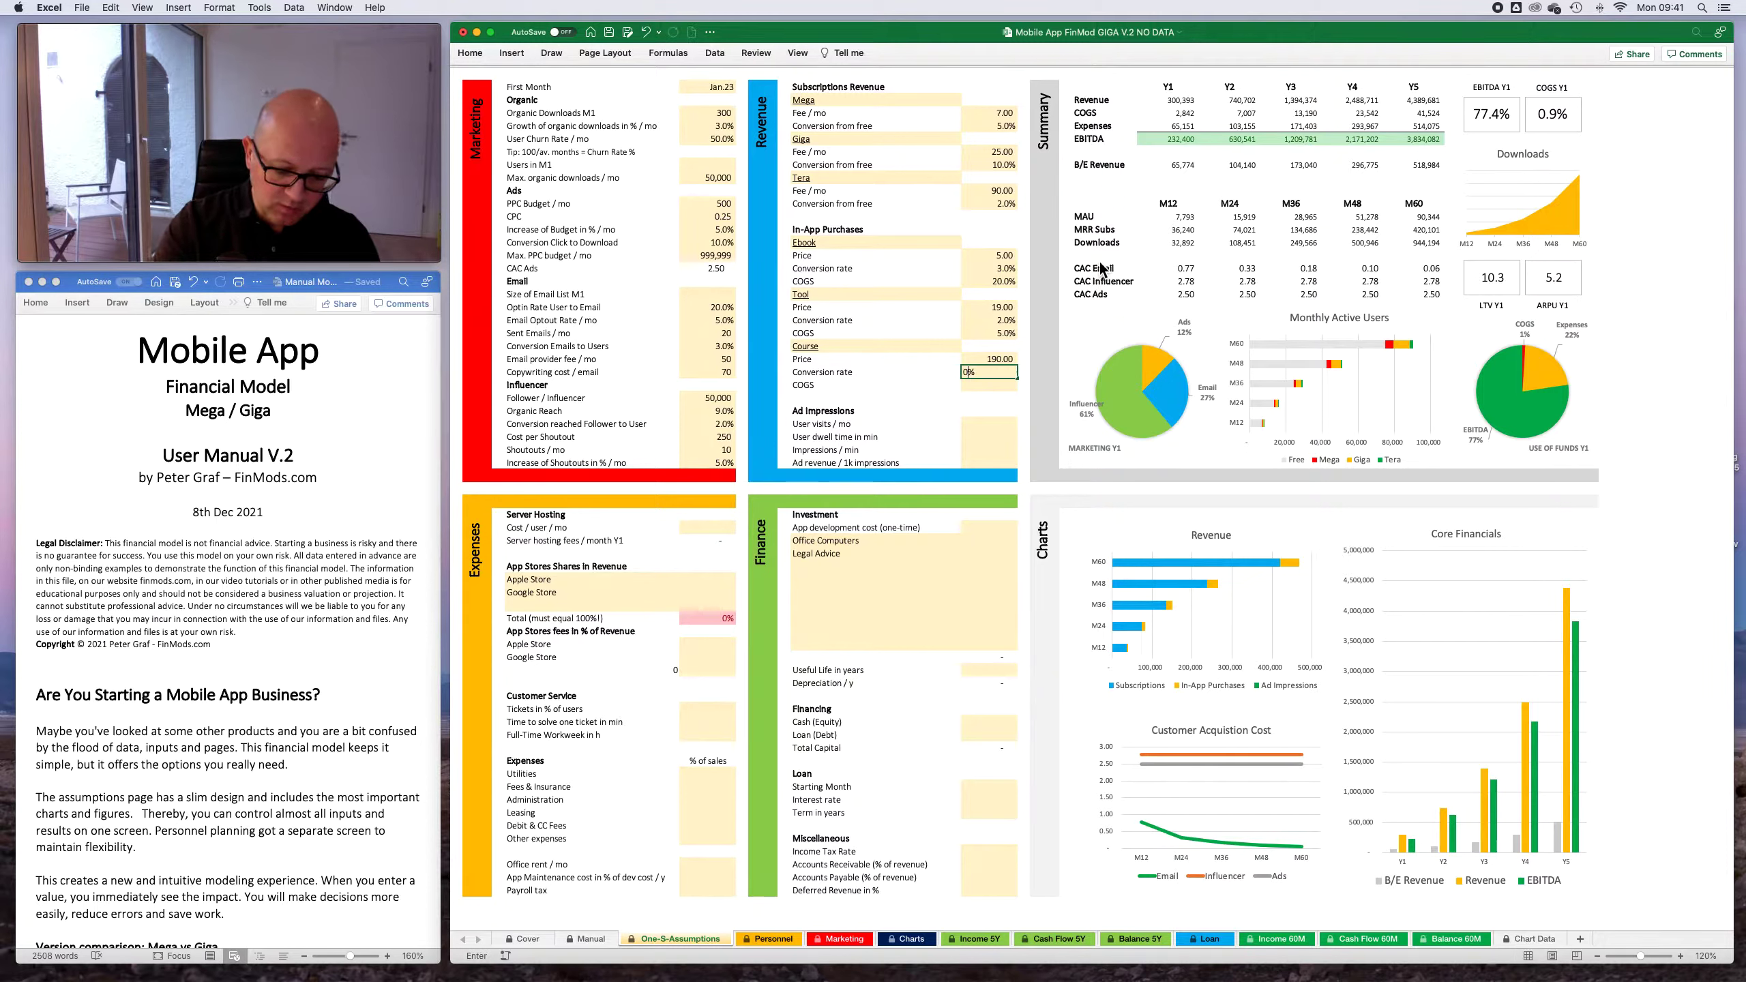
key(Return)
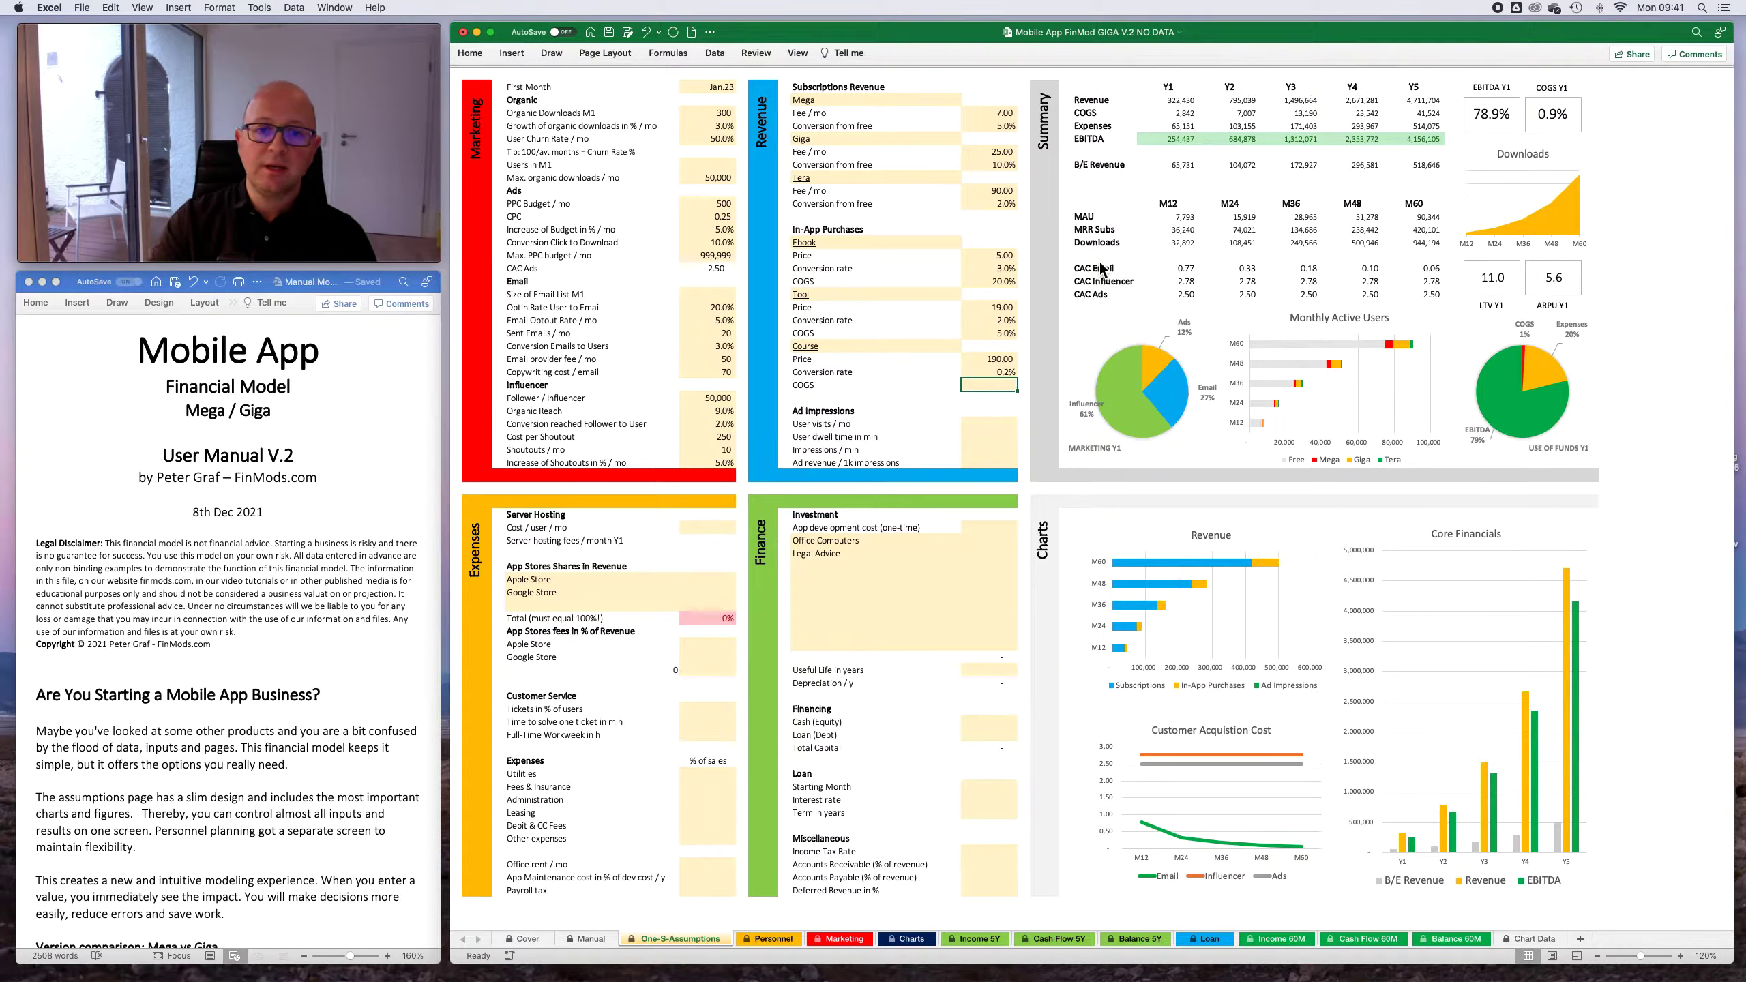
text(3)
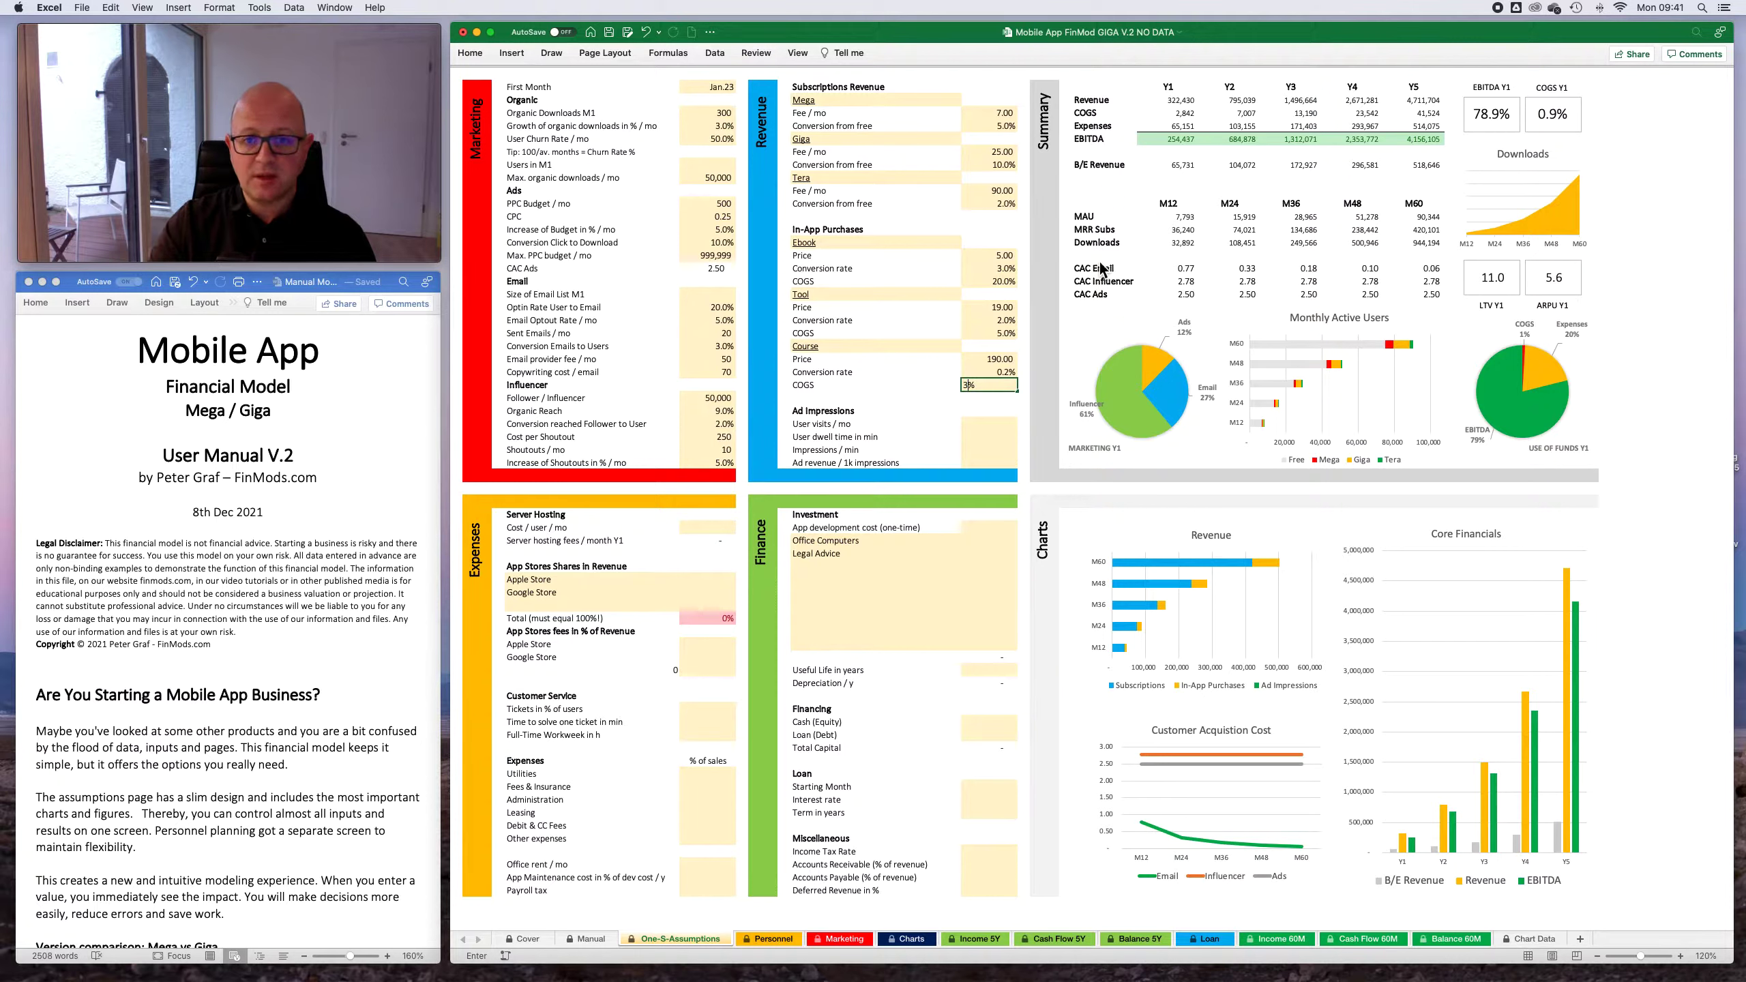
key(Return)
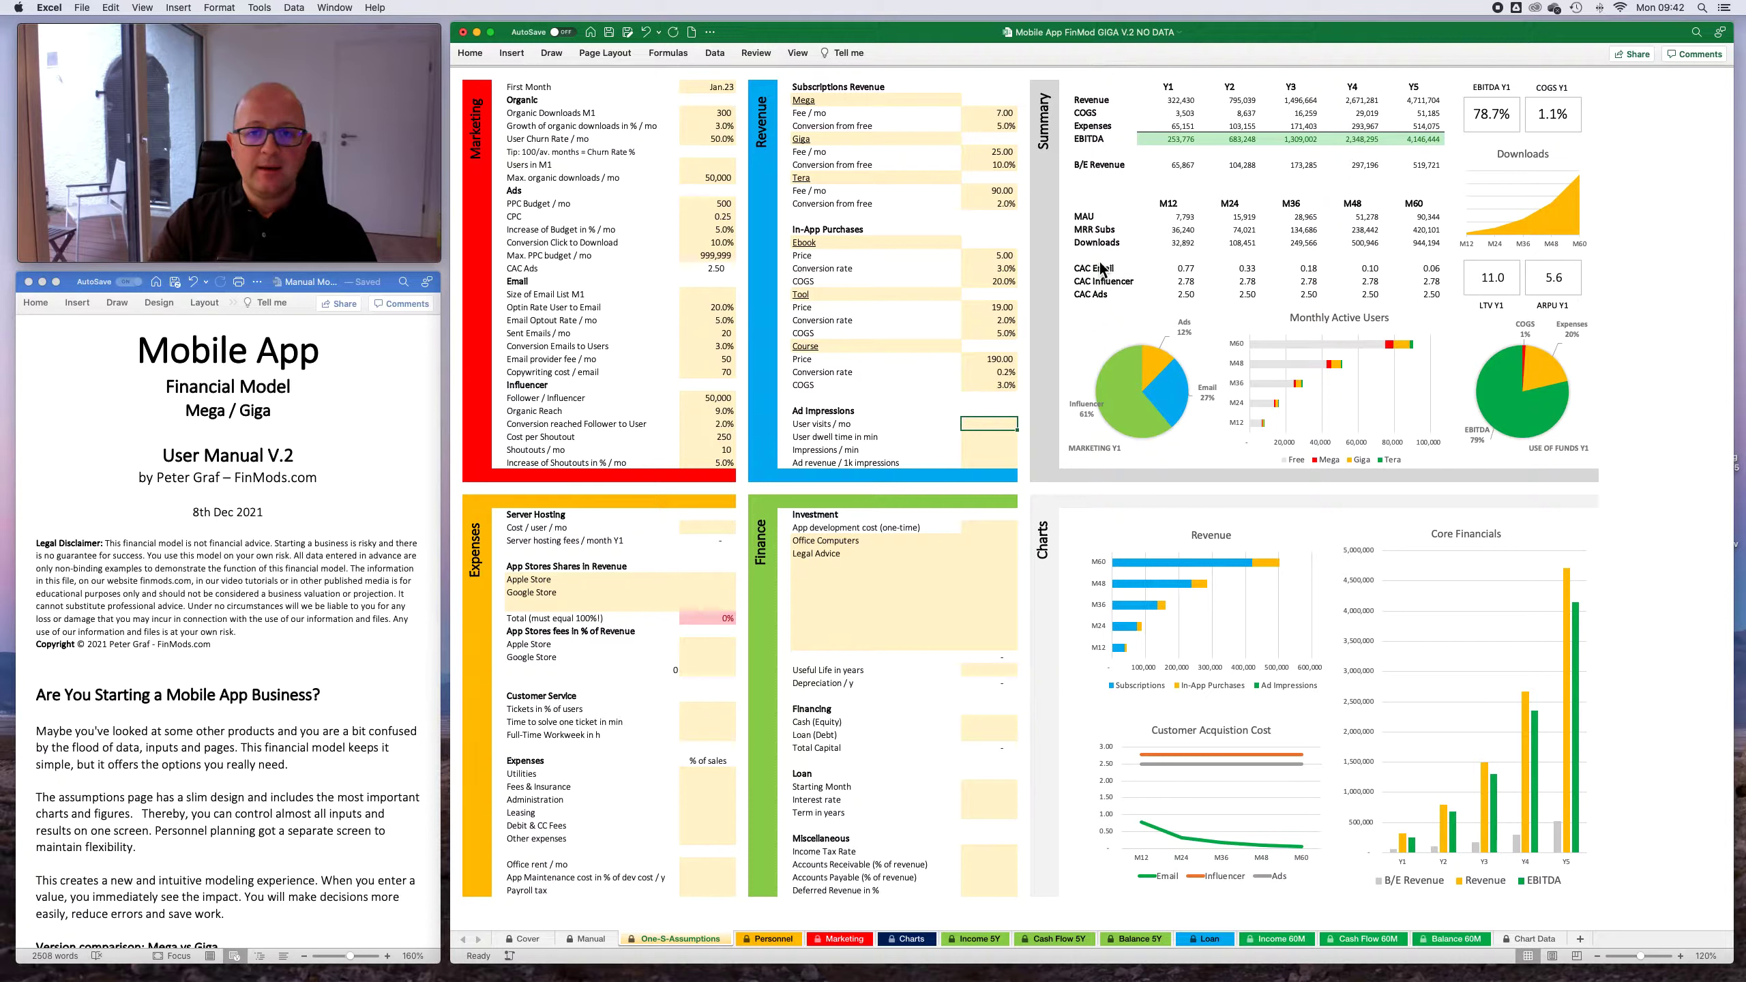
- In the Ad Impressions assumptions, set the user visits per month to 30 and the user dwell time to 10 minutes
key(Up)
key(Down)
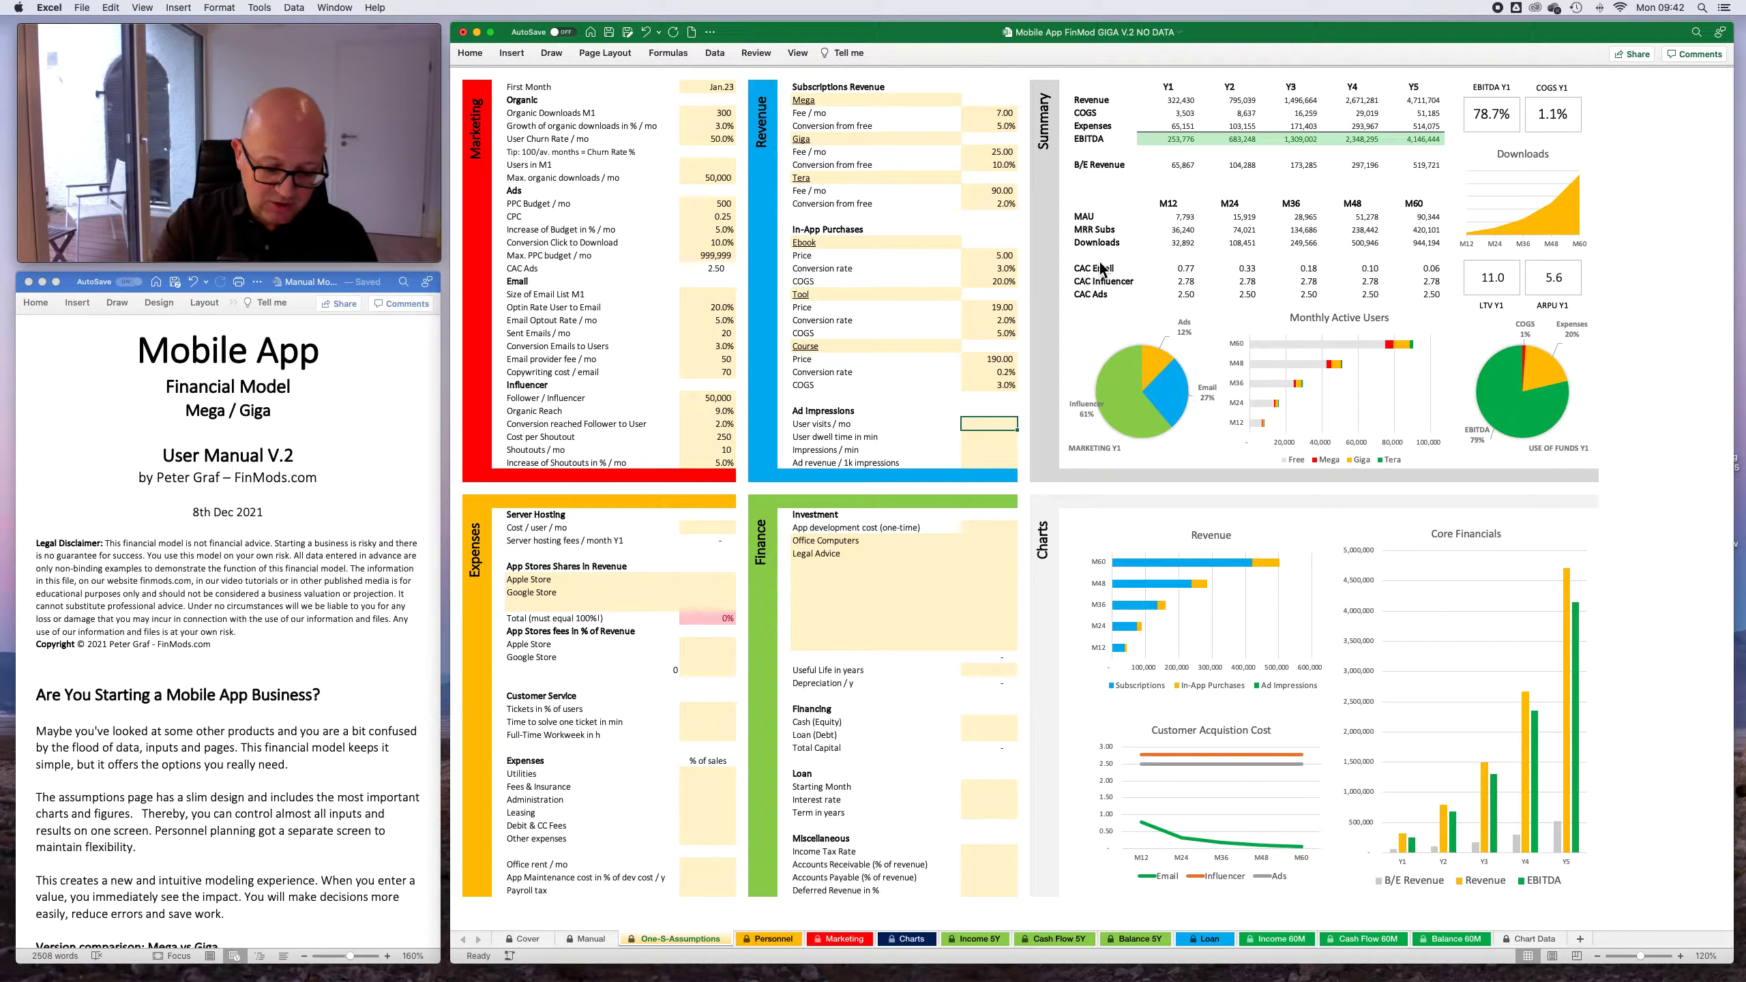
text(30)
key(Return)
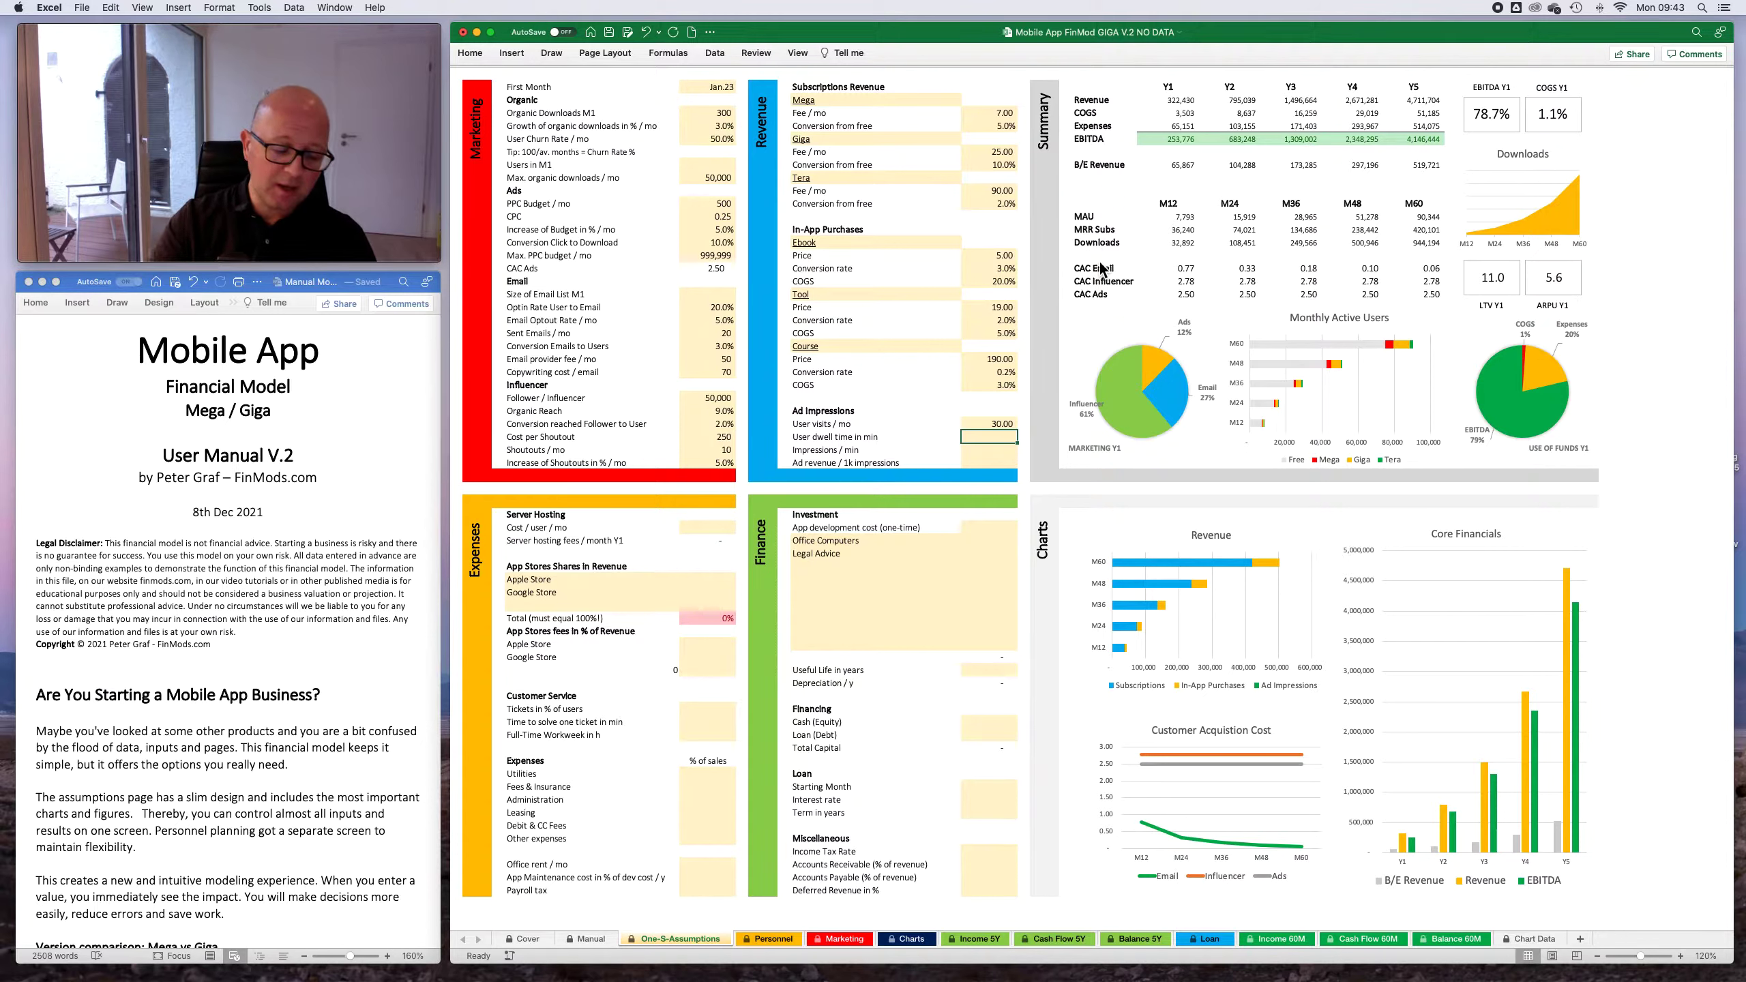
text(10)
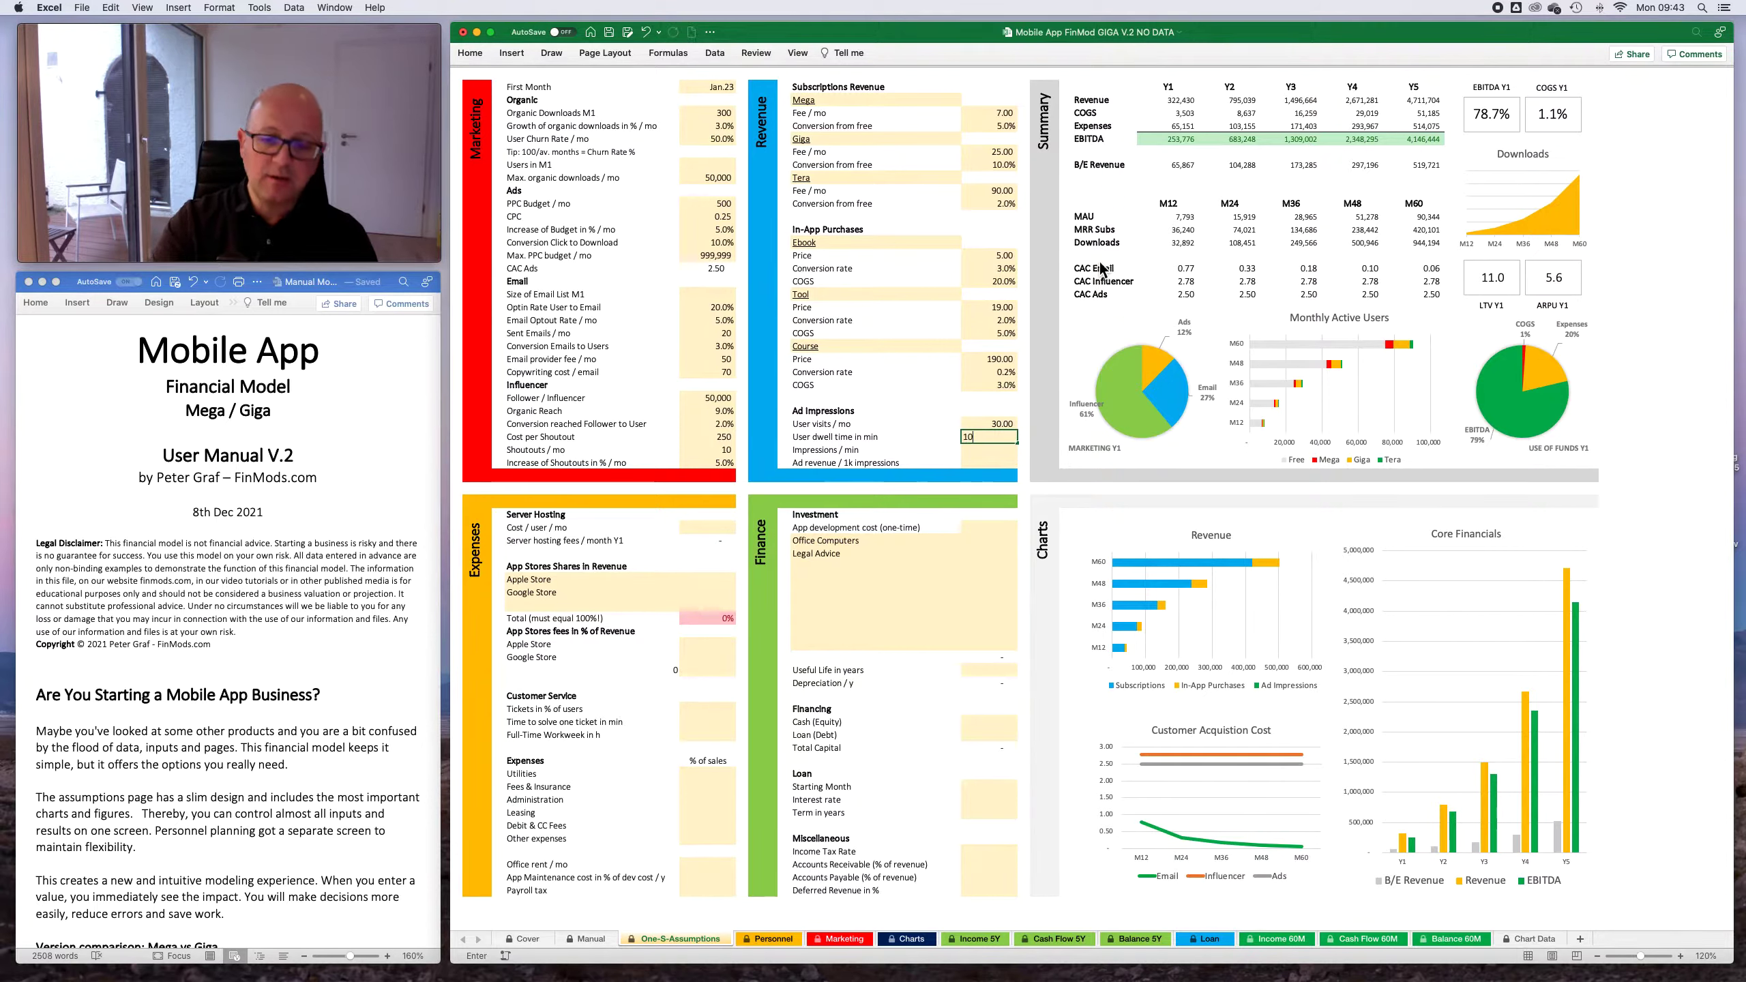
key(Return)
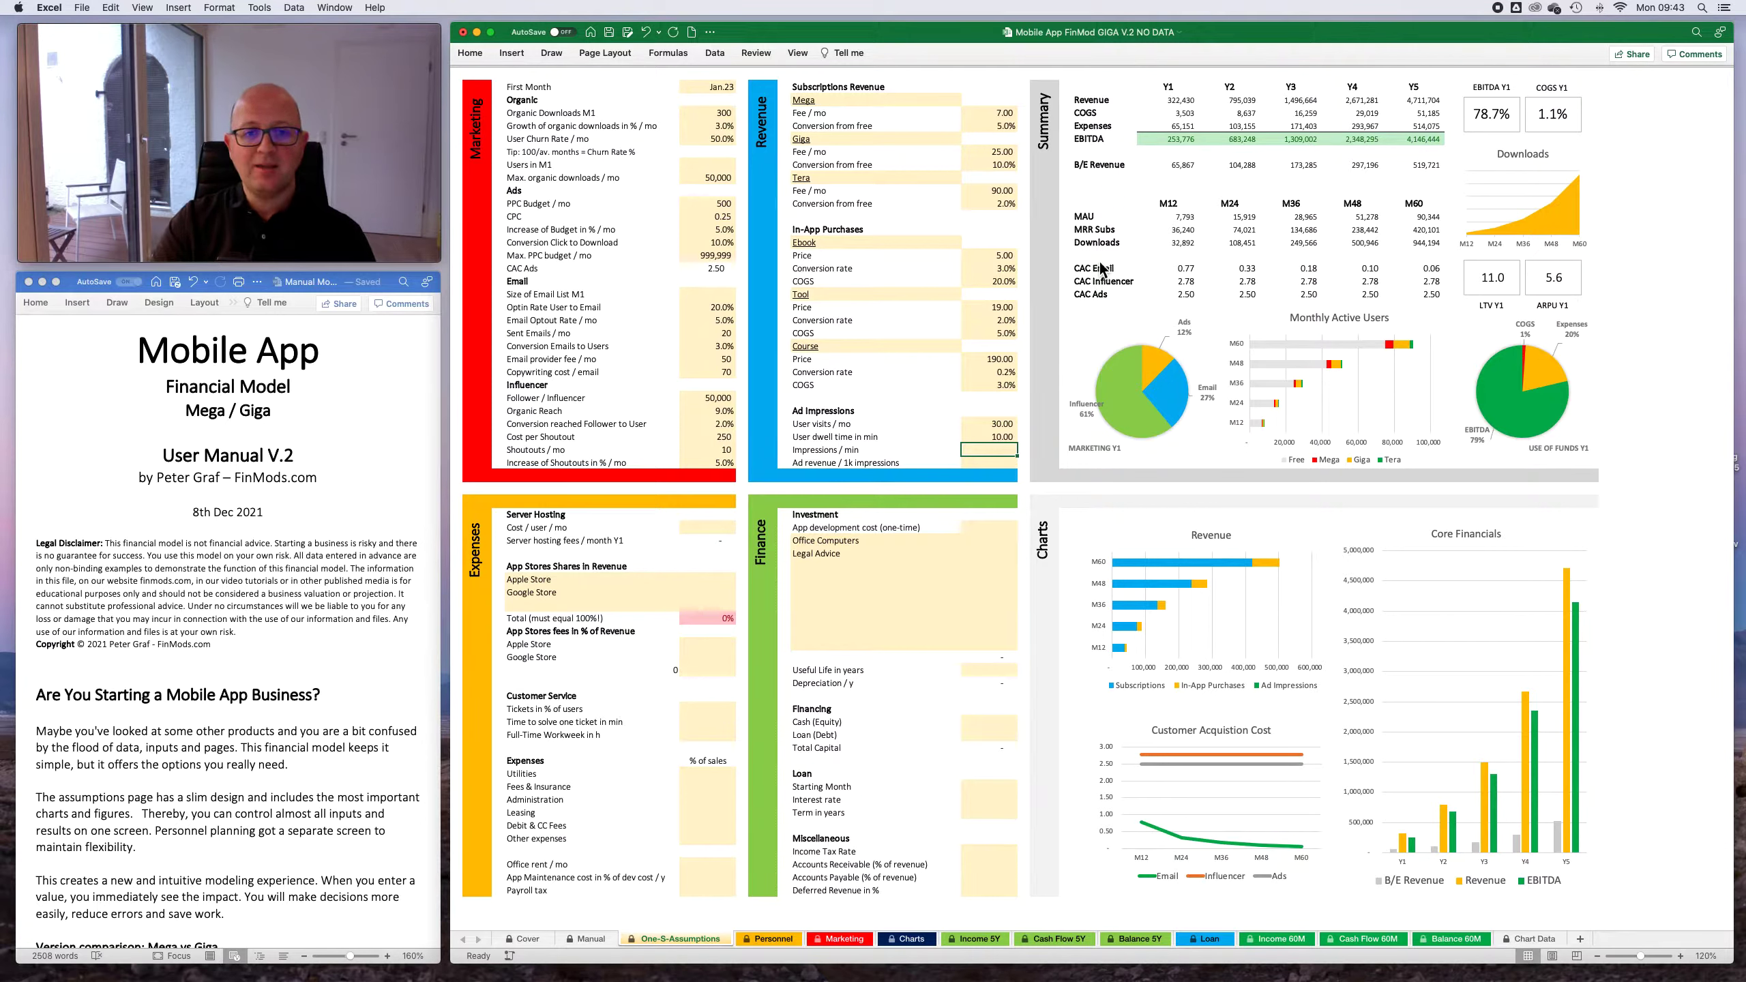
key(Up)
key(Down)
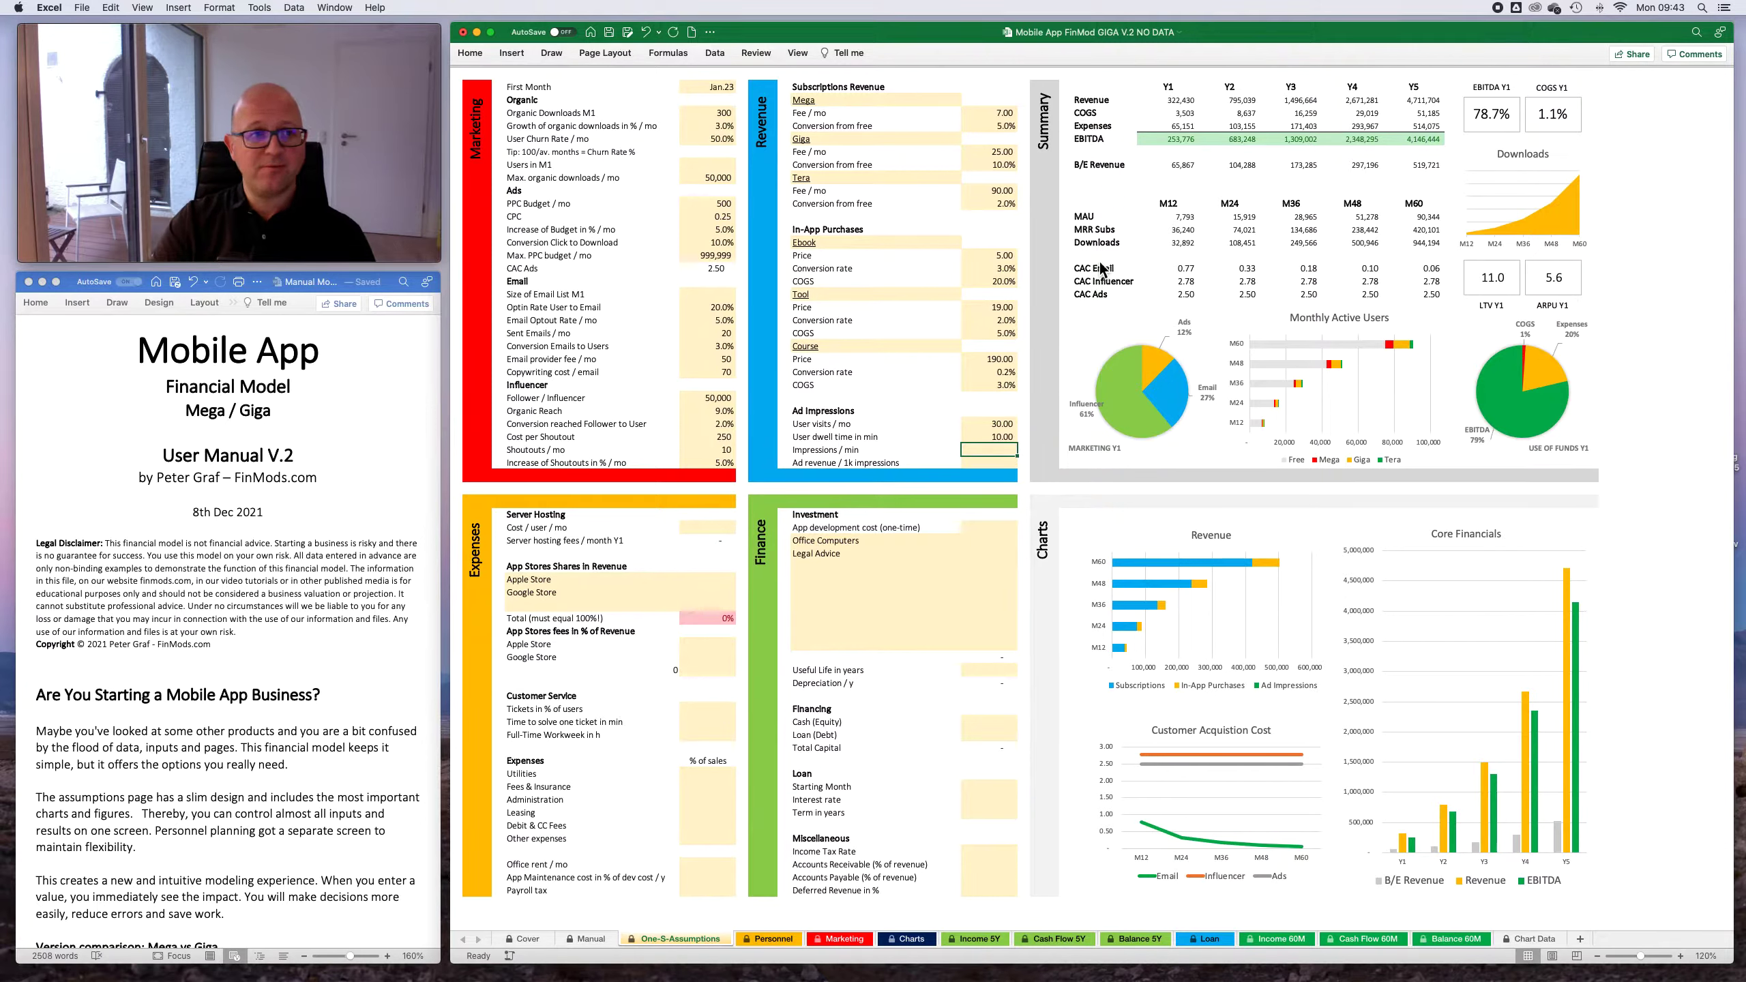
- In the Ad Impressions assumptions, set the impressions per minute to 2 and the ad revenue per 1k impressions to 2
key(Up)
key(Up)
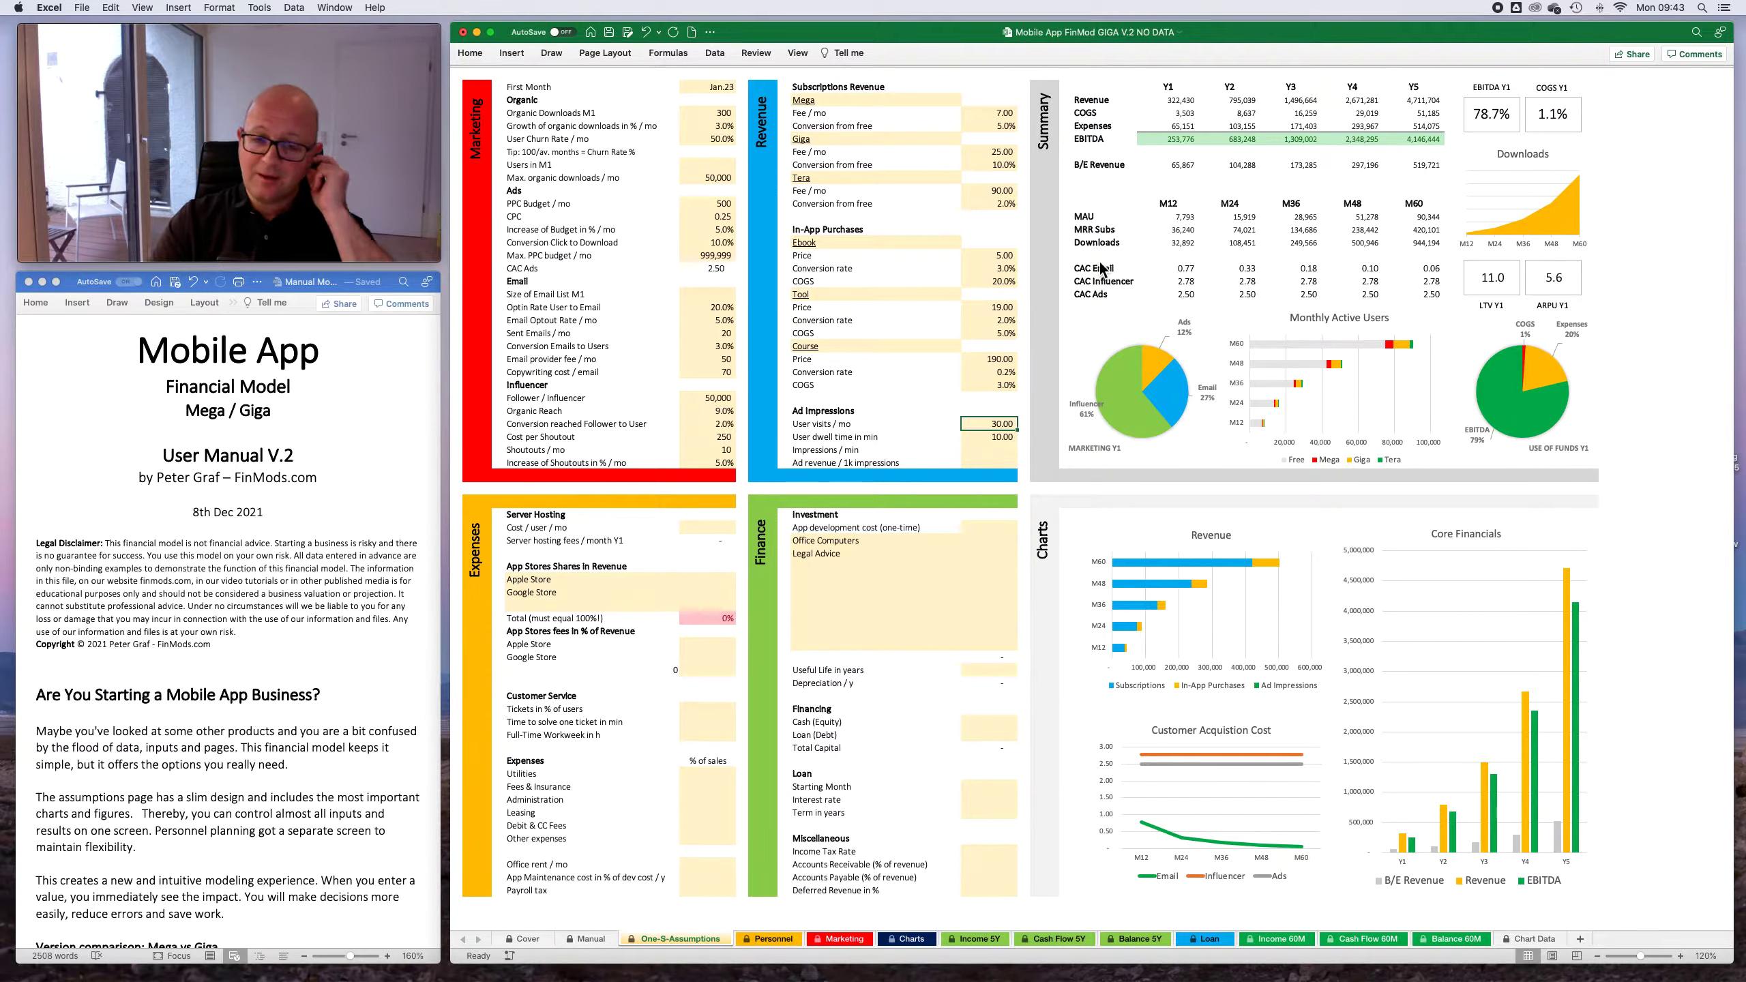
key(Down)
key(Down)
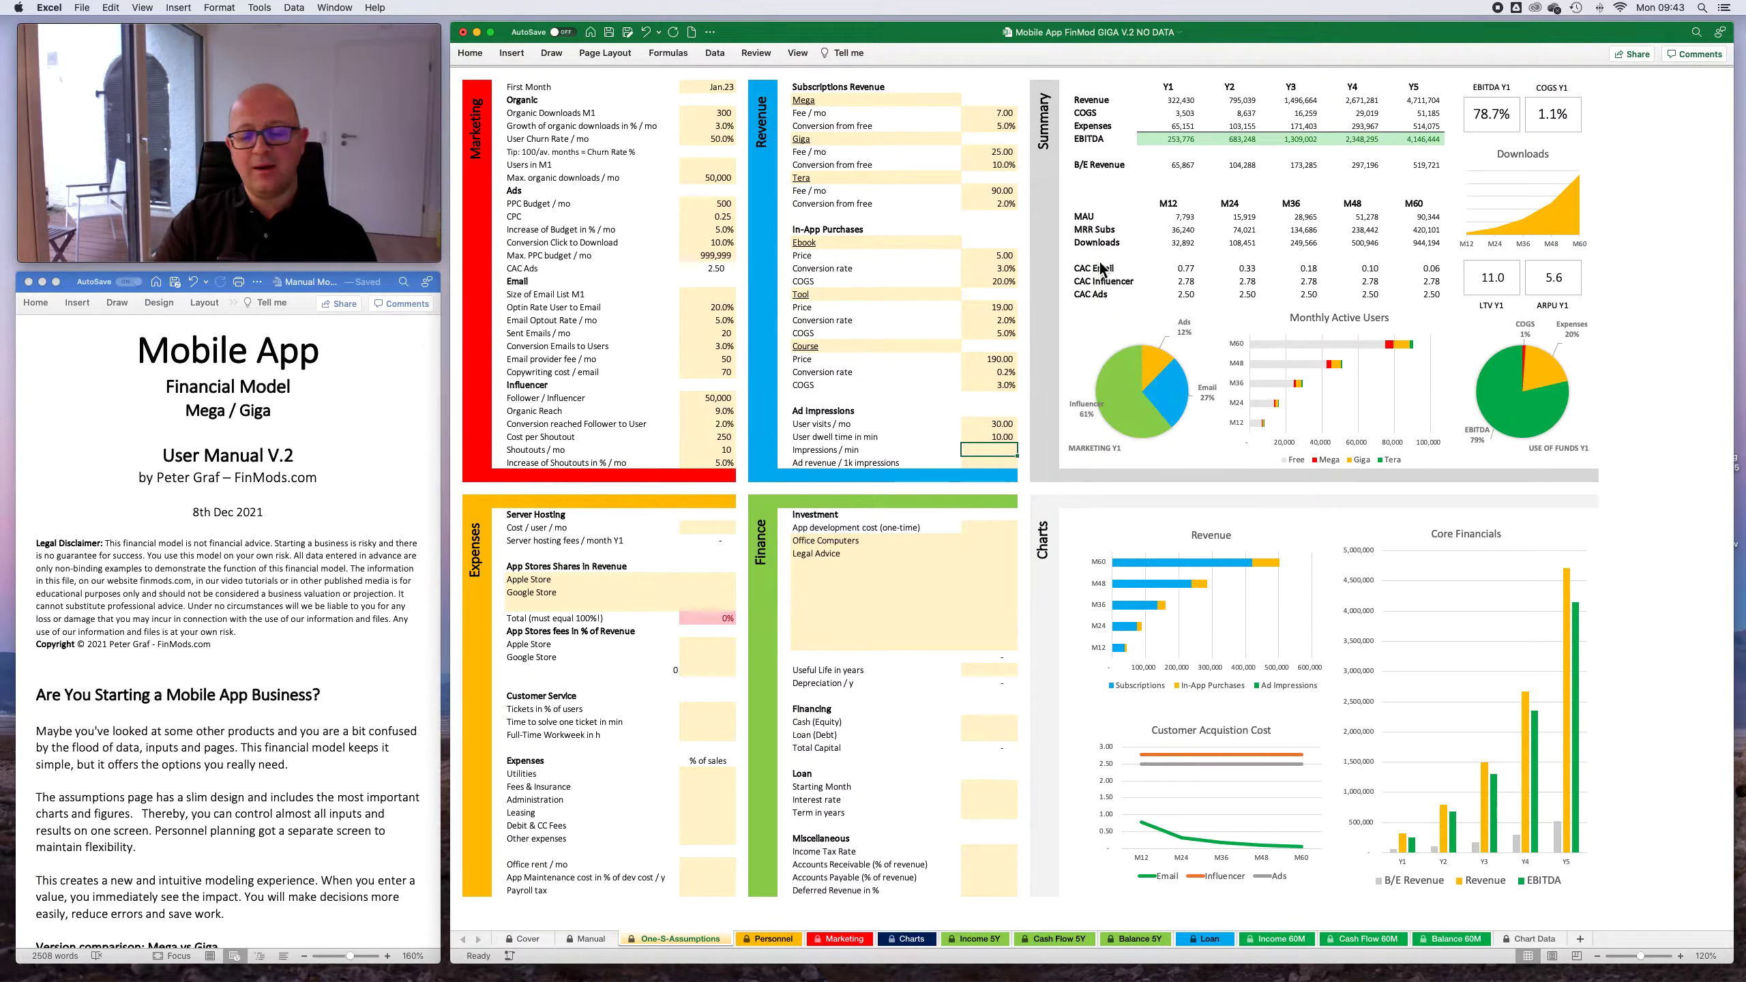
text(2)
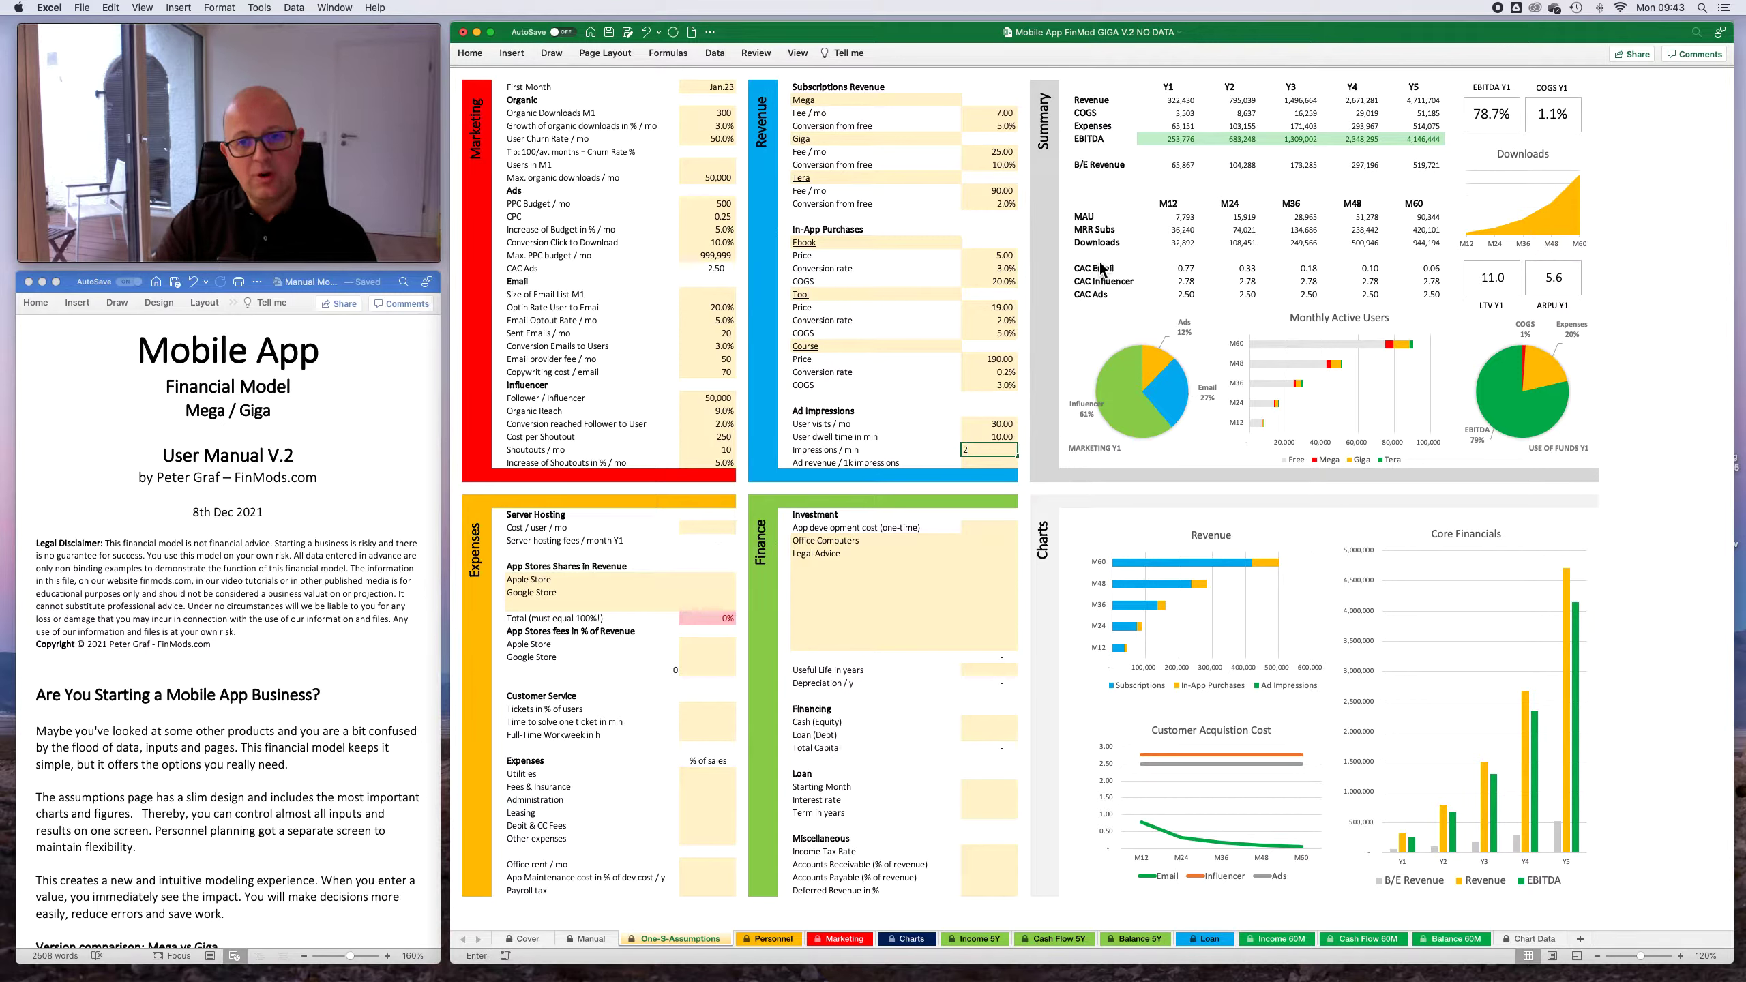
key(Return)
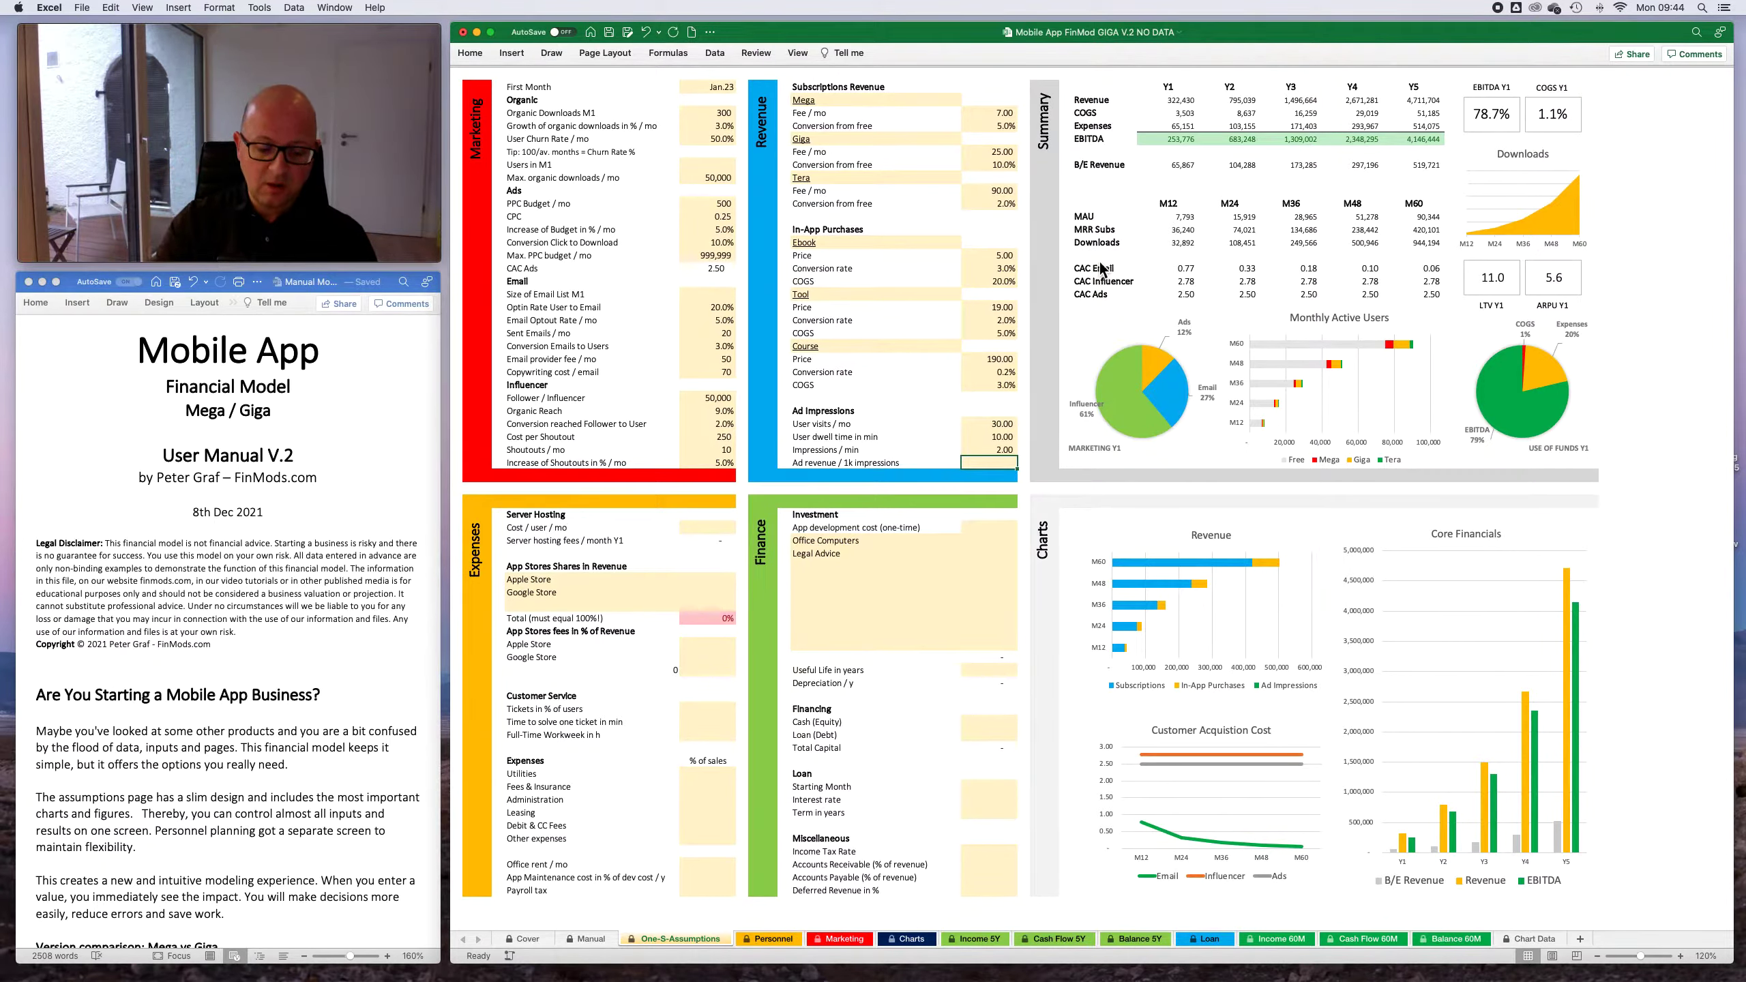
text(2)
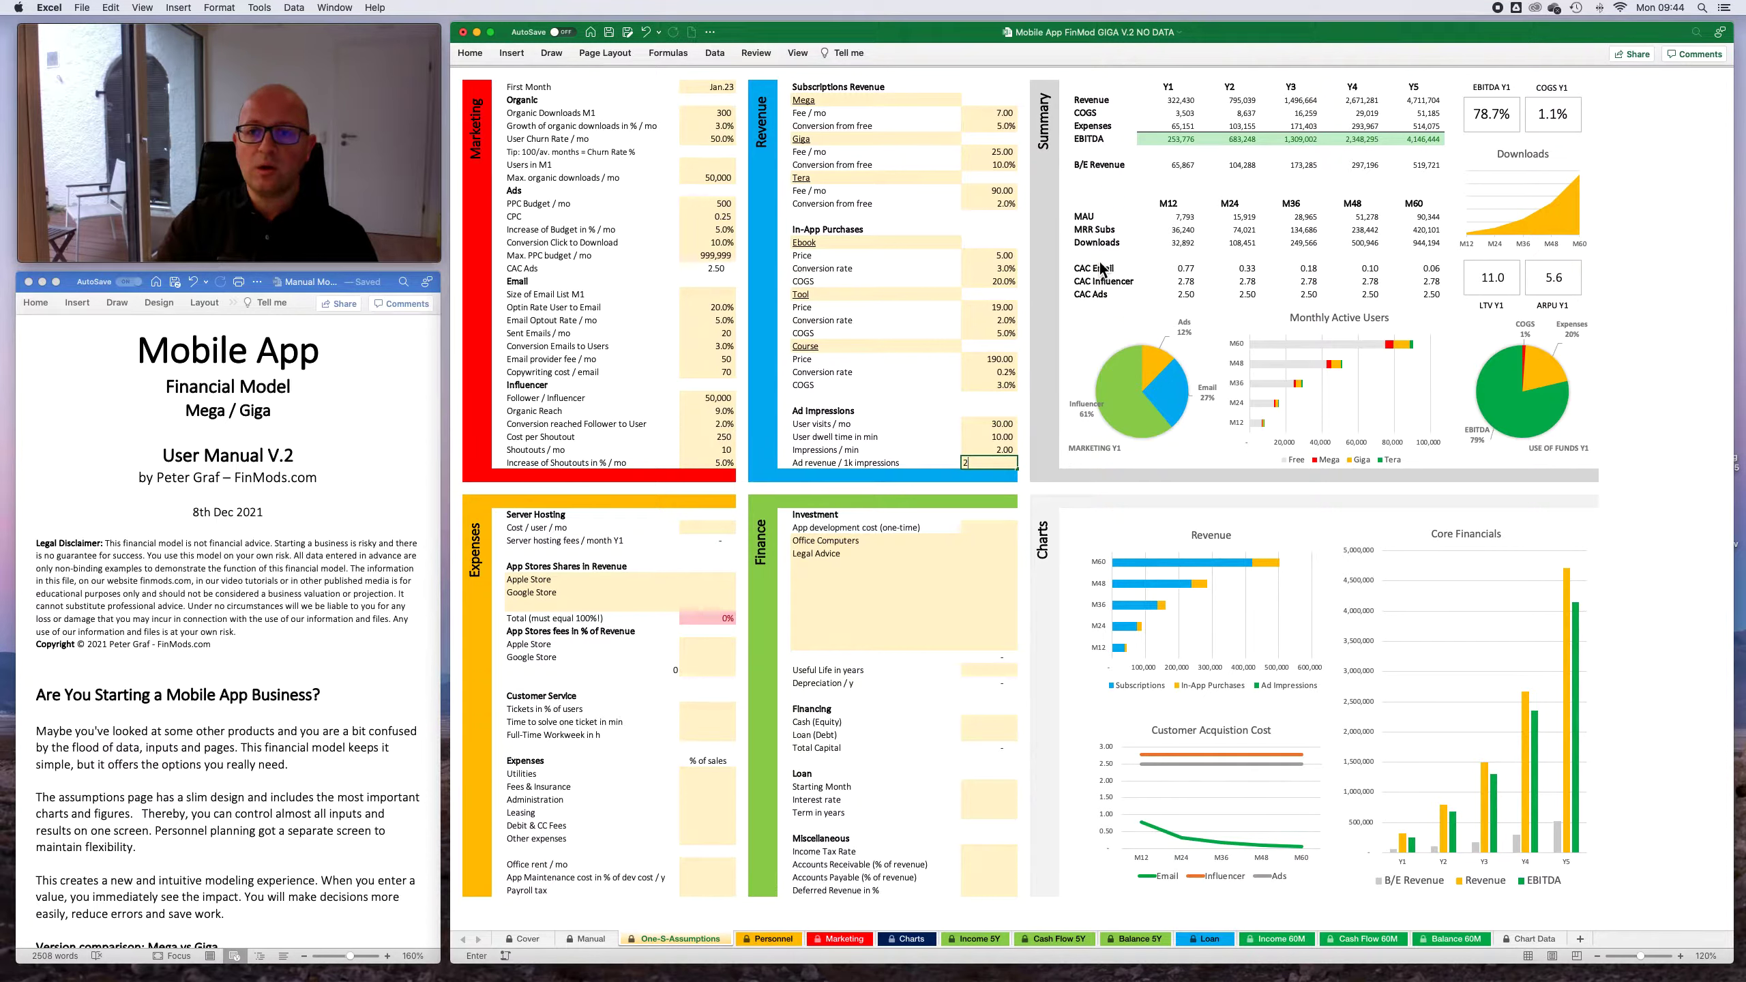
key(Up)
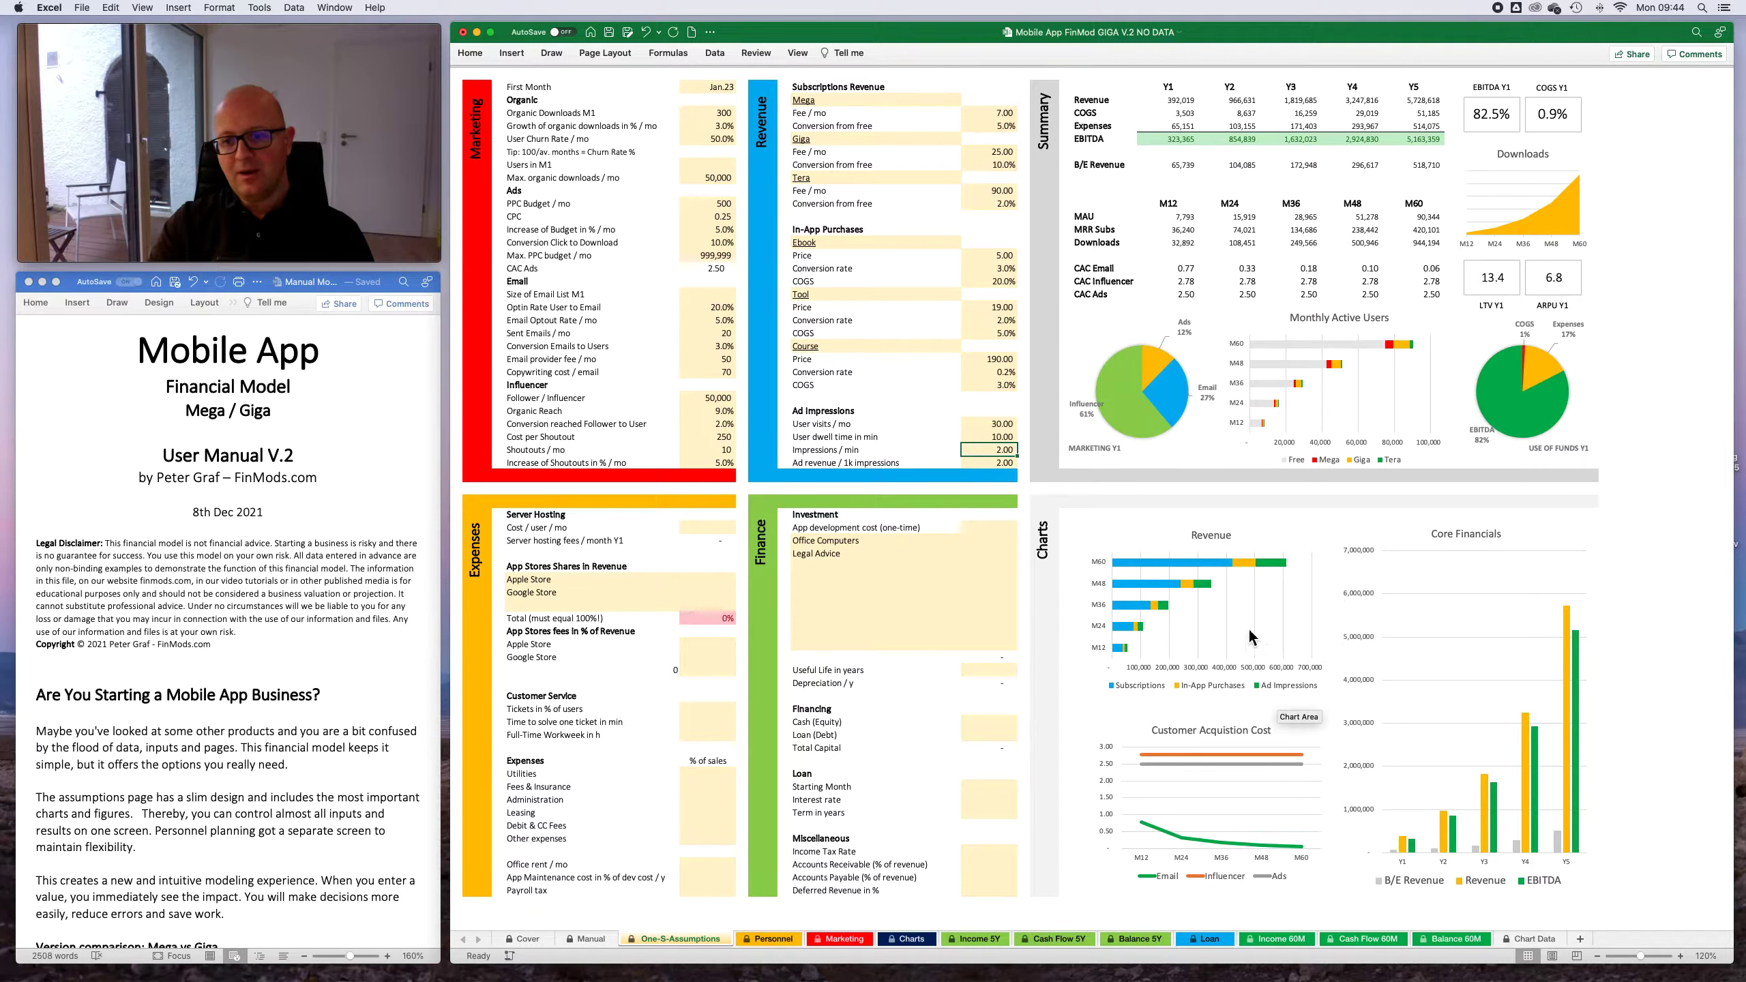
- Examine the Revenue and Core Financials charts and the Influencer series in the Customer Acquisition Cost chart
mouse_move(1198, 567)
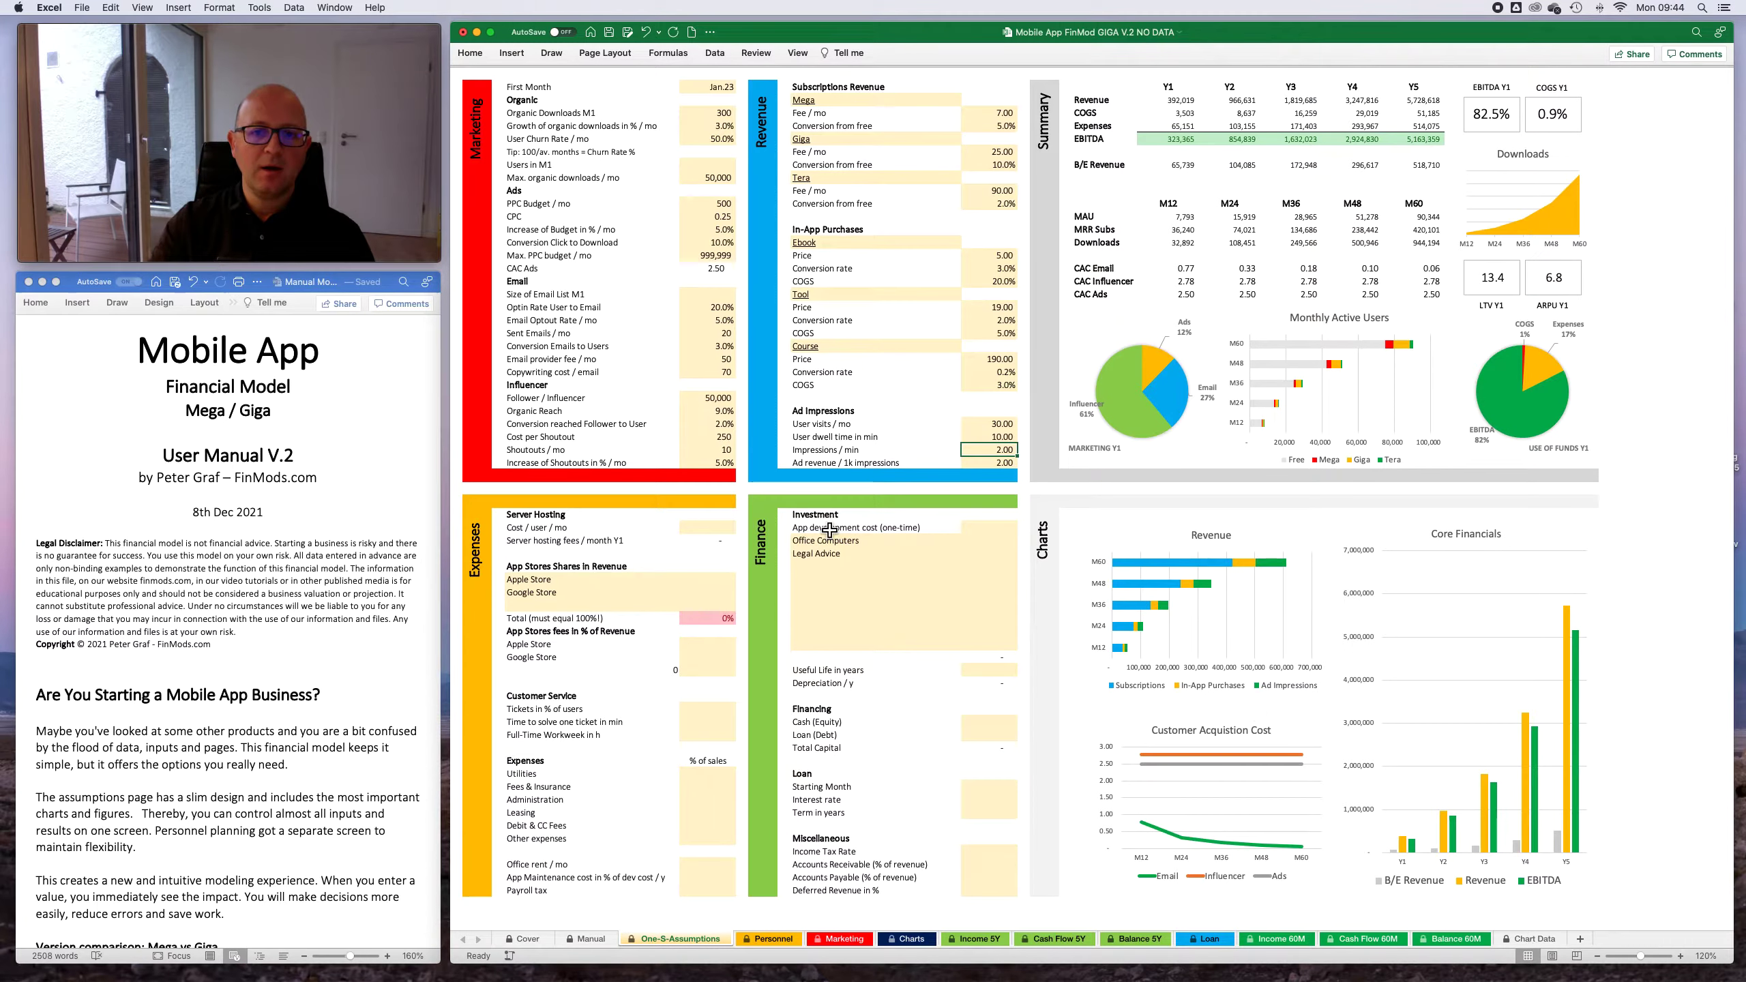
scroll(681, 610, down, 3)
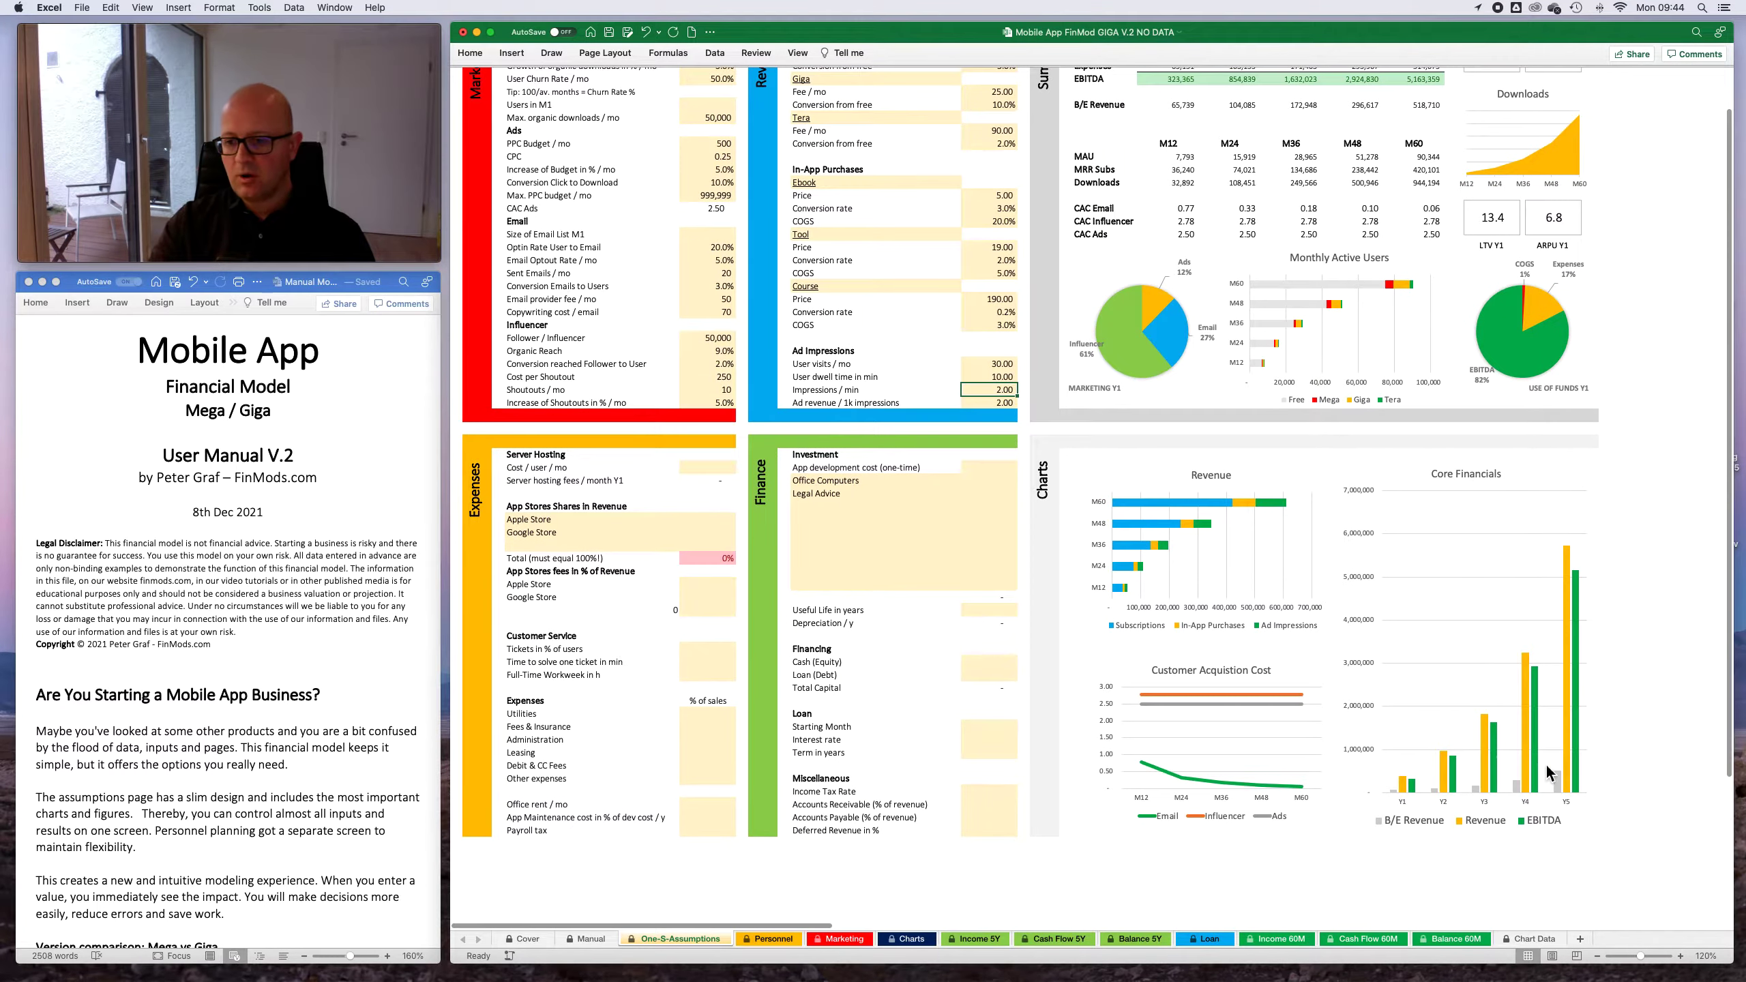
scroll(1576, 650, up, 3)
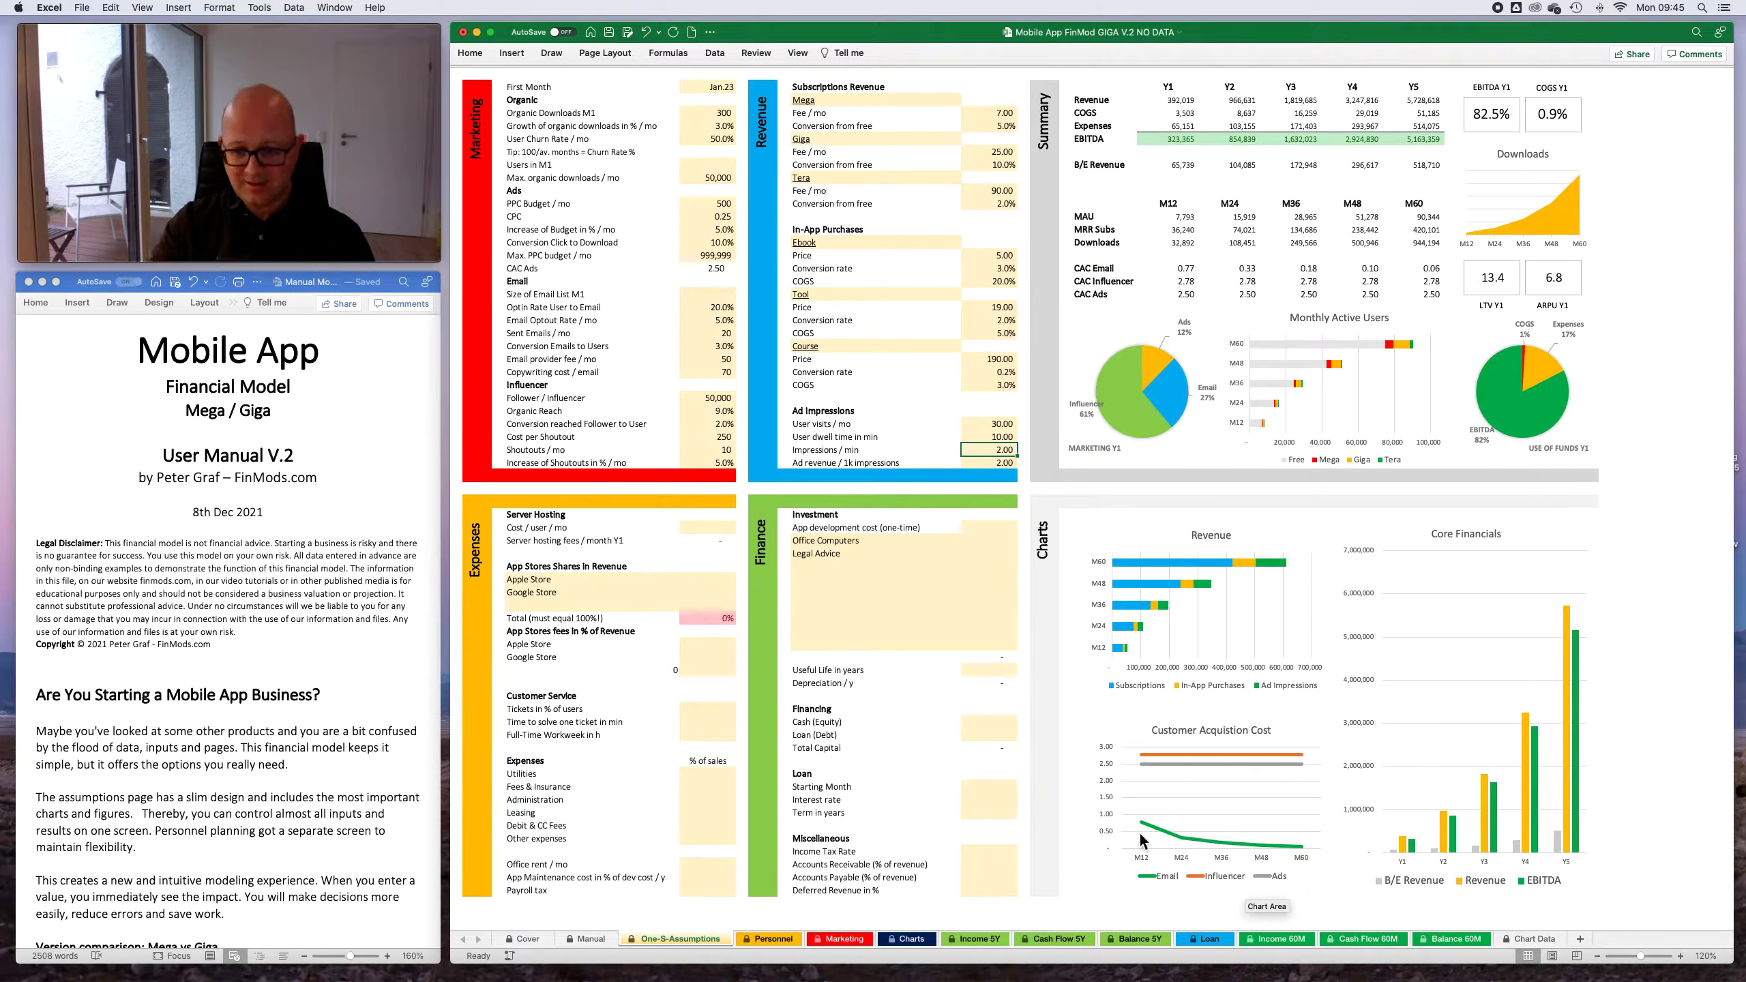
mouse_move(1190, 753)
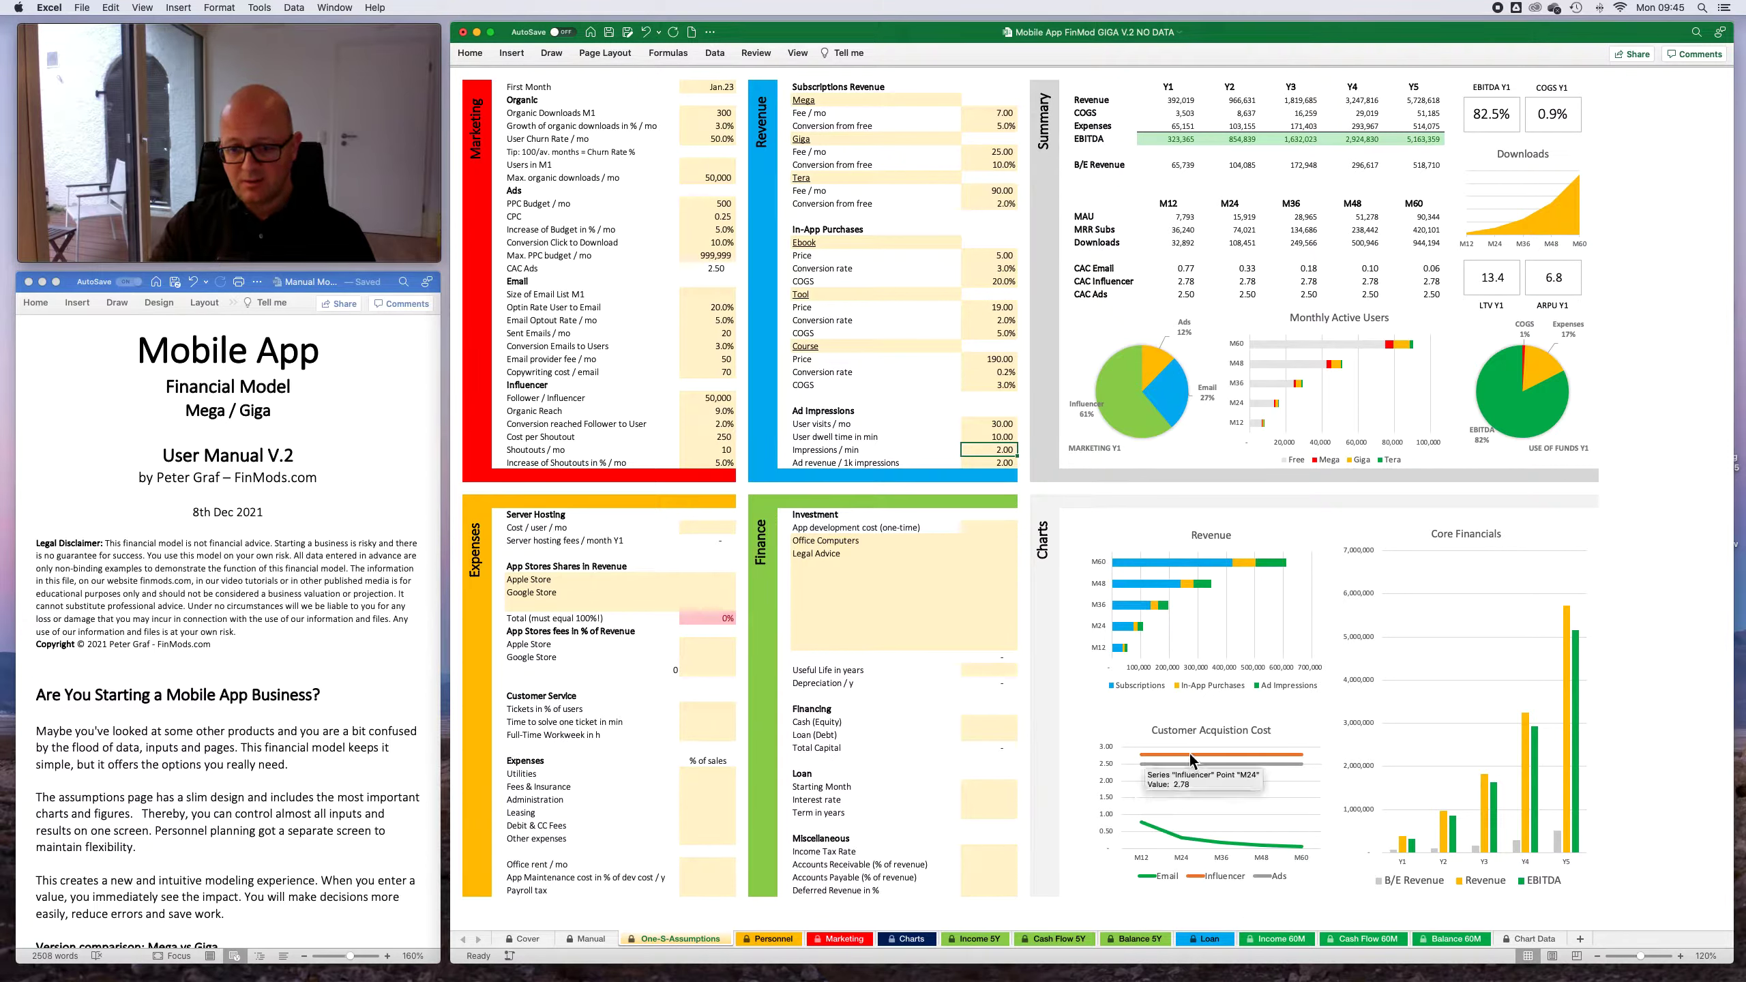
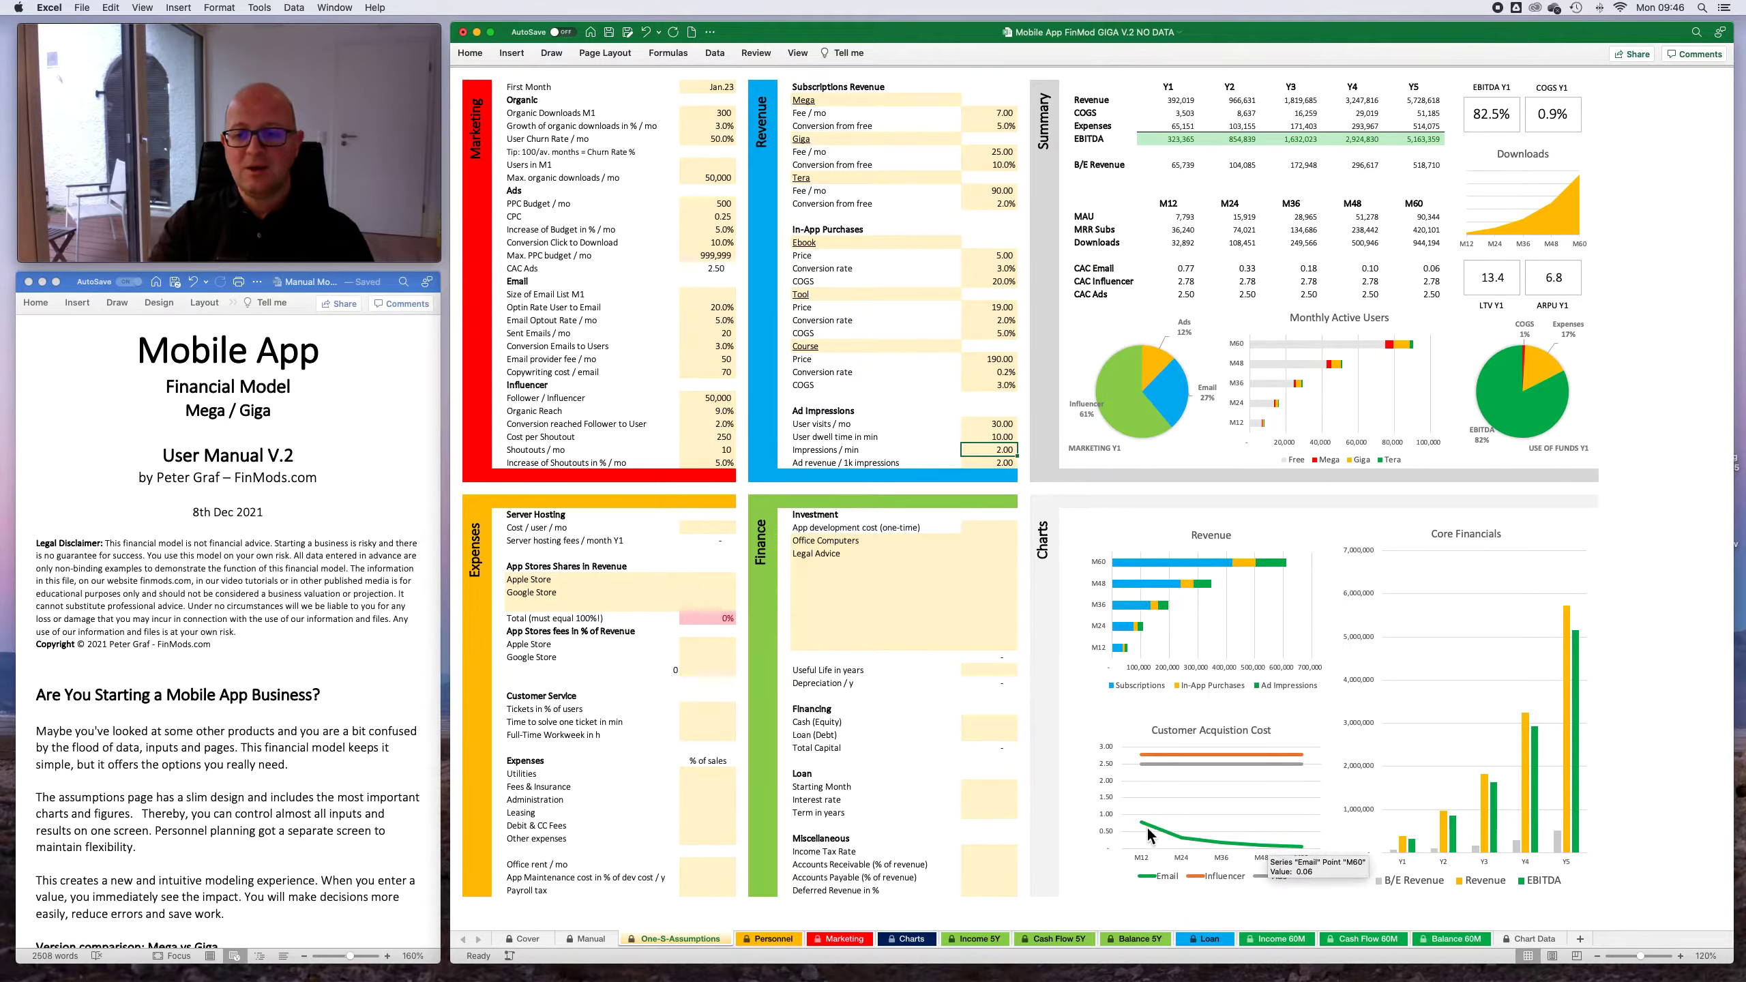
- Try a server hosting cost of 0.07 per user per month in Expenses, and clear that value again
mouse_move(1146, 832)
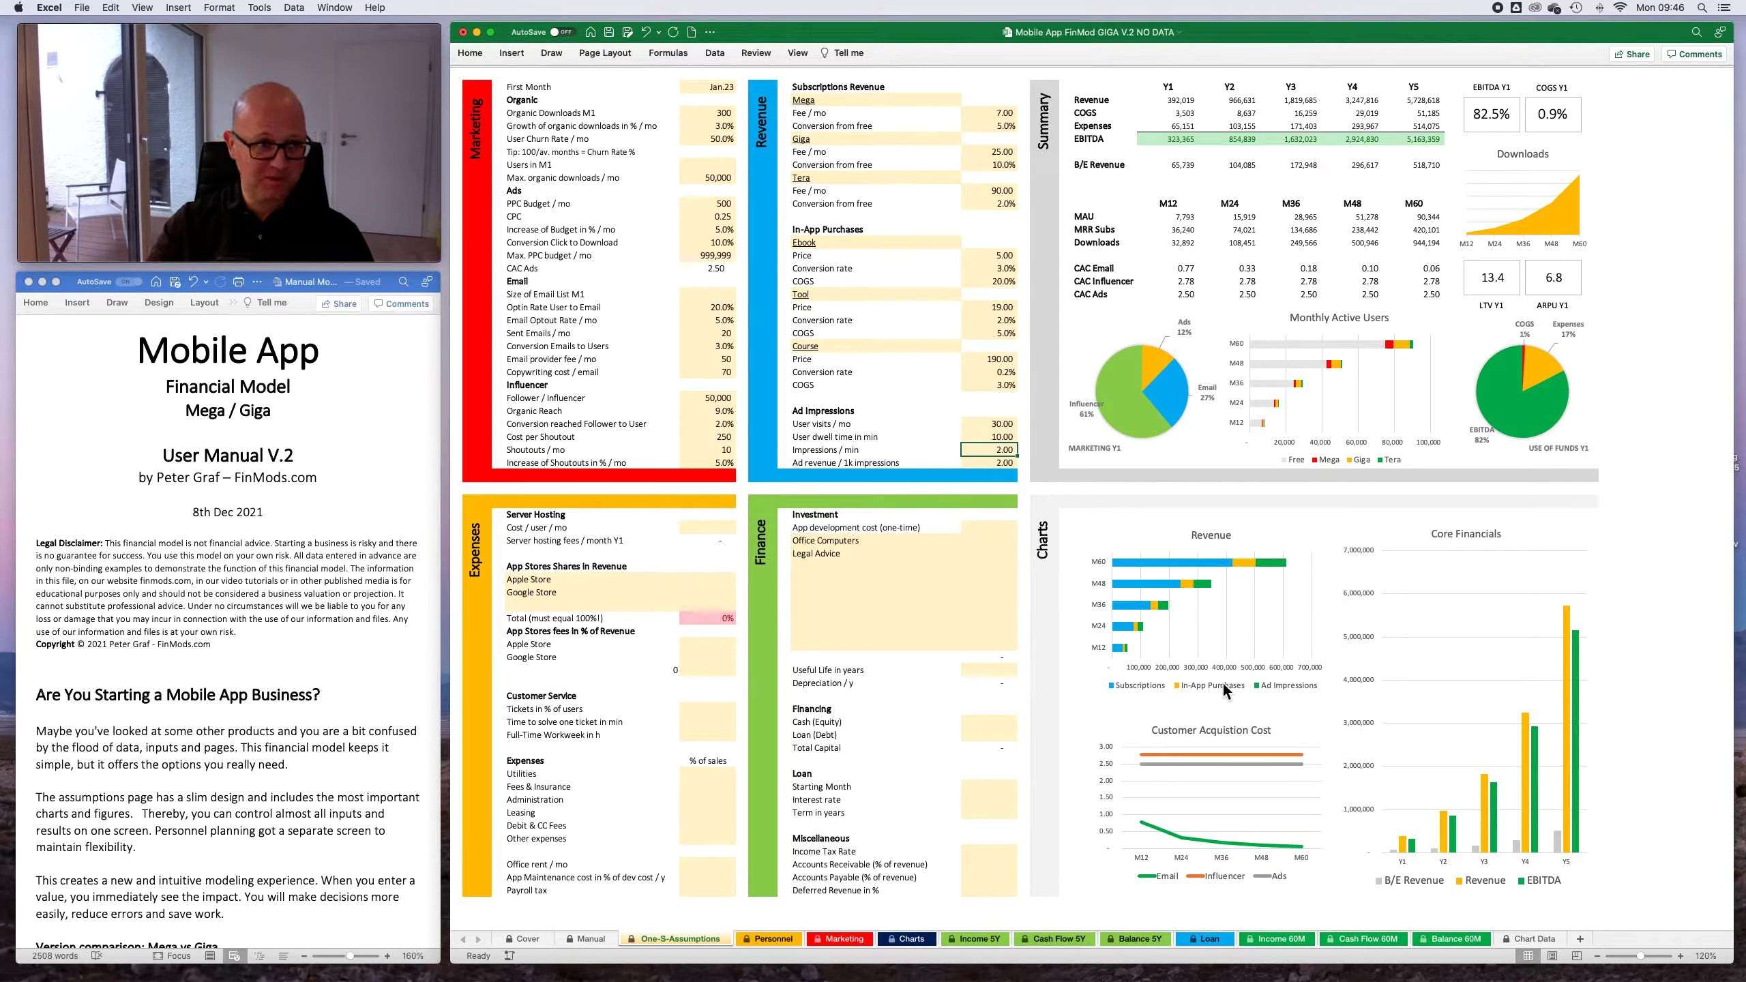
mouse_move(1272, 772)
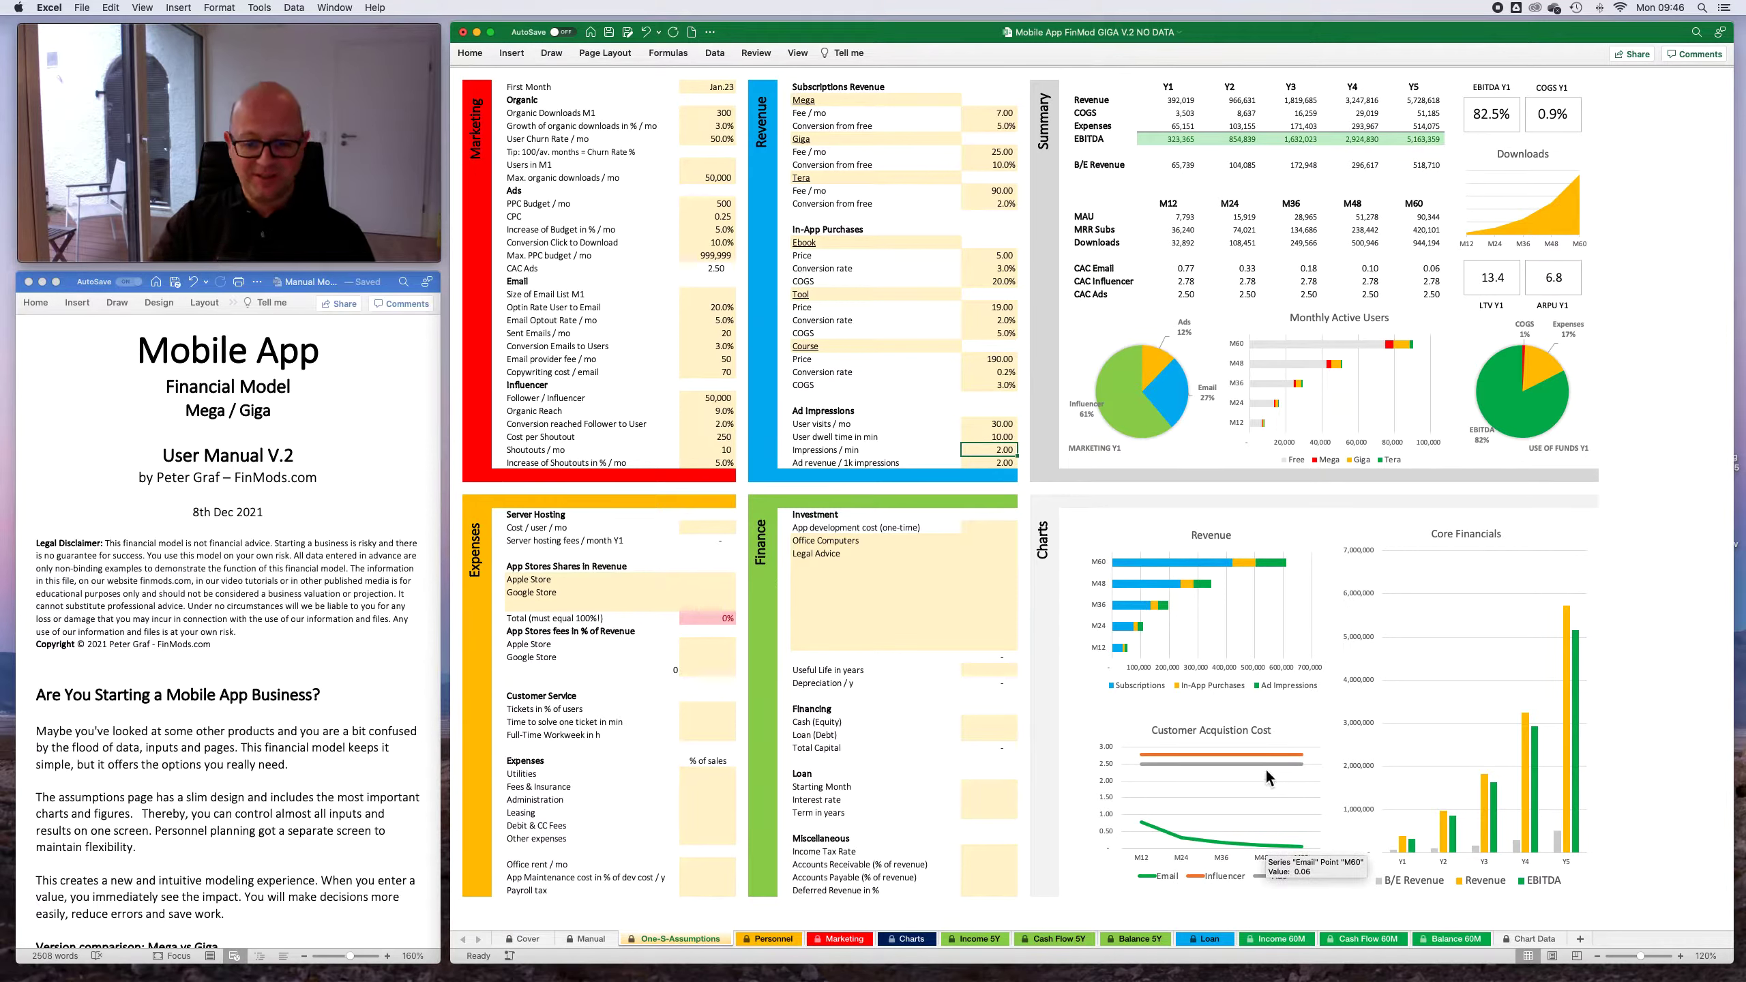
click(709, 528)
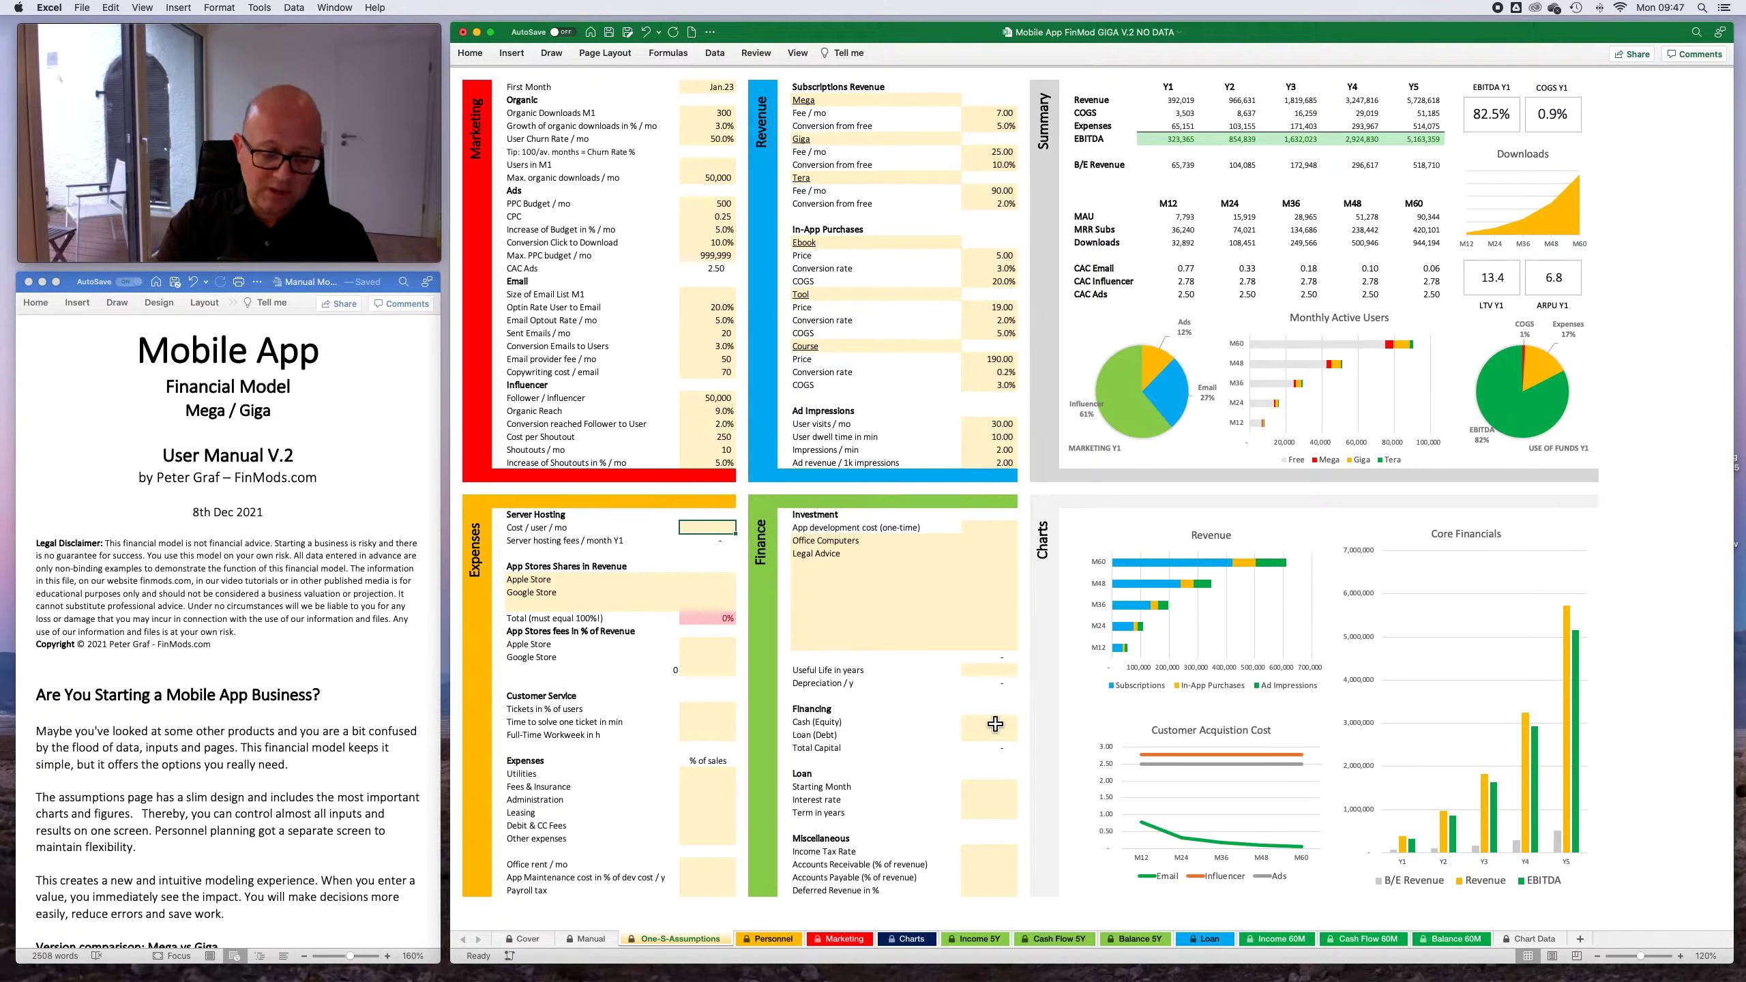
text(0.07)
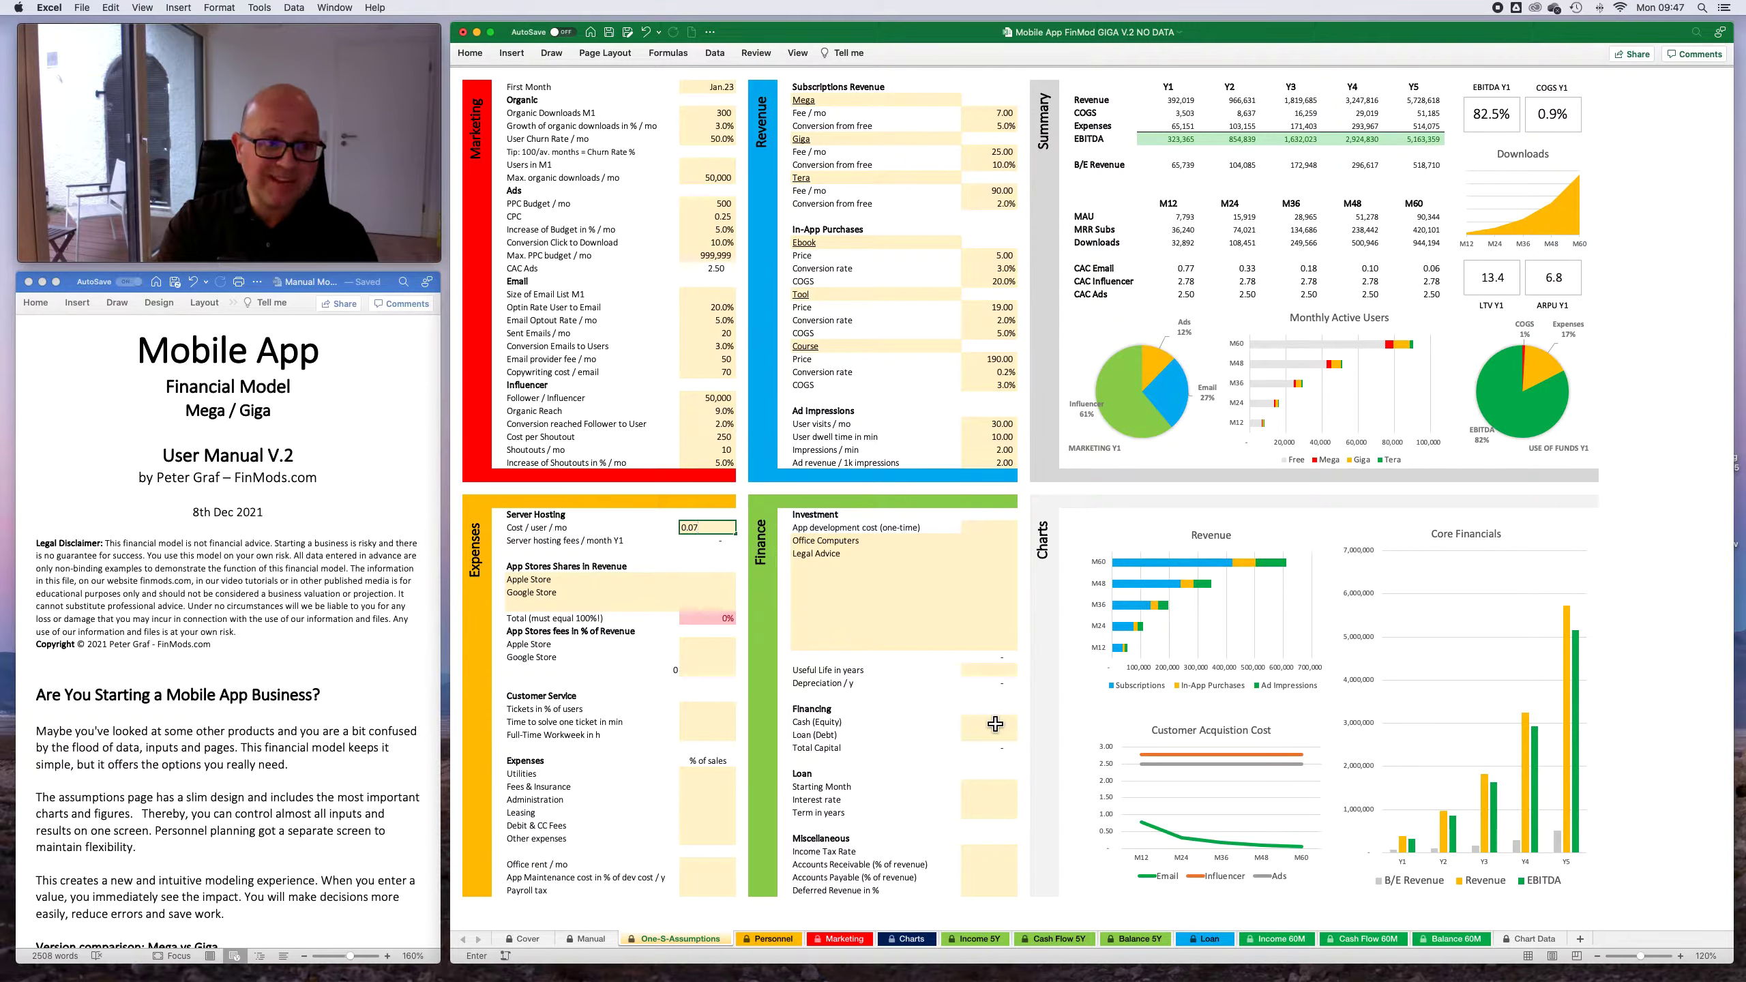
key(Return)
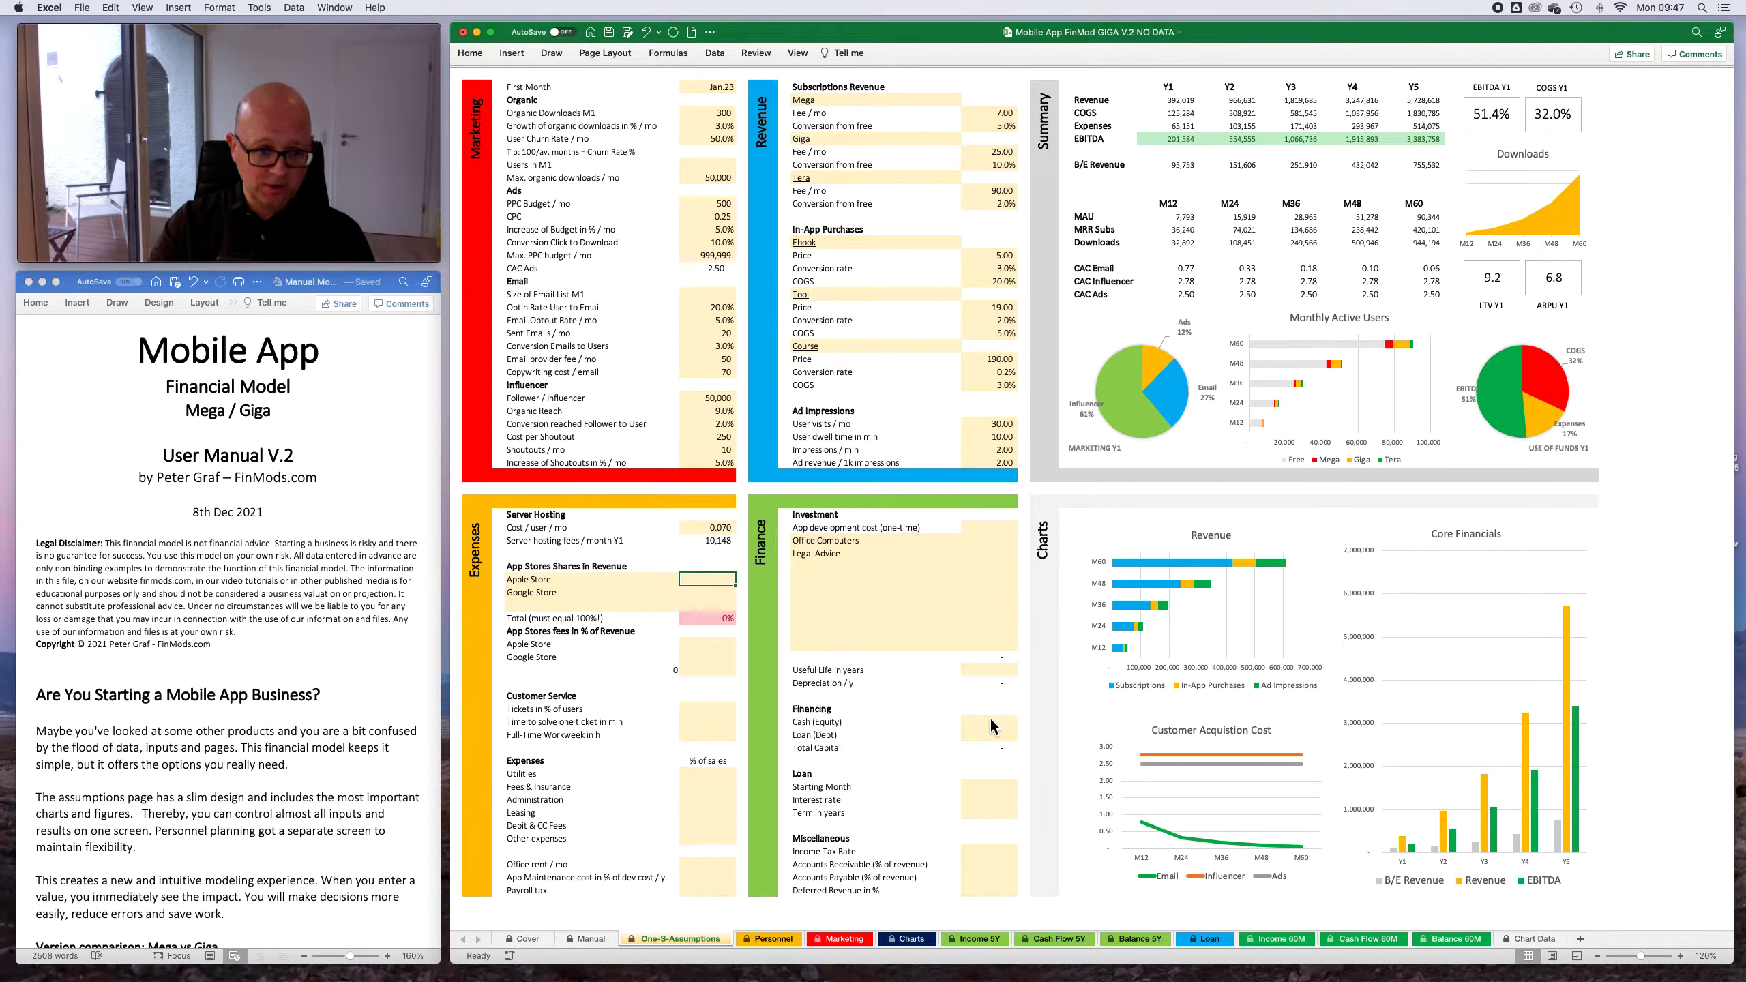
key(Up)
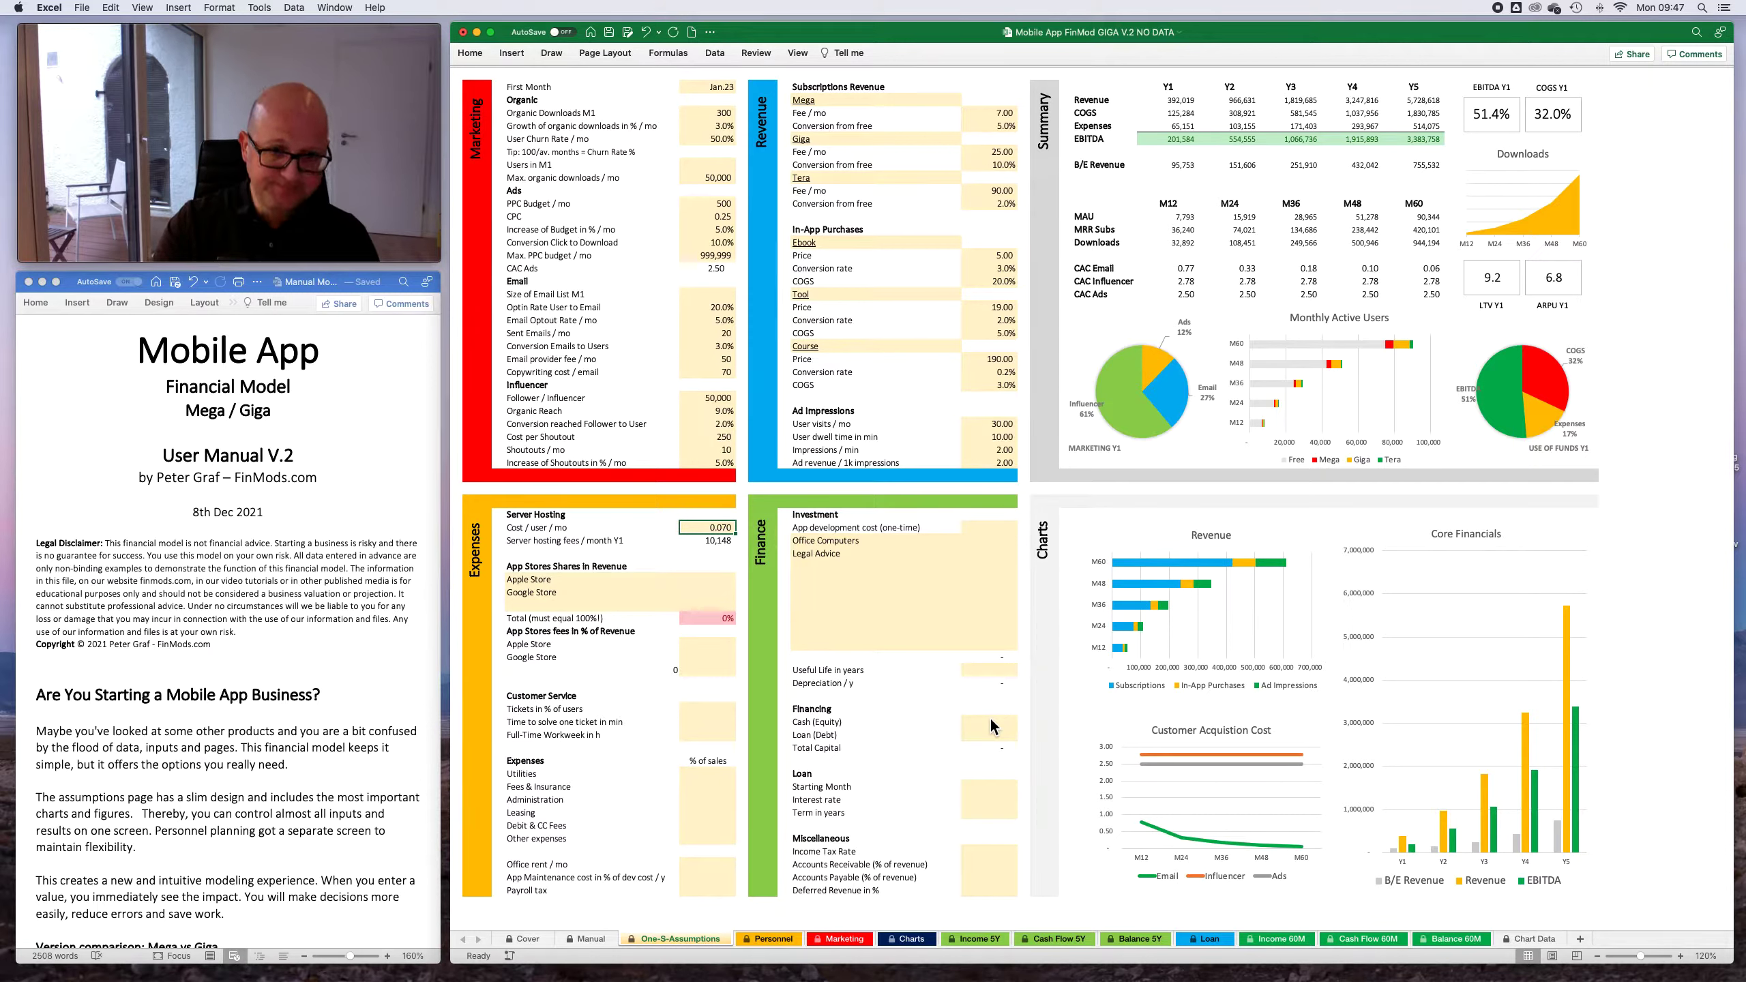
key(Delete)
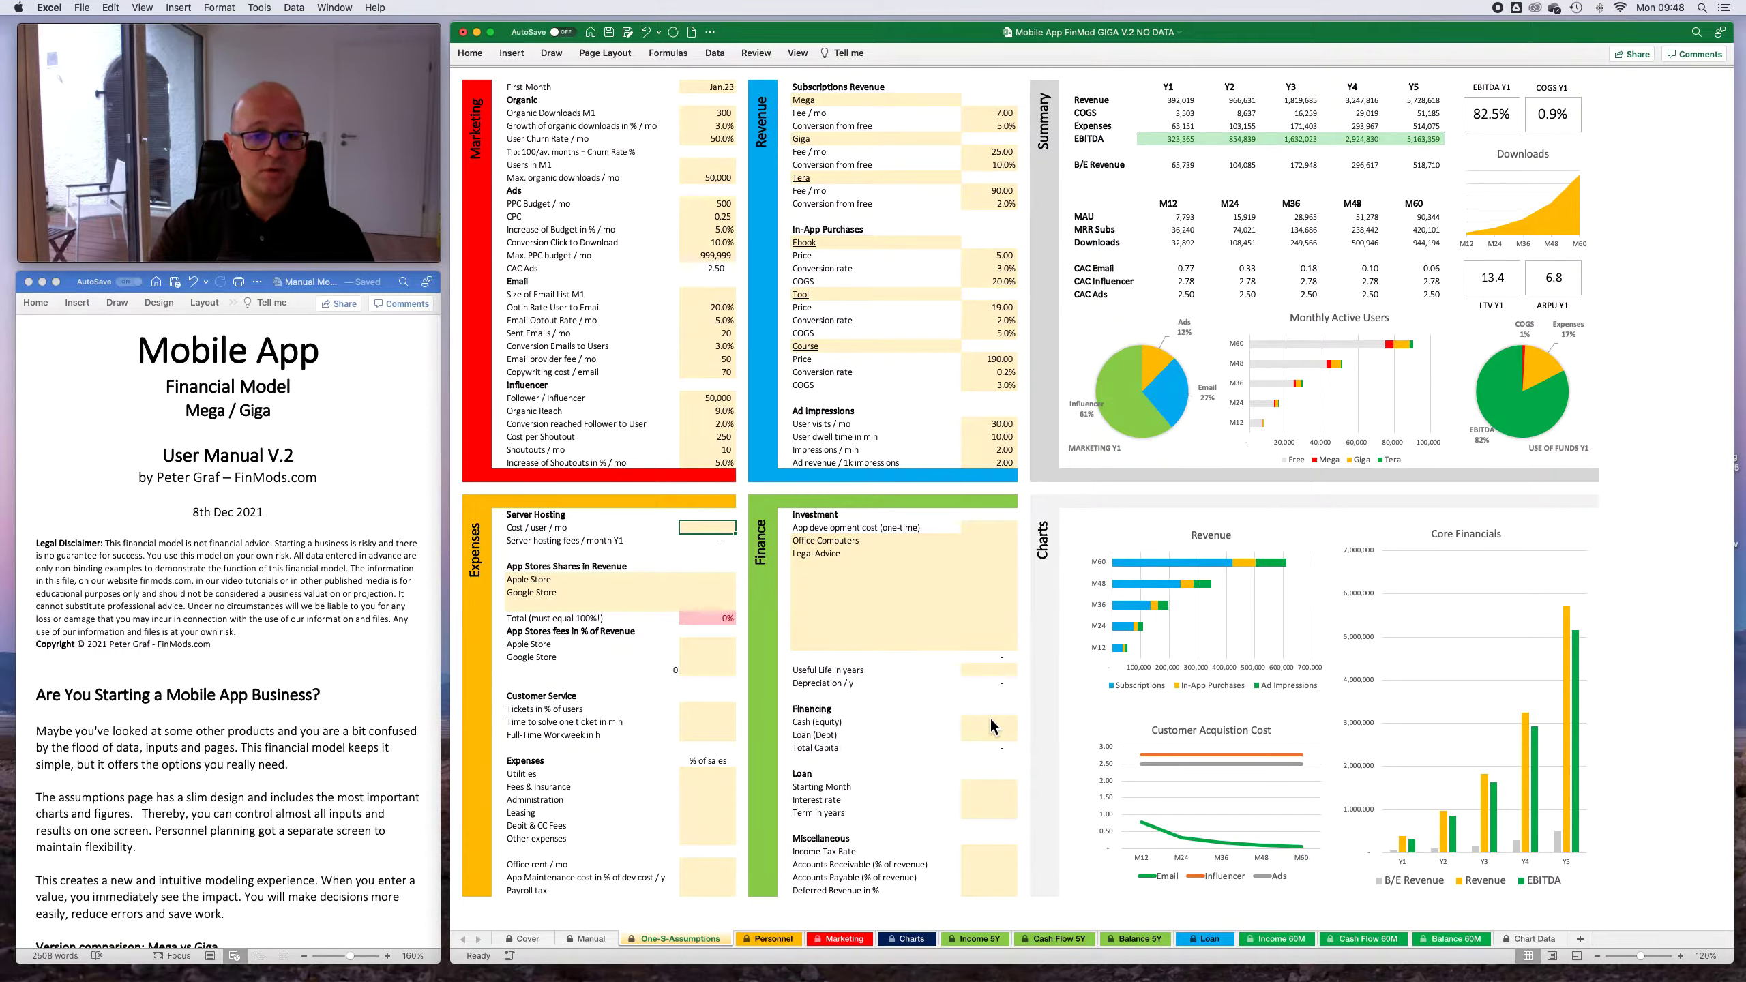
key(Return)
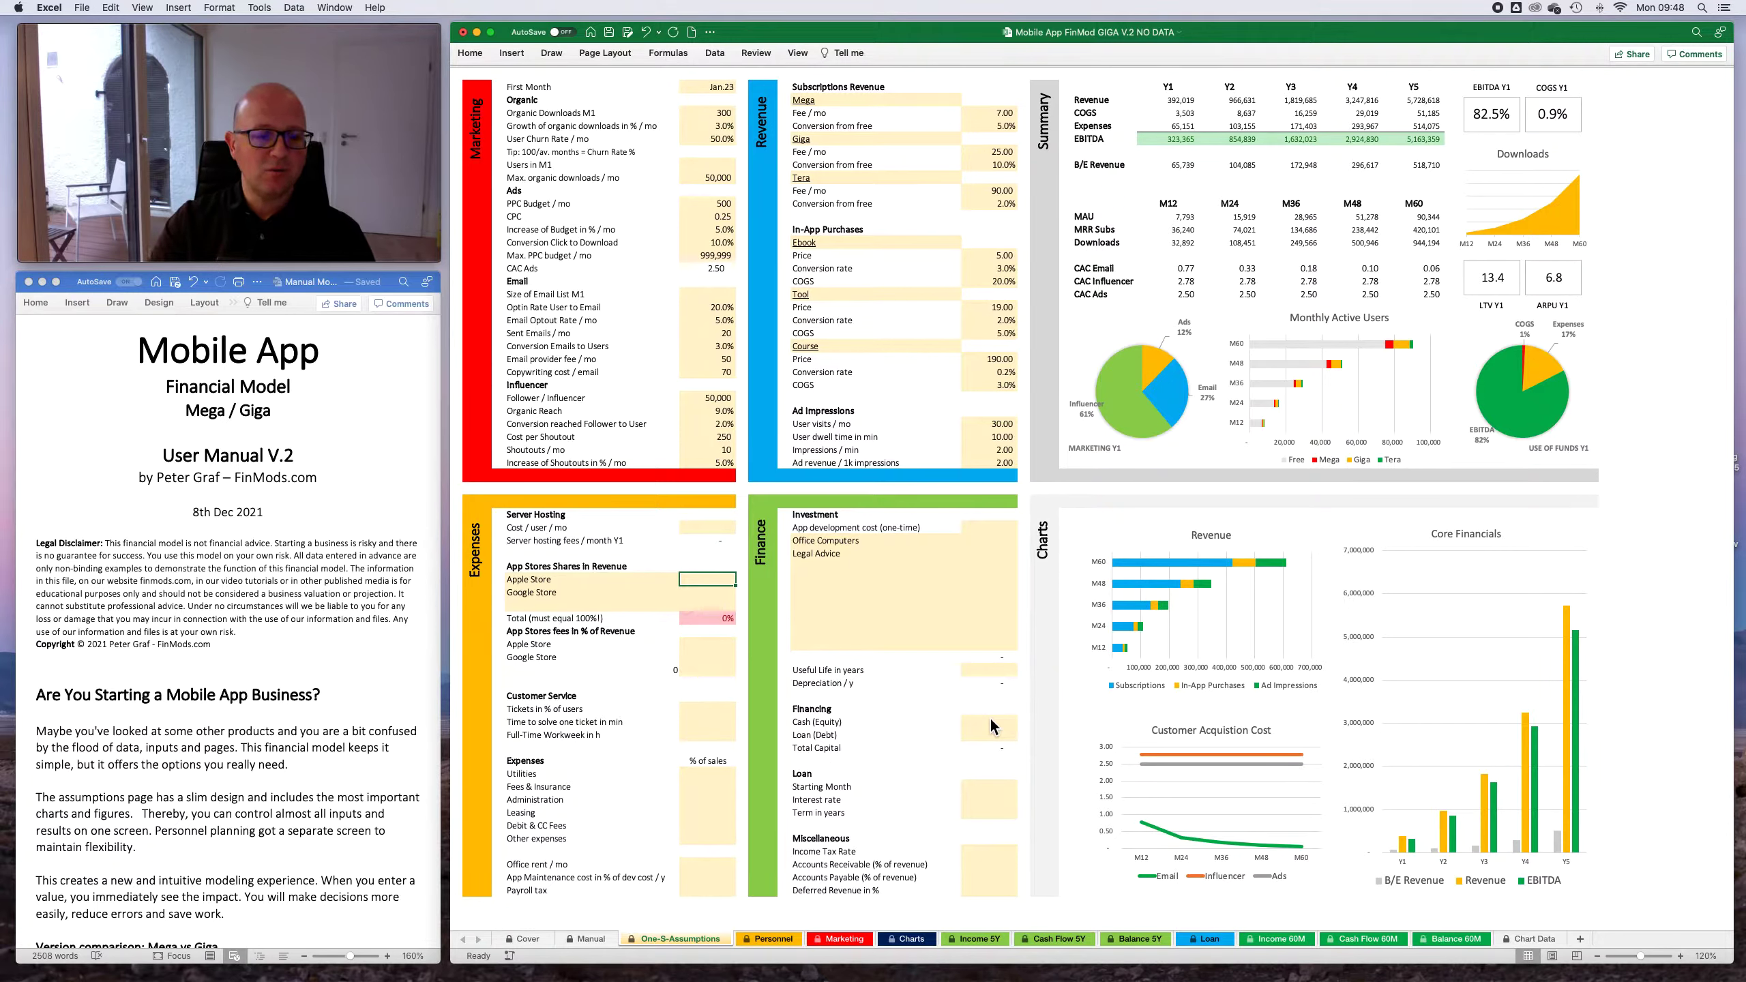
- In the App Stores Shares in Revenue section, set the Google Store to 90% and the Apple Store to 10%
key(Down)
text(90)
key(Up)
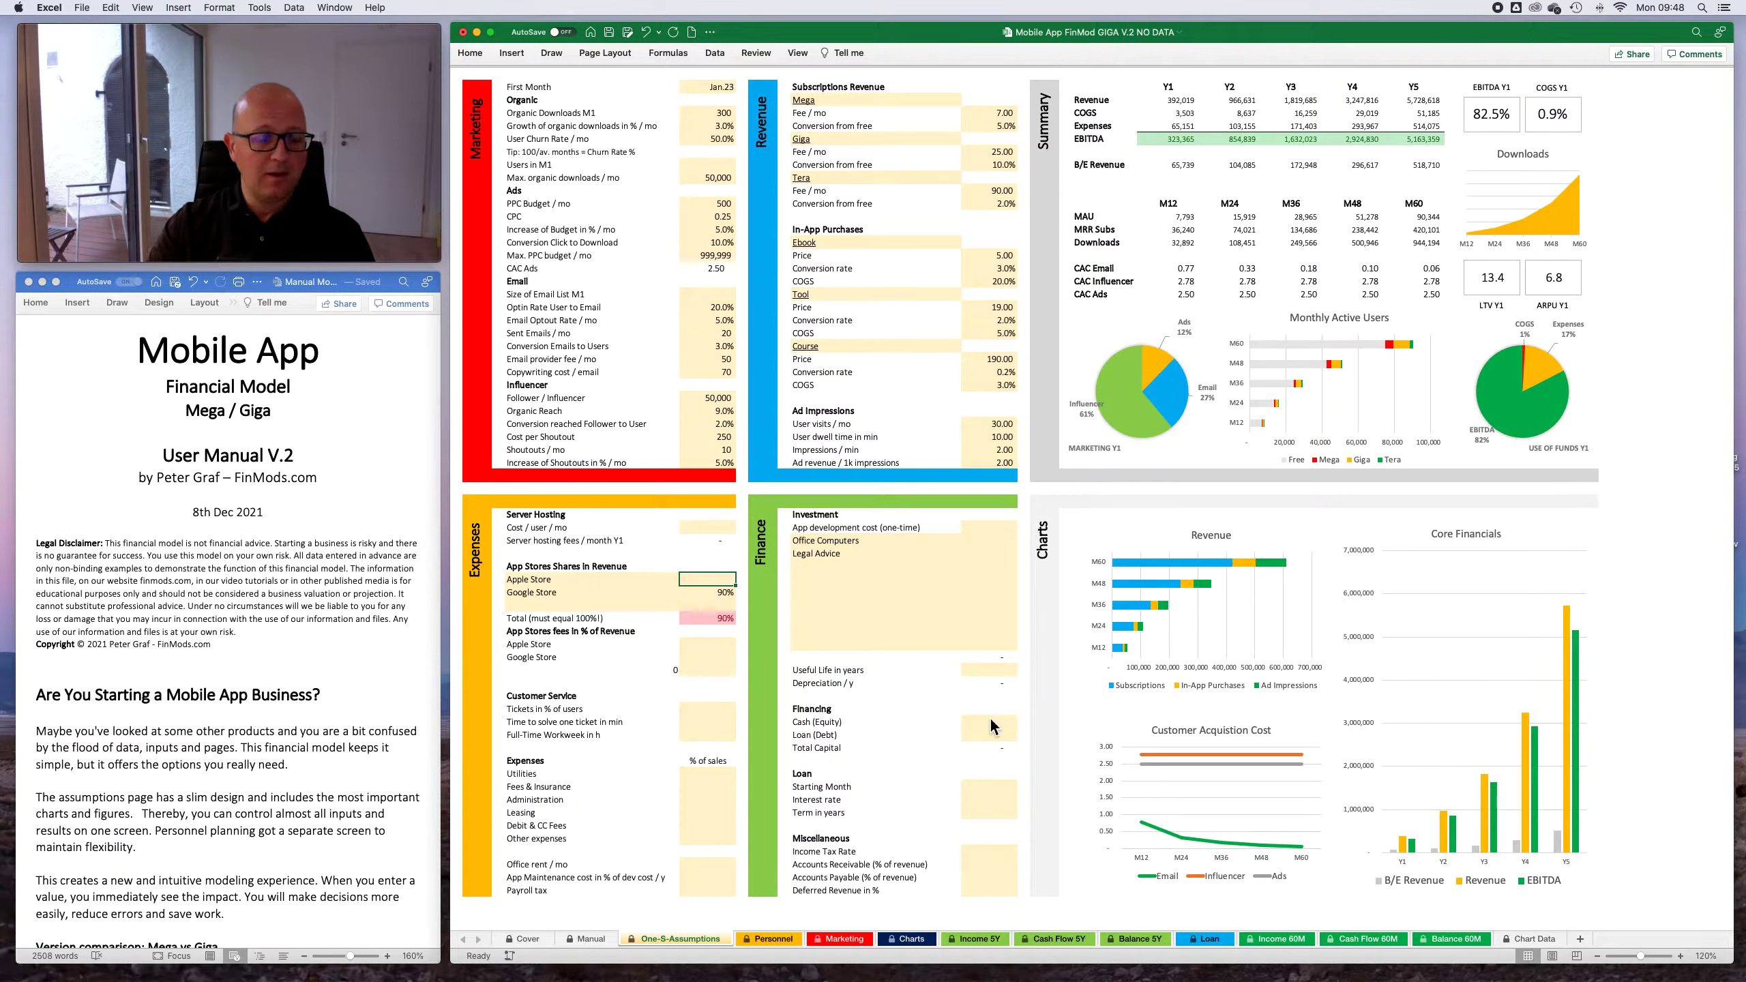
text(10)
key(Return)
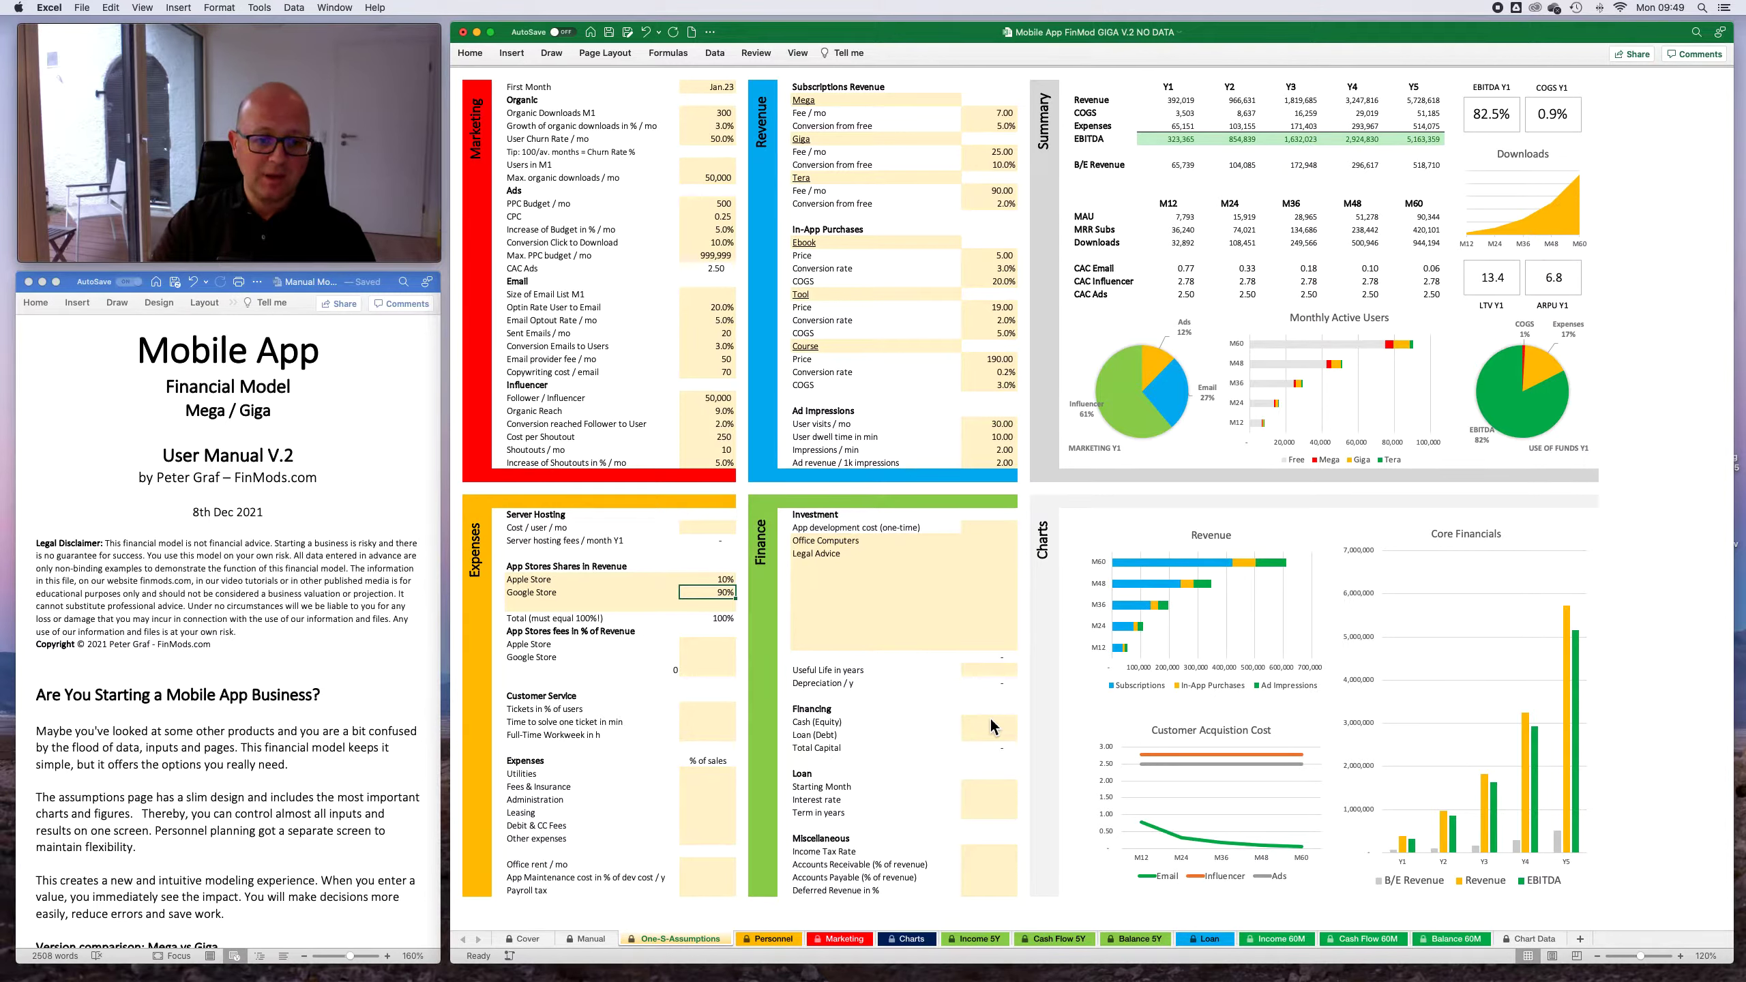
key(Return)
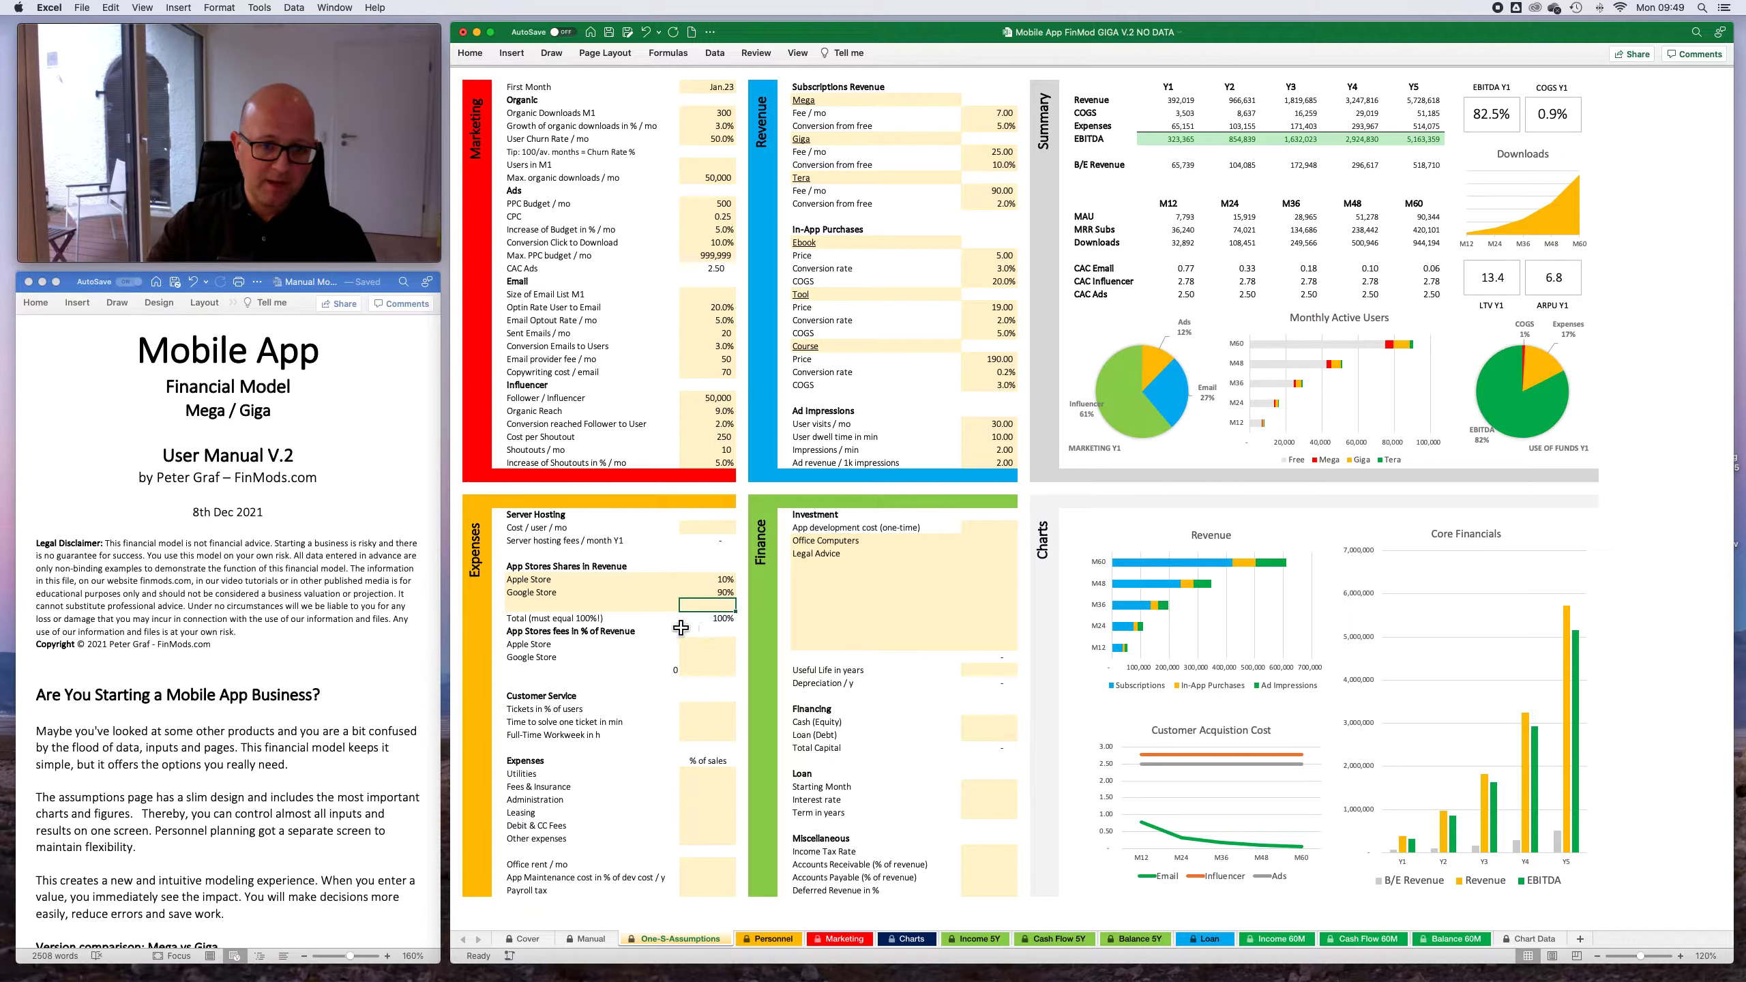
- Try app store revenue shares of 20% for the Apple Store and 100% for the Google Store
click(718, 582)
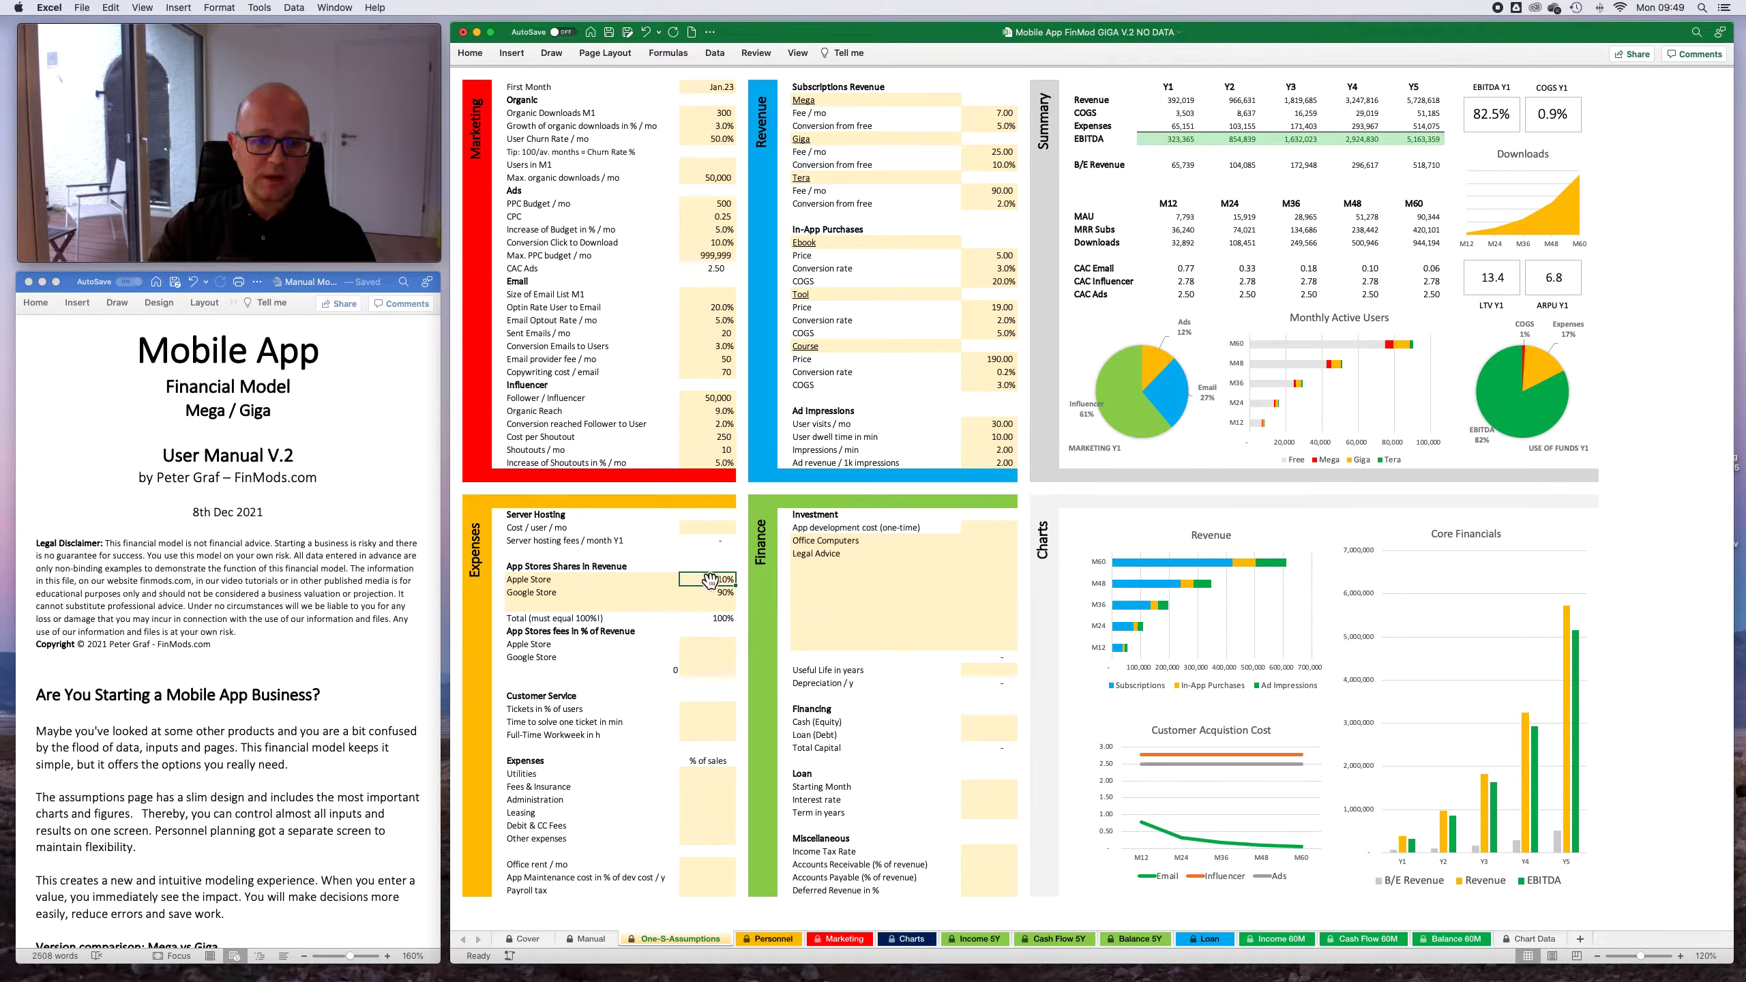
text(20)
key(Return)
key(BackSpace)
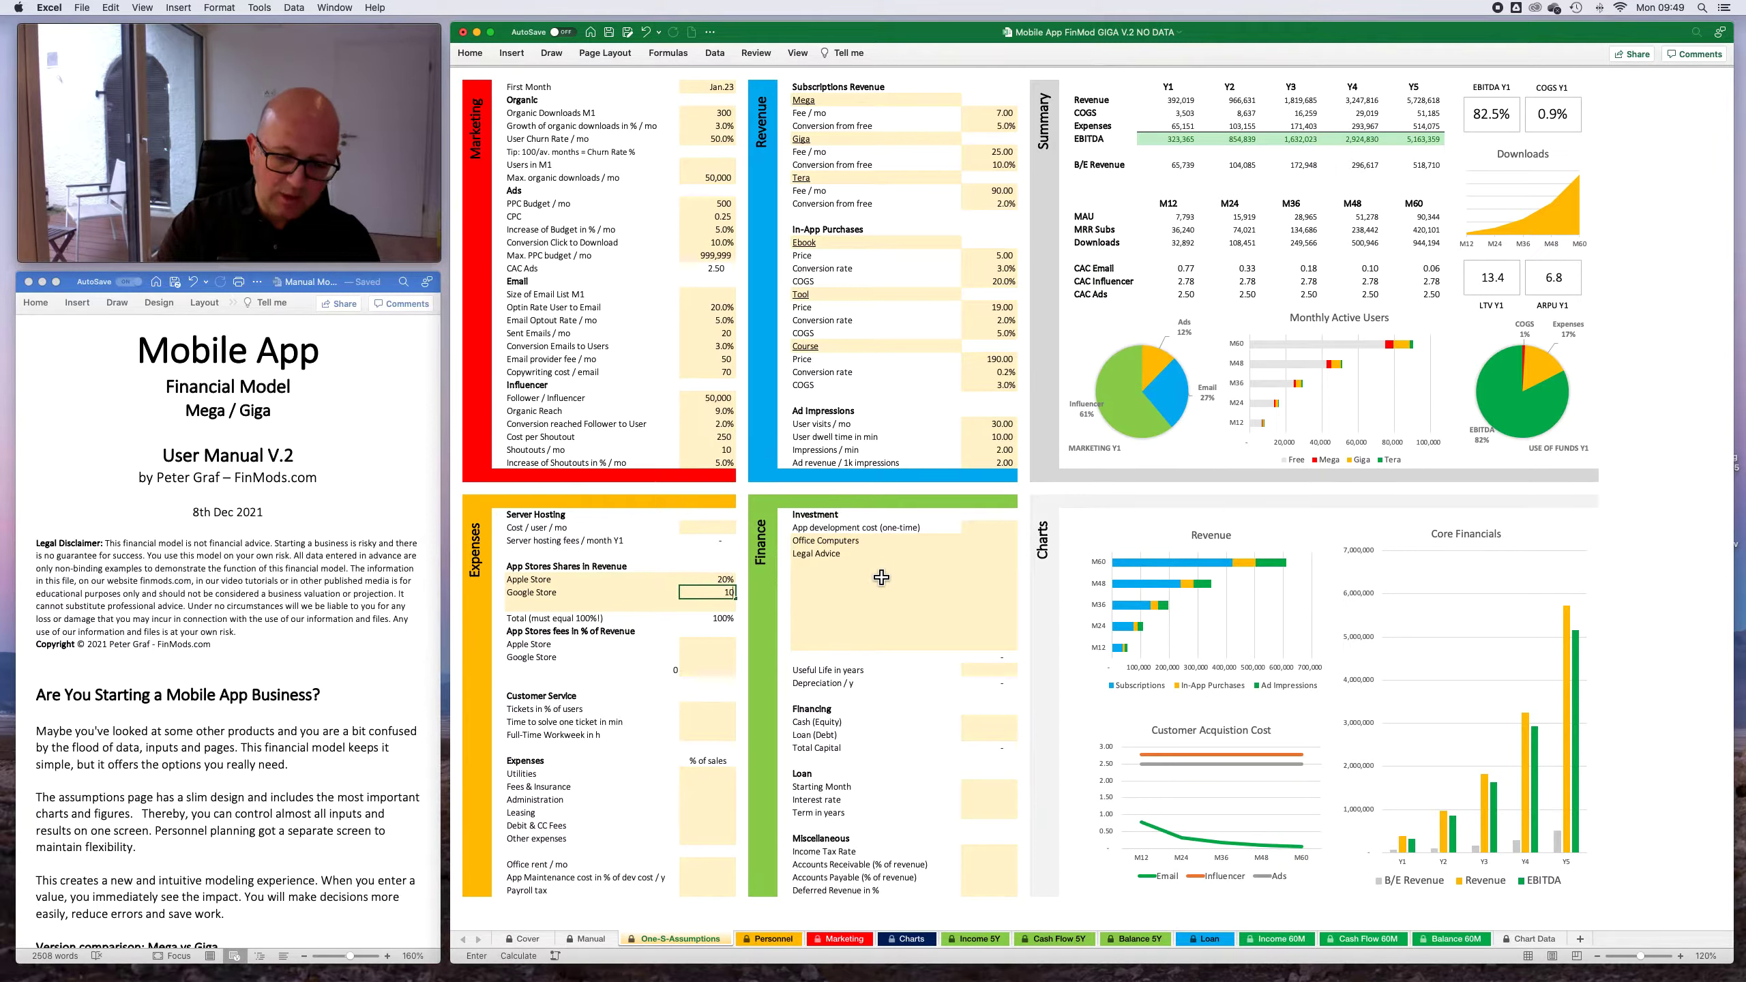
text(100)
key(ctrl+Return)
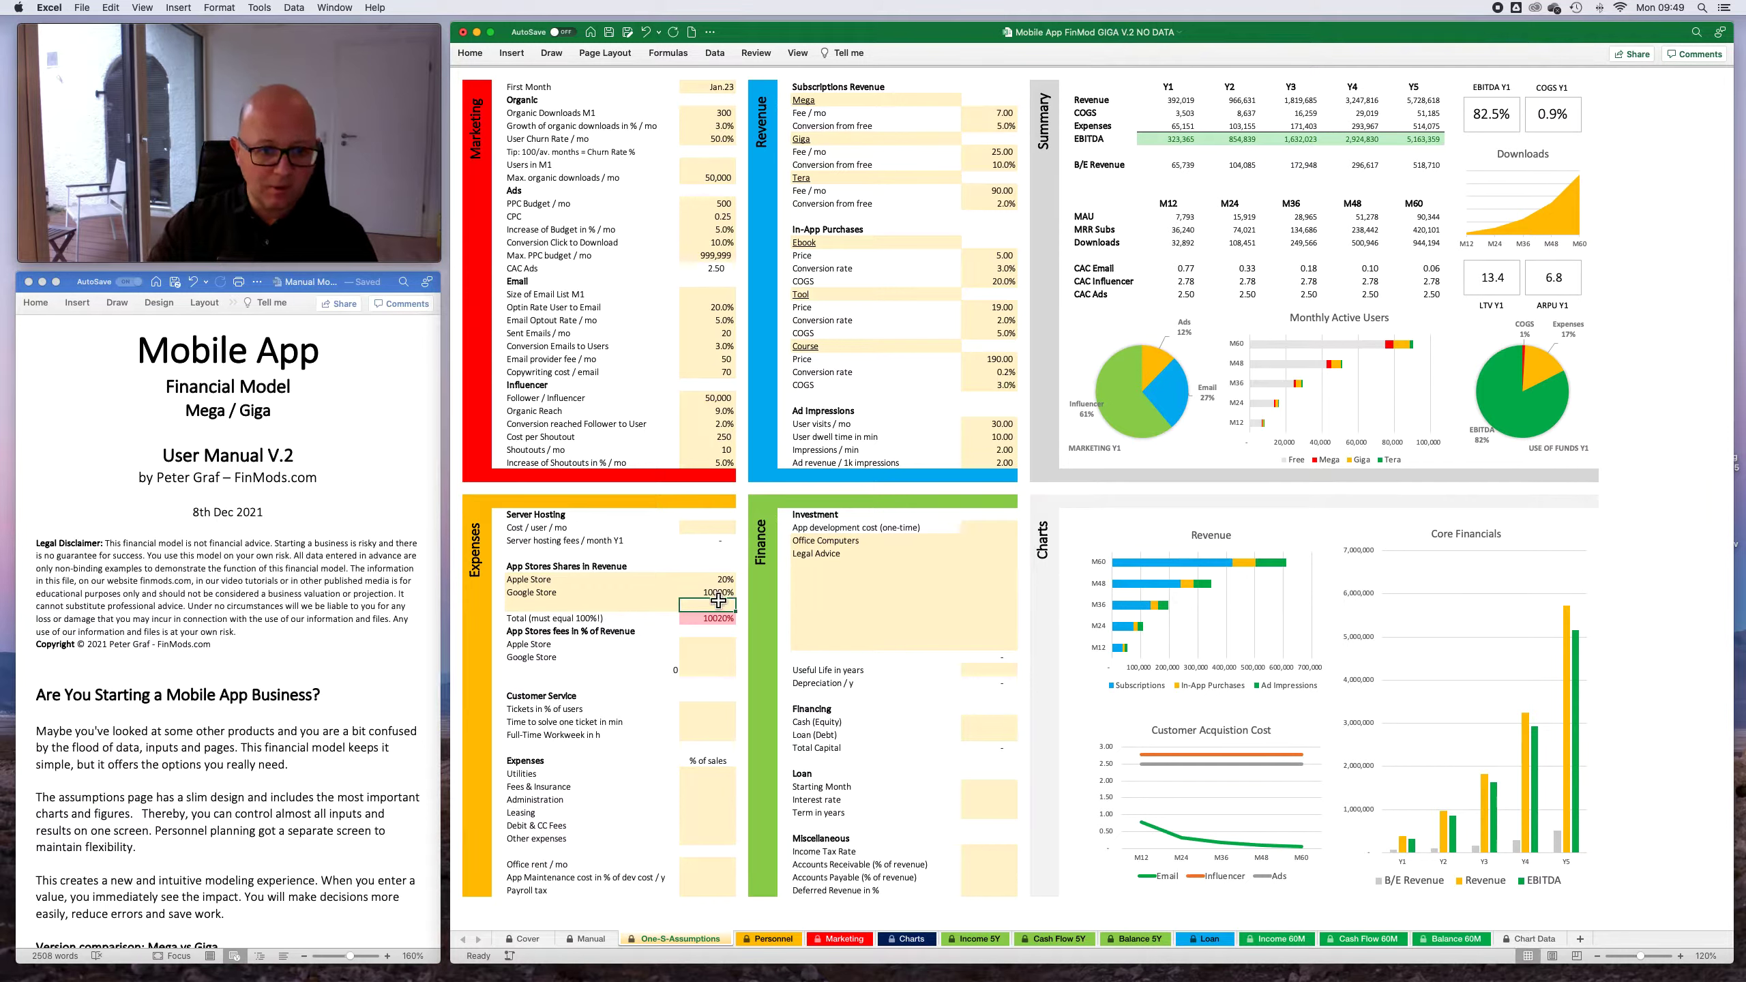
text(1)
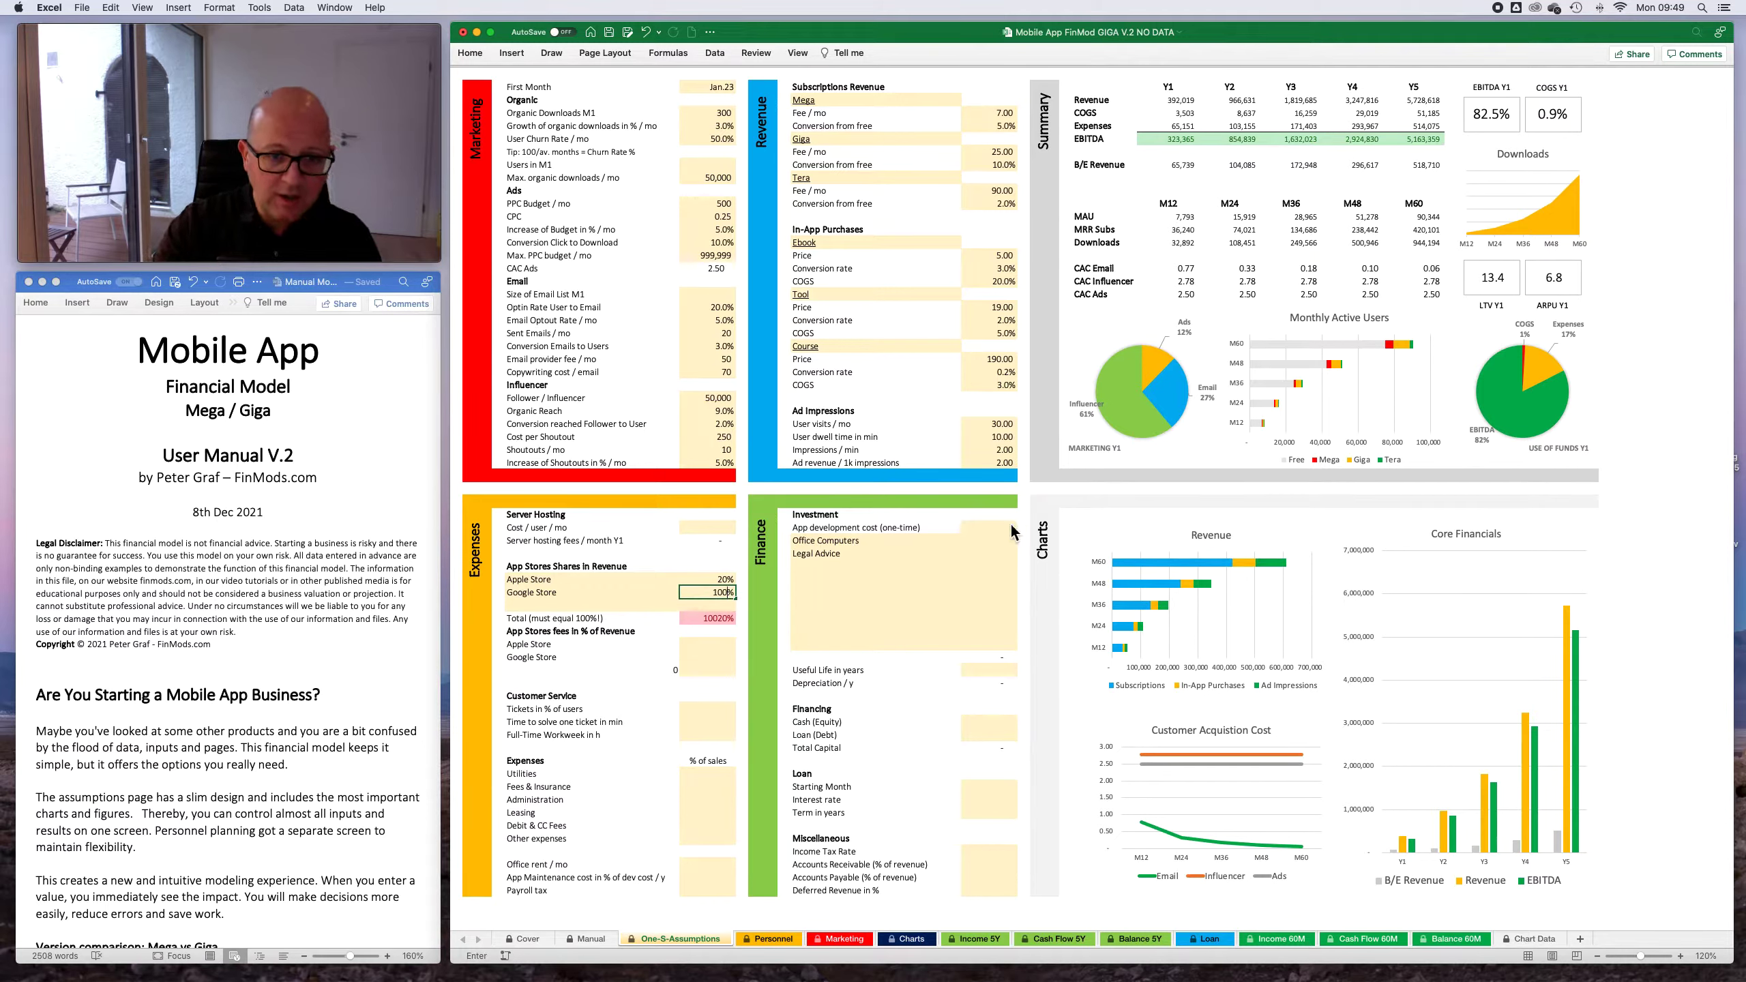
key(Return)
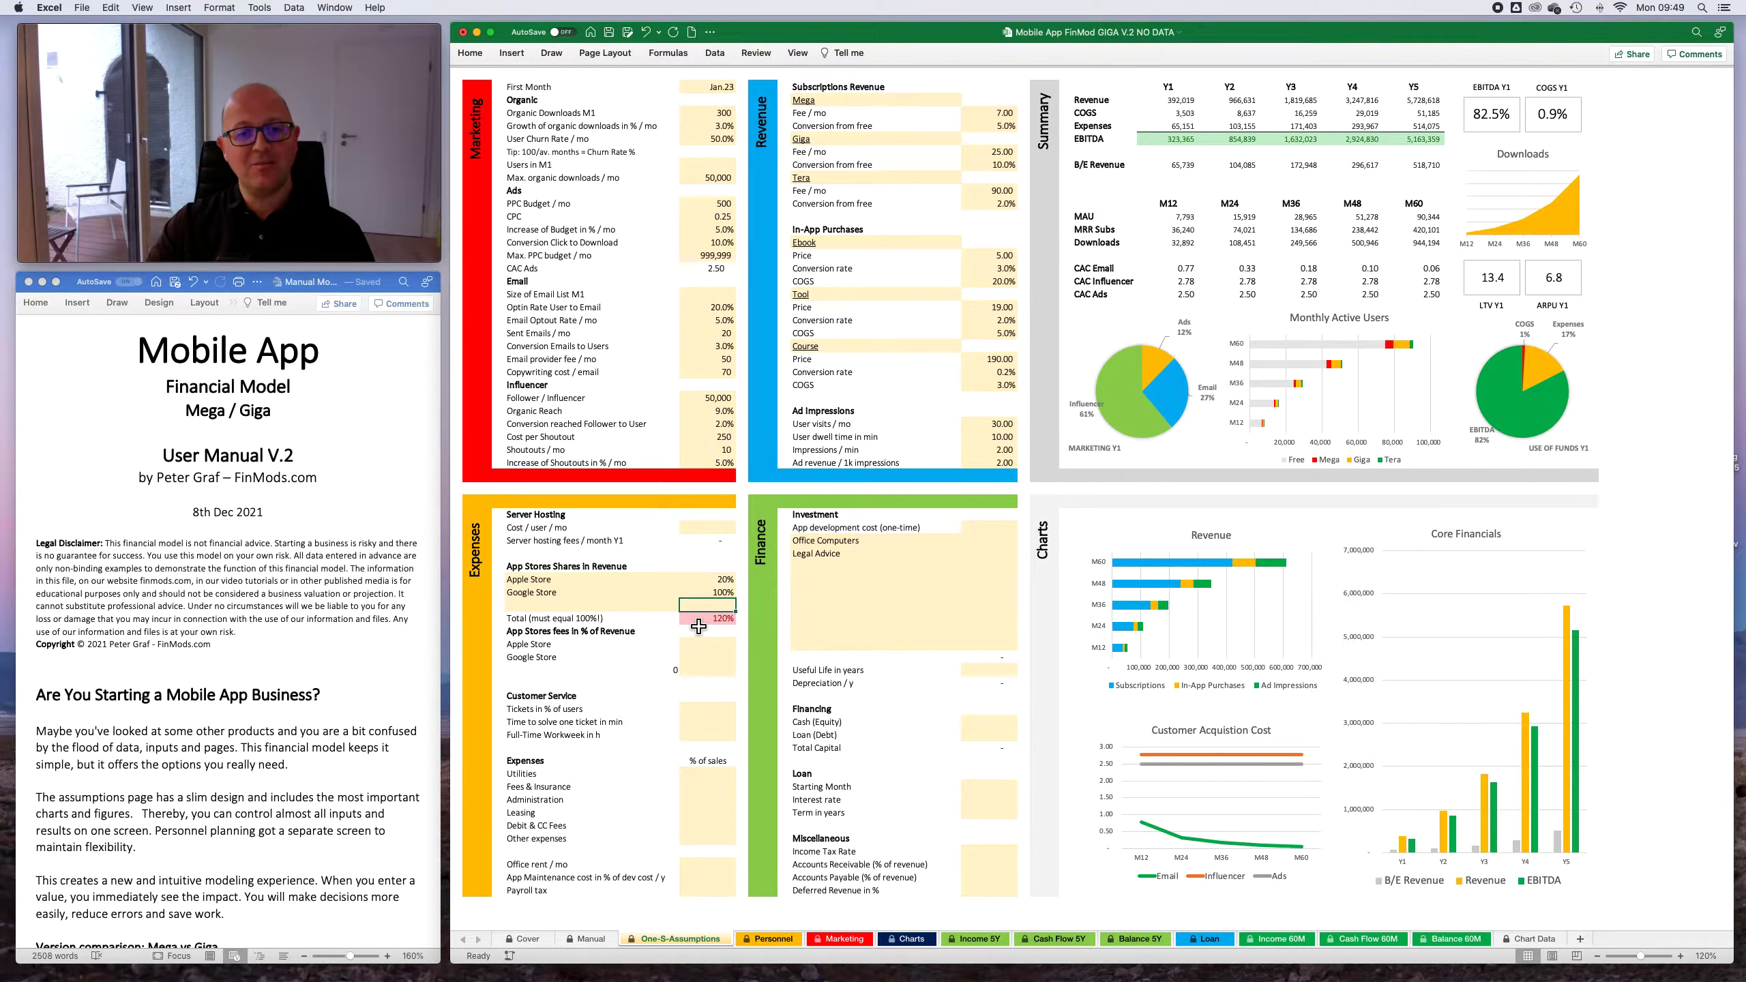
- Return the app store revenue shares to 10% for the Apple Store and 90% for the Google Store
click(706, 581)
text(10)
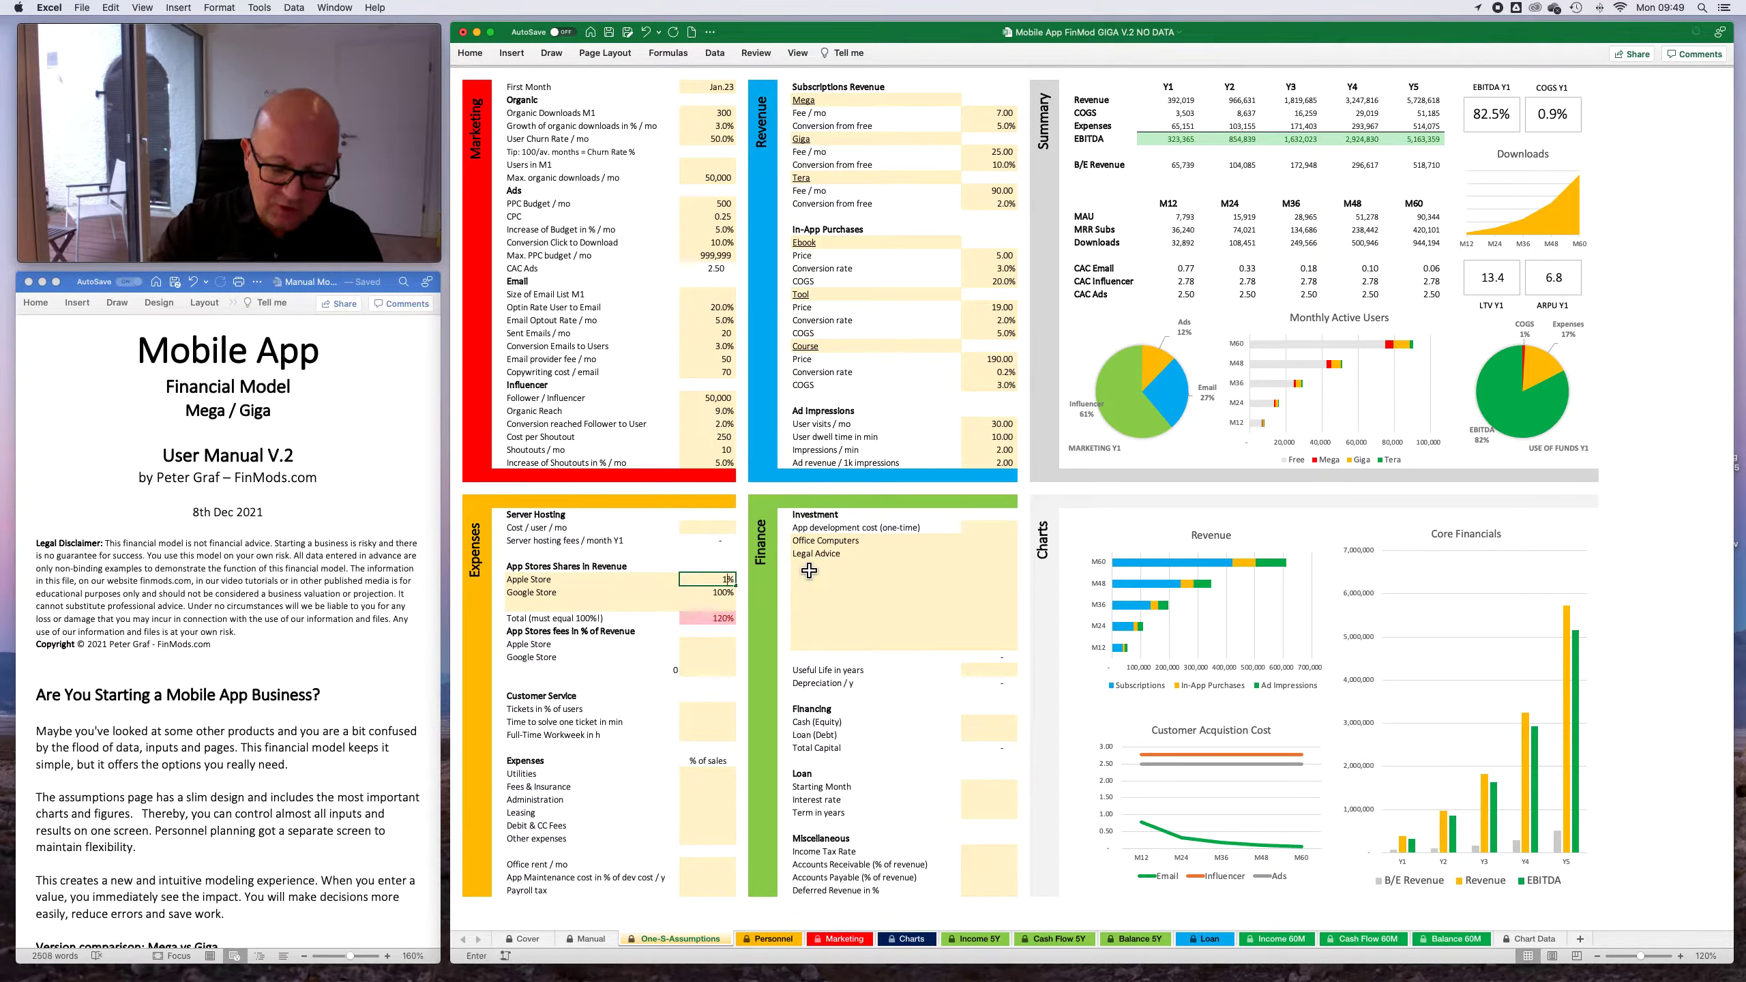
key(Return)
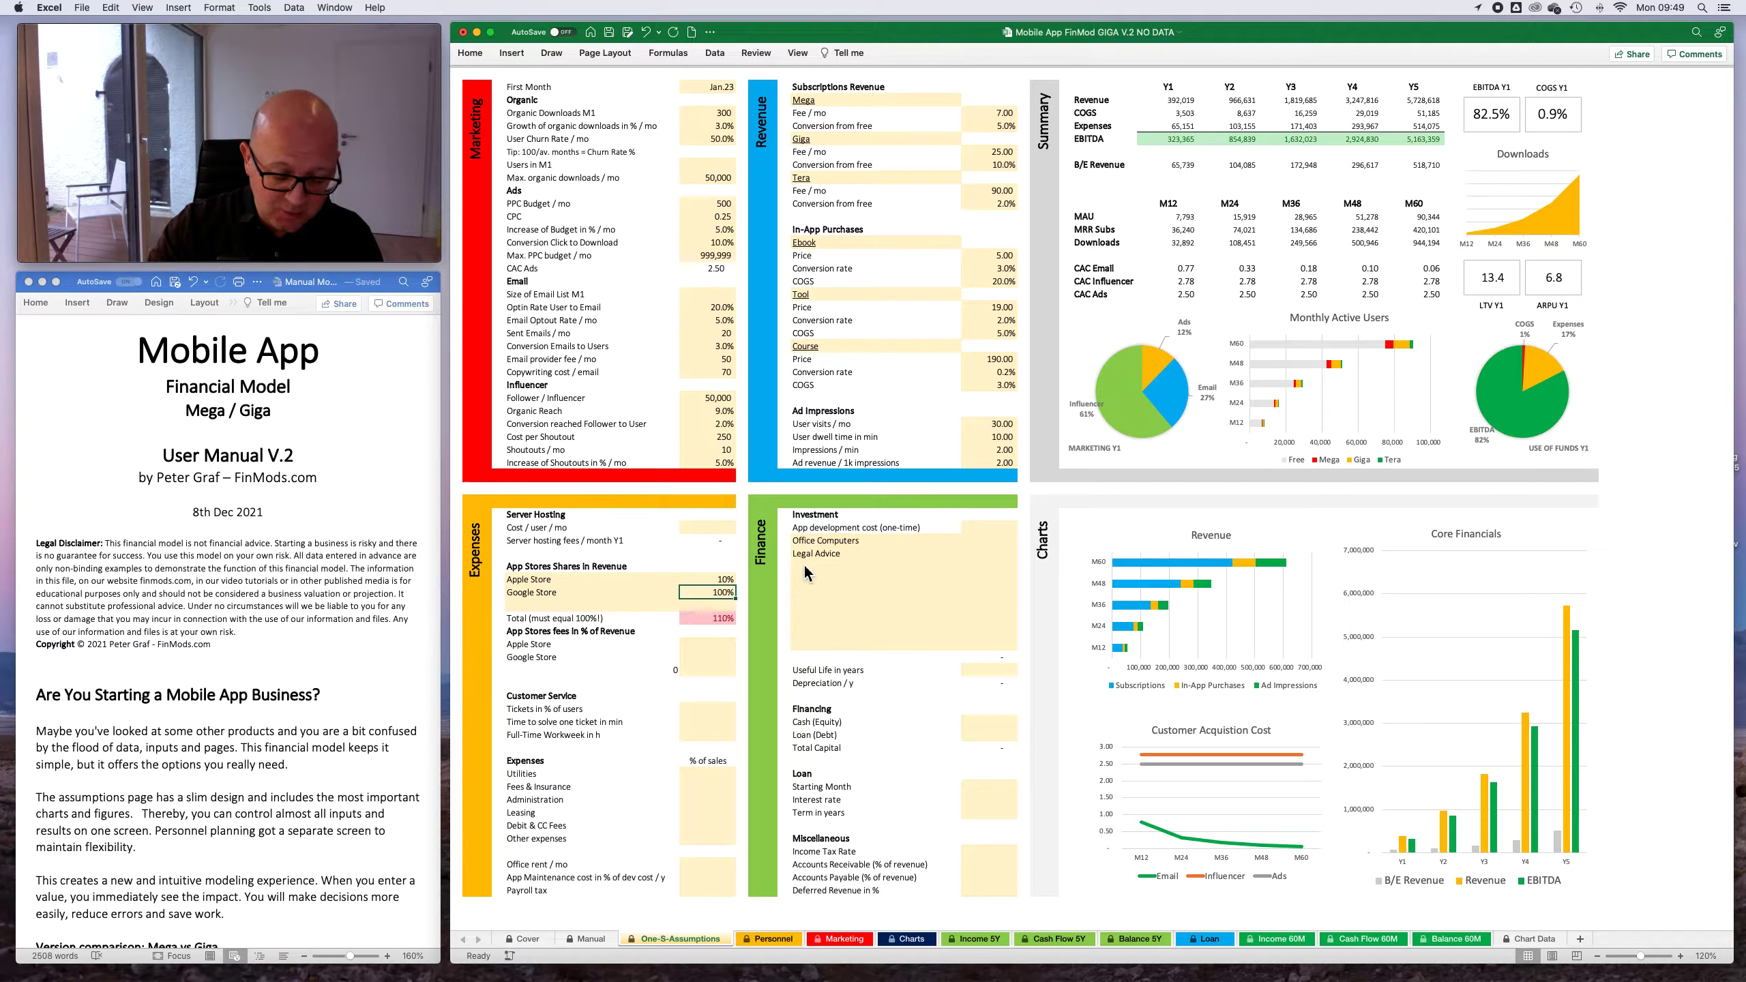
text(90)
key(Return)
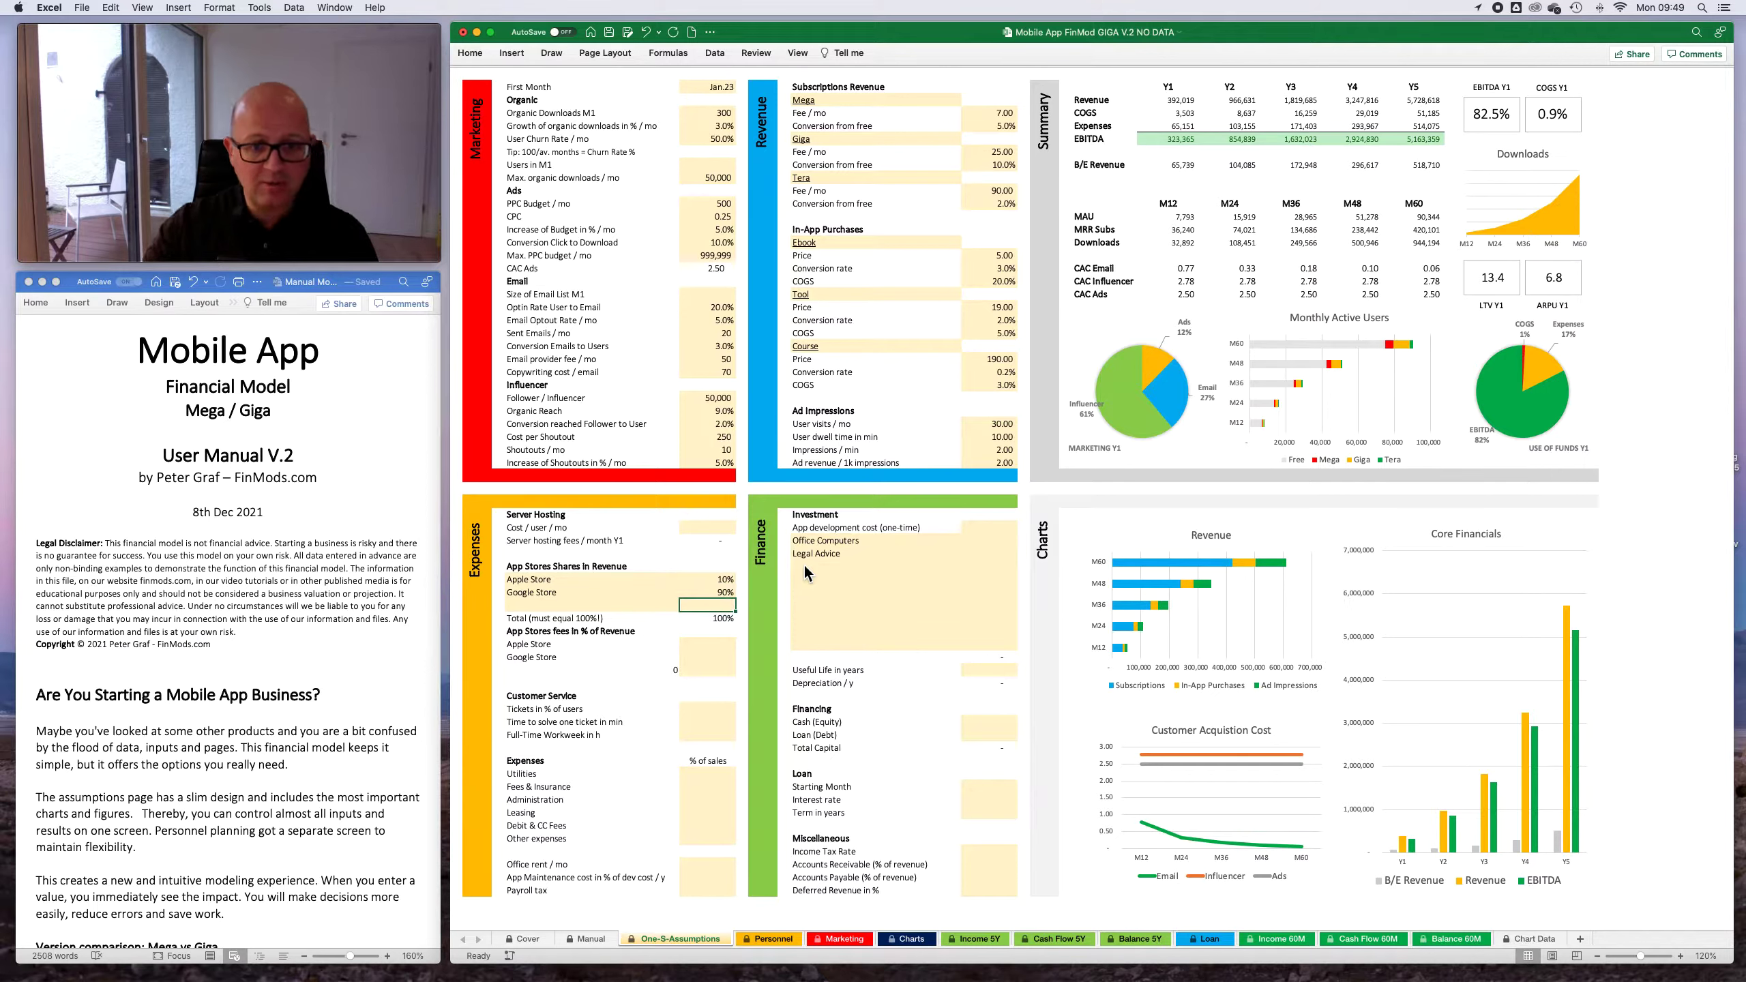
- Set the app store fees to 30% of revenue for both the Apple Store and the Google Store
click(730, 645)
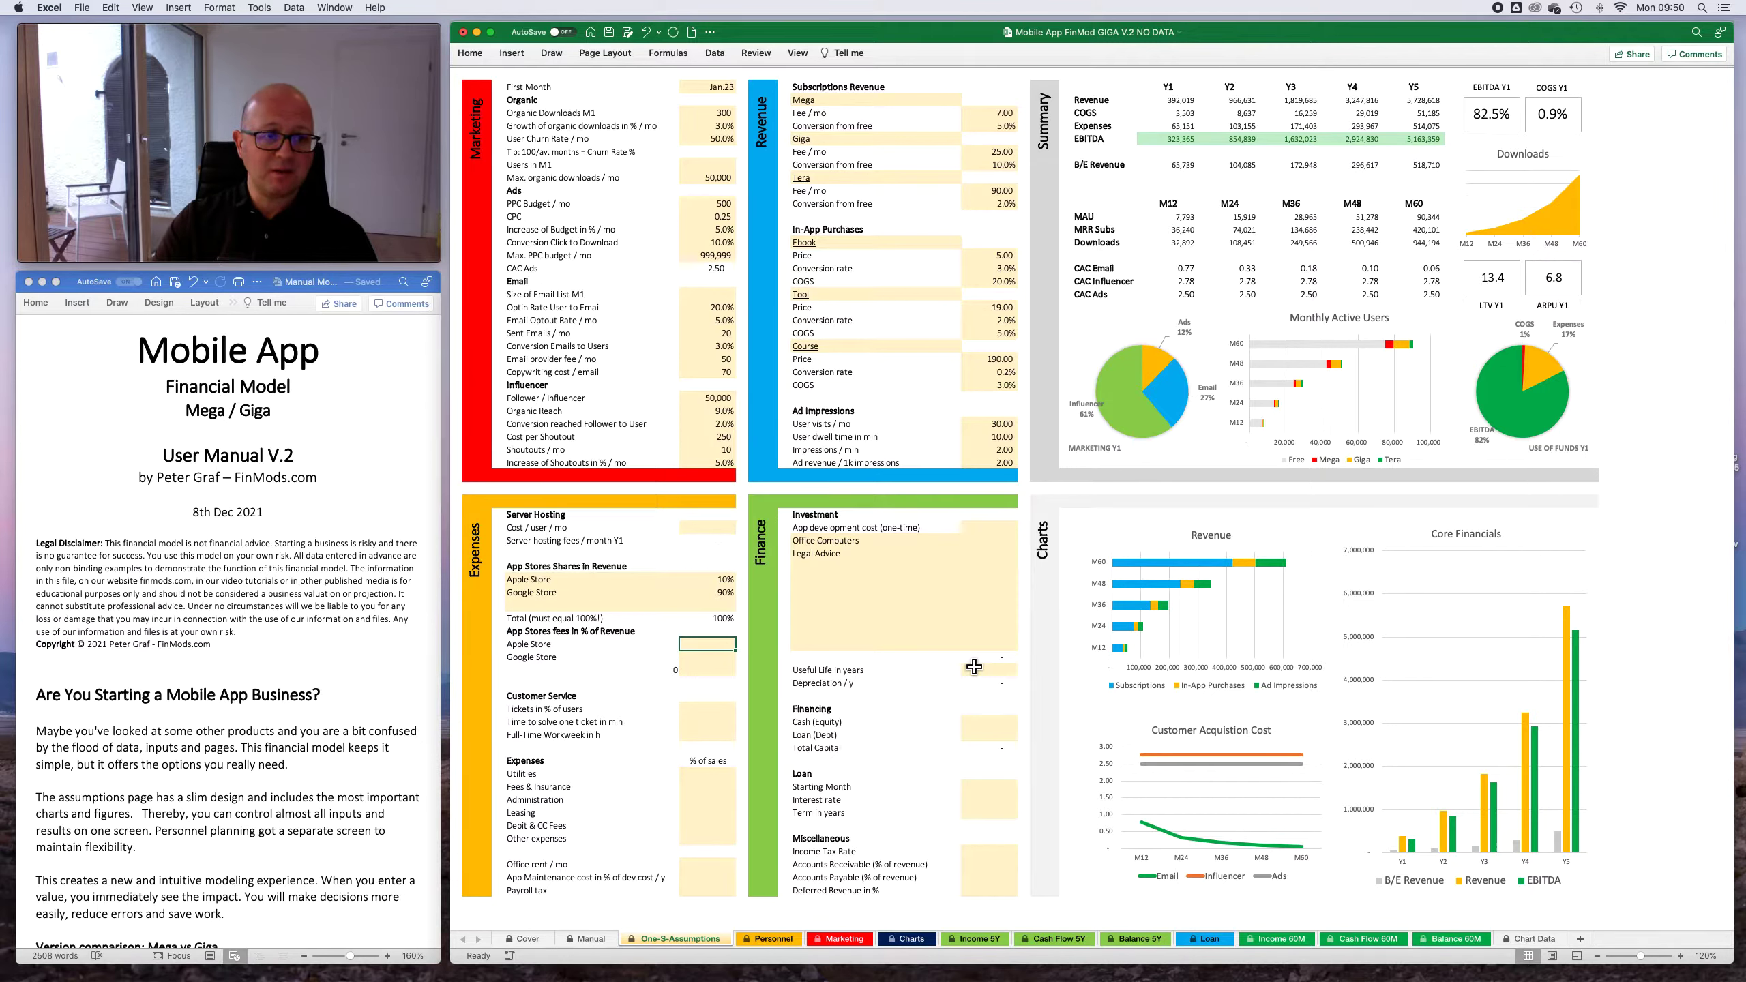
text(30)
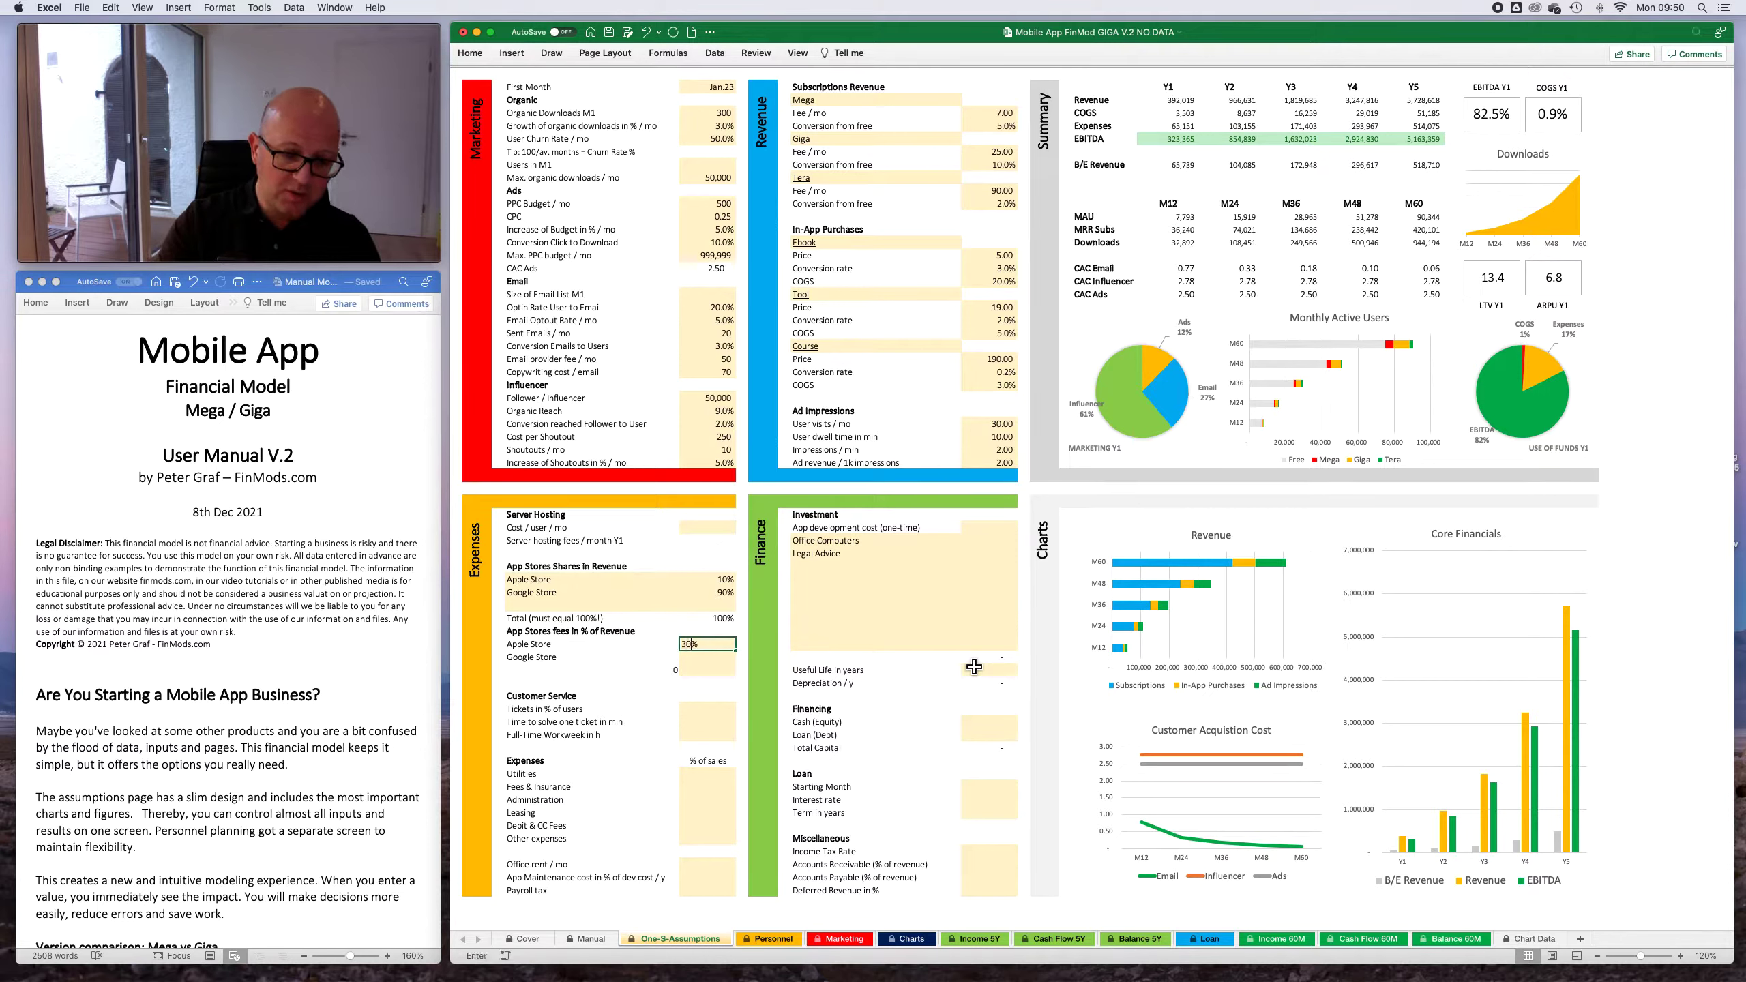
key(Return)
text(30)
key(Return)
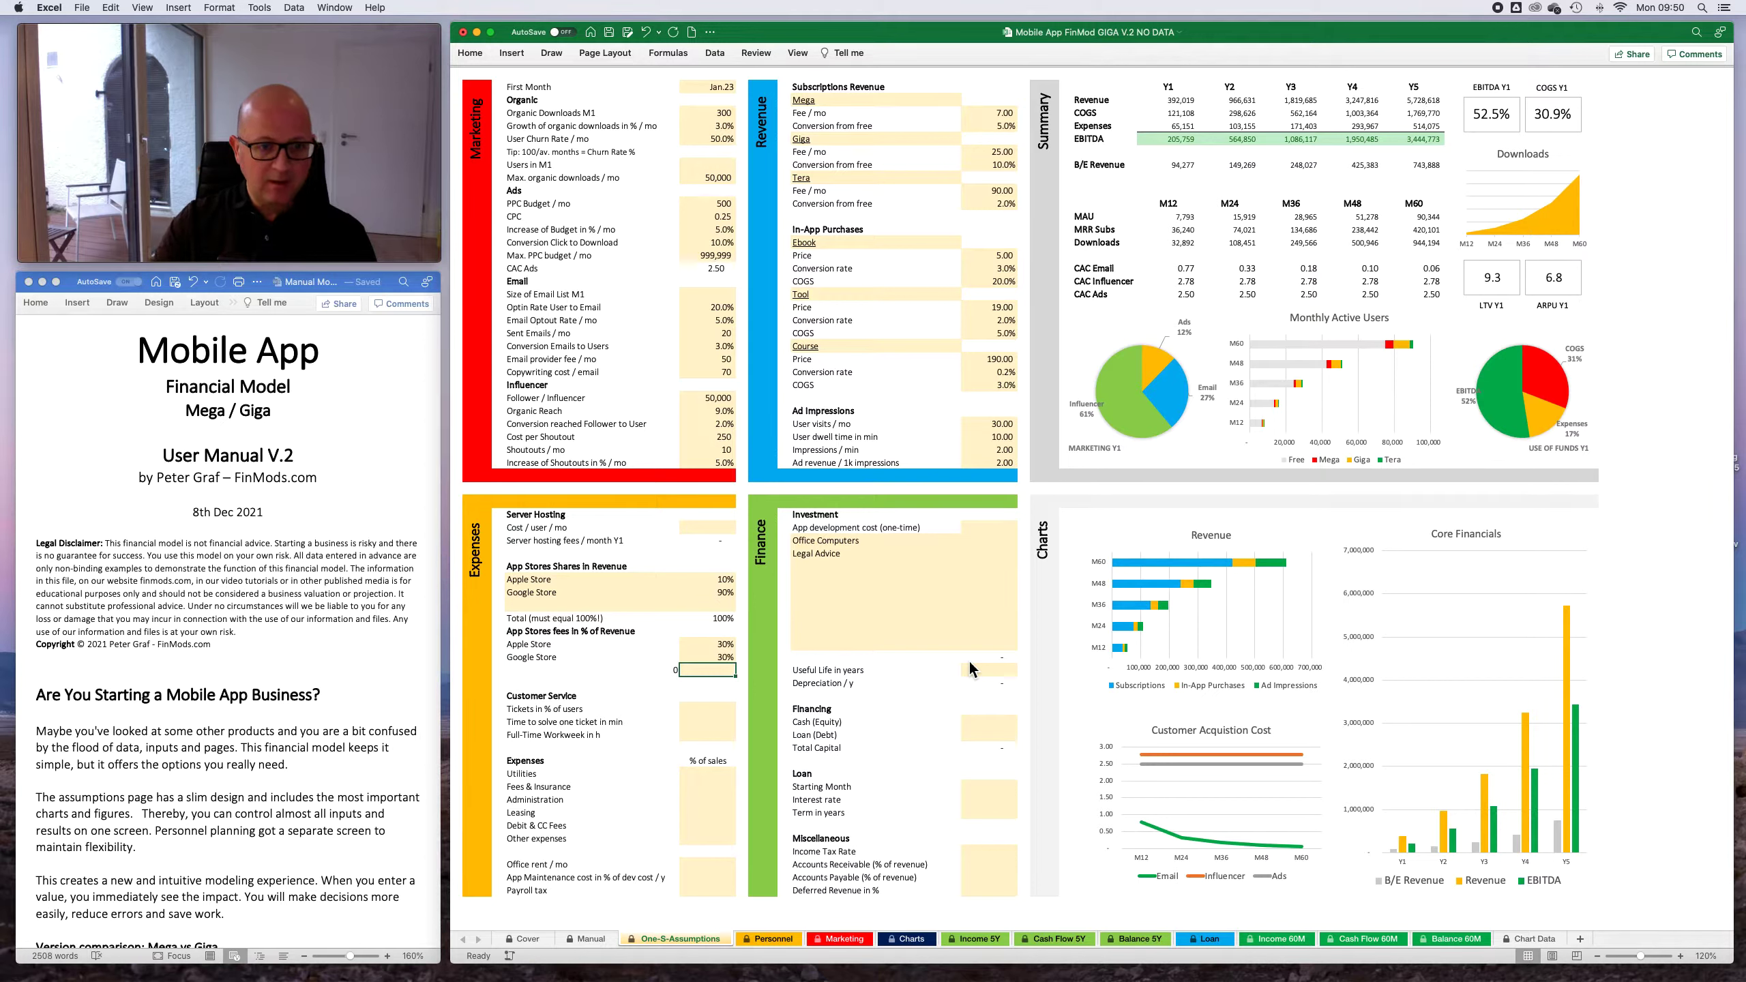
- For Customer Service, set the tickets to 1% of users, the time per ticket to 5 minutes and the full-time workweek to 40 hours
key(Return)
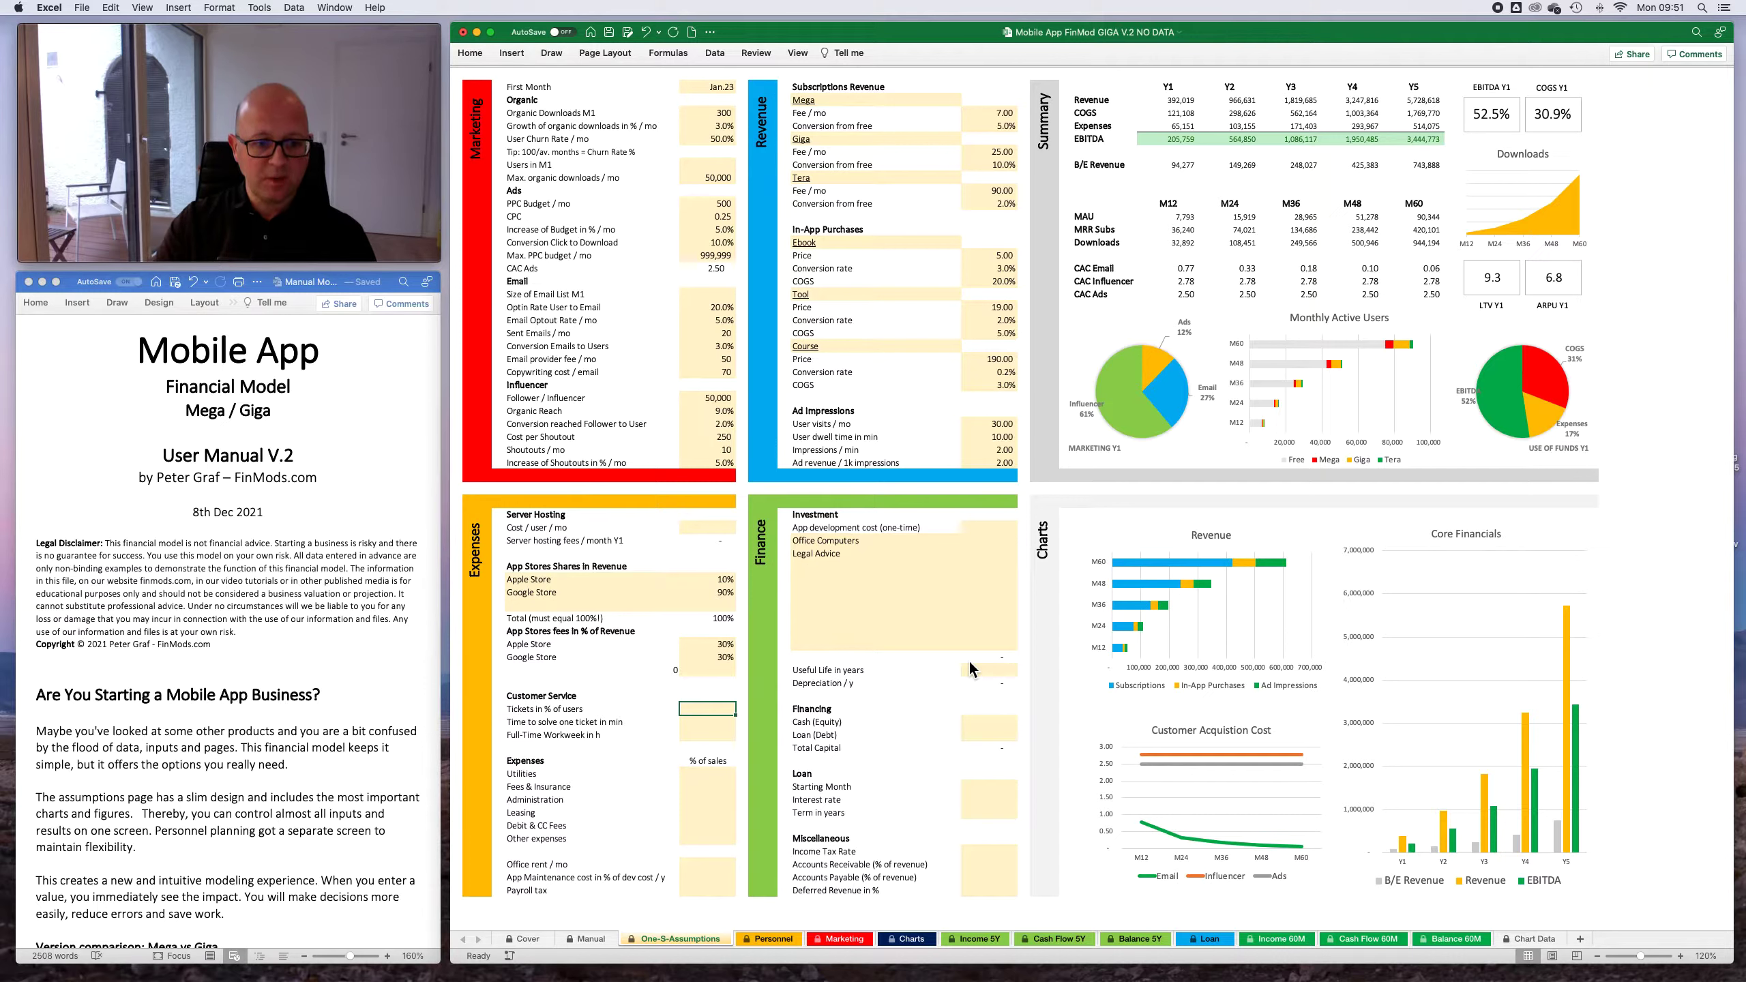
text(1)
key(Return)
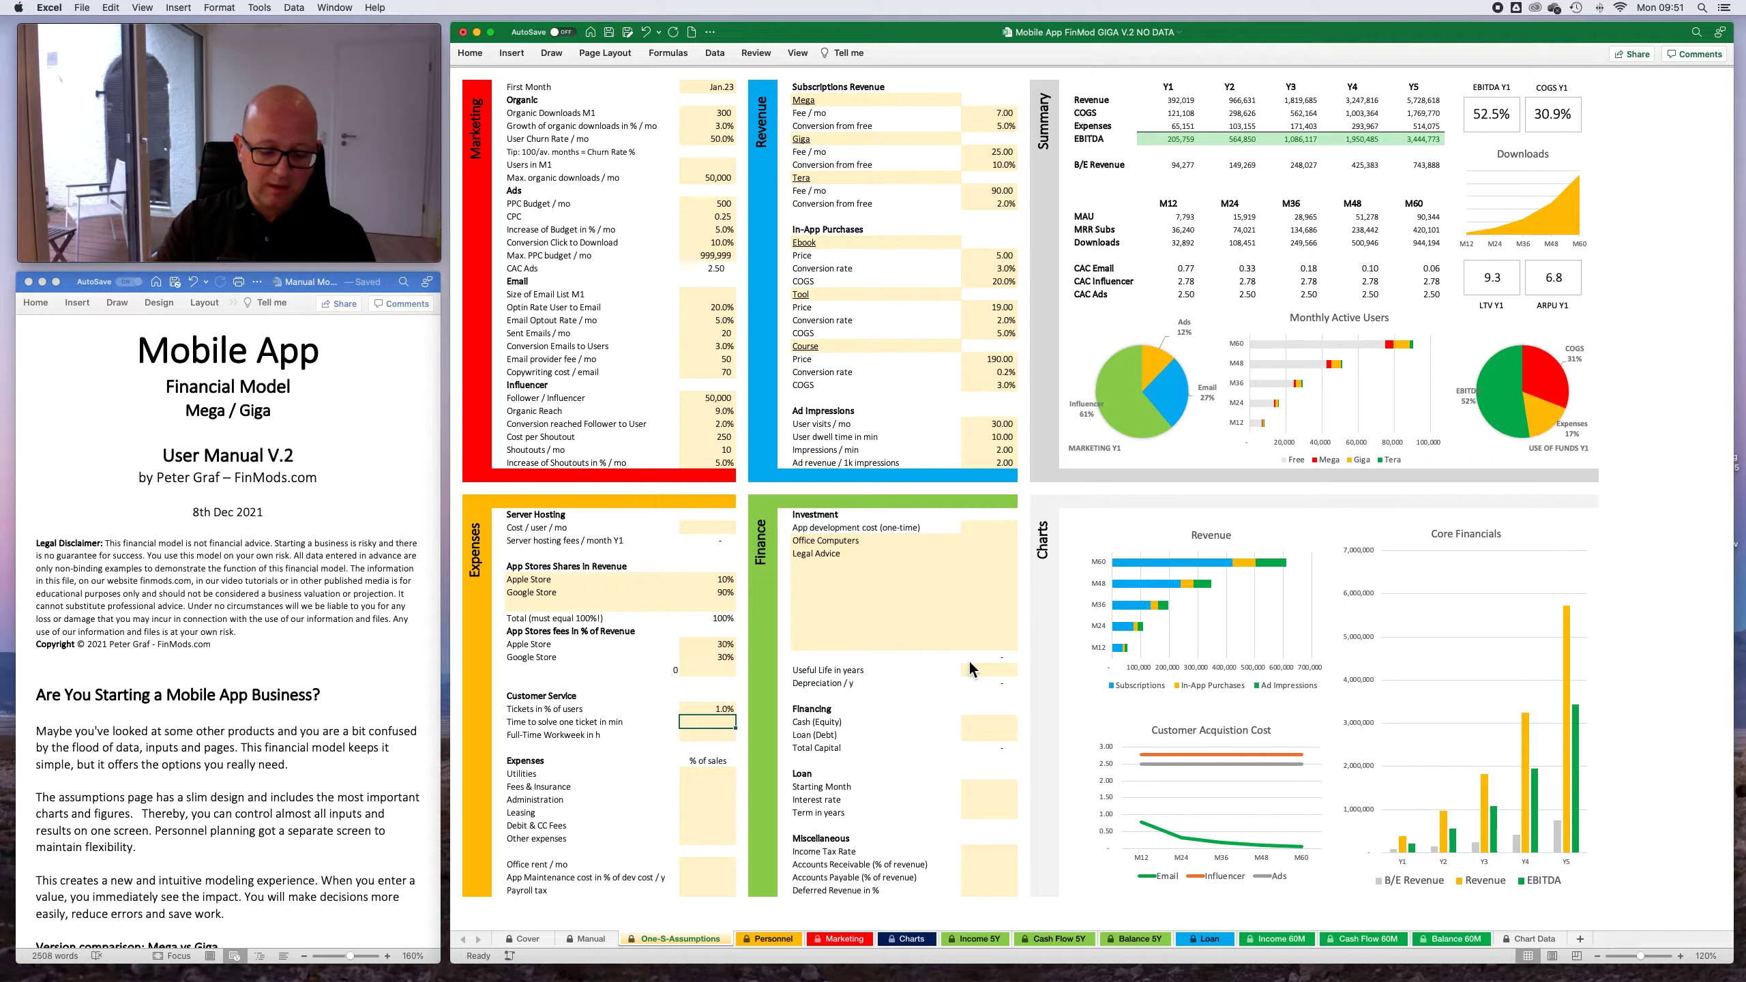
text(5)
key(Return)
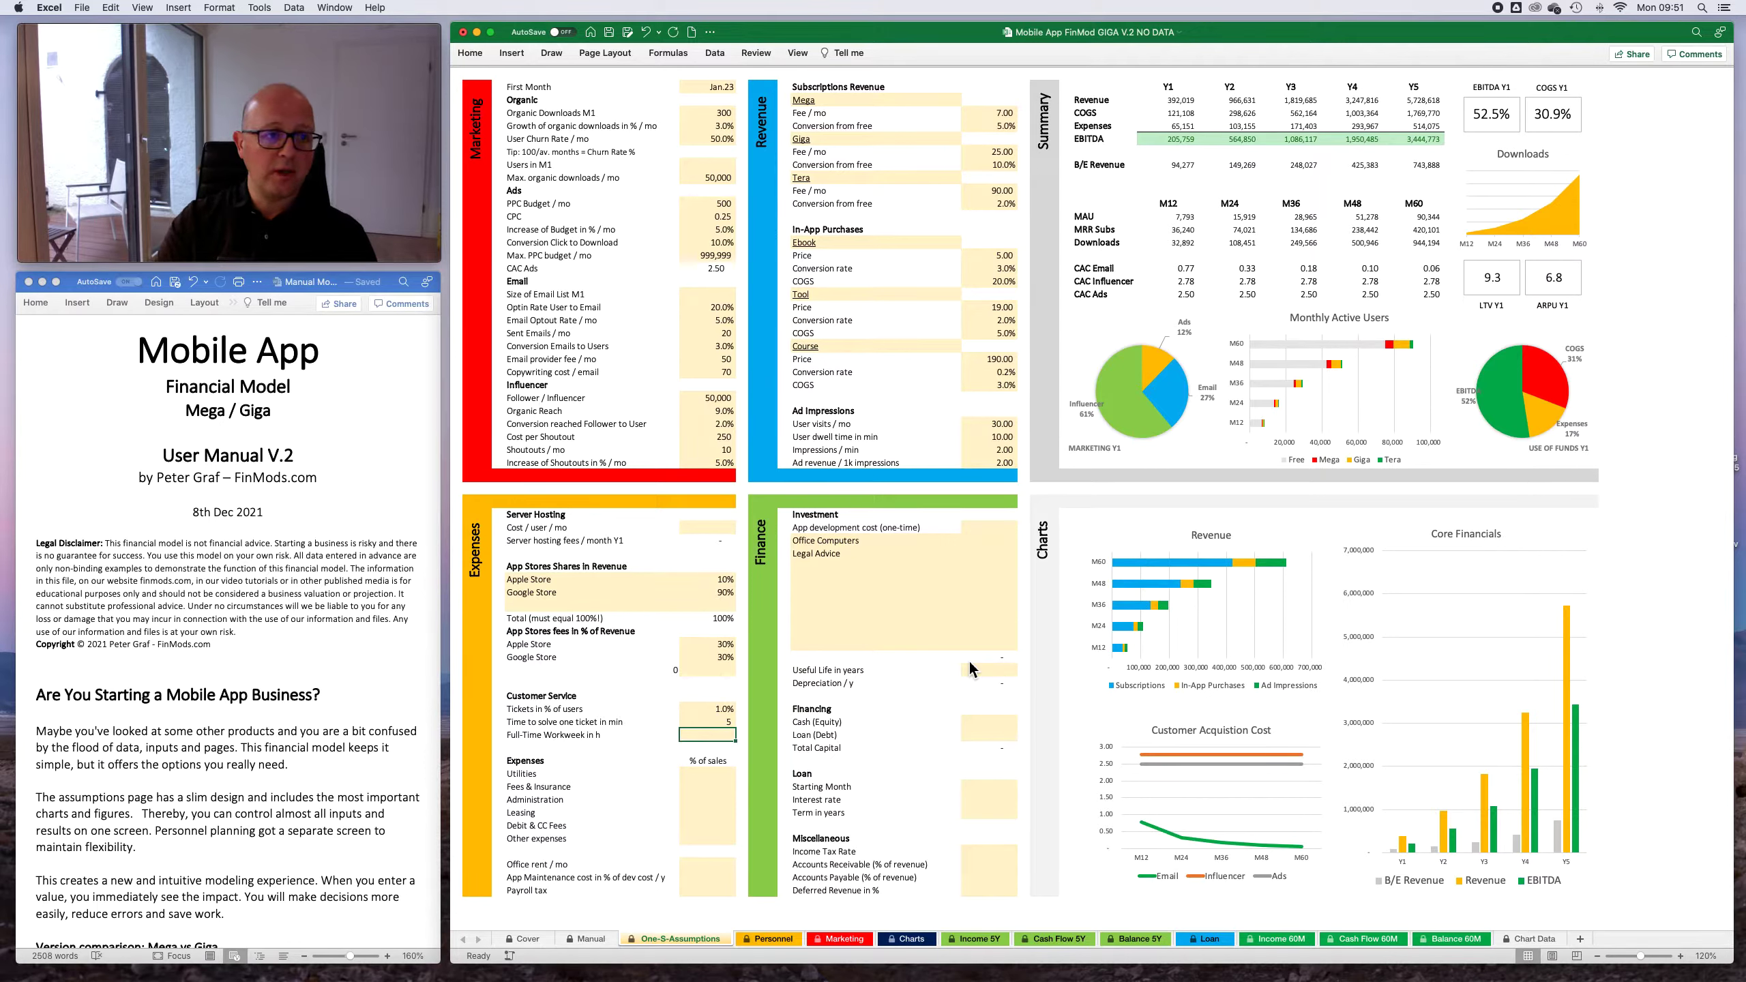
text(40)
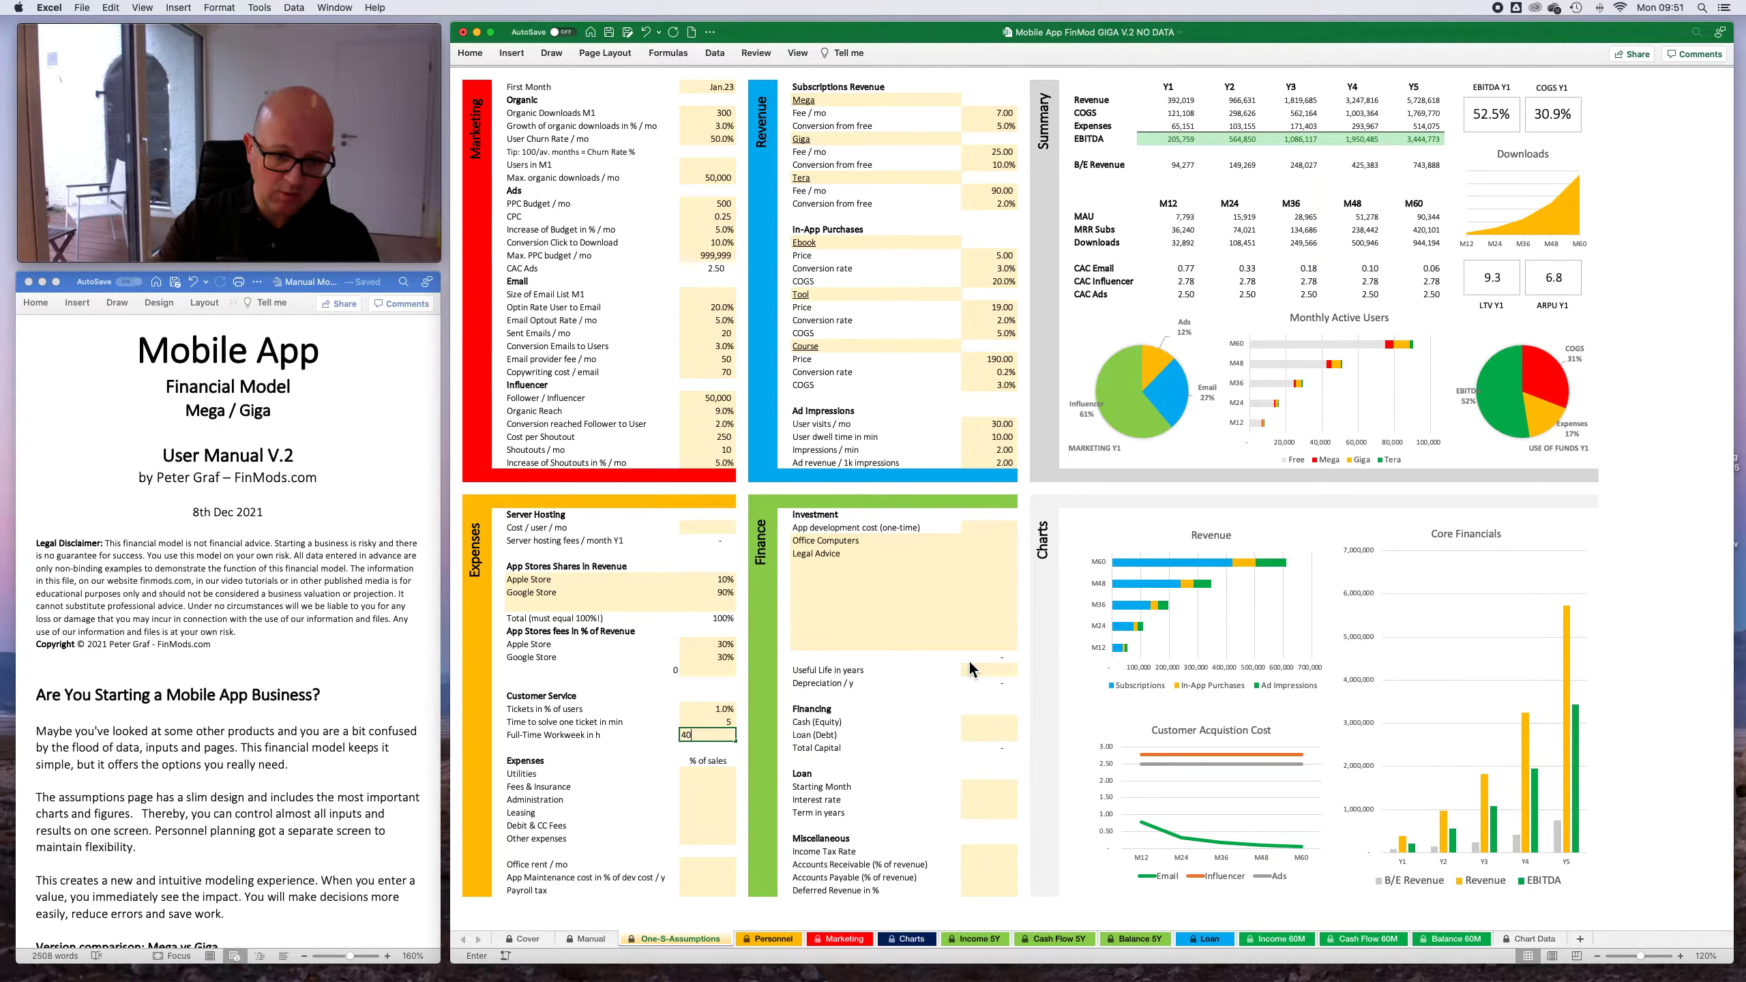
key(Return)
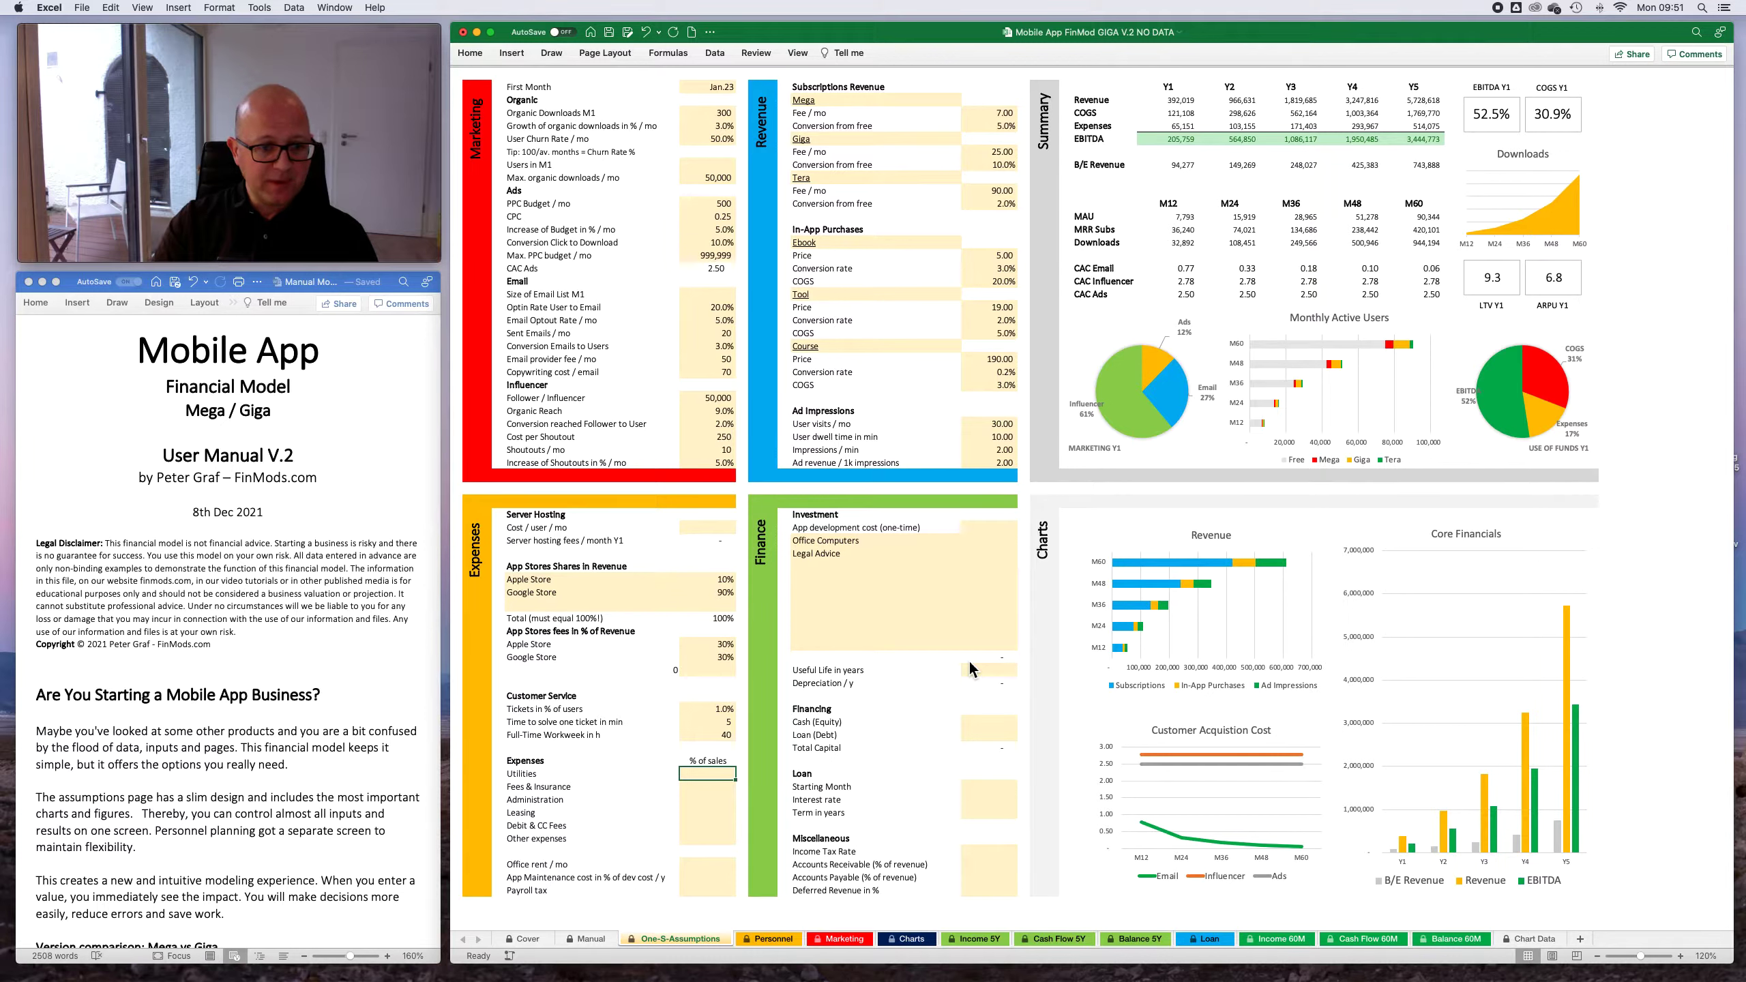
key(Up)
key(Up)
key(Up)
key(Up)
key(Up)
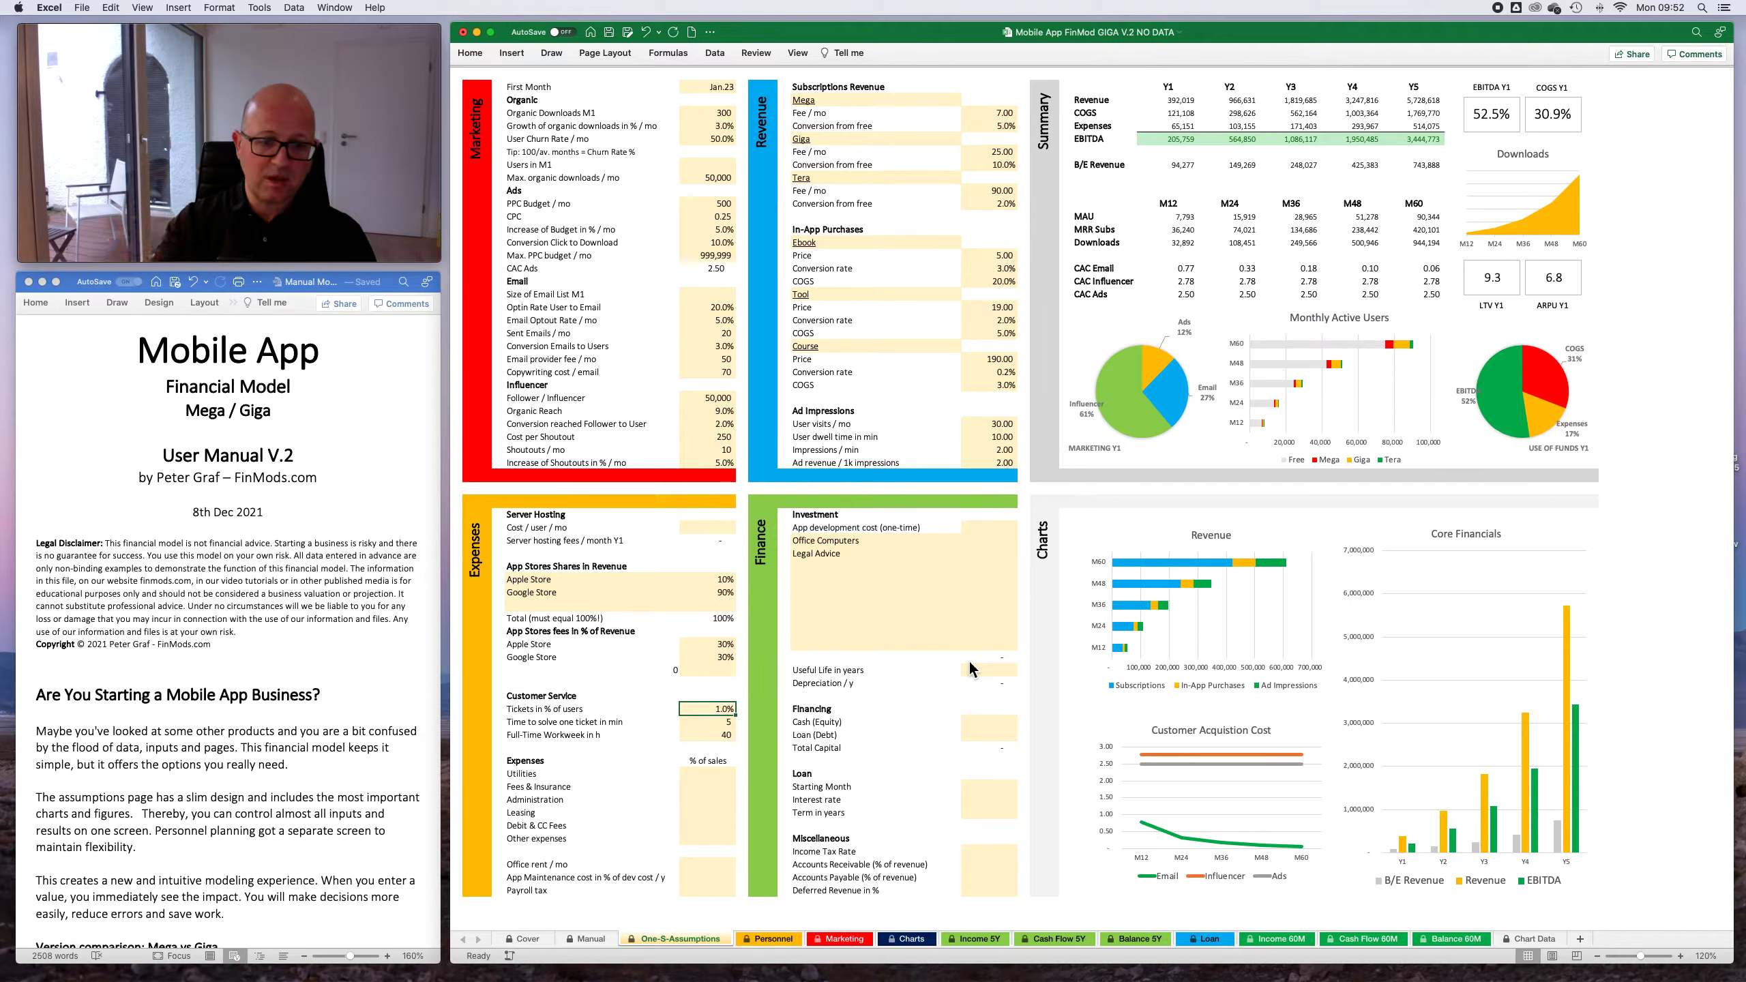
key(Tab)
key(Tab)
key(Tab)
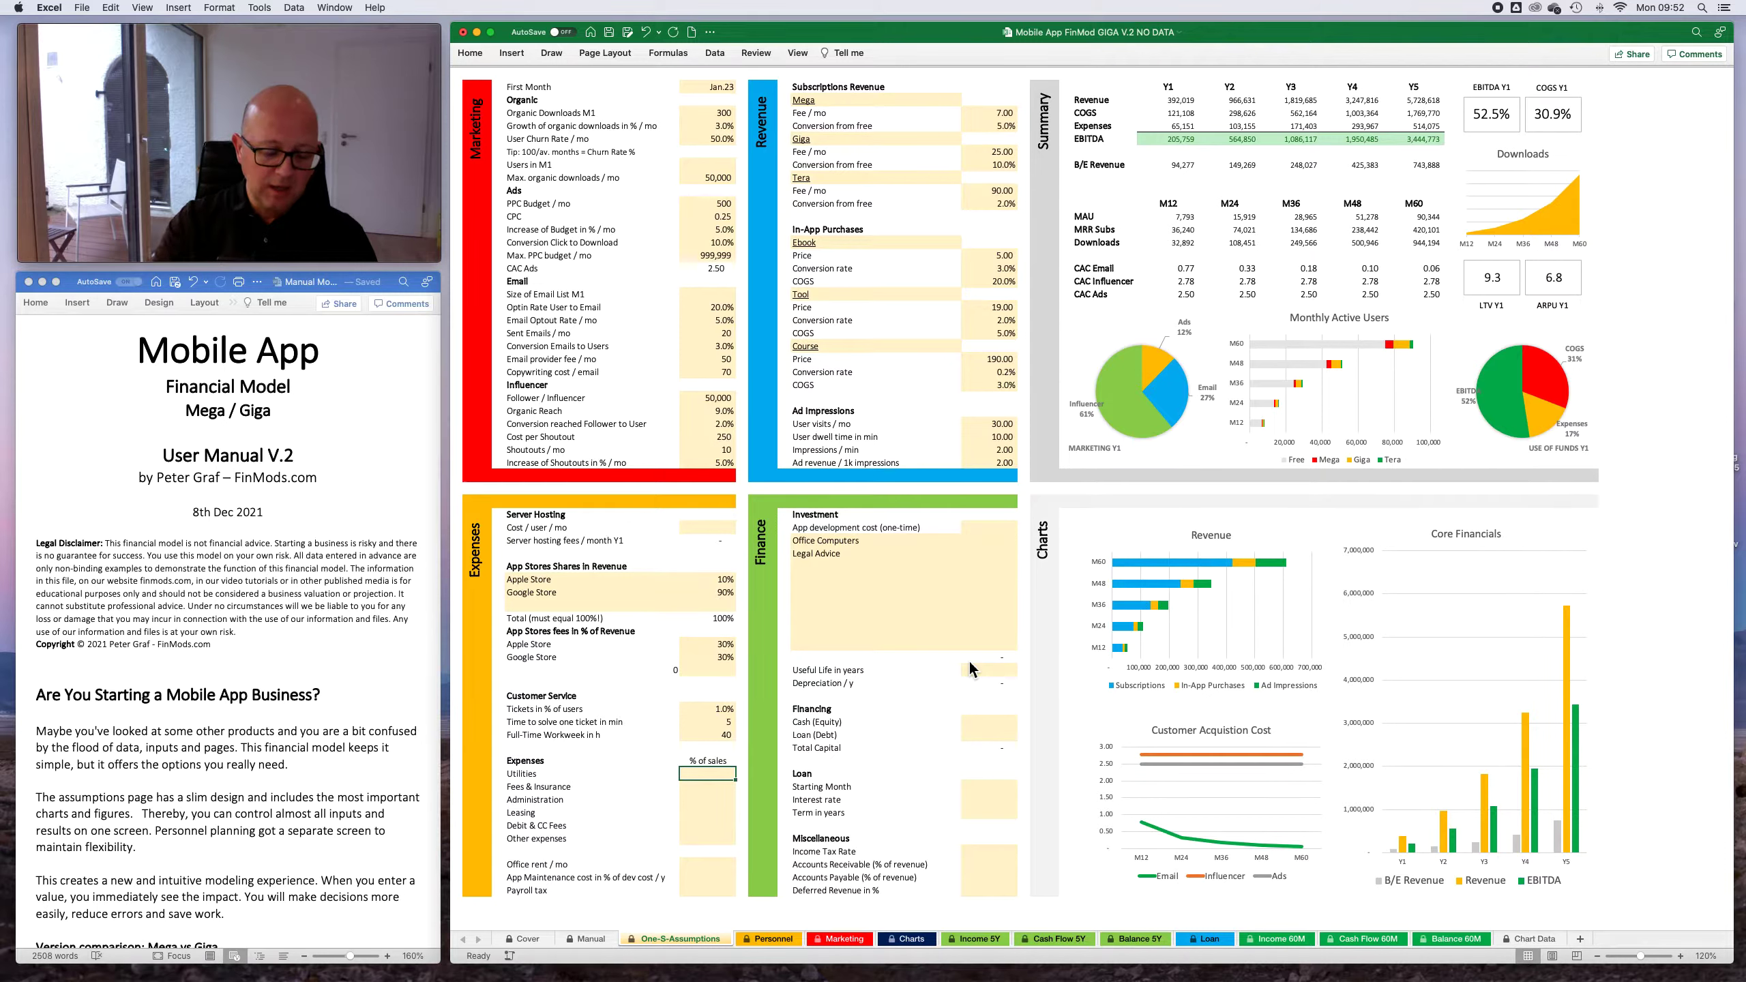
- In the Expenses list, set Utilities, Fees & Insurance and Administration to 1% of sales each
text(1)
key(Return)
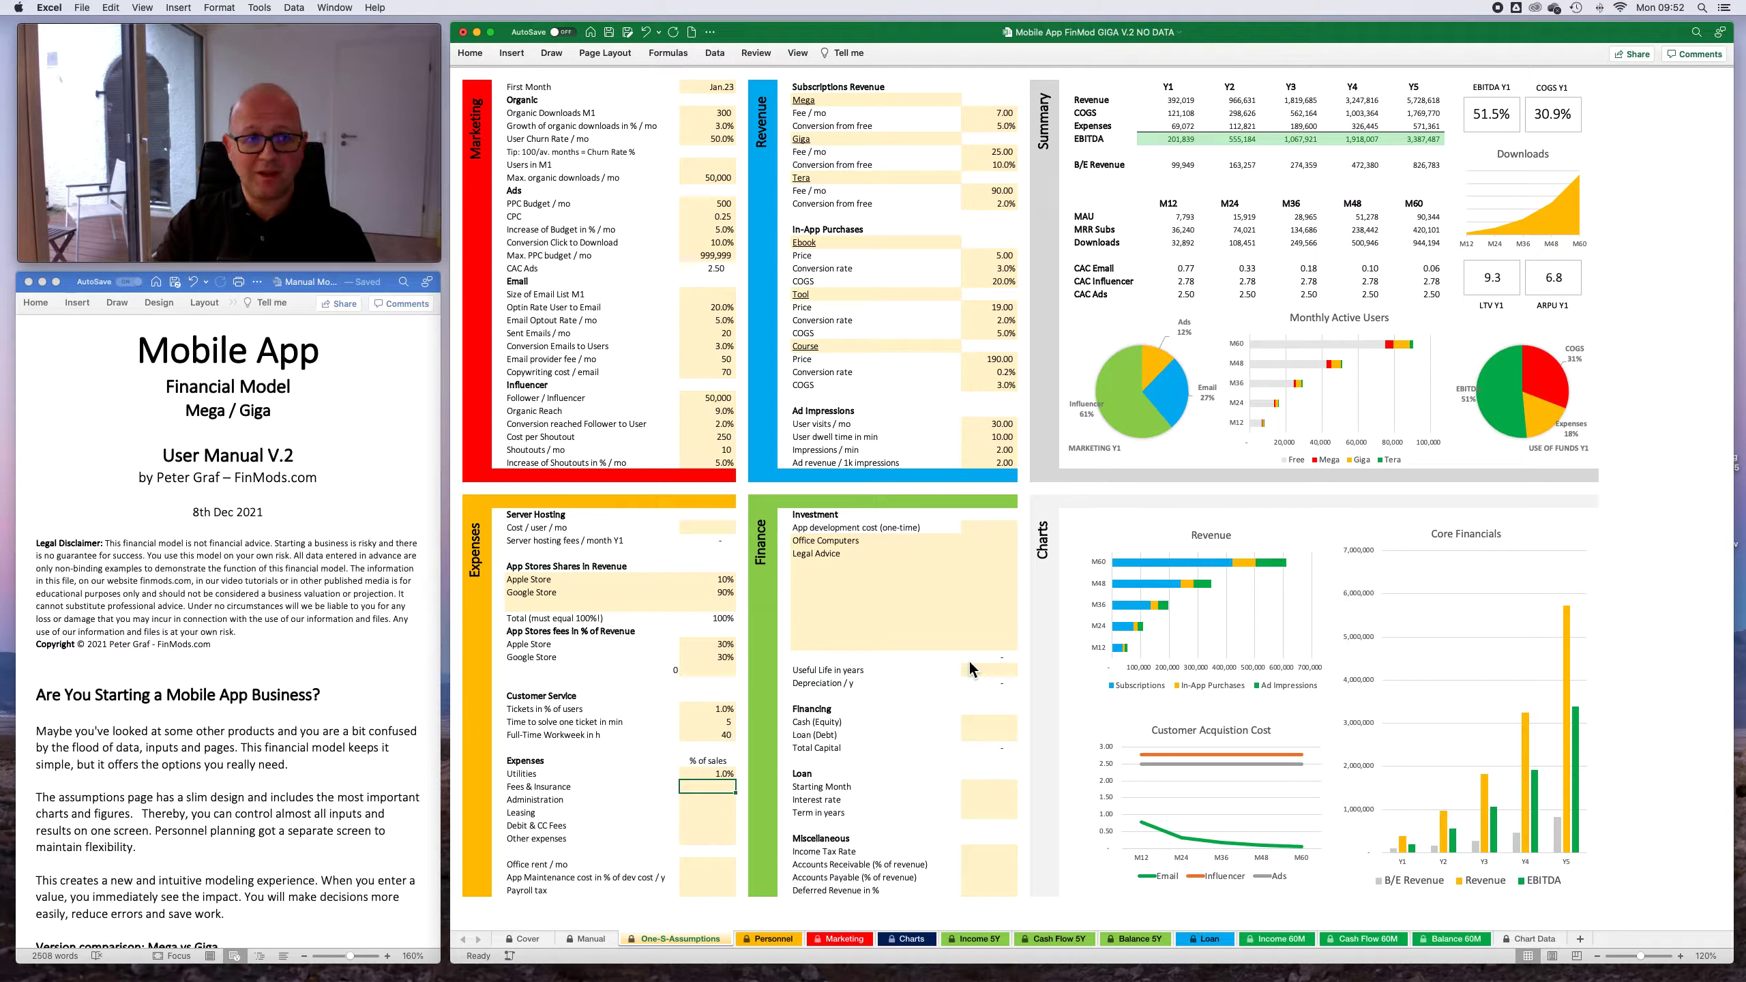
text(1)
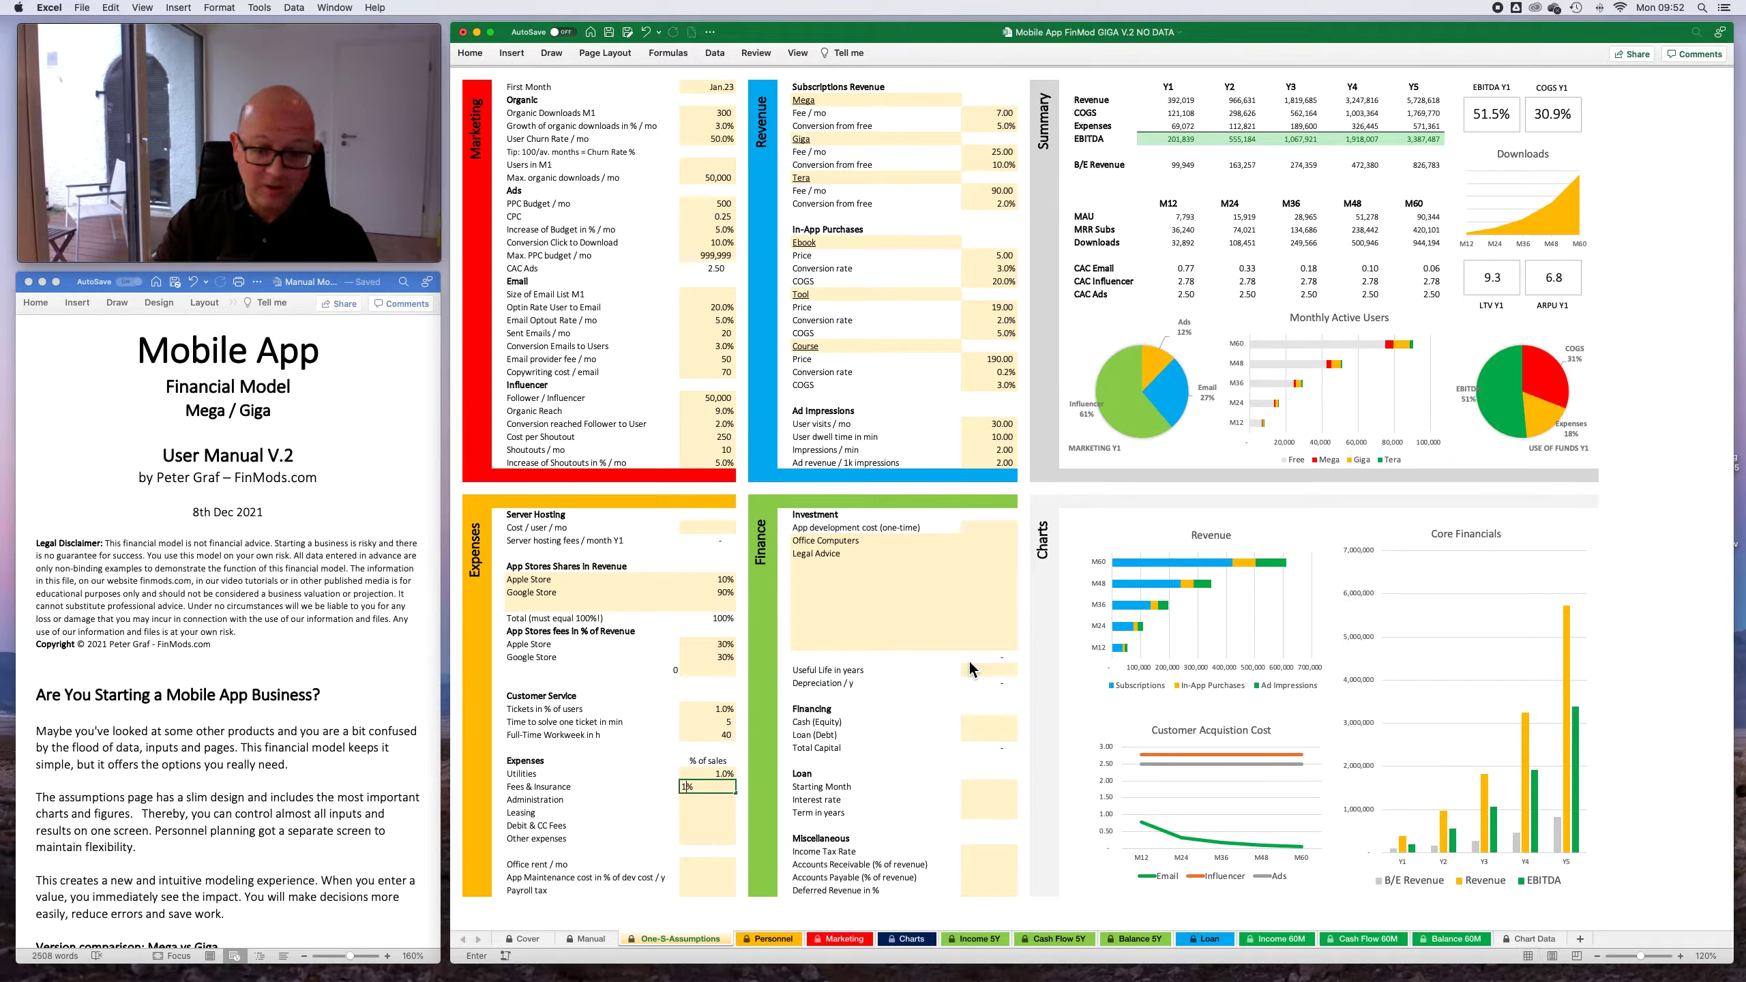
key(Return)
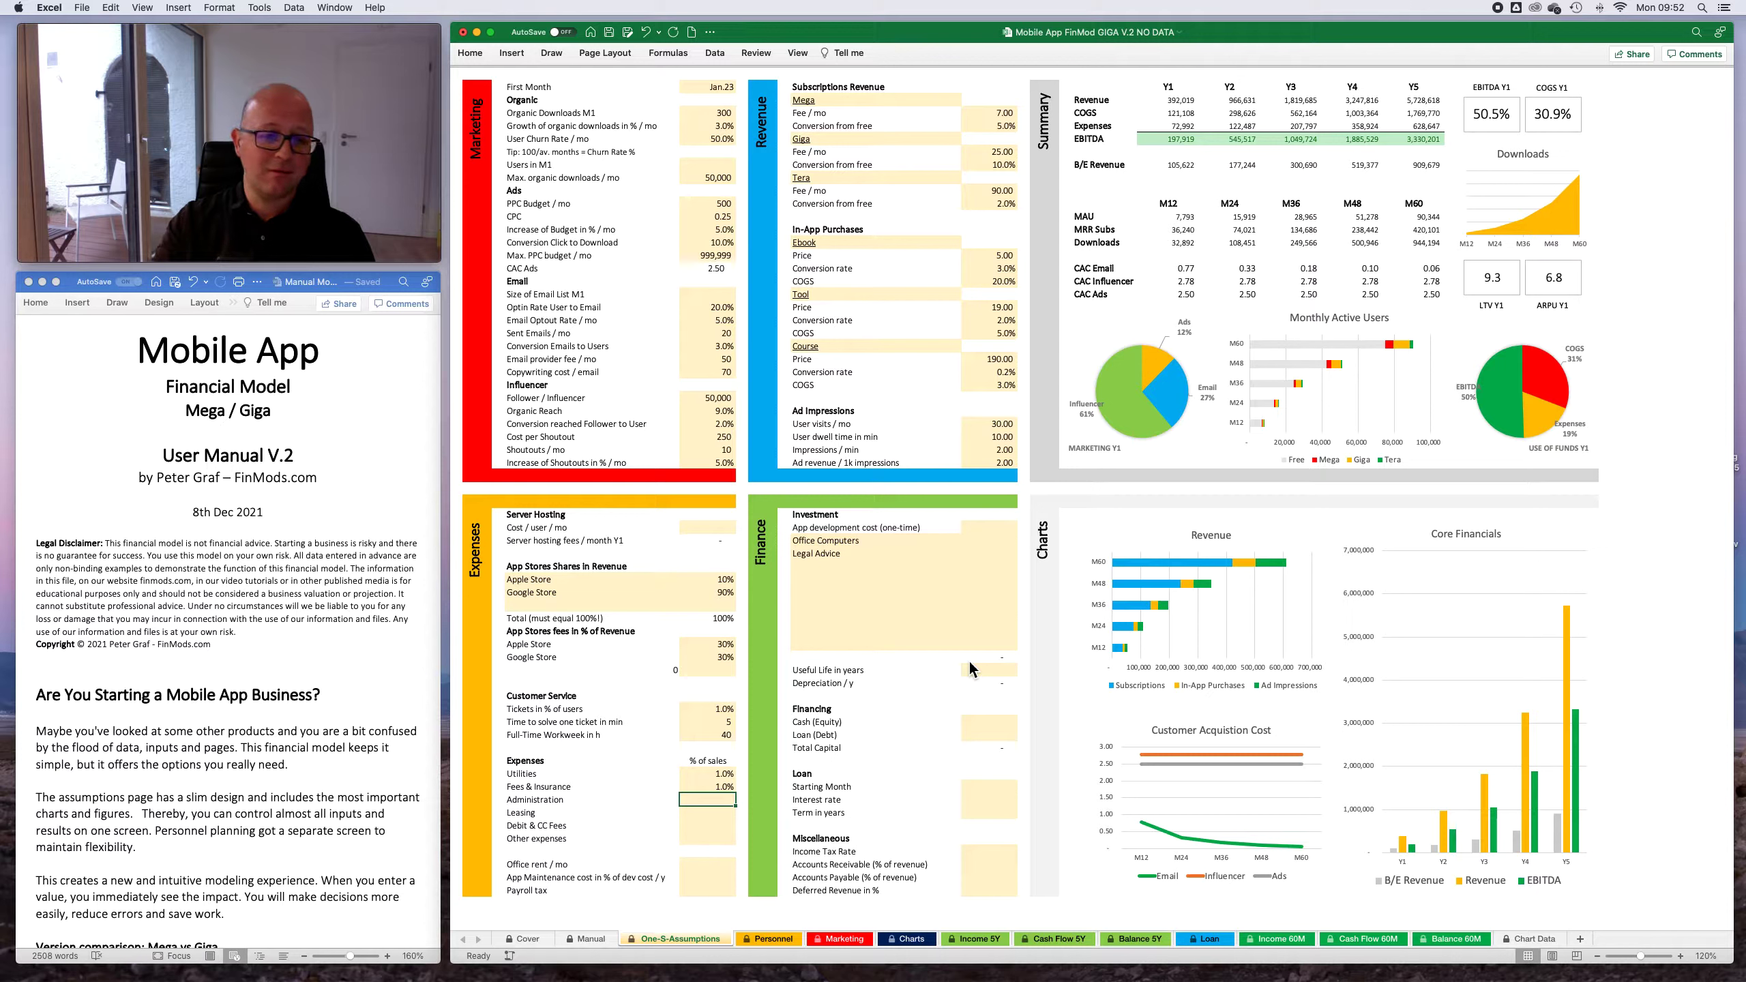
text(1)
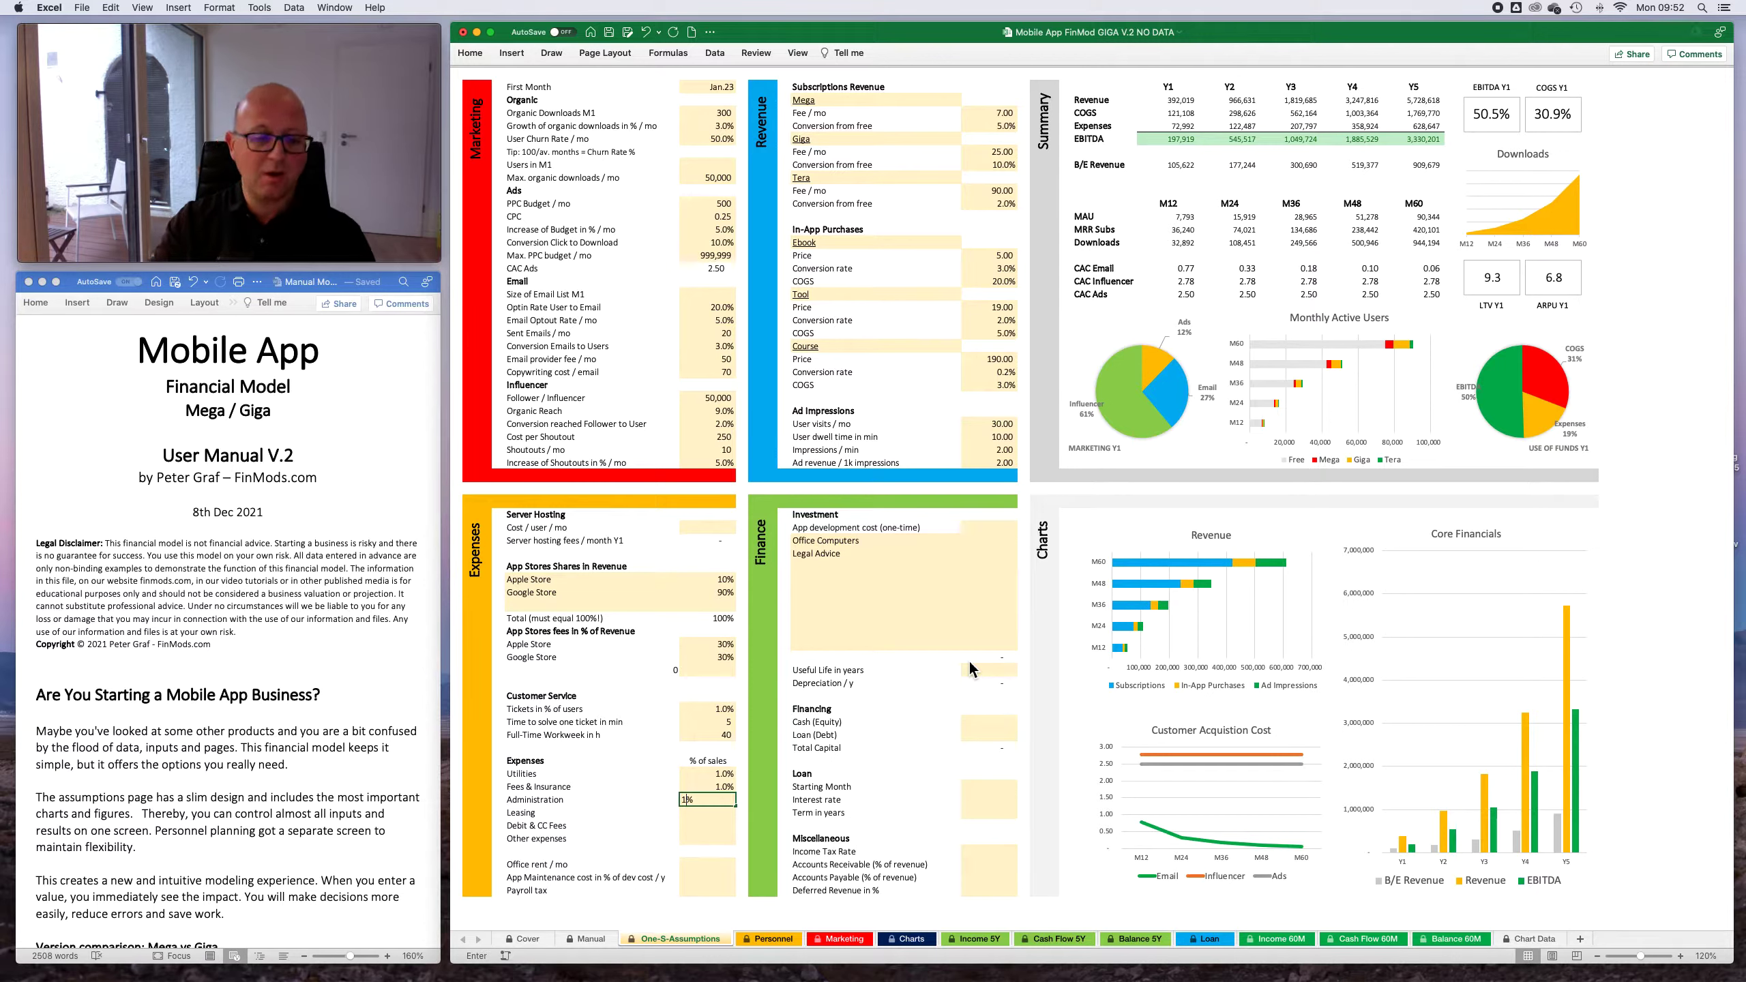
key(Return)
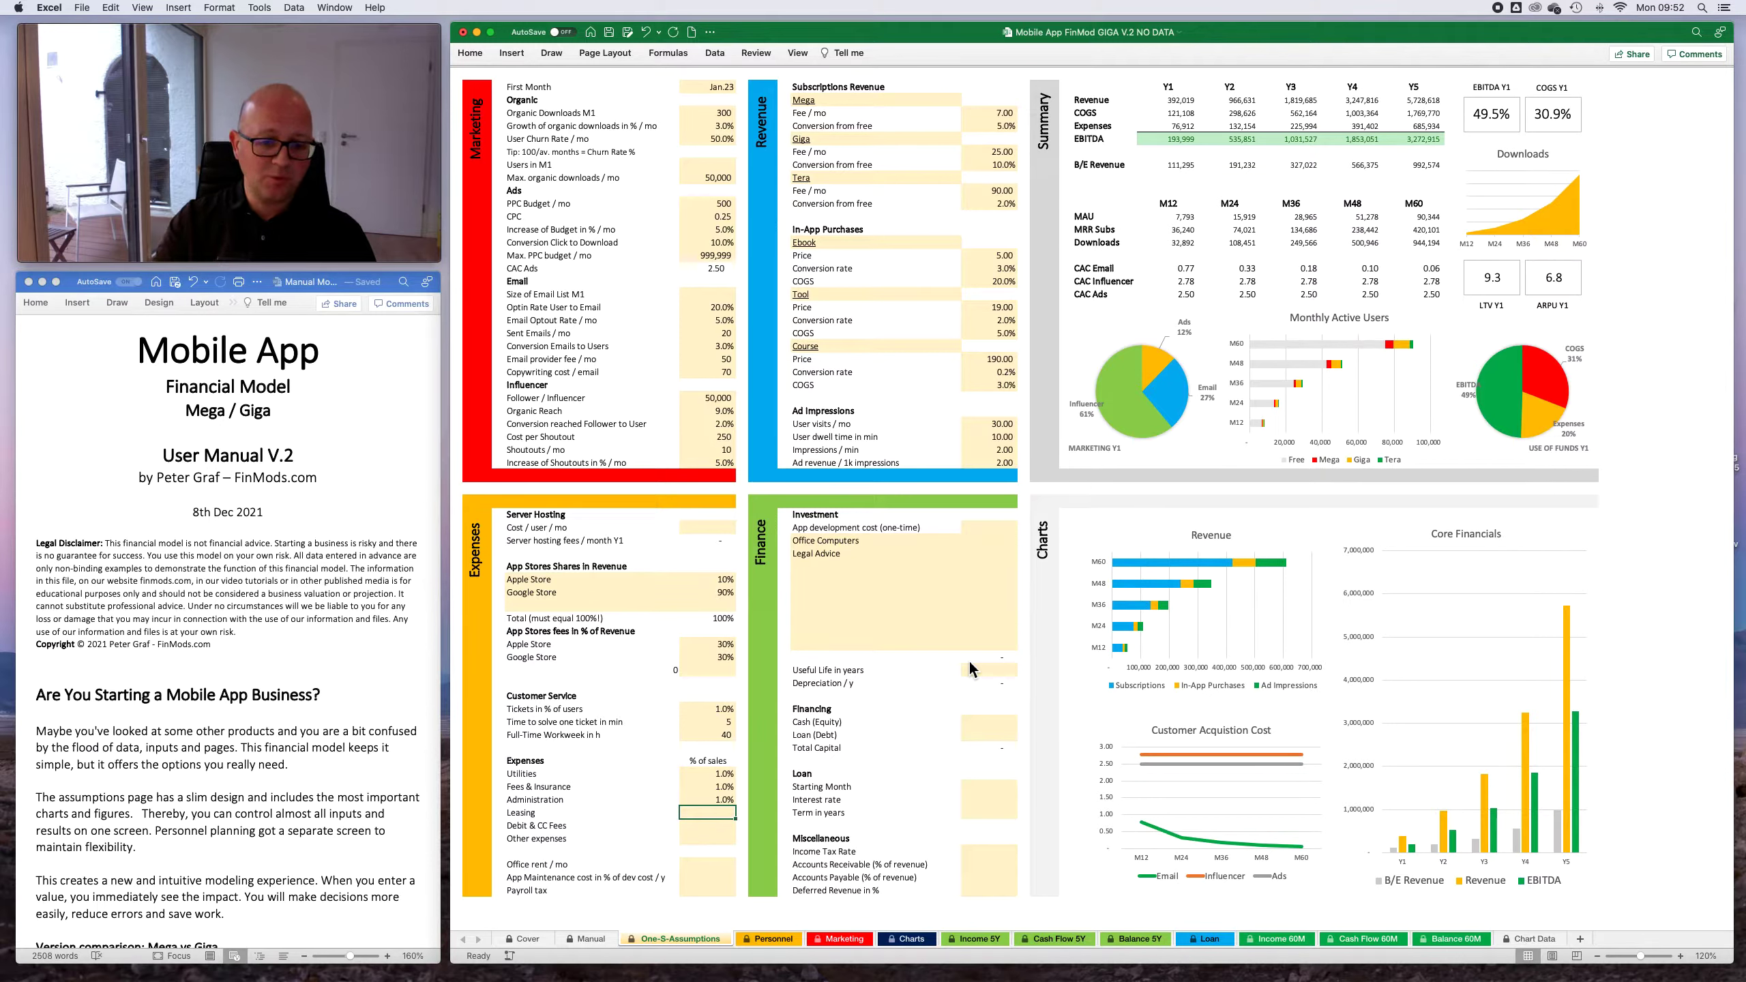
key(Down)
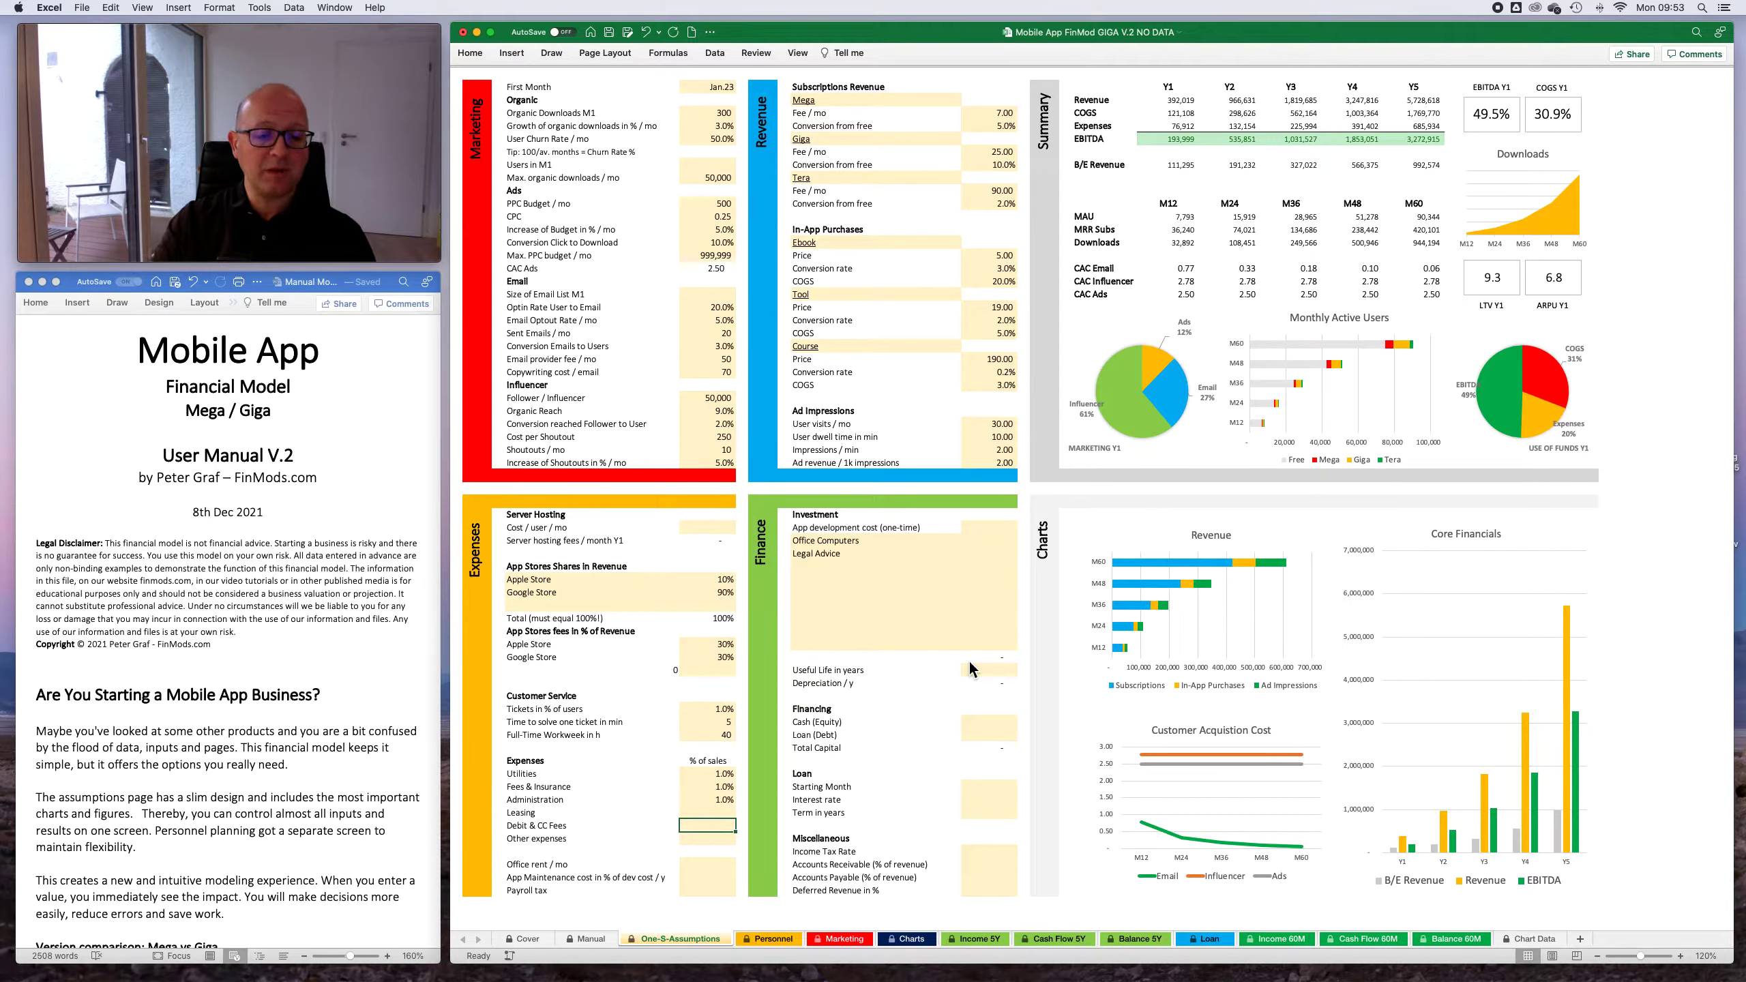
- Set the office rent to 1,500 per month in the Expenses section
key(Down)
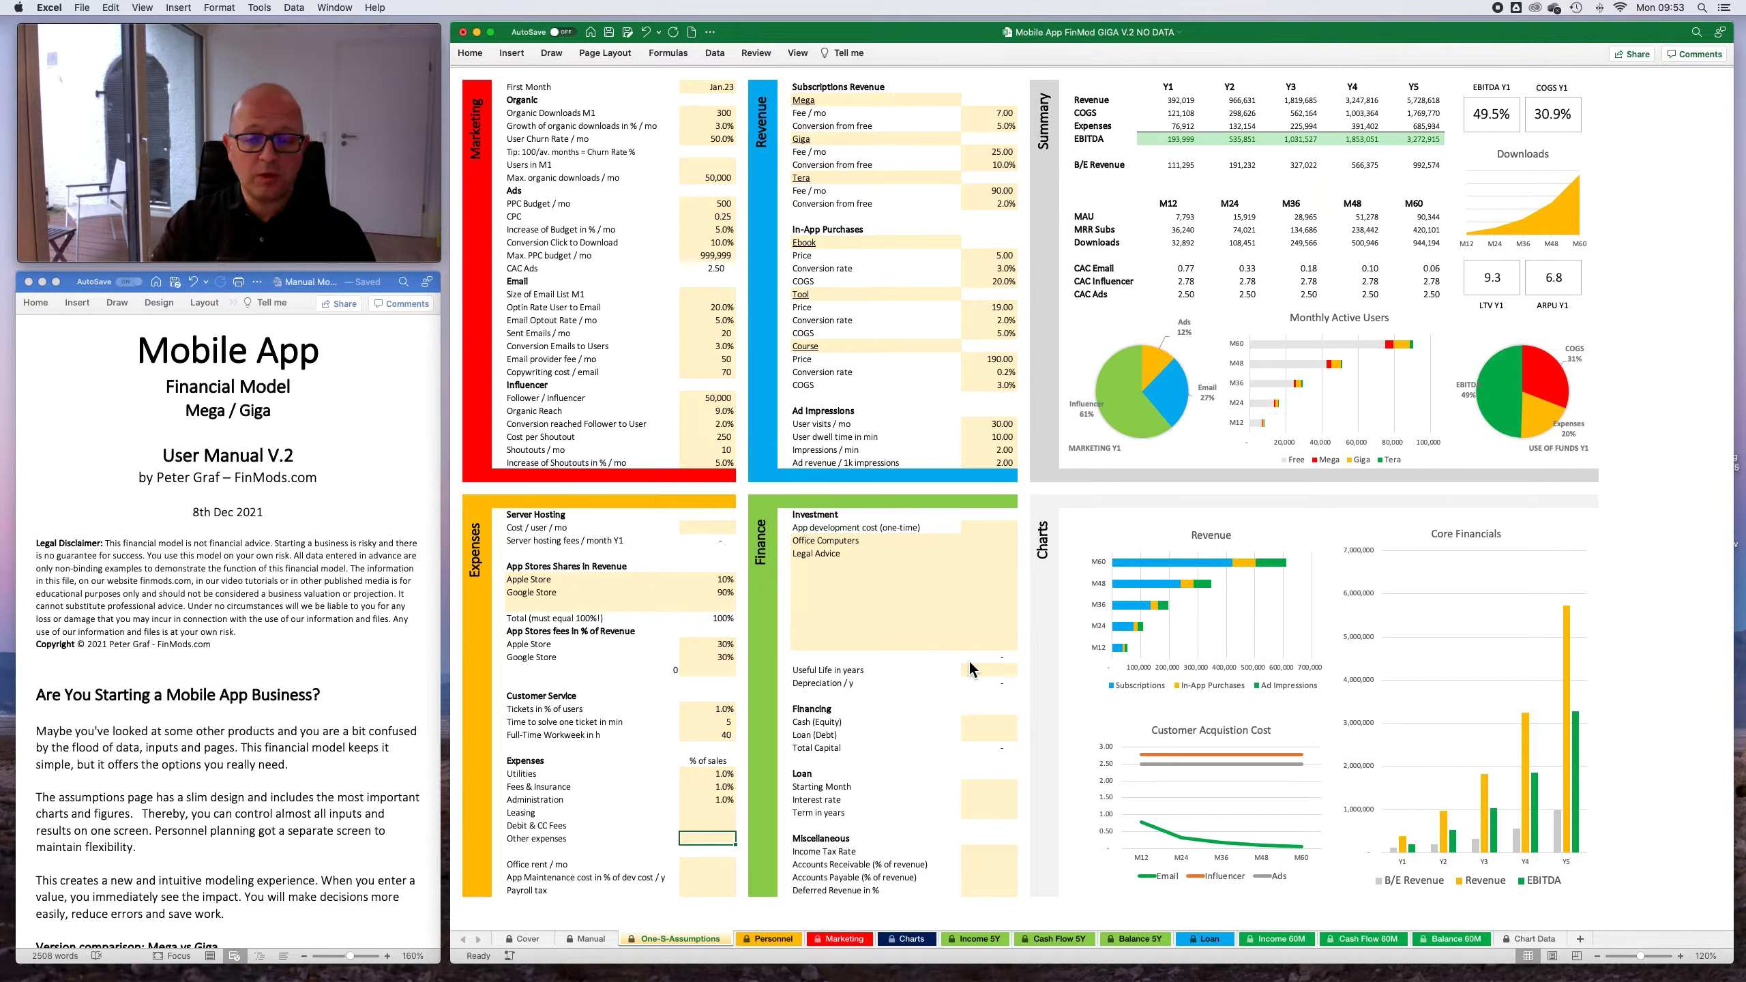
key(Down)
key(Down)
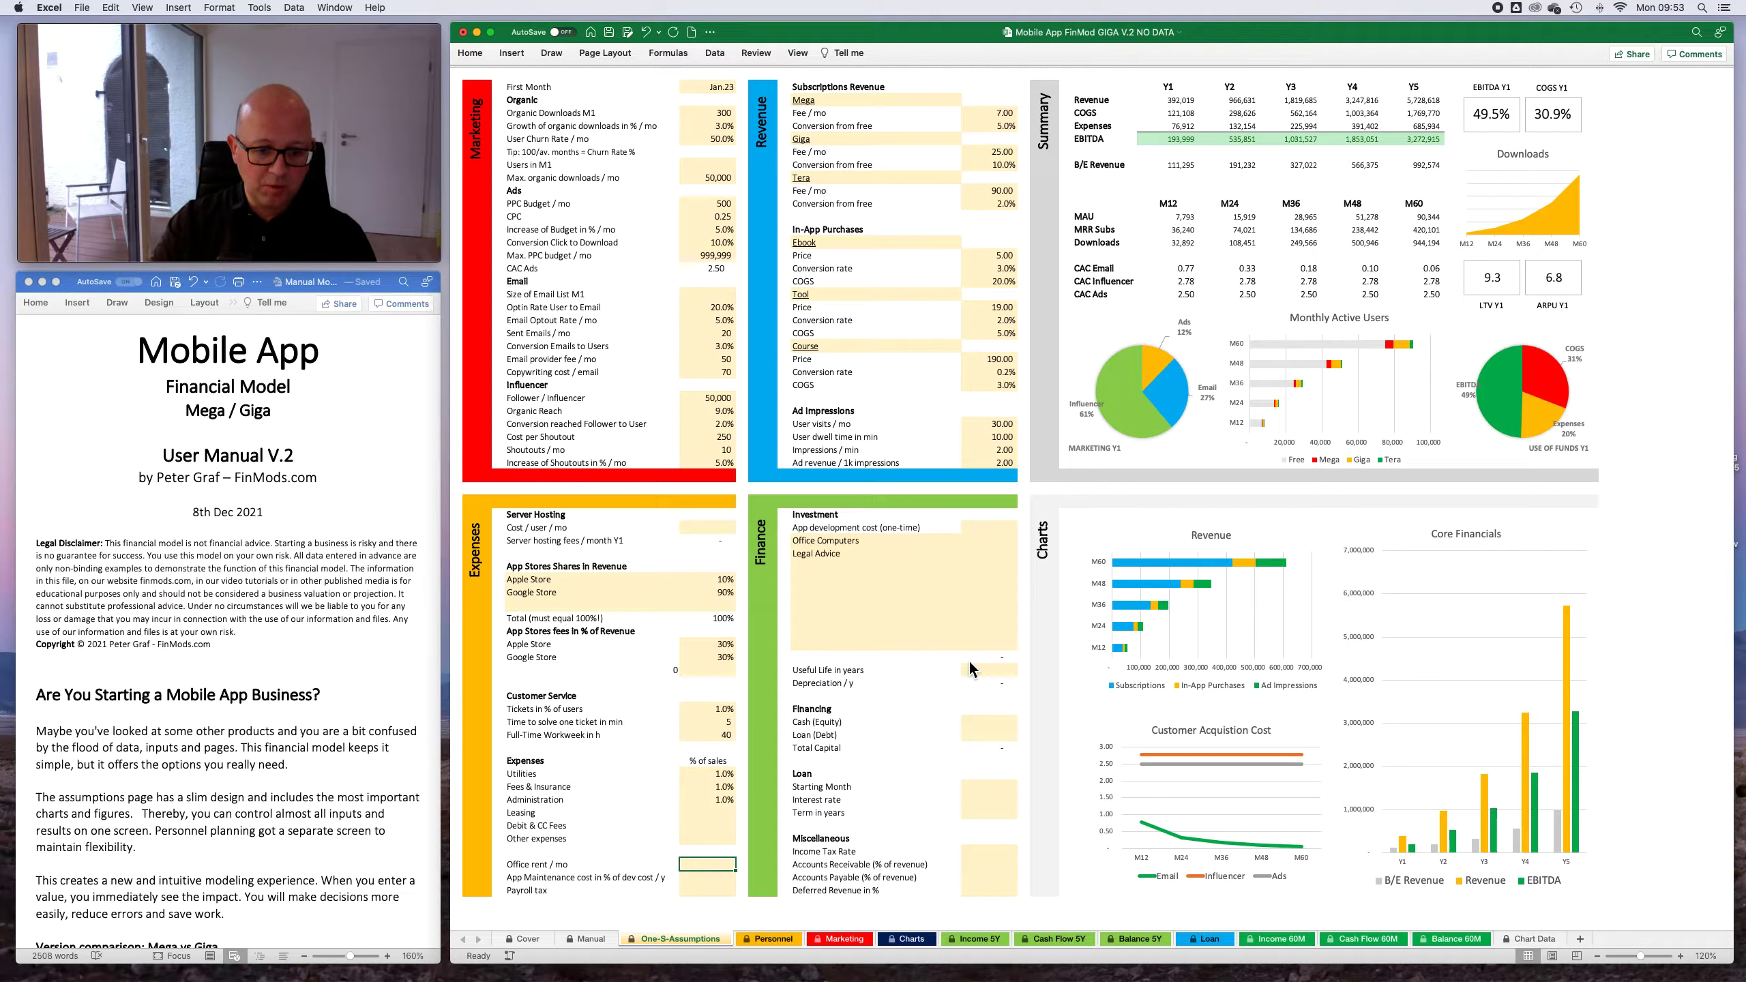
text(1500)
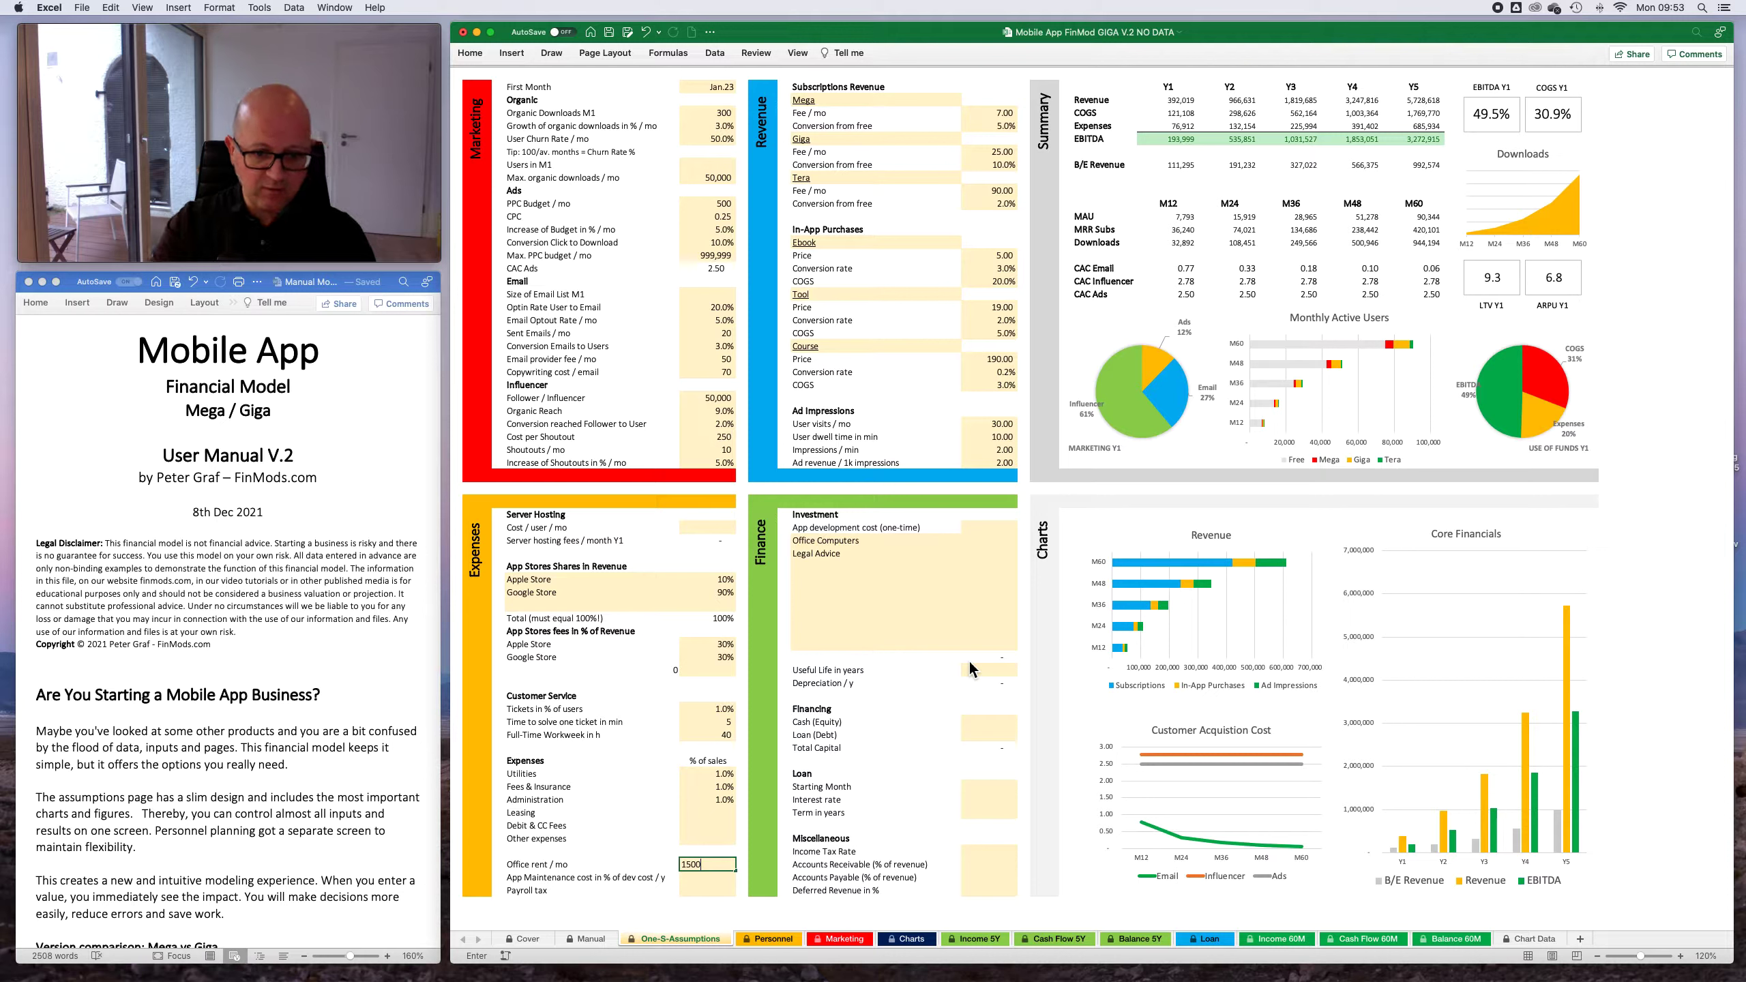
key(Return)
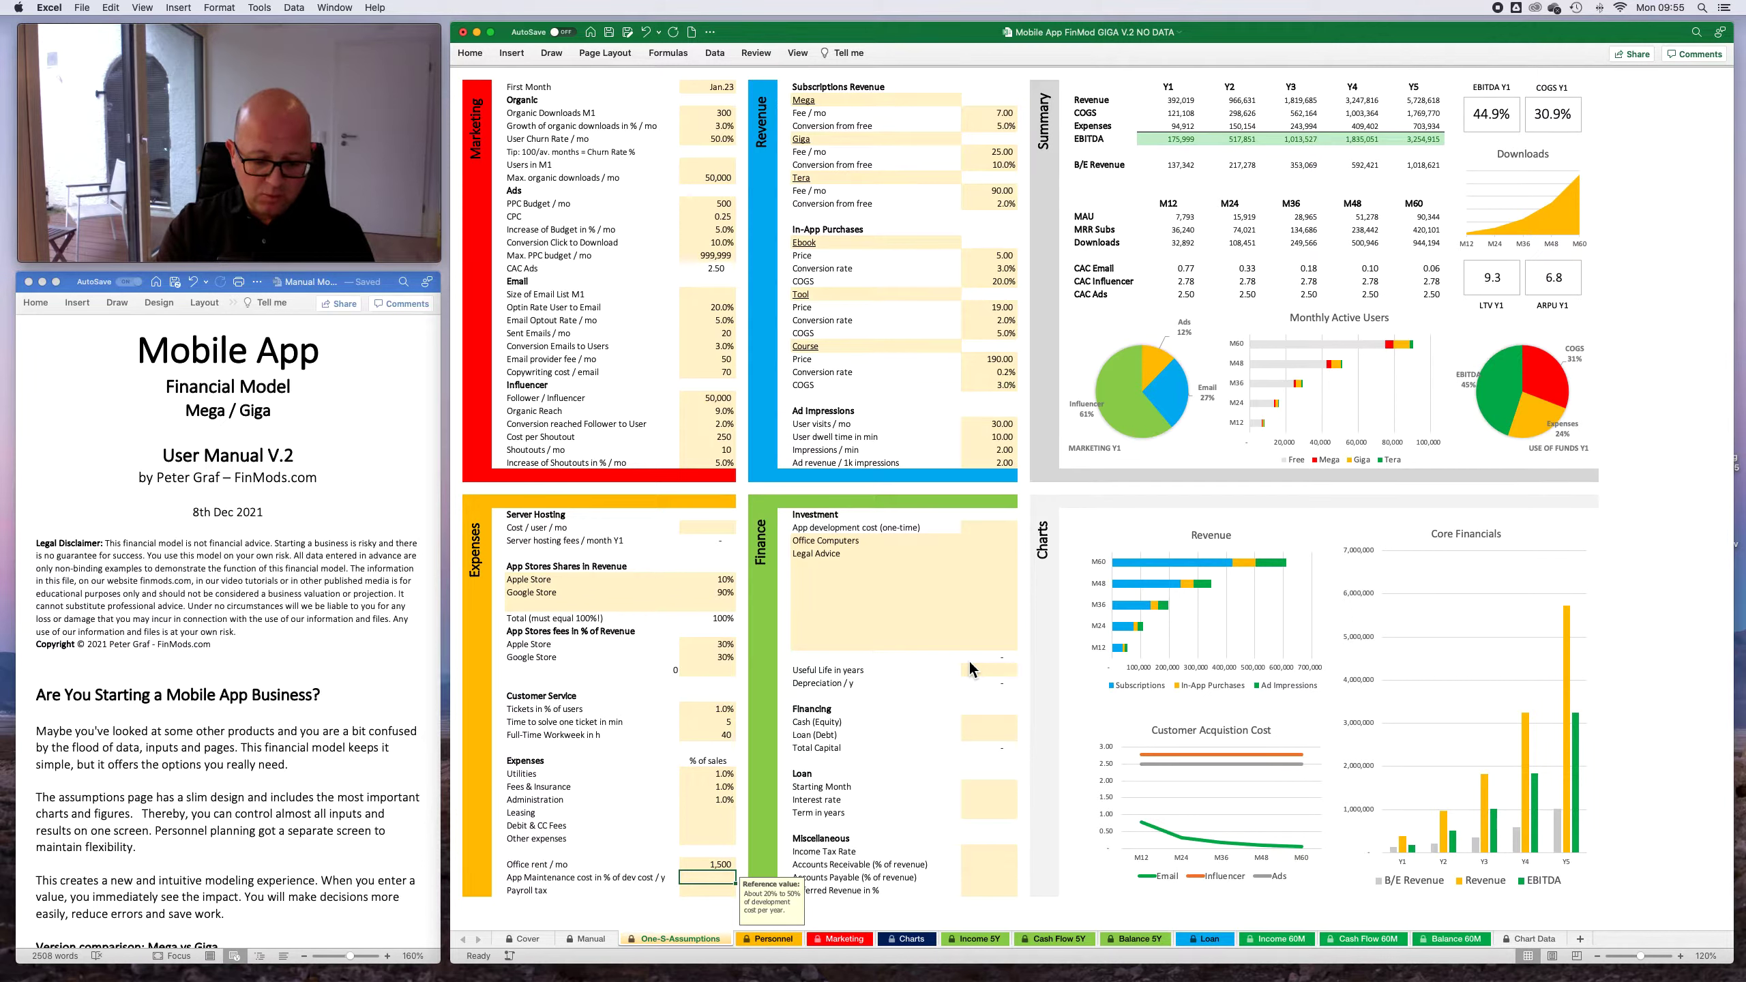
- Set the app maintenance cost to 35% of the development cost per year and the payroll tax to 12%
text(35)
key(Return)
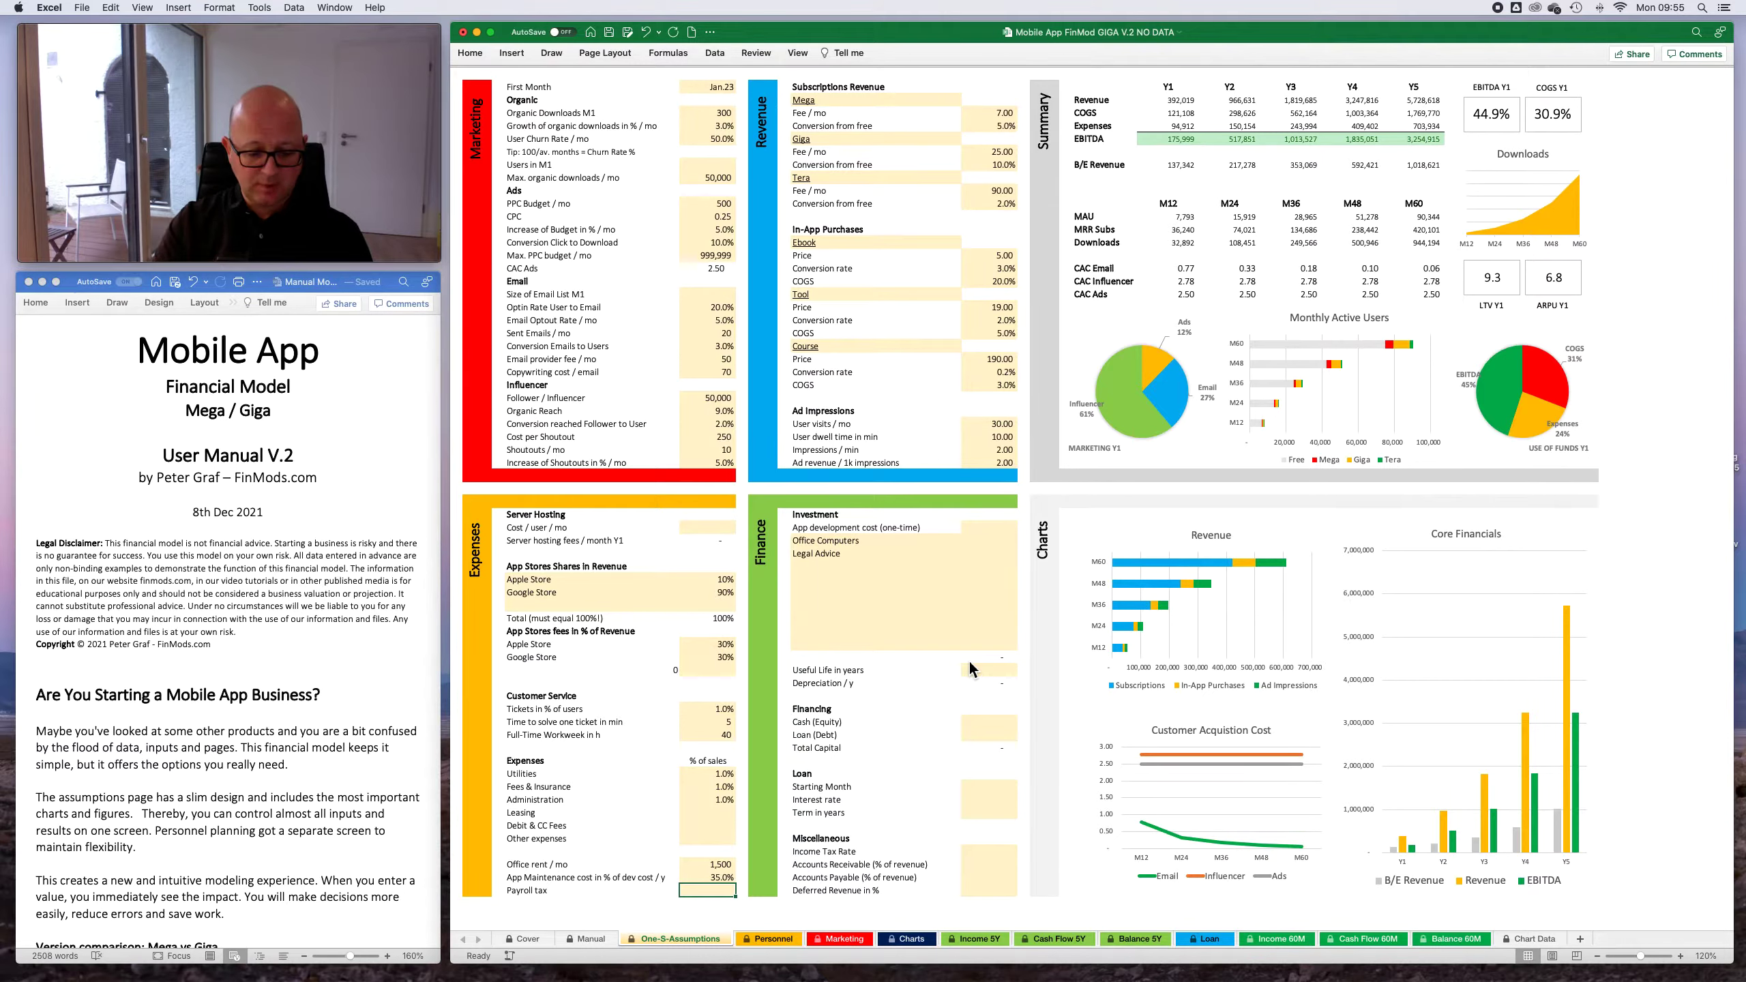
text(12%)
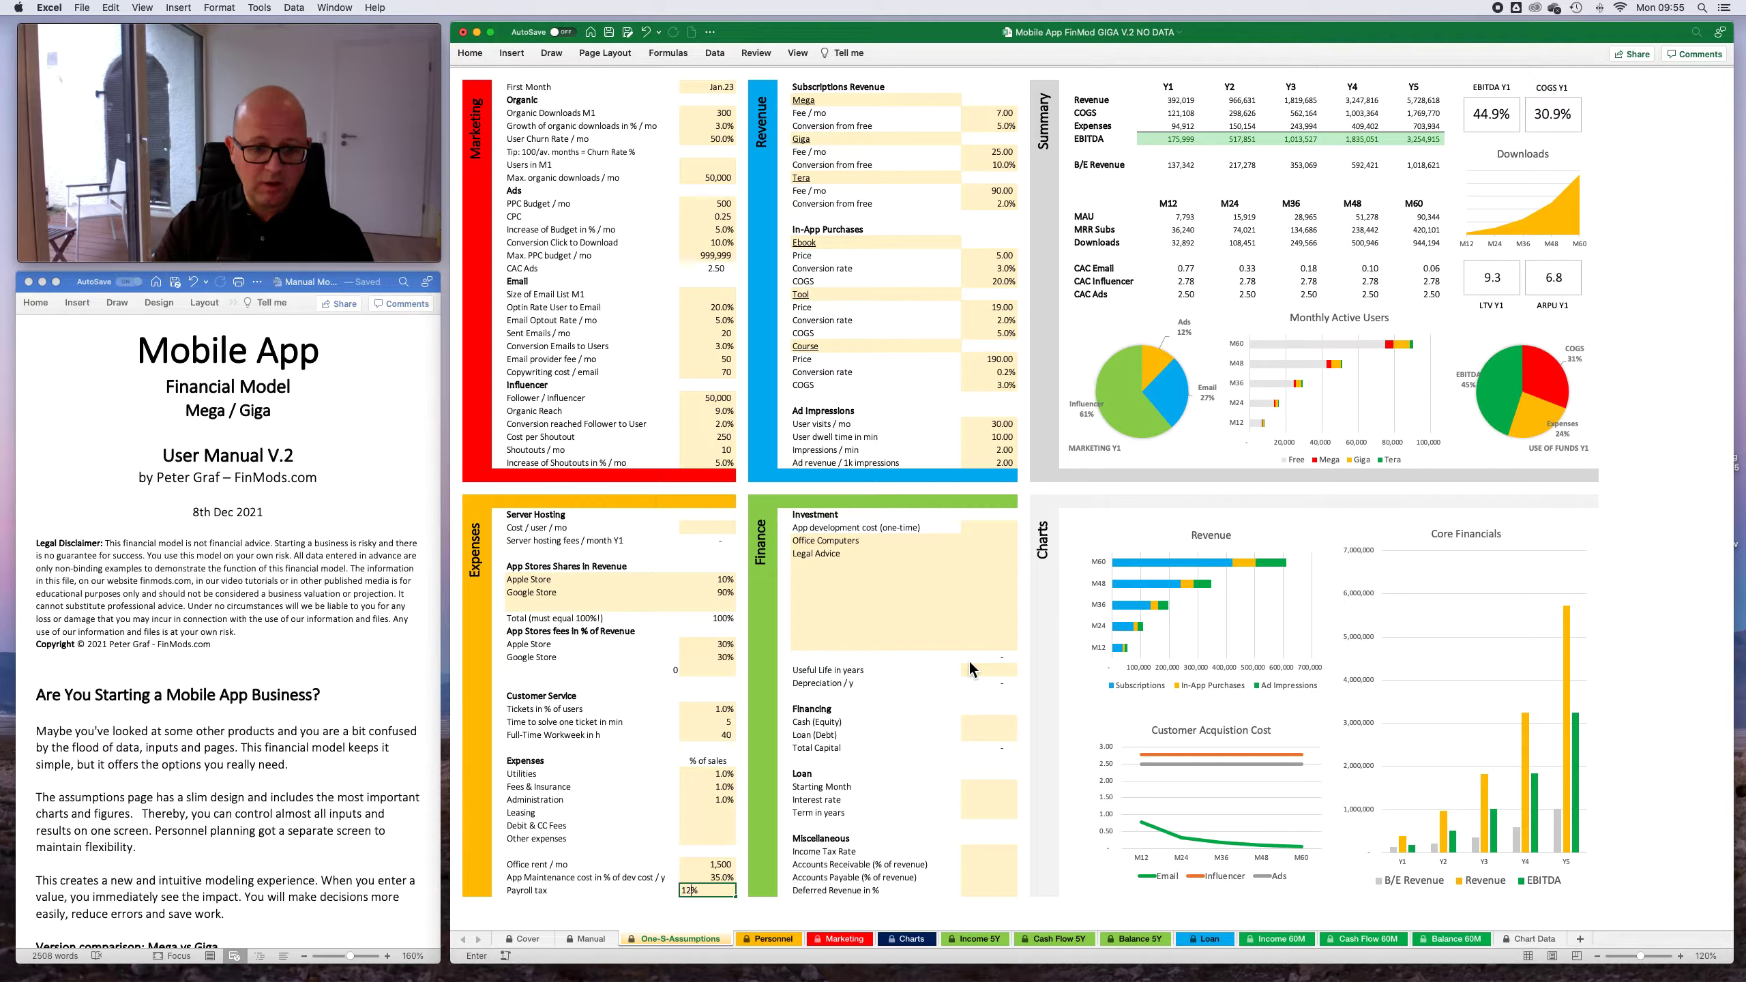
key(Tab)
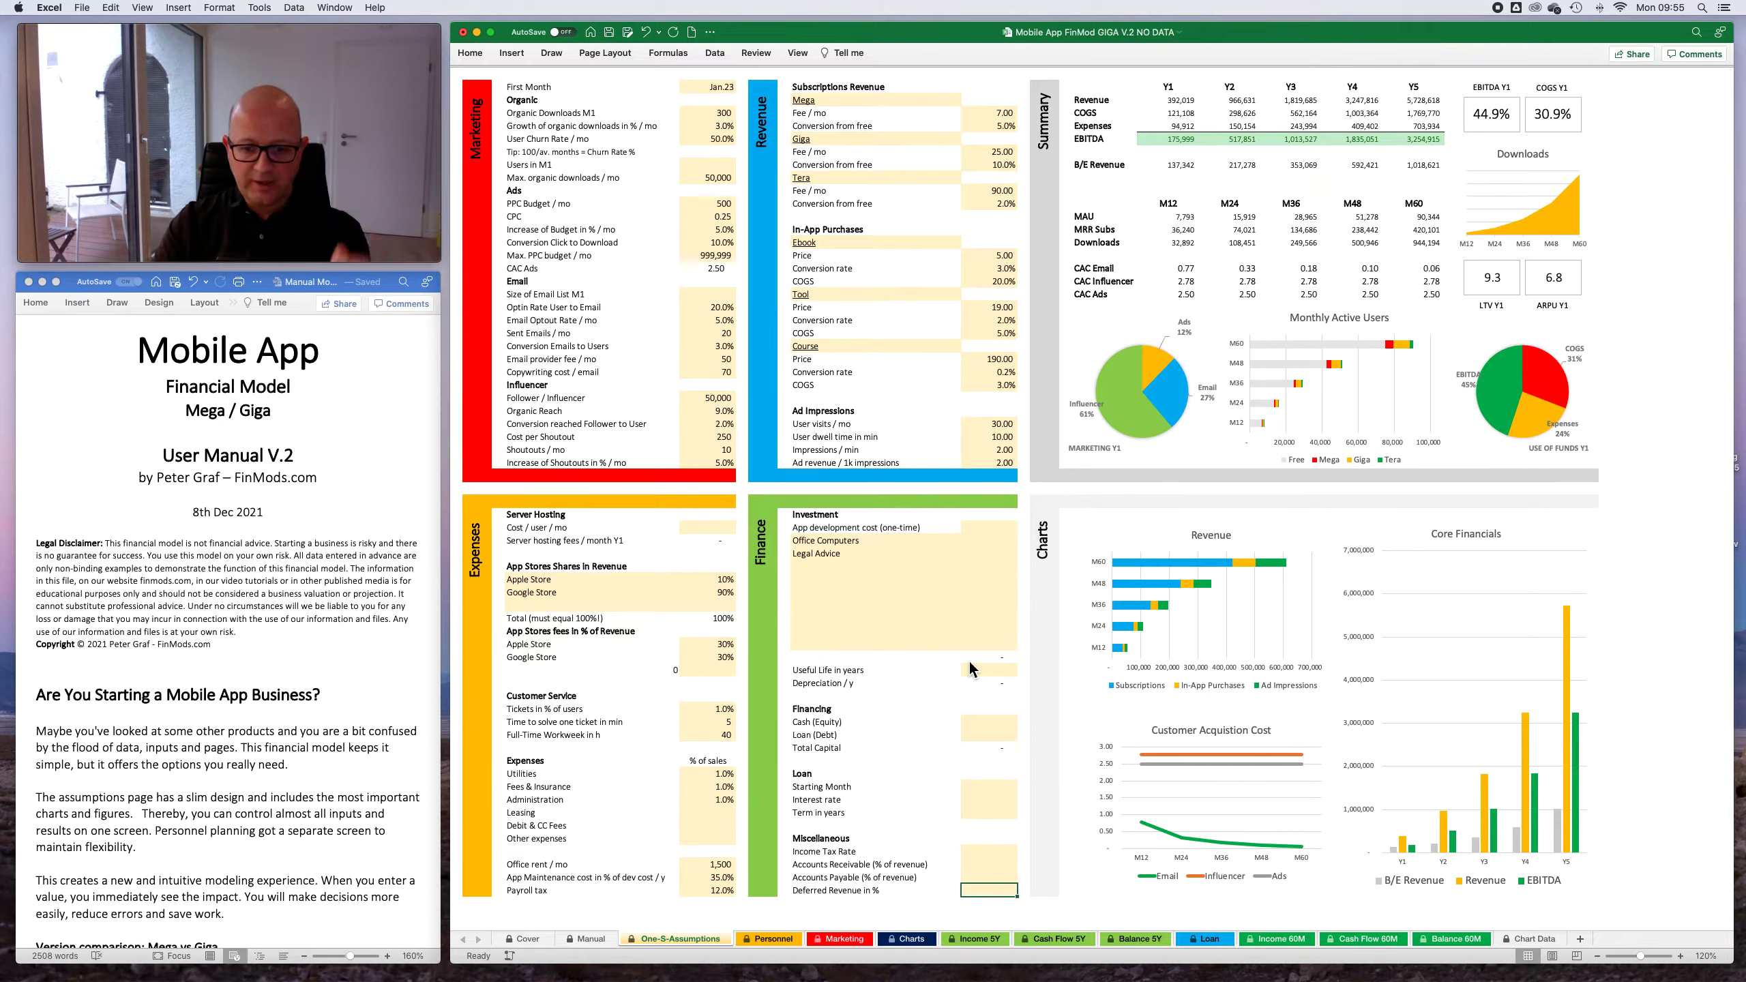
- Under Investment in the Finance section, set the one-time app development cost to 100,000 and Office Computers to 5,000
key(Up)
key(Up)
key(Up)
key(Up)
key(Up)
key(Up)
key(Up)
key(Up)
key(Up)
key(Up)
key(Up)
key(Up)
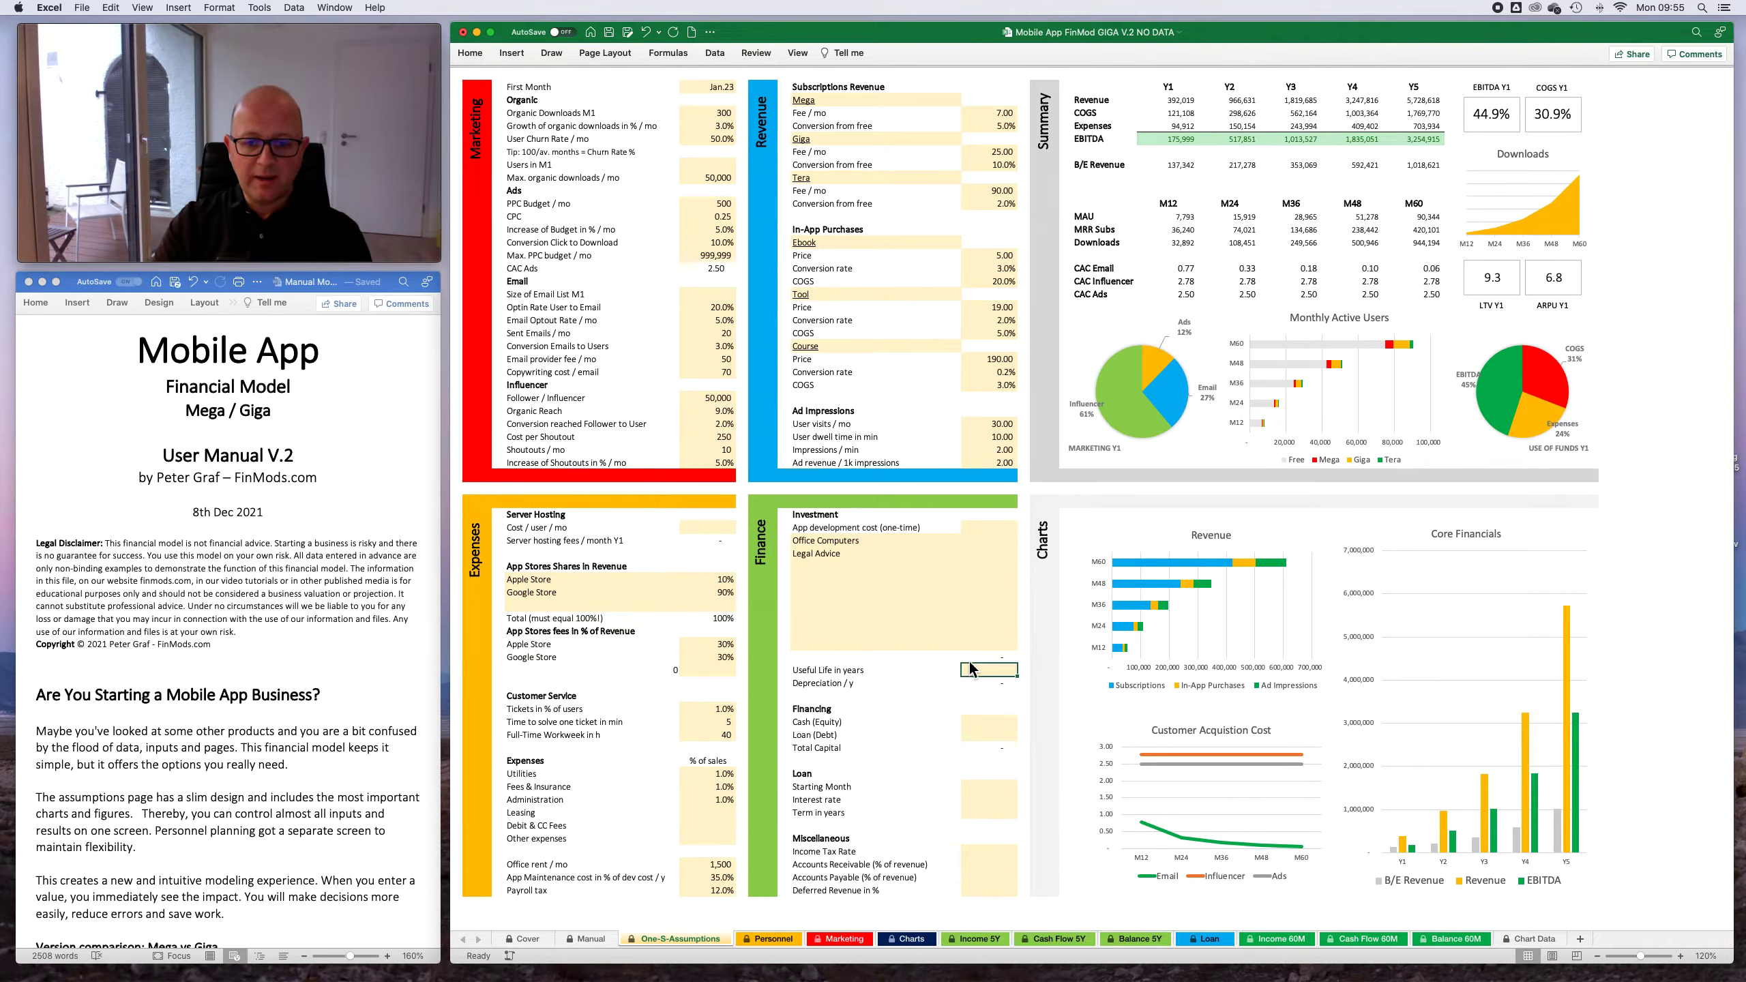
key(Up)
key(Up)
key(Up)
key(Up)
key(Up)
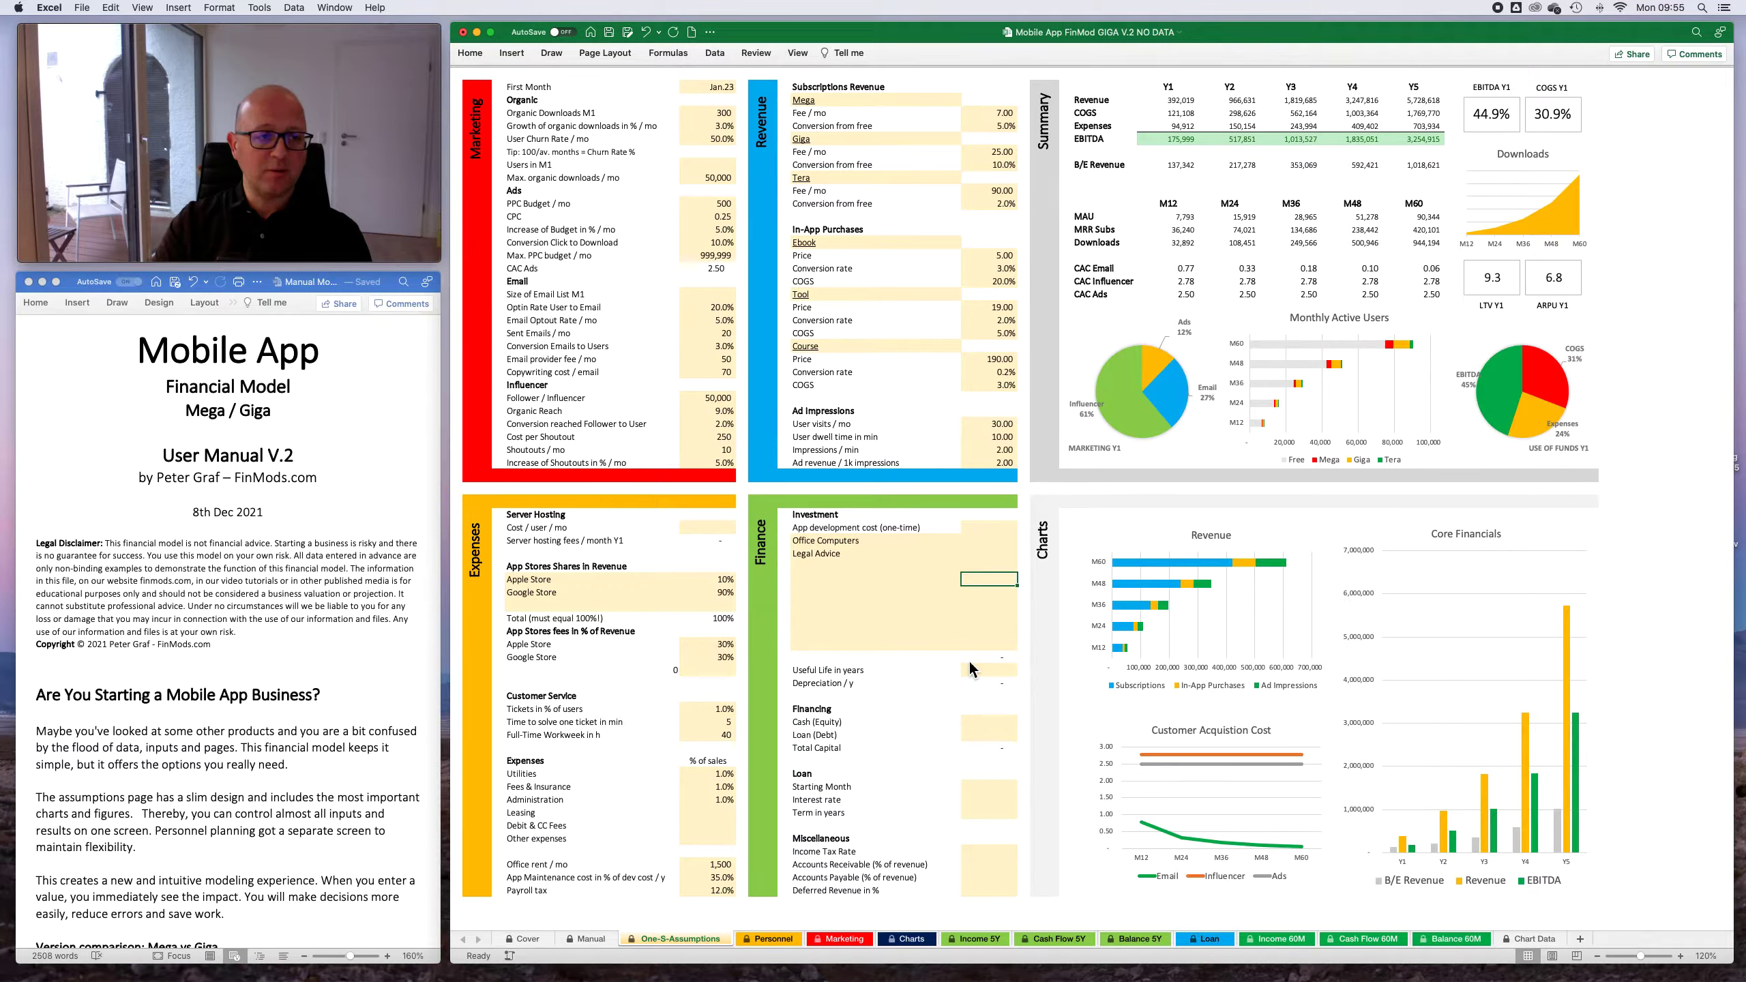
key(Up)
key(Up)
key(Up)
key(Up)
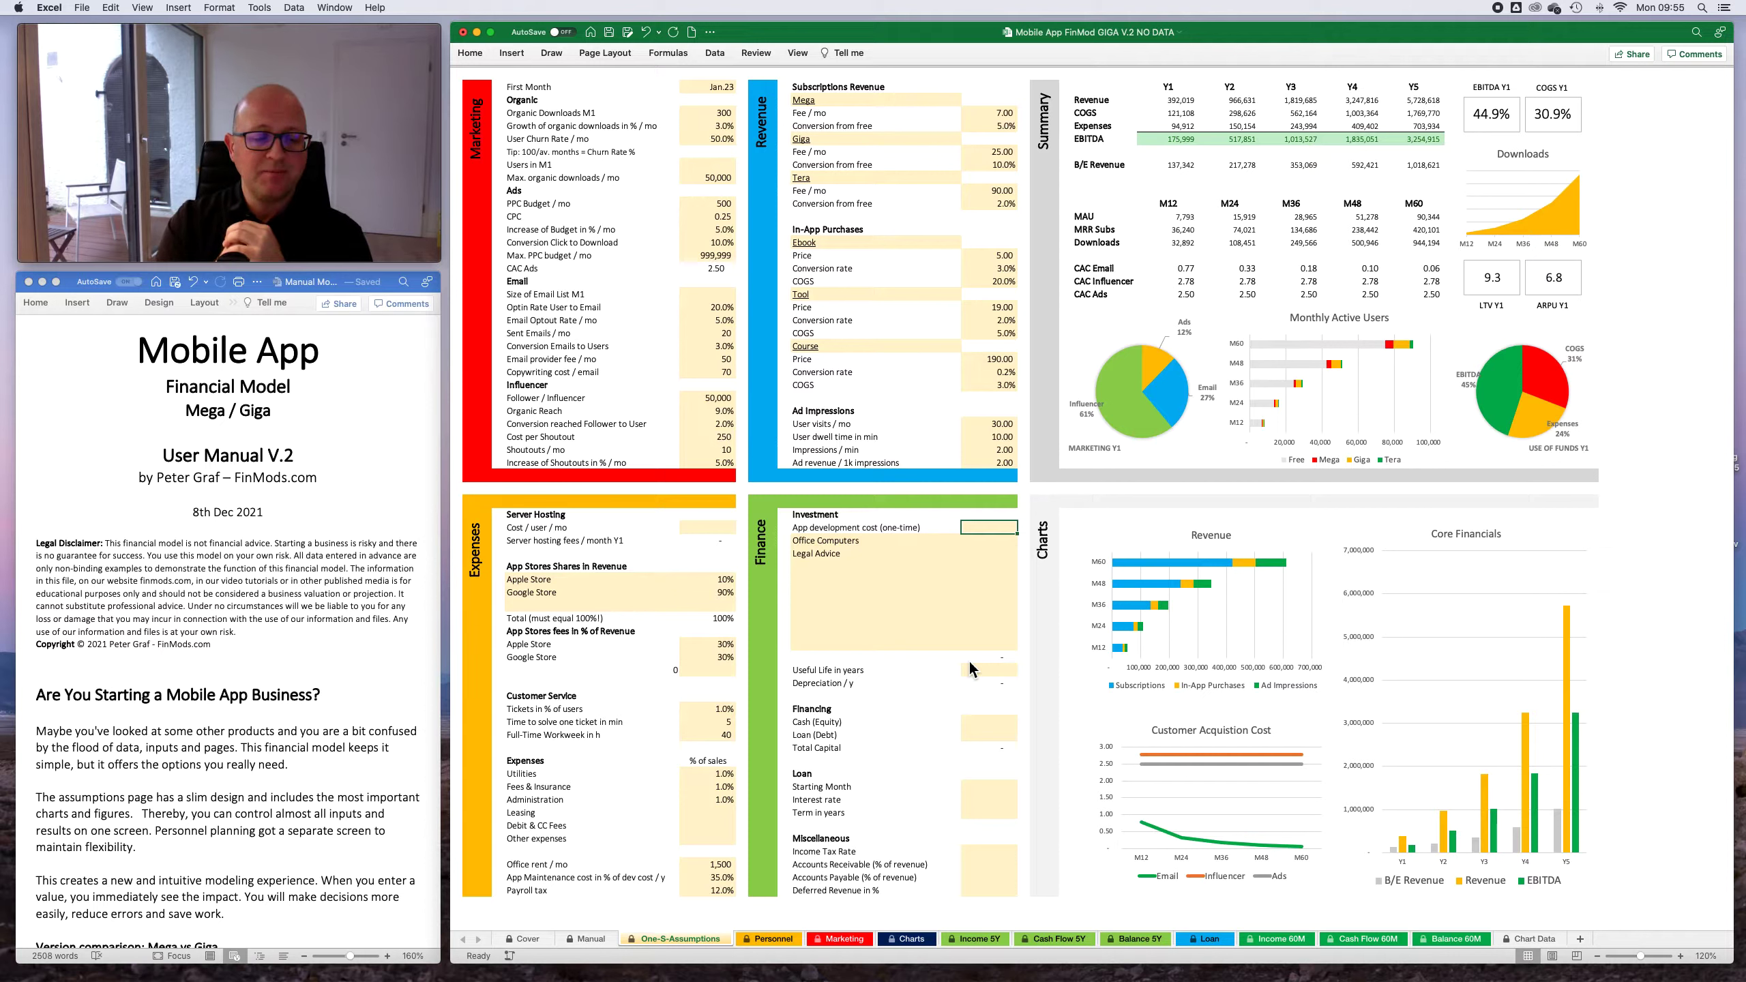
click(987, 583)
click(991, 530)
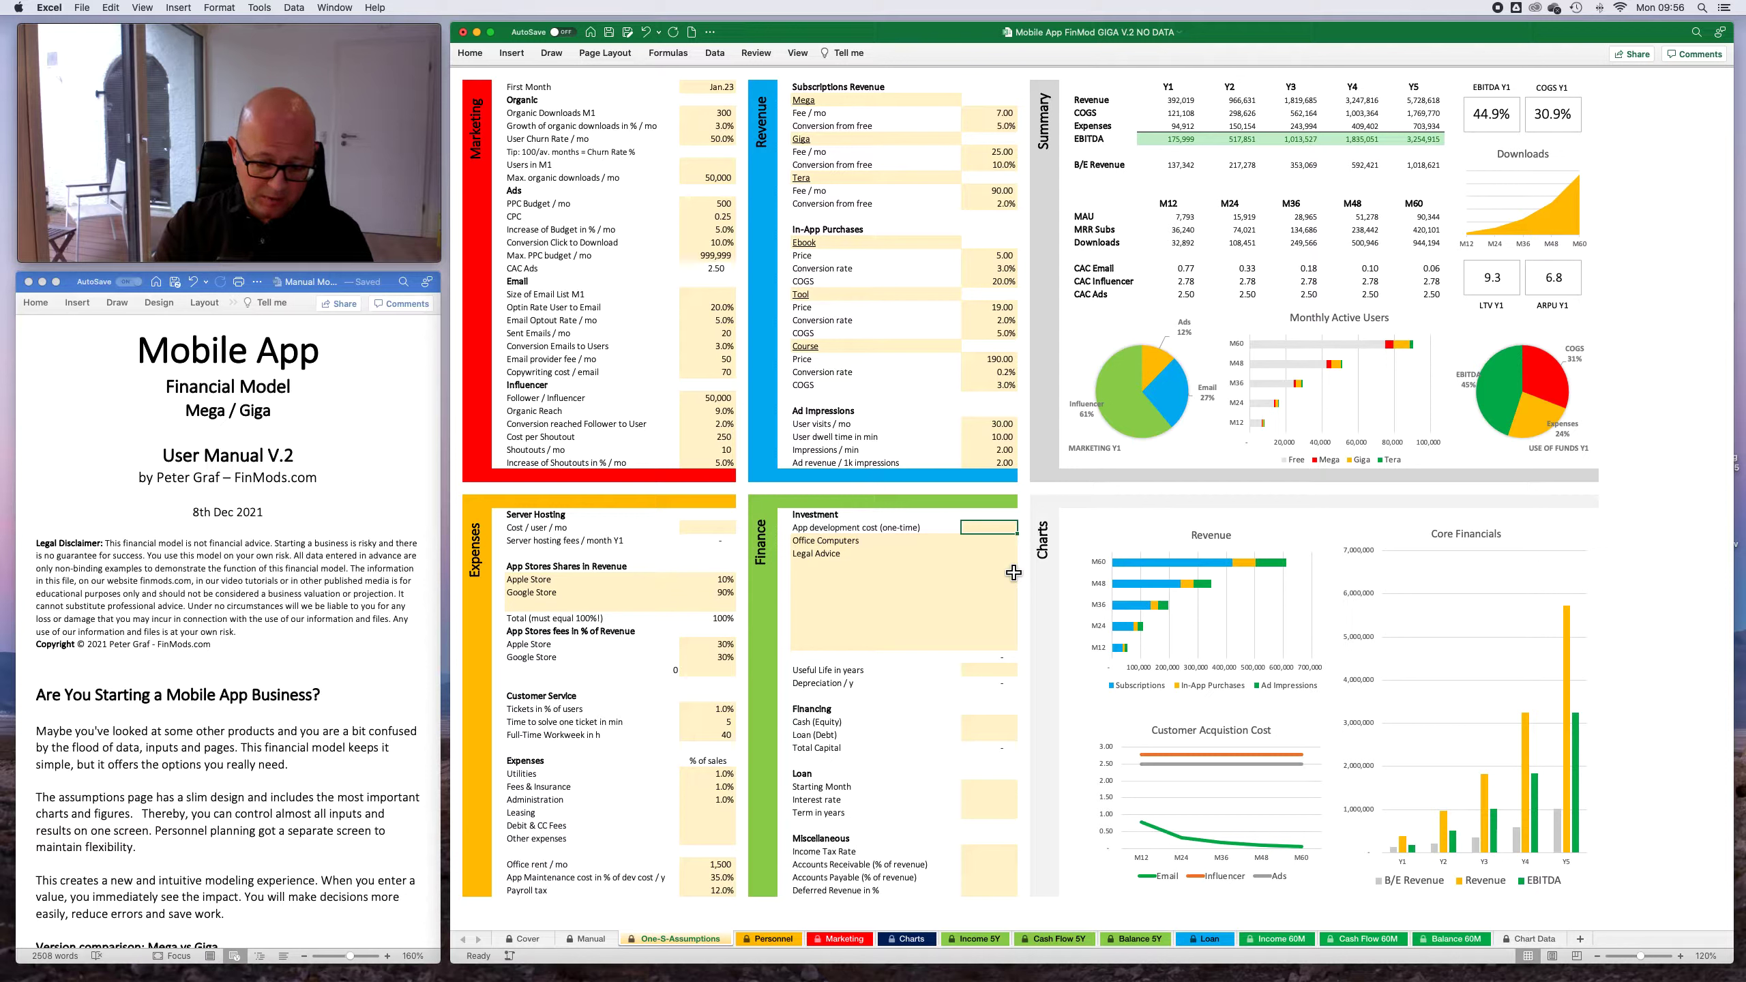
text(100,)
text(00000)
key(Return)
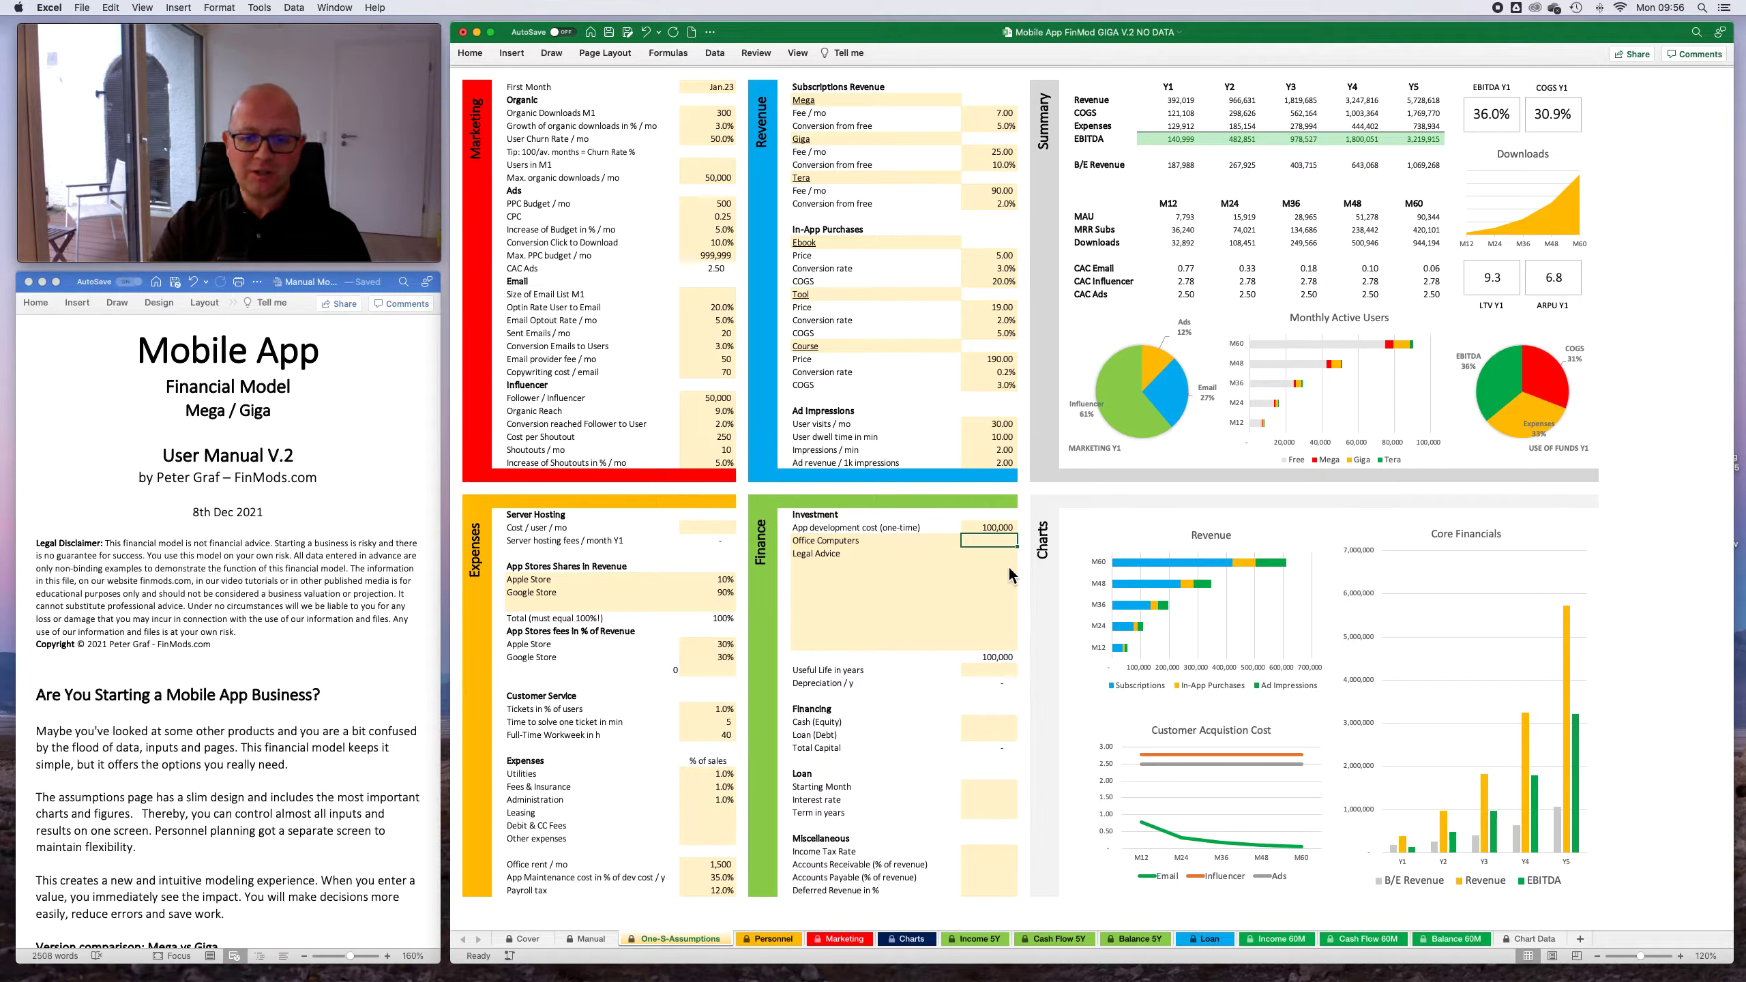
text(5000)
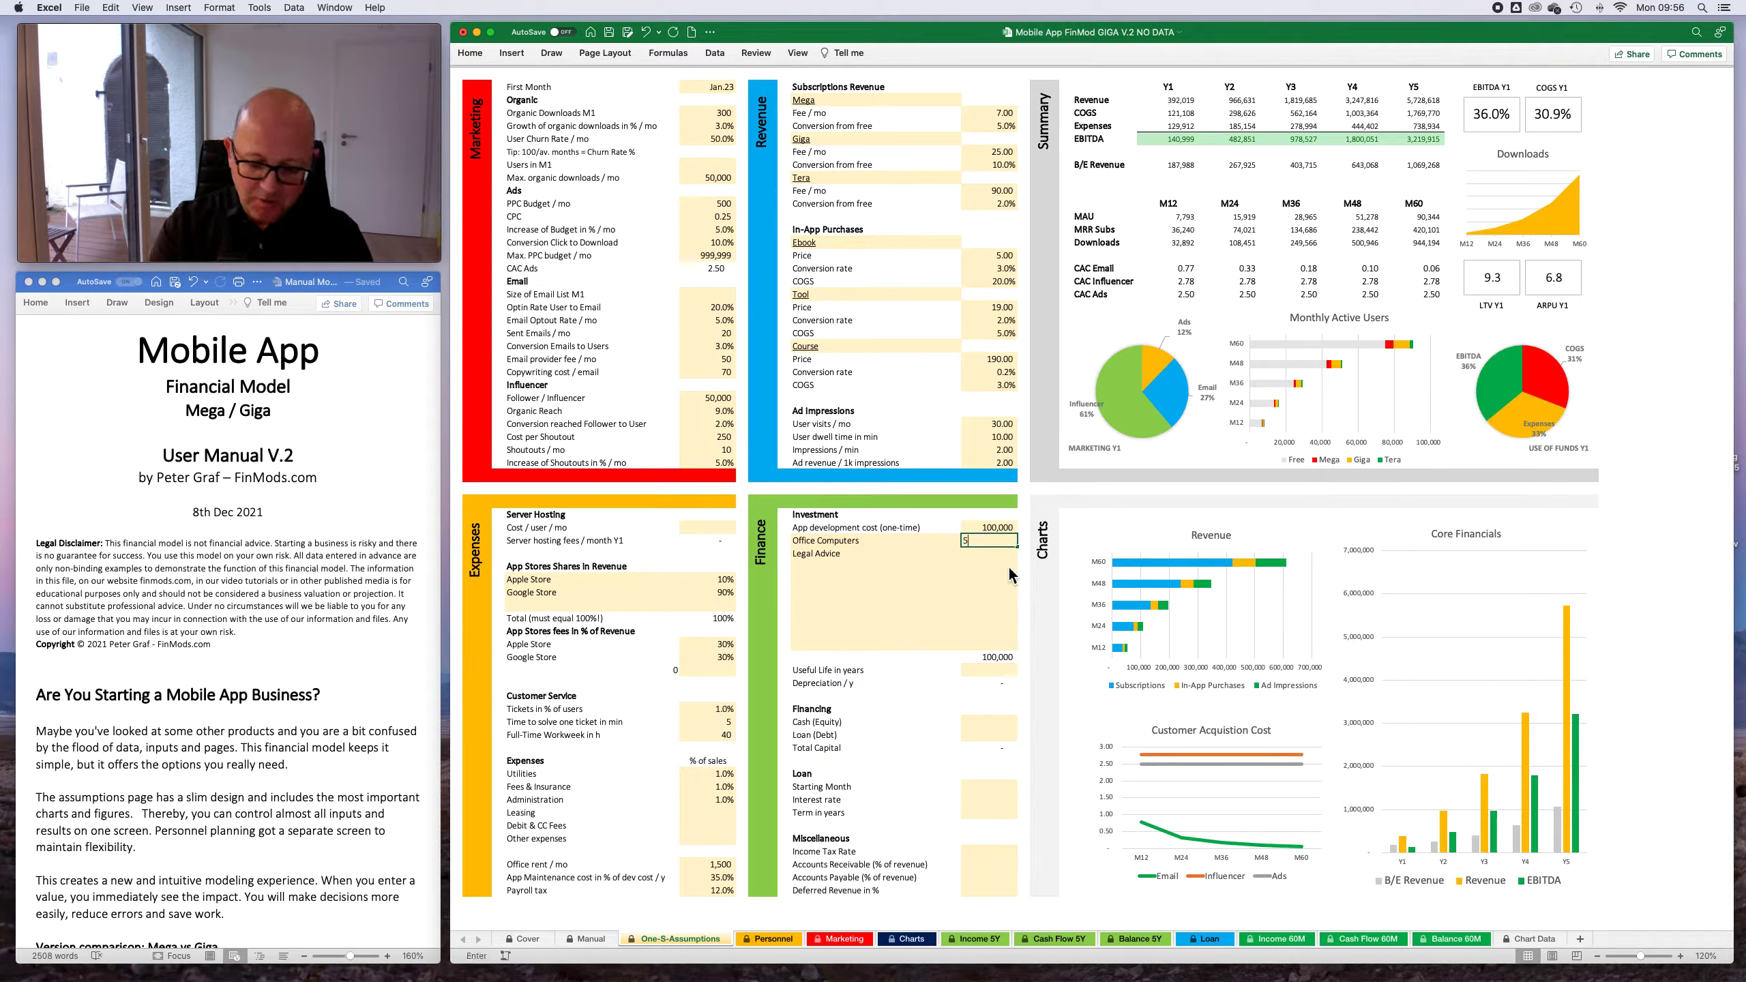
key(Return)
text(ölsdjfalöskf)
key(BackSpace)
key(BackSpace)
key(BackSpace)
key(BackSpace)
key(BackSpace)
key(BackSpace)
key(BackSpace)
key(BackSpace)
key(BackSpace)
key(Escape)
key(Up)
key(Right)
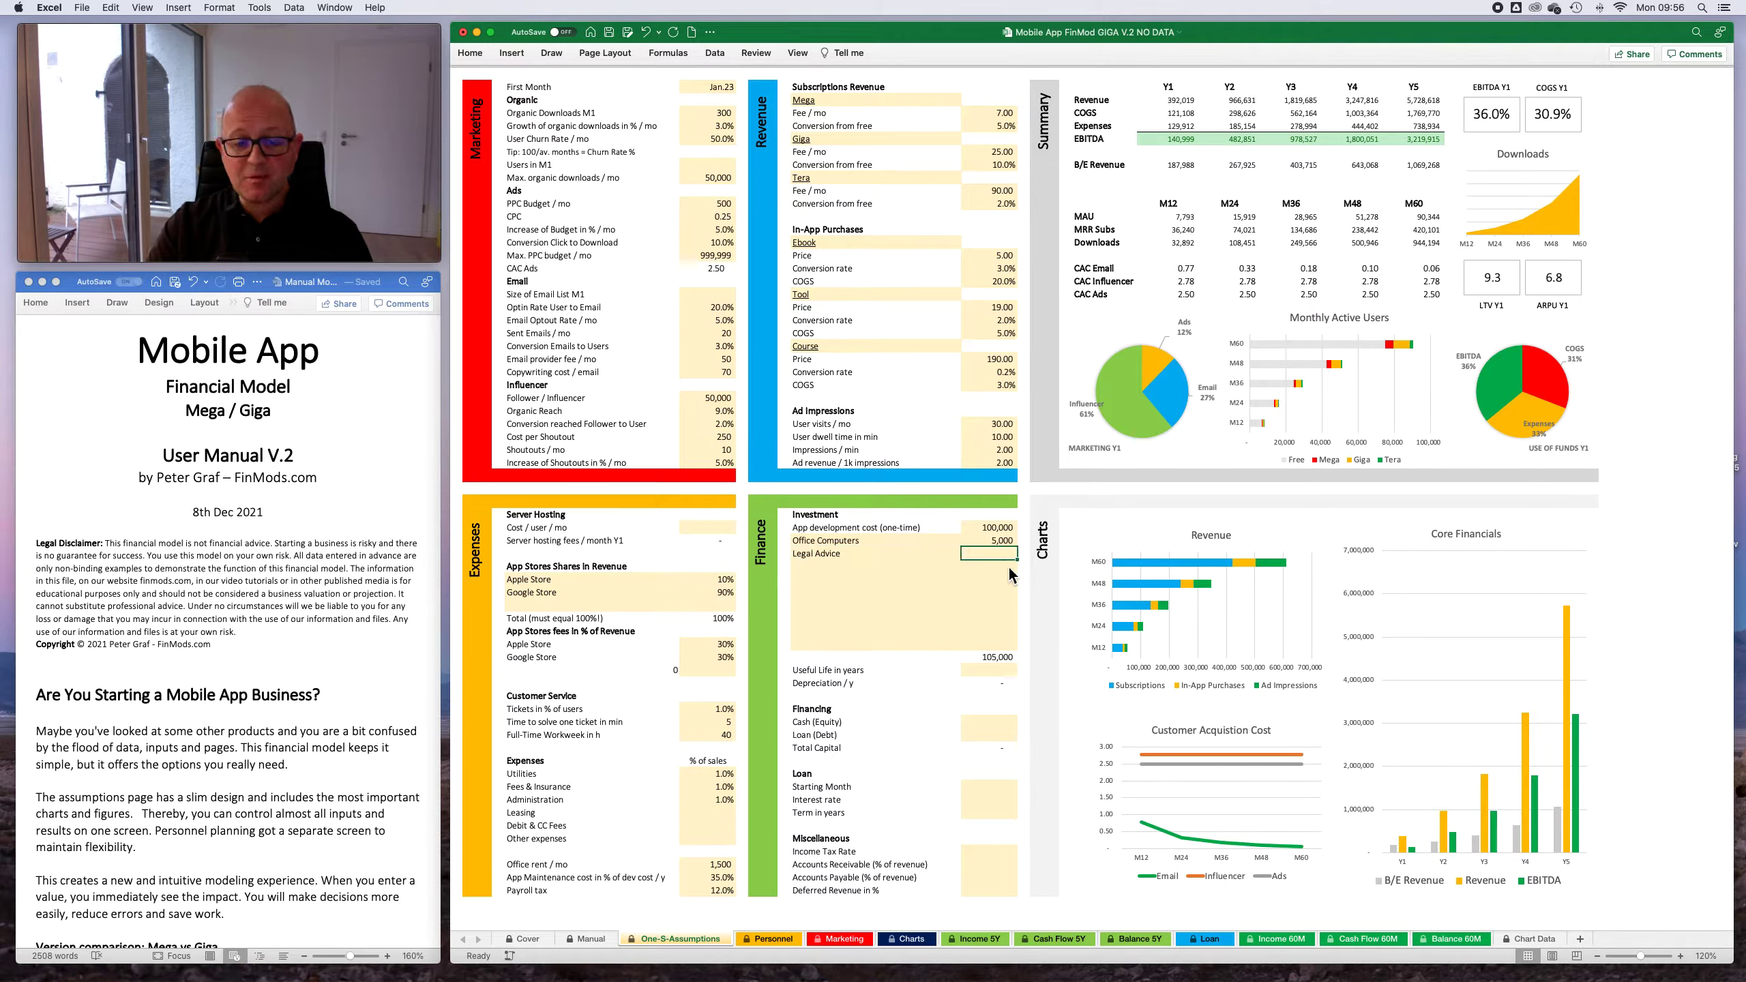
- Set the Legal Advice investment to 5,000 and the useful life of the investments to 7 years
text(5000)
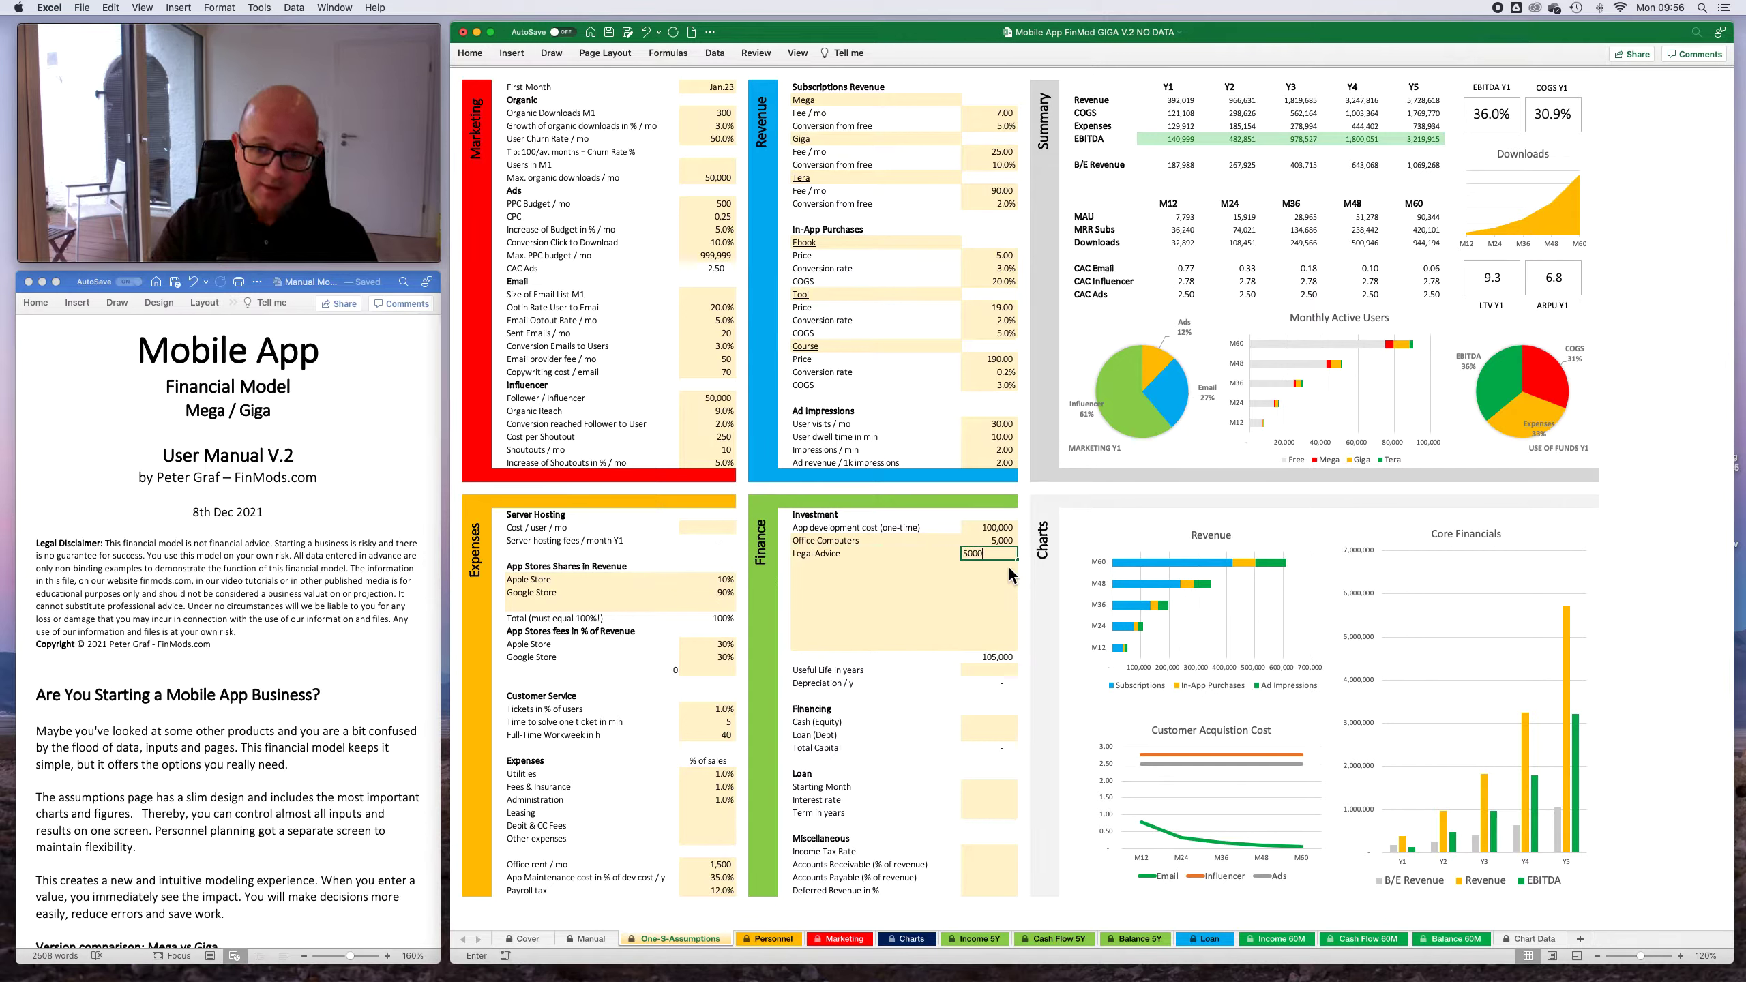
key(Return)
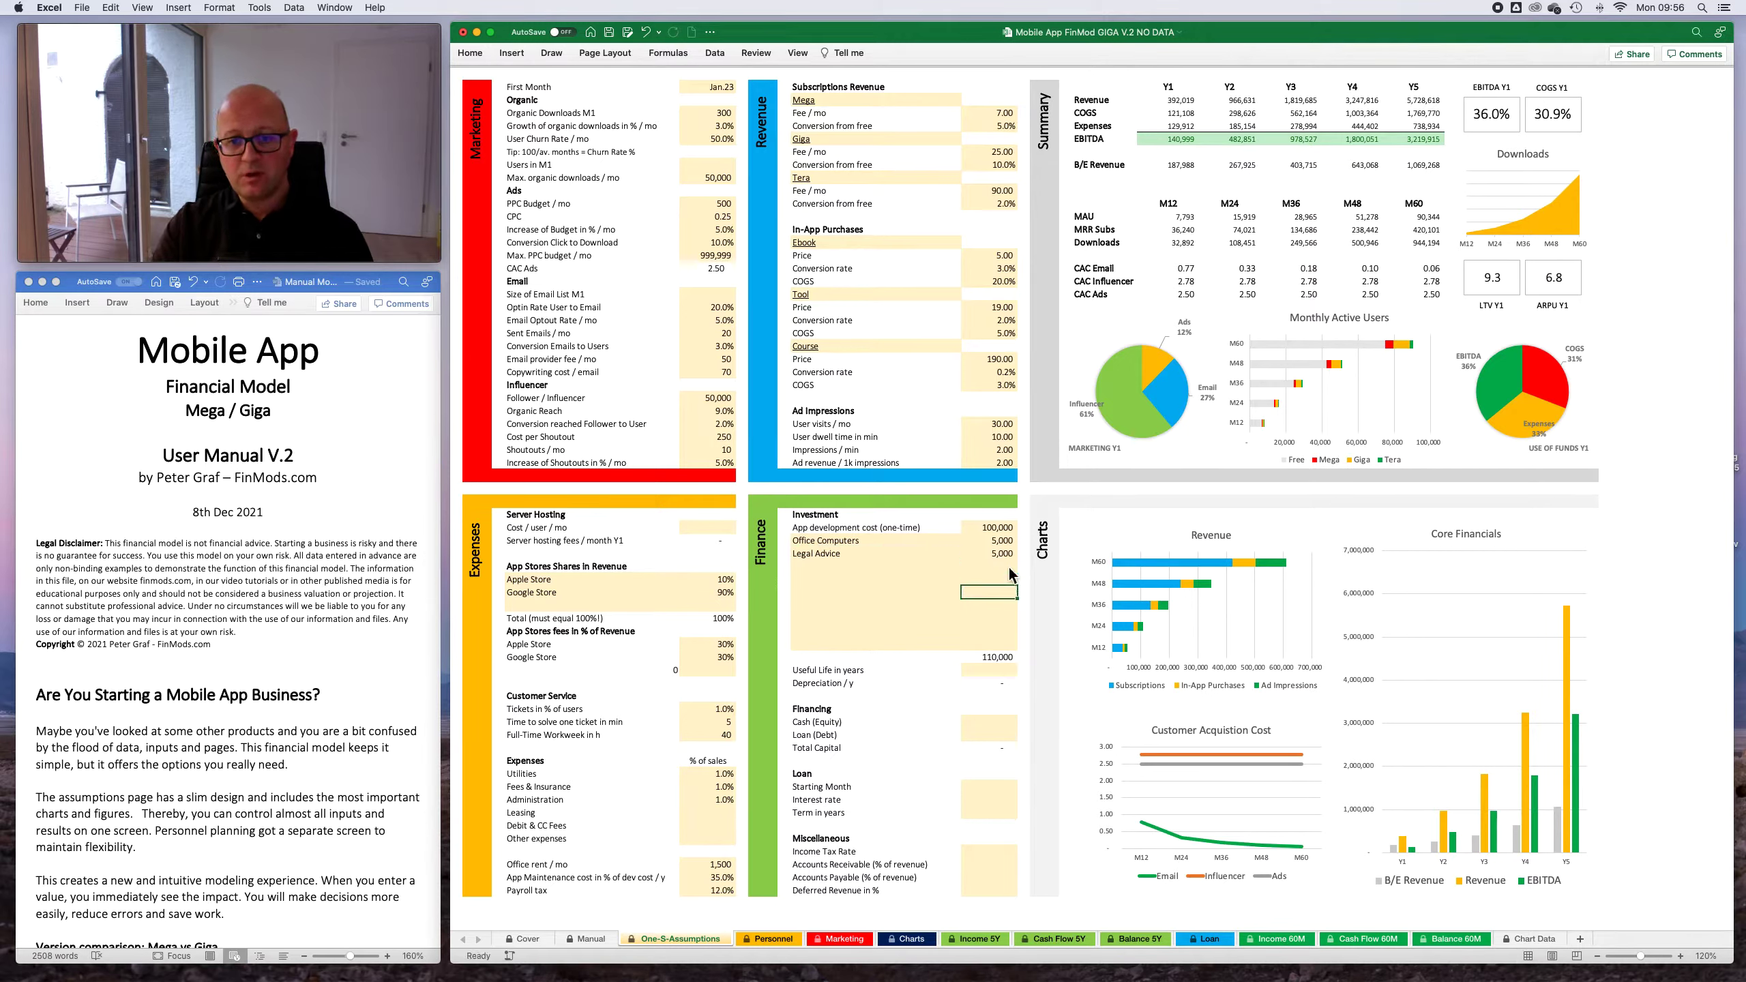
key(Down)
key(Down)
key(Down)
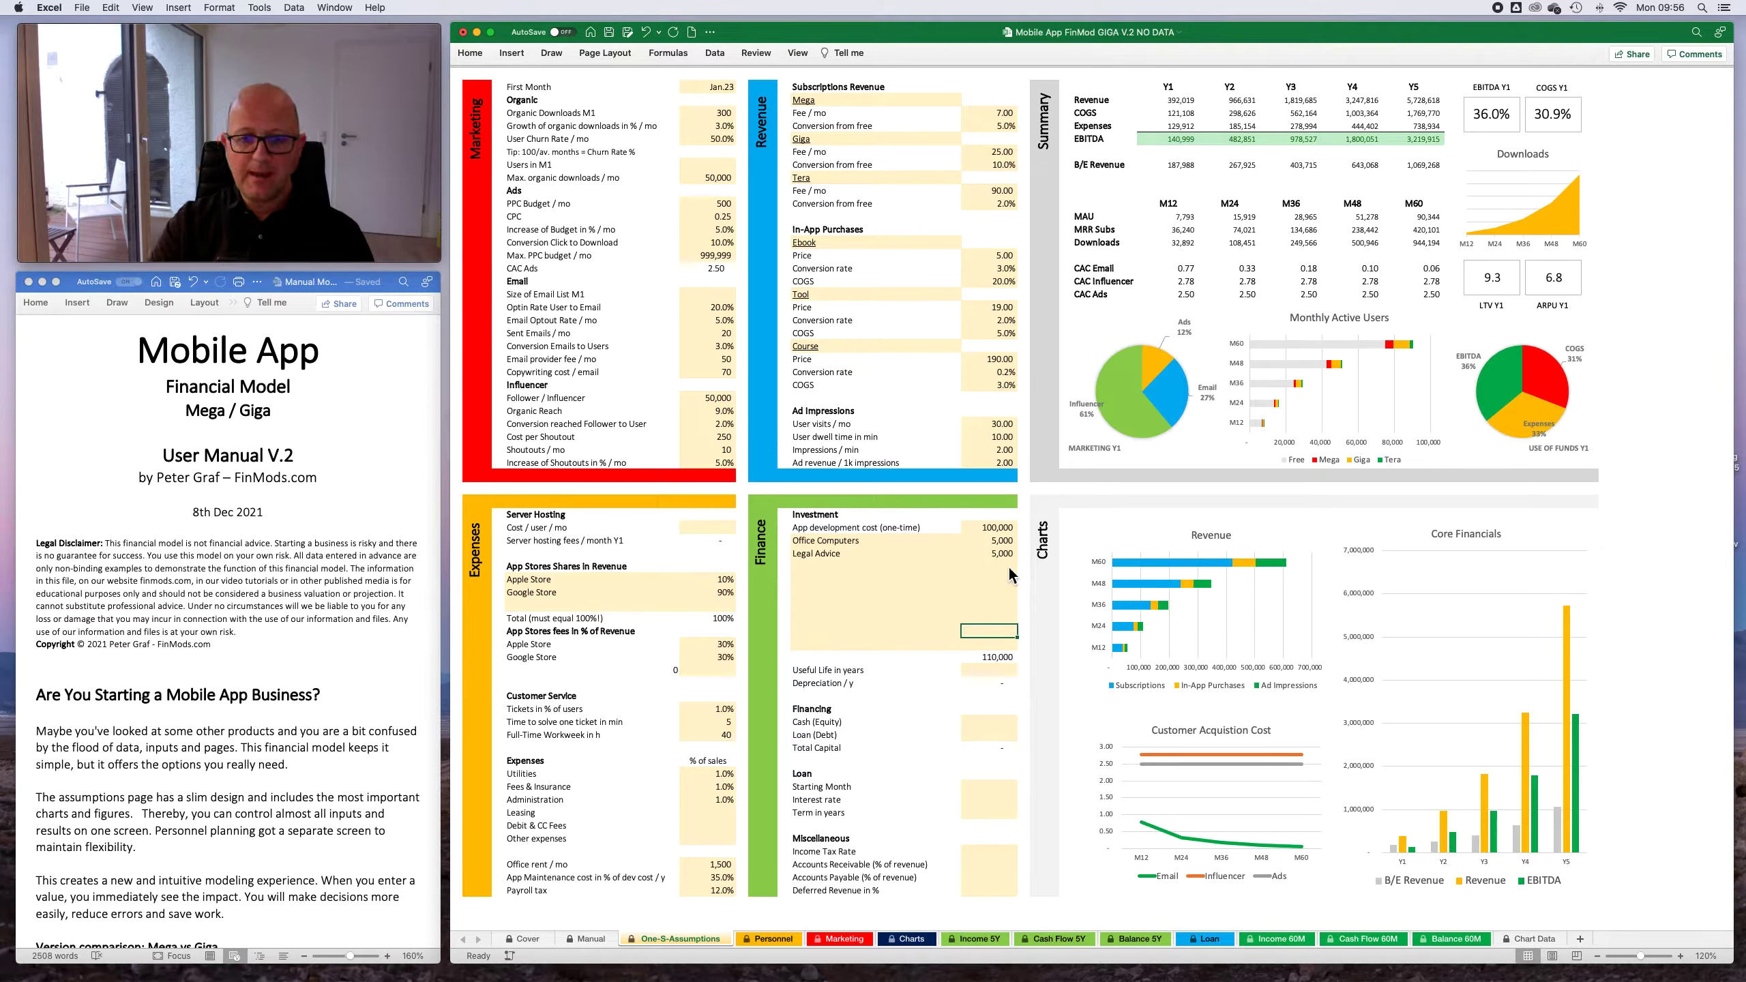
key(Down)
key(Down)
key(Down)
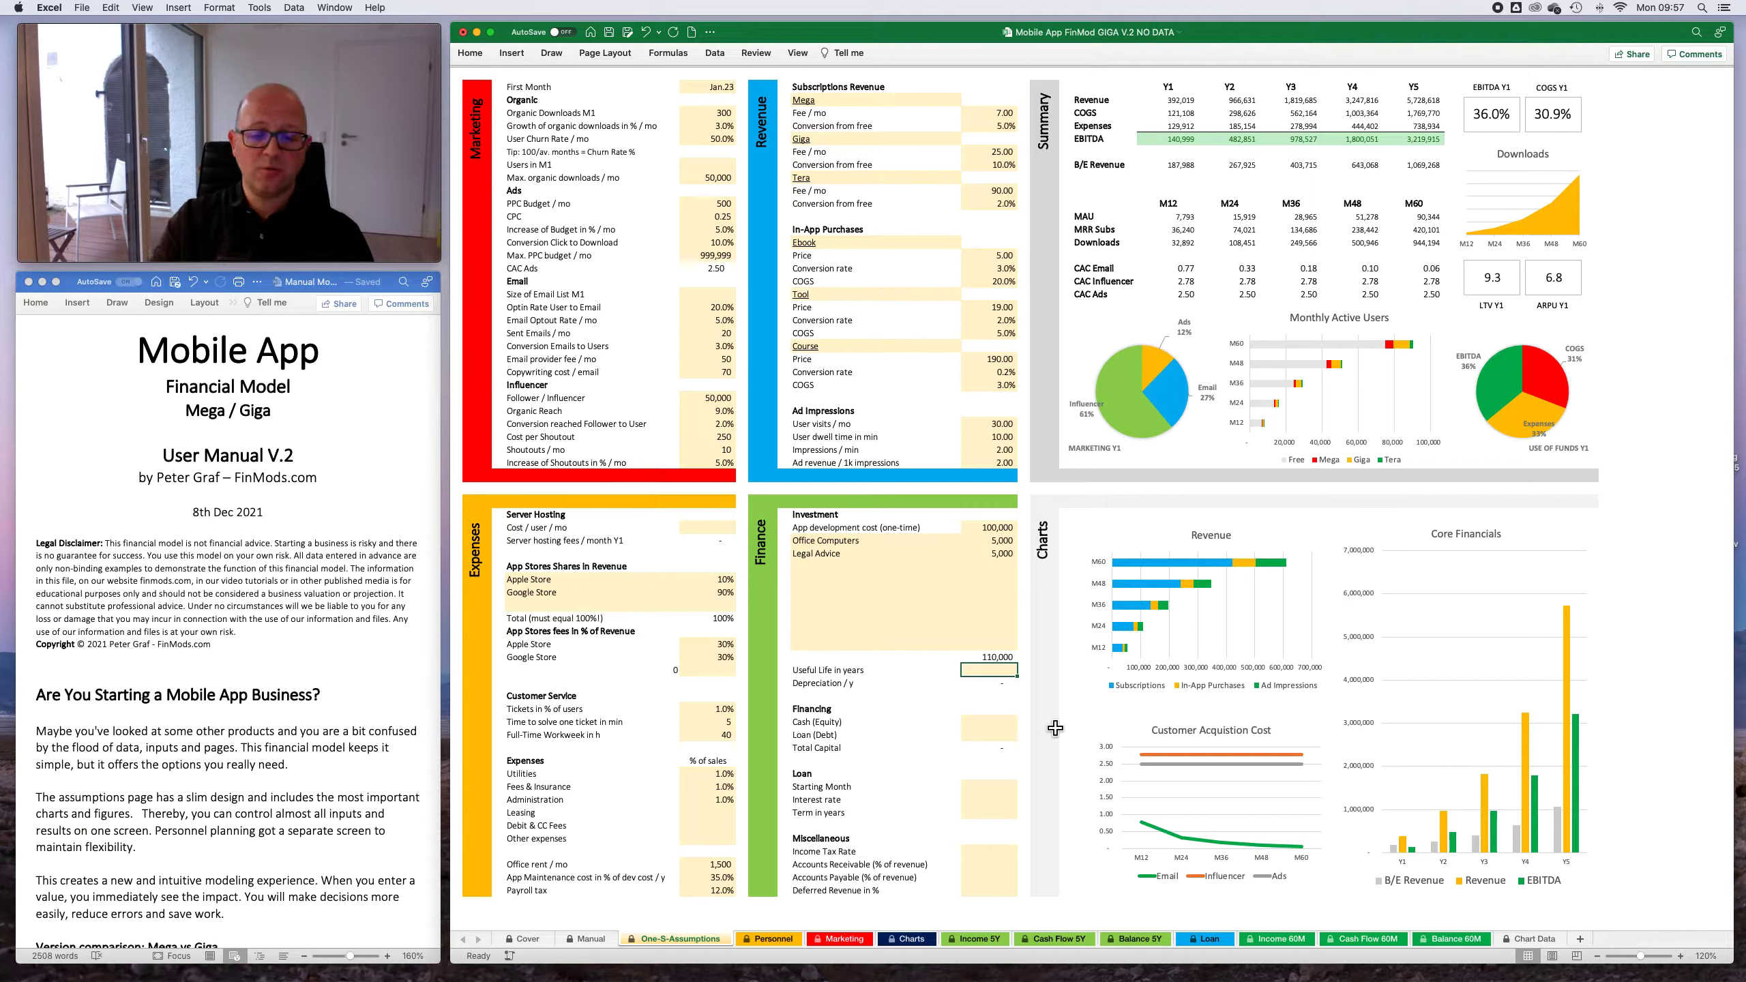
text(7)
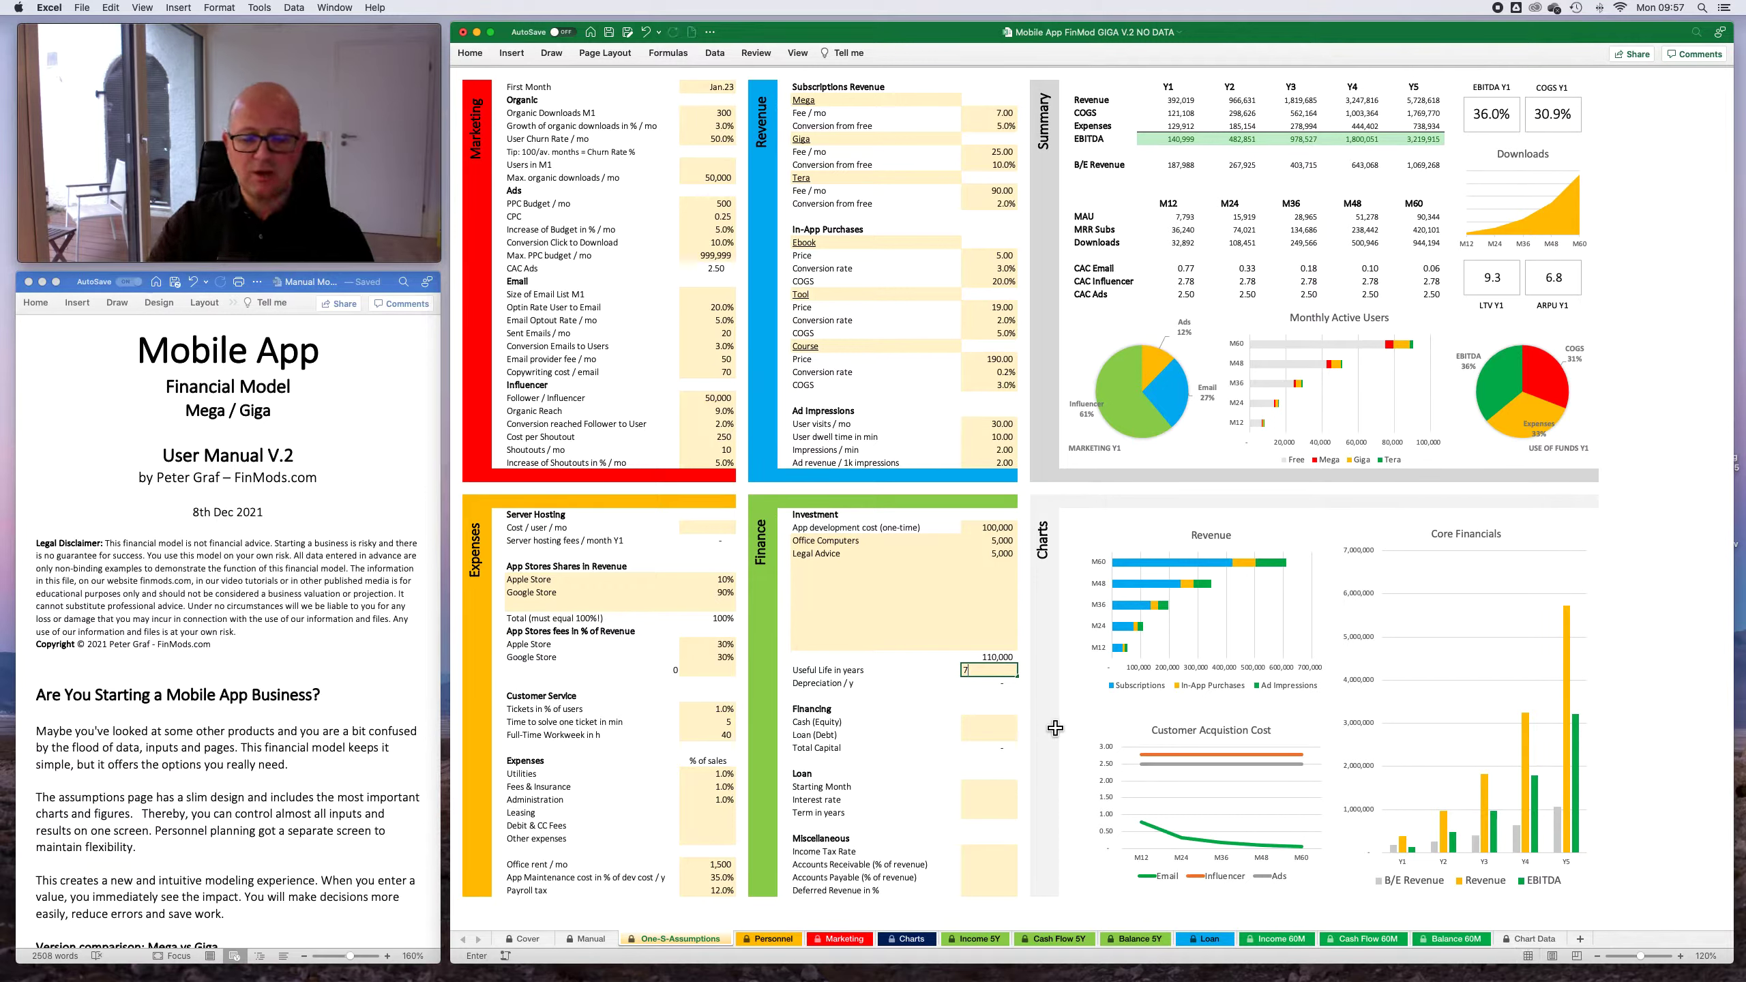
key(Return)
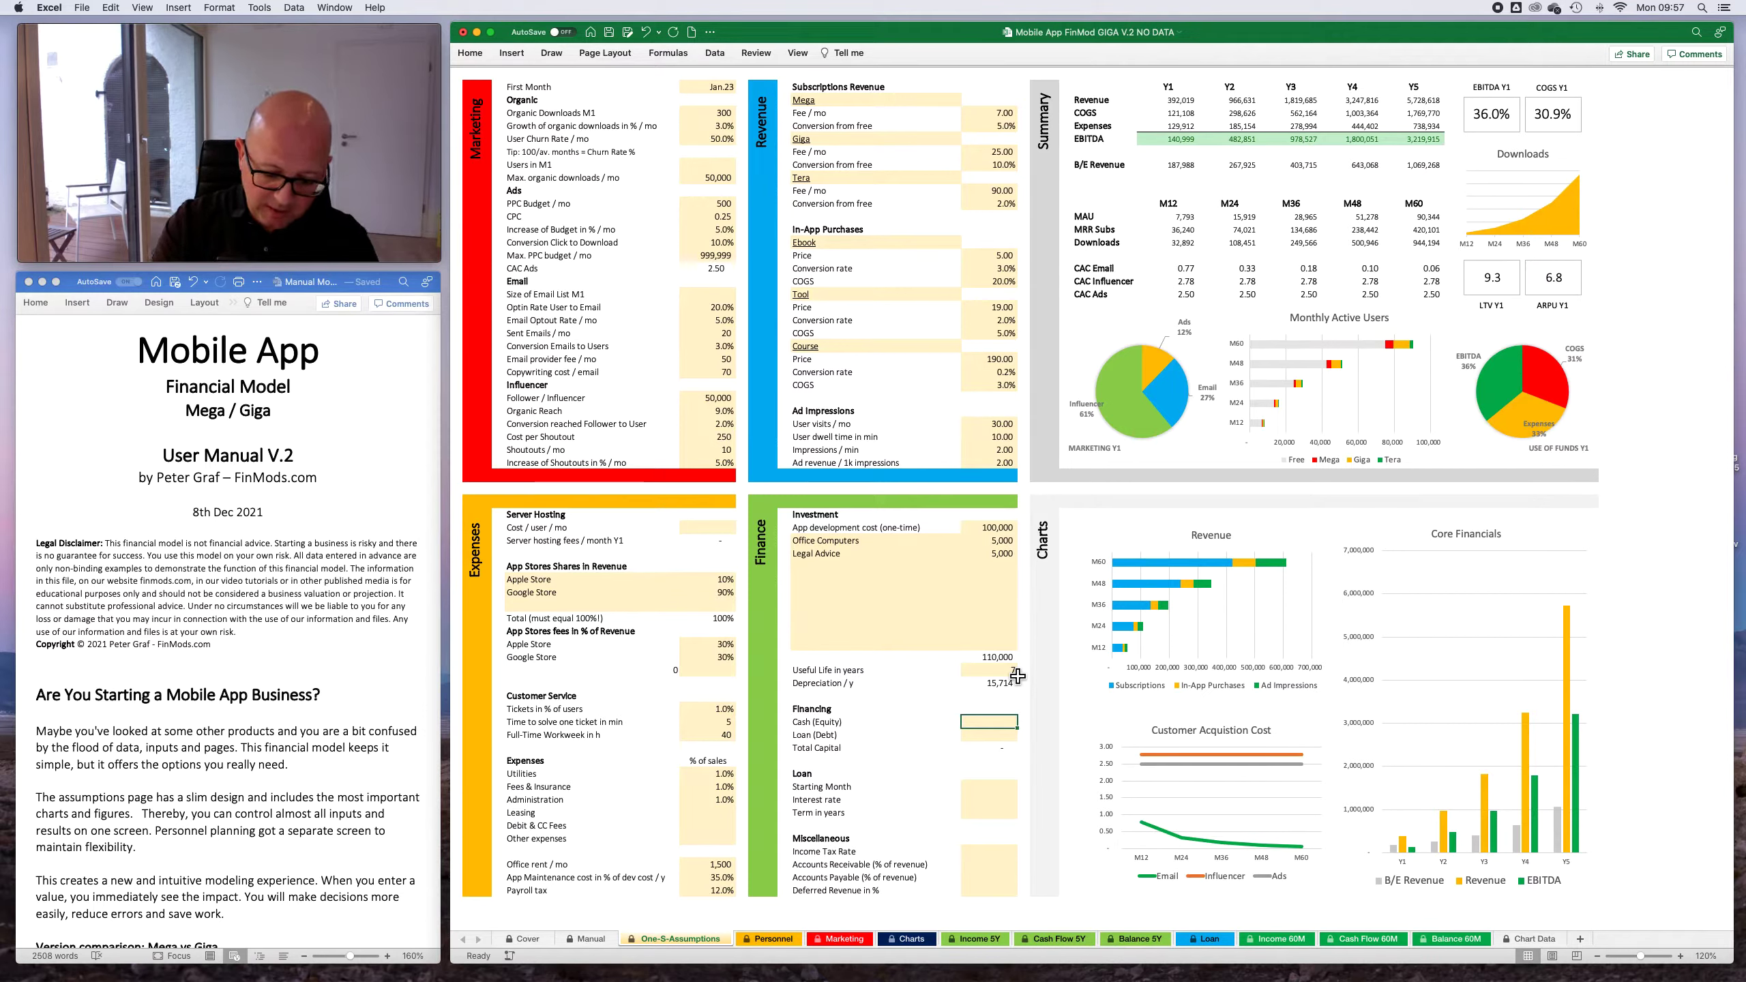
- Under Financing, set Cash (Equity) to 60,000 and Loan (Debt) to 70,000
text(60000)
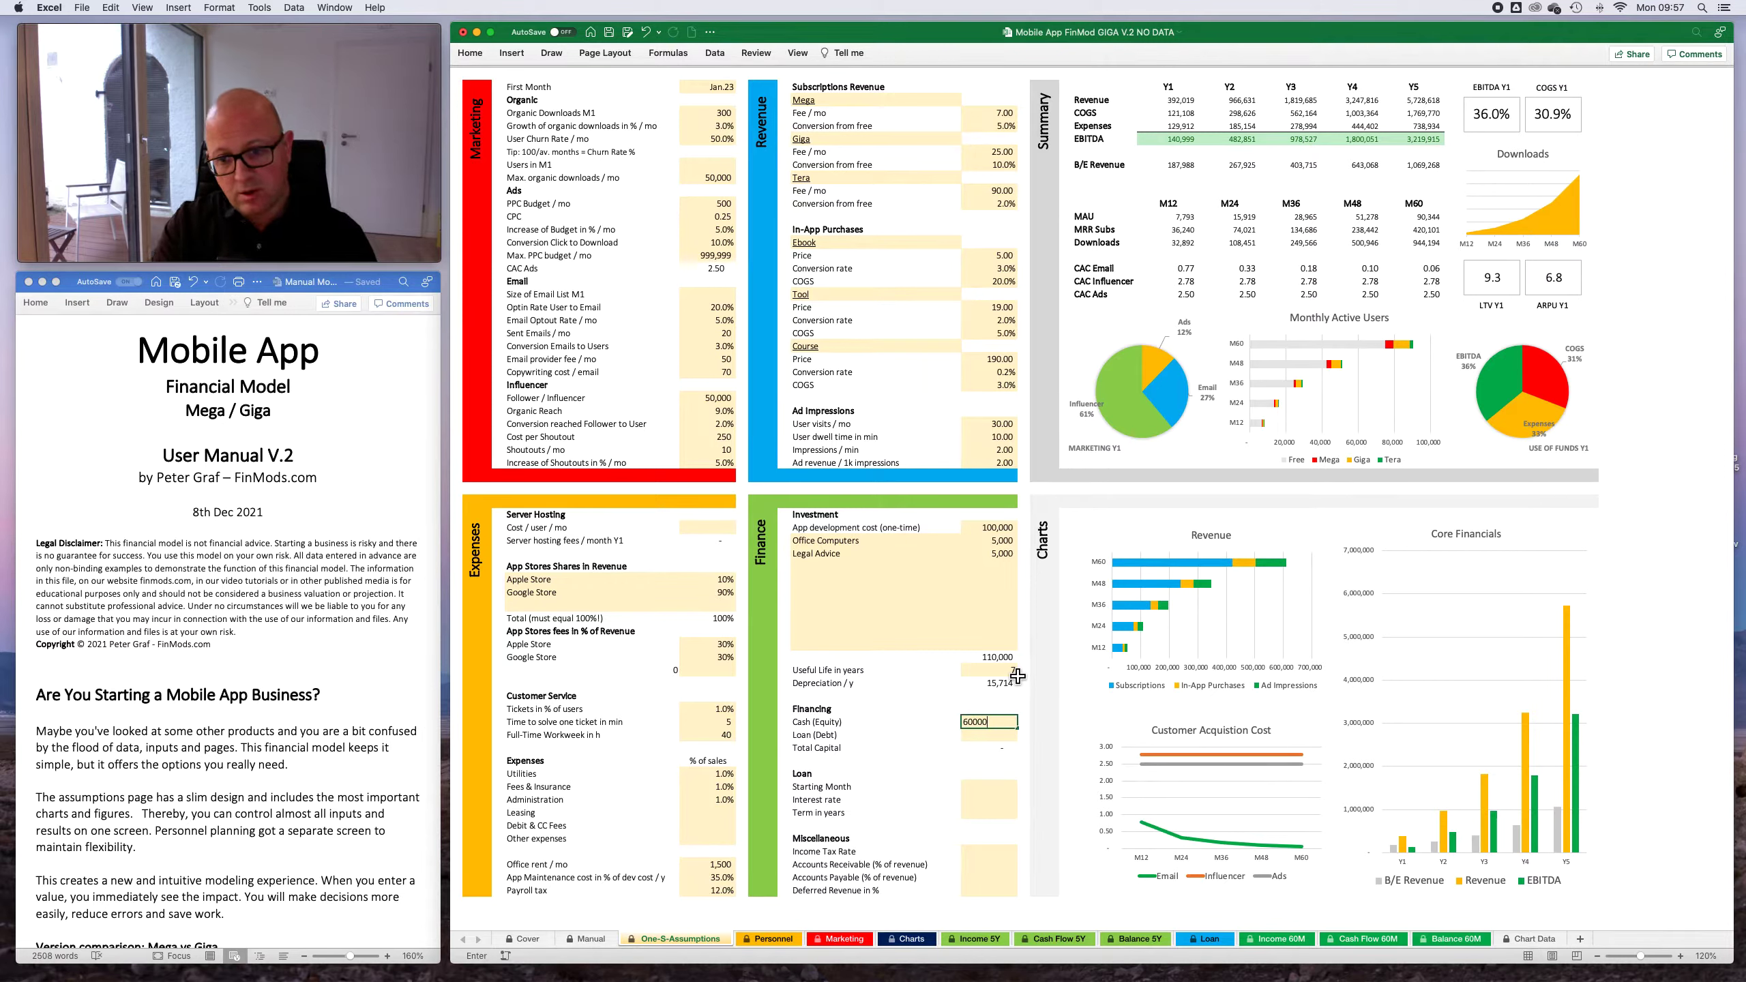
key(Return)
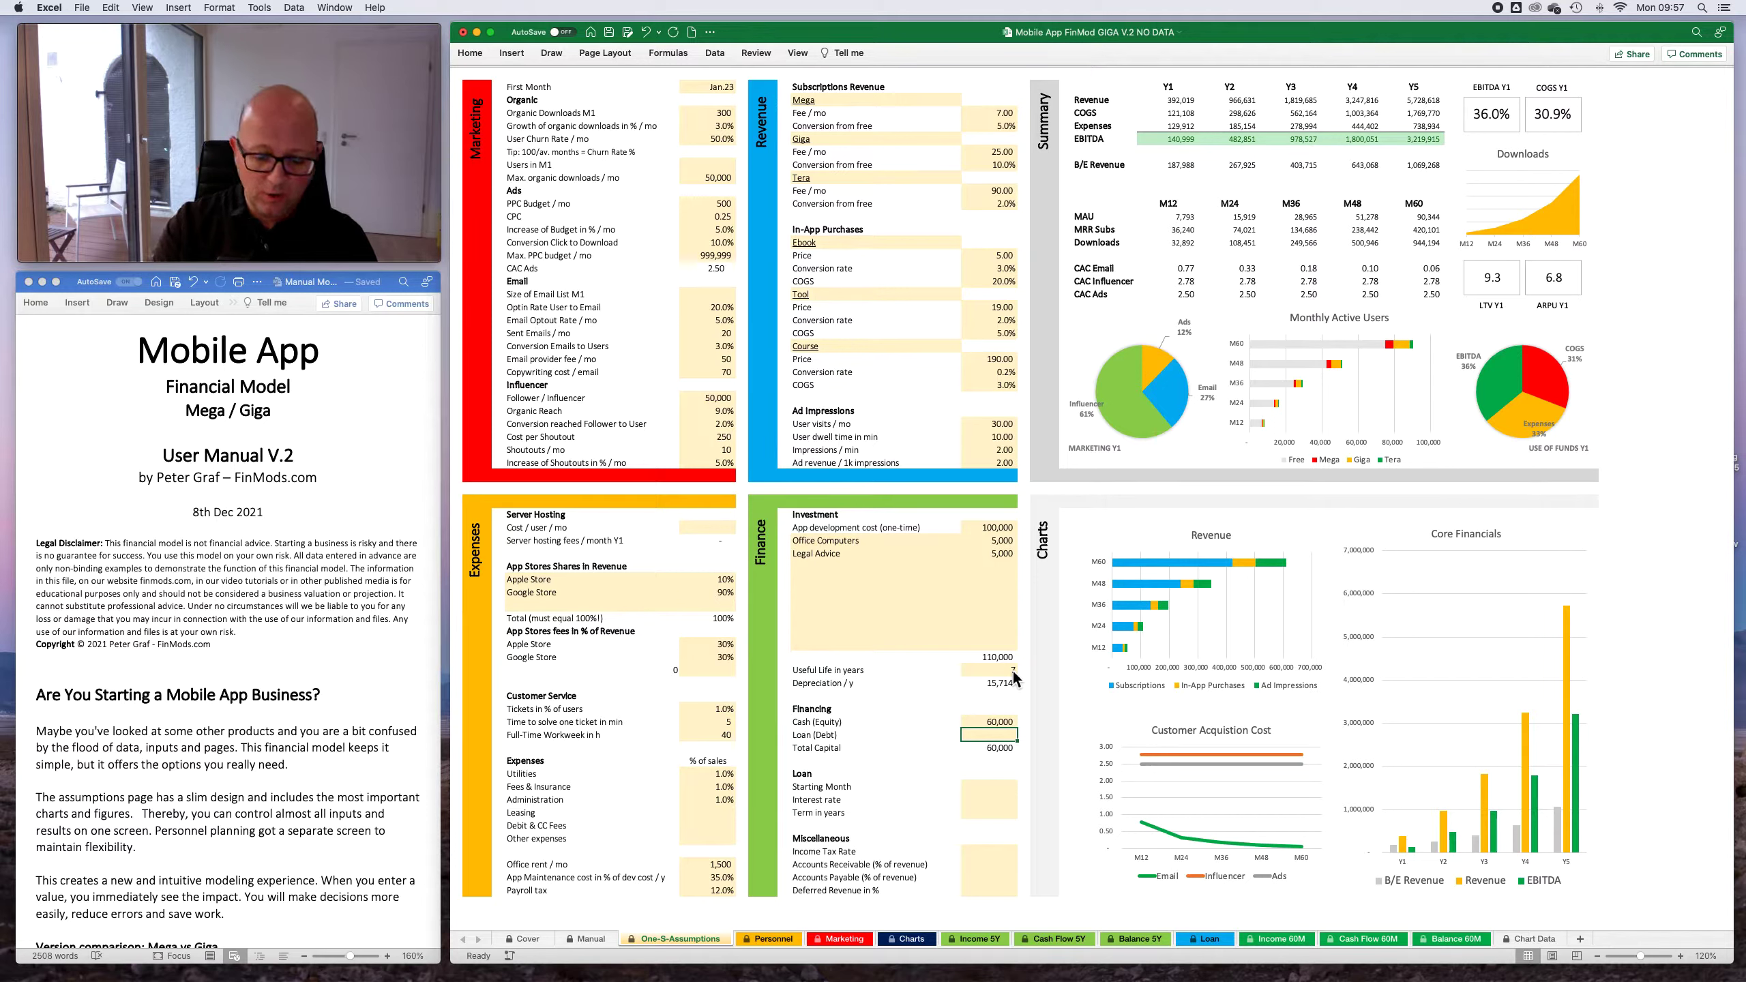
text(70000)
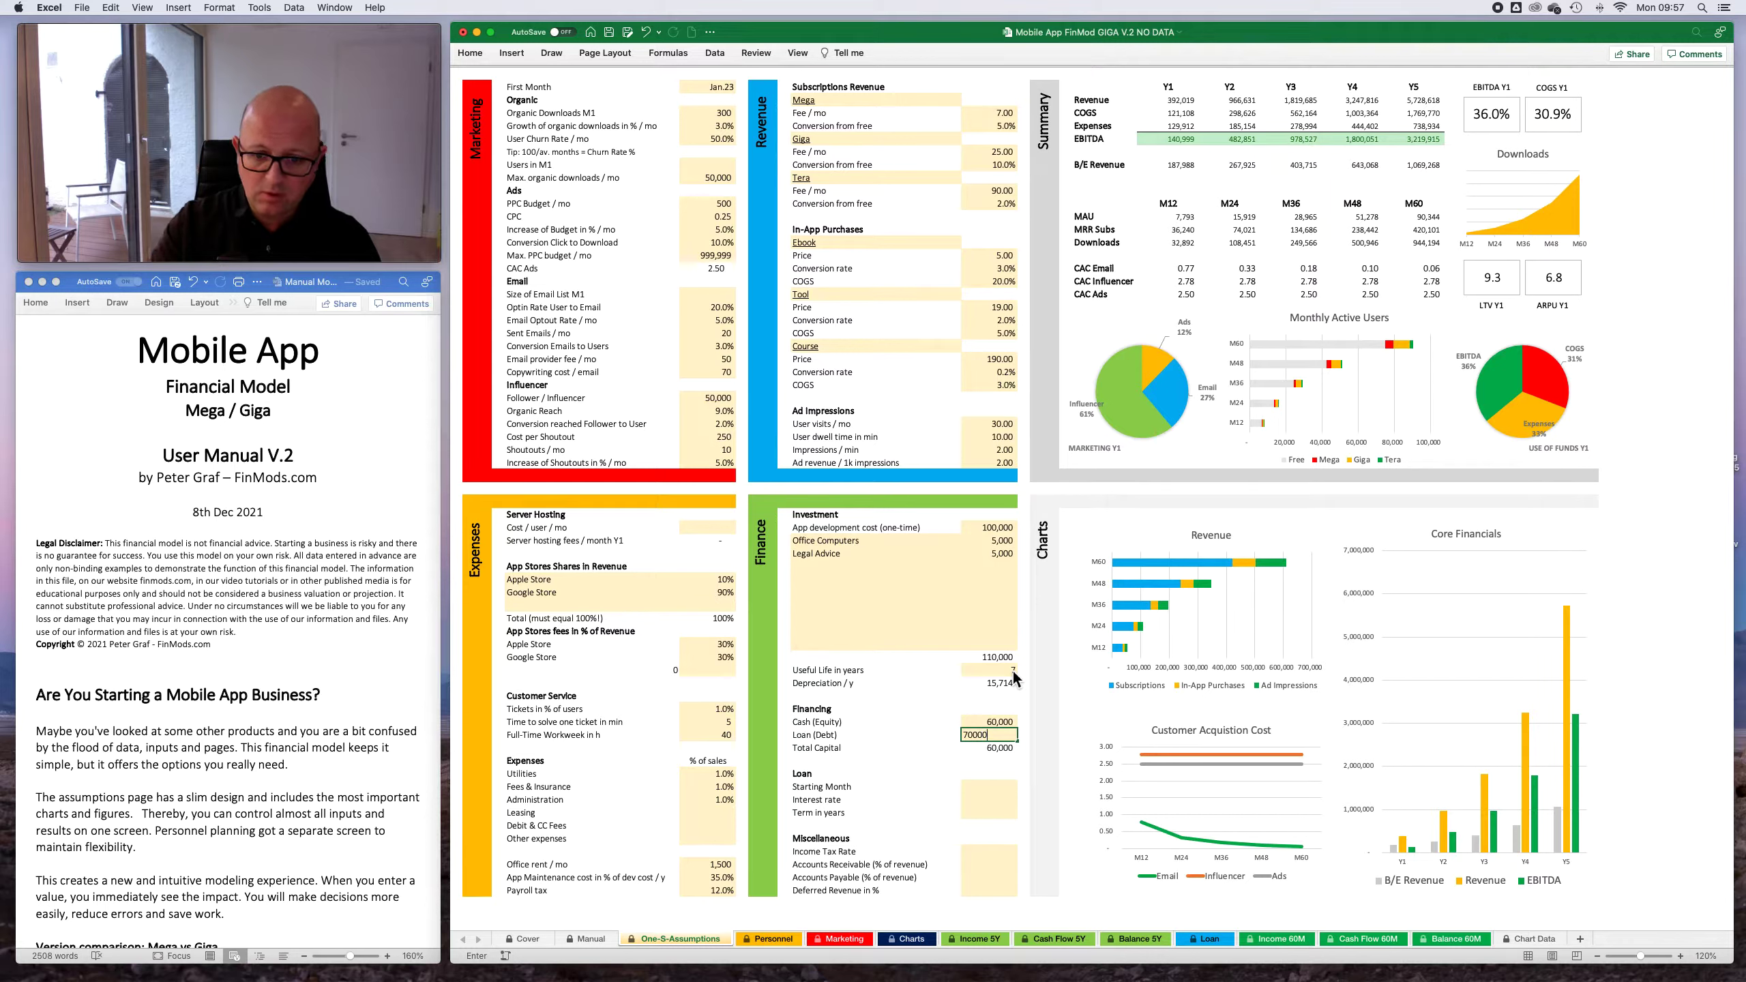
key(Return)
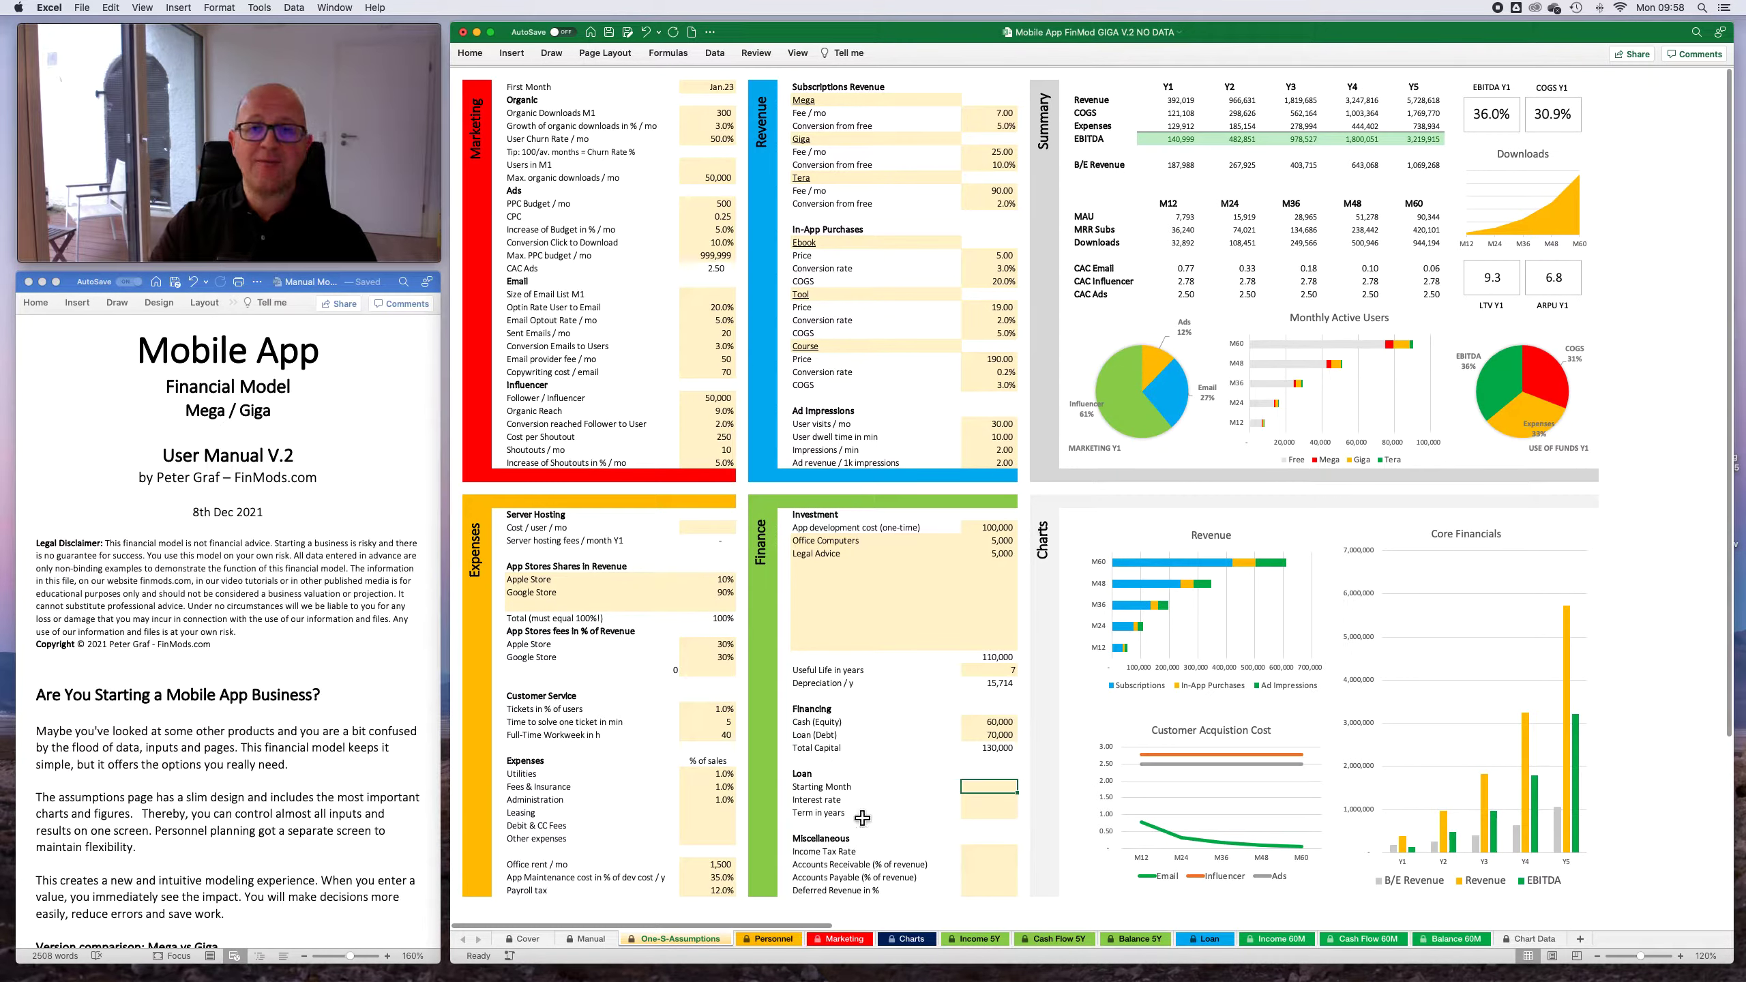
- Examine the feature comparison of the Mega and Giga versions on the Cover sheet
click(540, 940)
scroll(939, 841, down, 8)
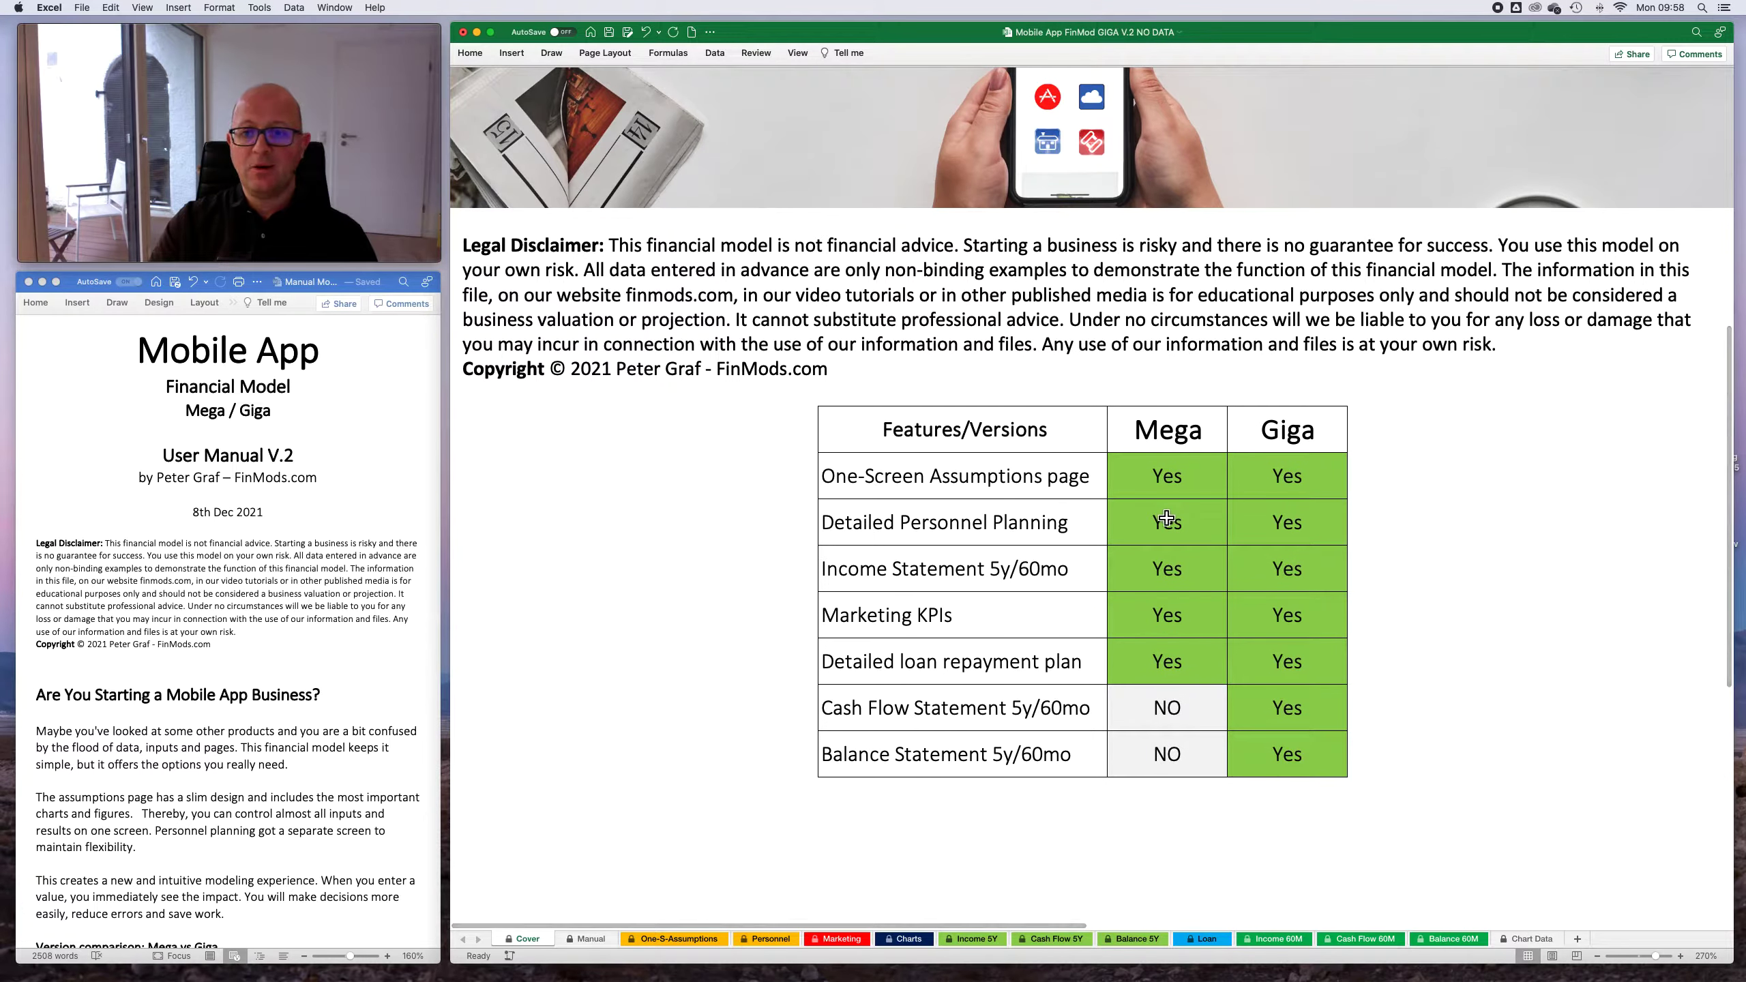
scroll(1167, 520, up, 2)
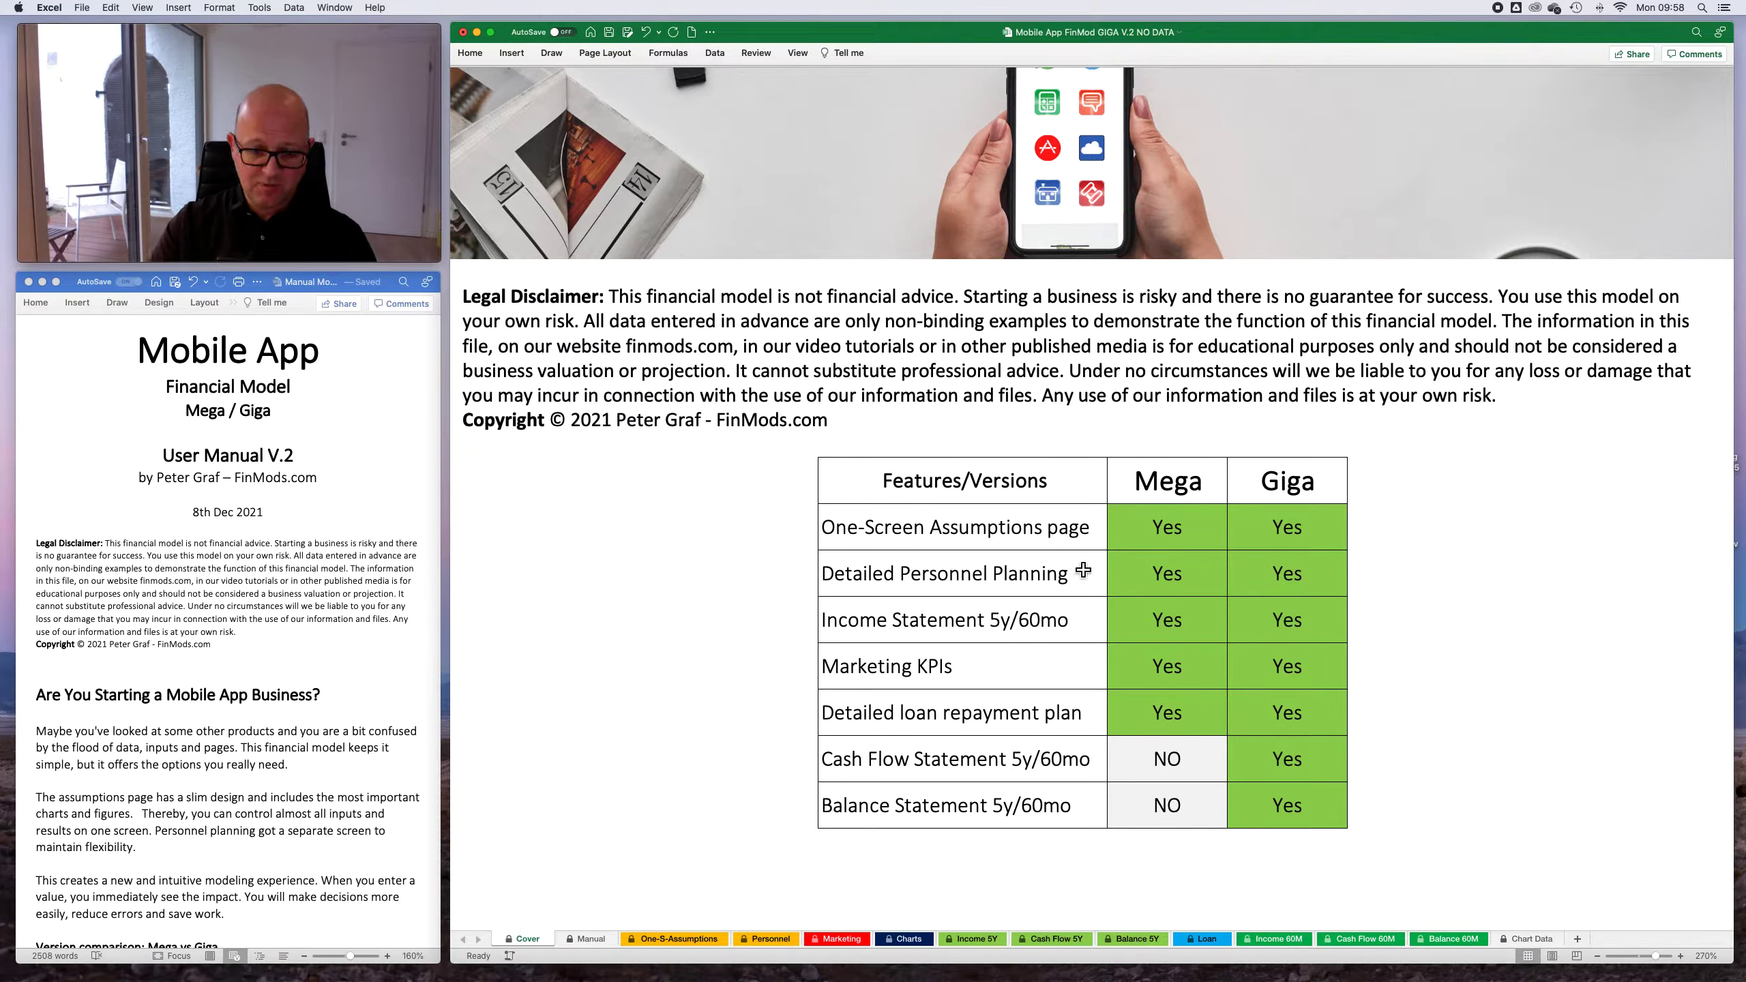
click(671, 939)
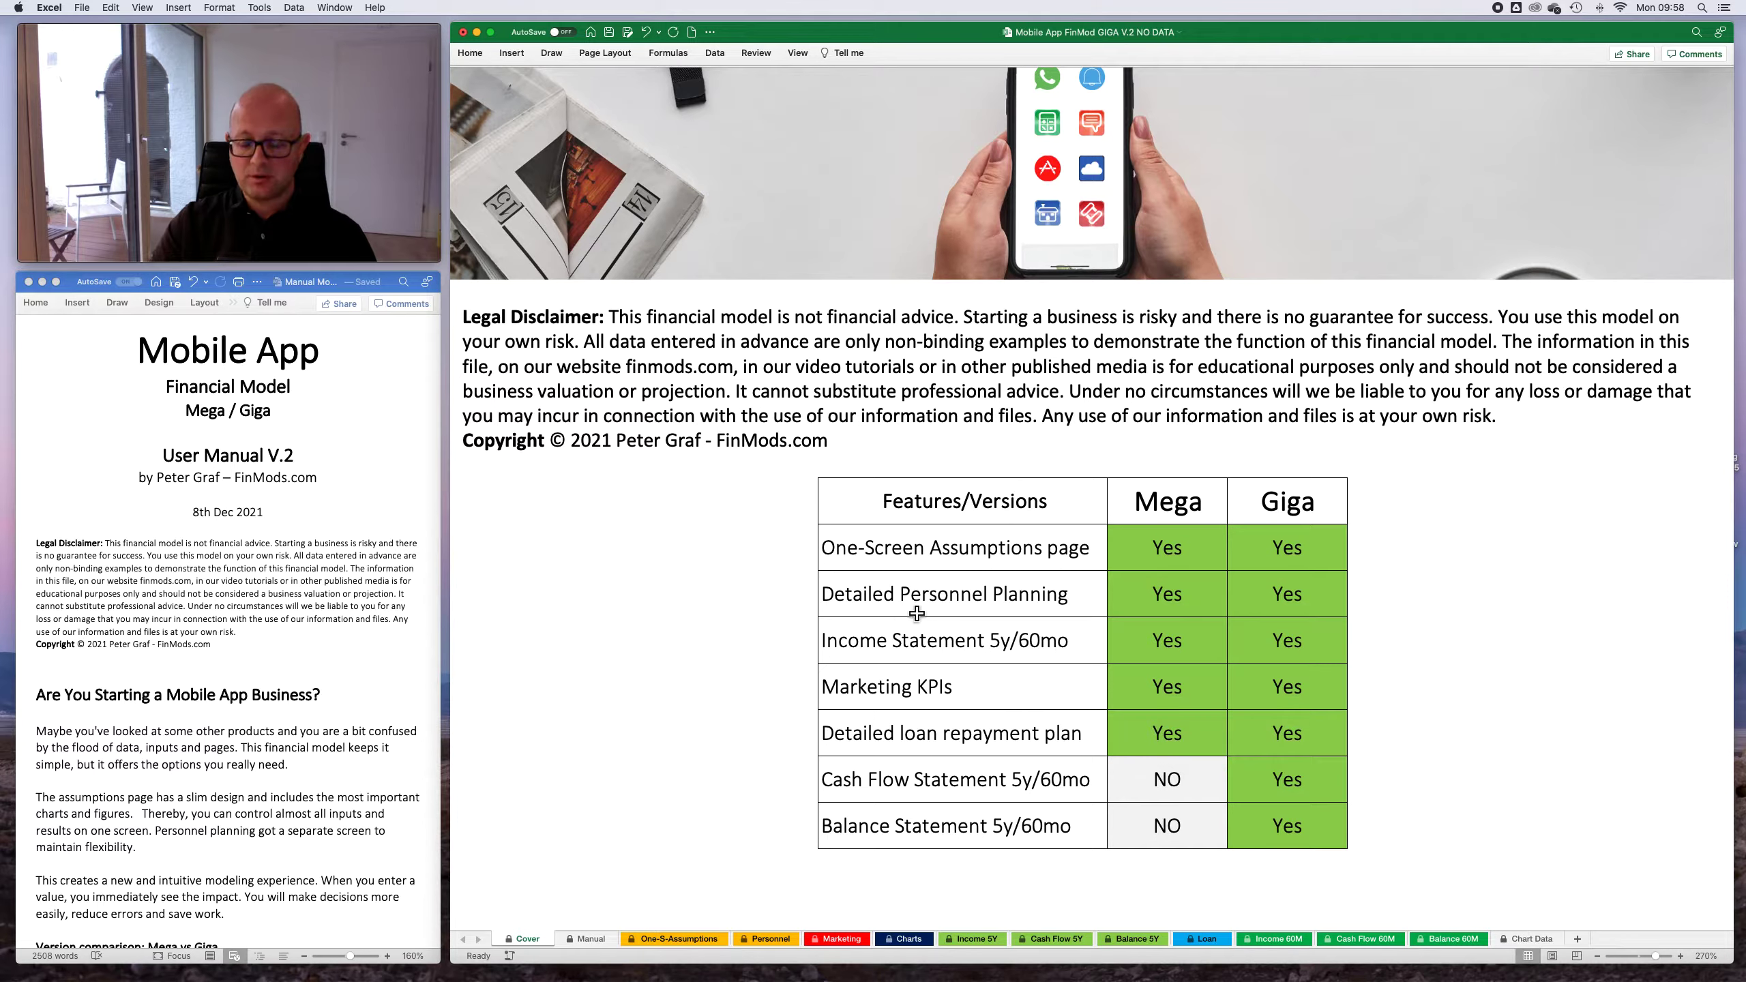
- Look over the monthly planning layout of the Personnel sheet, then return to the Cover sheet
click(765, 940)
scroll(764, 406, right, 10)
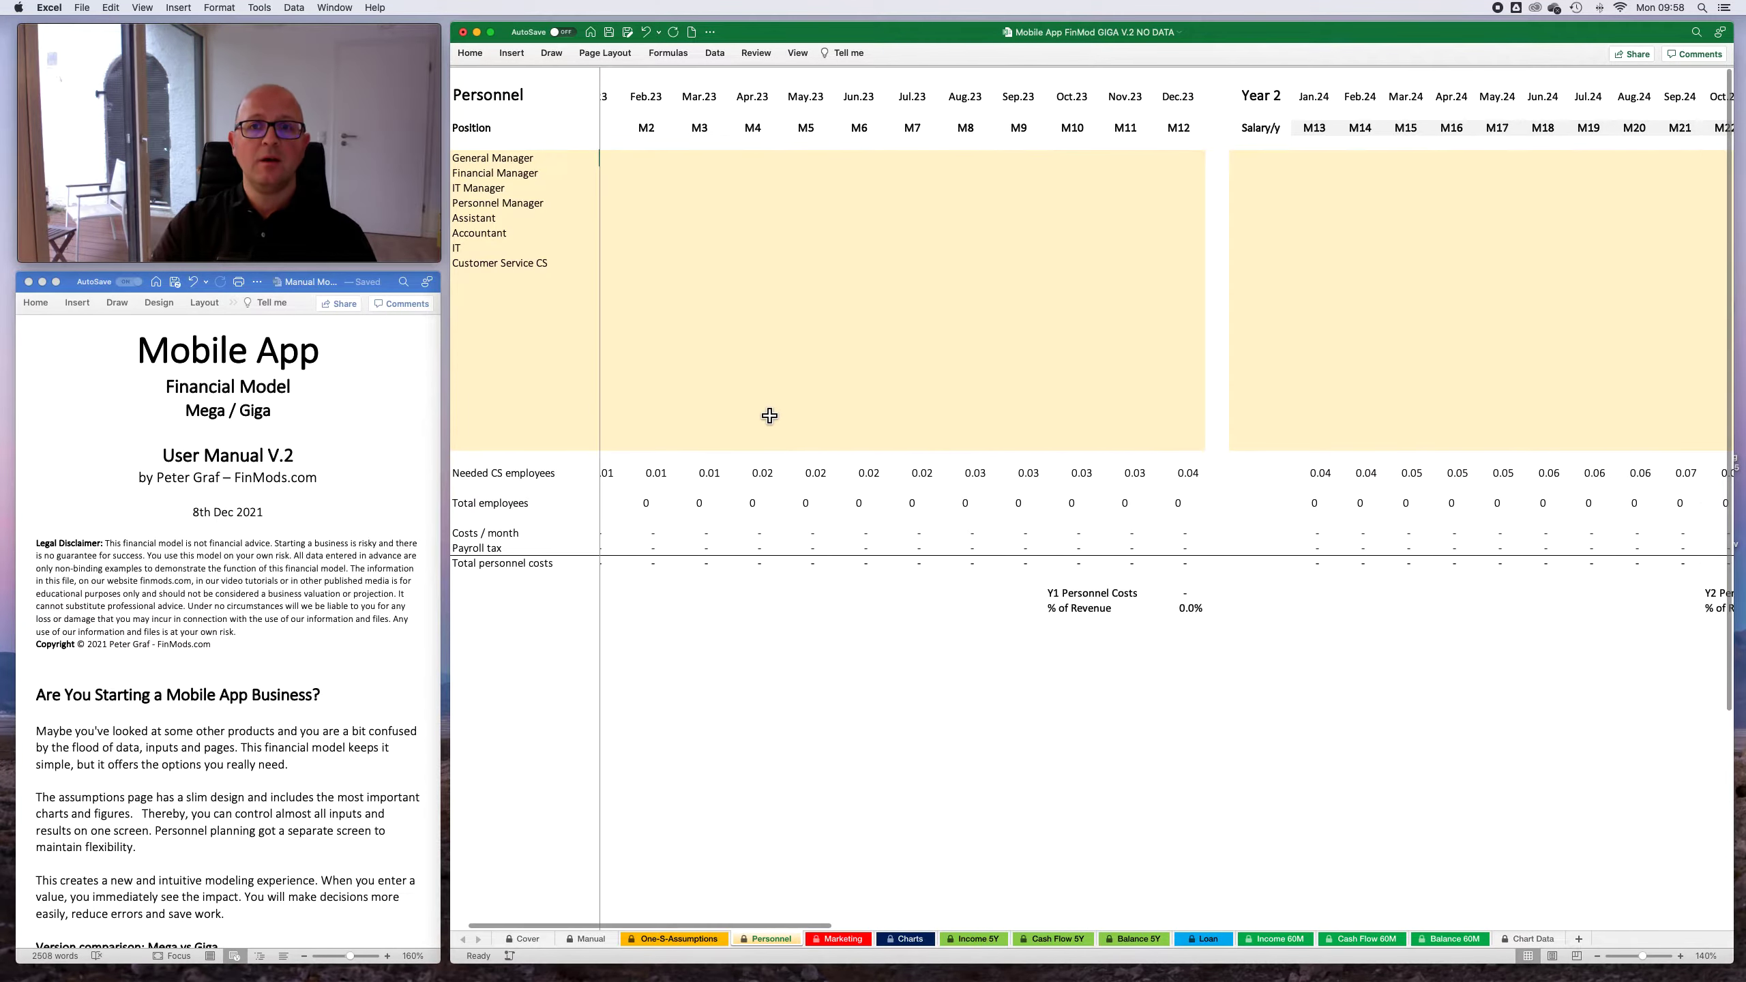
scroll(771, 413, left, 10)
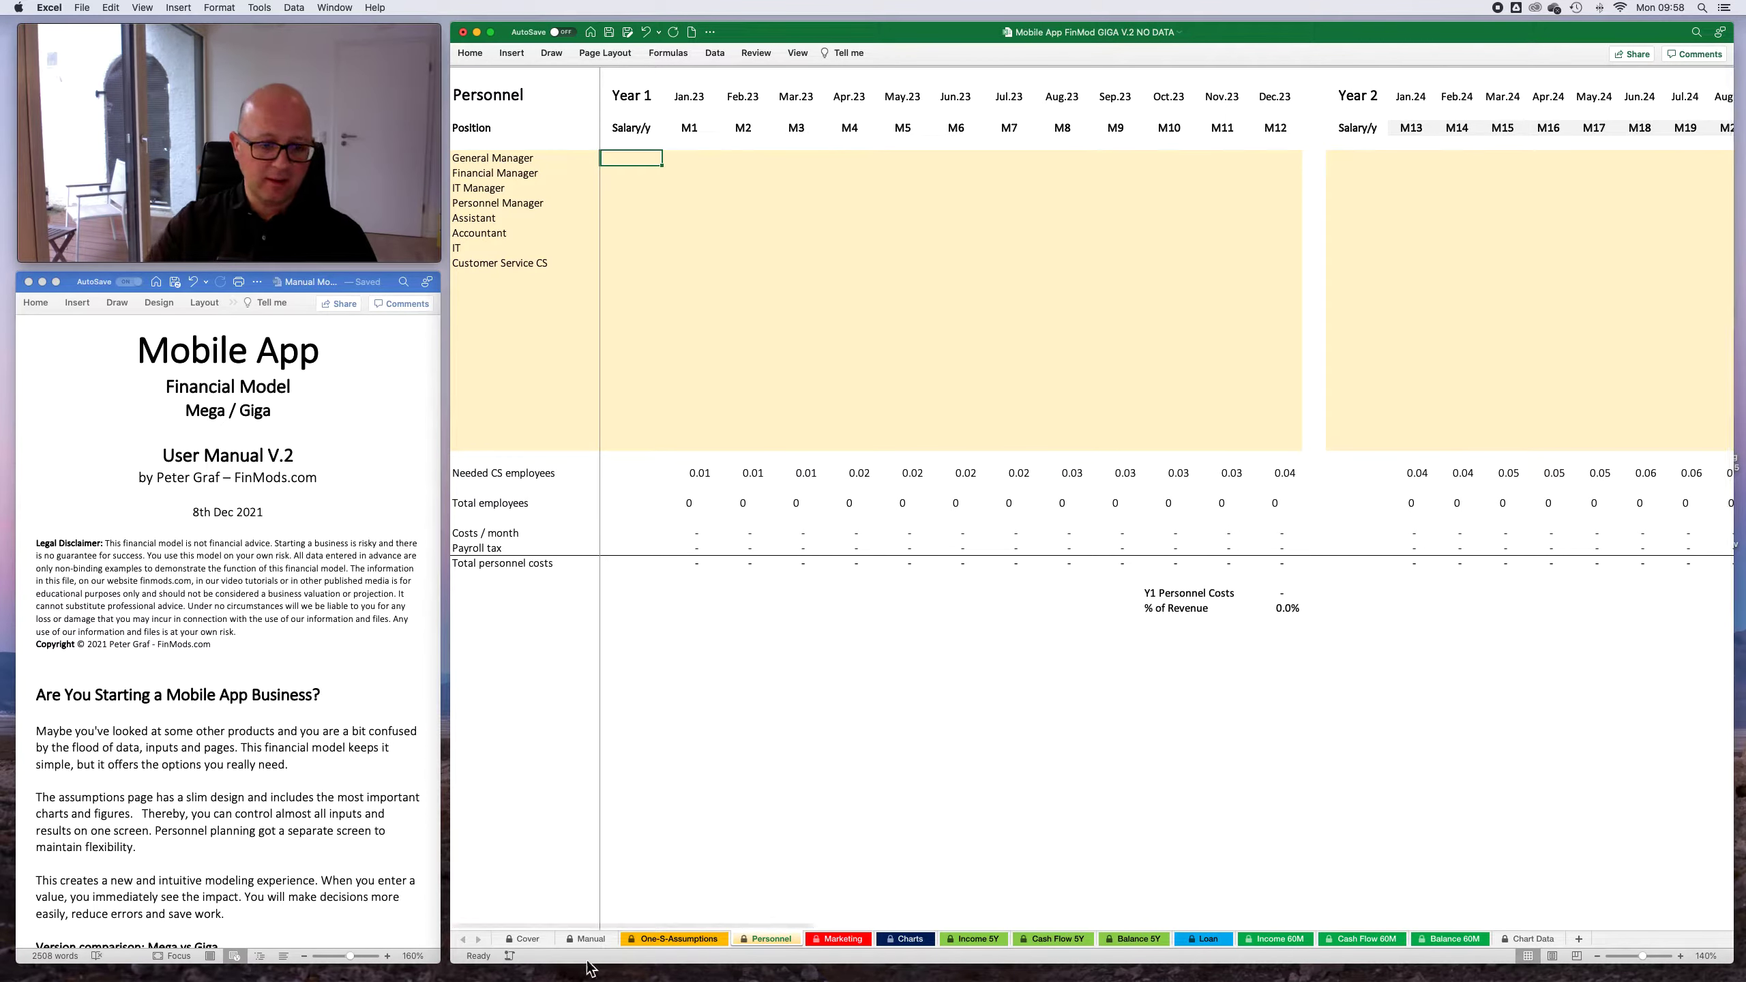
click(527, 940)
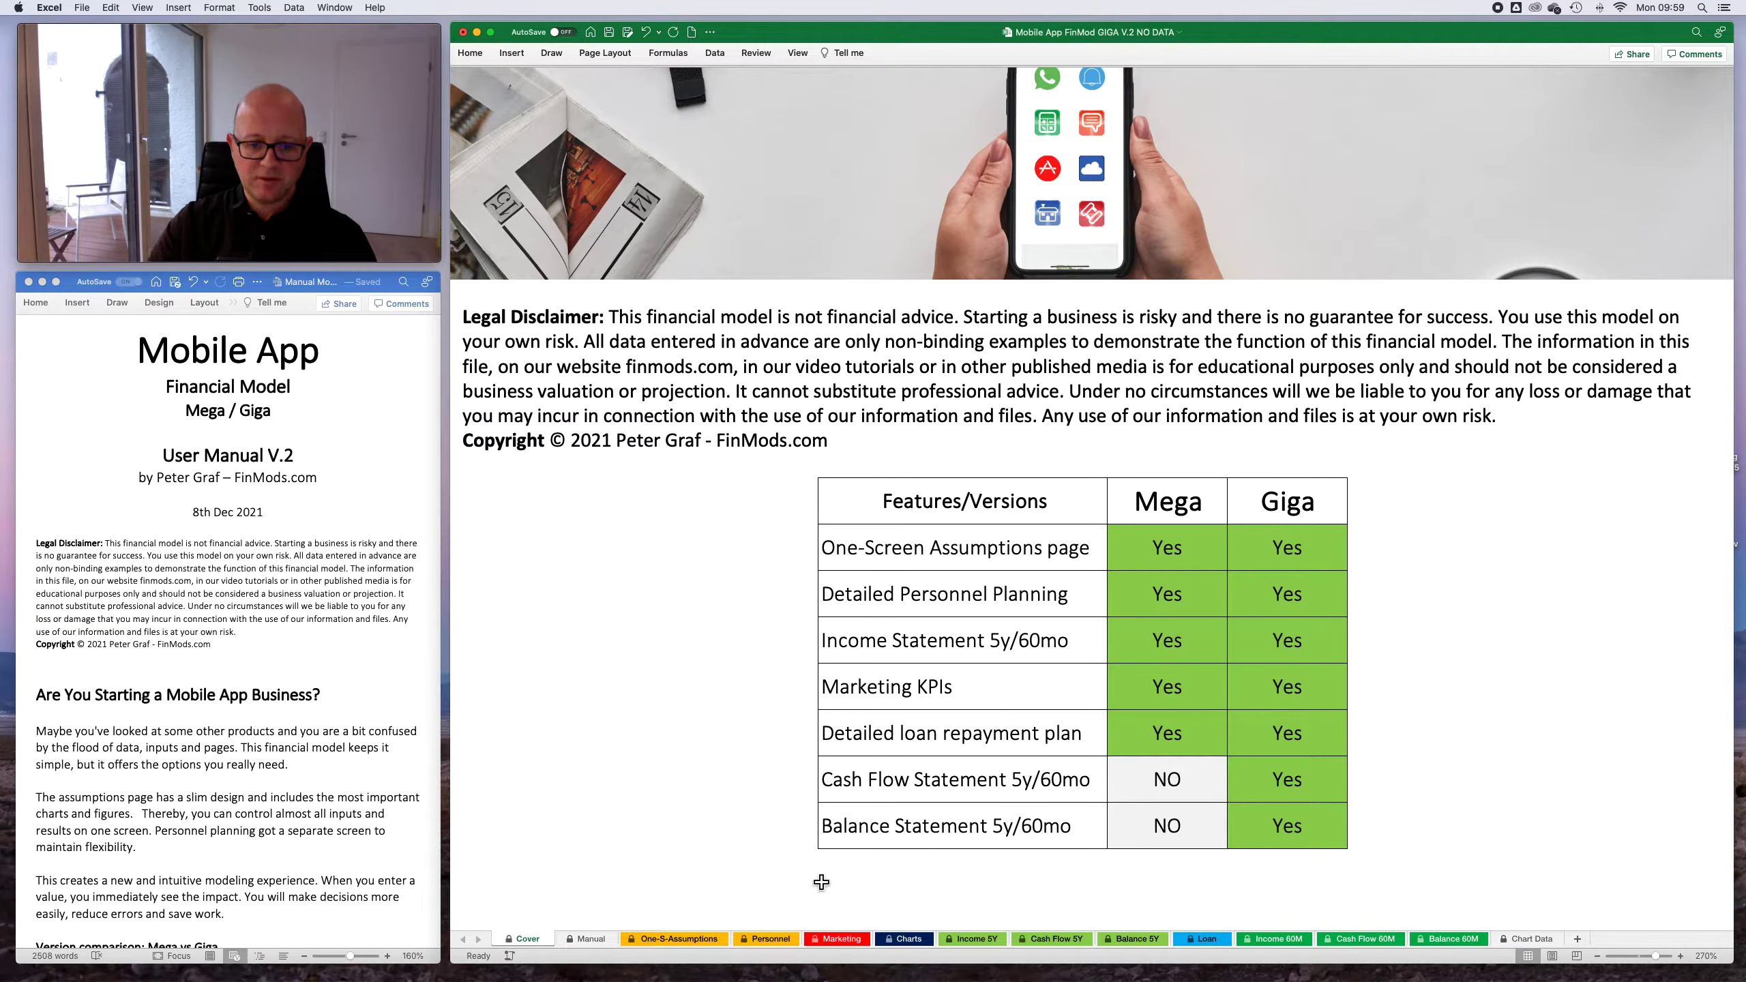
- Examine the yearly income statement on the Income 5Y sheet and the monthly one across the Income 60M sheet
click(985, 941)
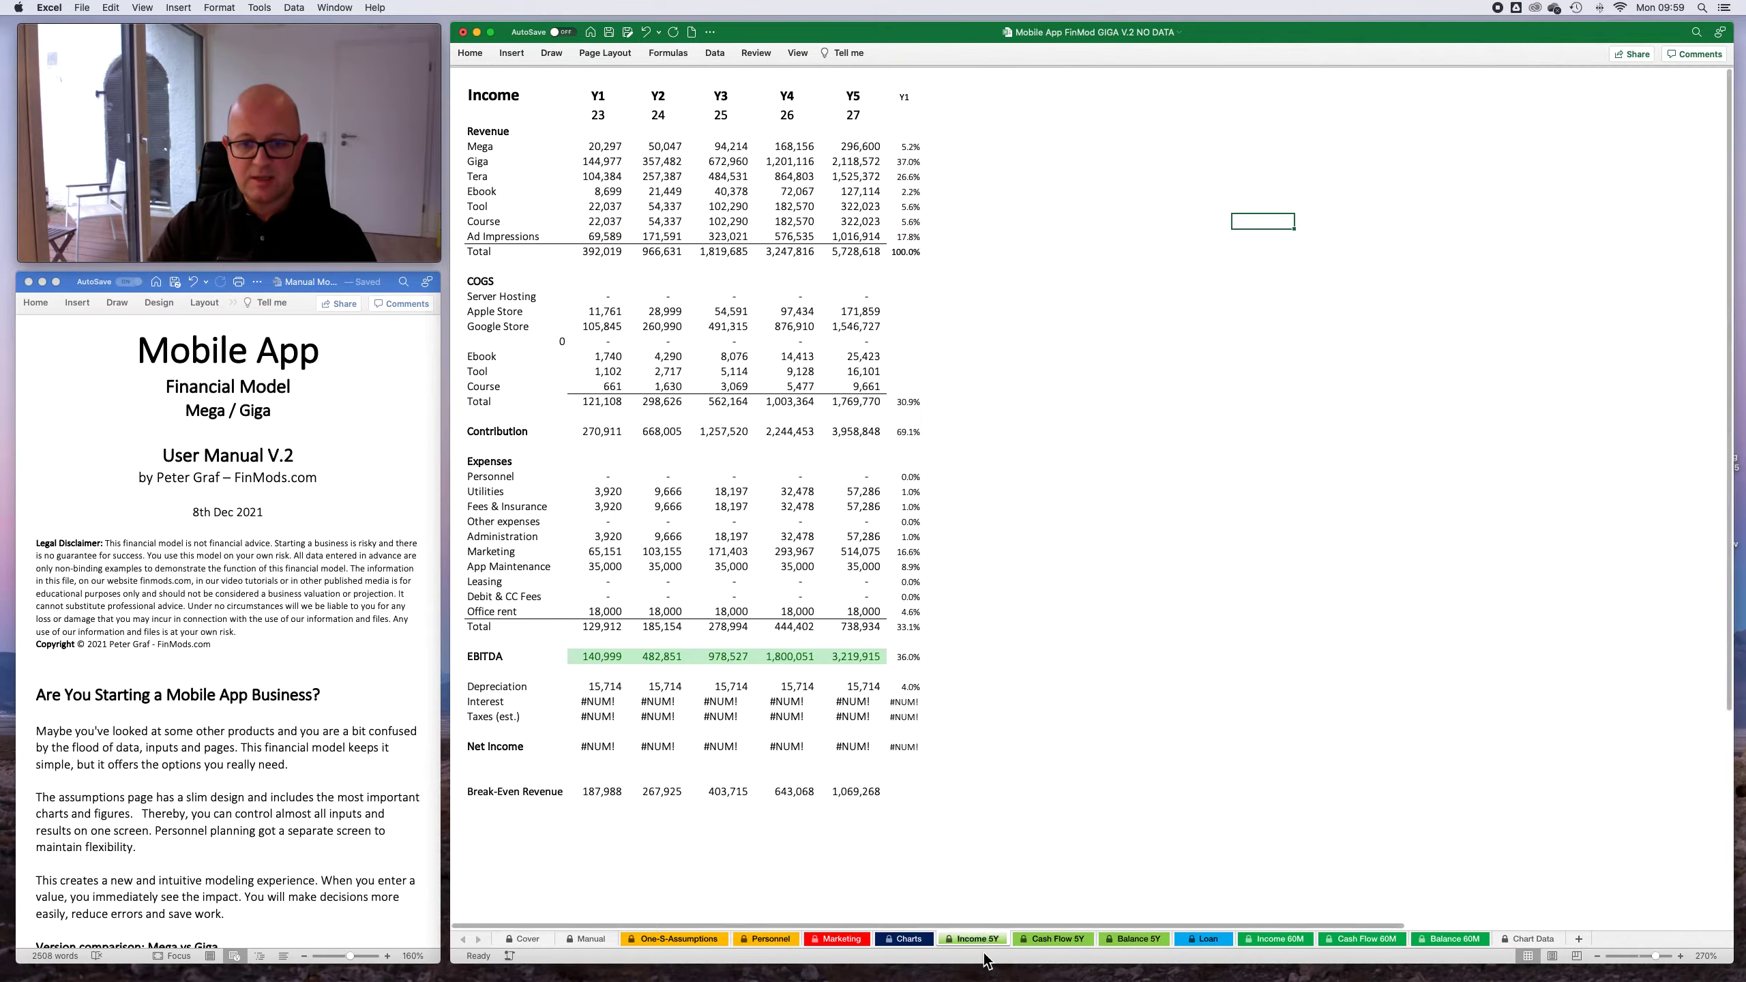
scroll(713, 317, down, 1)
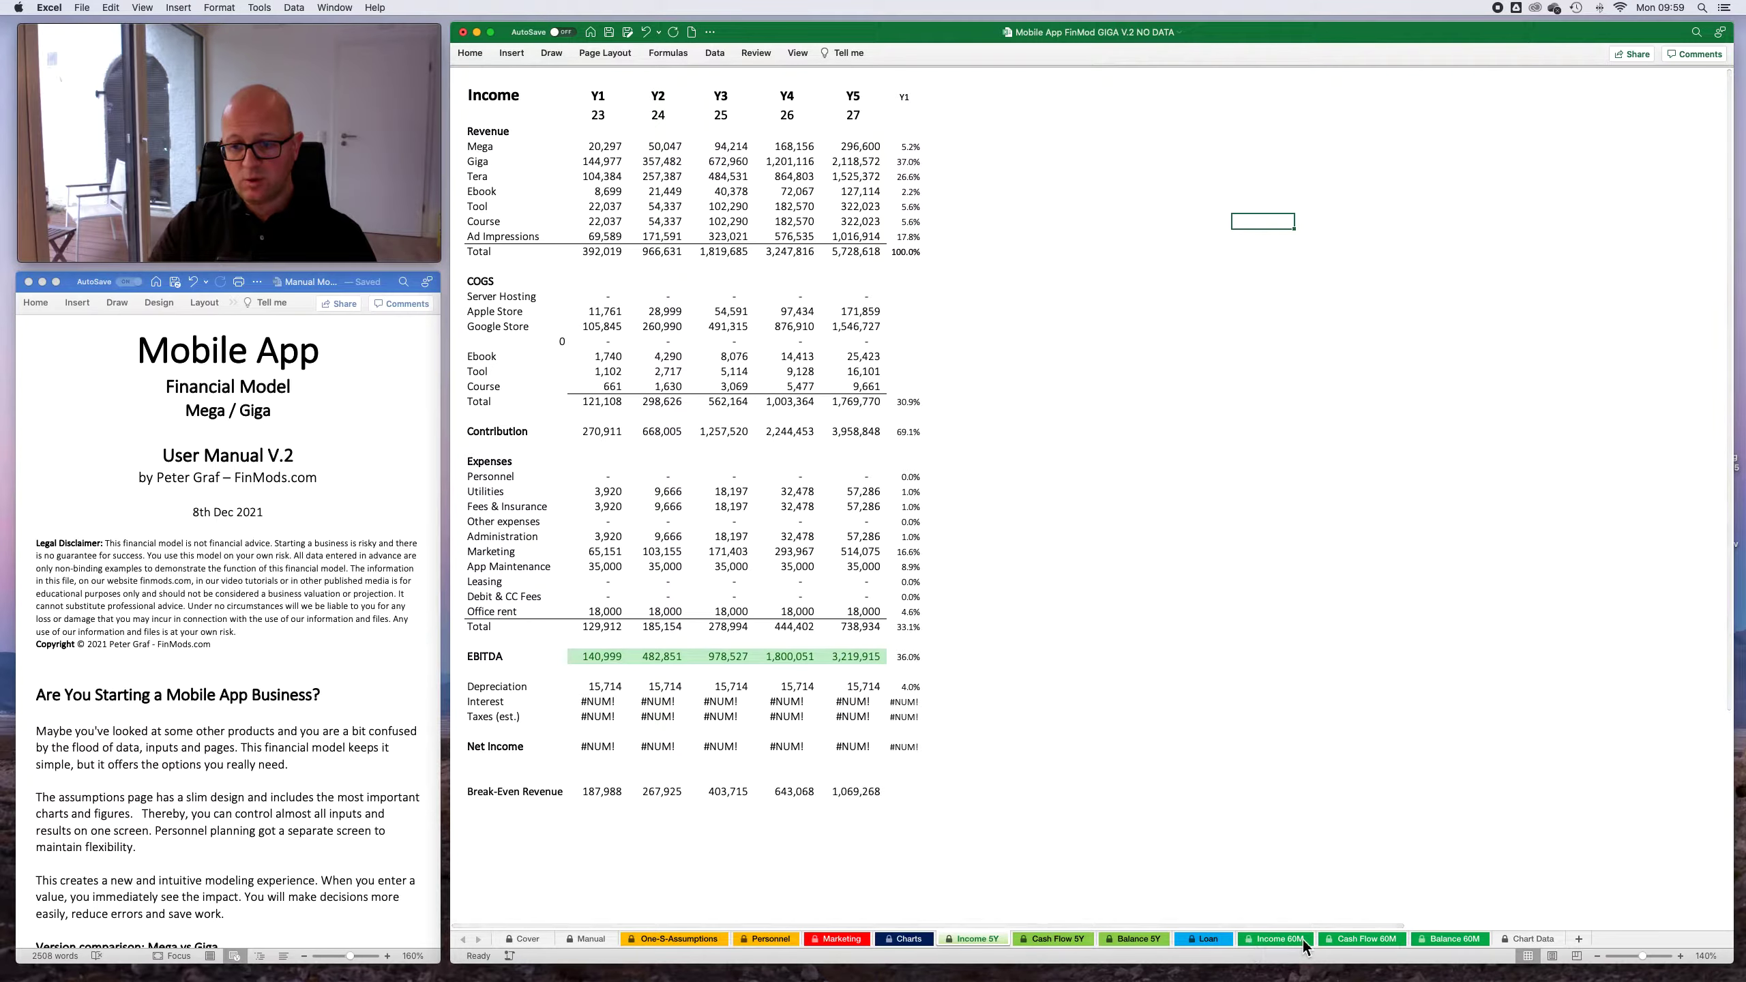
click(1279, 939)
scroll(906, 368, right, 10)
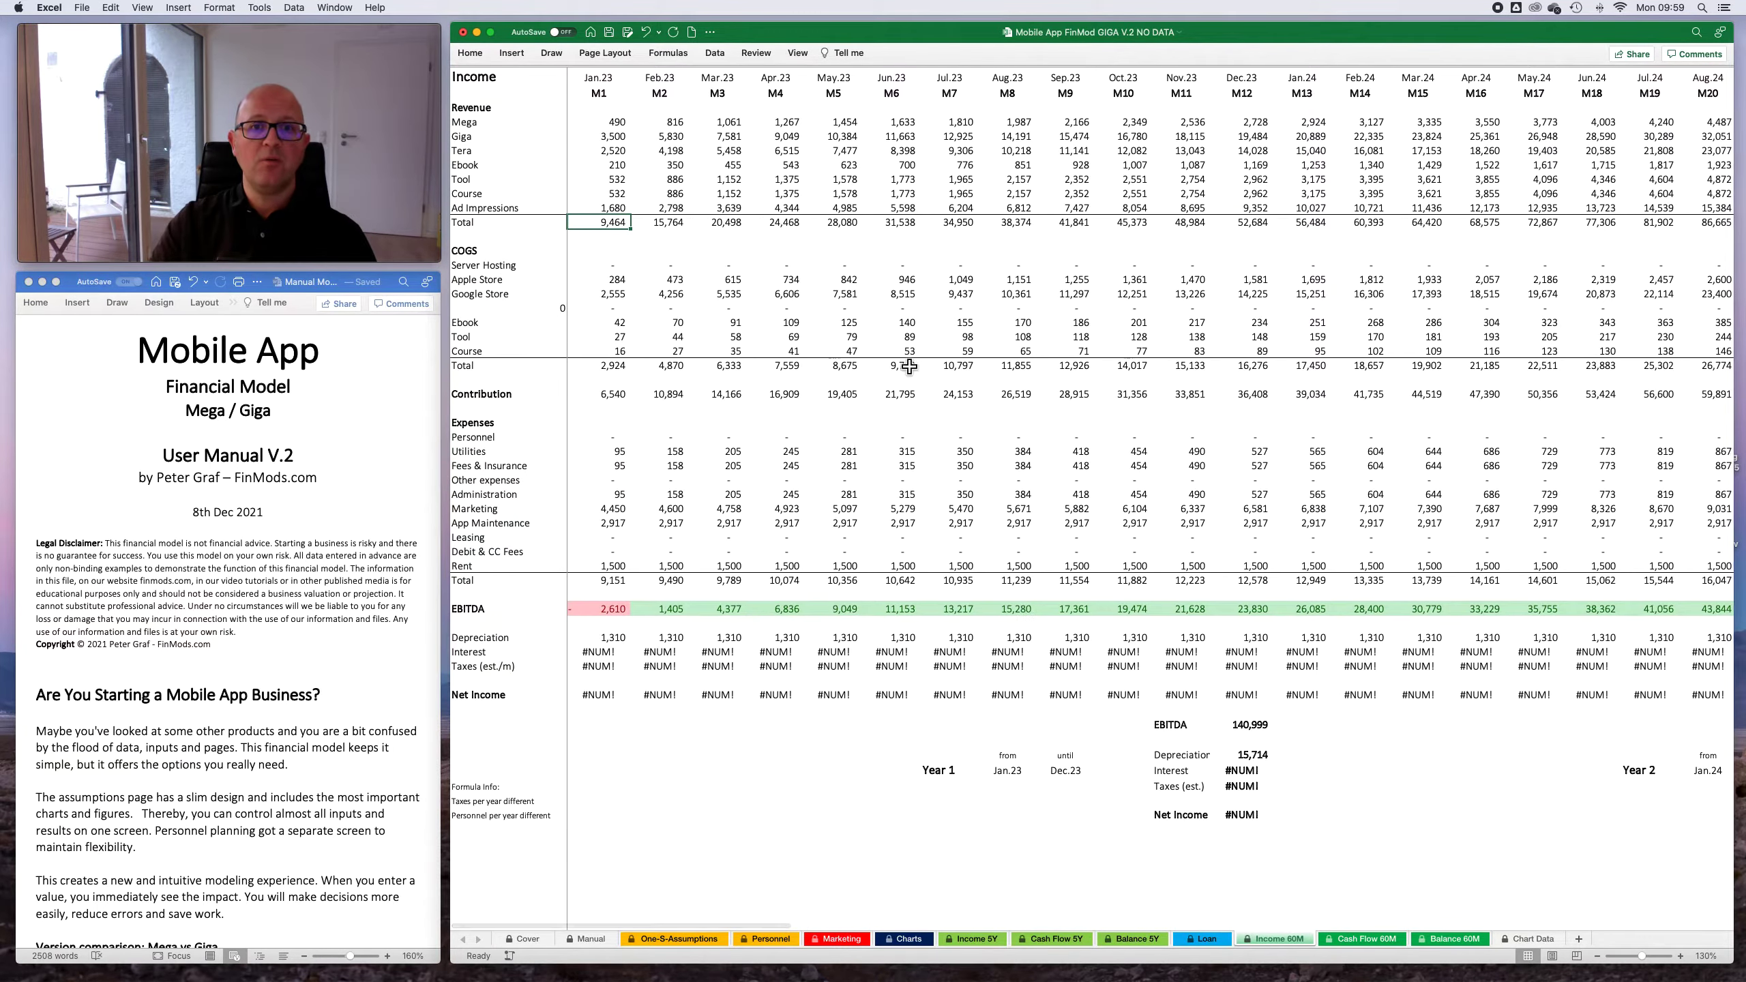
scroll(906, 367, right, 12)
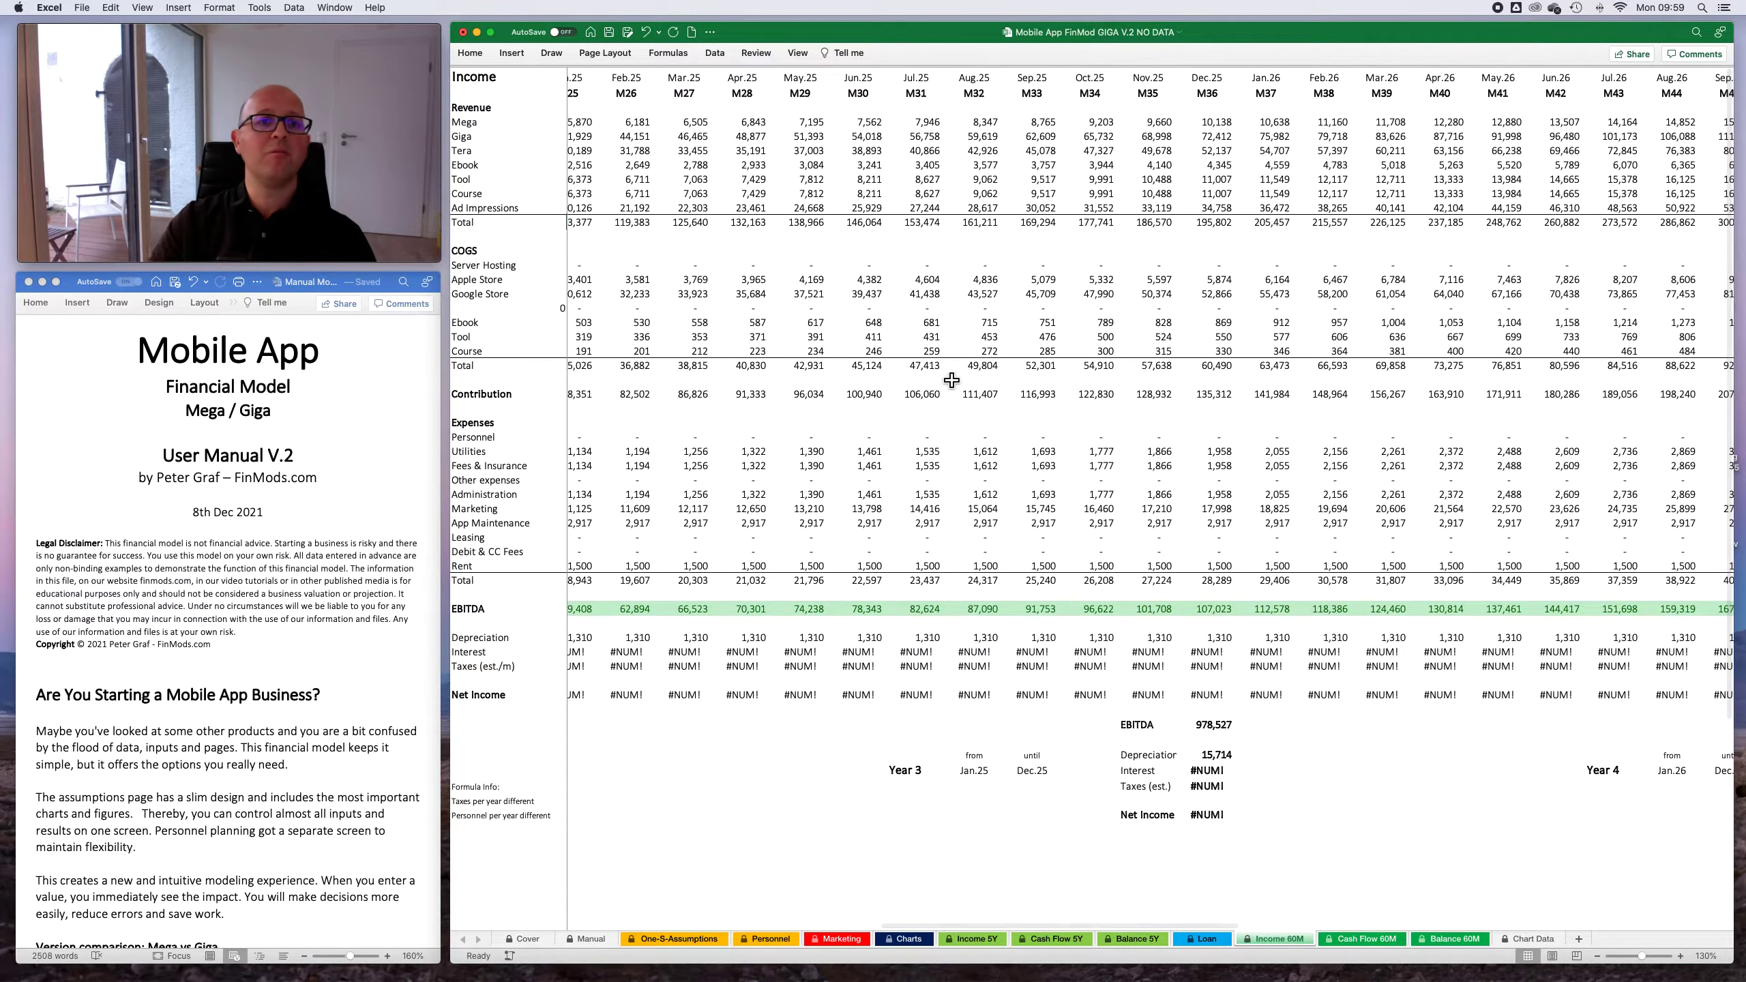
scroll(950, 377, right, 11)
scroll(951, 380, right, 14)
scroll(950, 381, left, 20)
scroll(950, 380, left, 20)
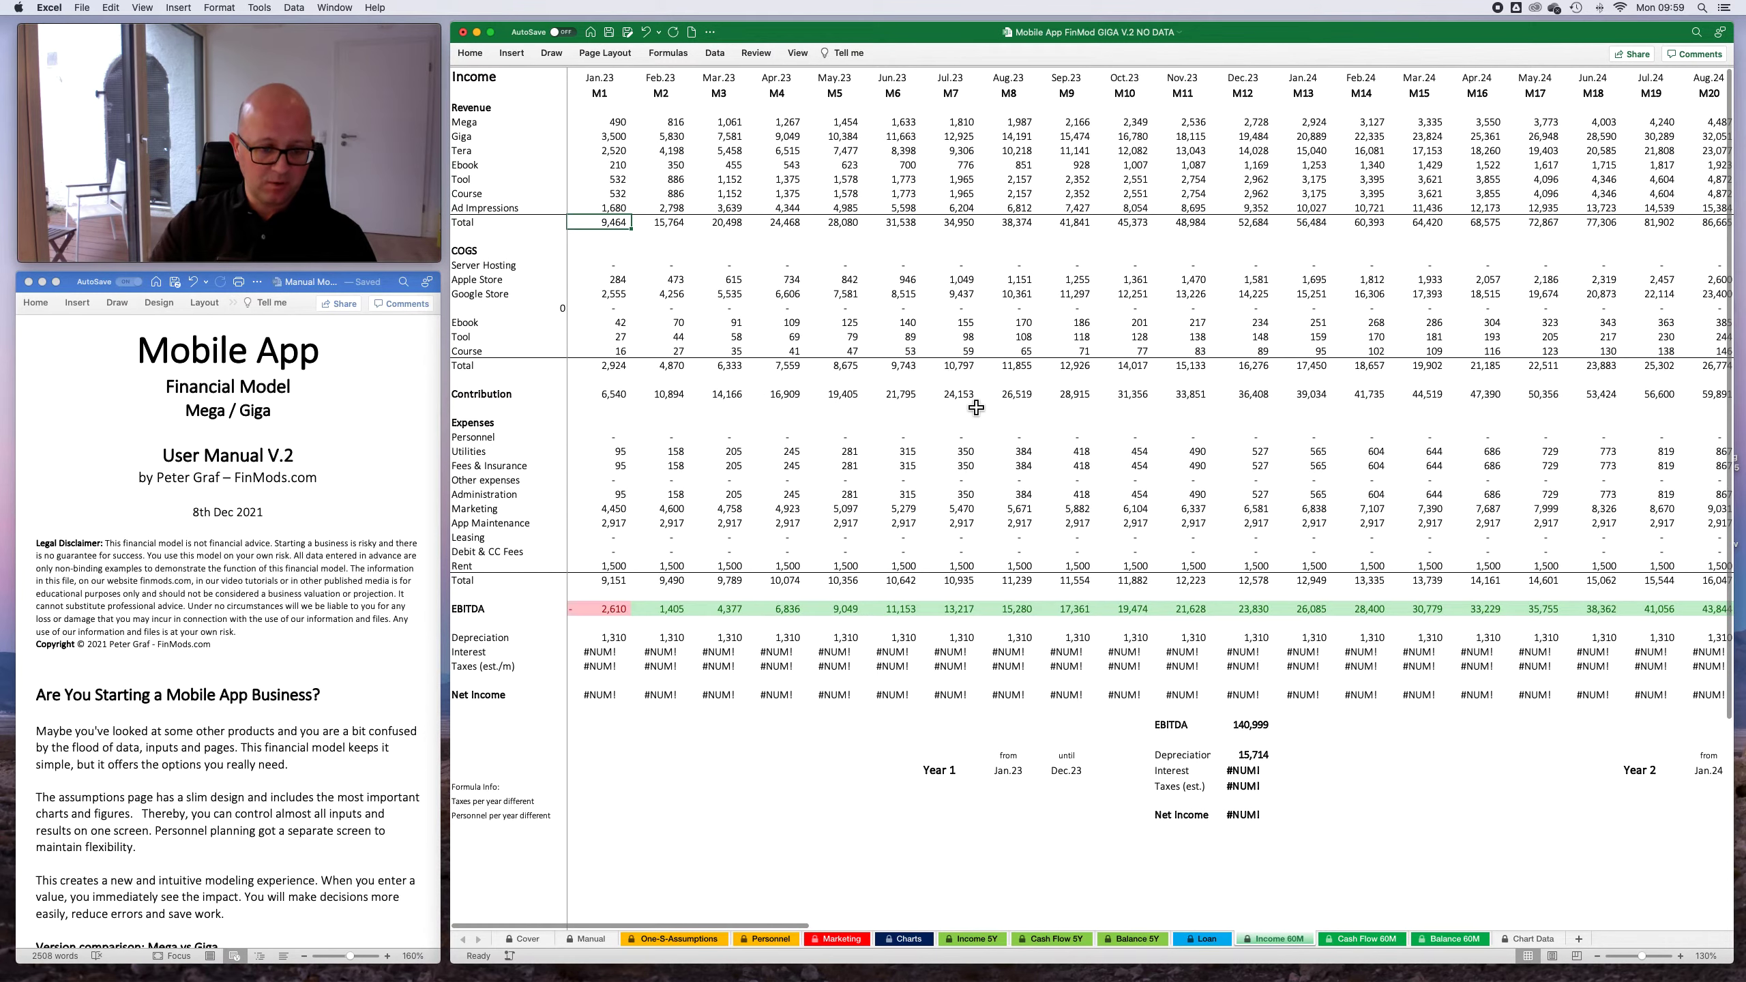
- Compare the Cover sheet's feature list with the Marketing, Loan, Cash Flow 60M and Balance 60M sheets
click(528, 940)
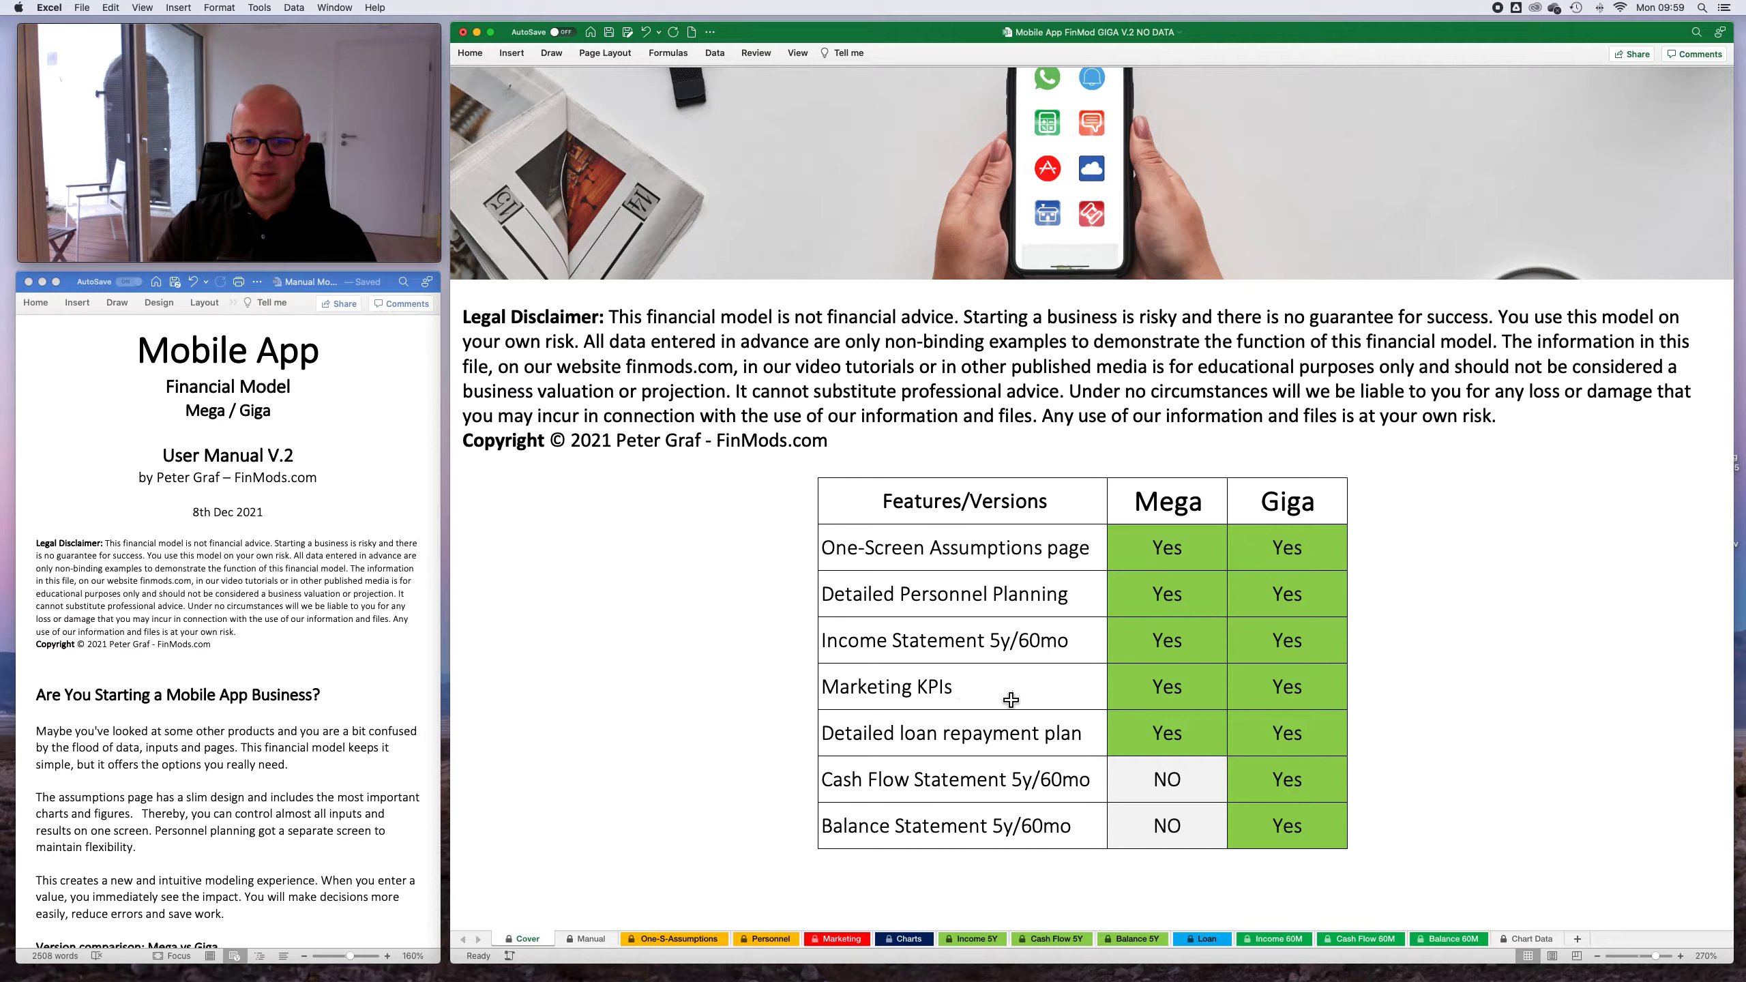
click(841, 940)
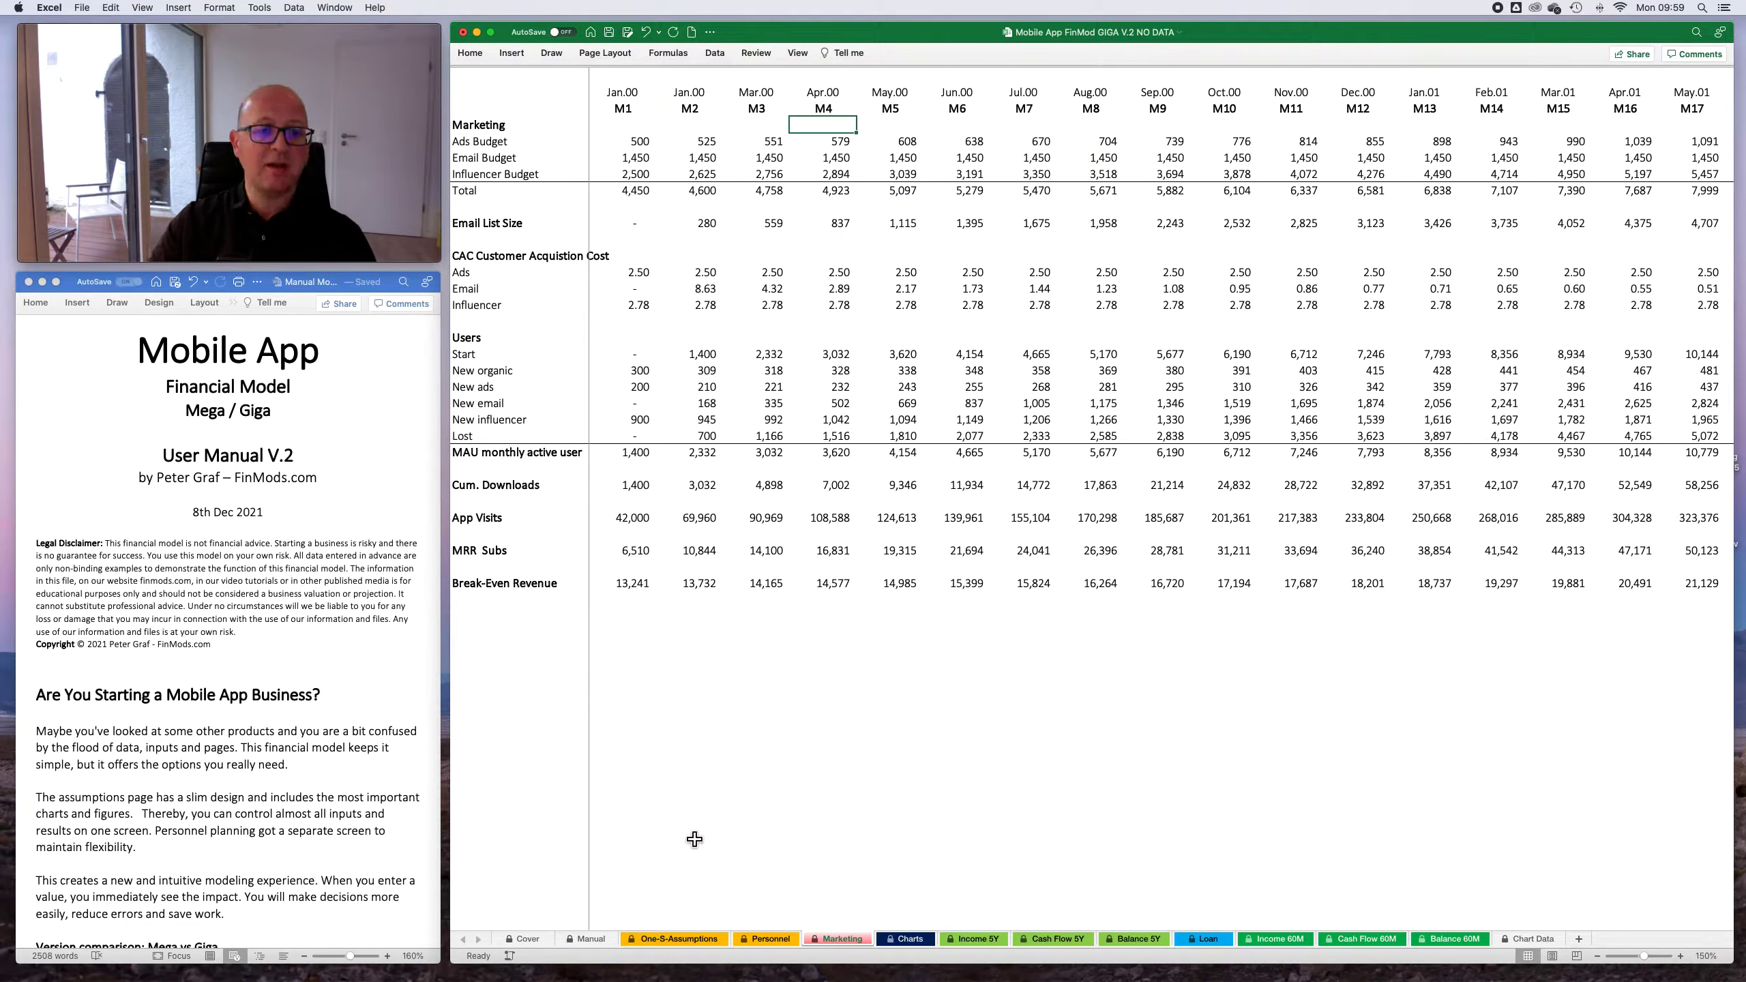
click(522, 938)
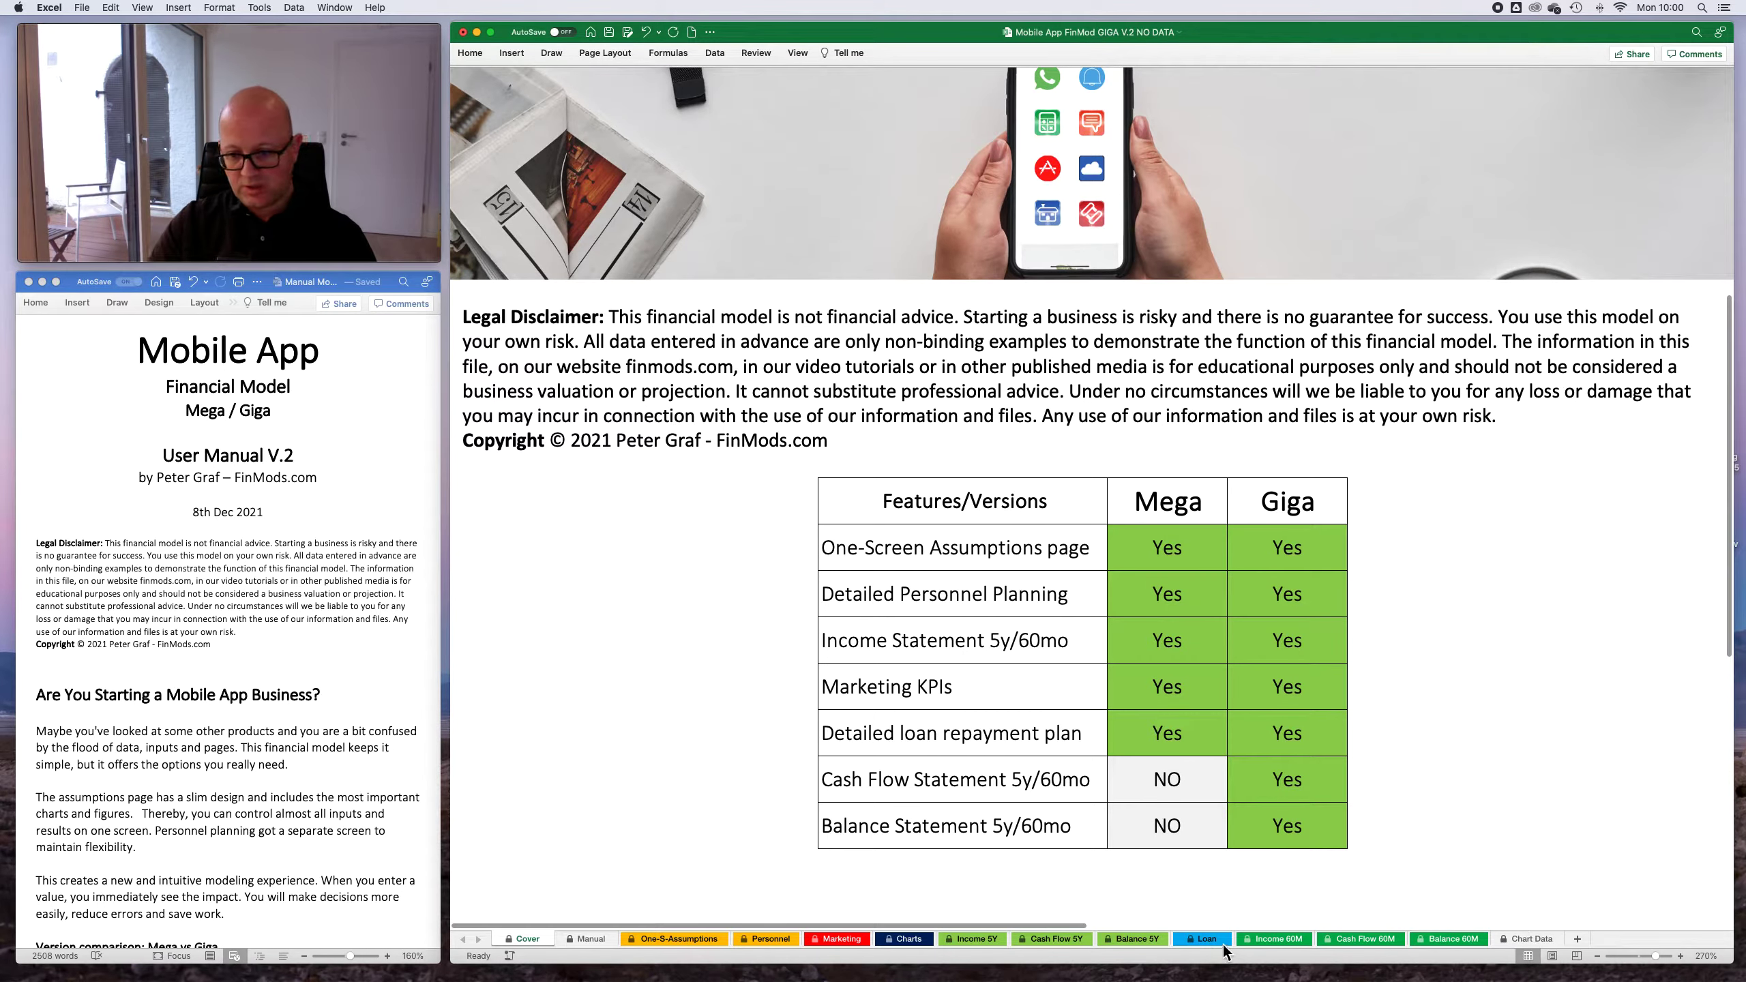
click(1206, 940)
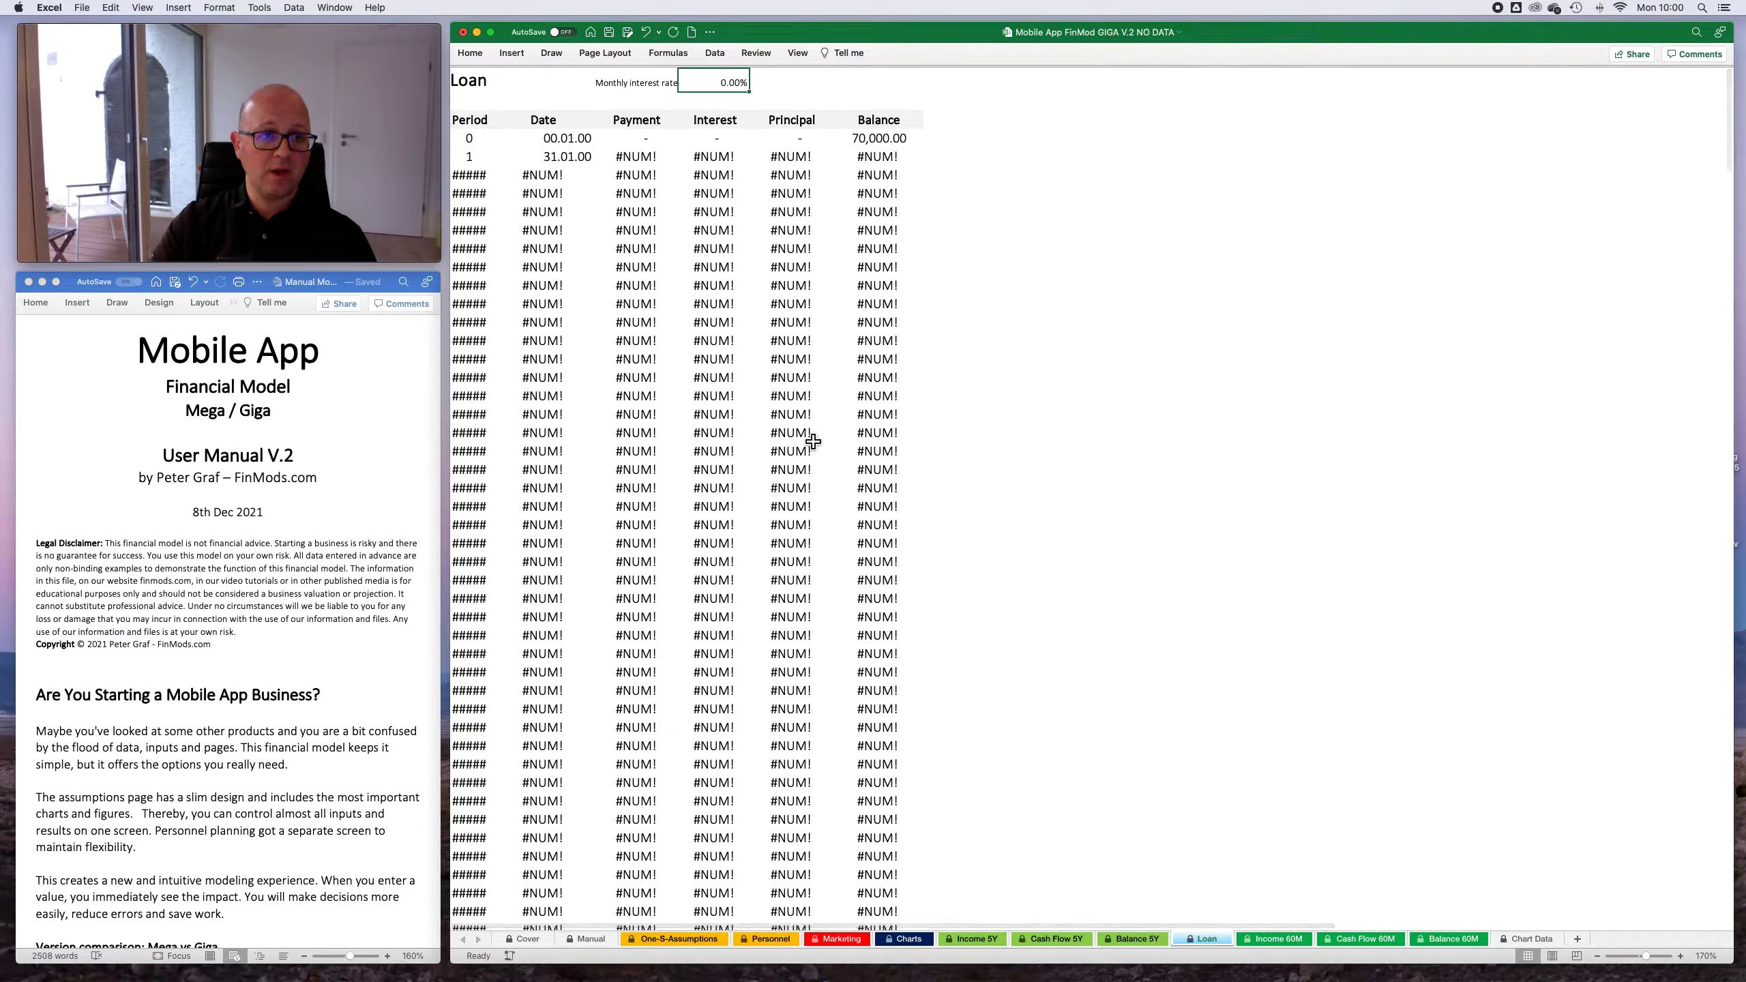
scroll(872, 451, left, 1)
scroll(872, 451, right, 1)
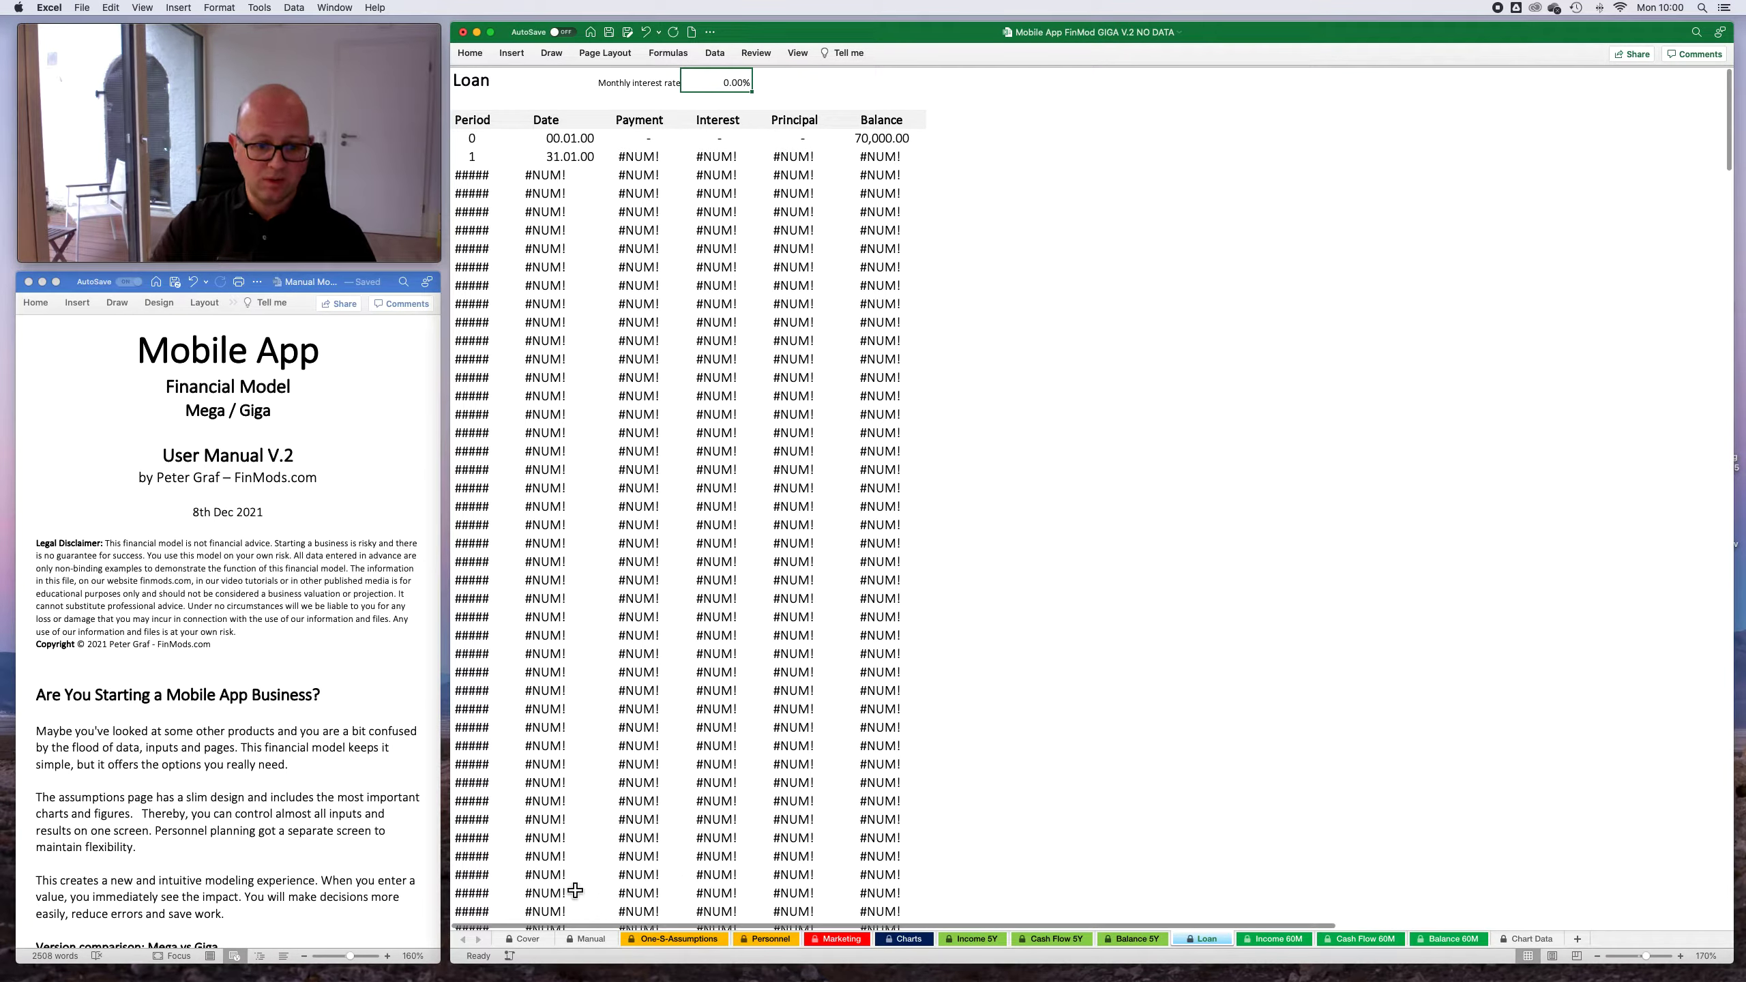
click(526, 938)
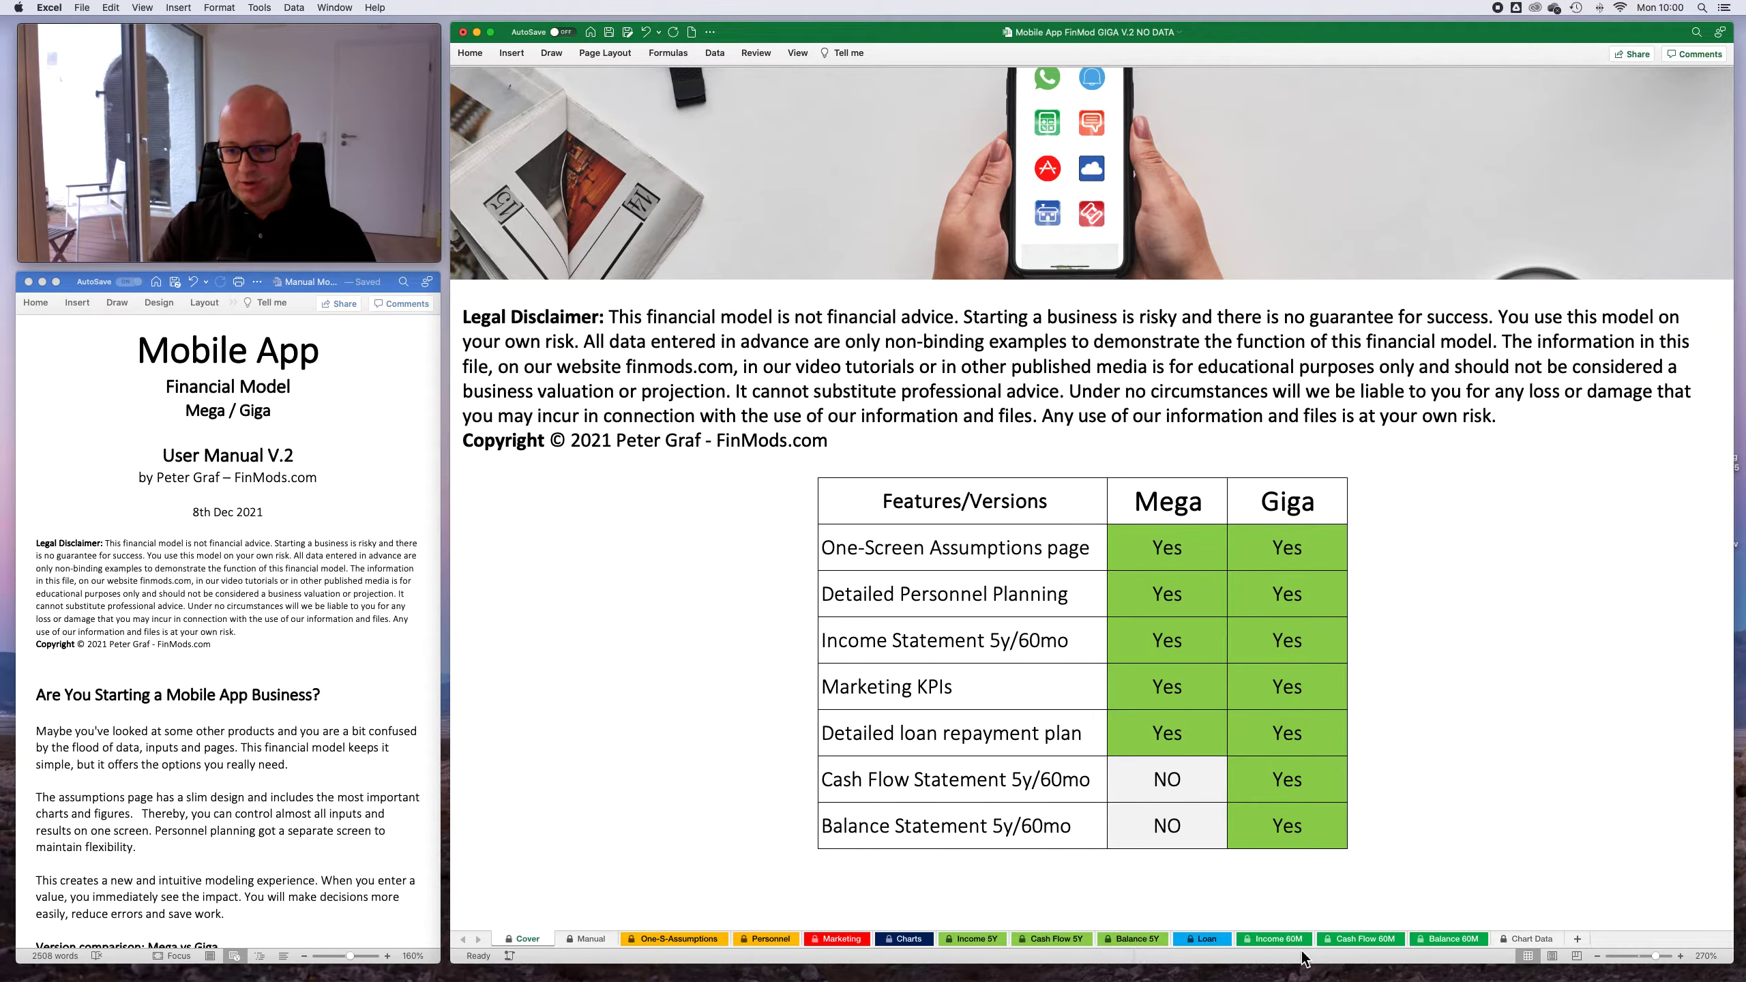
click(1367, 939)
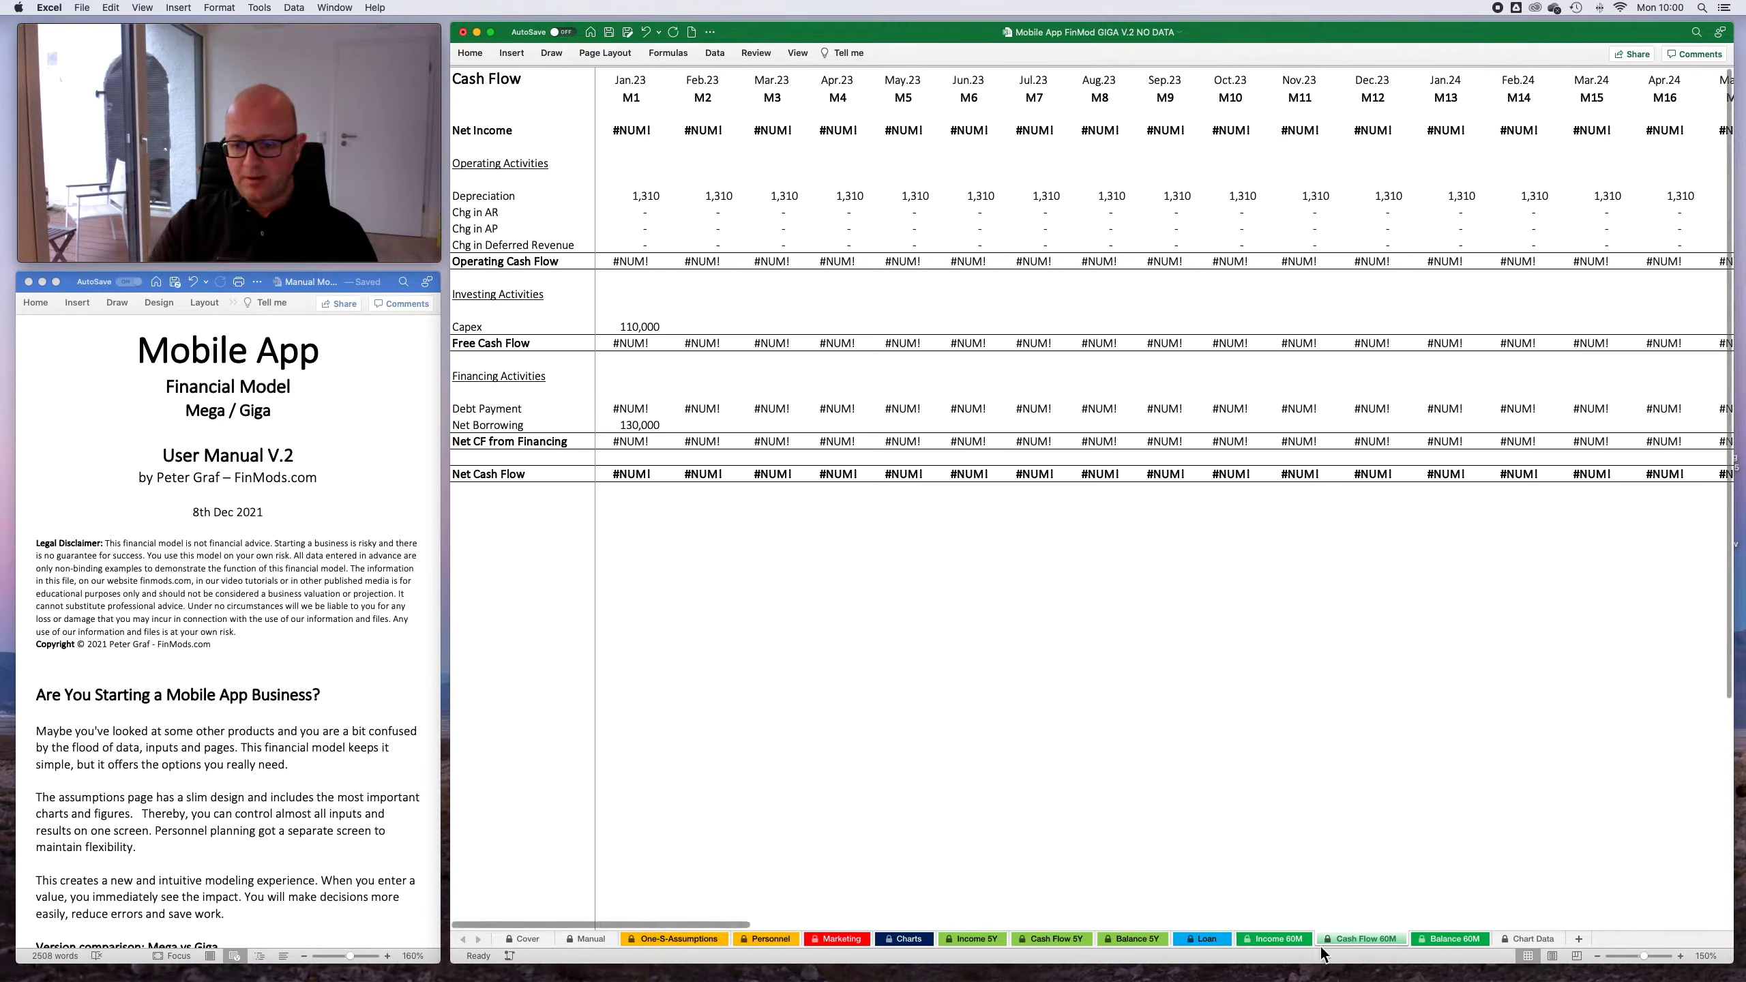
click(1451, 939)
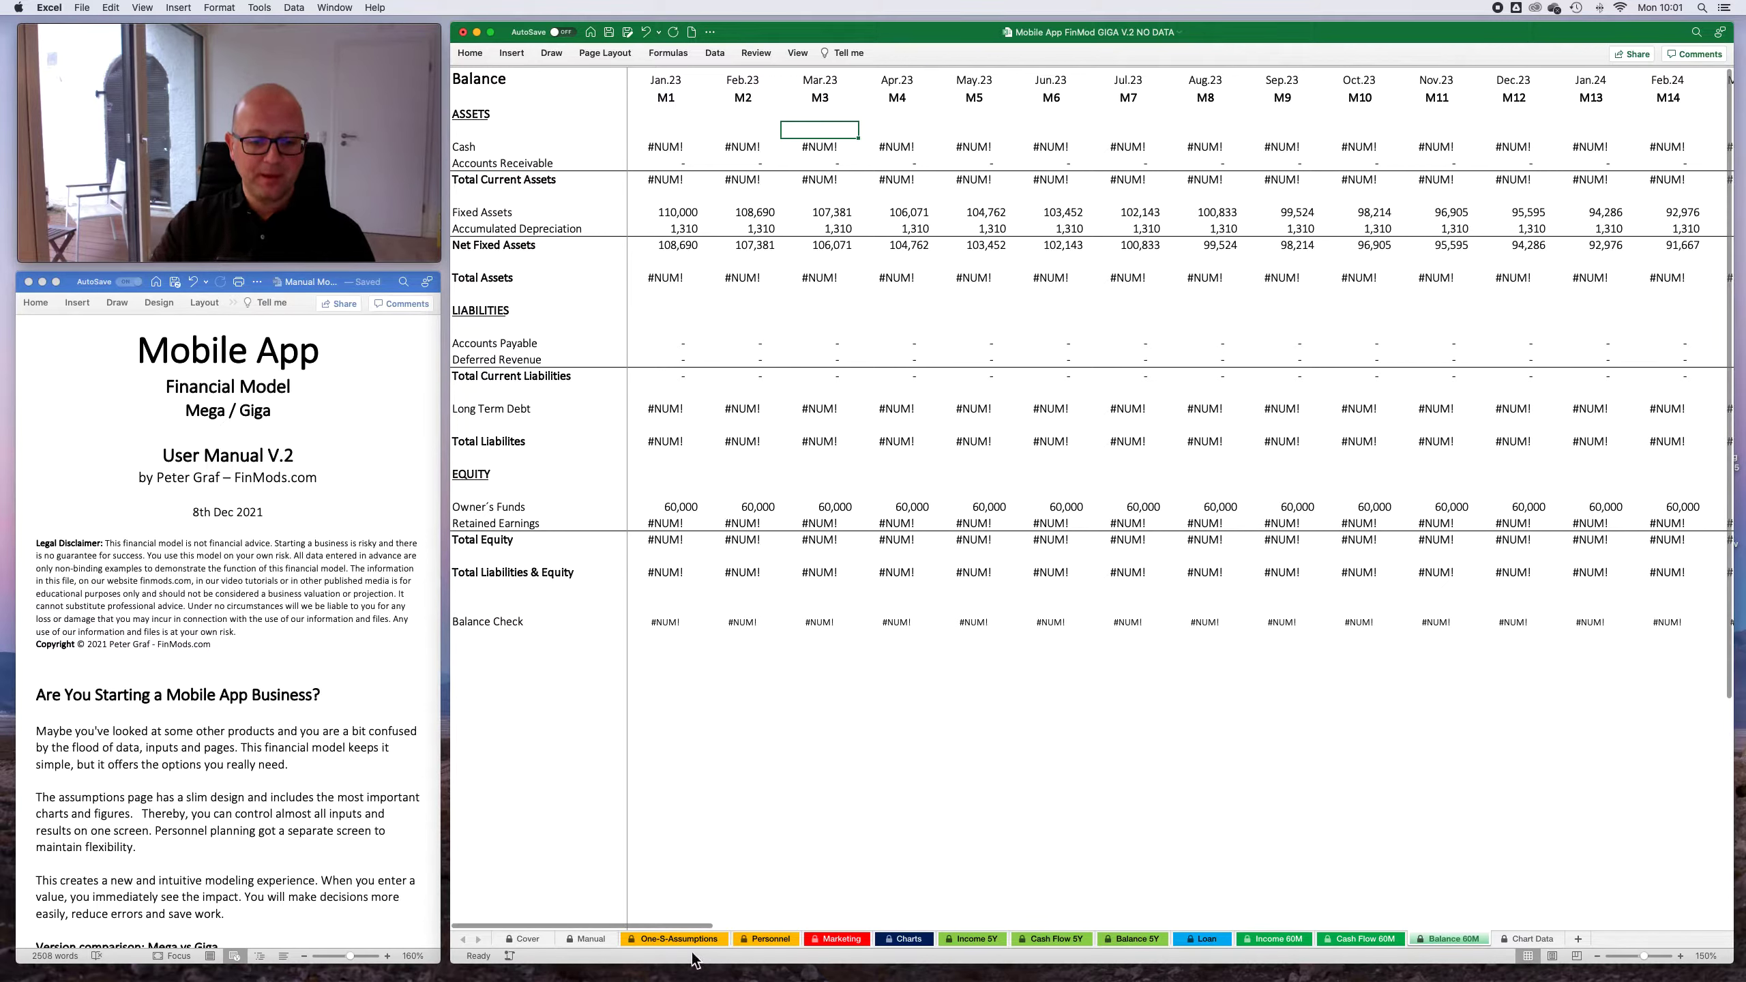
- On the One-S-Assumptions sheet, set the Loan's Starting Month to Jan.23 (1/23), Interest rate to 7% and Term in years to 10
click(723, 943)
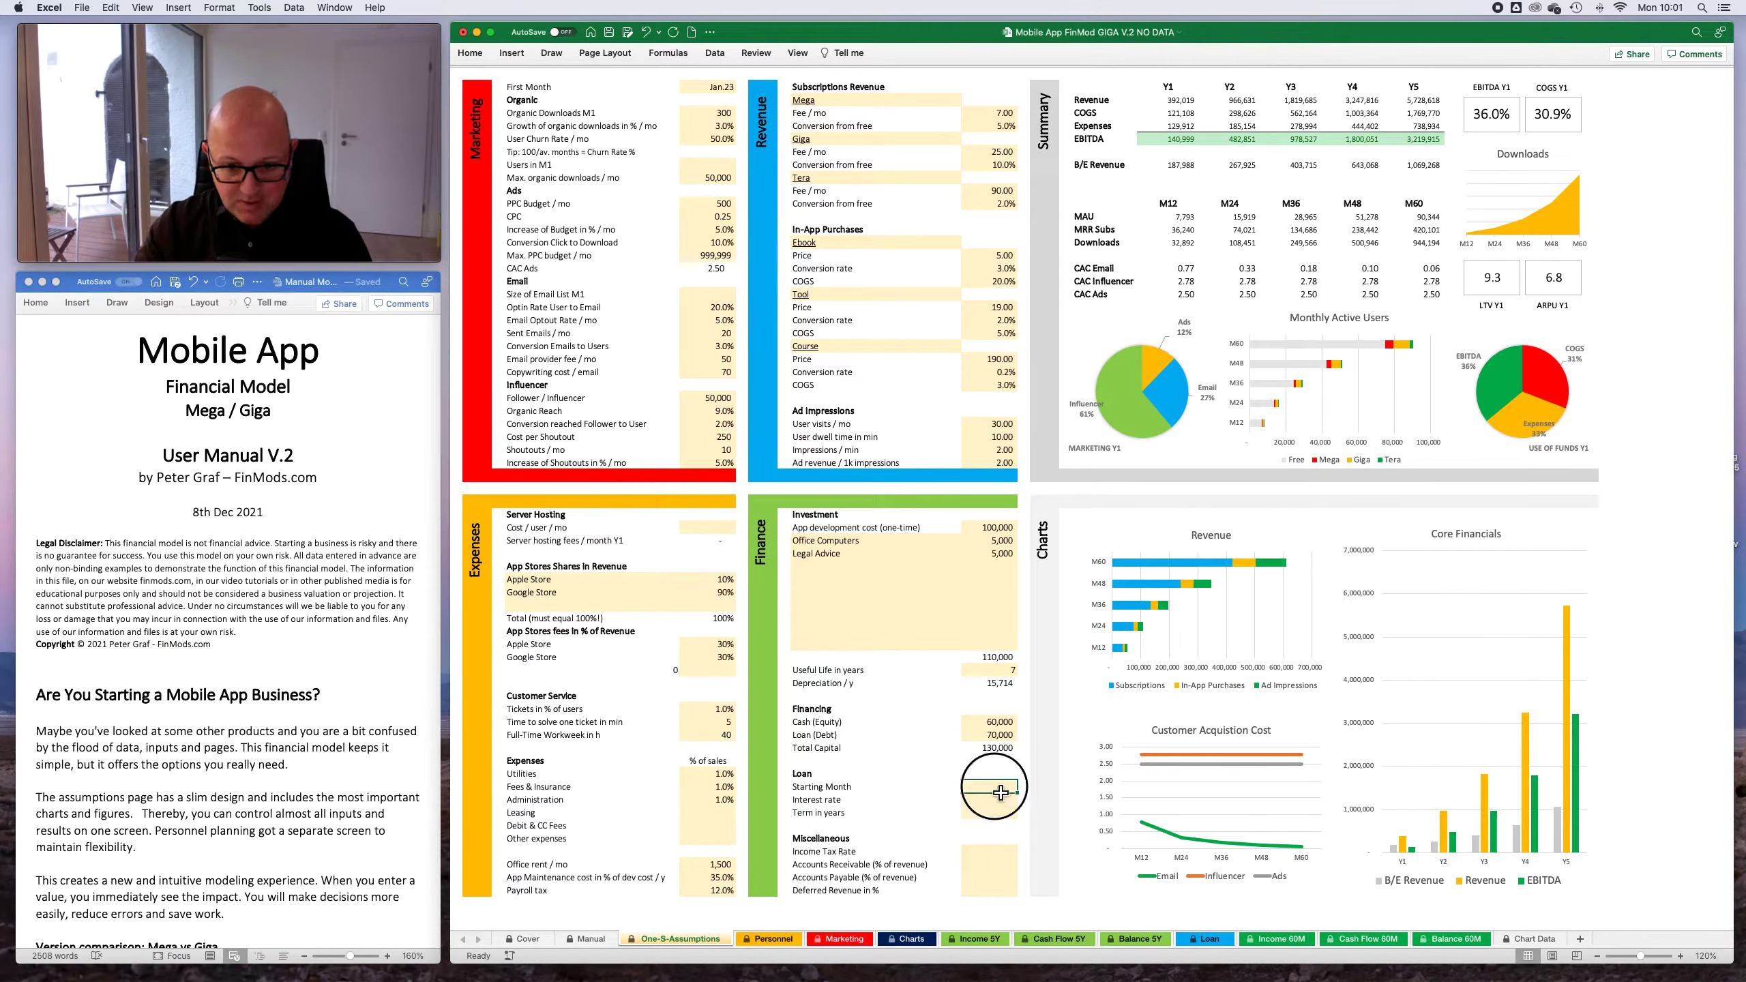
mouse_move(1219, 817)
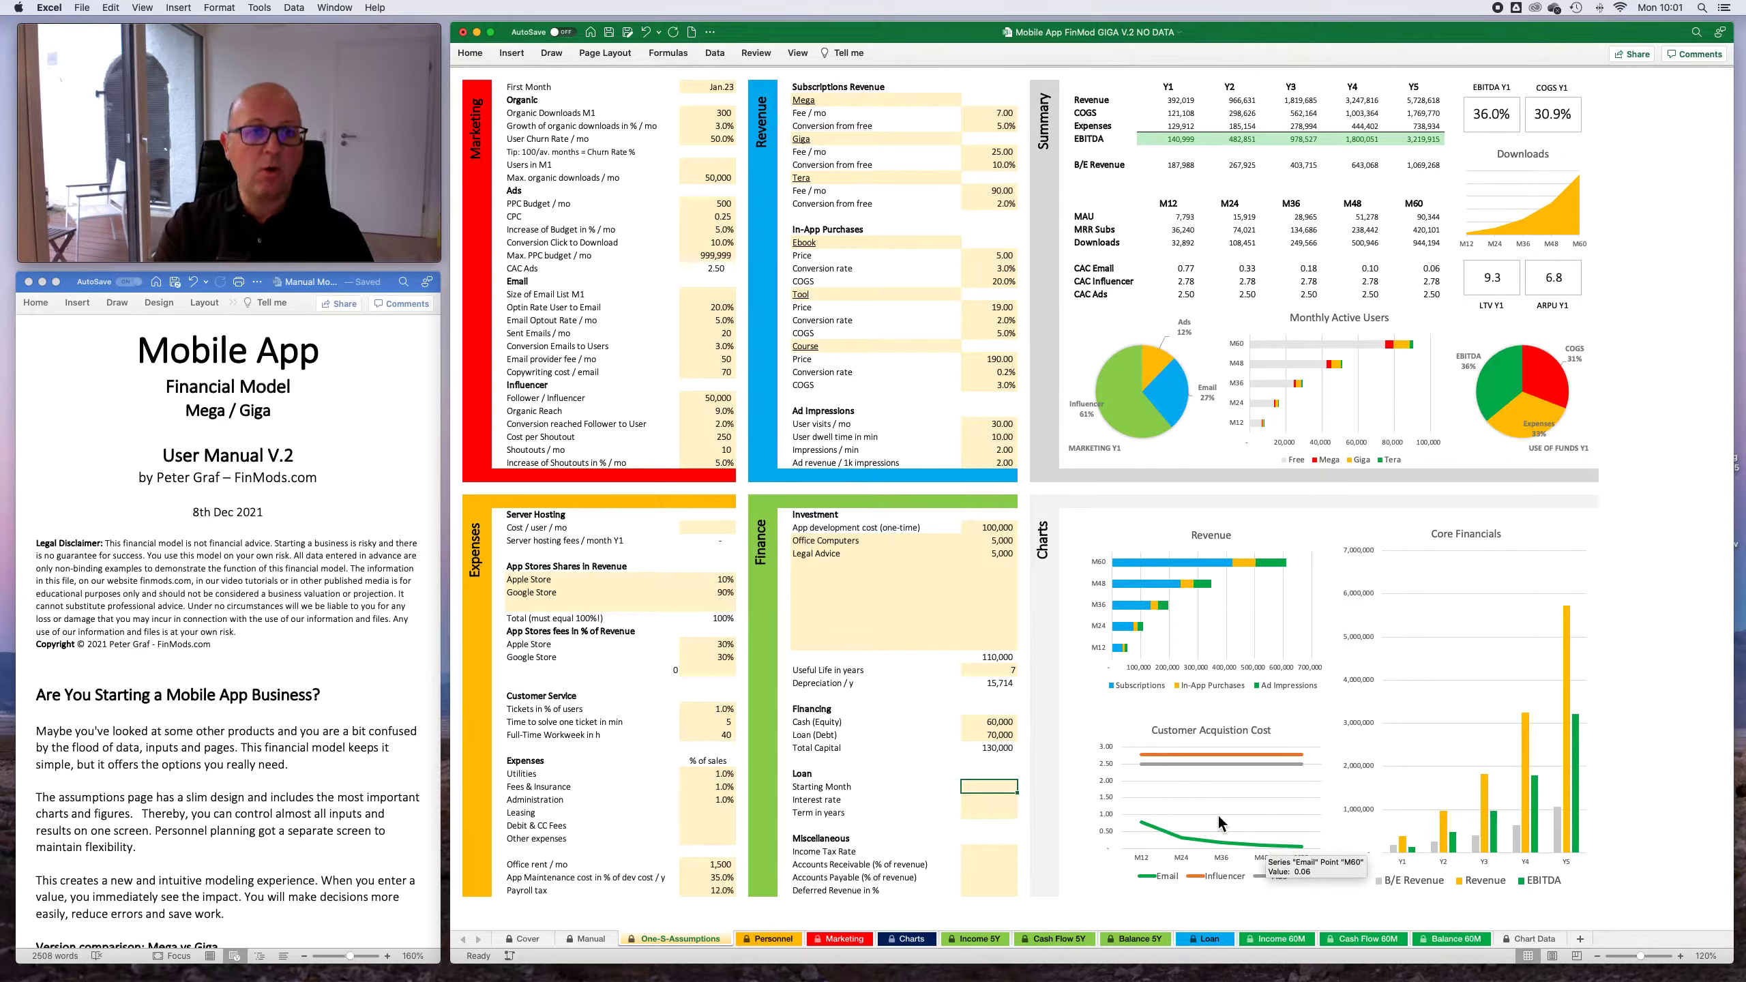
text(1/23)
key(Return)
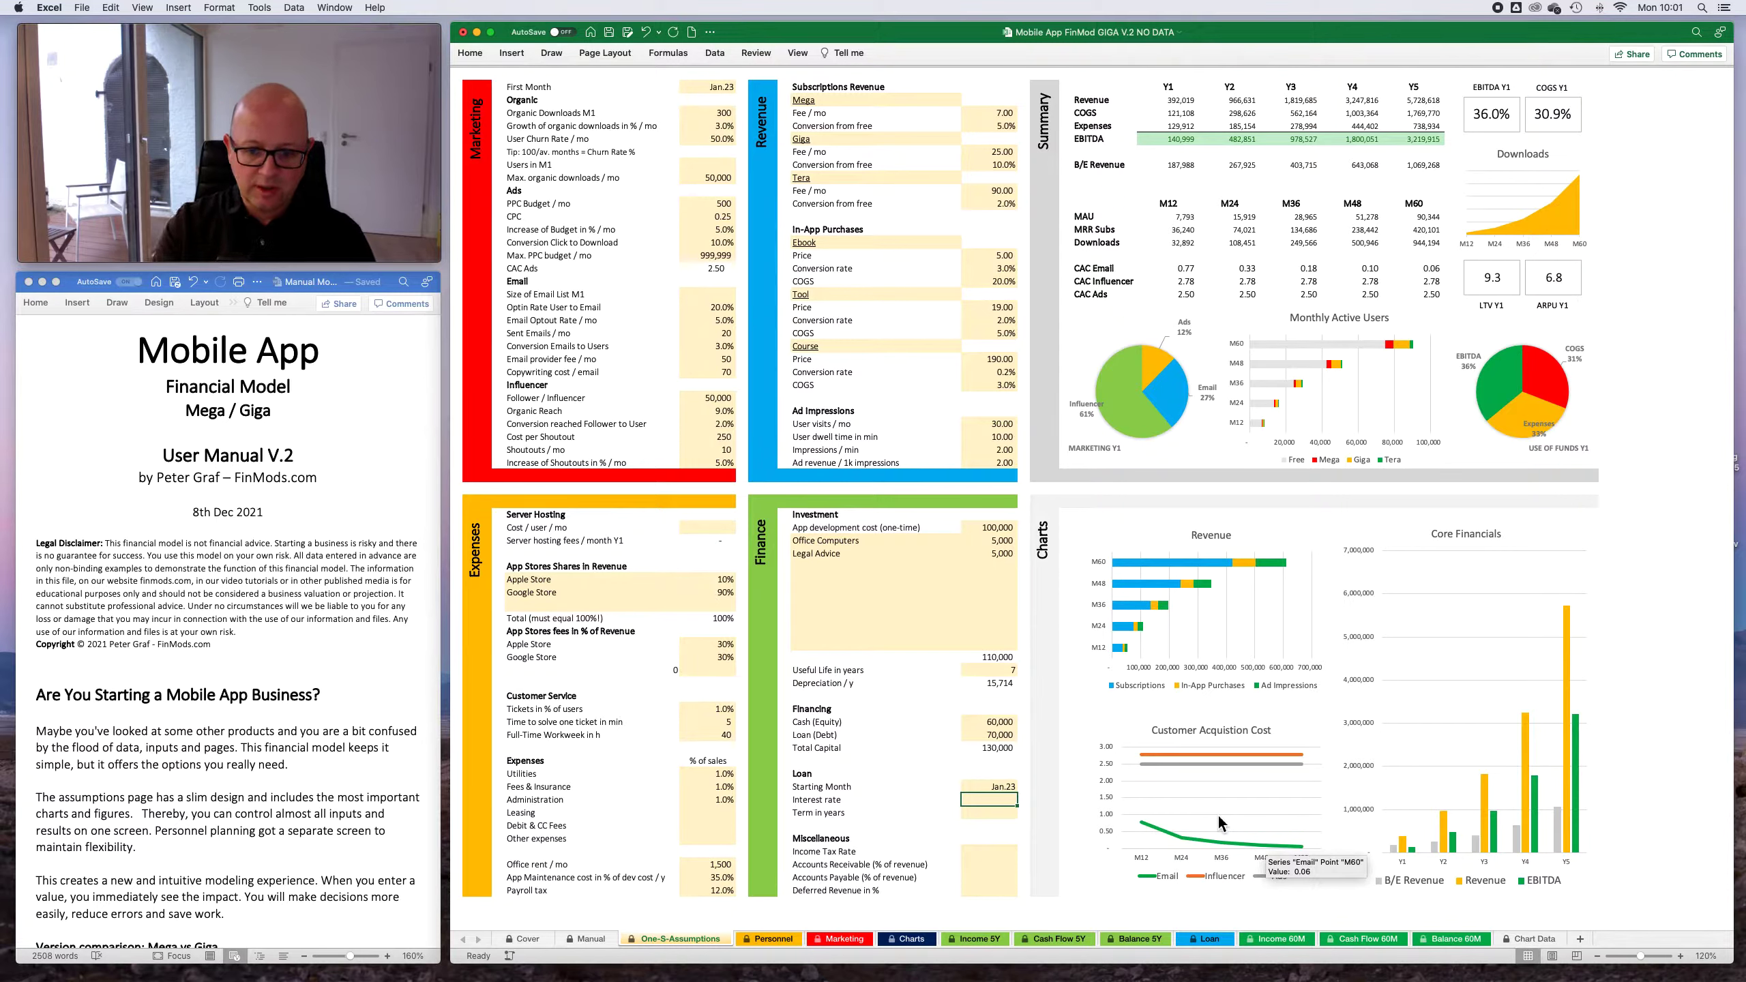
text(7)
key(Return)
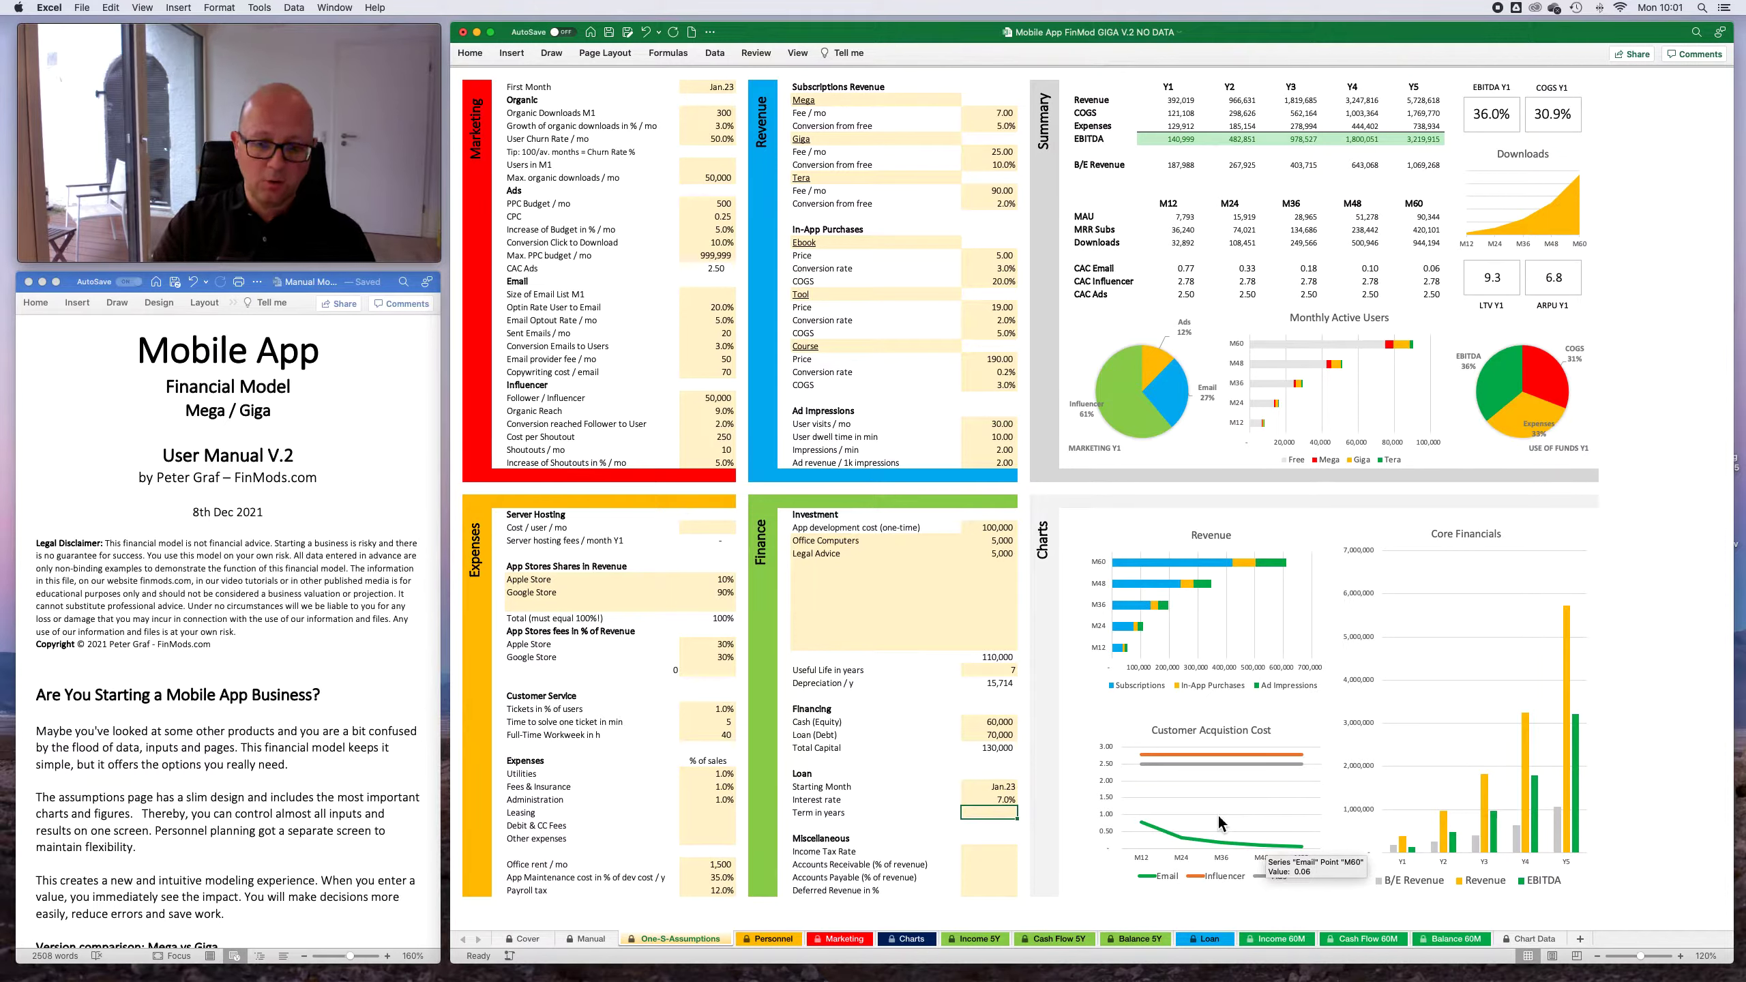
text(10)
key(Return)
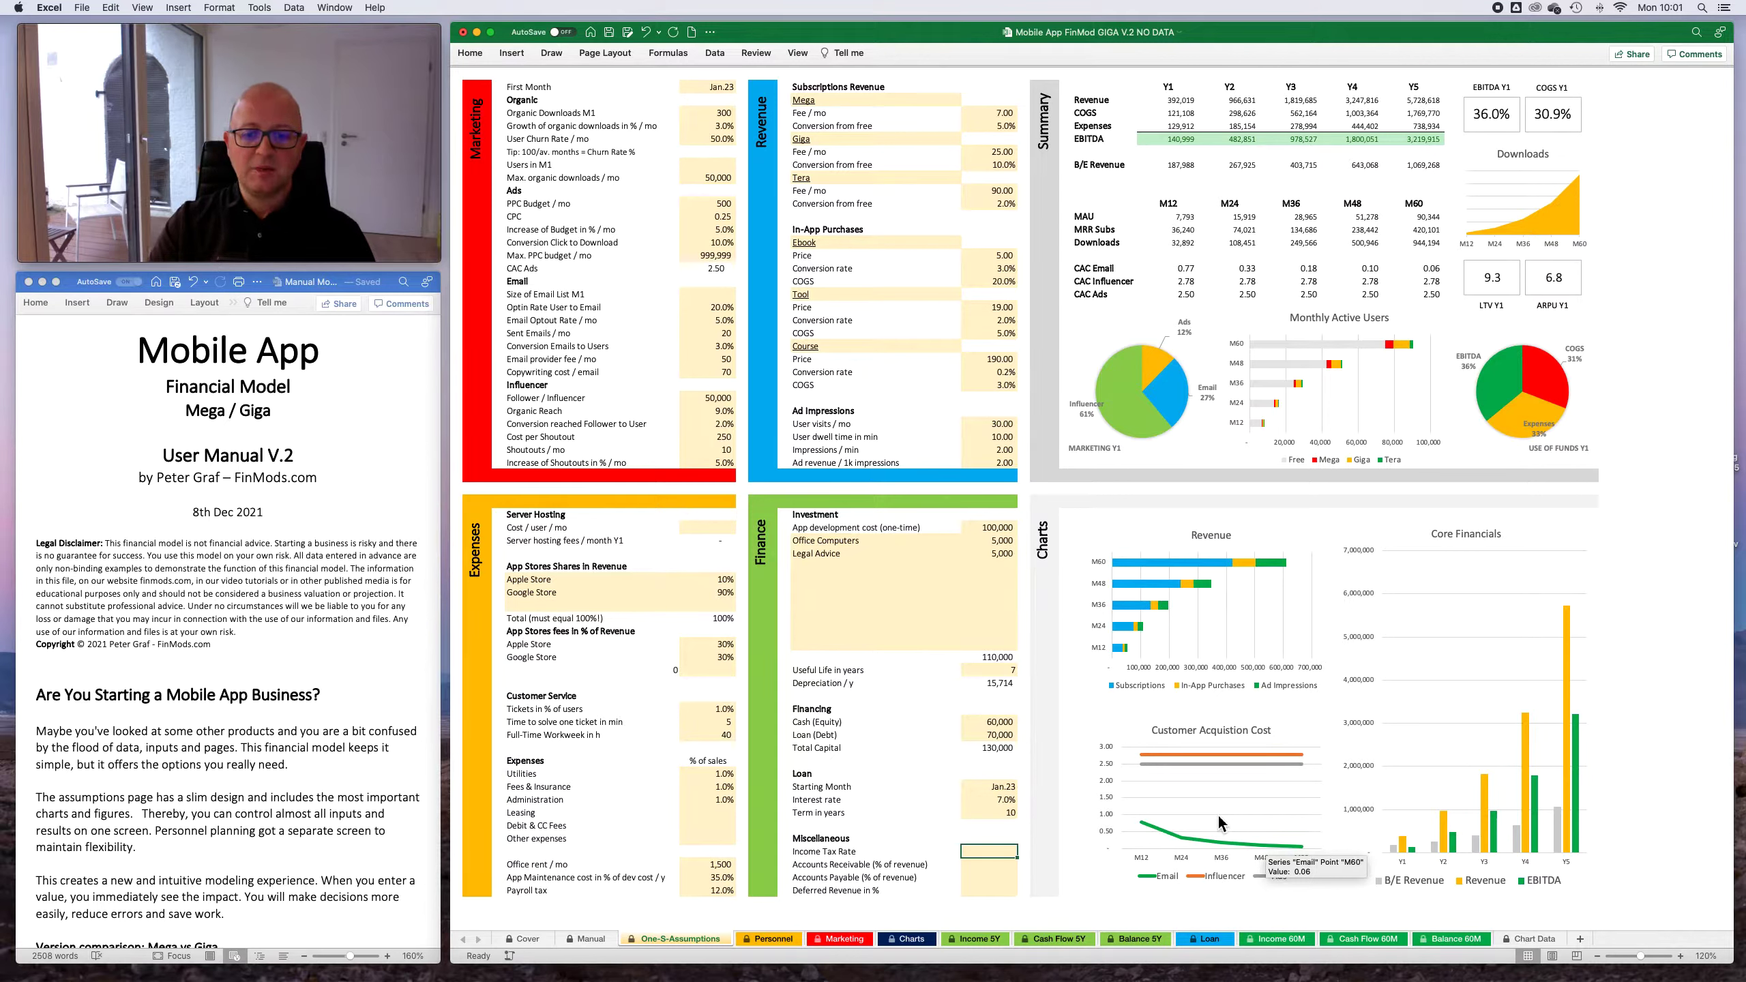
- Under Miscellaneous, set Income Tax Rate to 20% and Accounts Receivable (% of revenue) to 5%
text(20)
key(Return)
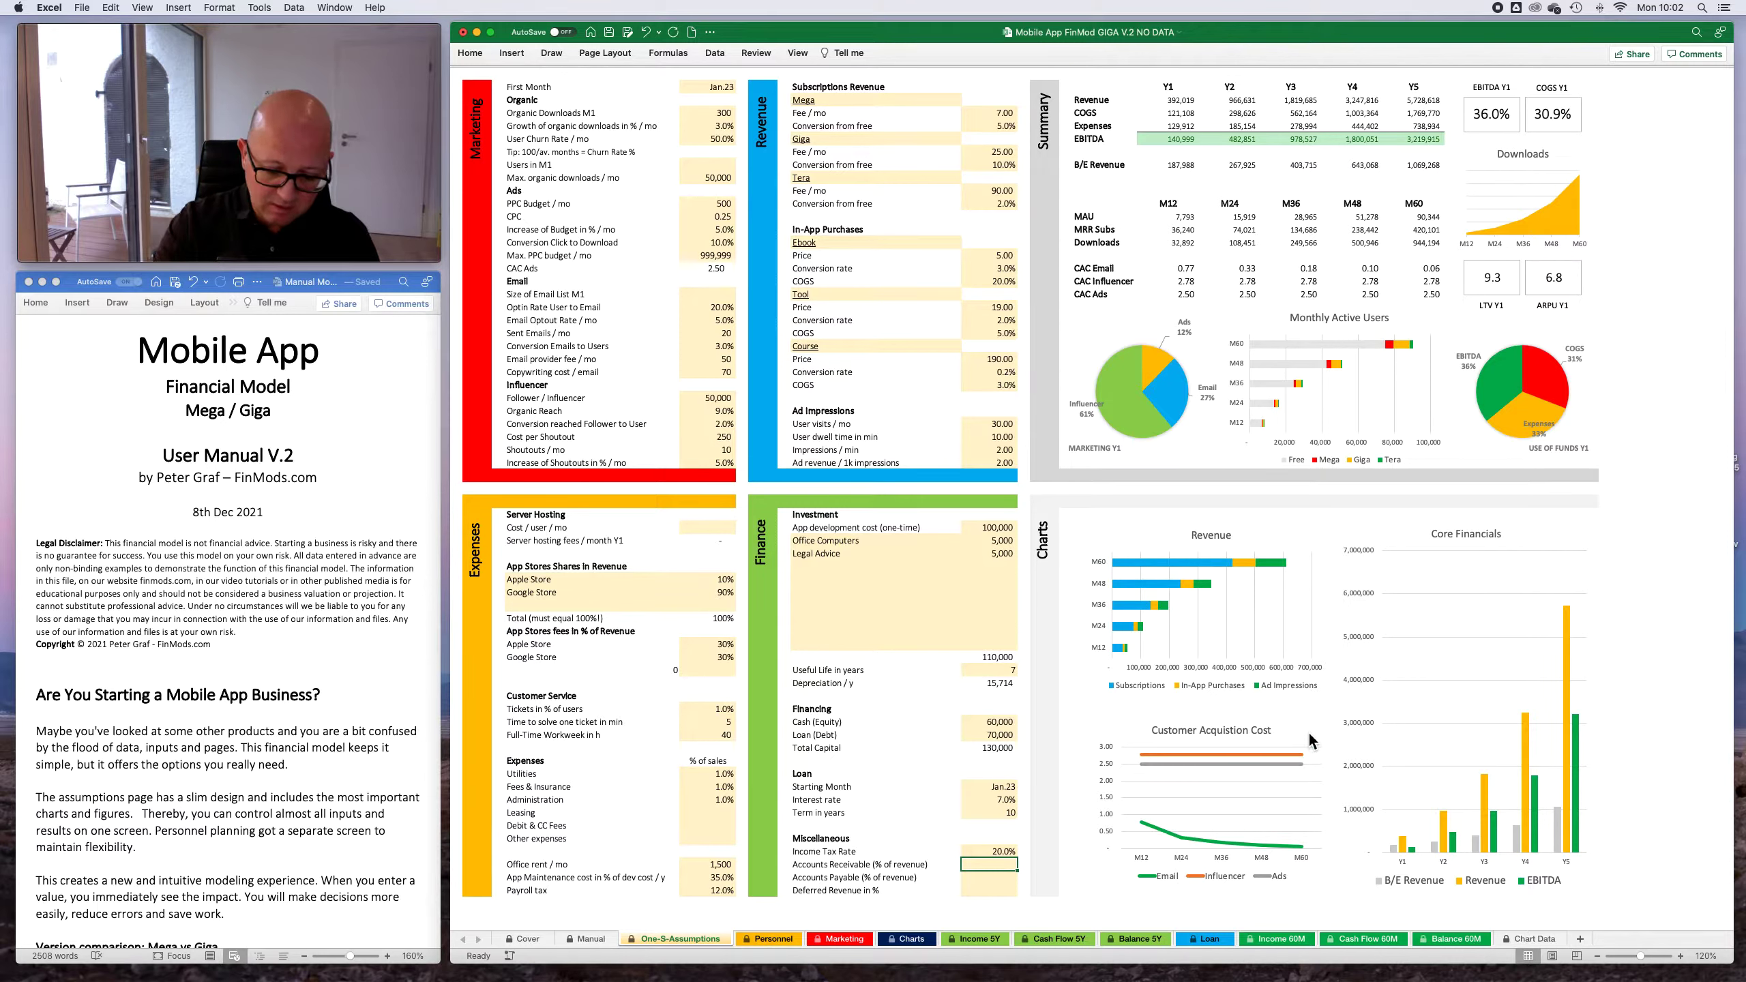
text(5)
key(Return)
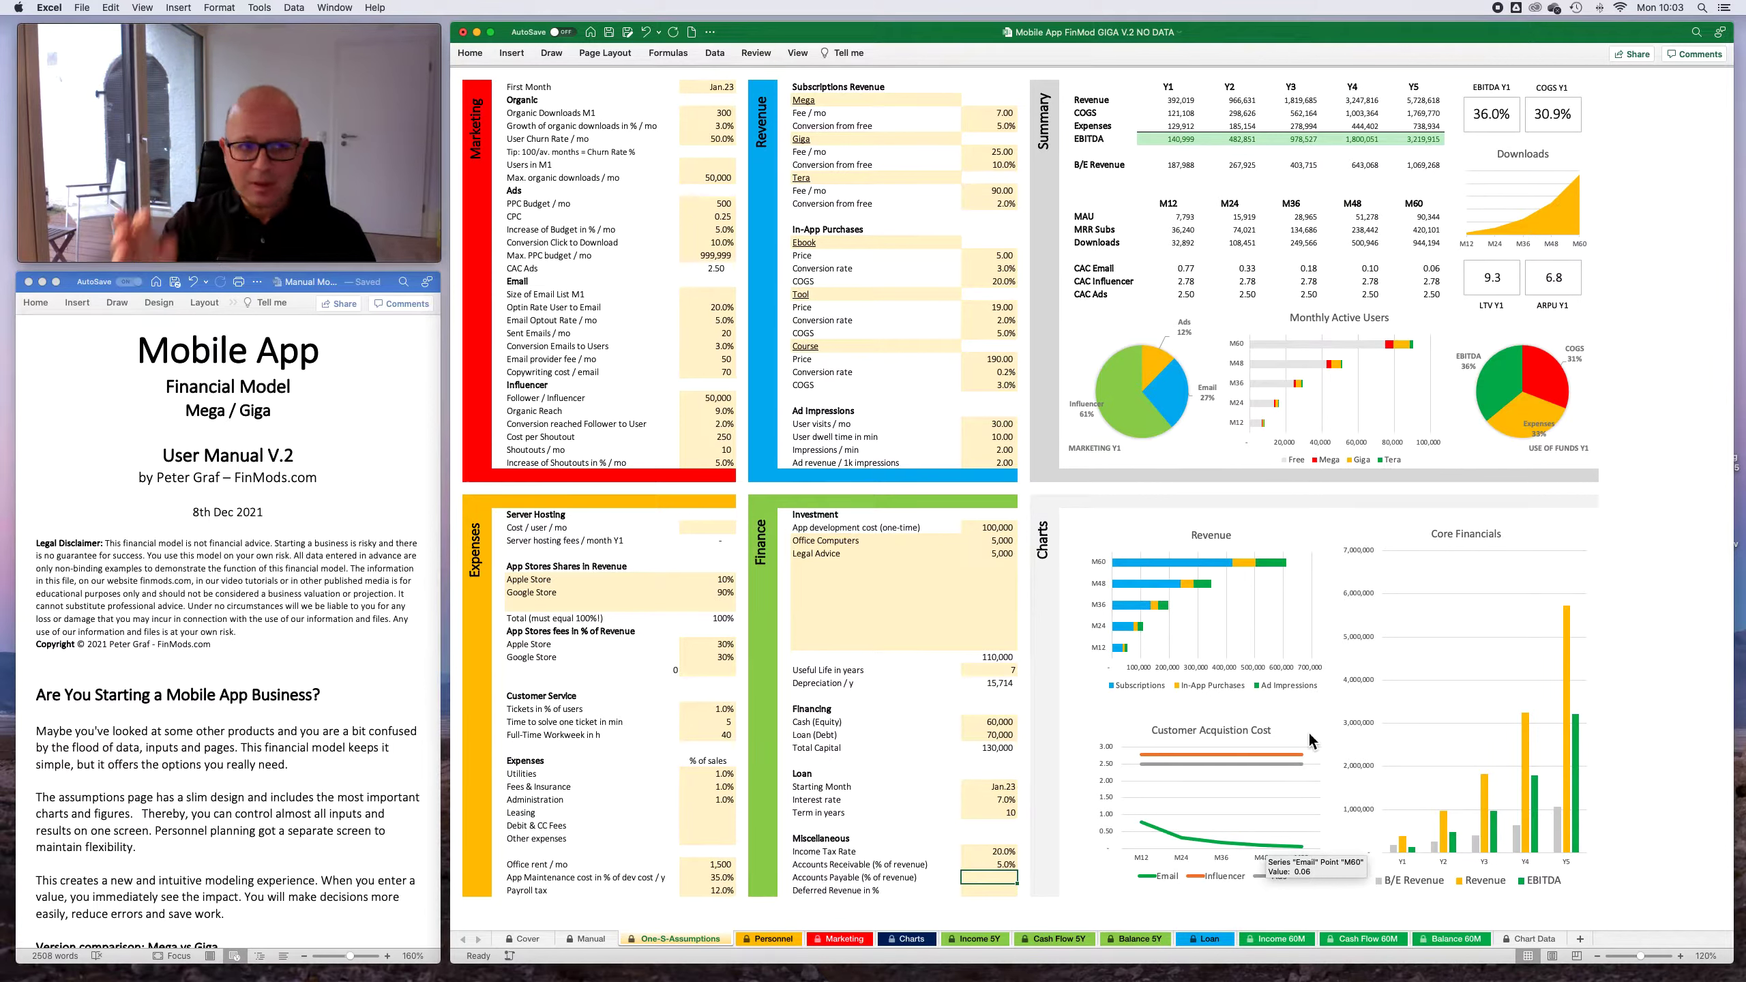
key(Up)
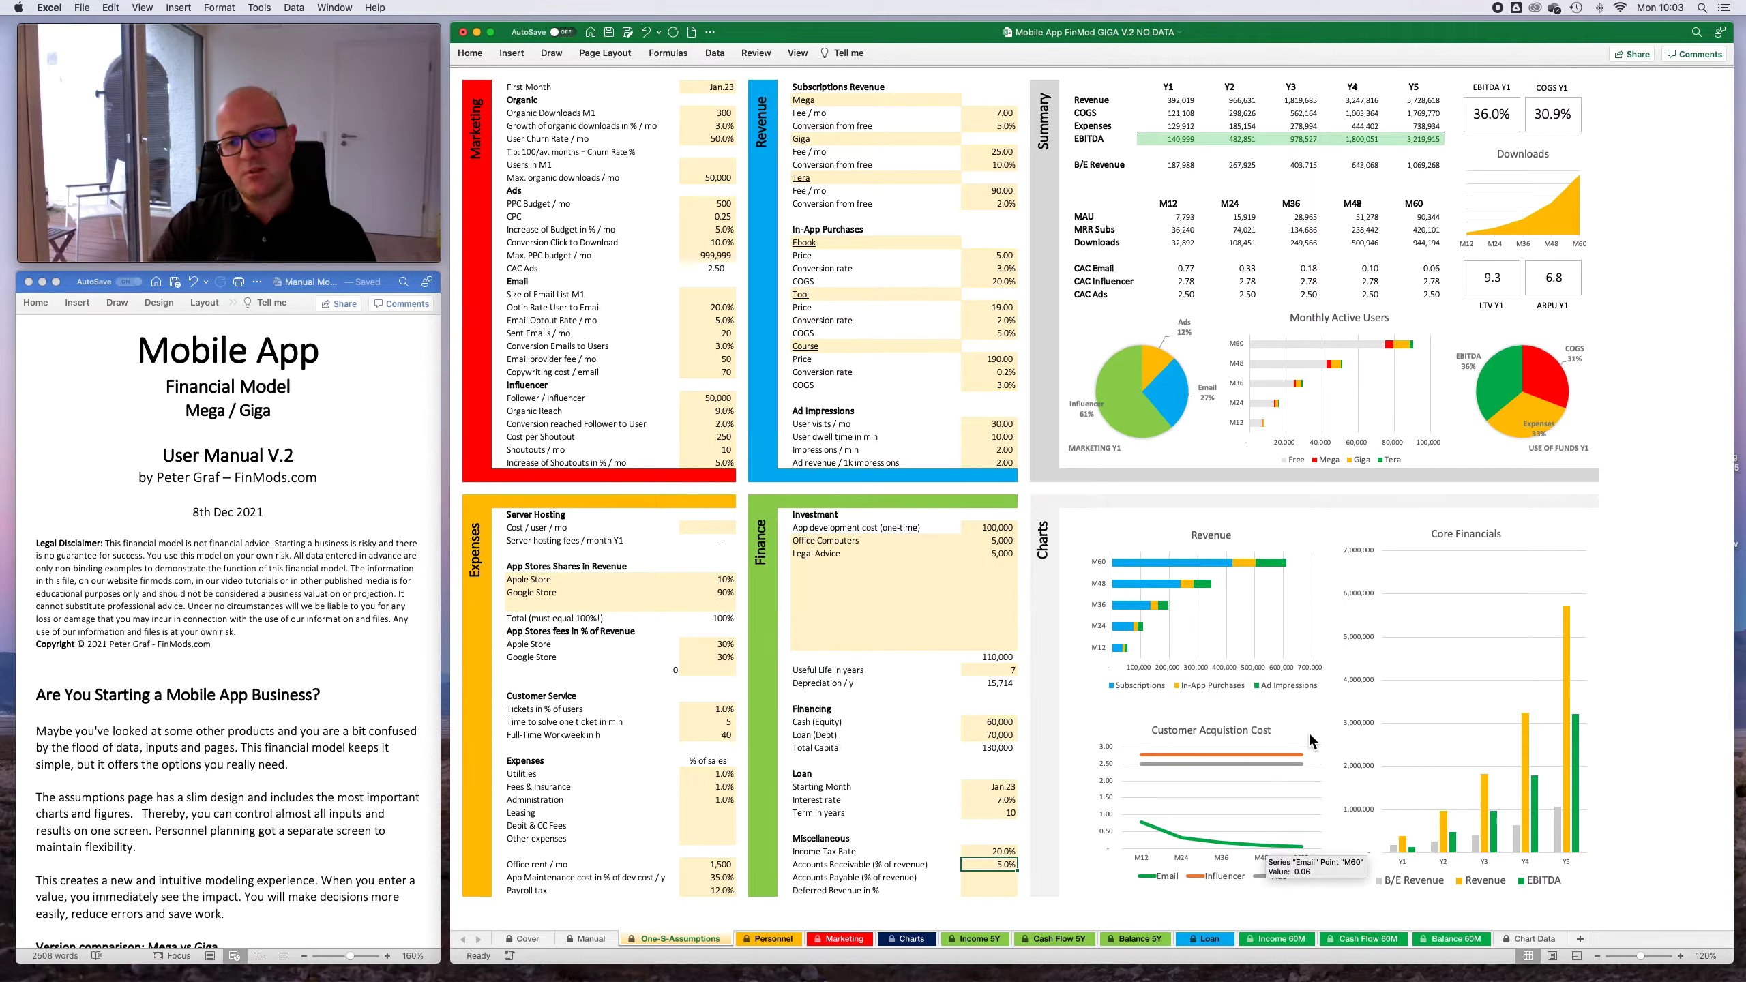
key(Return)
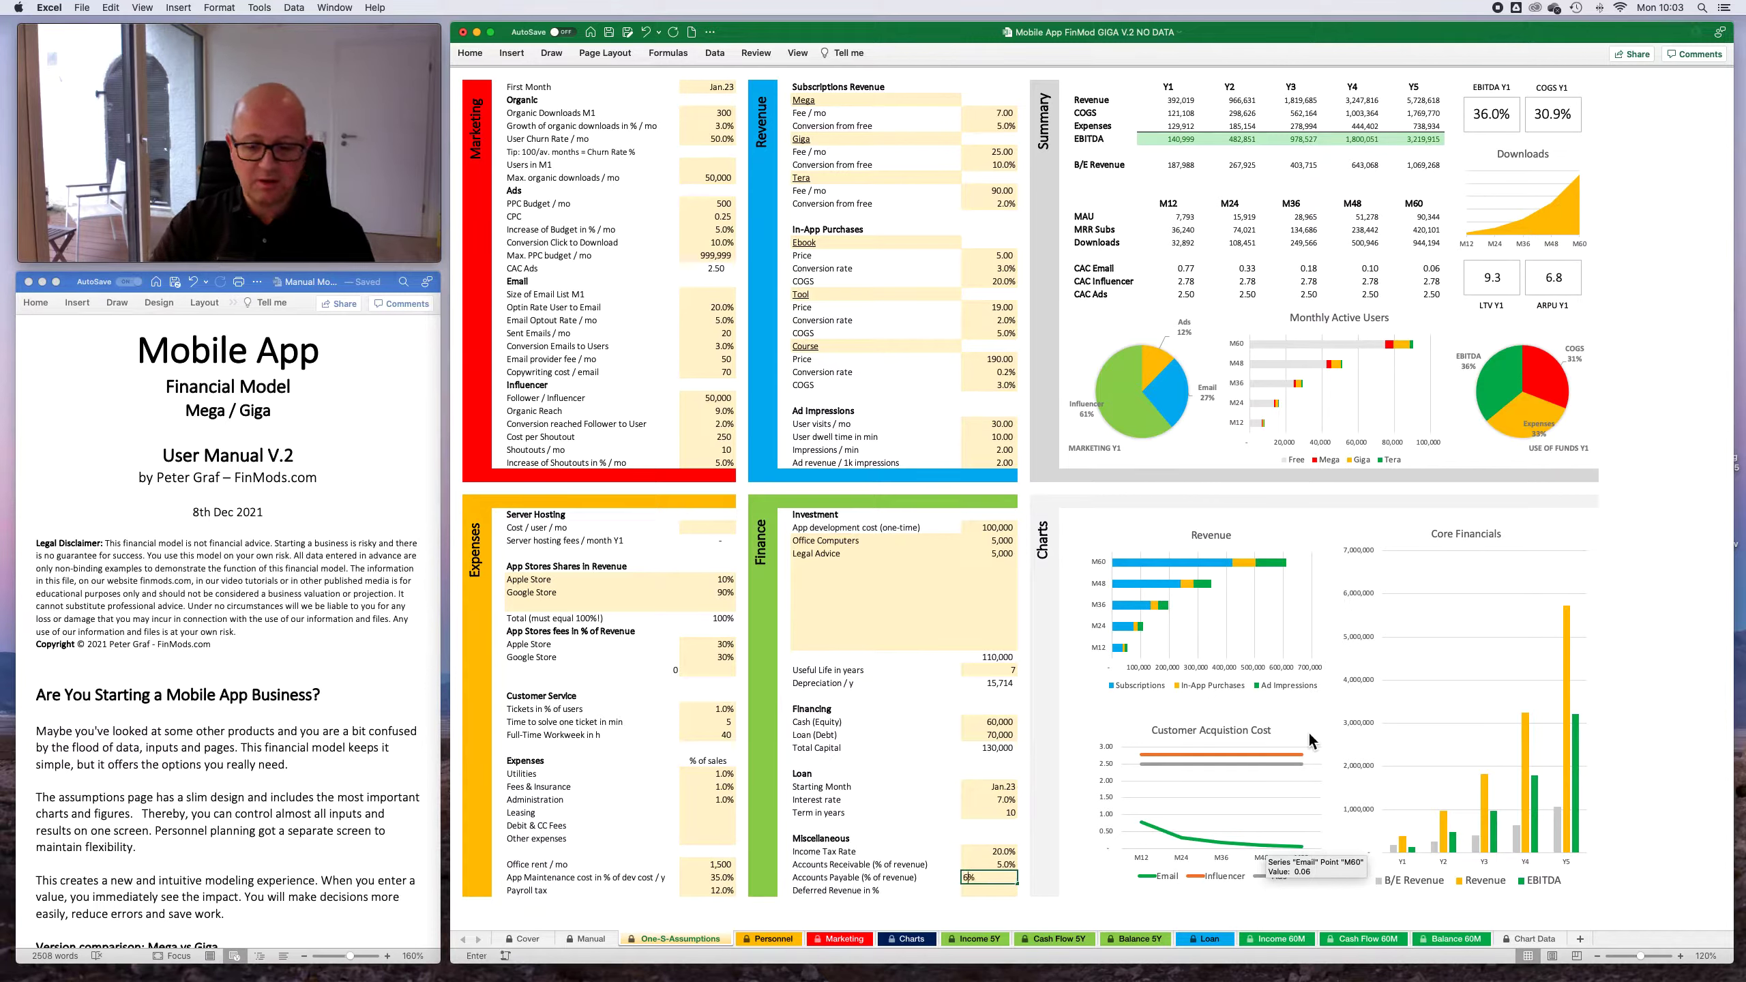
- Set Accounts Payable (% of revenue) to 6% and Deferred Revenue to 7%
key(Return)
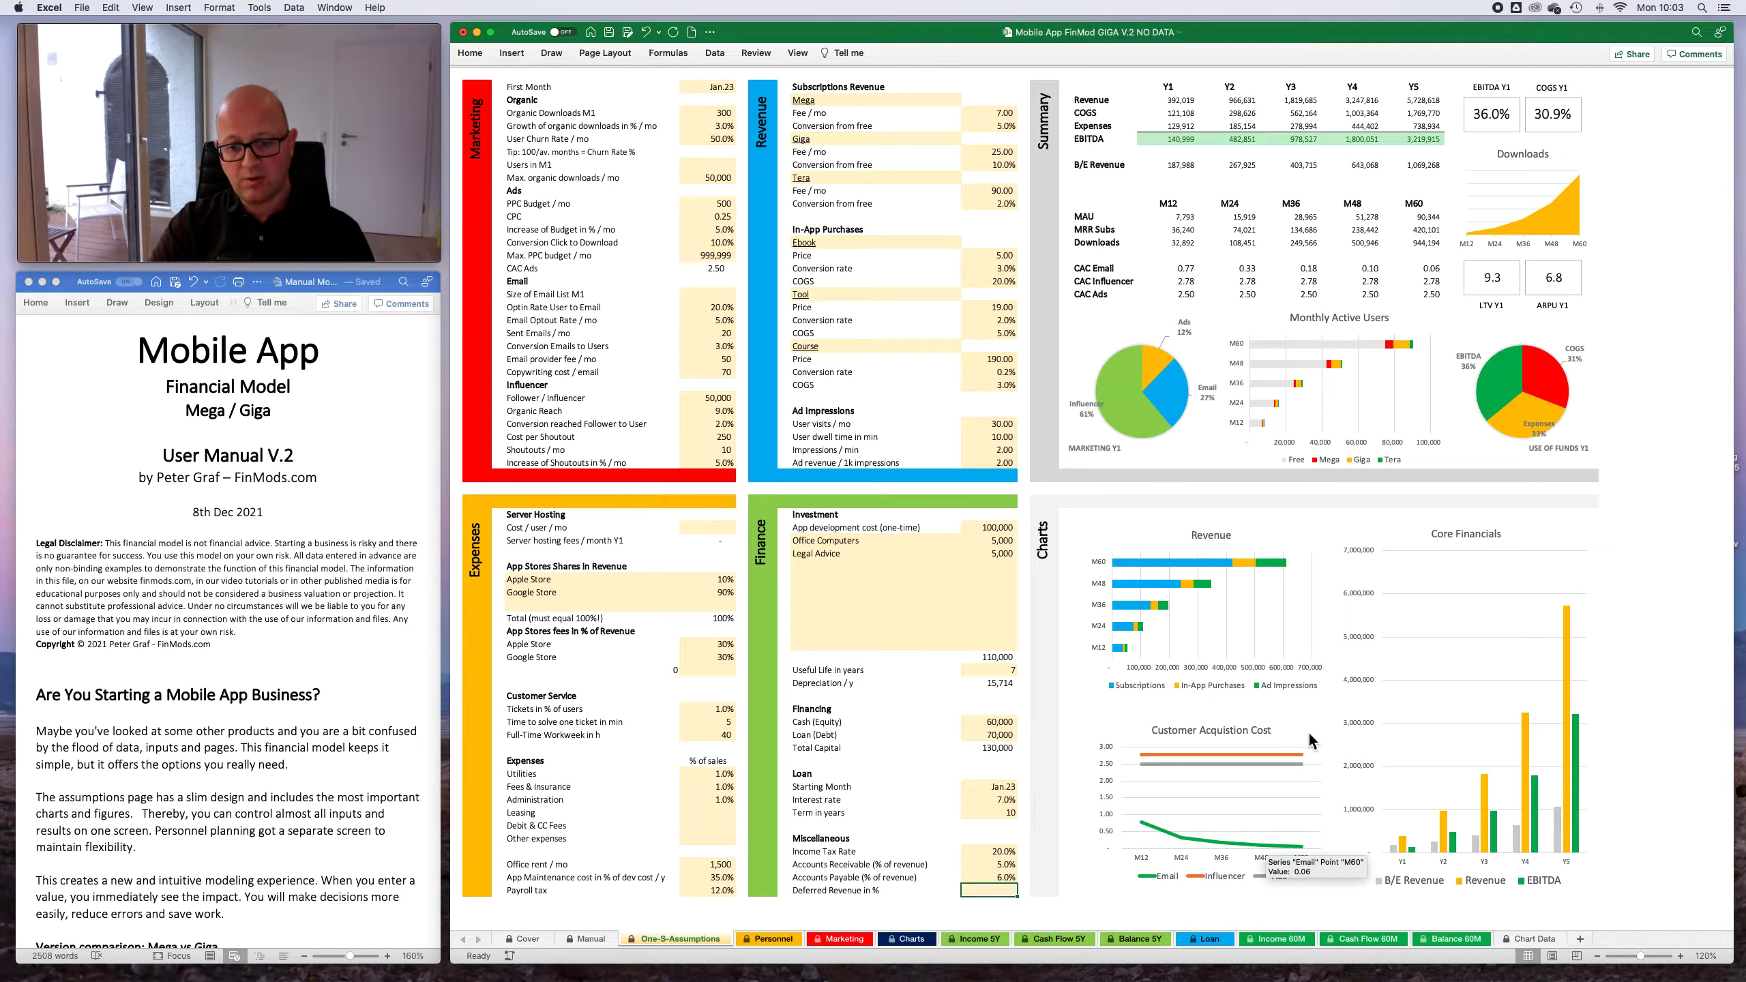
key(Up)
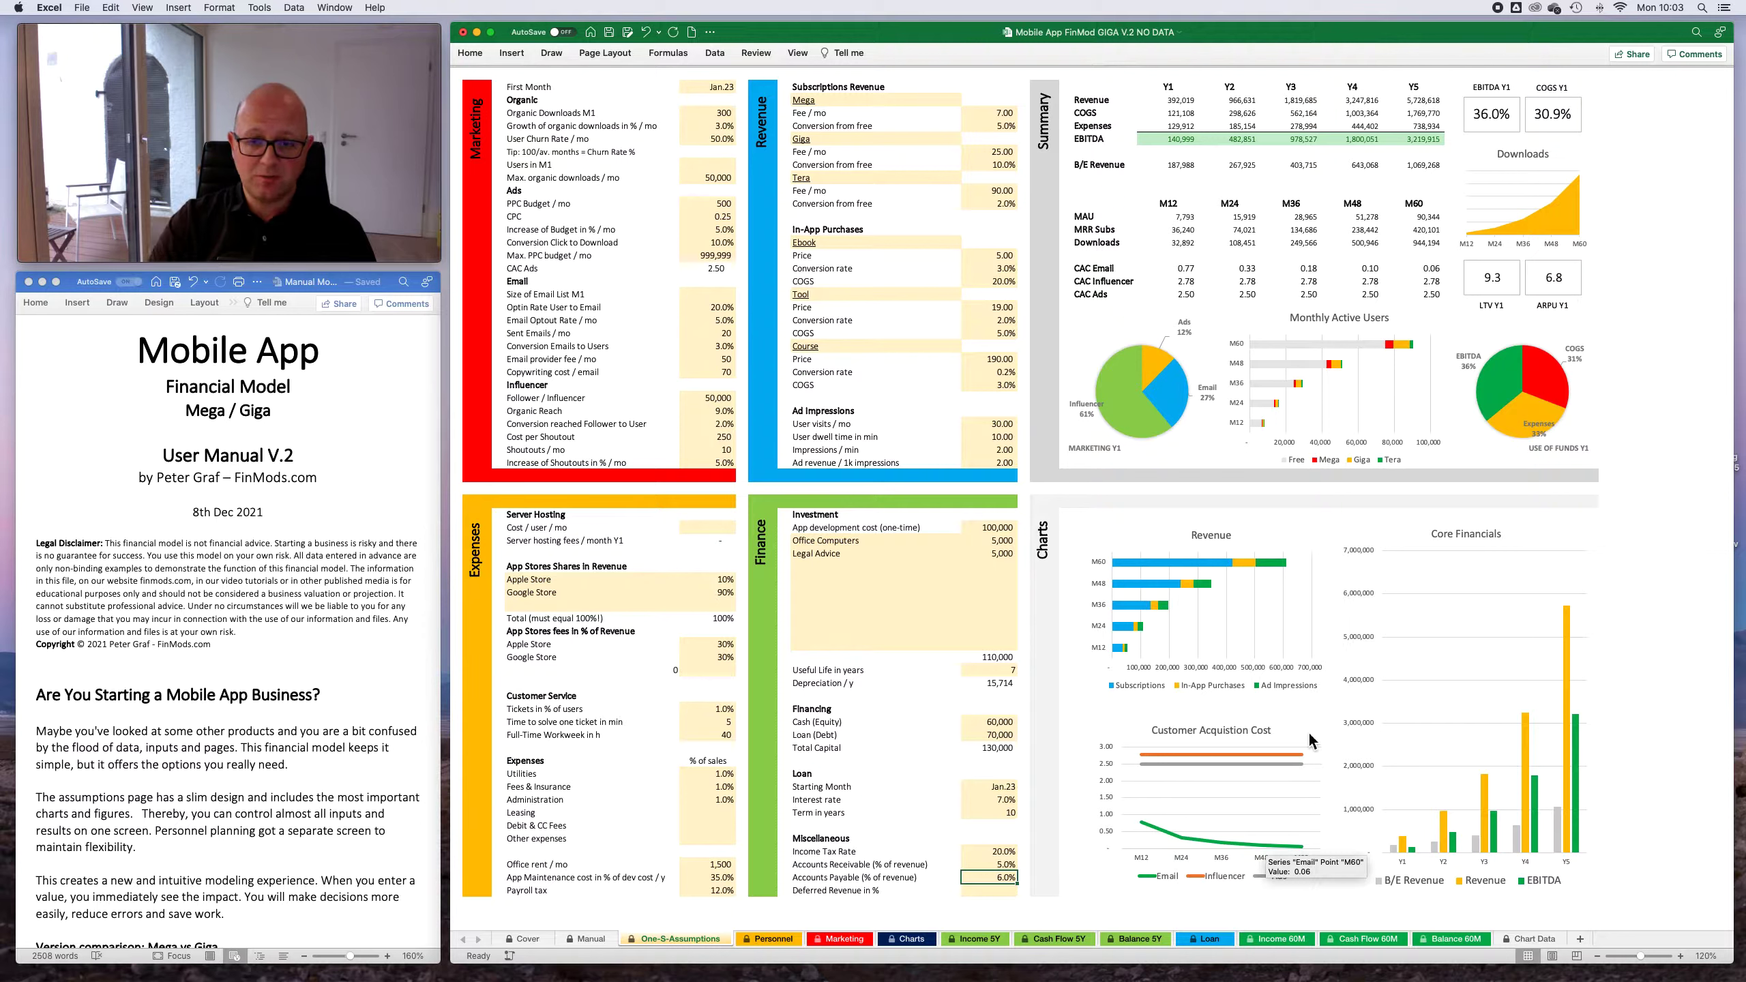
key(Down)
key(Up)
key(Down)
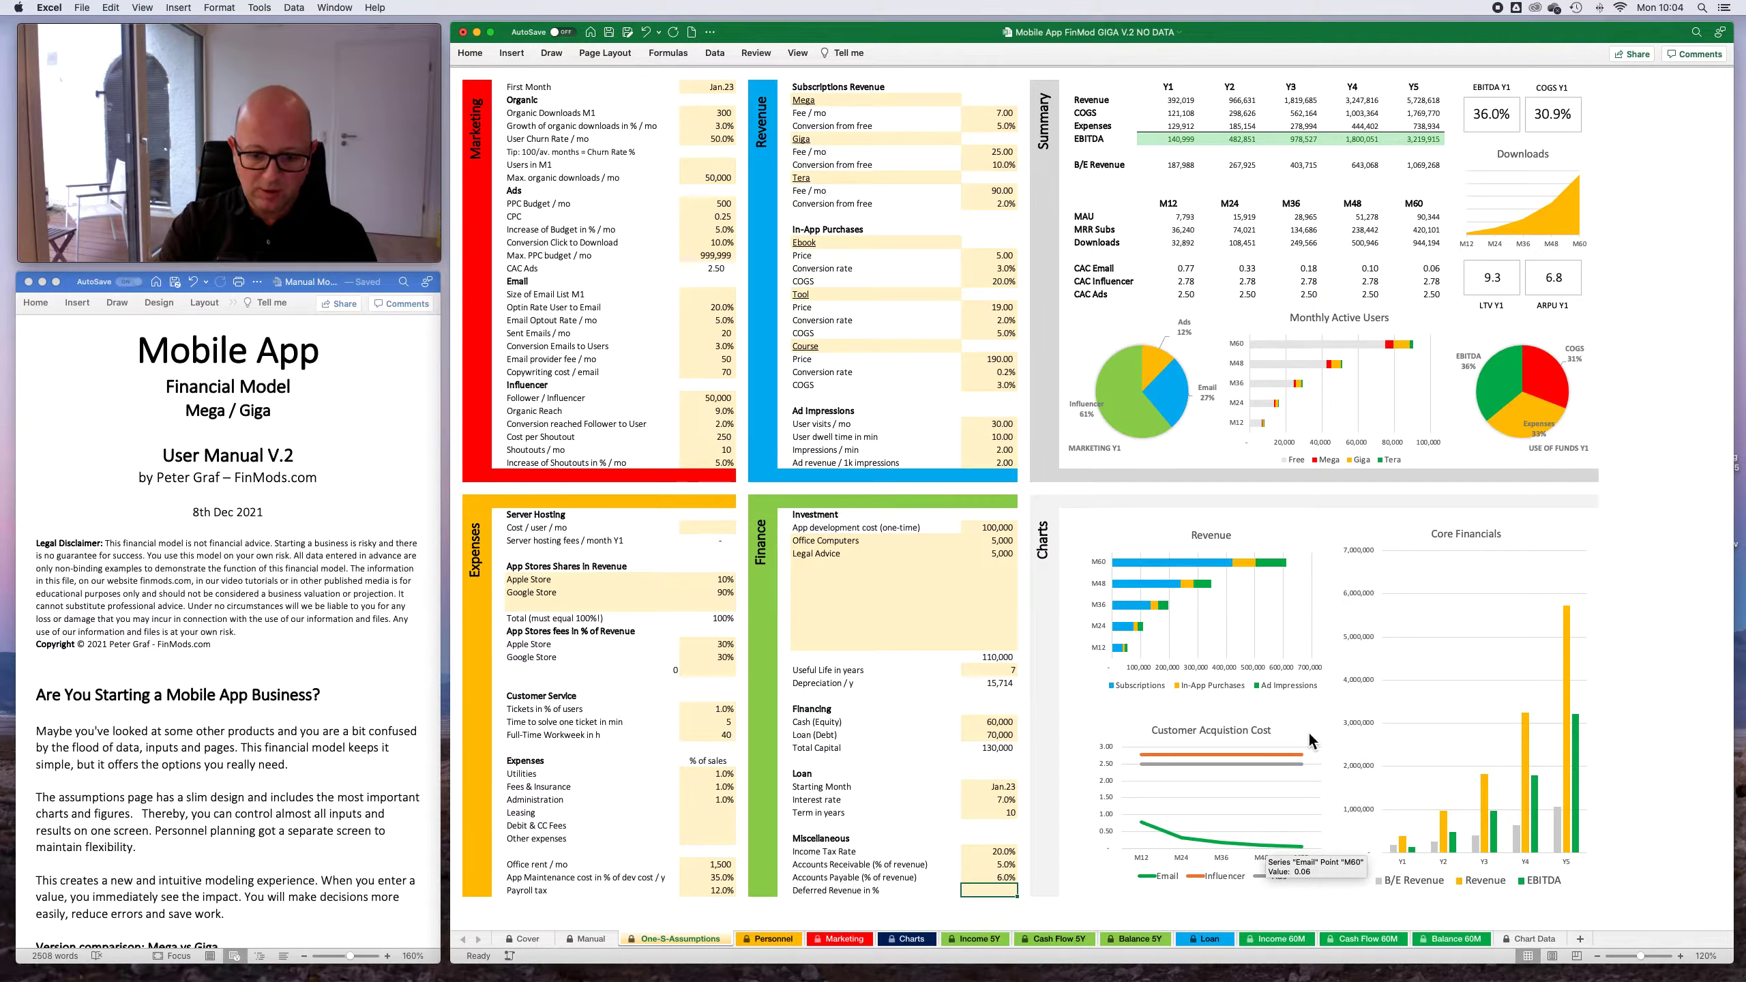
text(7)
key(Return)
key(Right)
key(Right)
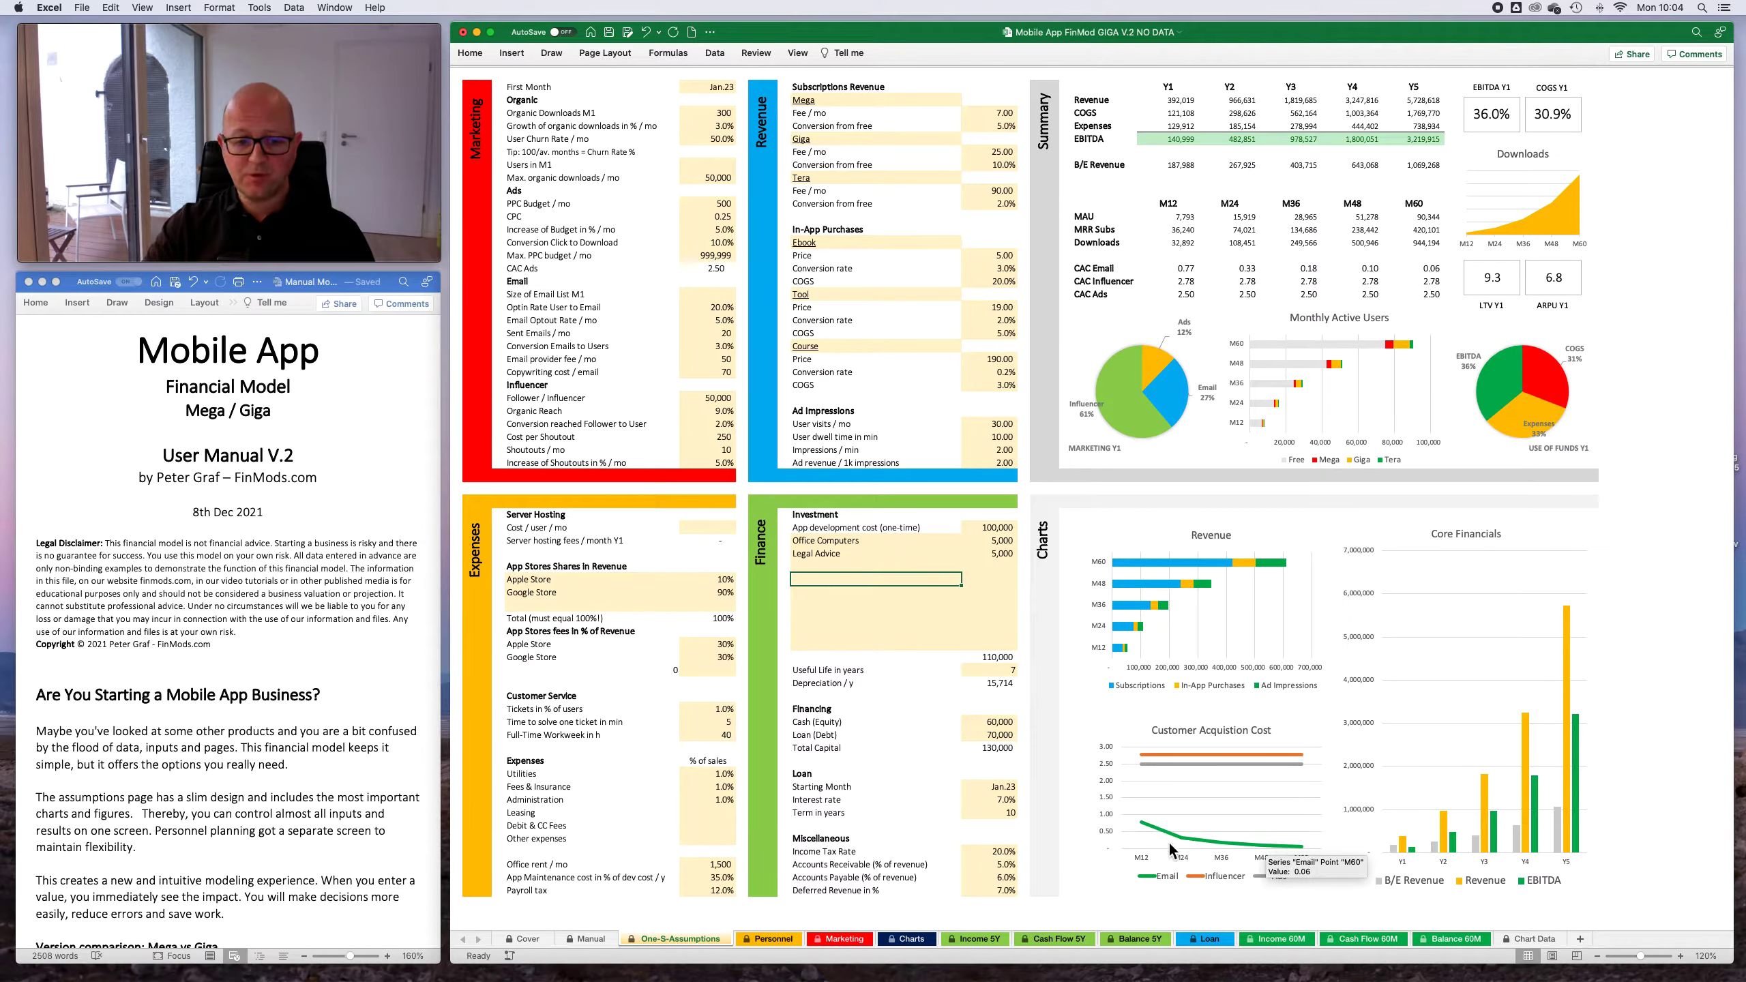
- Check the Loan sheet's repayment schedule against the loan assumptions, down to the final balance in period 120
click(1205, 939)
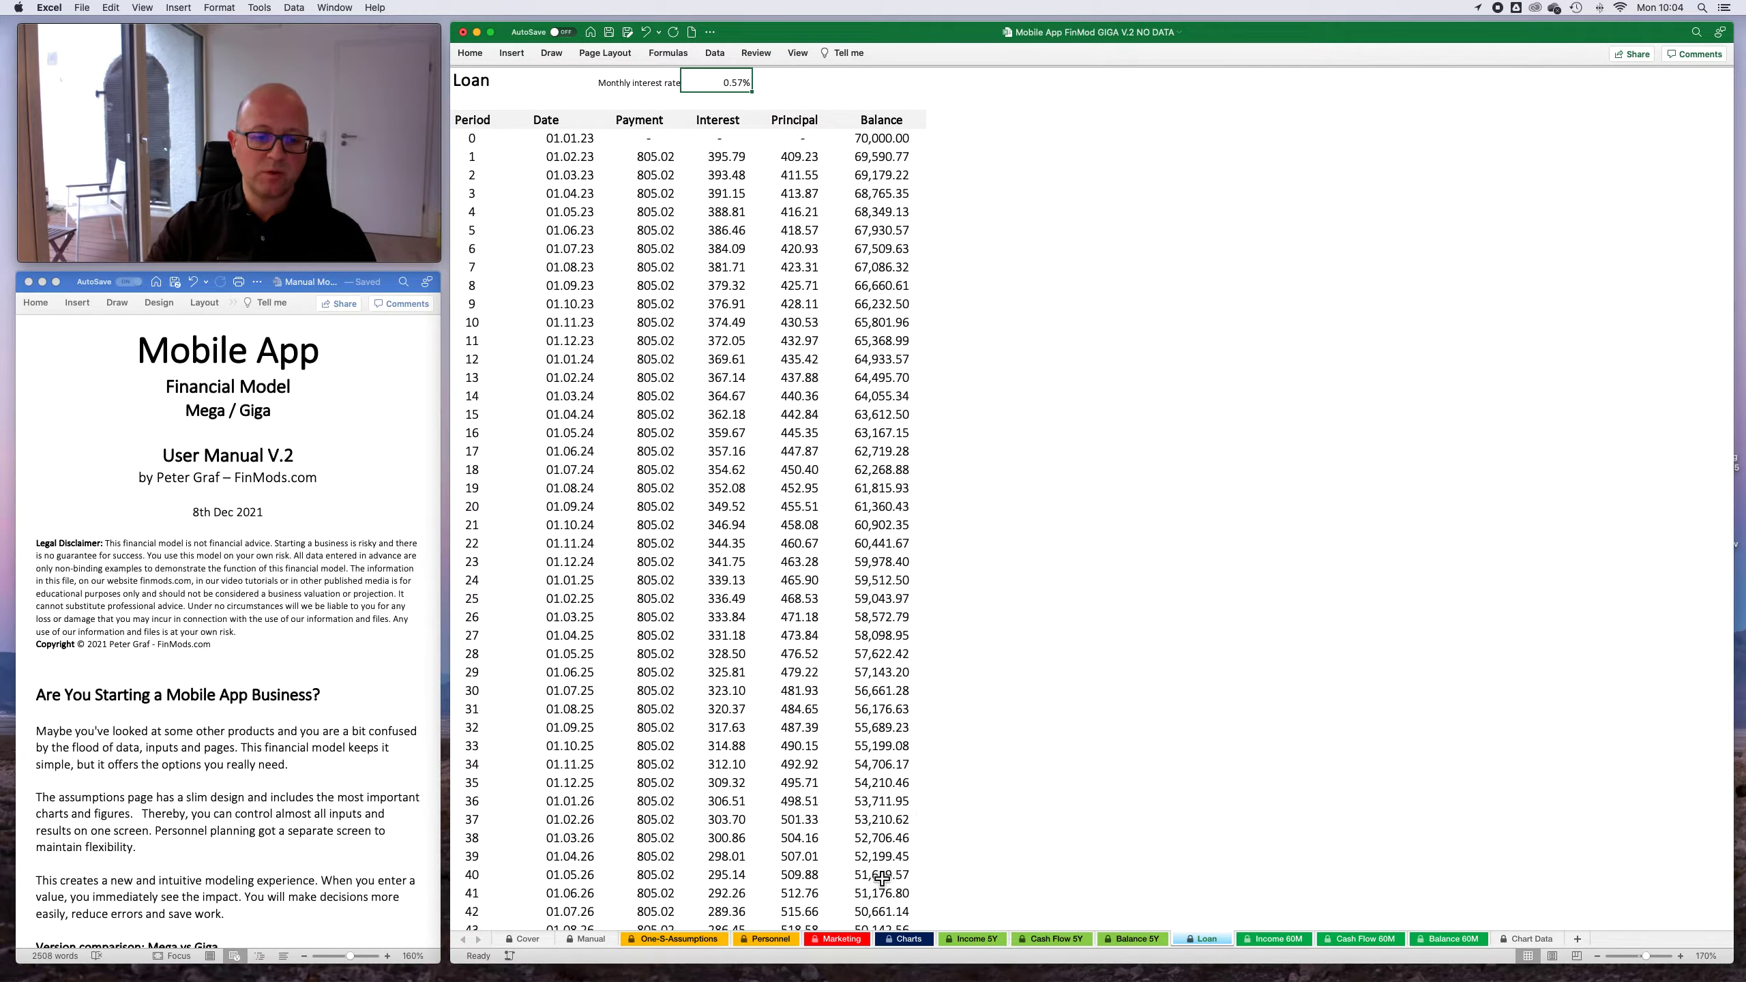
click(688, 943)
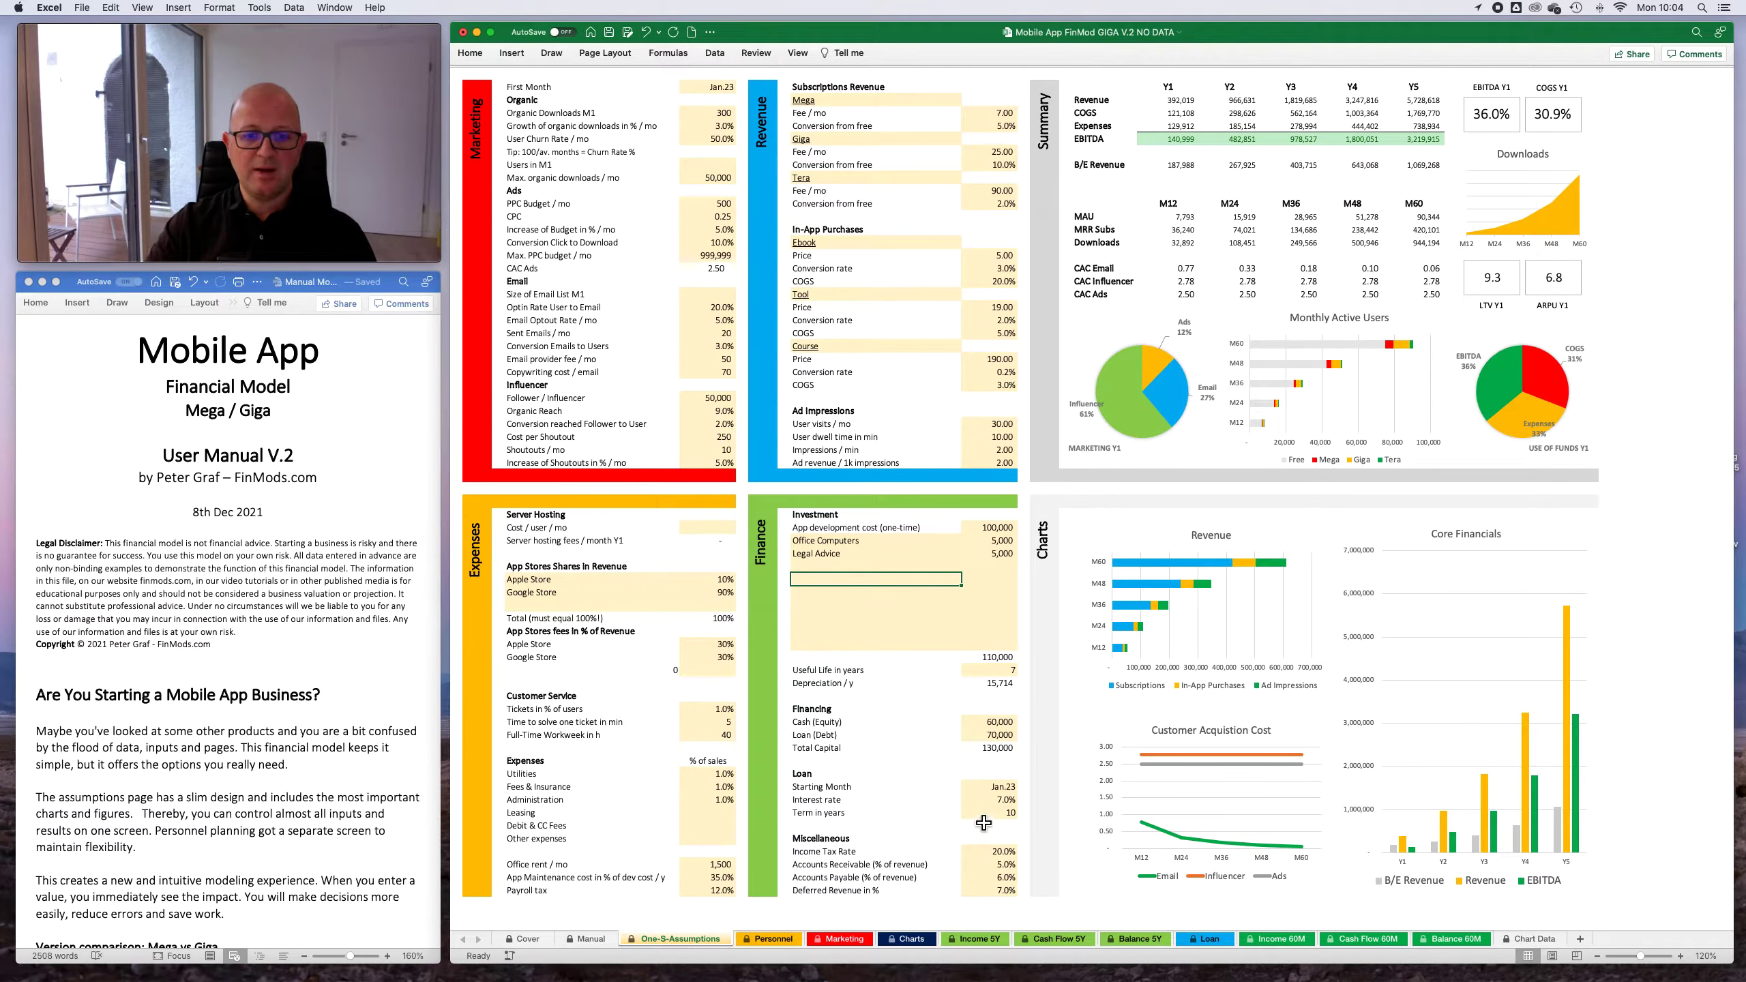
click(1004, 801)
click(1207, 939)
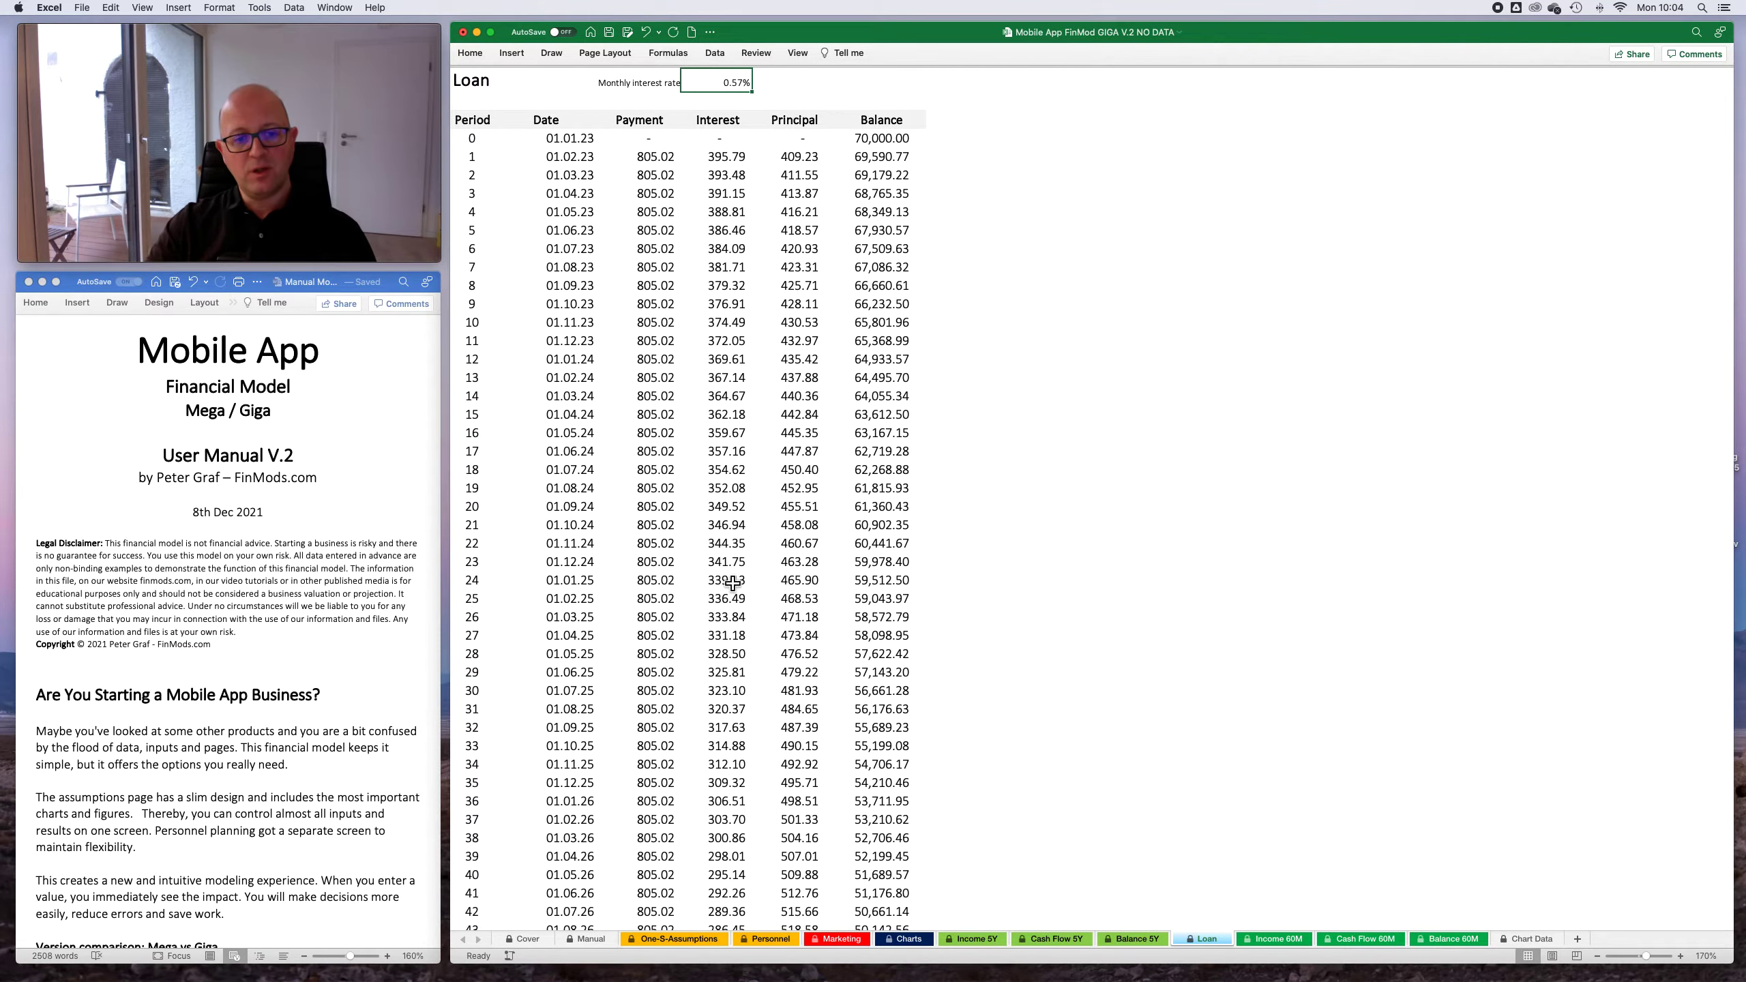
scroll(732, 585, down, 10)
scroll(733, 592, down, 20)
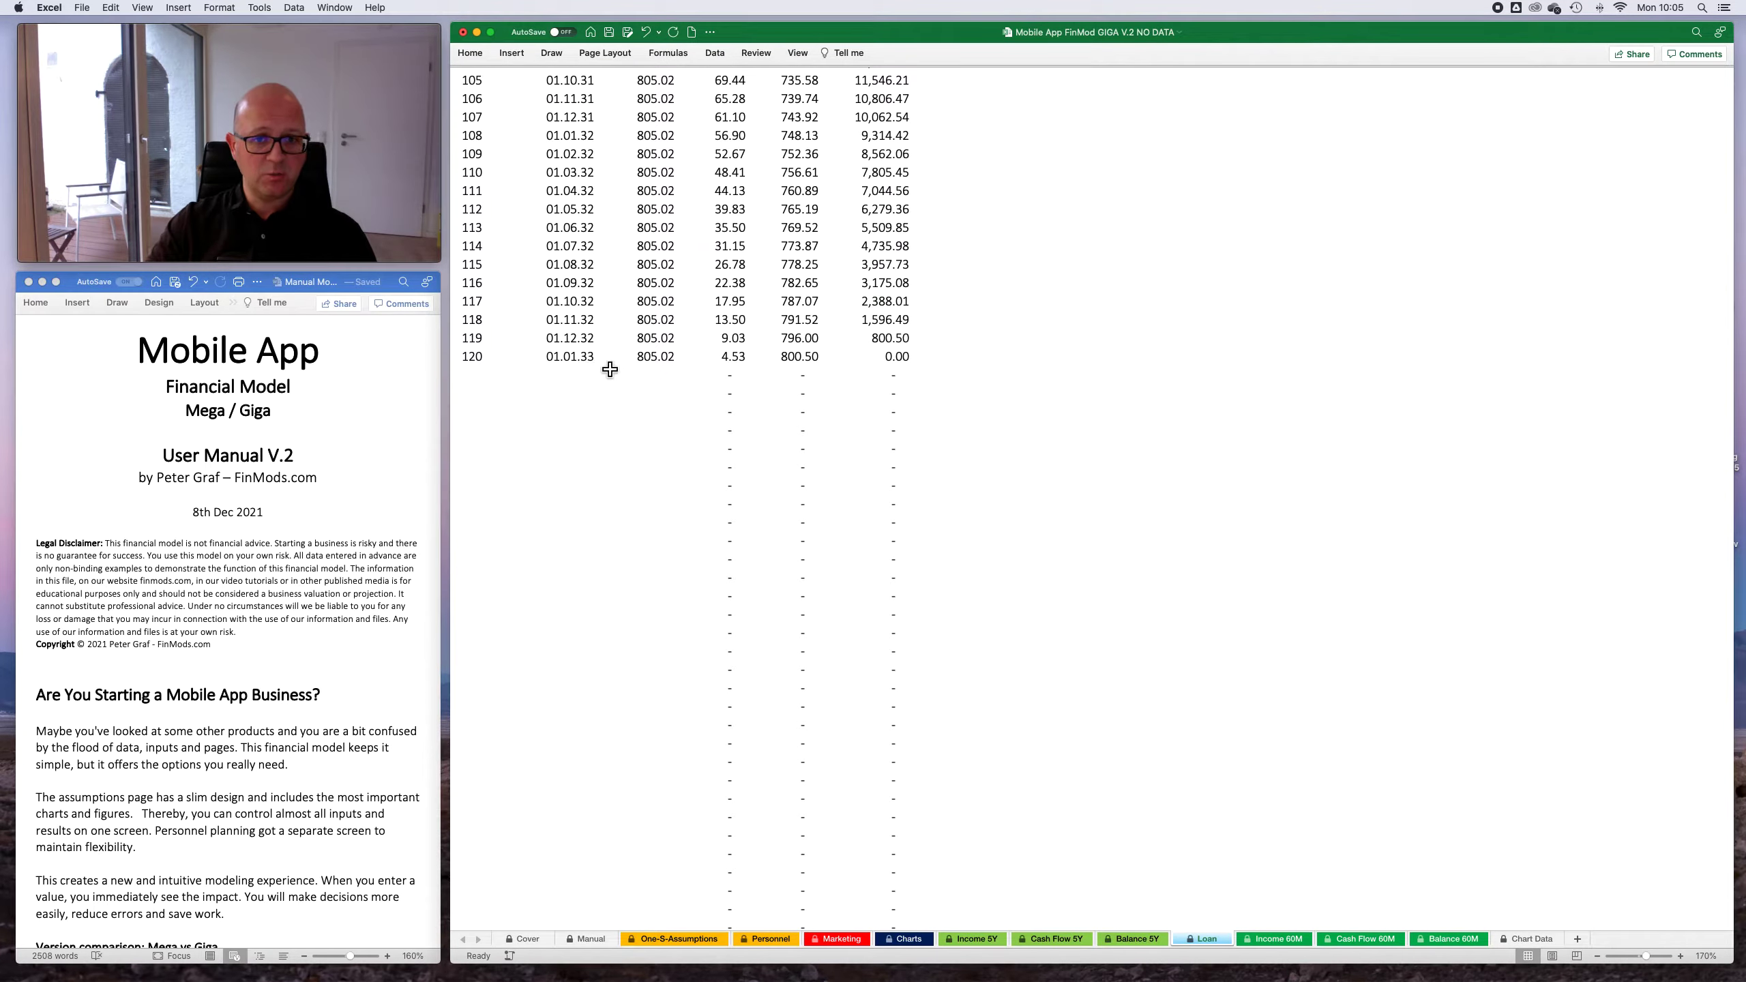
click(911, 362)
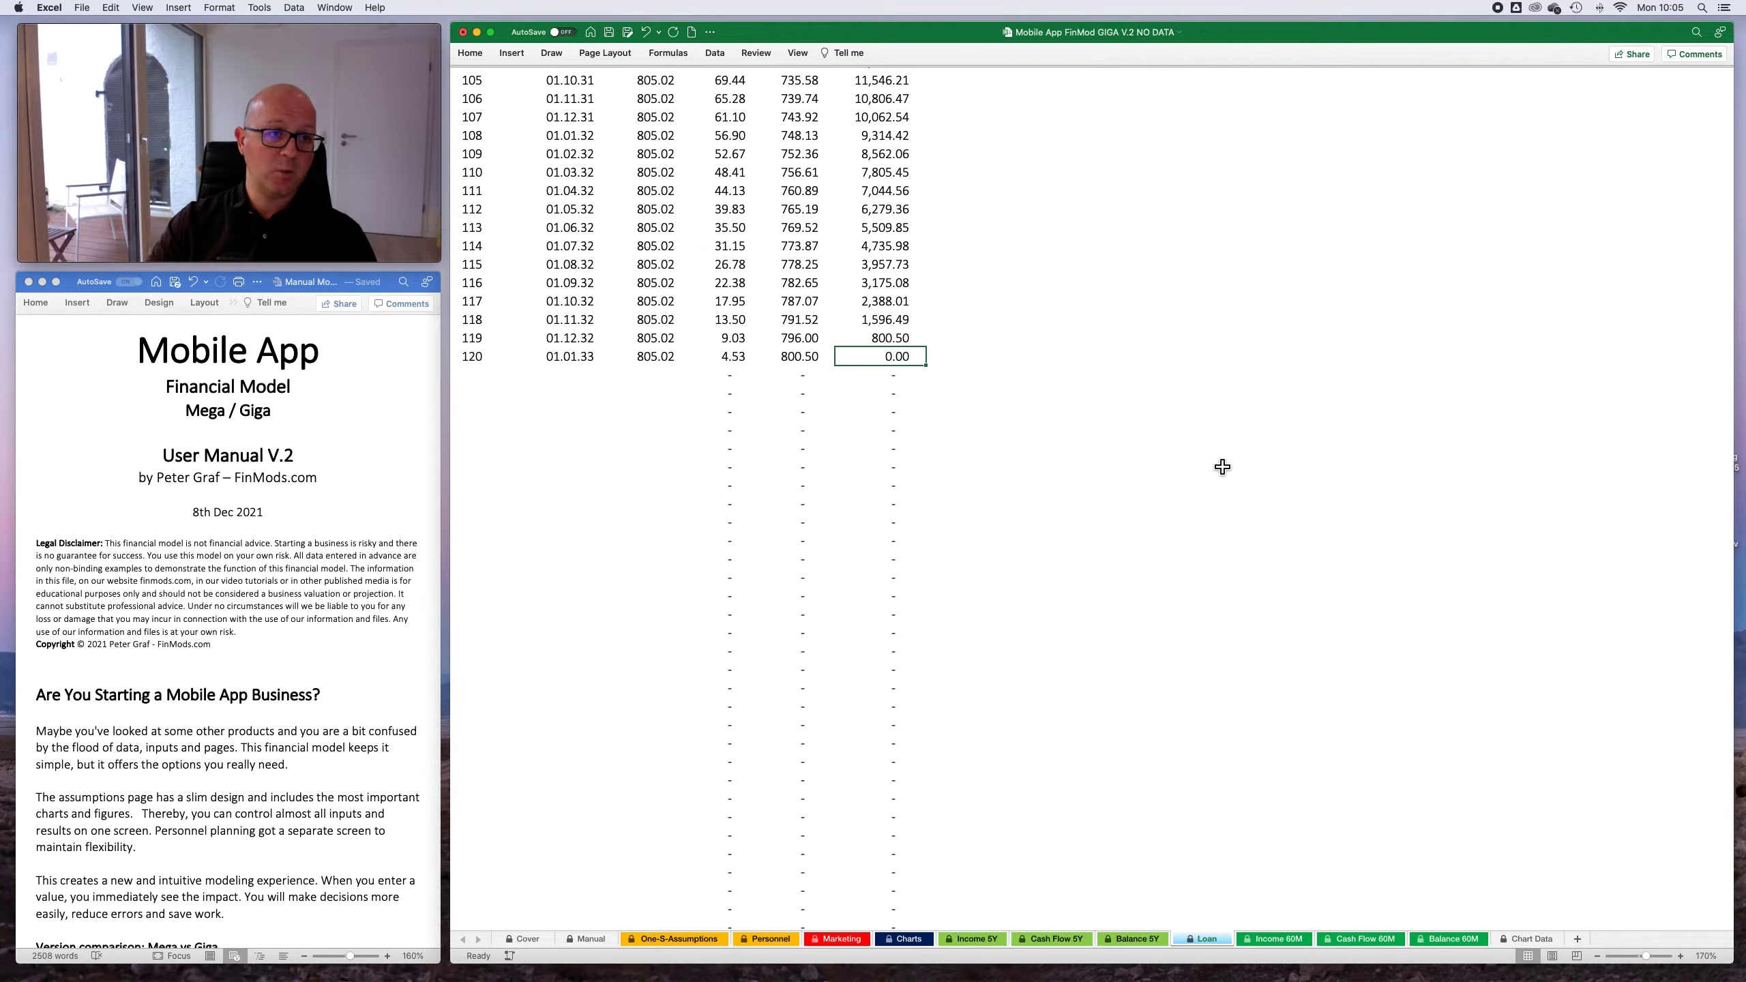
scroll(1224, 468, up, 20)
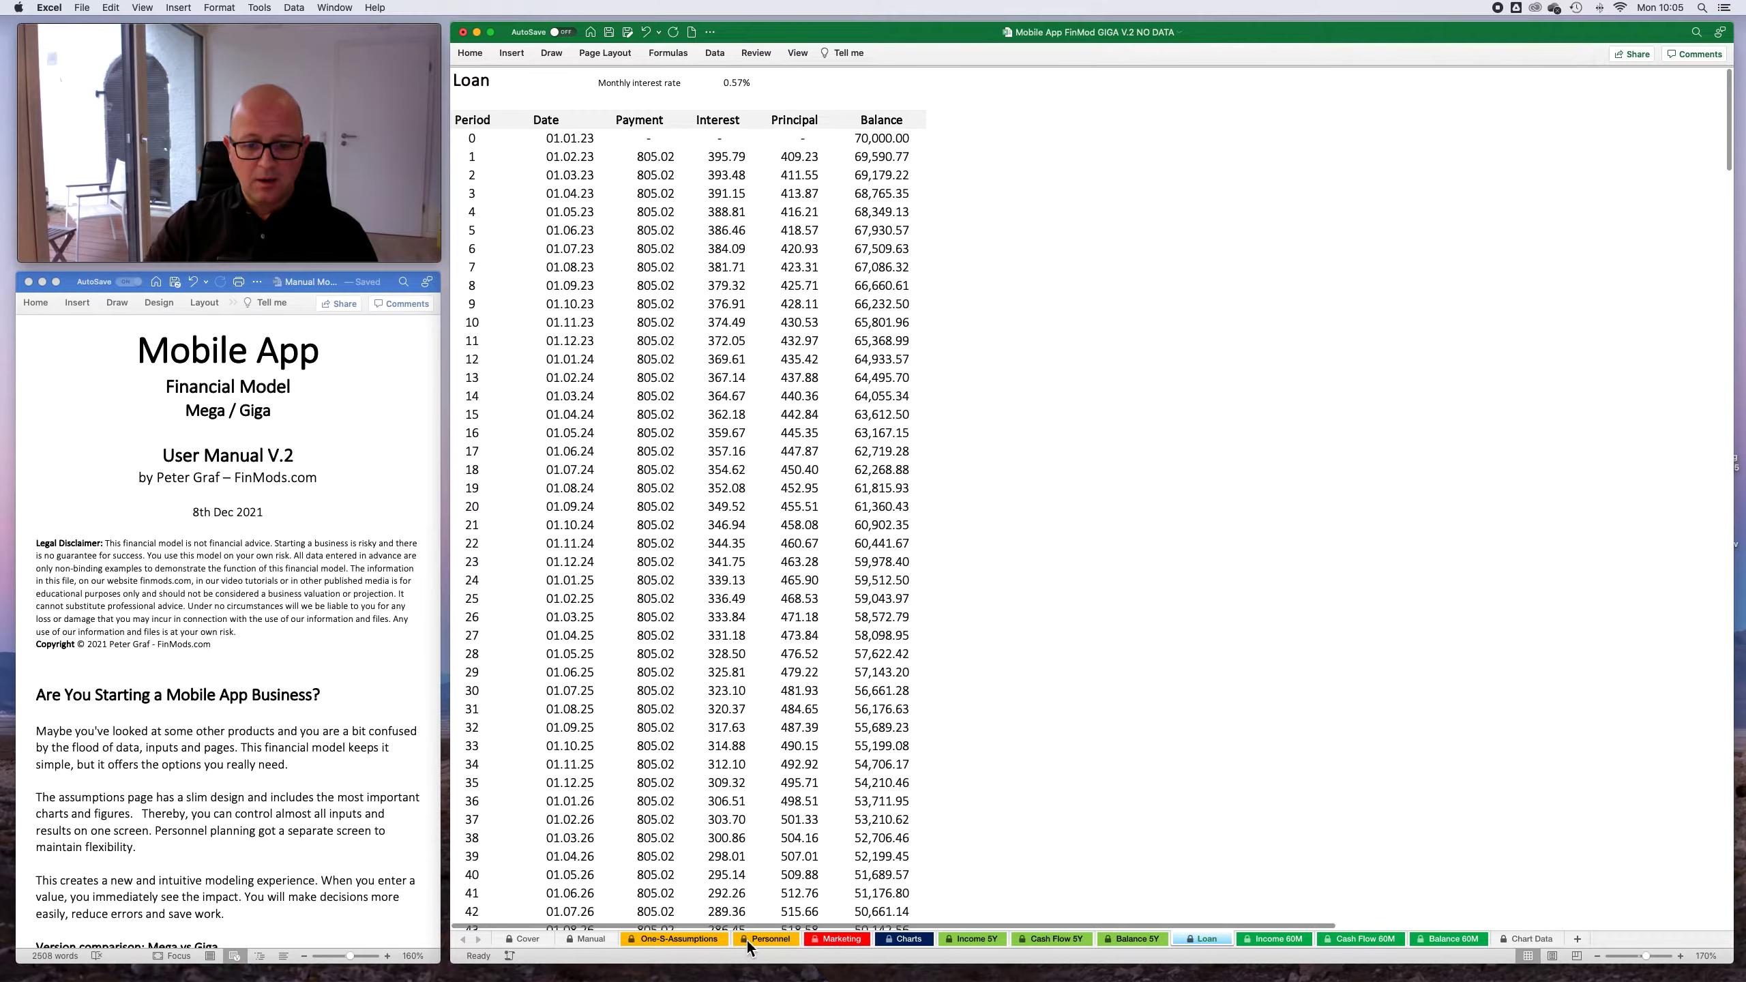
- Examine the monthly Cash row on the Balance 60M sheet, starting from Jan.23
click(1451, 940)
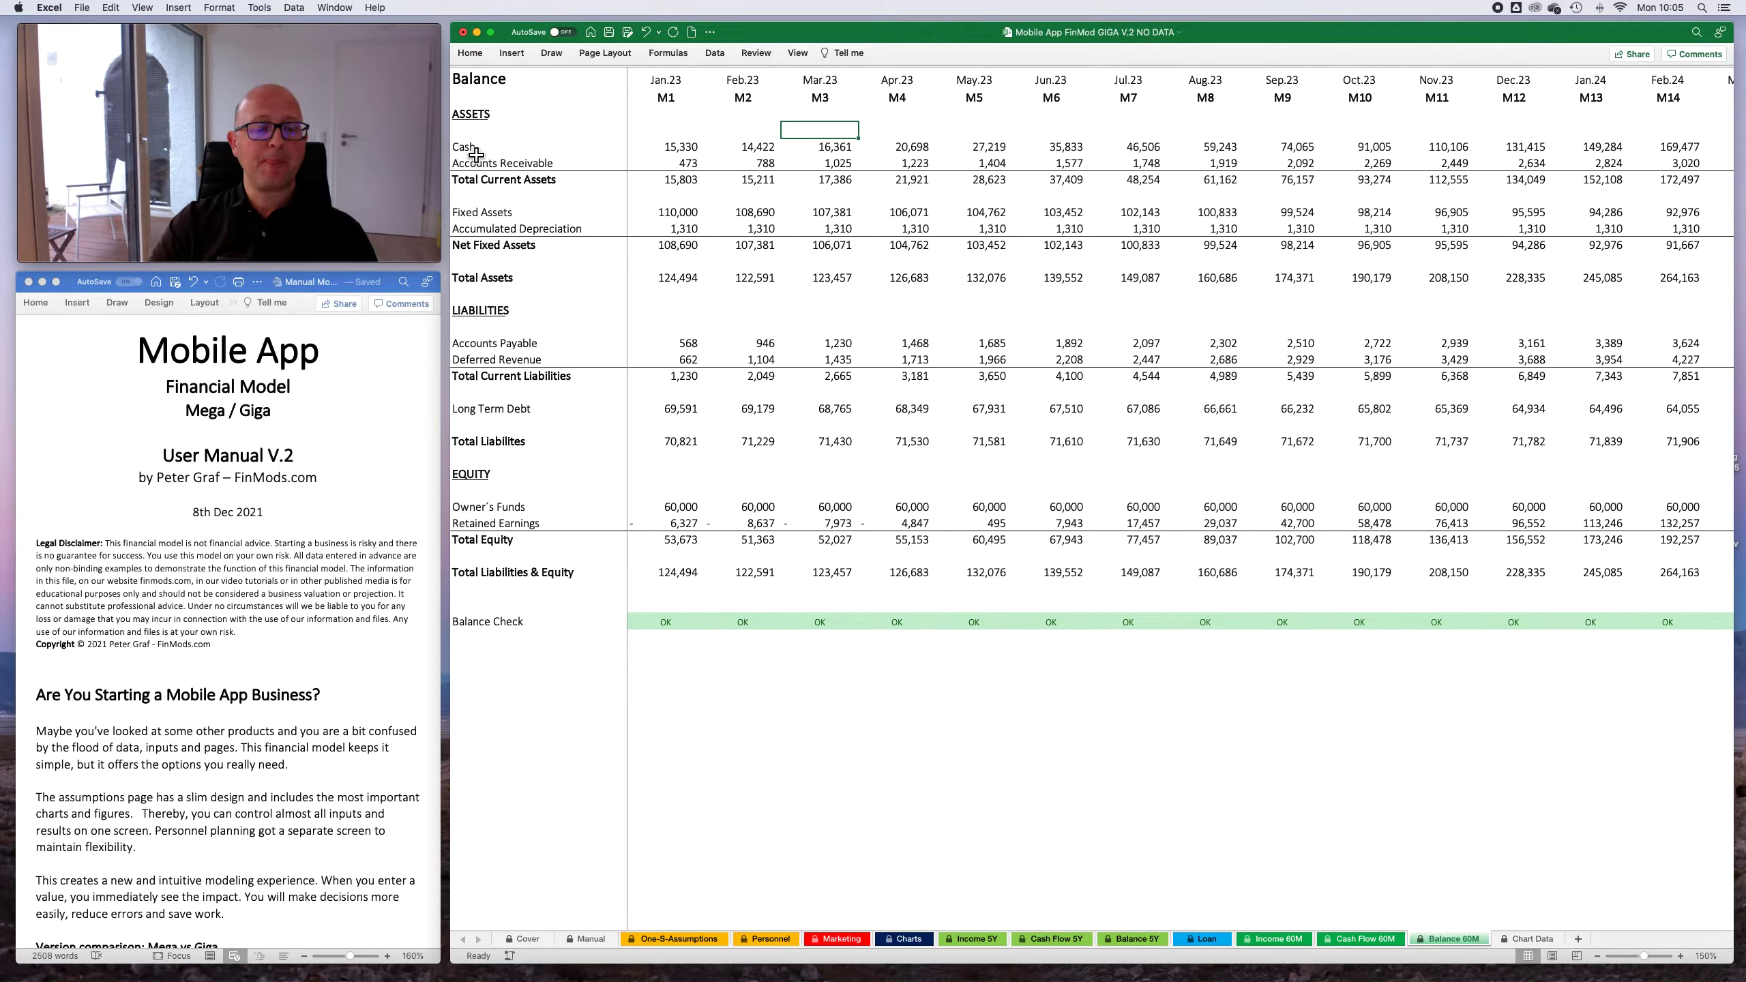
click(672, 150)
click(756, 152)
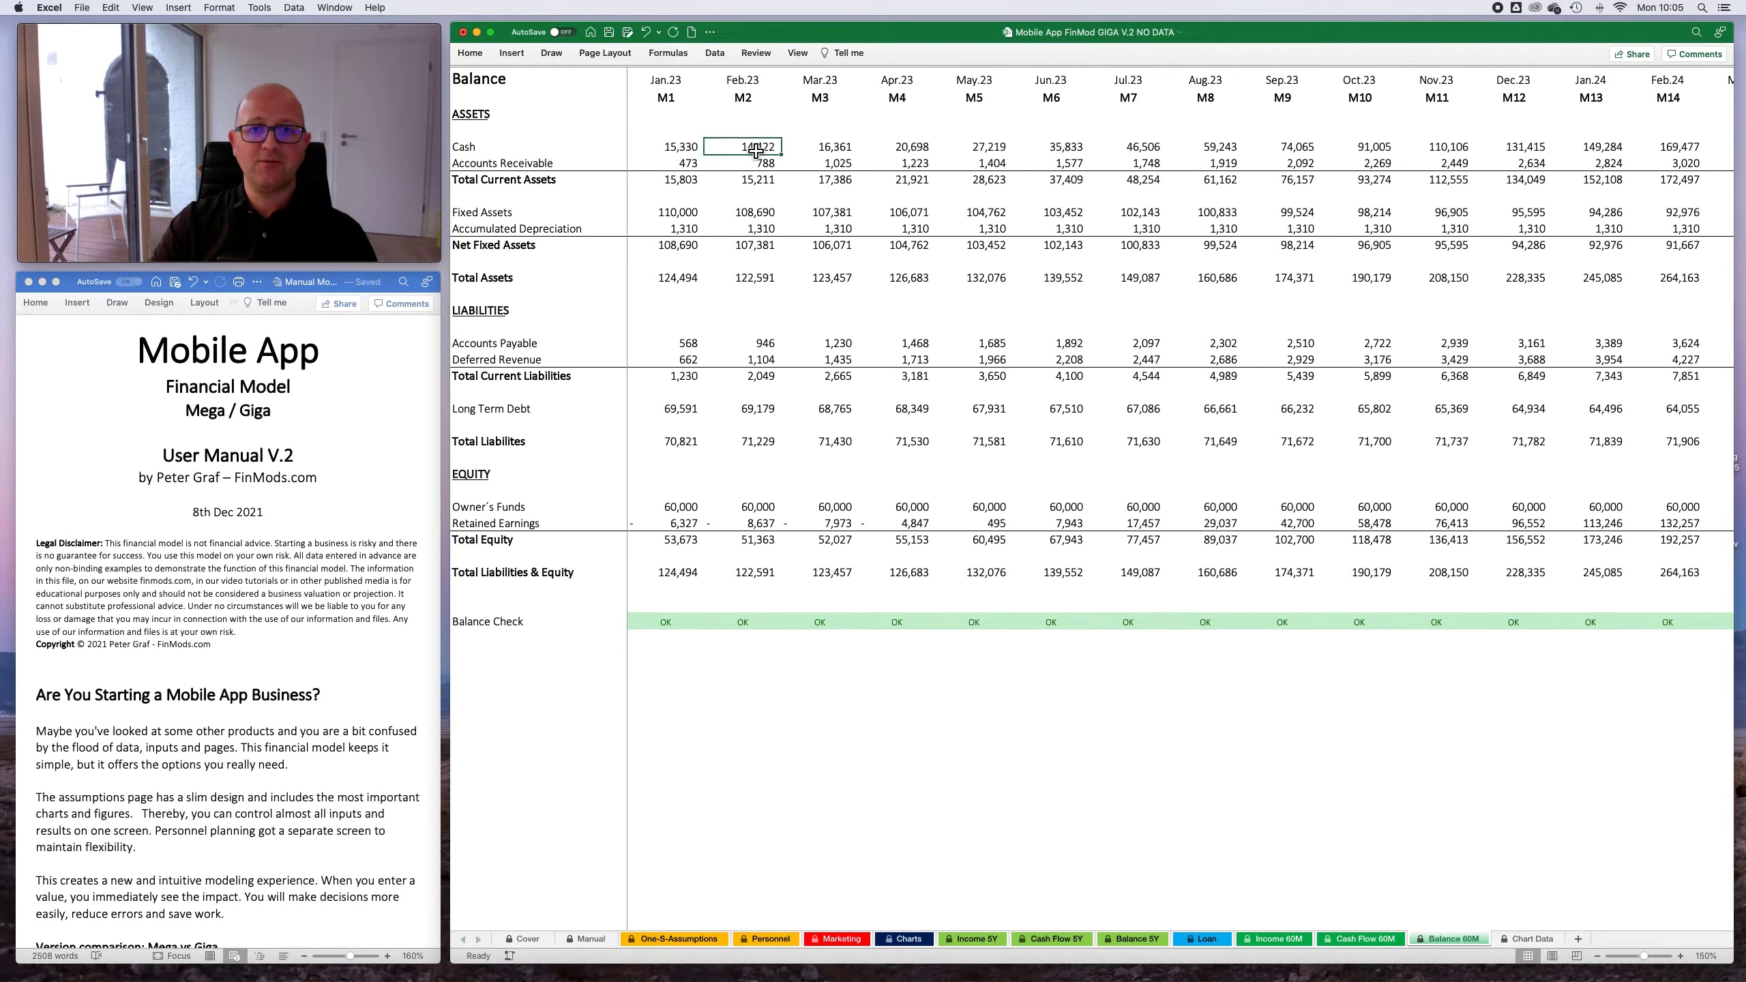
scroll(1041, 160, right, 5)
scroll(1041, 160, left, 5)
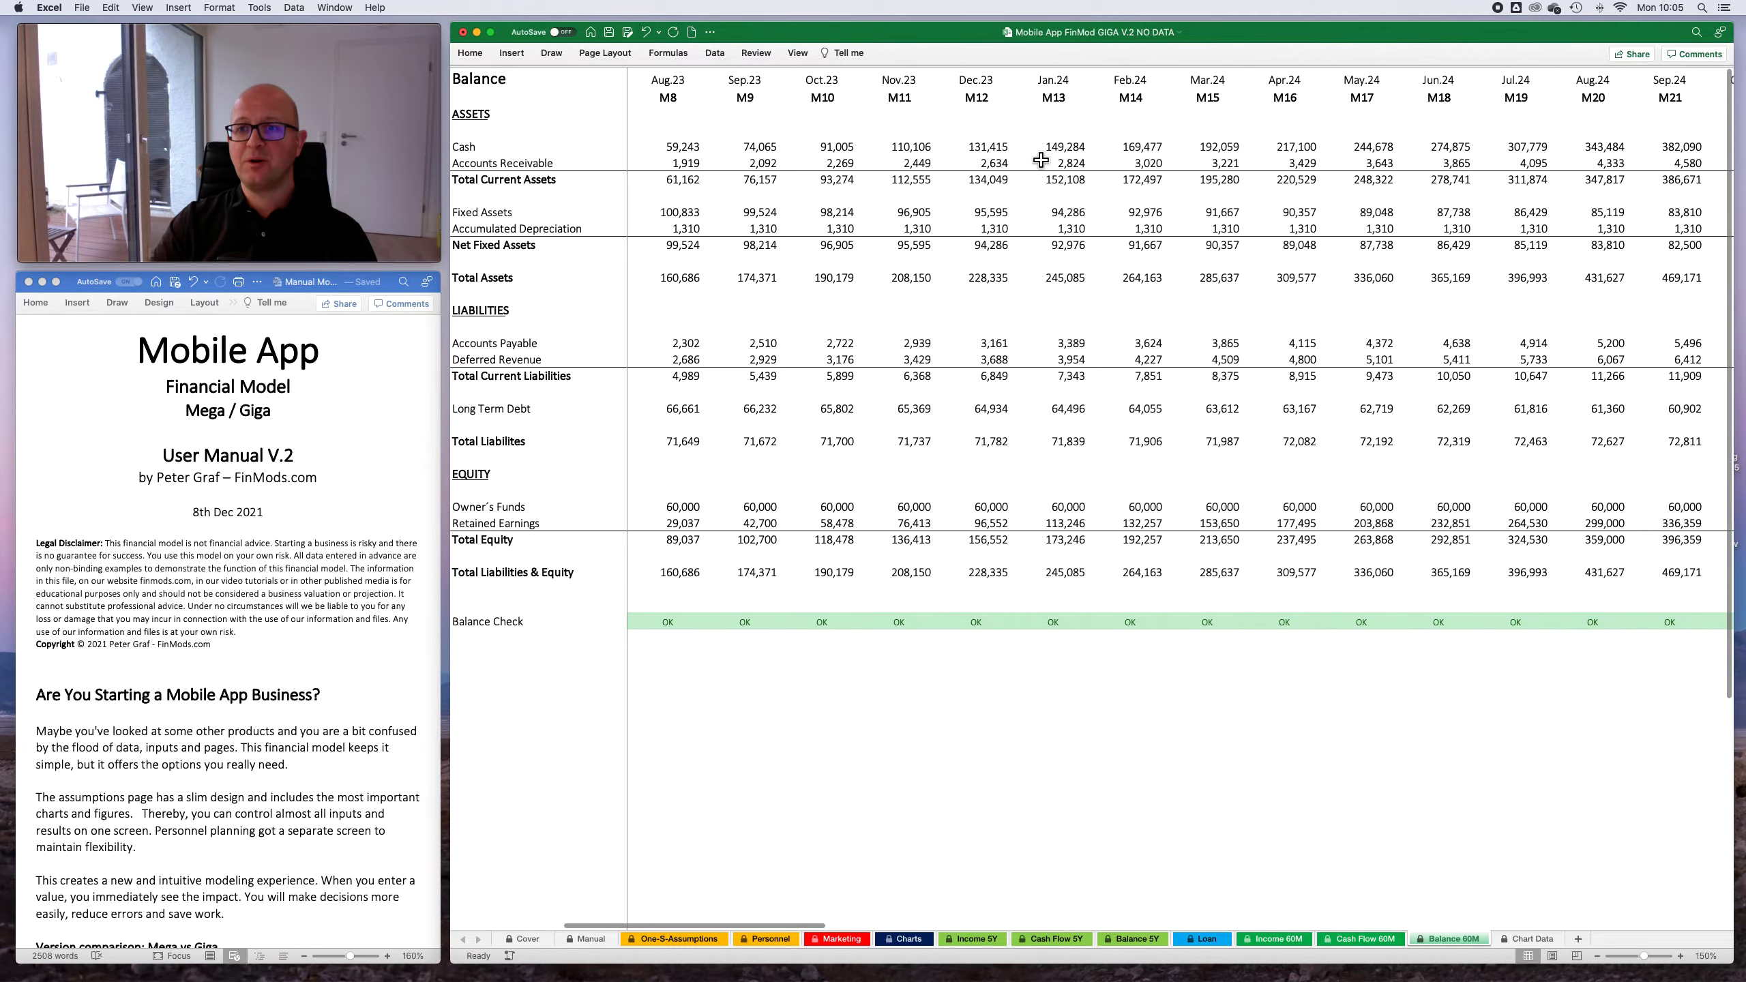
click(682, 153)
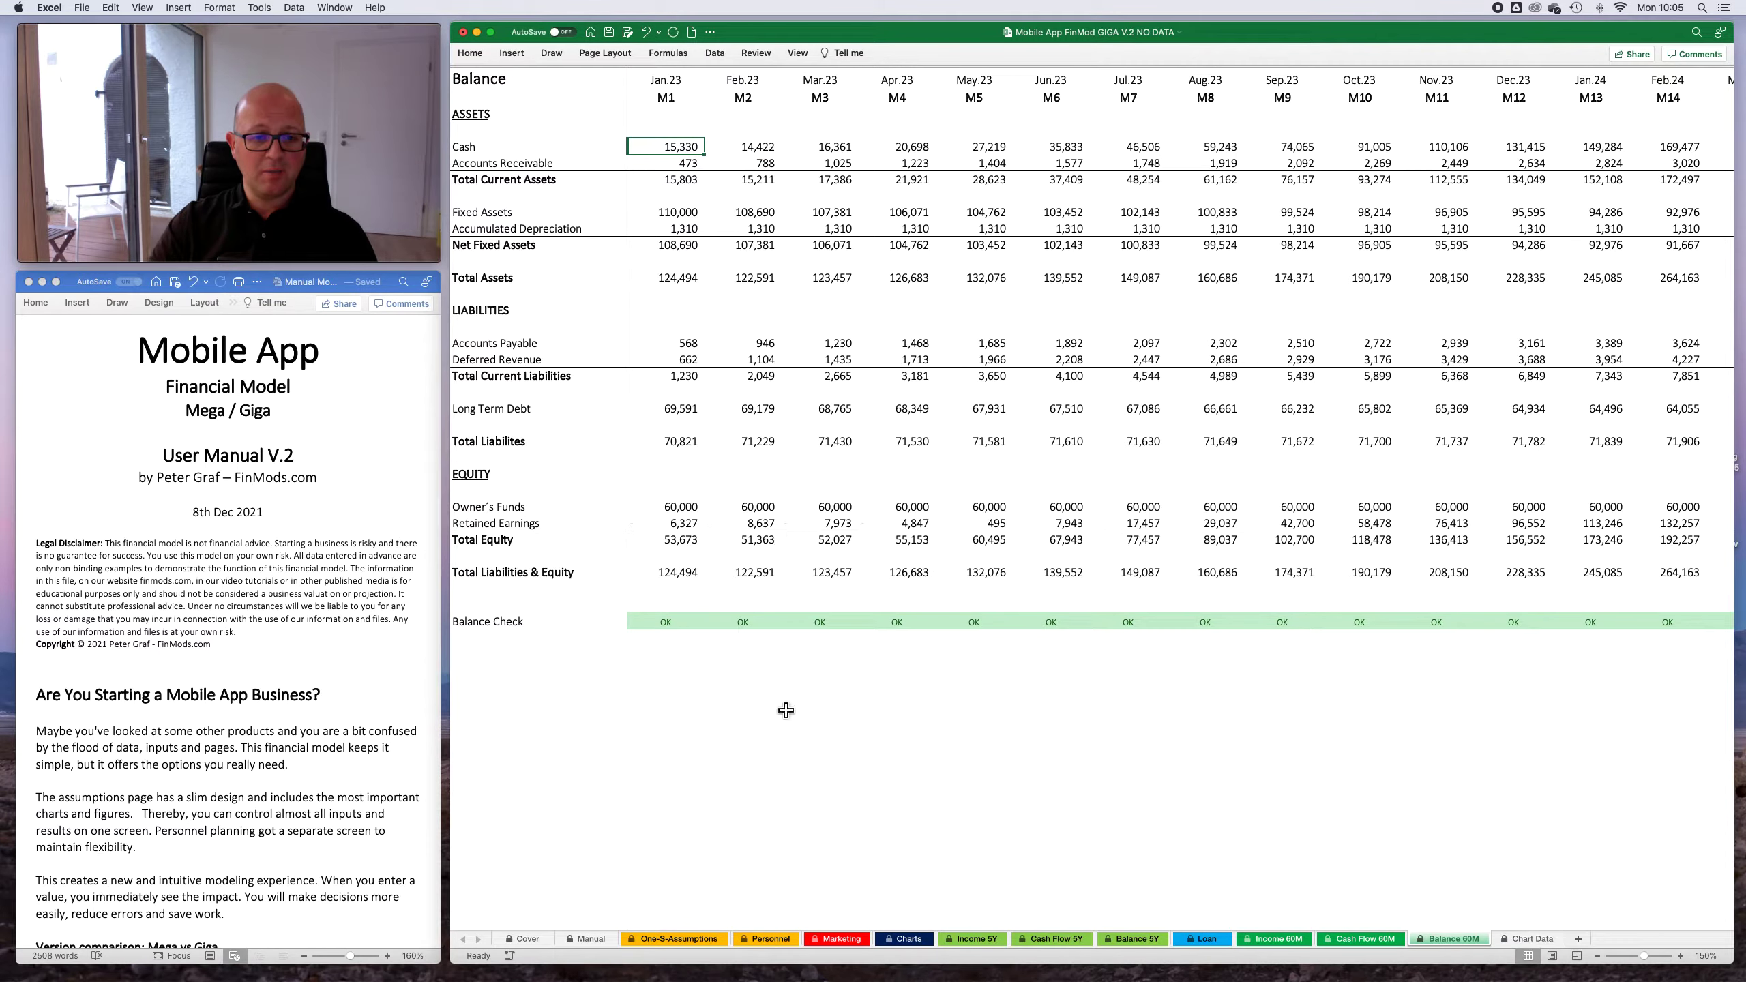
- Revisit the One-S-Assumptions sheet and look over the yearly salary and headcount sections of the Personnel sheet
click(681, 939)
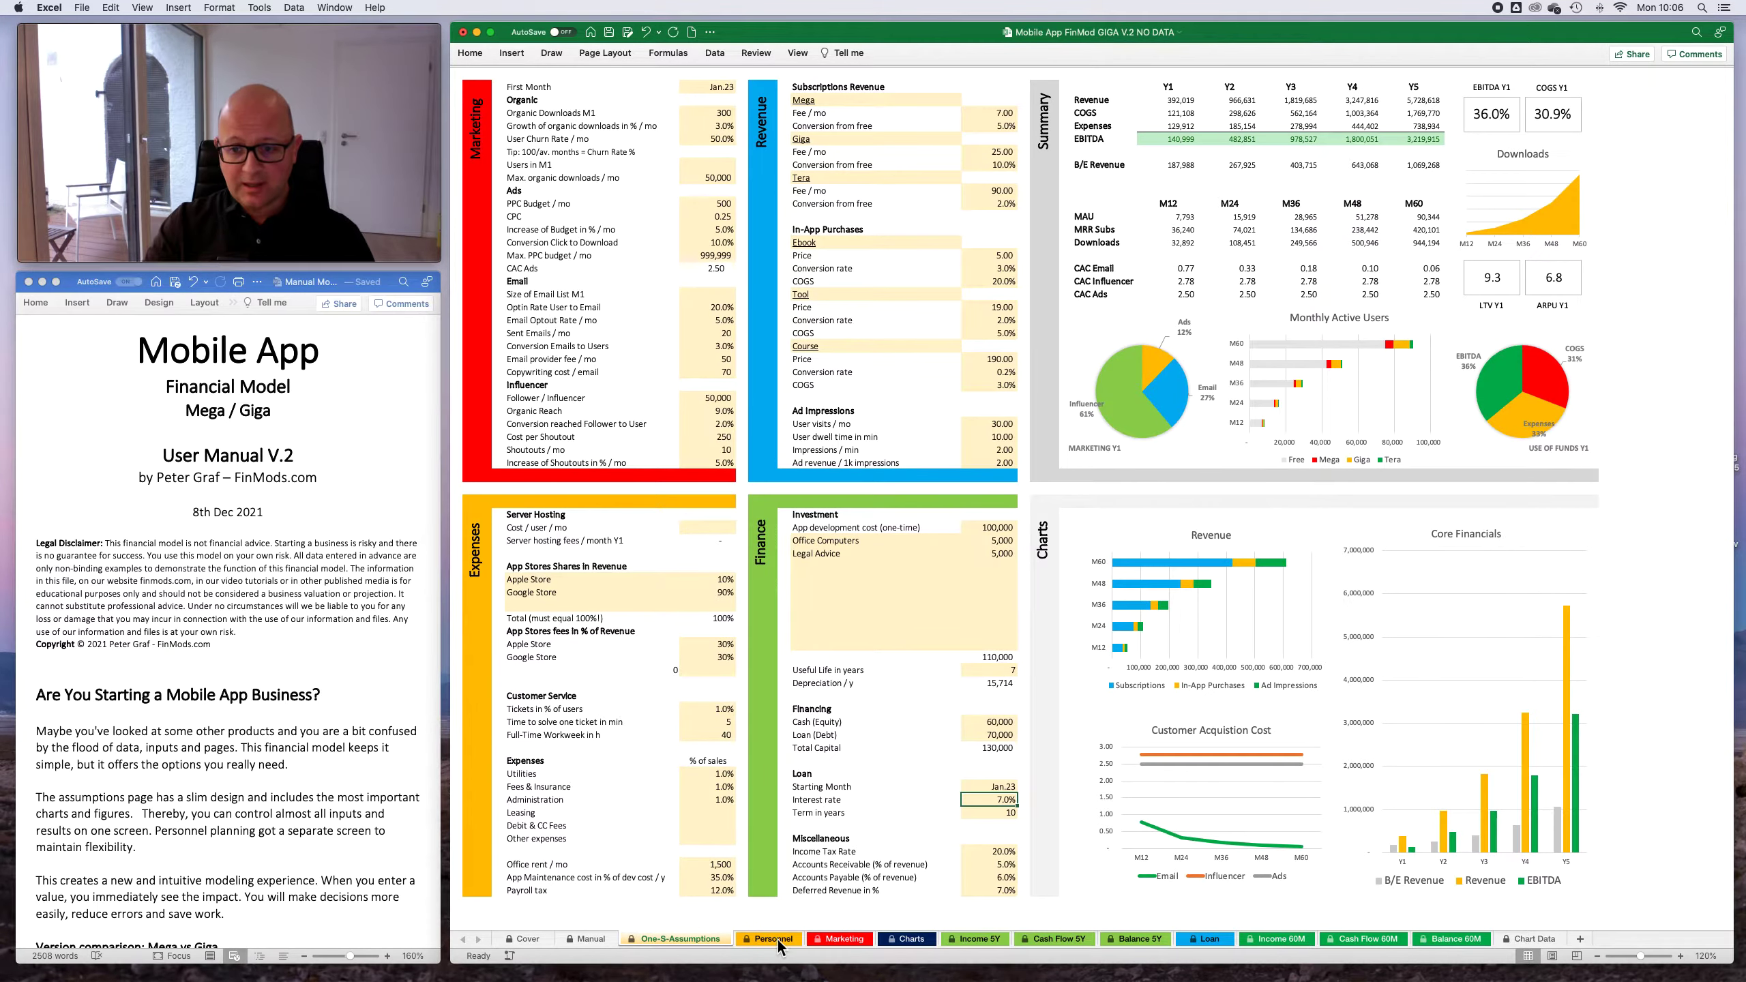
key(ctrl+Page_Down)
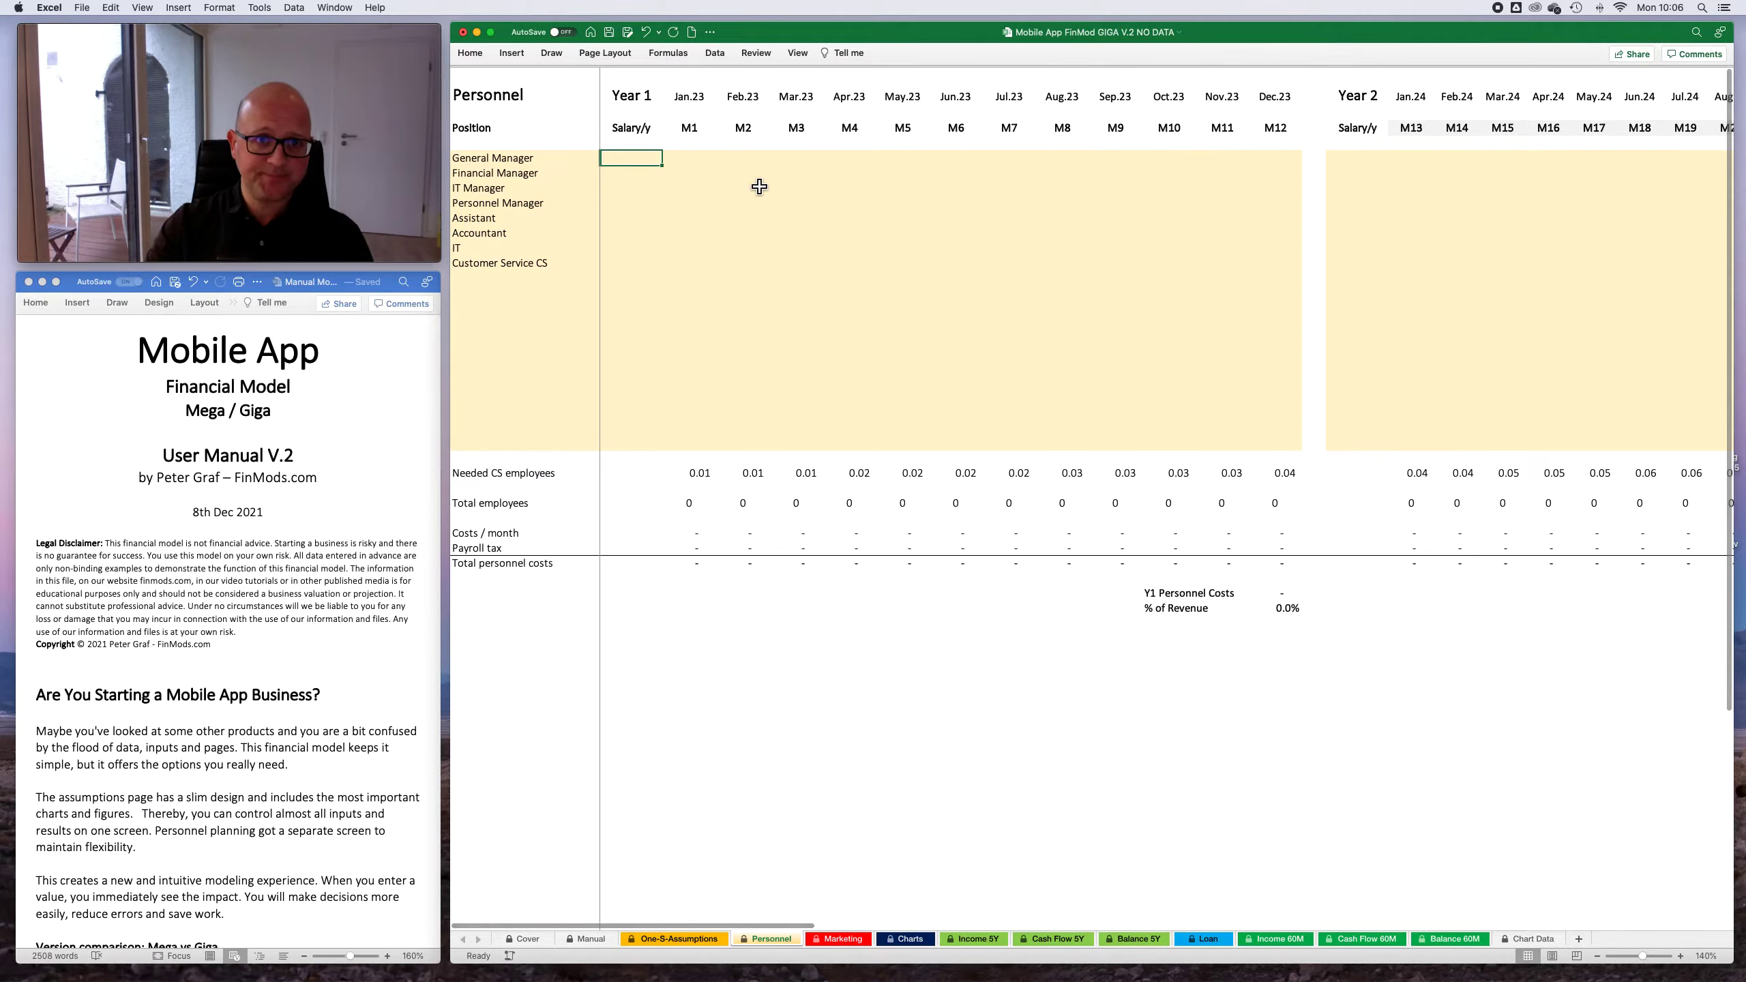
scroll(758, 190, right, 15)
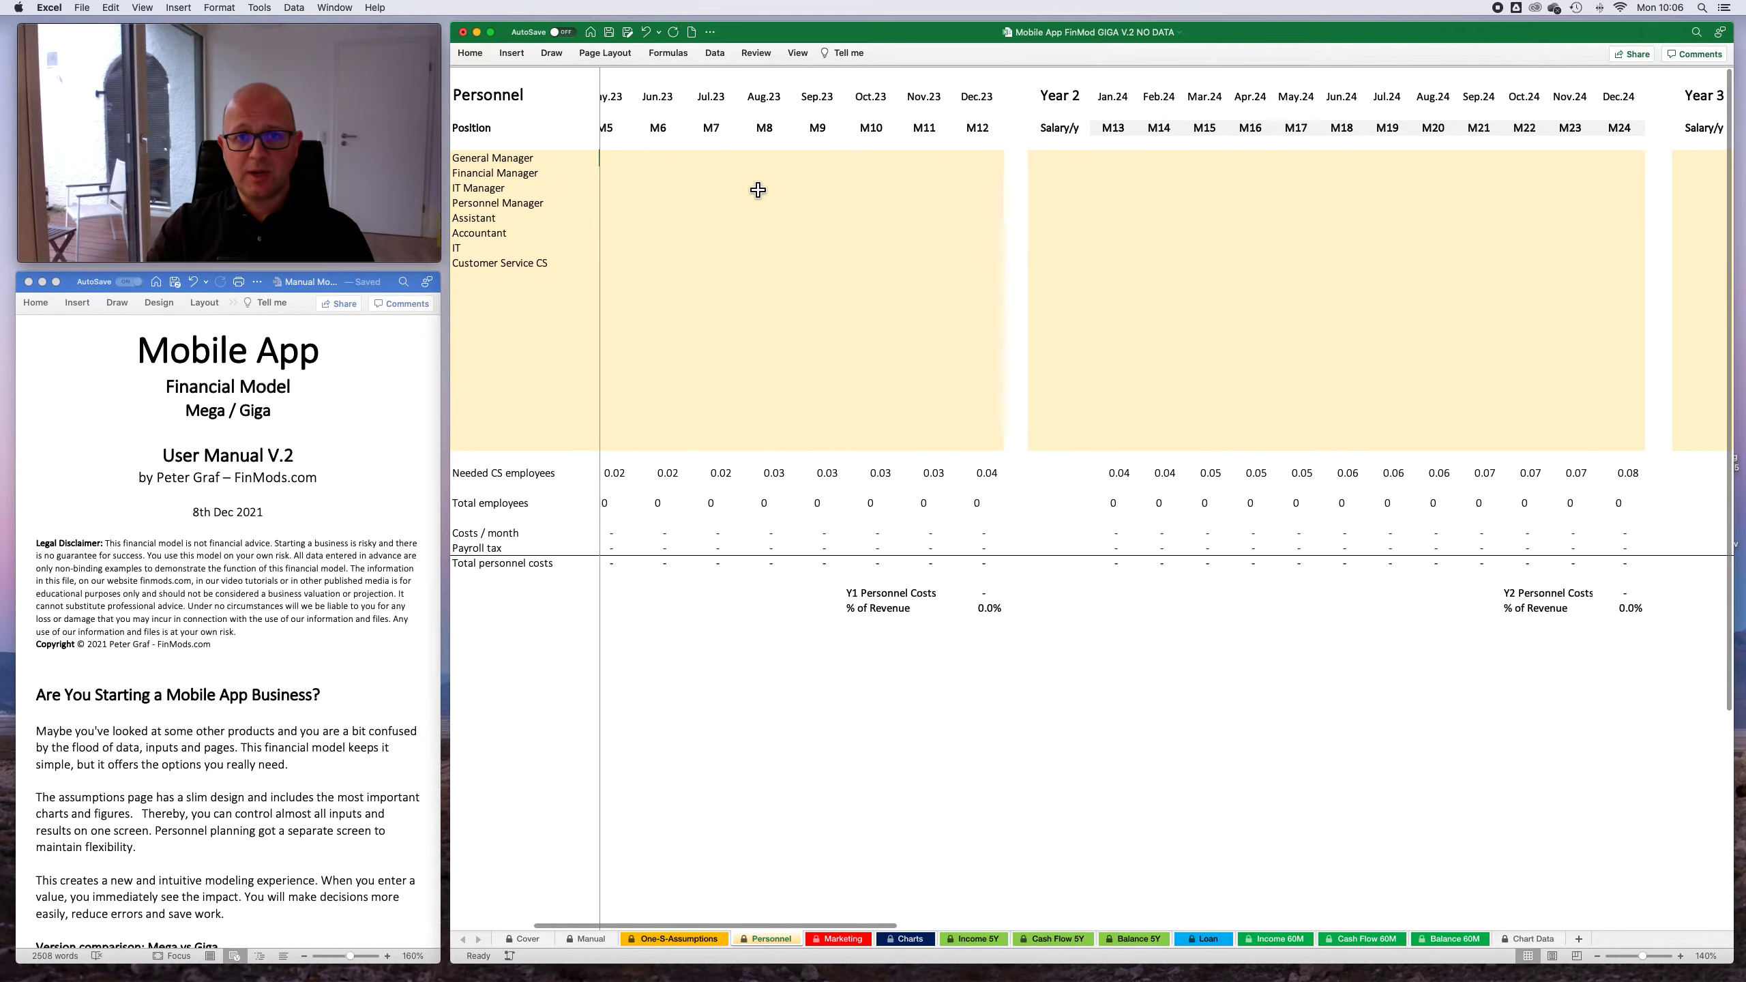
scroll(758, 190, left, 14)
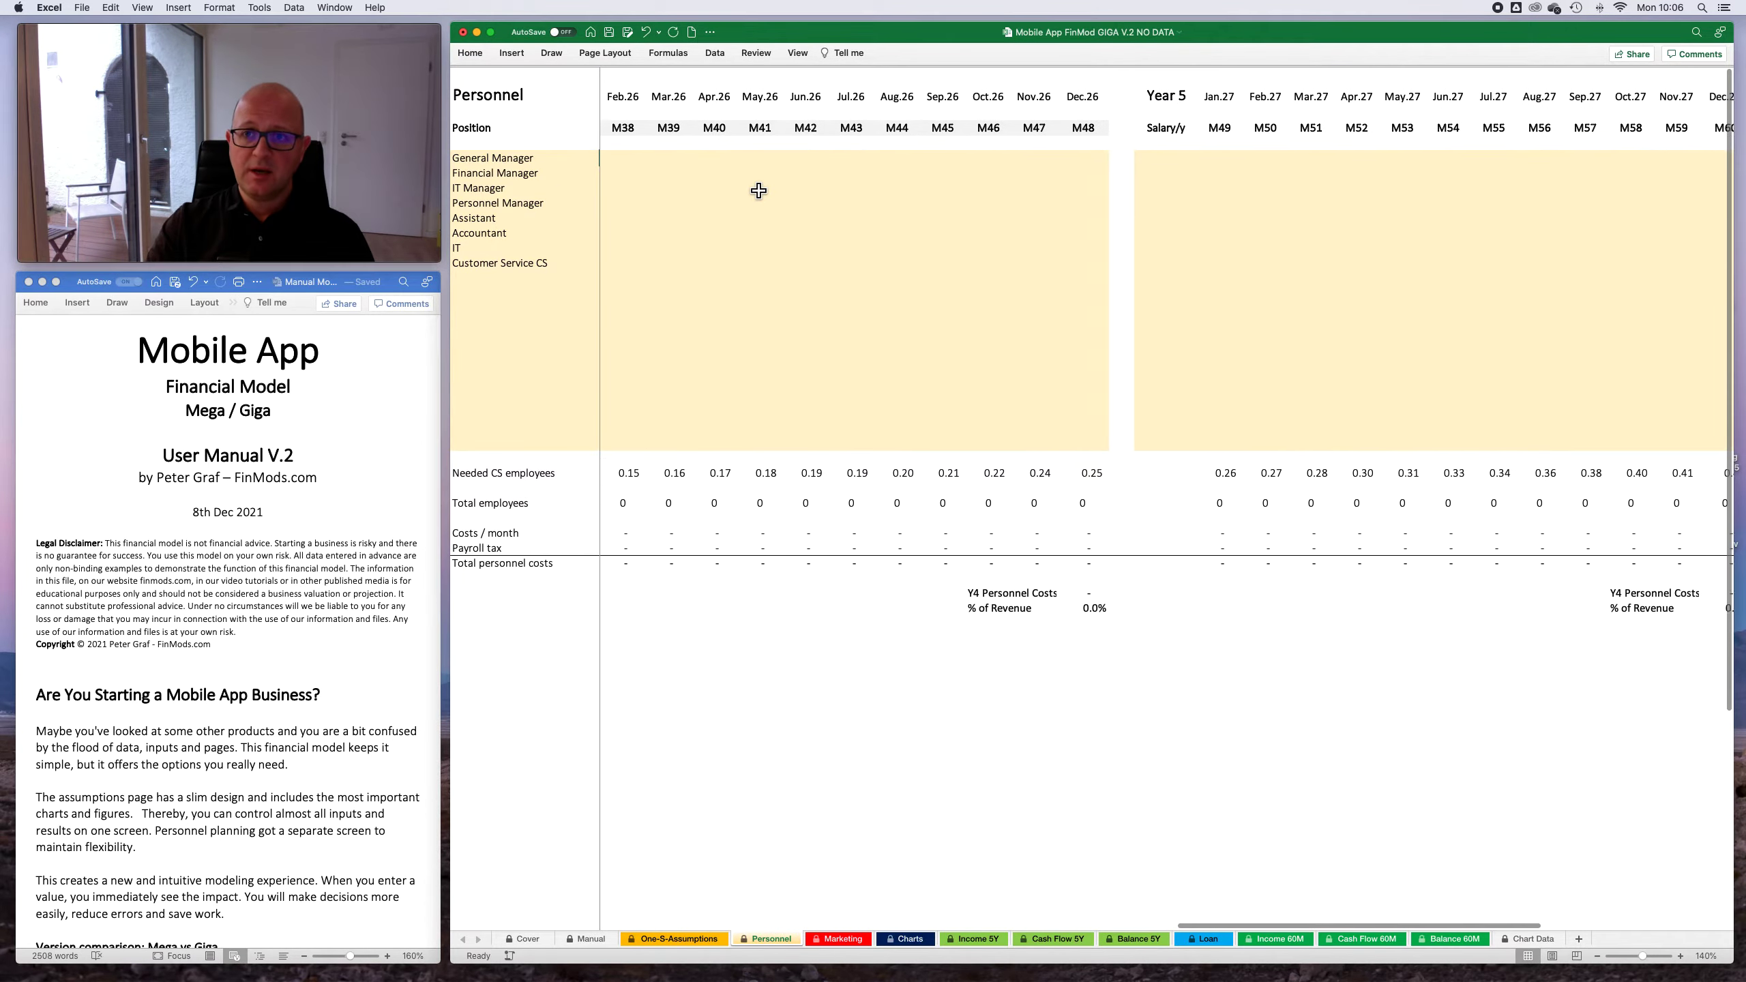
- Try adding a Software position in the empty rows below Customer Service CS on the Personnel sheet
scroll(758, 191, left, 3)
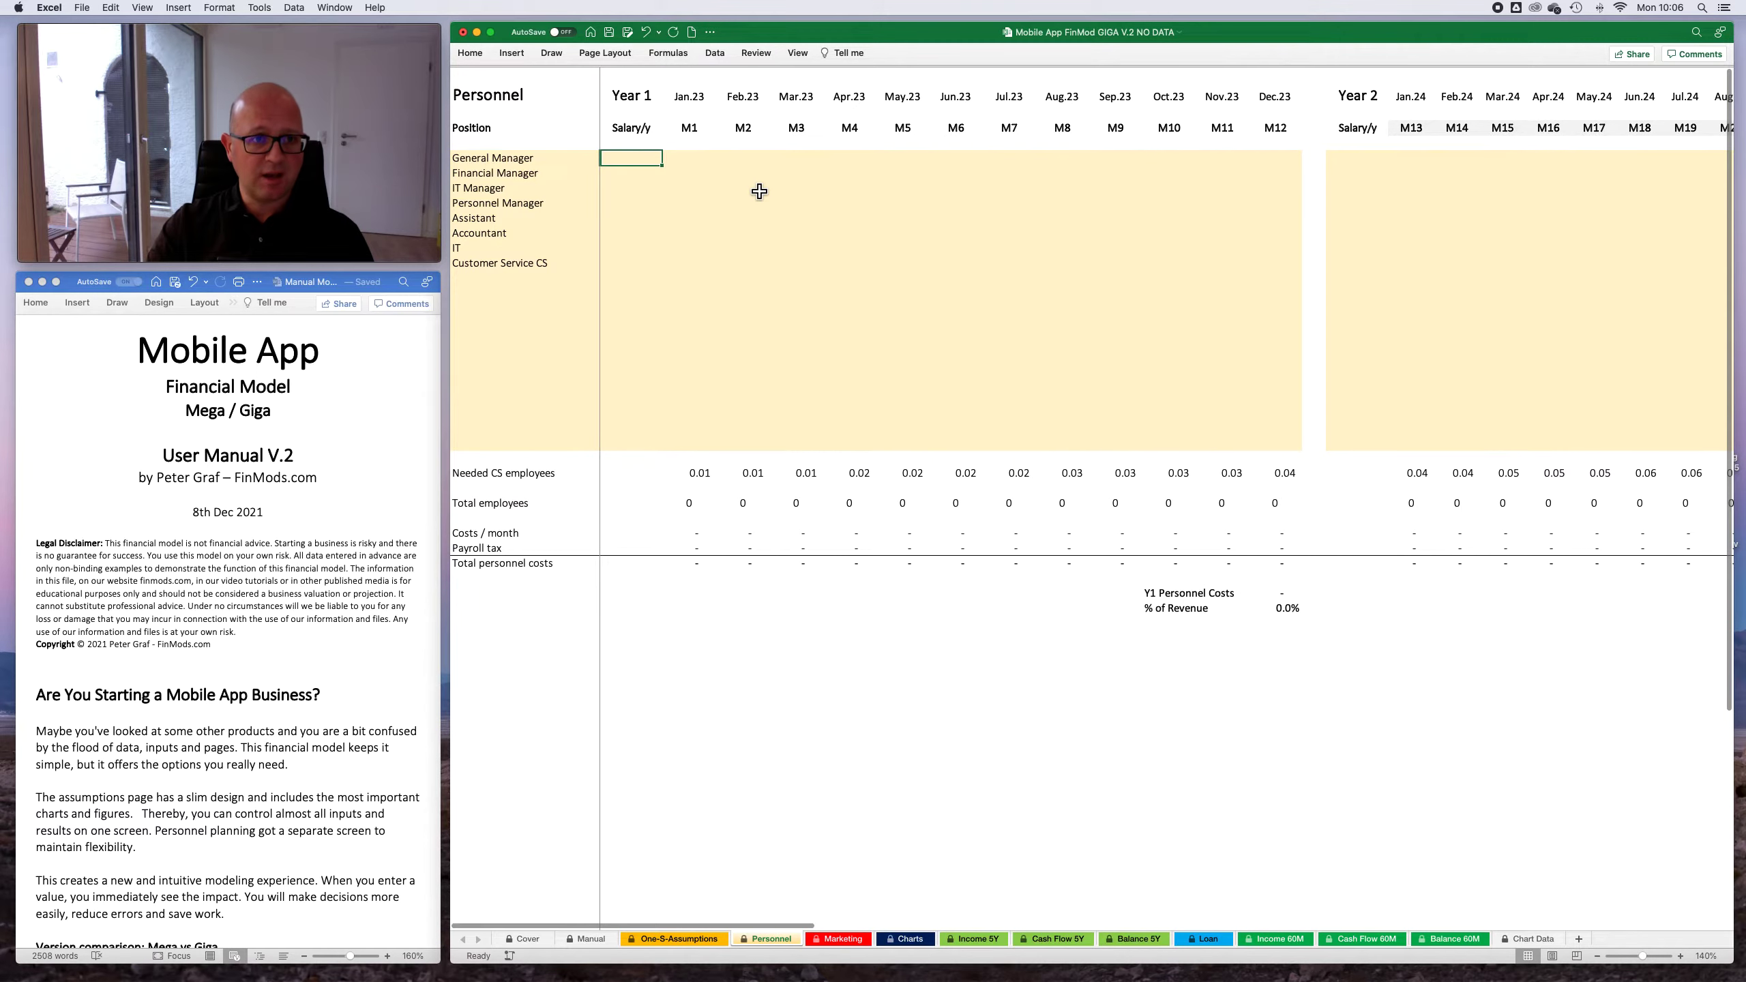
click(536, 173)
click(547, 218)
click(537, 294)
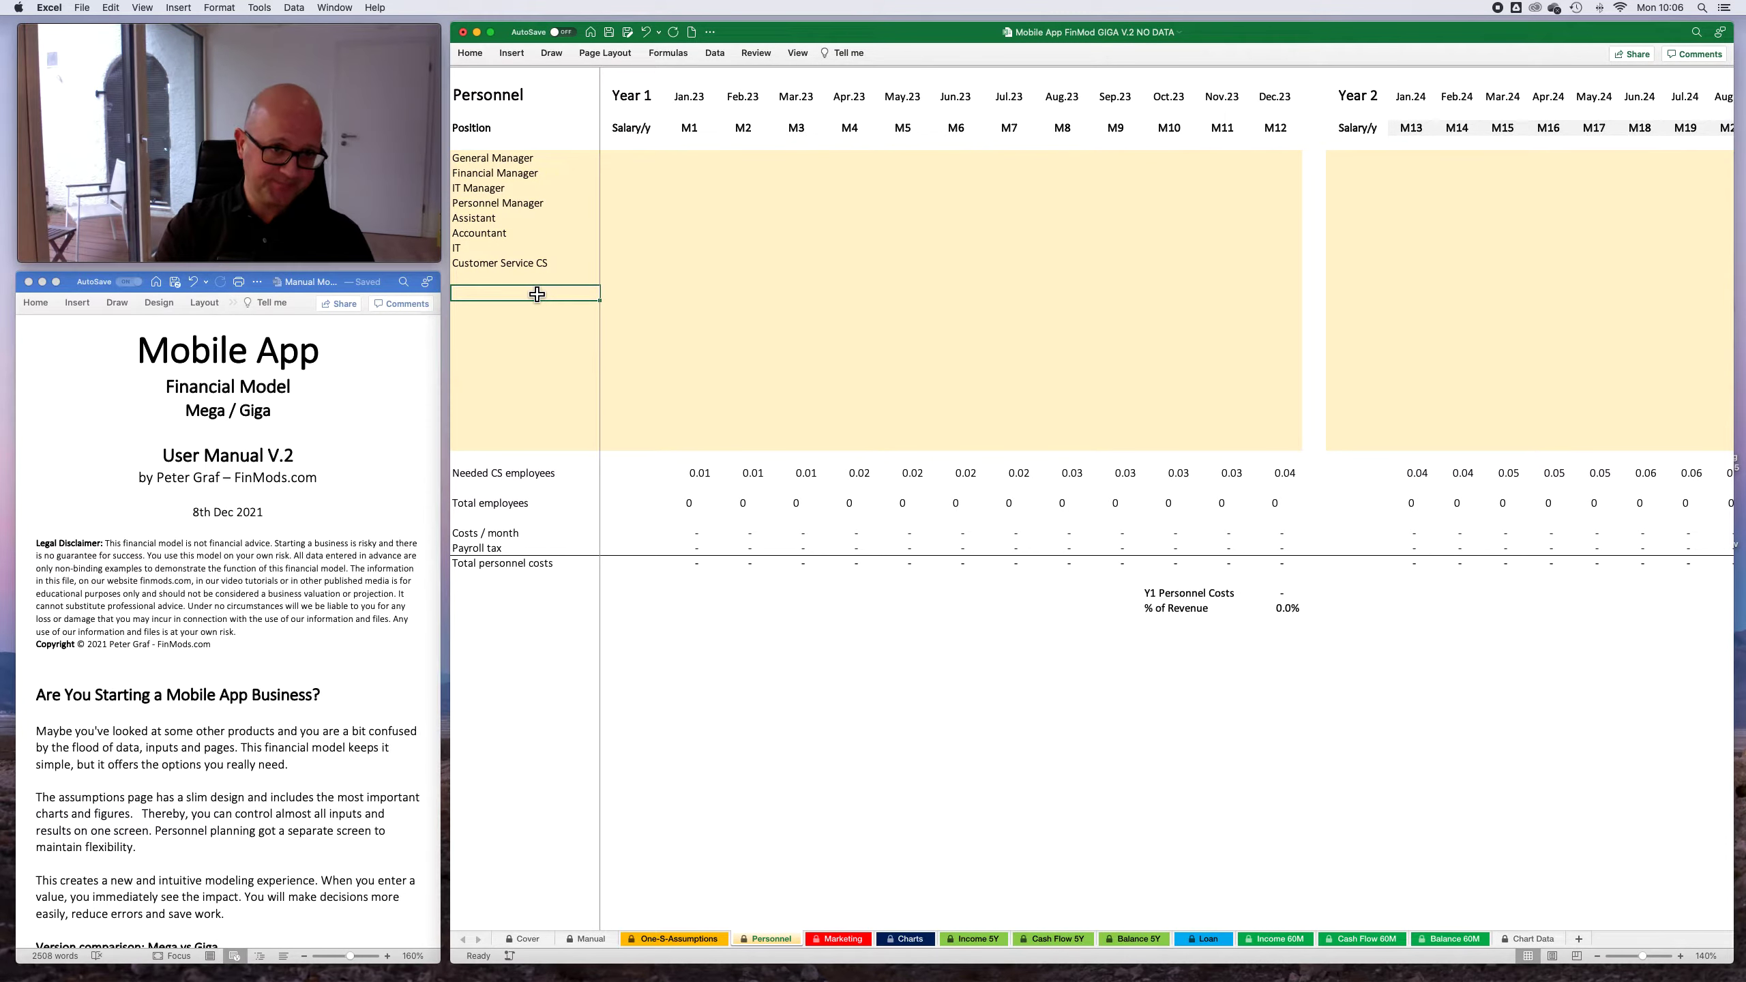
text(E)
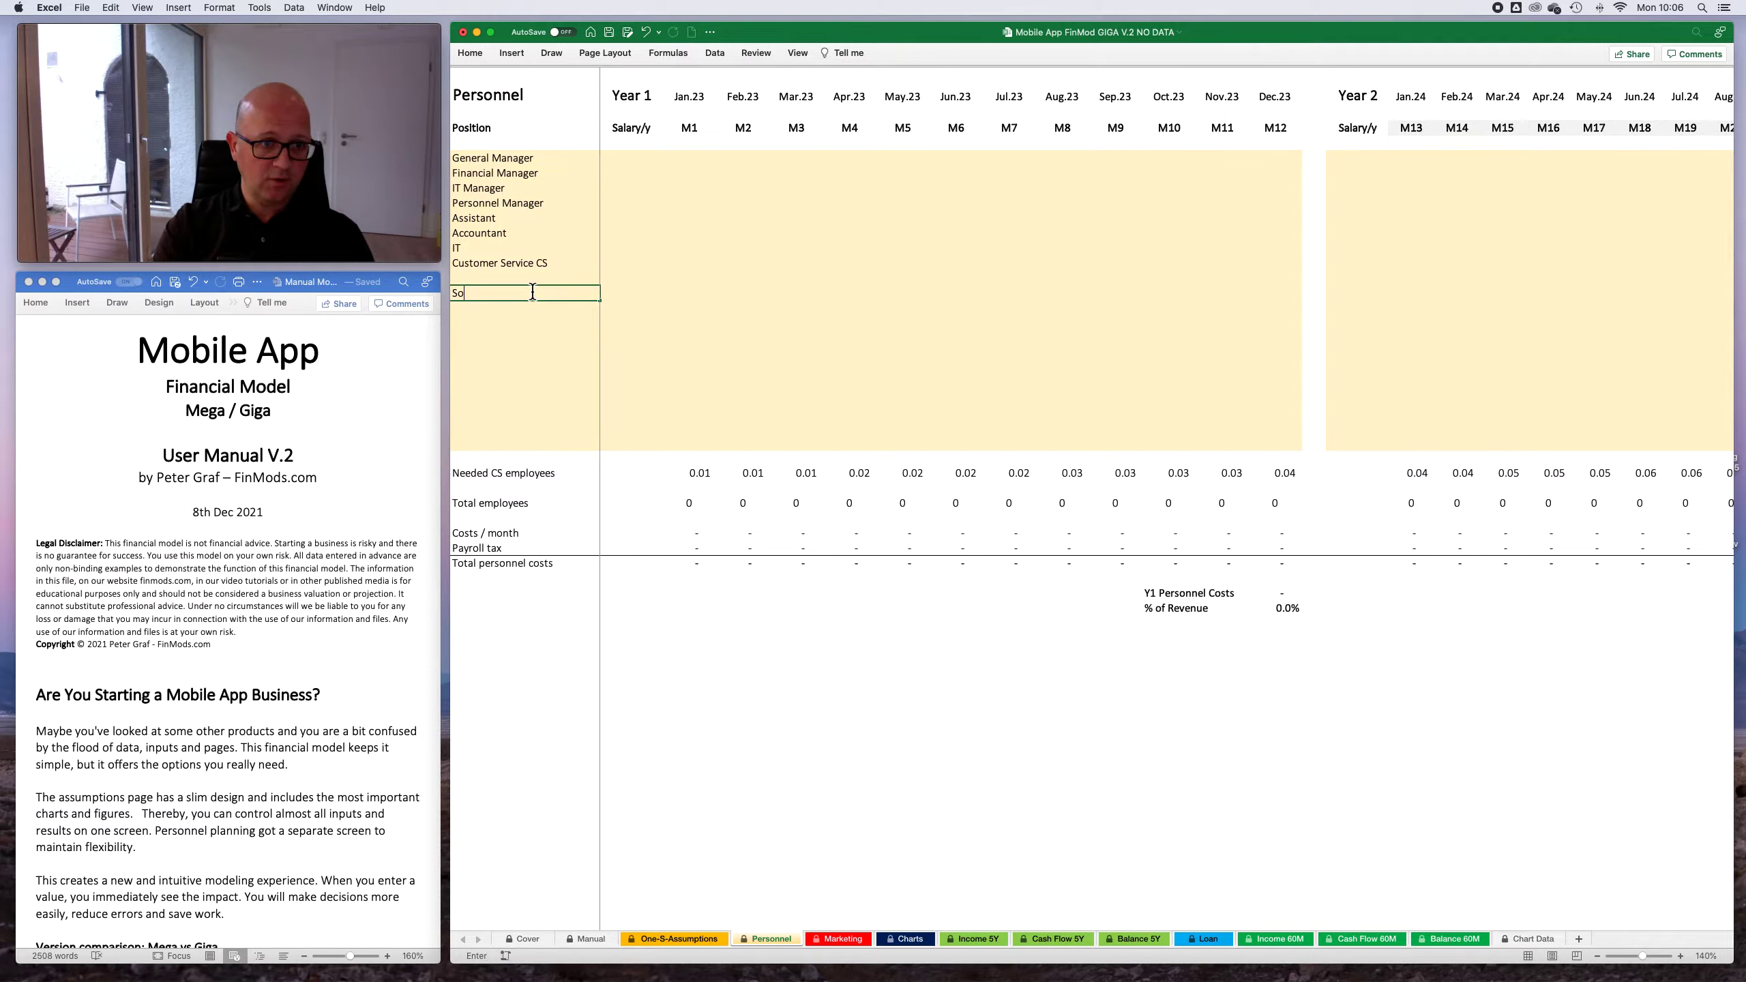
key(Return)
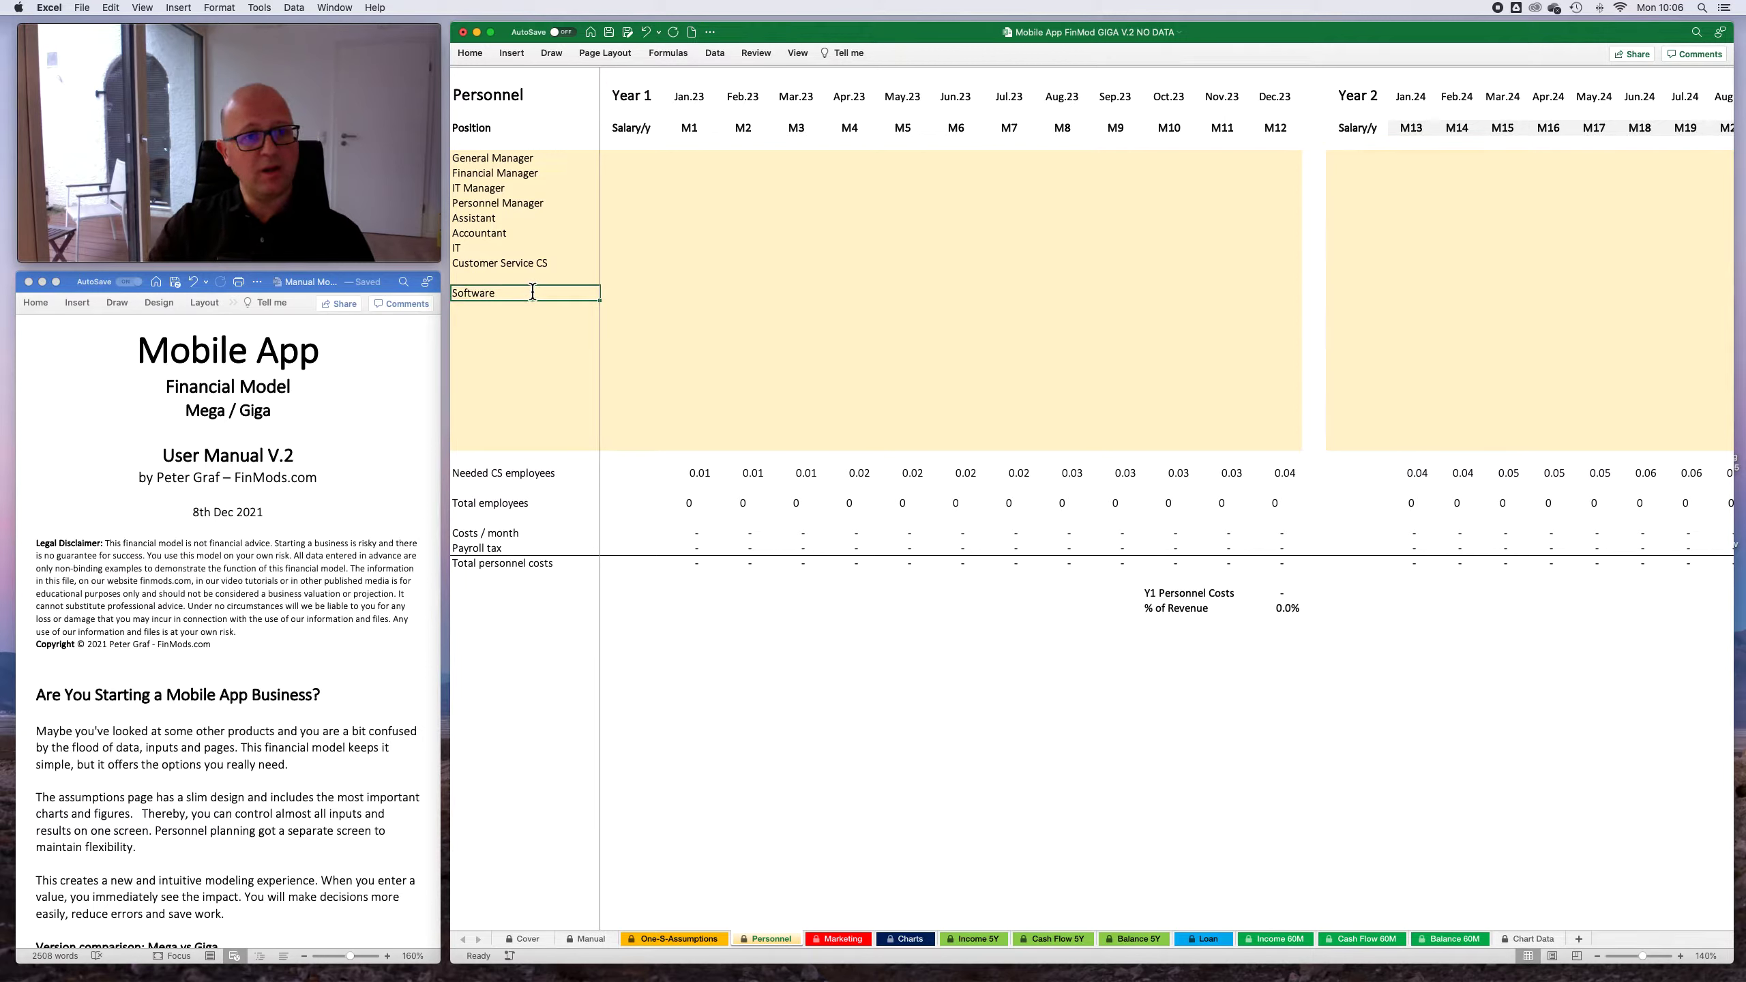
key(Up)
key(Up)
key(Up)
key(Up)
key(Up)
key(Up)
key(Up)
key(Up)
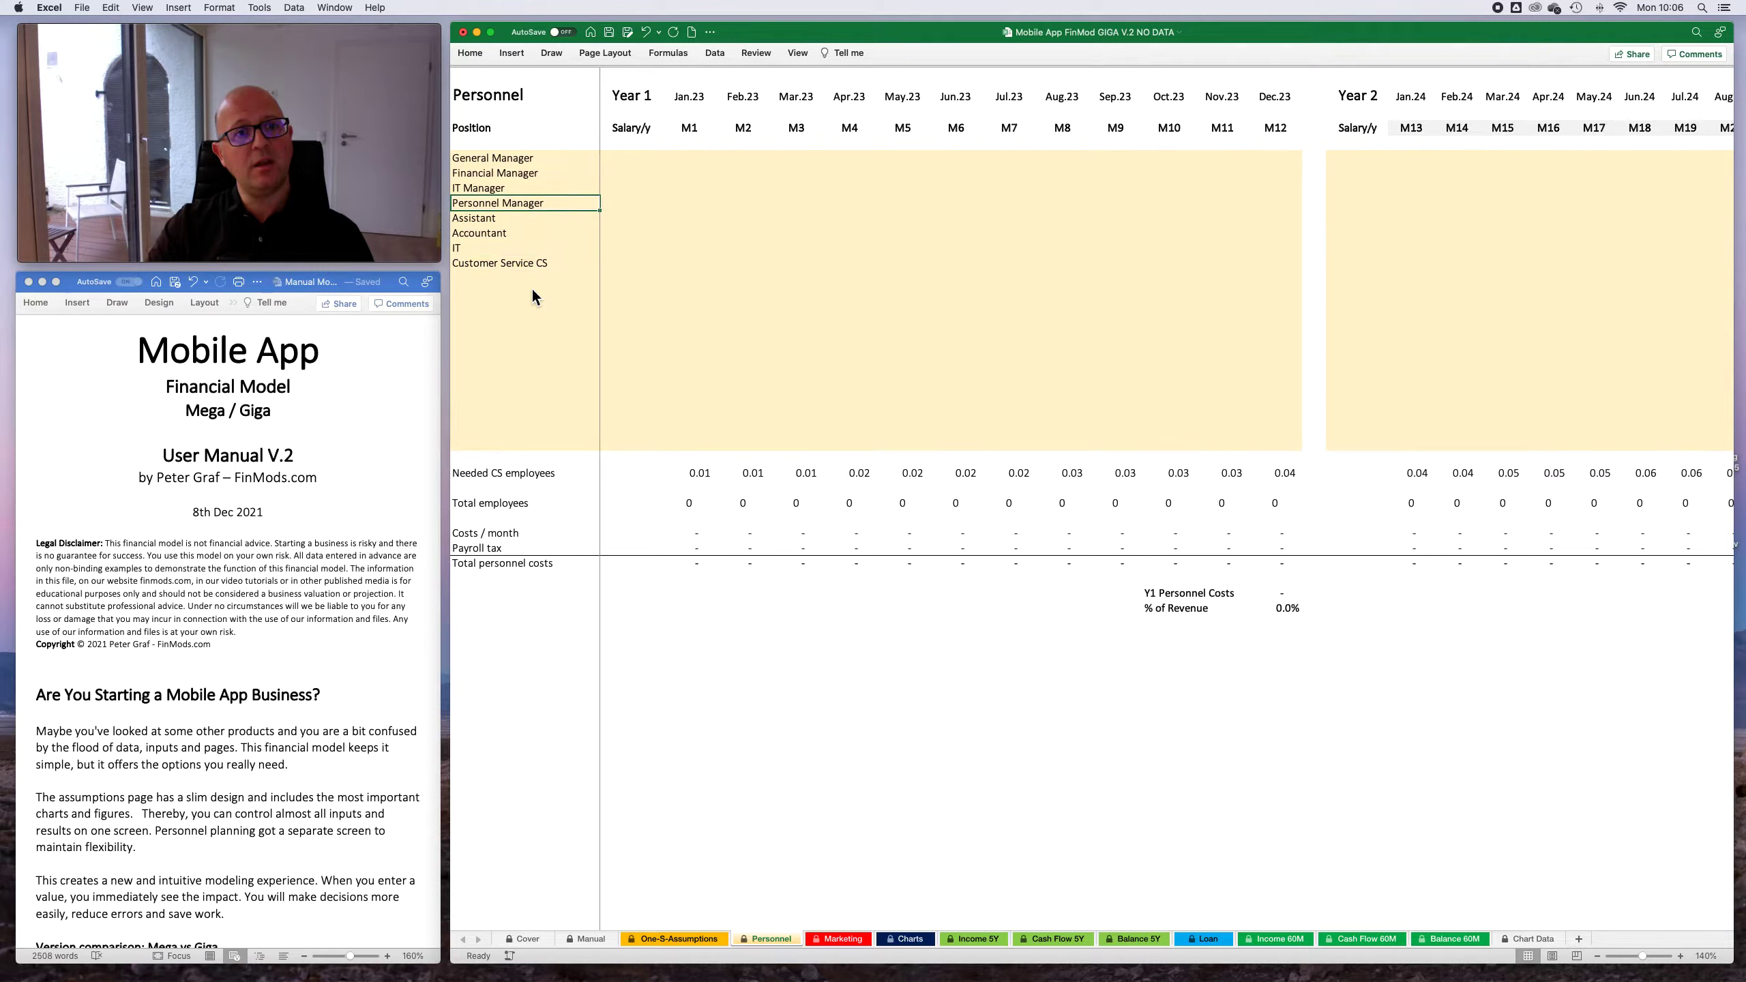
key(Up)
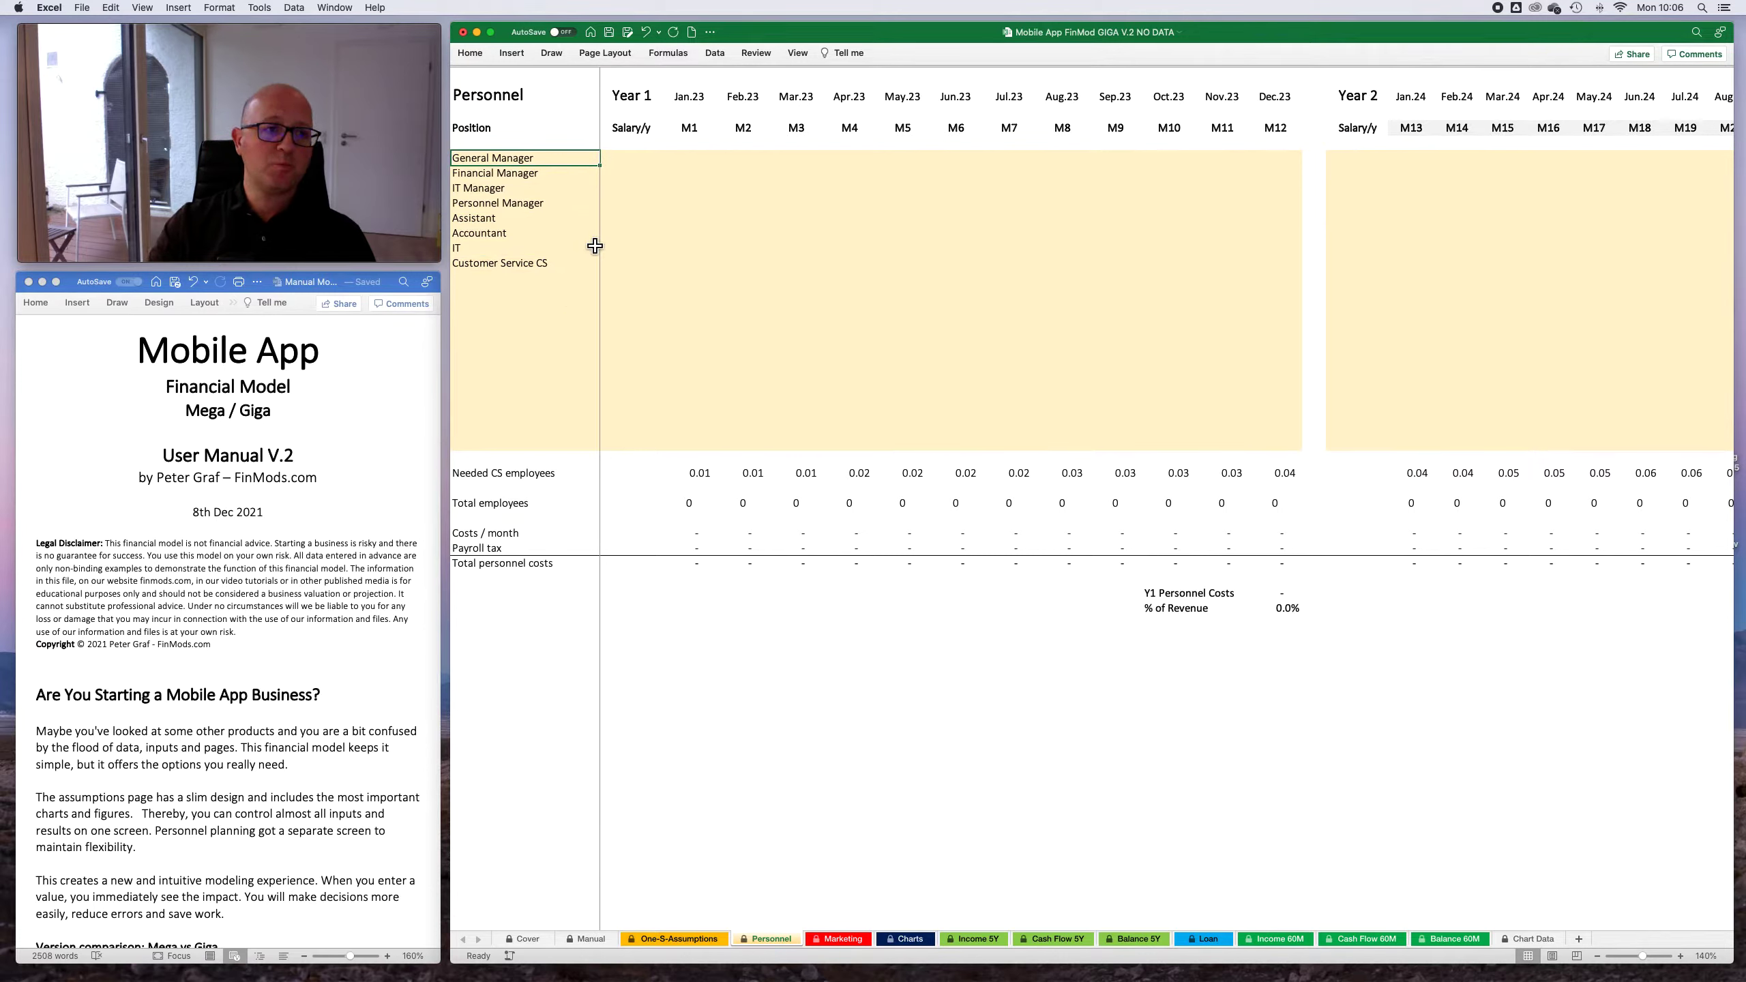
- Set the Year 1 yearly salaries of the General Manager and the IT Manager to 50,000 each
click(632, 157)
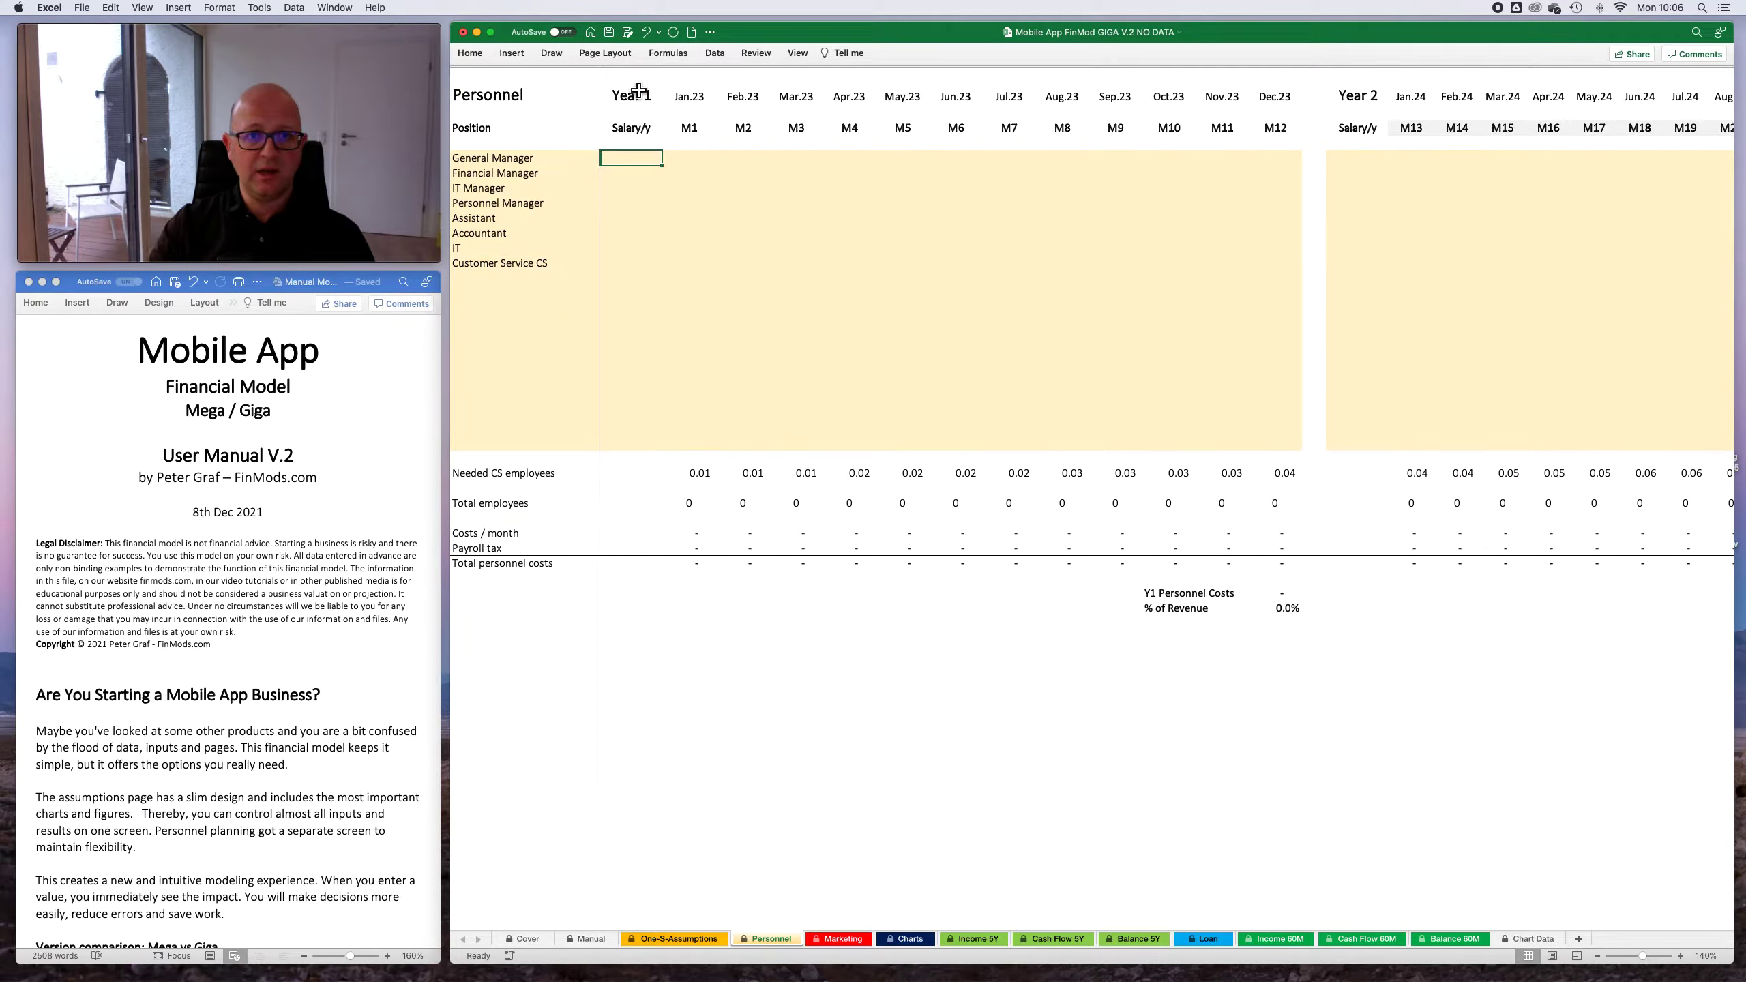
scroll(1287, 476, right, 5)
scroll(1255, 456, left, 5)
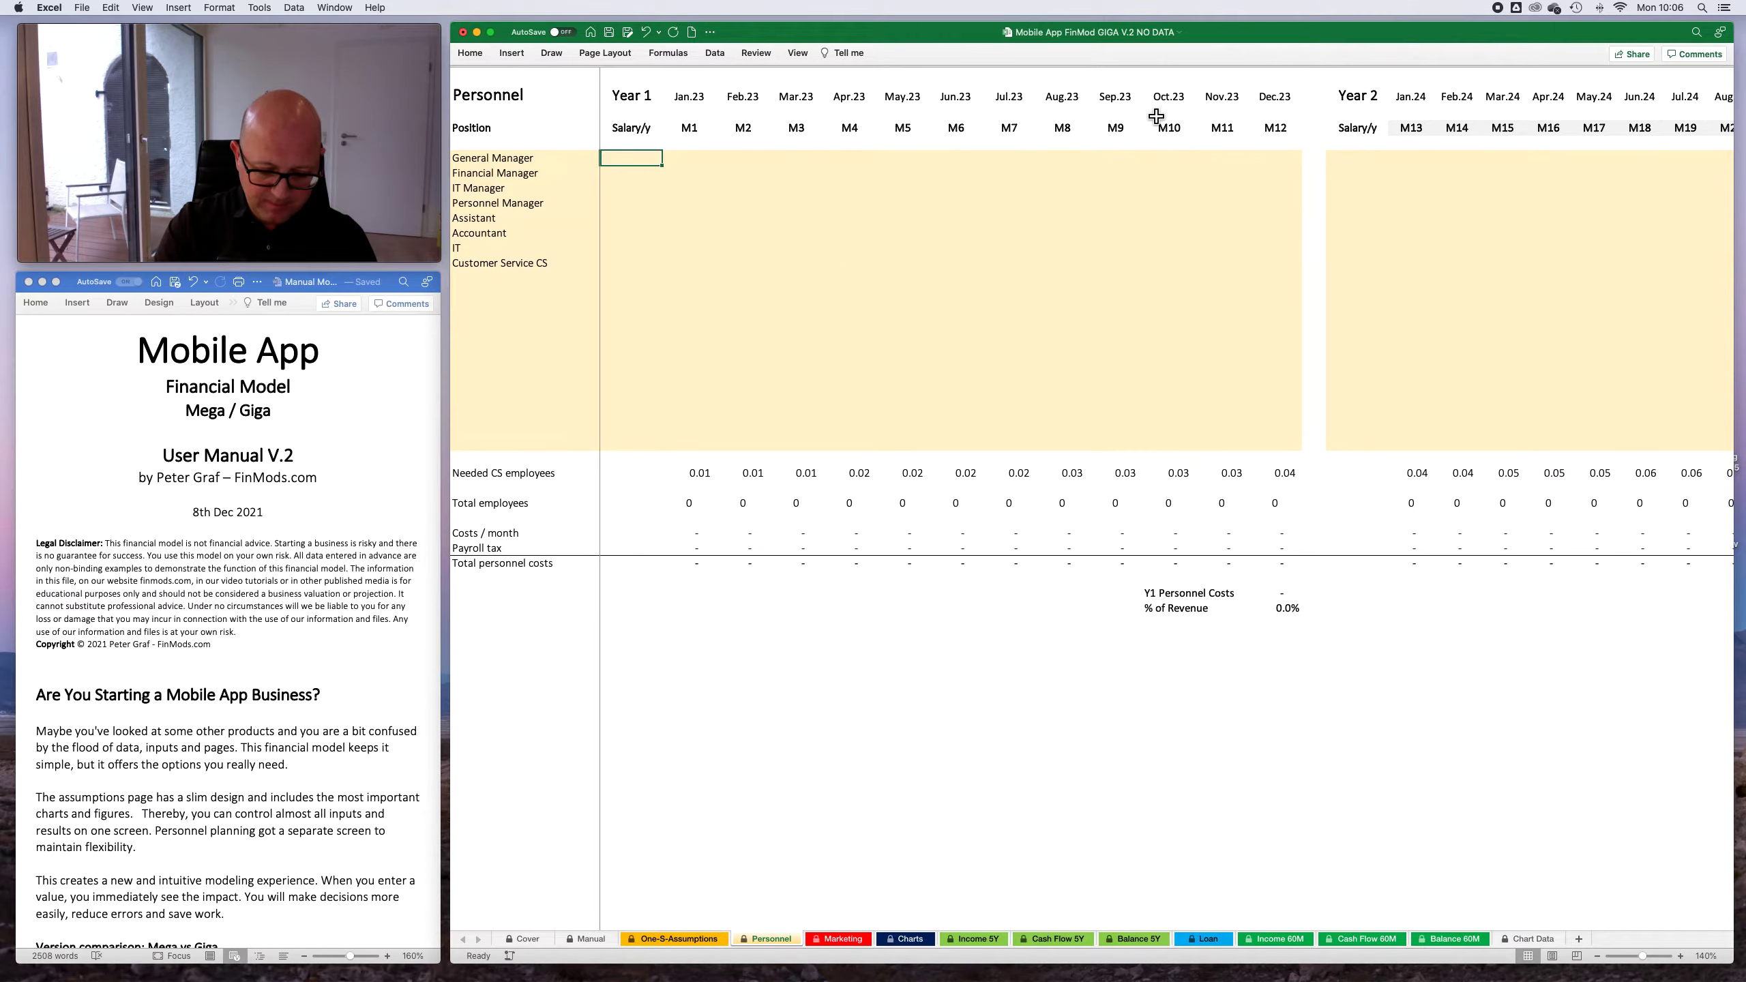
text(50000)
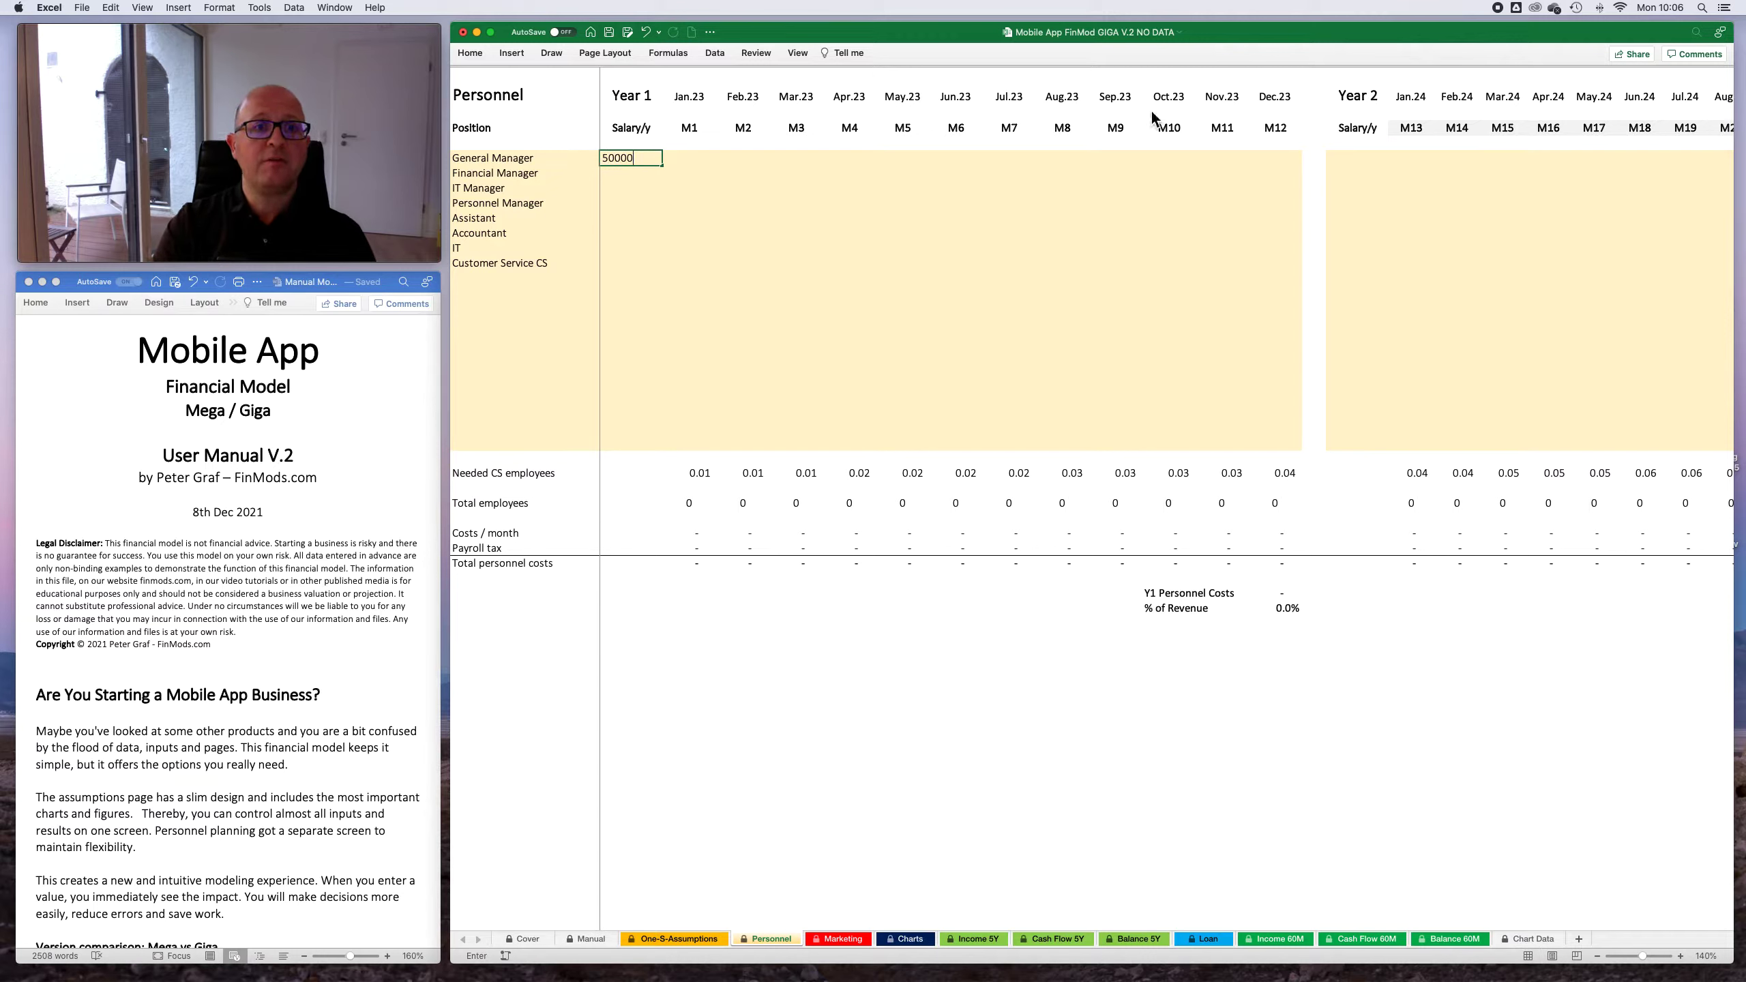
key(Return)
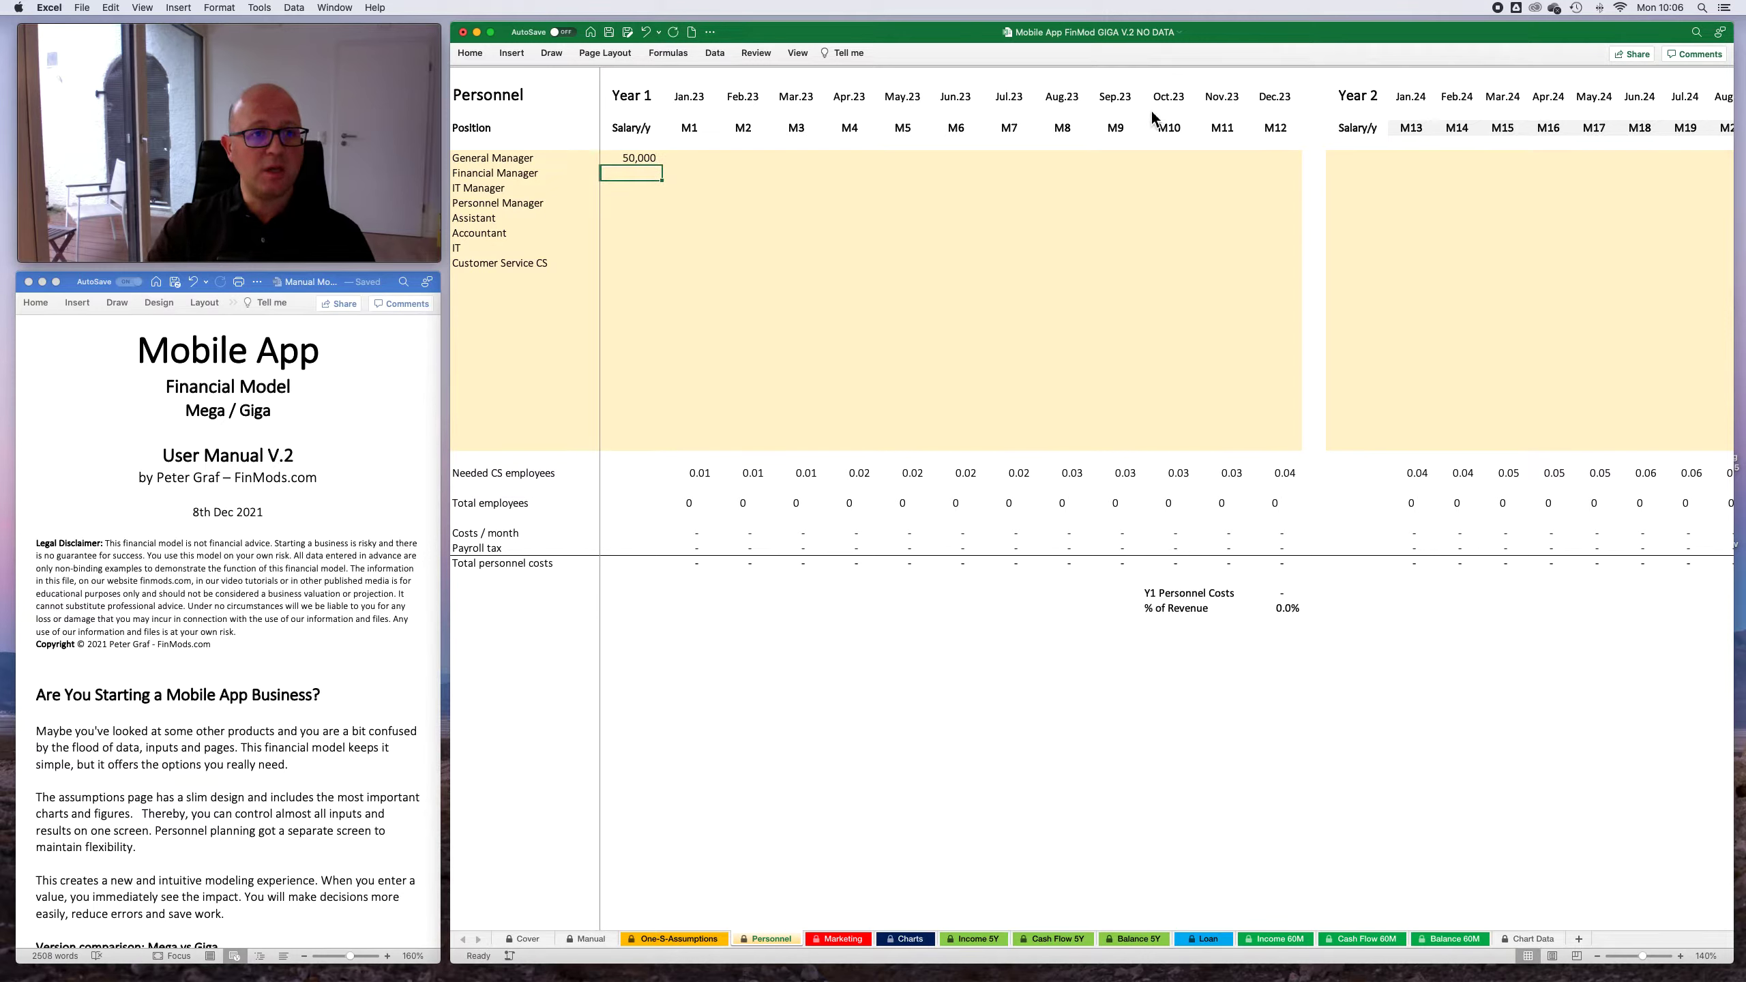
key(Return)
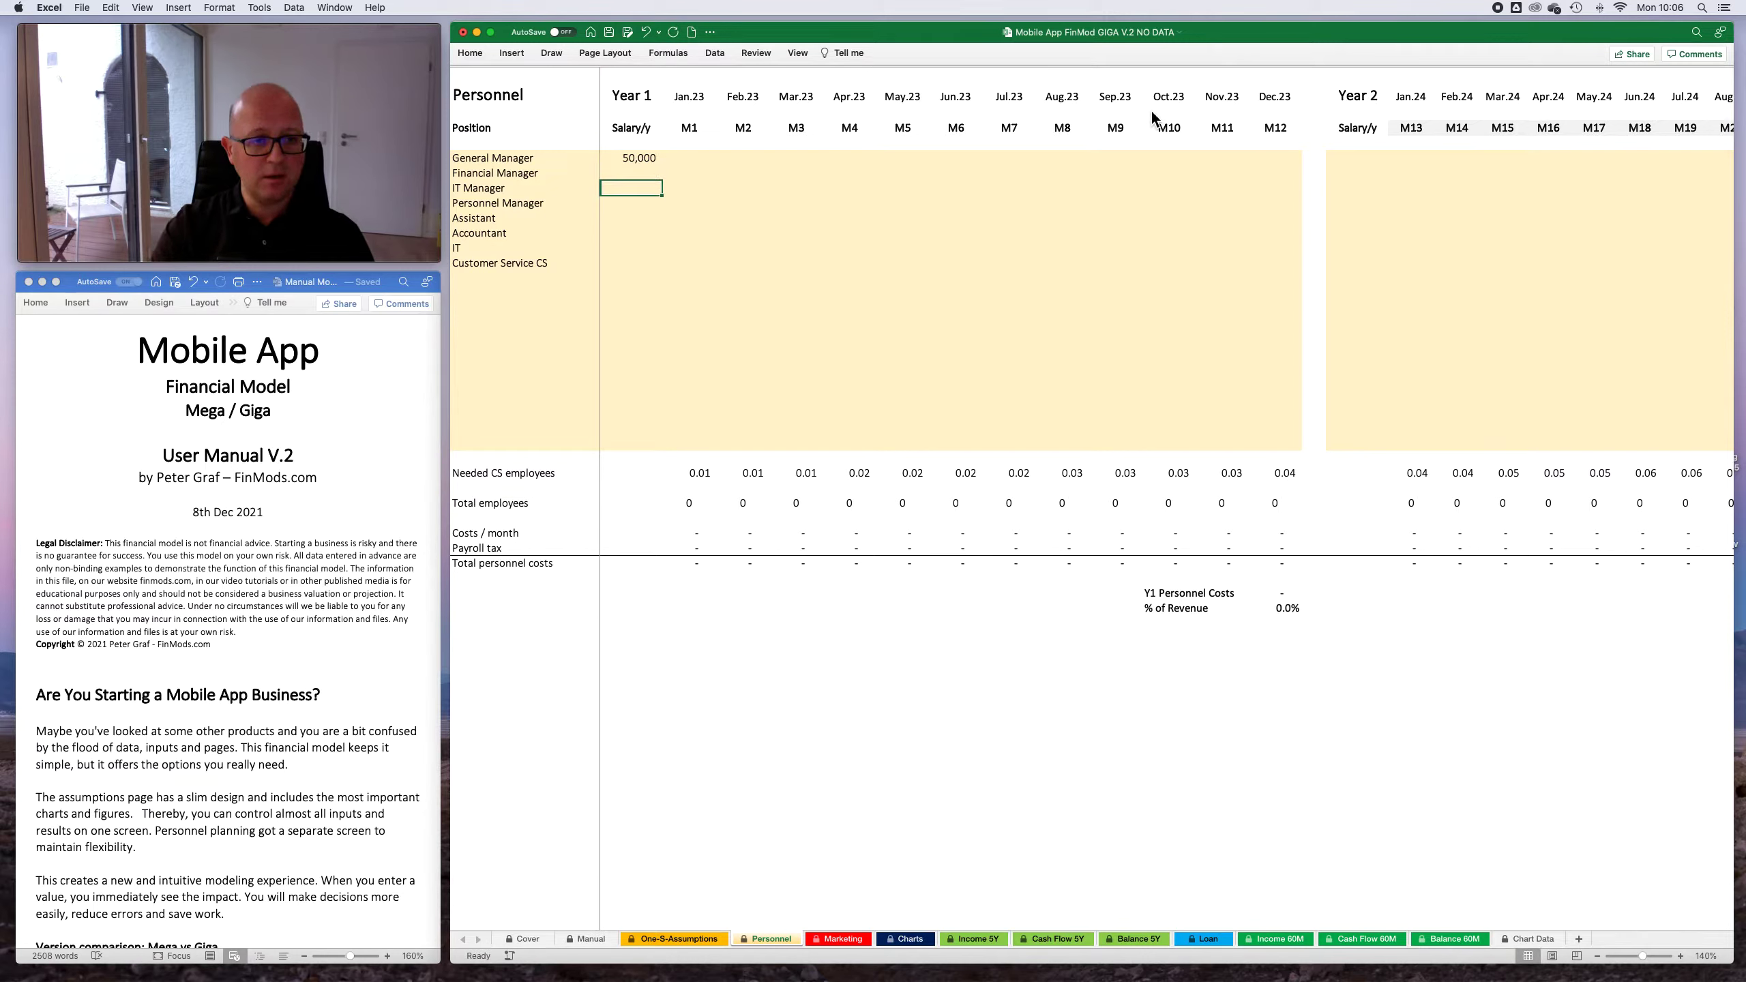
text(50000)
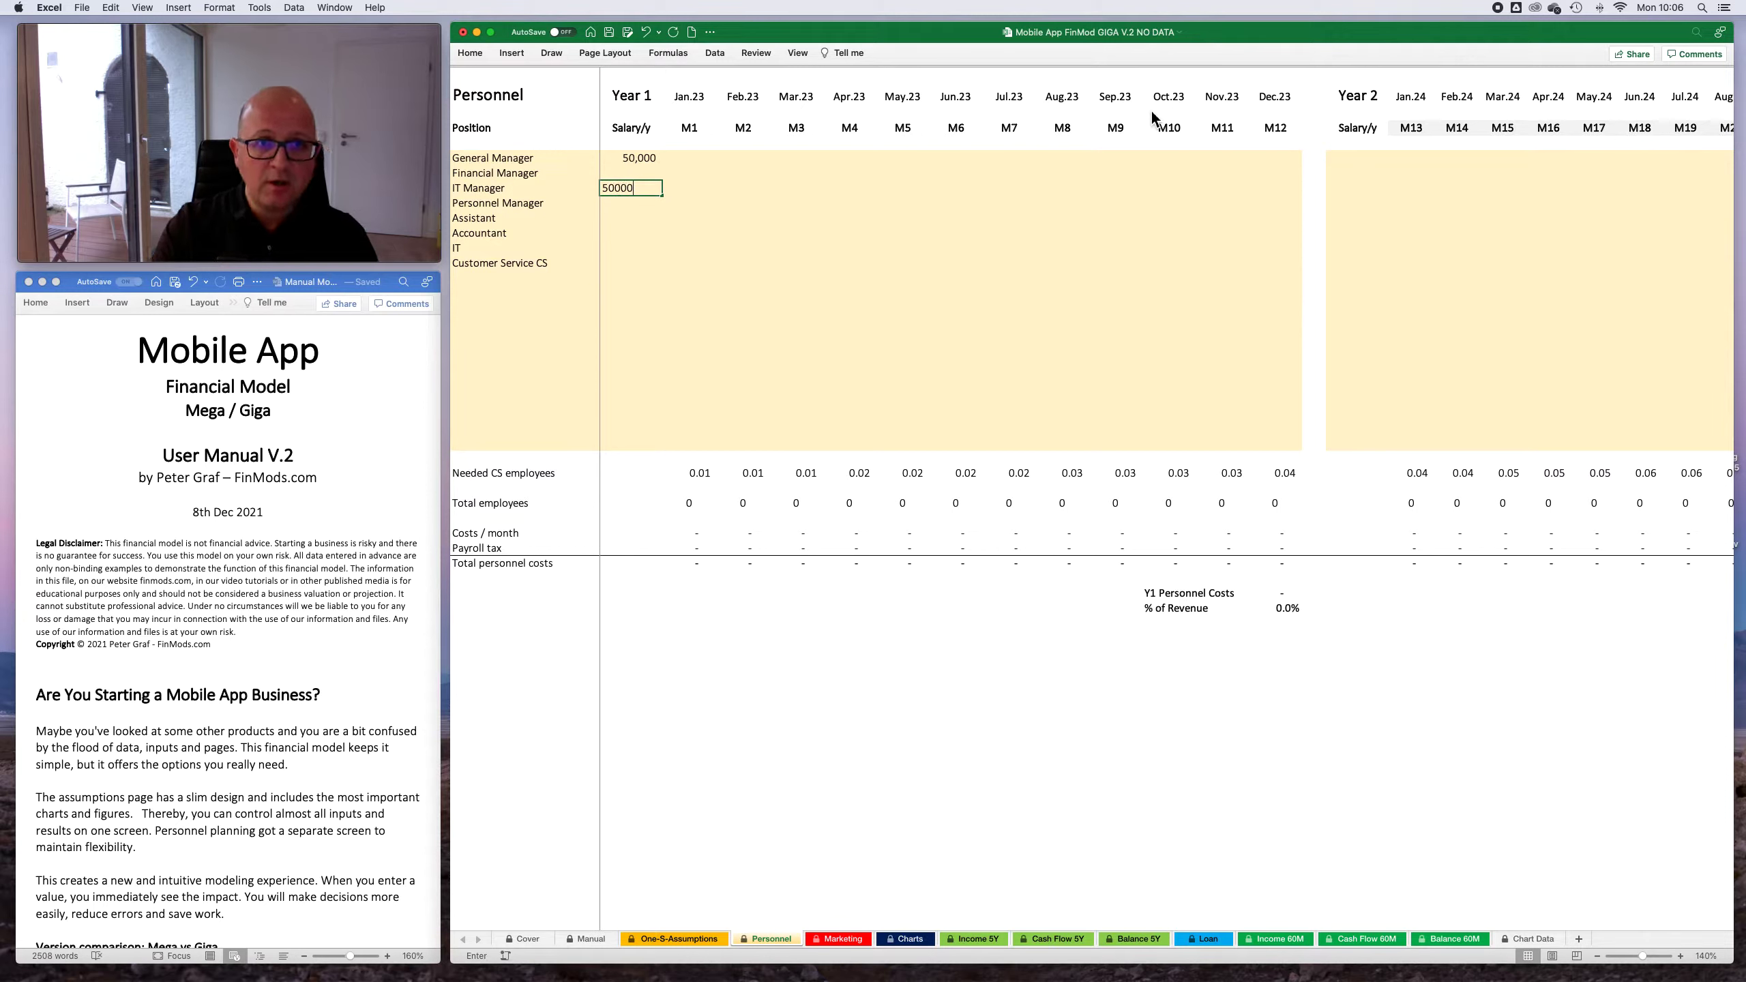
key(Return)
- Set the Year 1 yearly salaries of the Assistant and Customer Service CS to 30,000 each
key(Down)
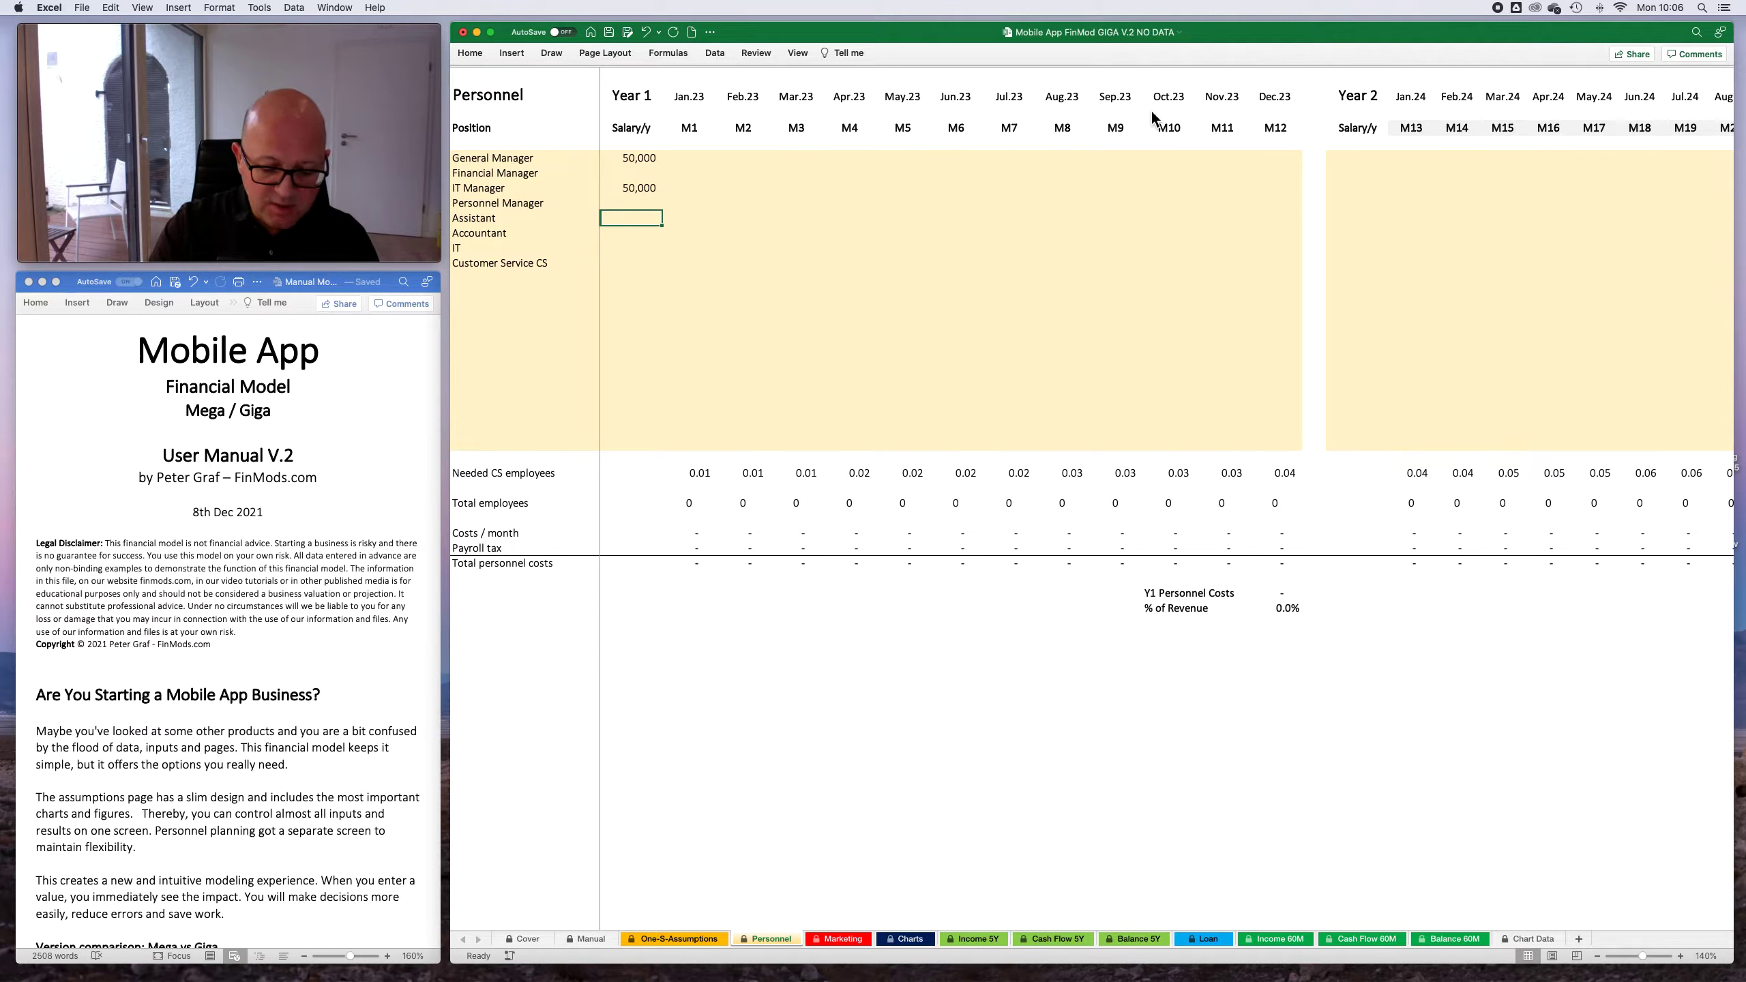
text(30000)
key(Return)
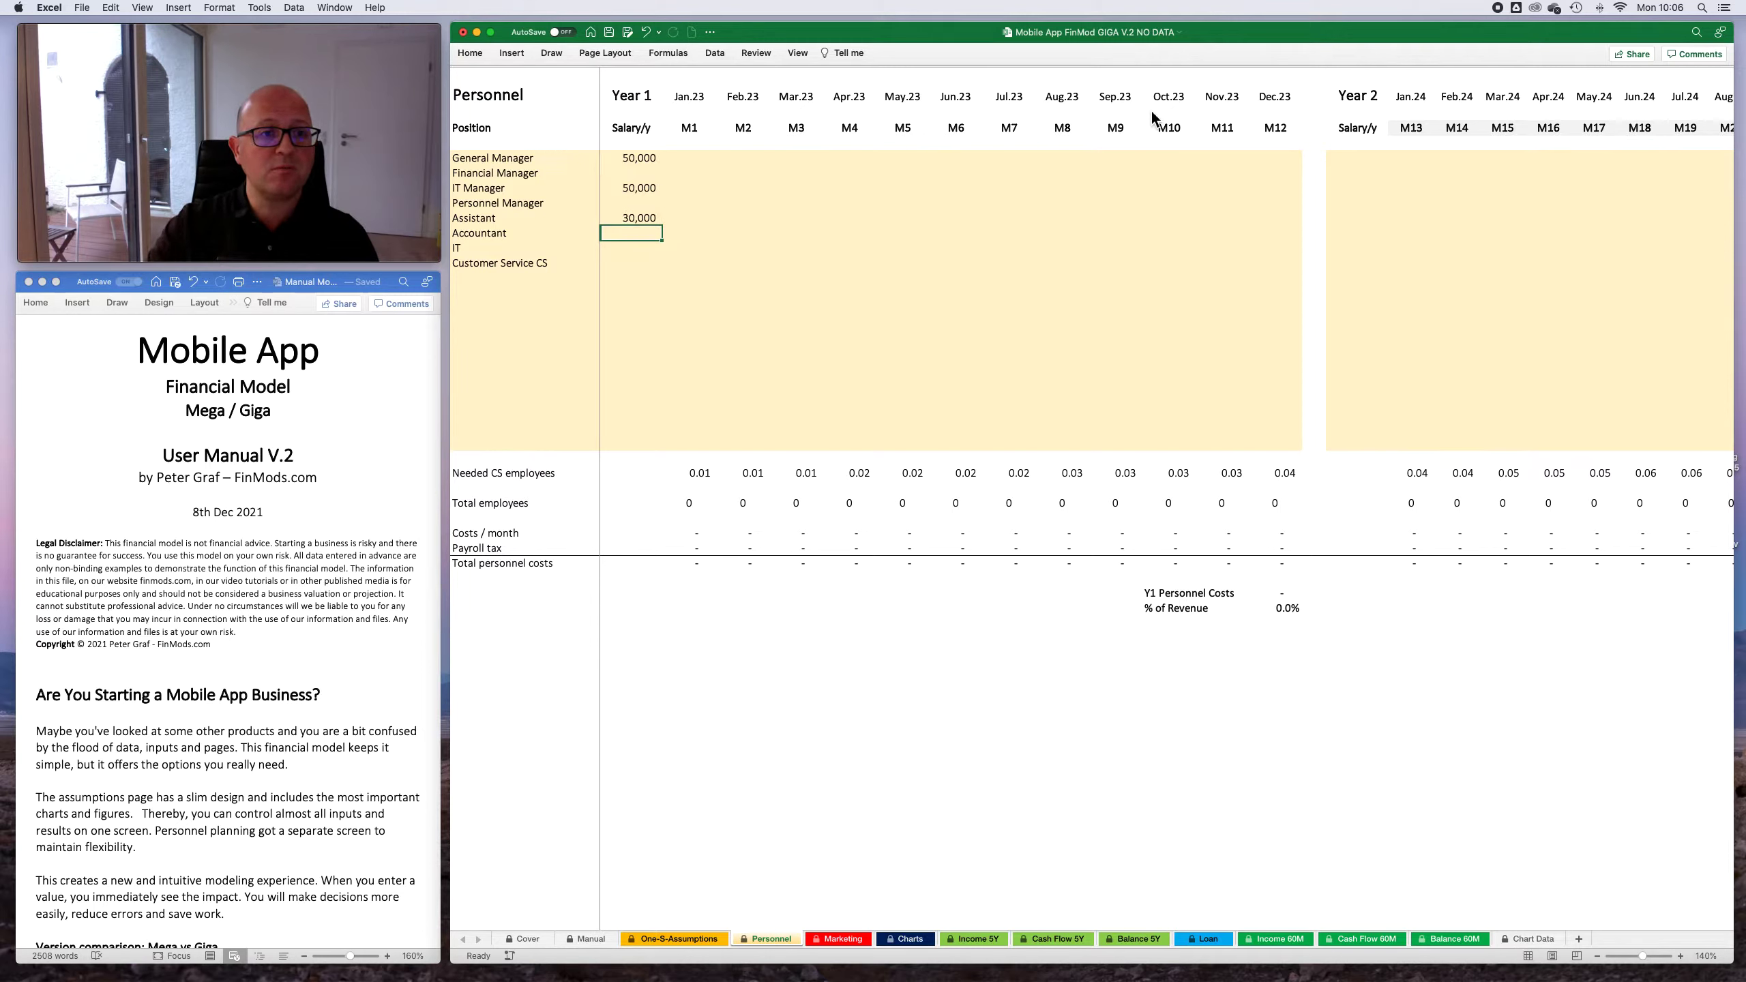
key(Down)
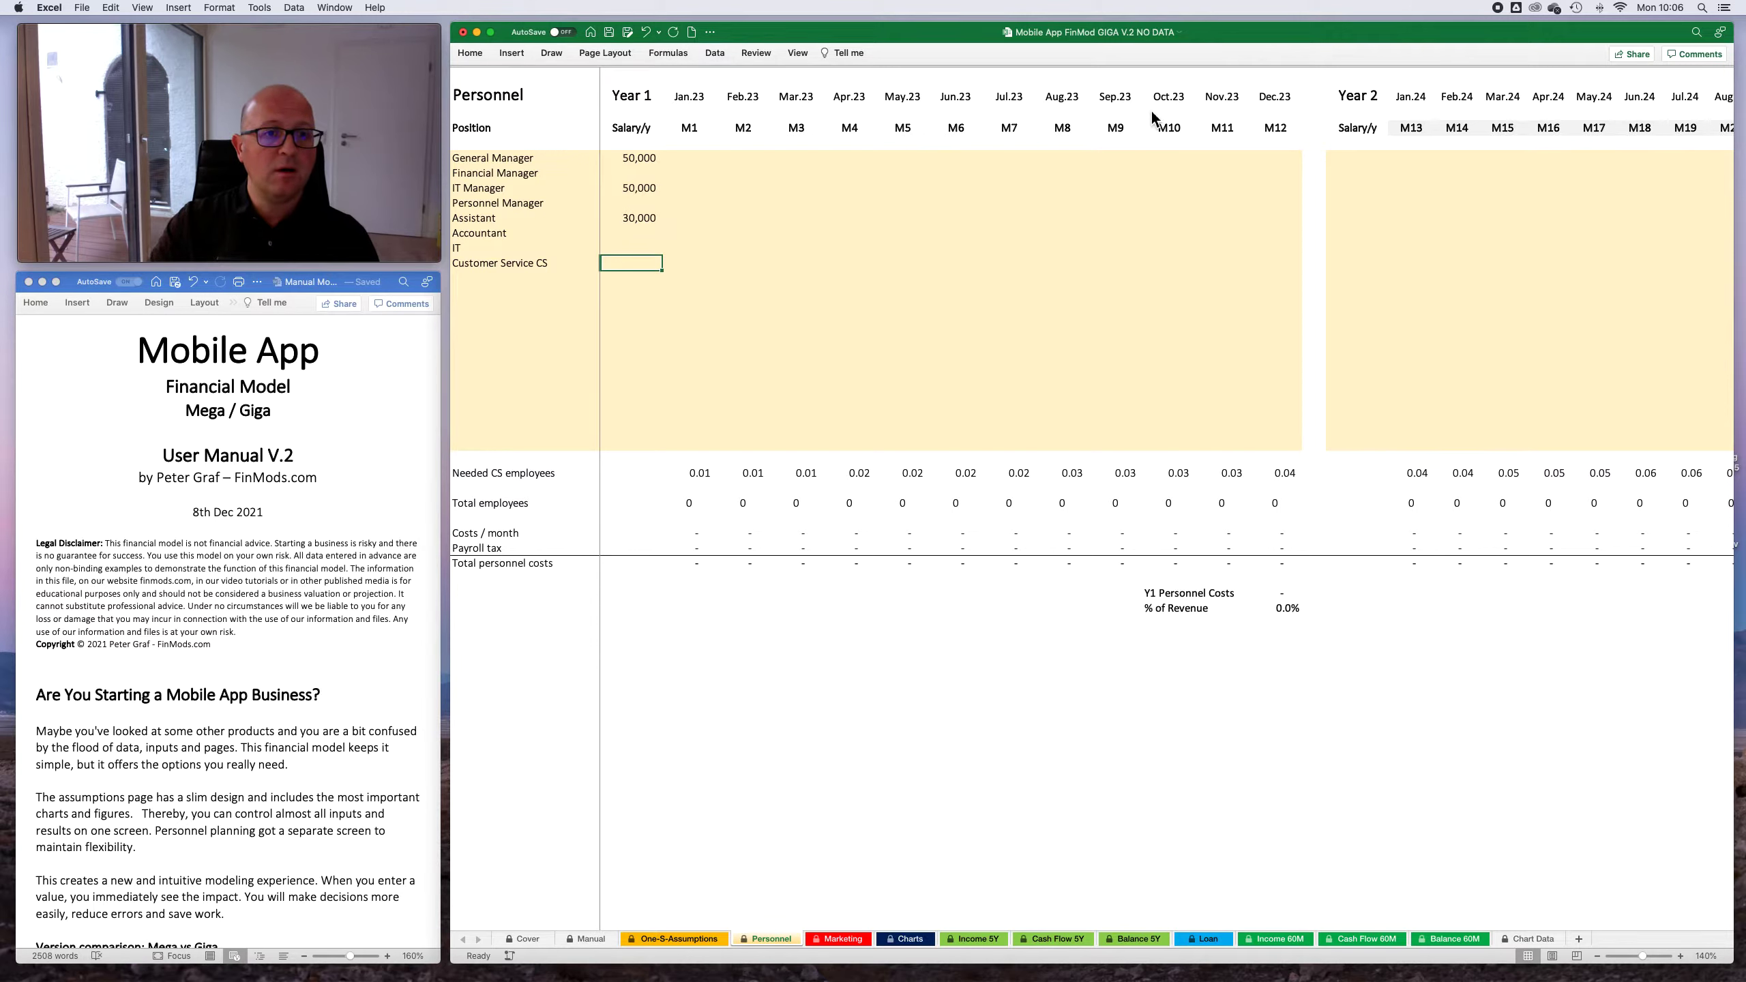
text(30000)
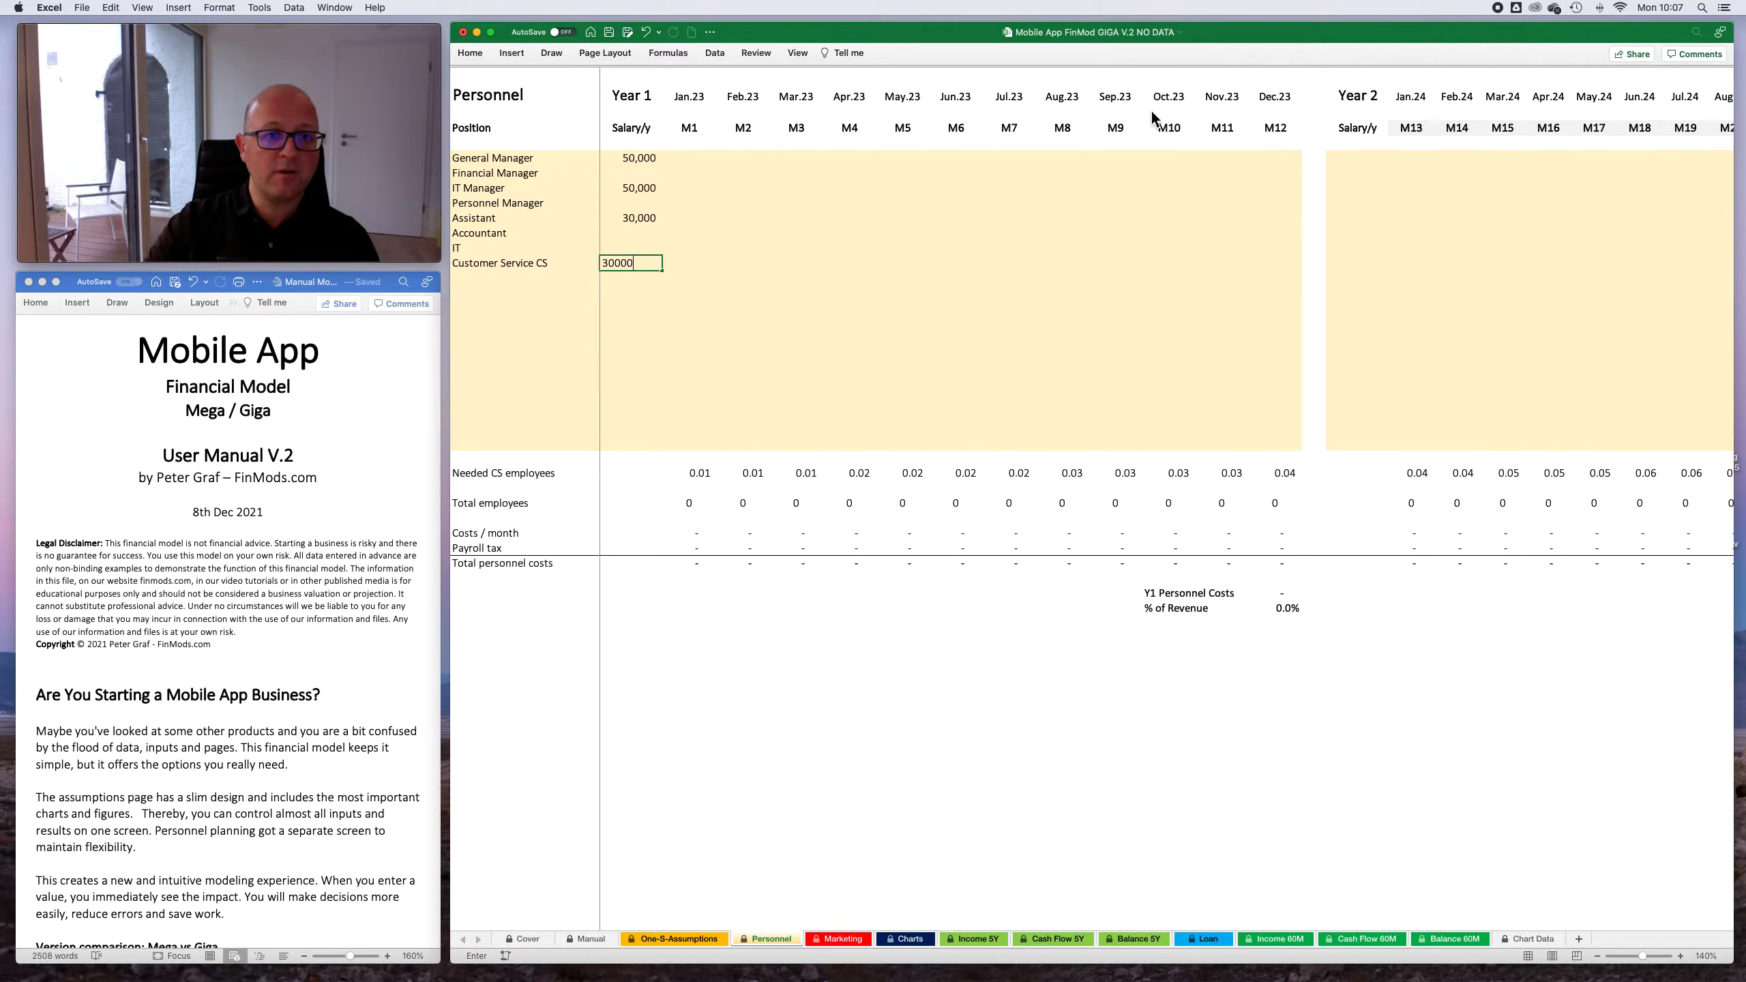
key(Return)
- Enter a headcount of 1 General Manager for every month from Jan.23 to Dec.23
key(Right)
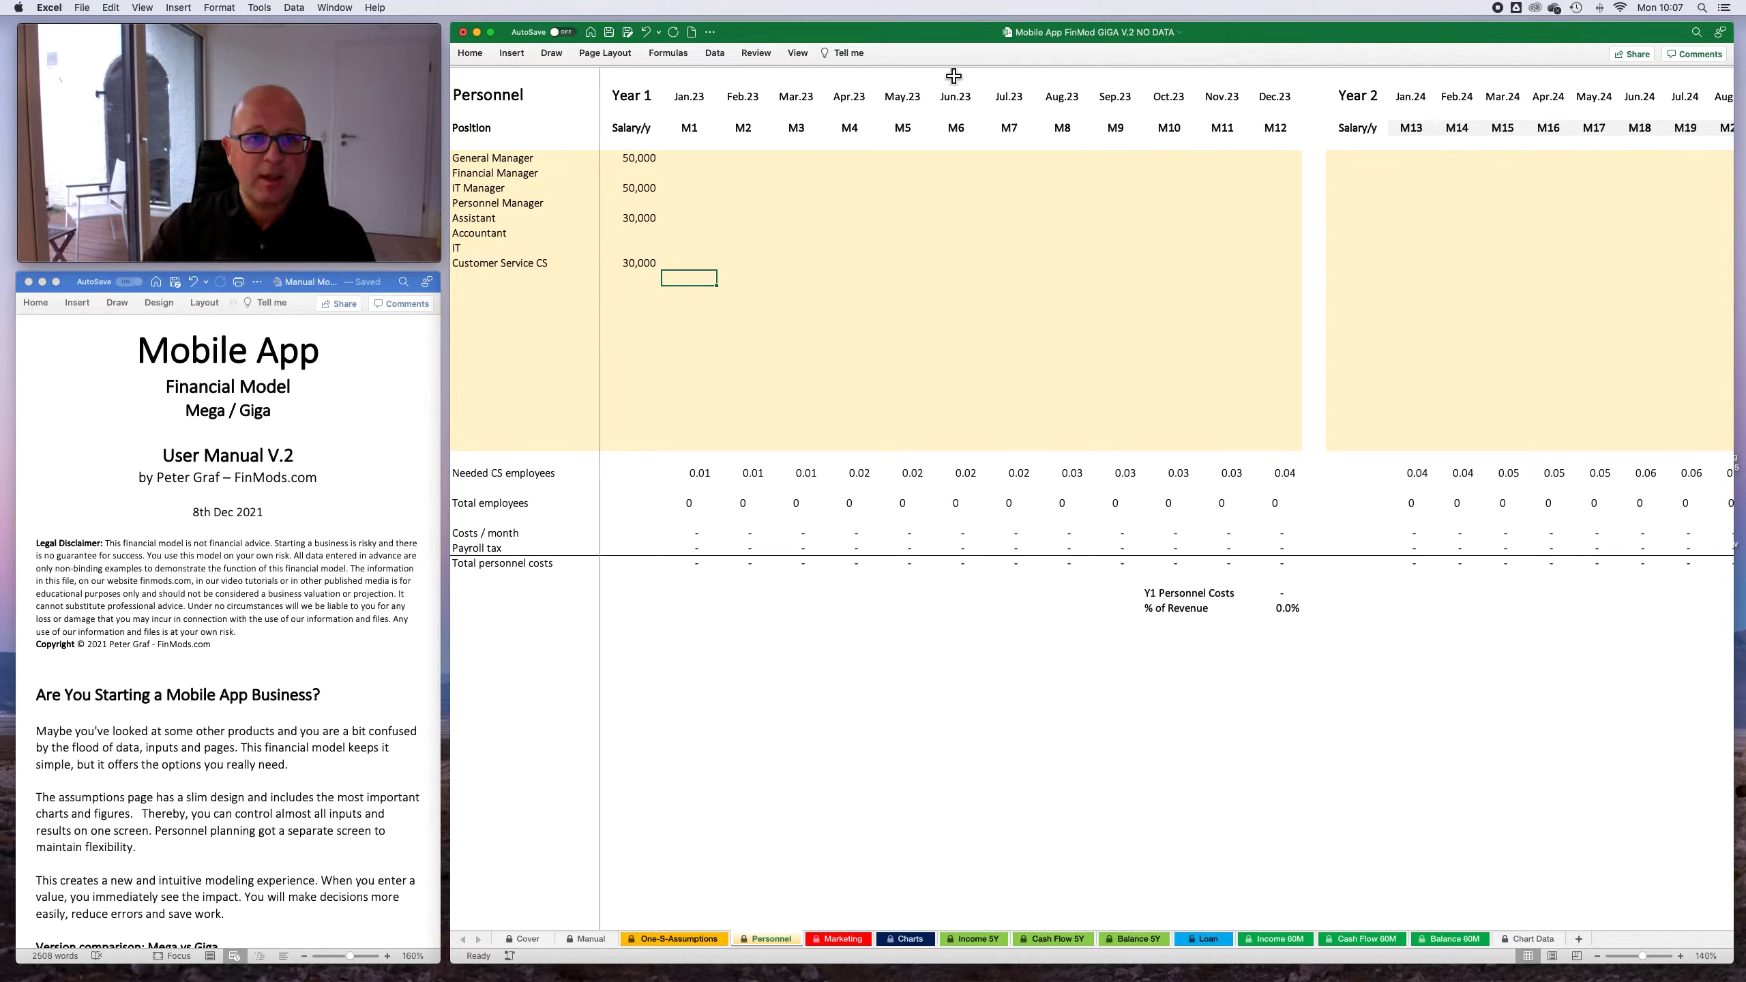
click(708, 161)
click(760, 163)
click(806, 165)
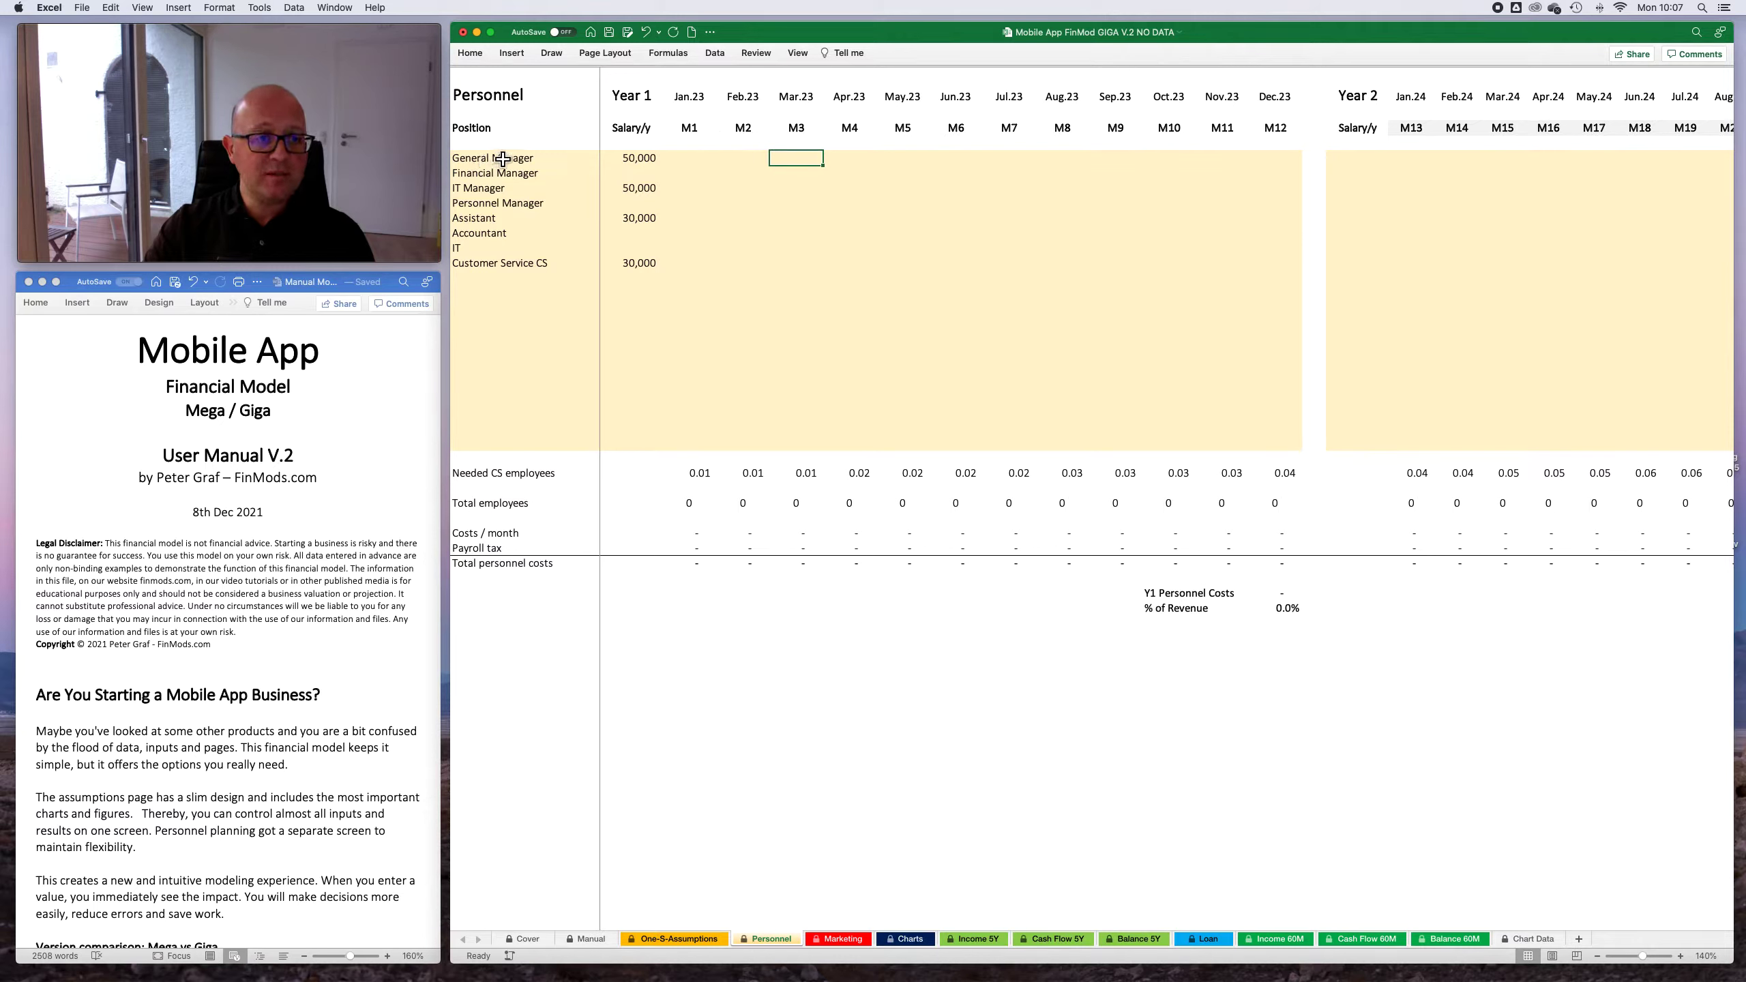
click(696, 161)
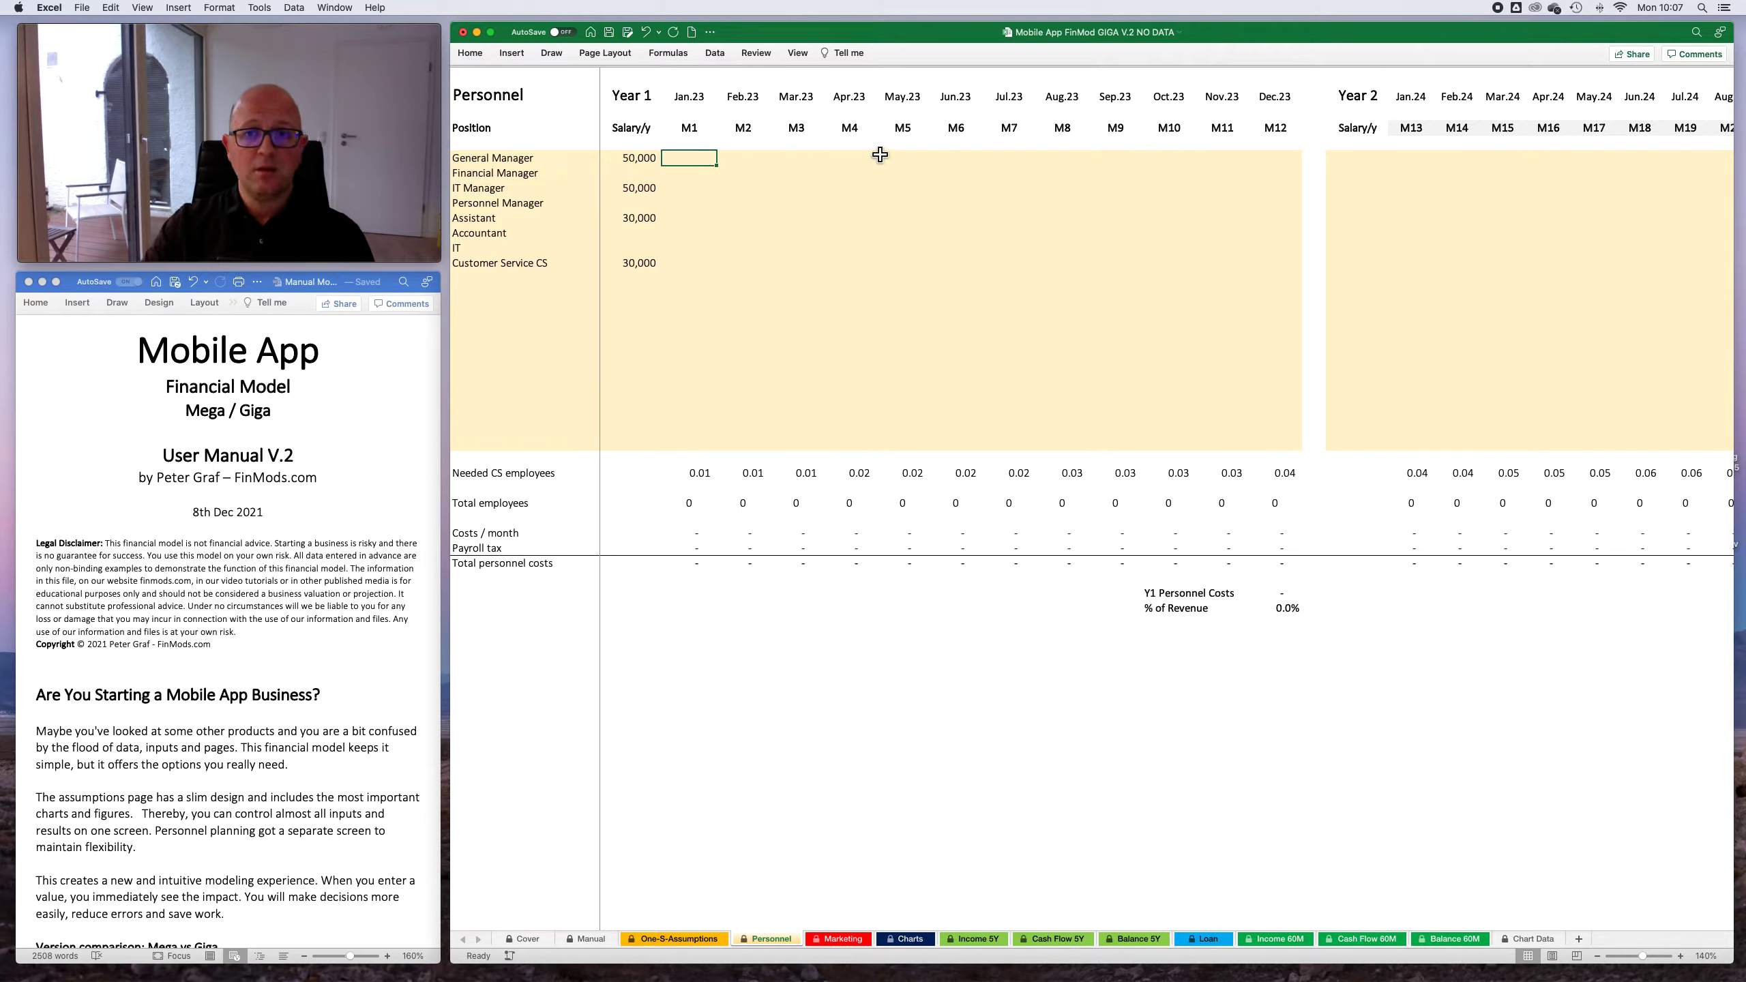
text(1)
key(Tab)
text(1	1	1	1	1	1	1	1	1	1	1)
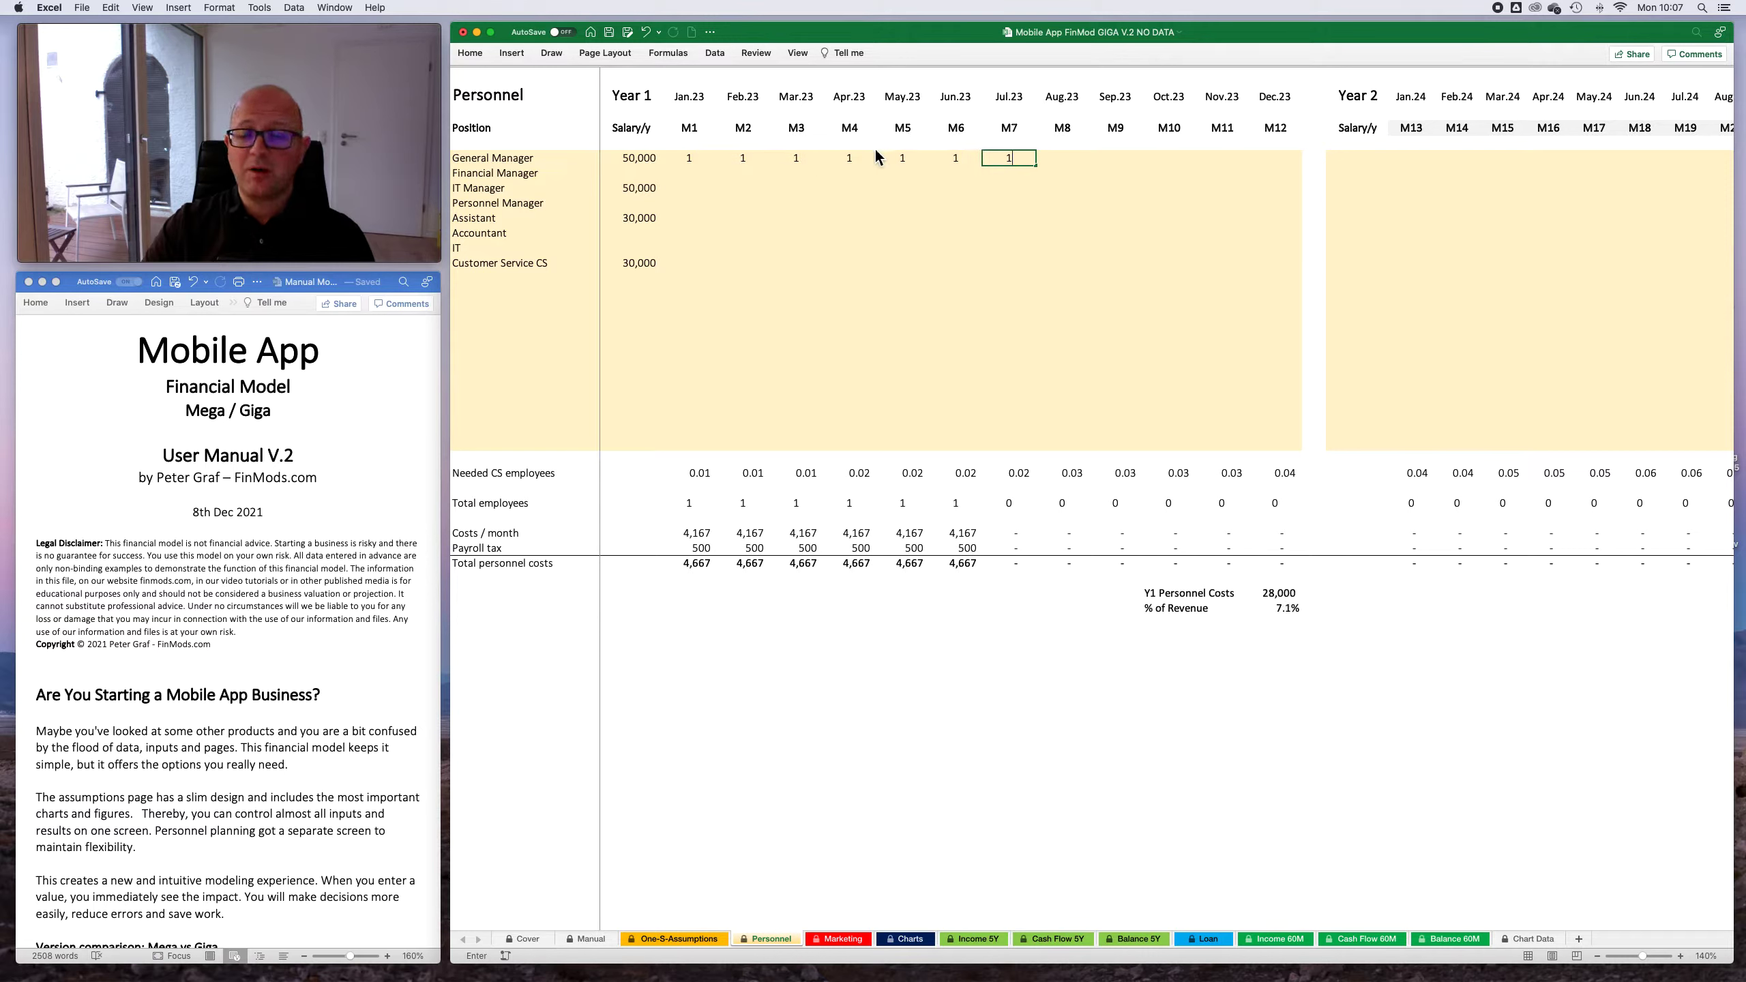
key(Return)
- Enter a headcount of 1 IT Manager for every Year 1 month, M1 through M12
key(Down)
key(Left)
key(Left)
key(Left)
key(Left)
key(Left)
key(Left)
key(Left)
key(Left)
key(Left)
key(Left)
key(Left)
key(1)
key(Right)
key(1)
key(Right)
key(1)
key(Right)
key(1)
key(Right)
key(1)
key(Right)
key(1)
key(Right)
key(1)
key(Right)
key(1)
key(Right)
key(1)
key(Right)
key(1)
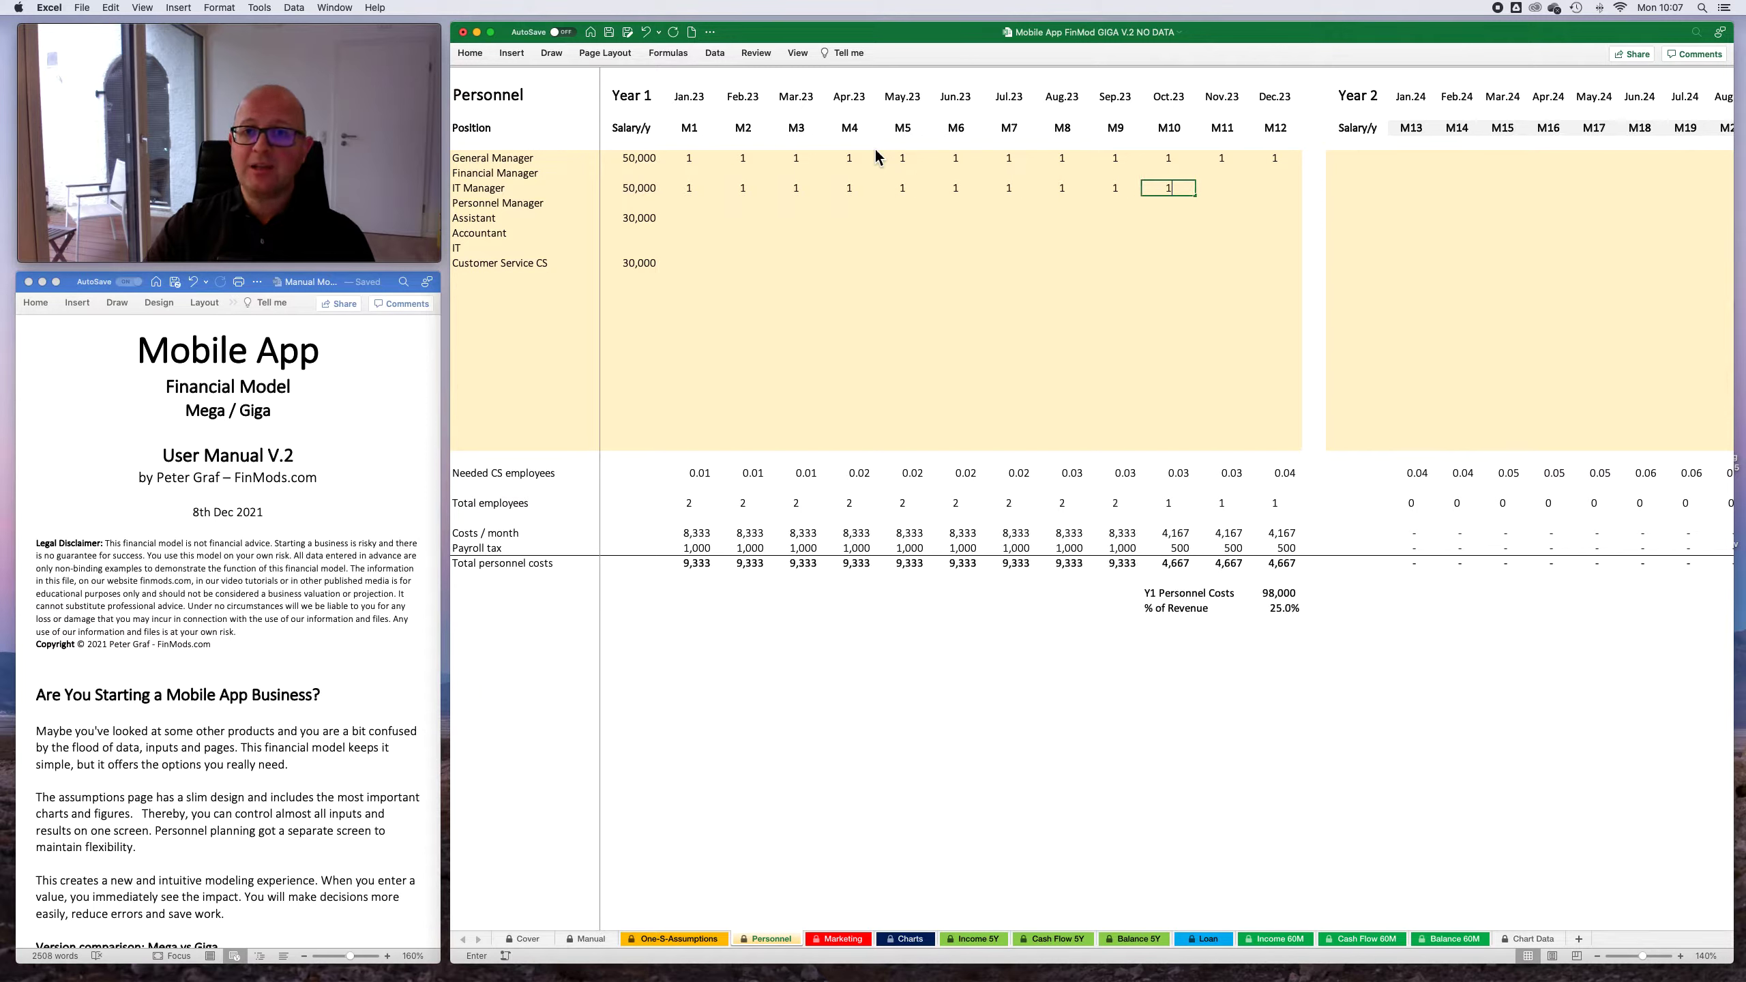
key(Right)
key(1)
key(Right)
key(1)
key(Return)
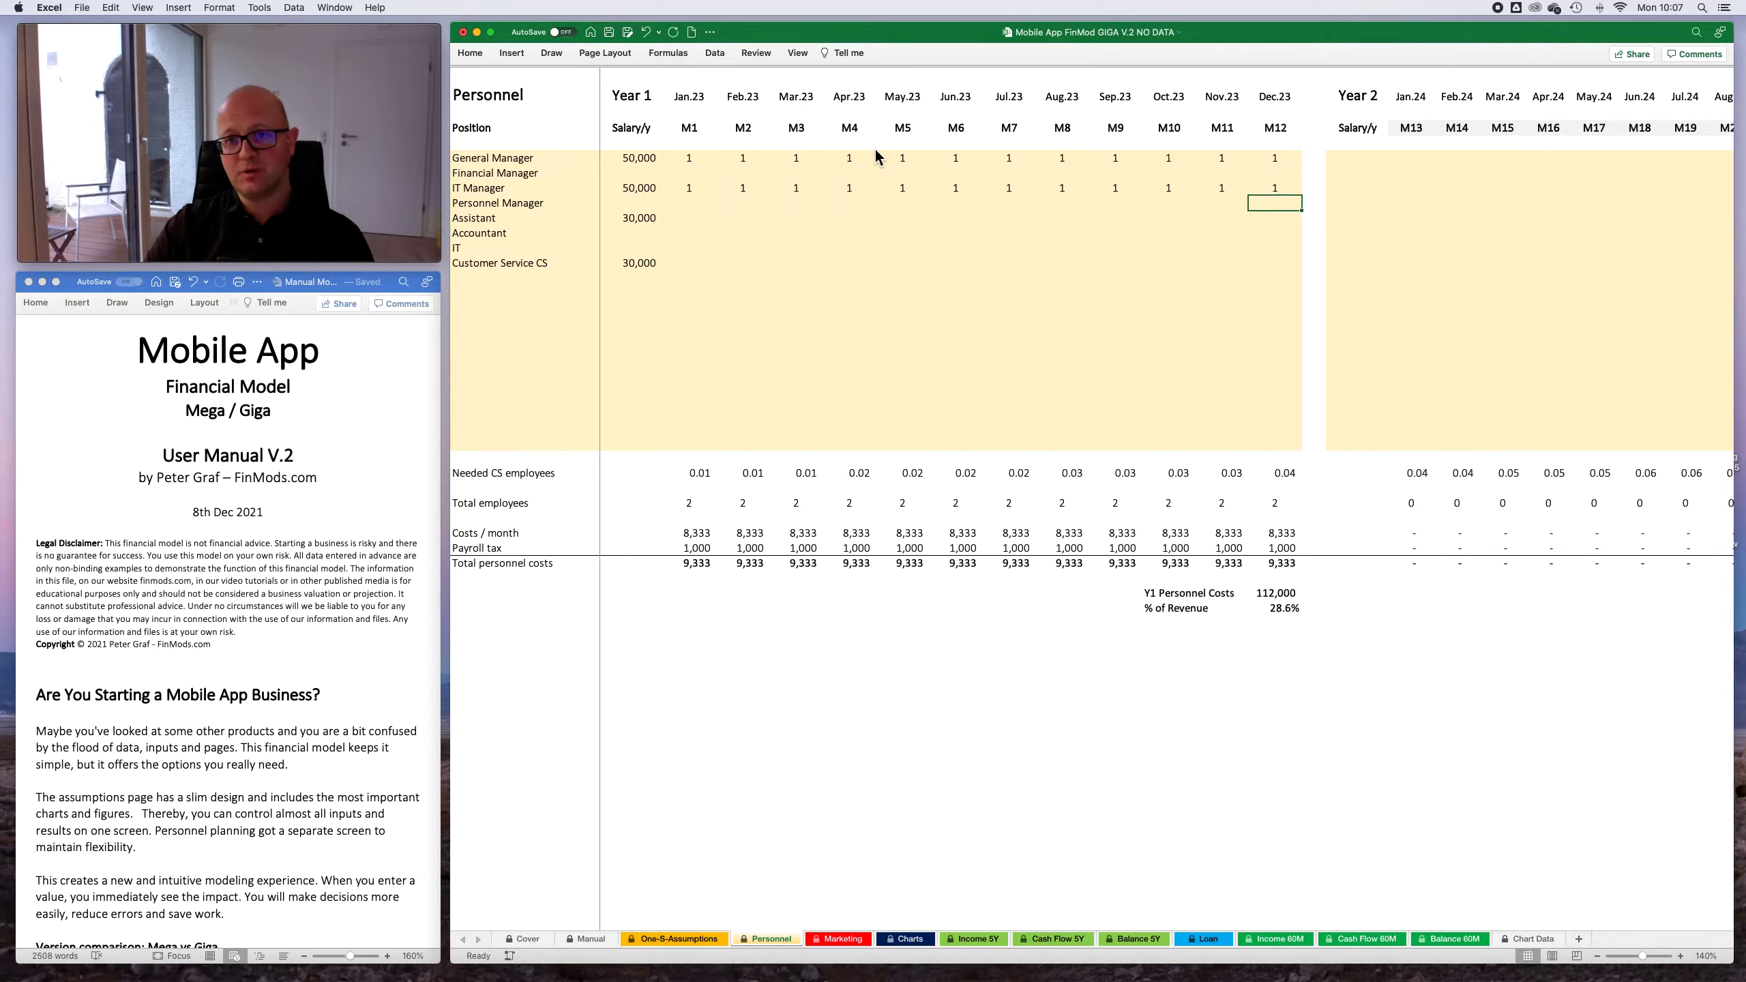
- Fill the Assistant row with a headcount of 1 for each month from Jan.23 to Dec.23
key(Left)
key(Left)
key(Left)
key(Left)
key(Left)
key(Left)
key(Left)
key(Left)
key(Left)
key(Left)
key(Left)
key(Left)
key(Right)
key(Down)
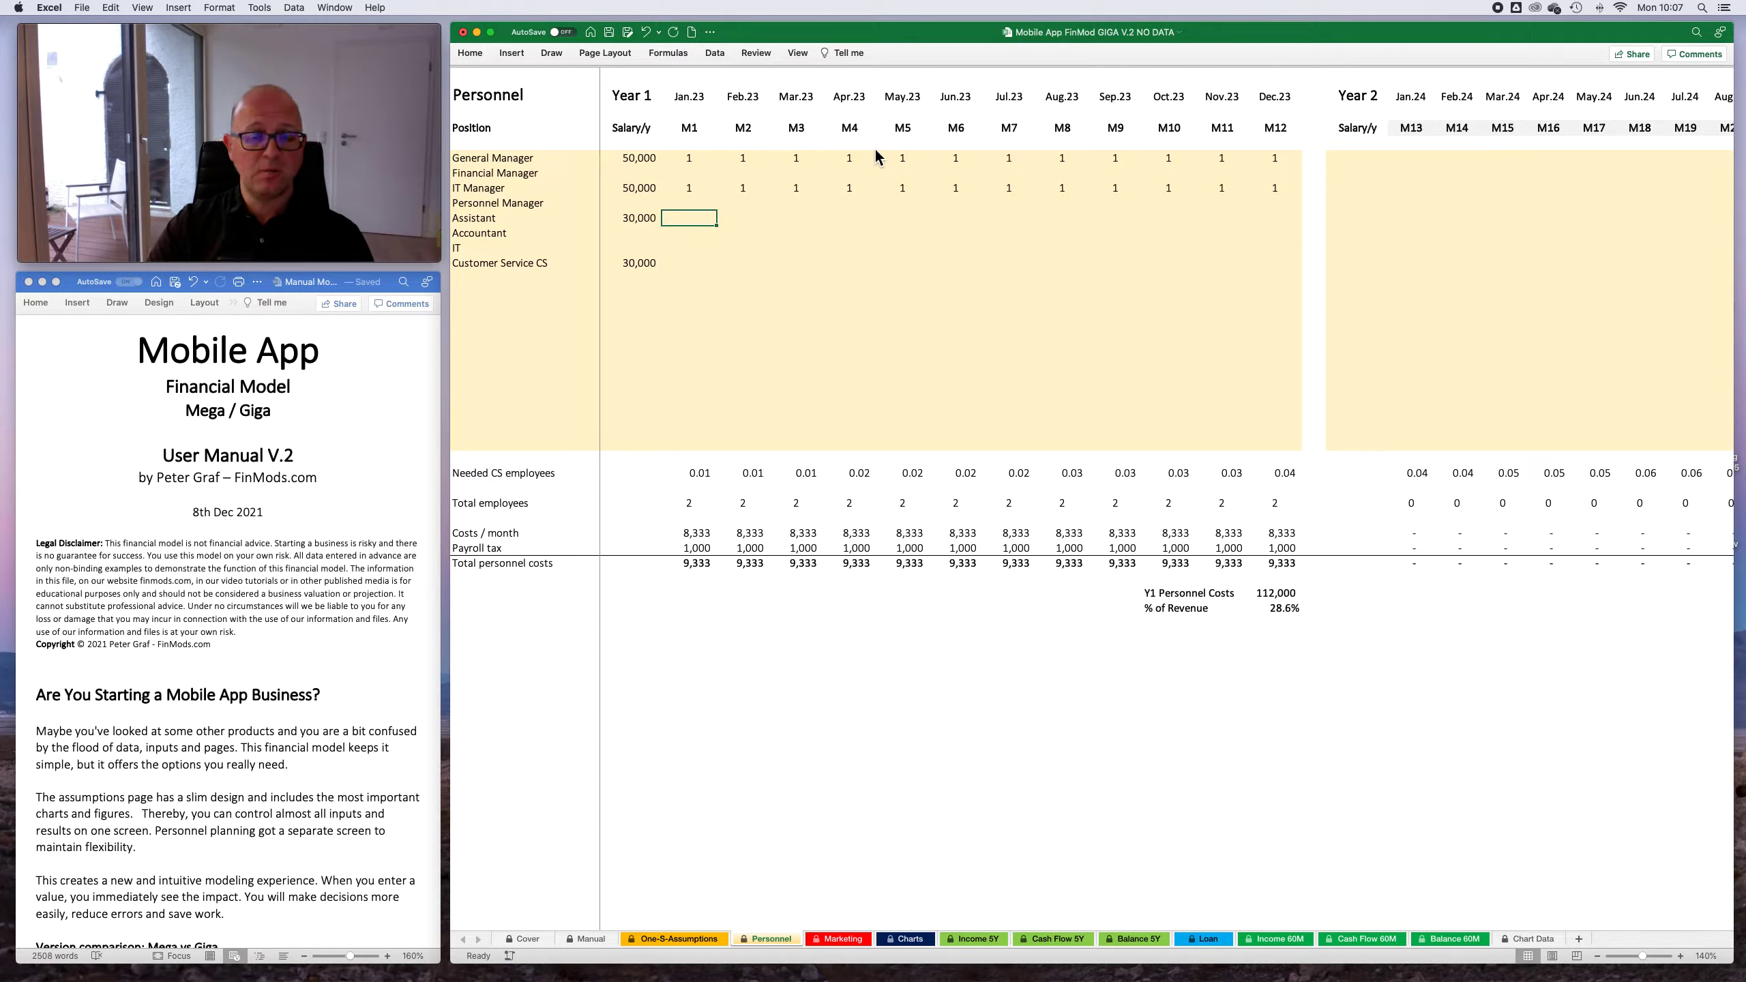
key(1)
key(Right)
key(1)
key(Right)
key(1)
key(Right)
key(1)
key(Right)
key(1)
key(Right)
key(1)
key(Right)
key(1)
key(Right)
text(1)
key(Right)
key(1)
key(Right)
text(1)
key(Right)
text(2)
key(Right)
text(2)
key(Left)
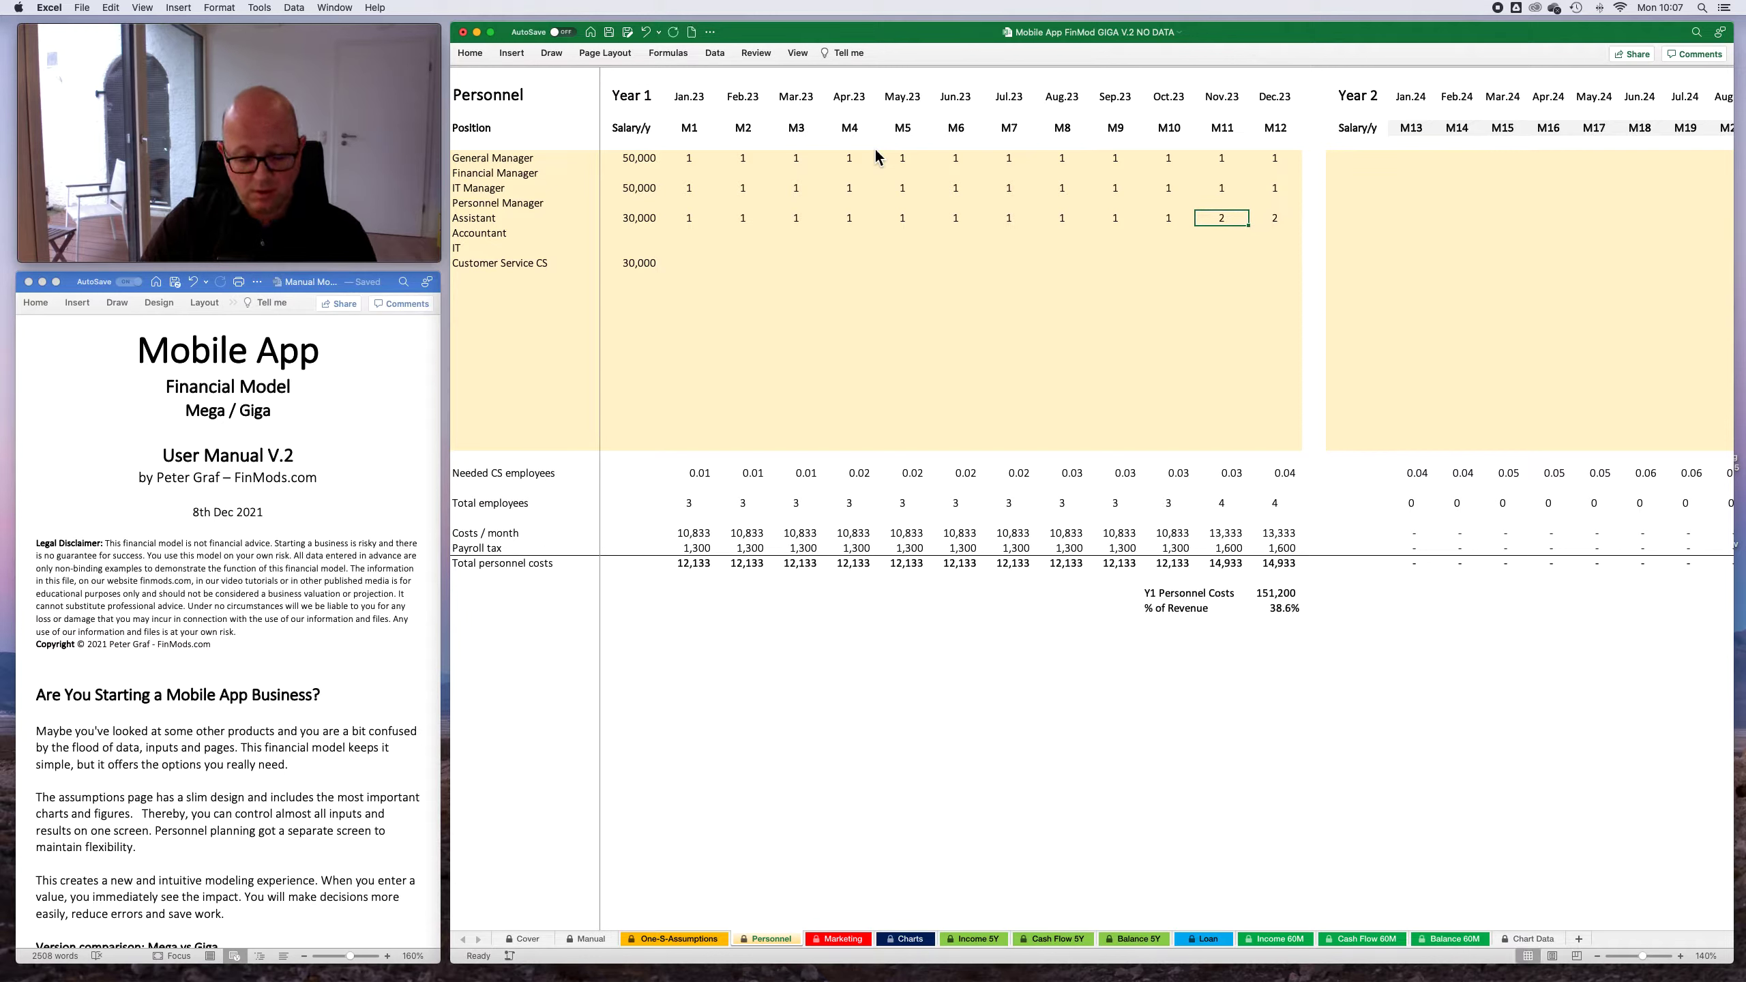
text(1)
key(Right)
text(1)
key(Return)
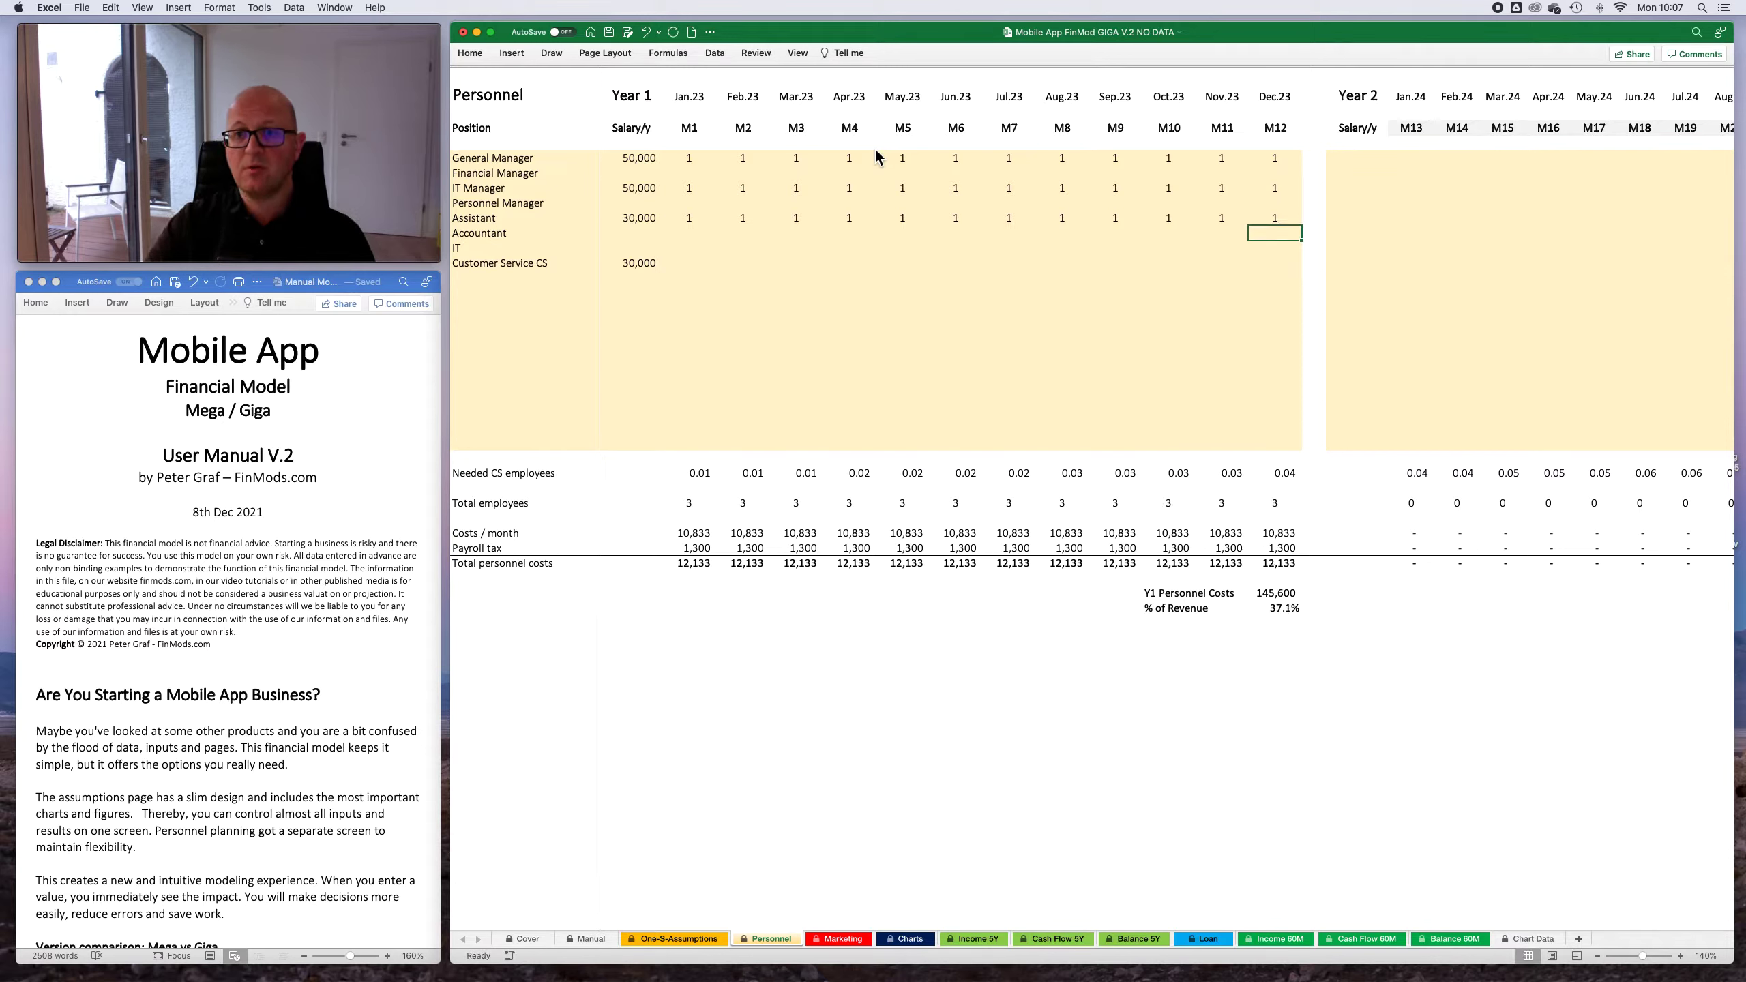
- Compare the needed CS employees on the Personnel sheet with the Customer Service assumptions on the One-S-Assumptions sheet
key(Left)
key(Left)
key(Left)
key(Left)
key(Left)
key(Left)
key(Left)
key(Left)
key(Left)
key(Left)
key(Left)
key(Down)
key(Down)
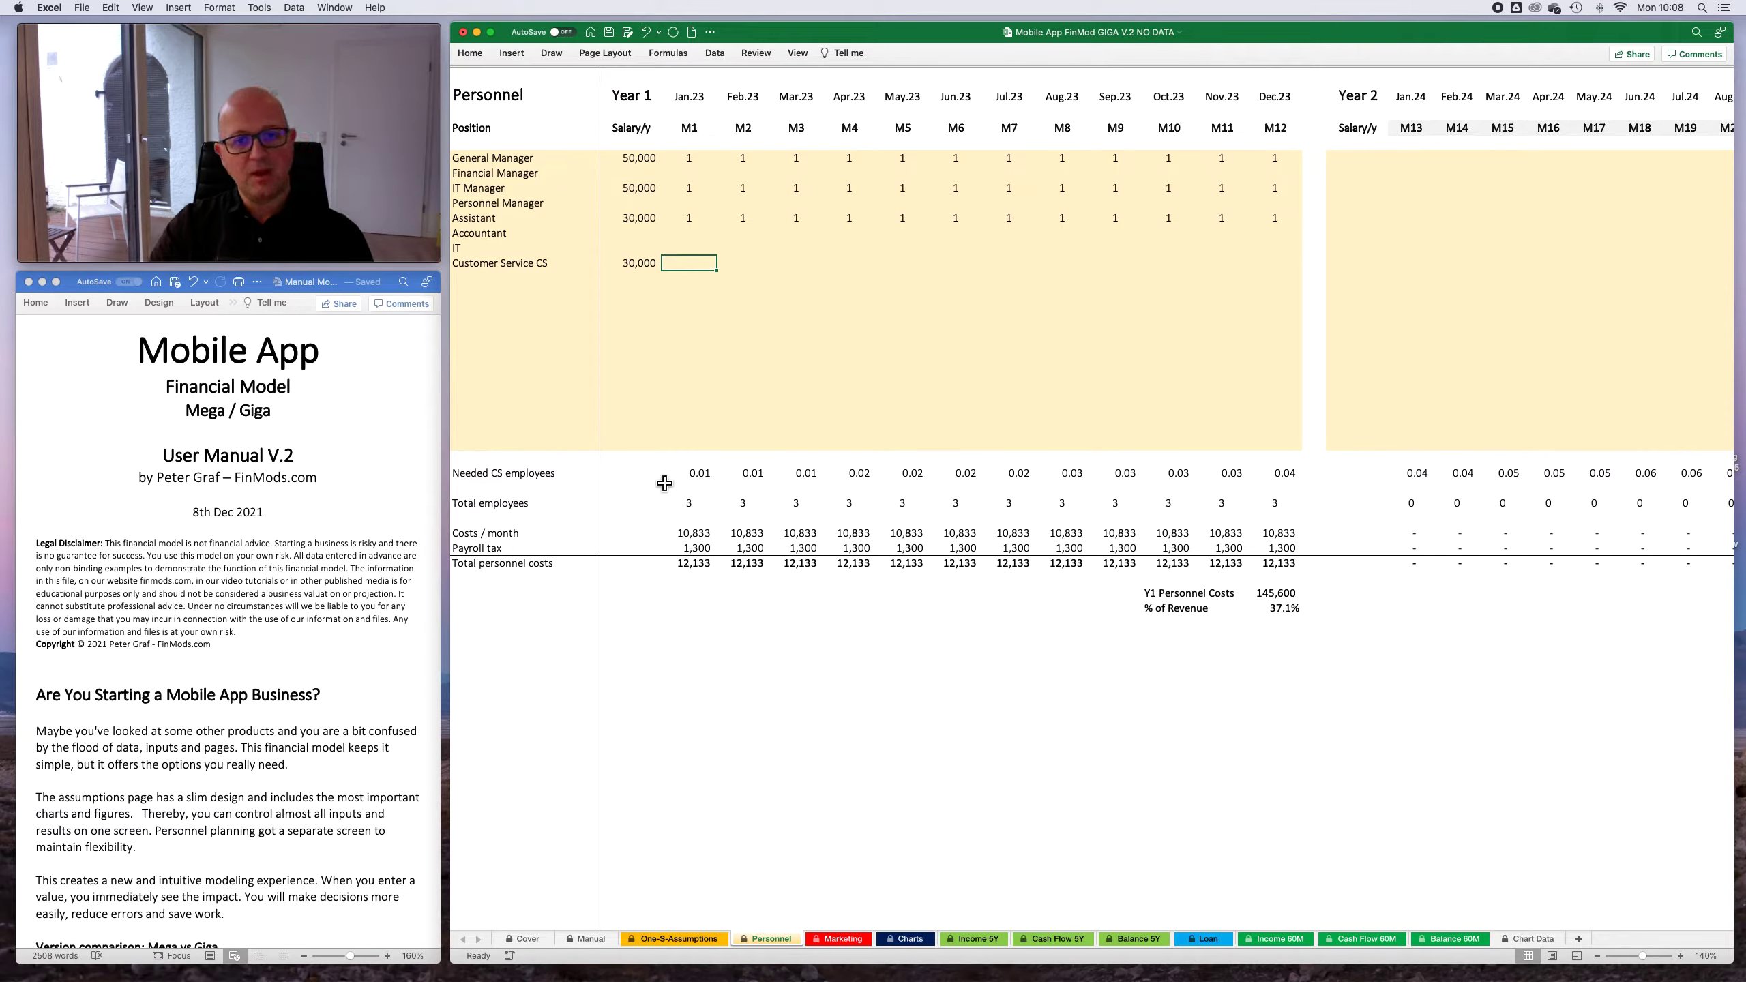
click(704, 939)
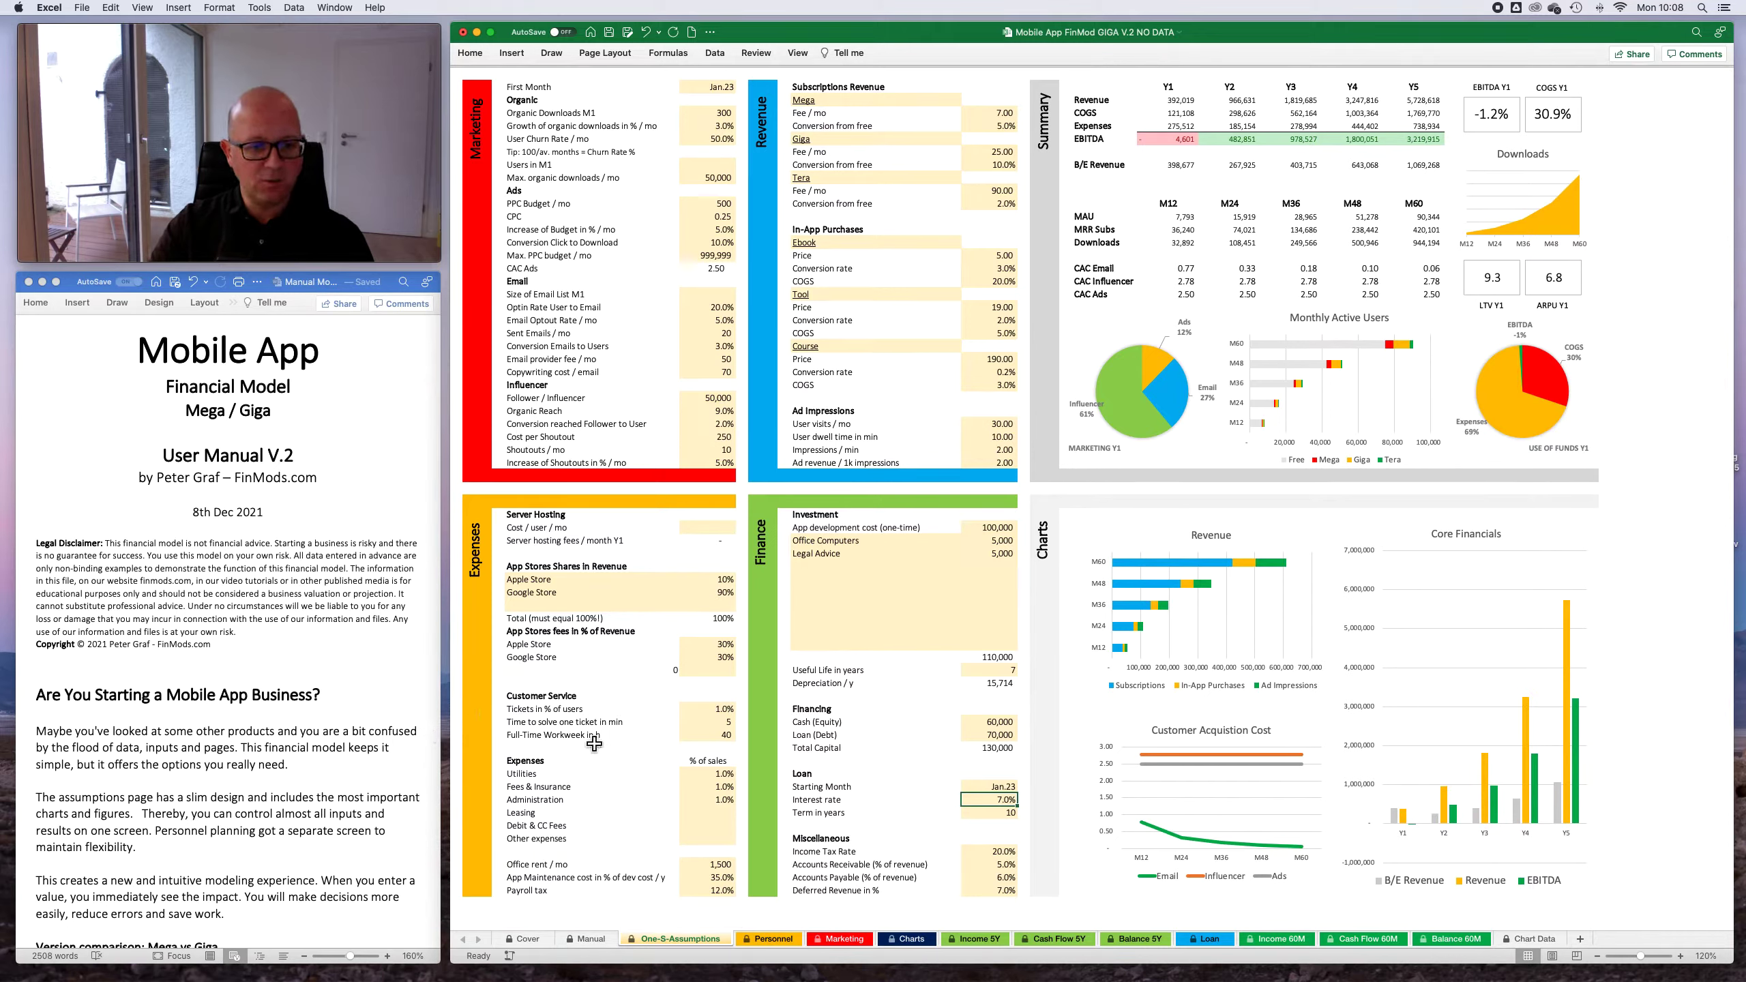
click(771, 939)
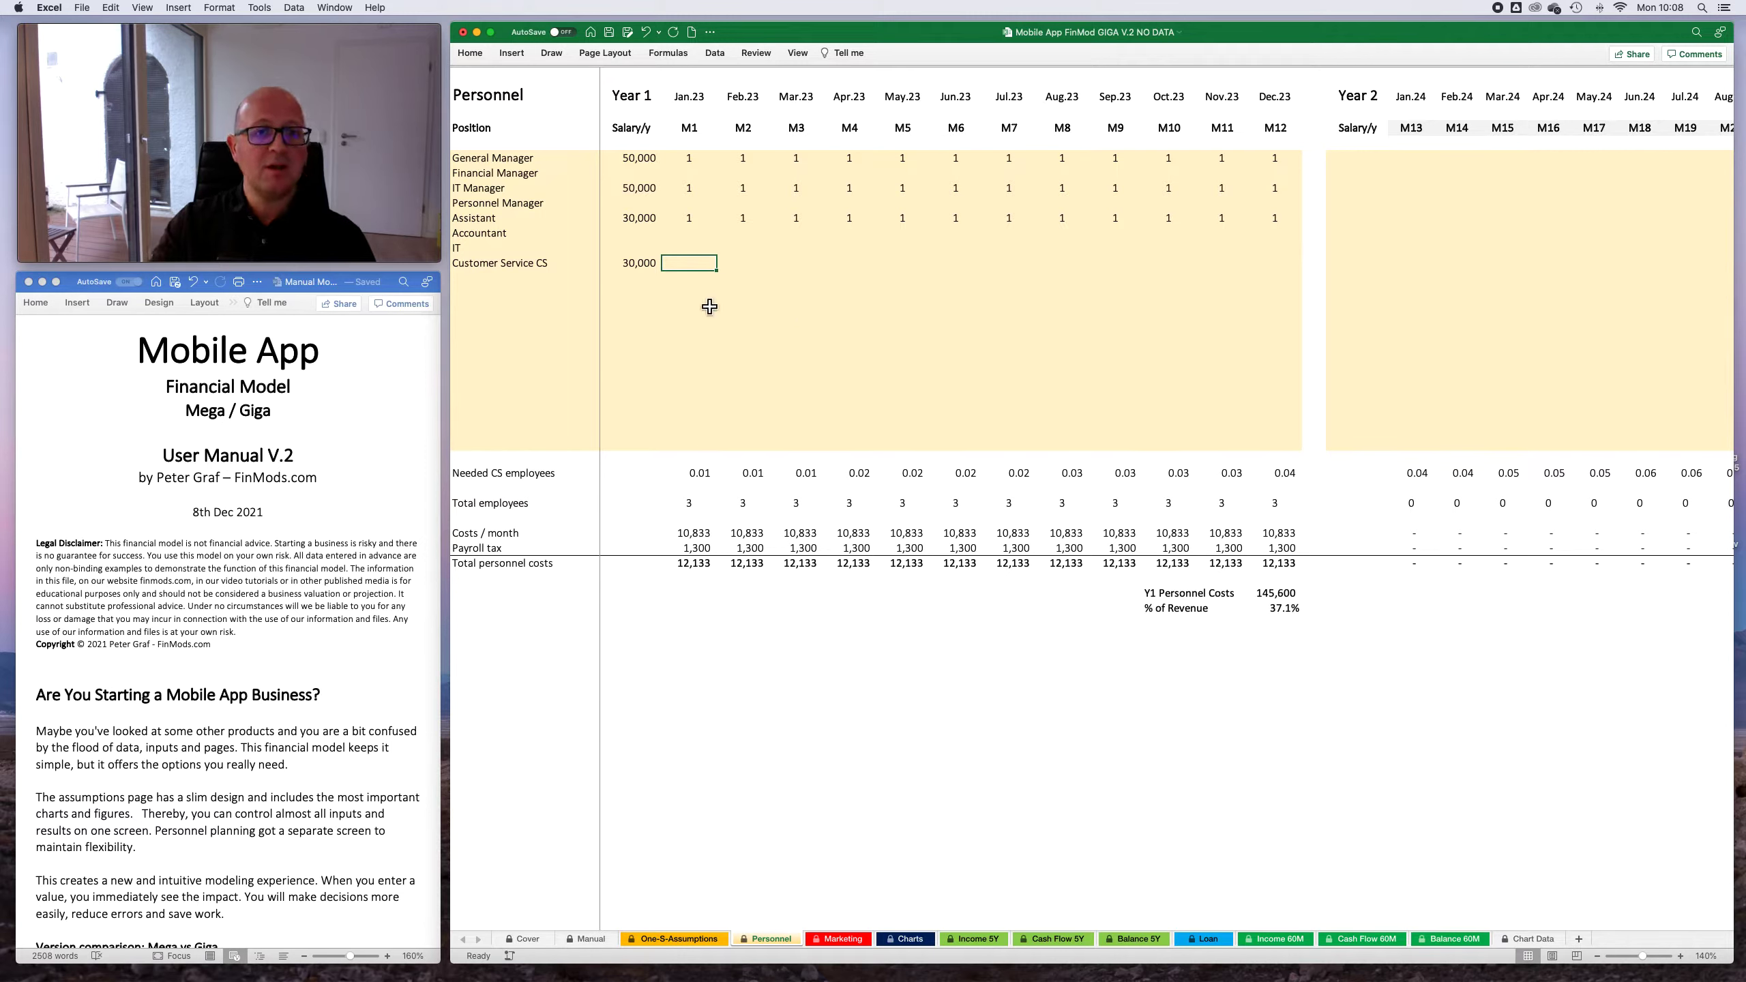
click(700, 224)
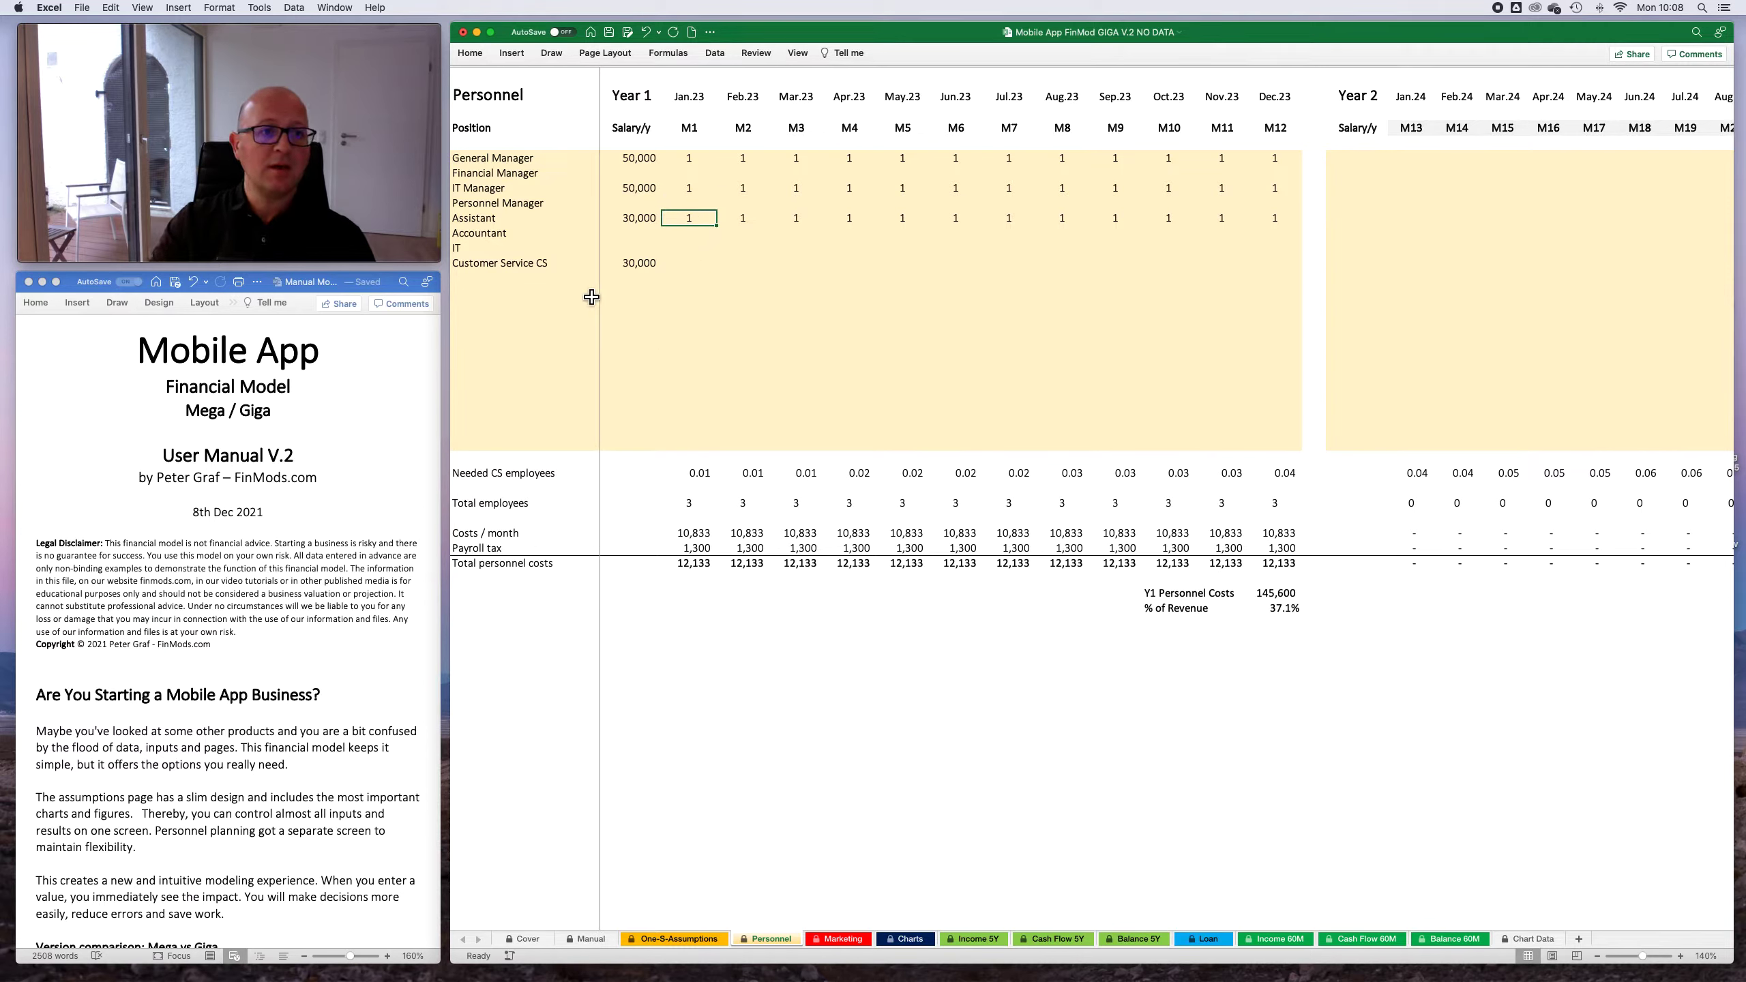
click(684, 264)
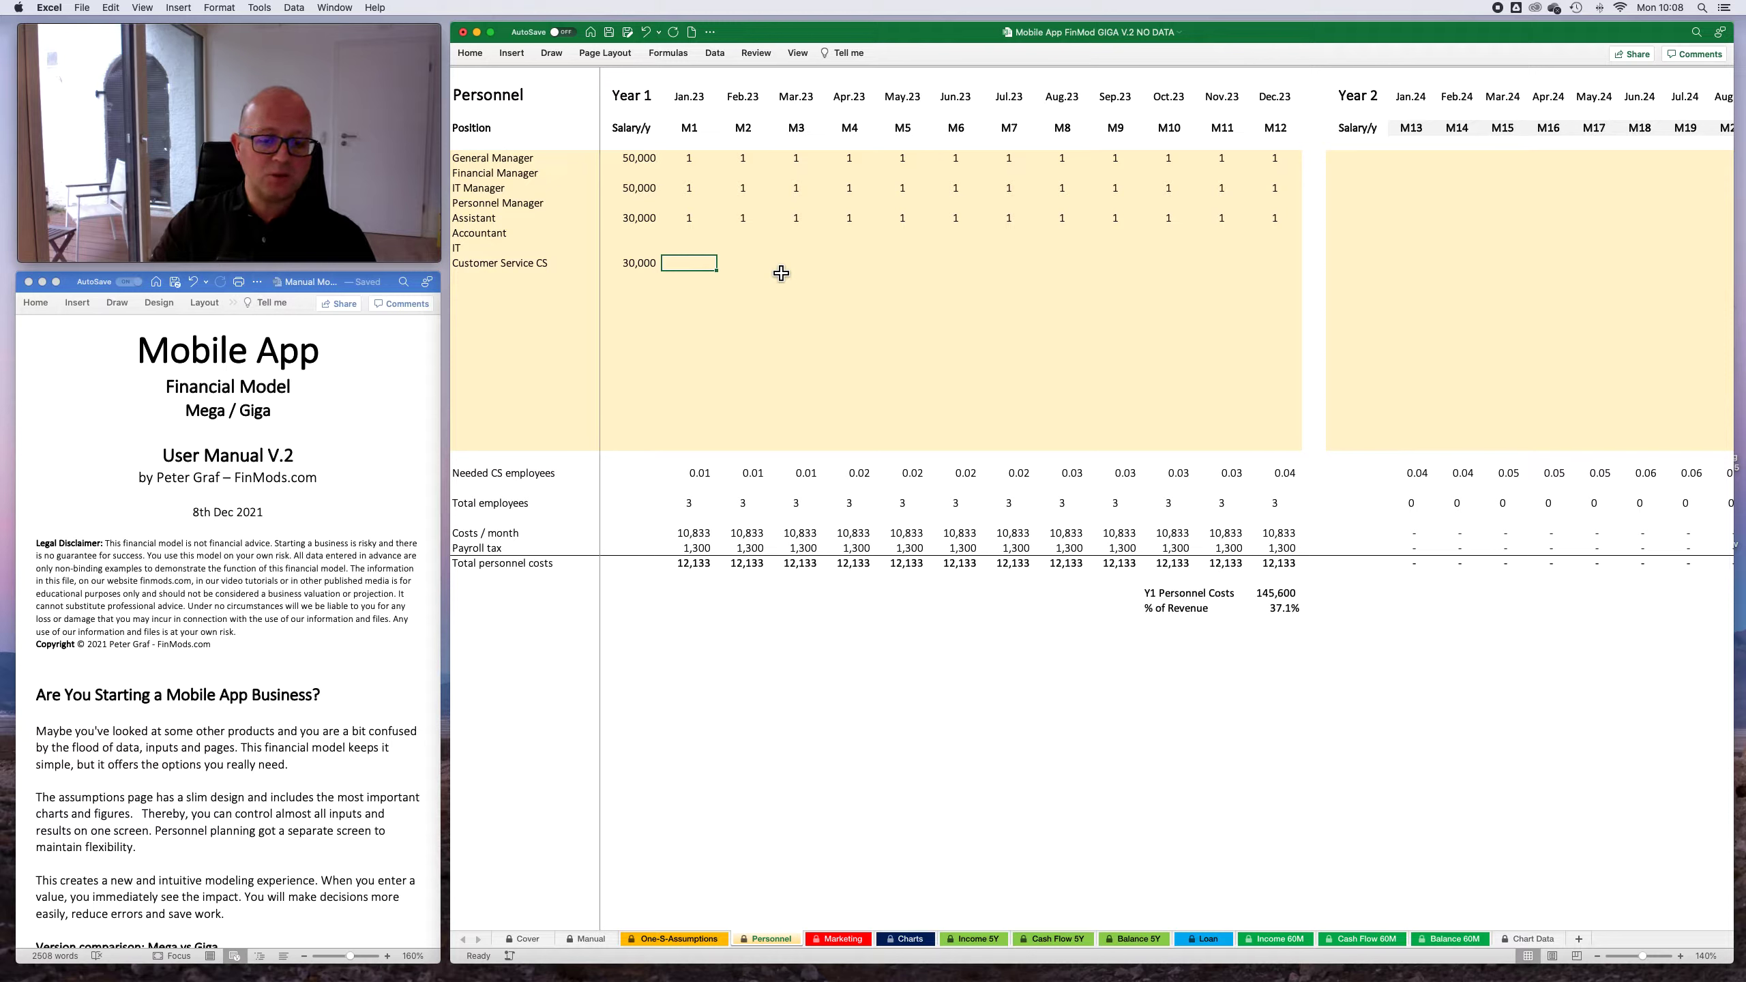
- In the Customer Service assumptions on One-S-Assumptions, set Tickets in % of users to 20% and the time to solve one ticket to 15 min
click(674, 938)
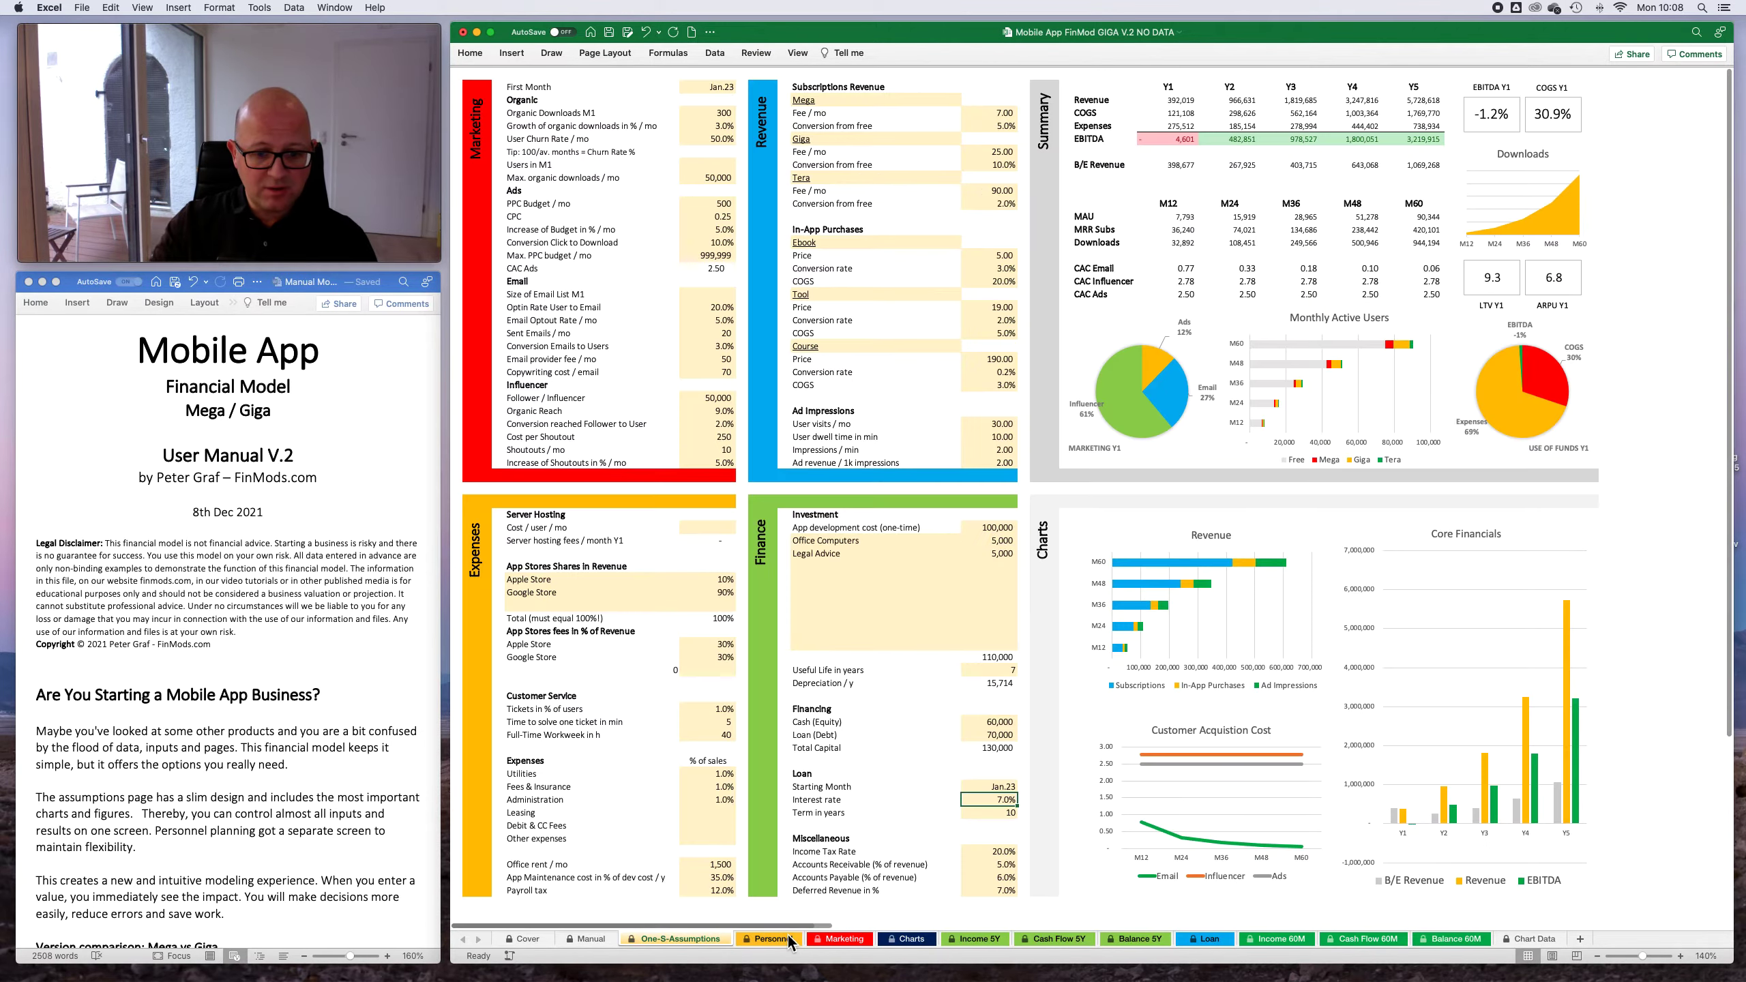
click(709, 710)
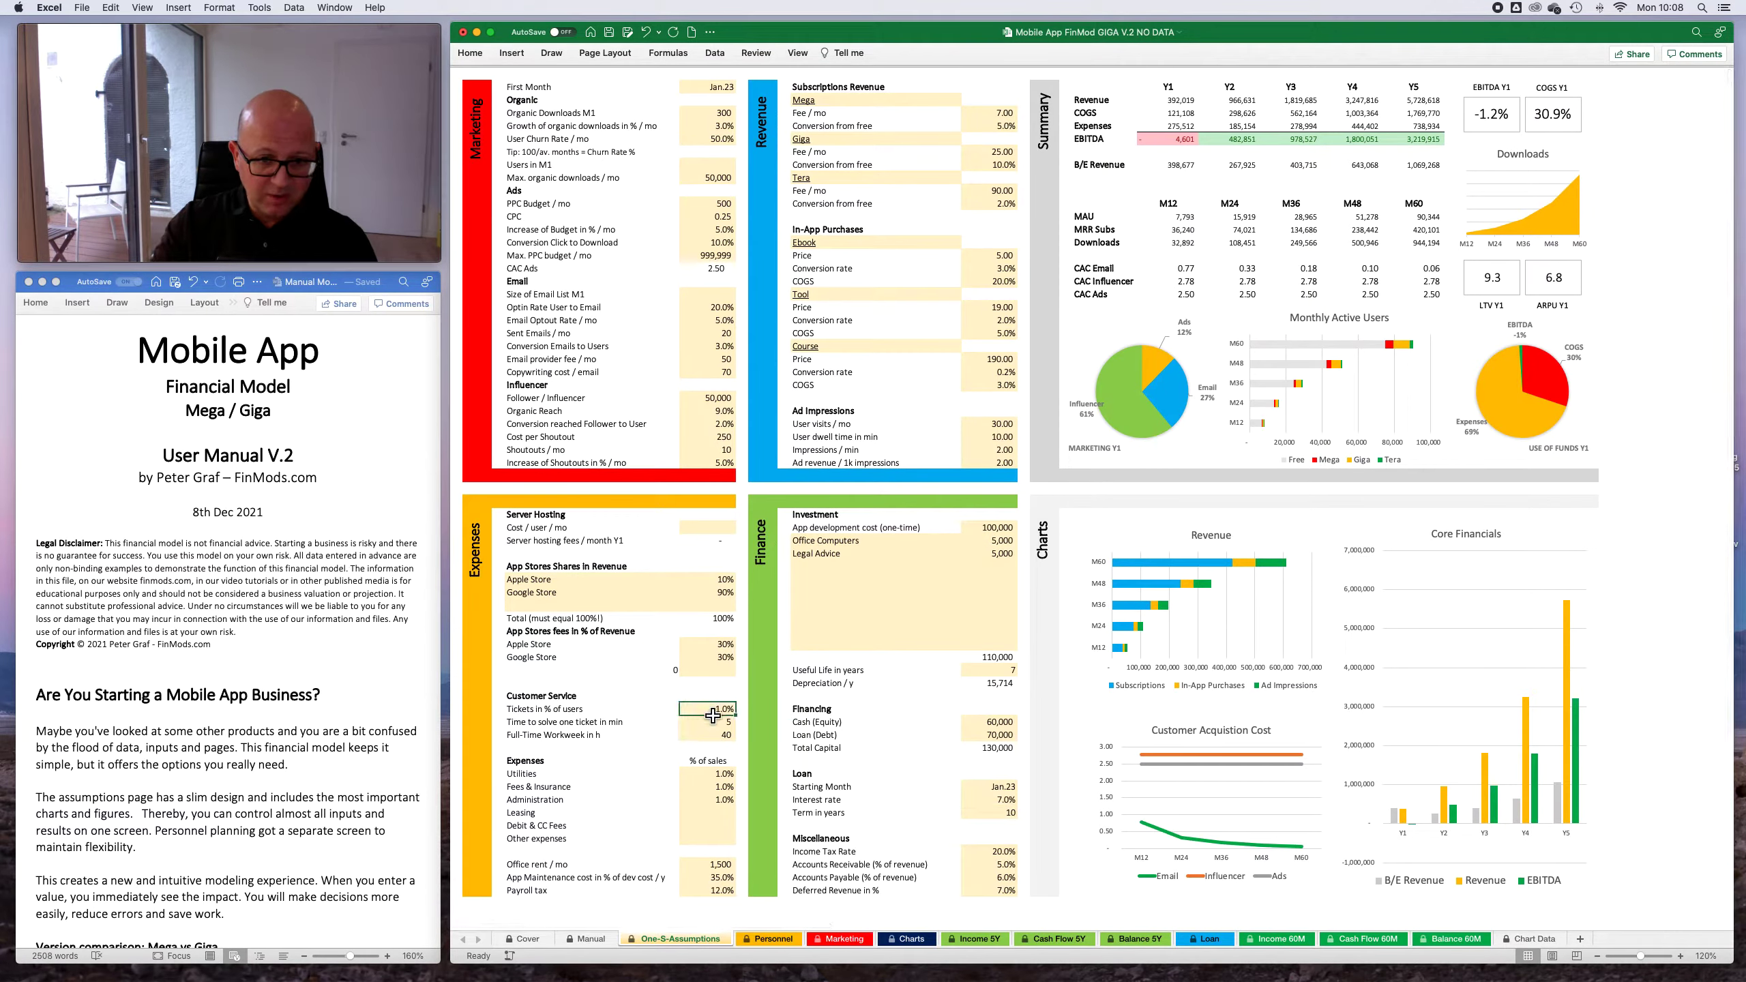
text(5)
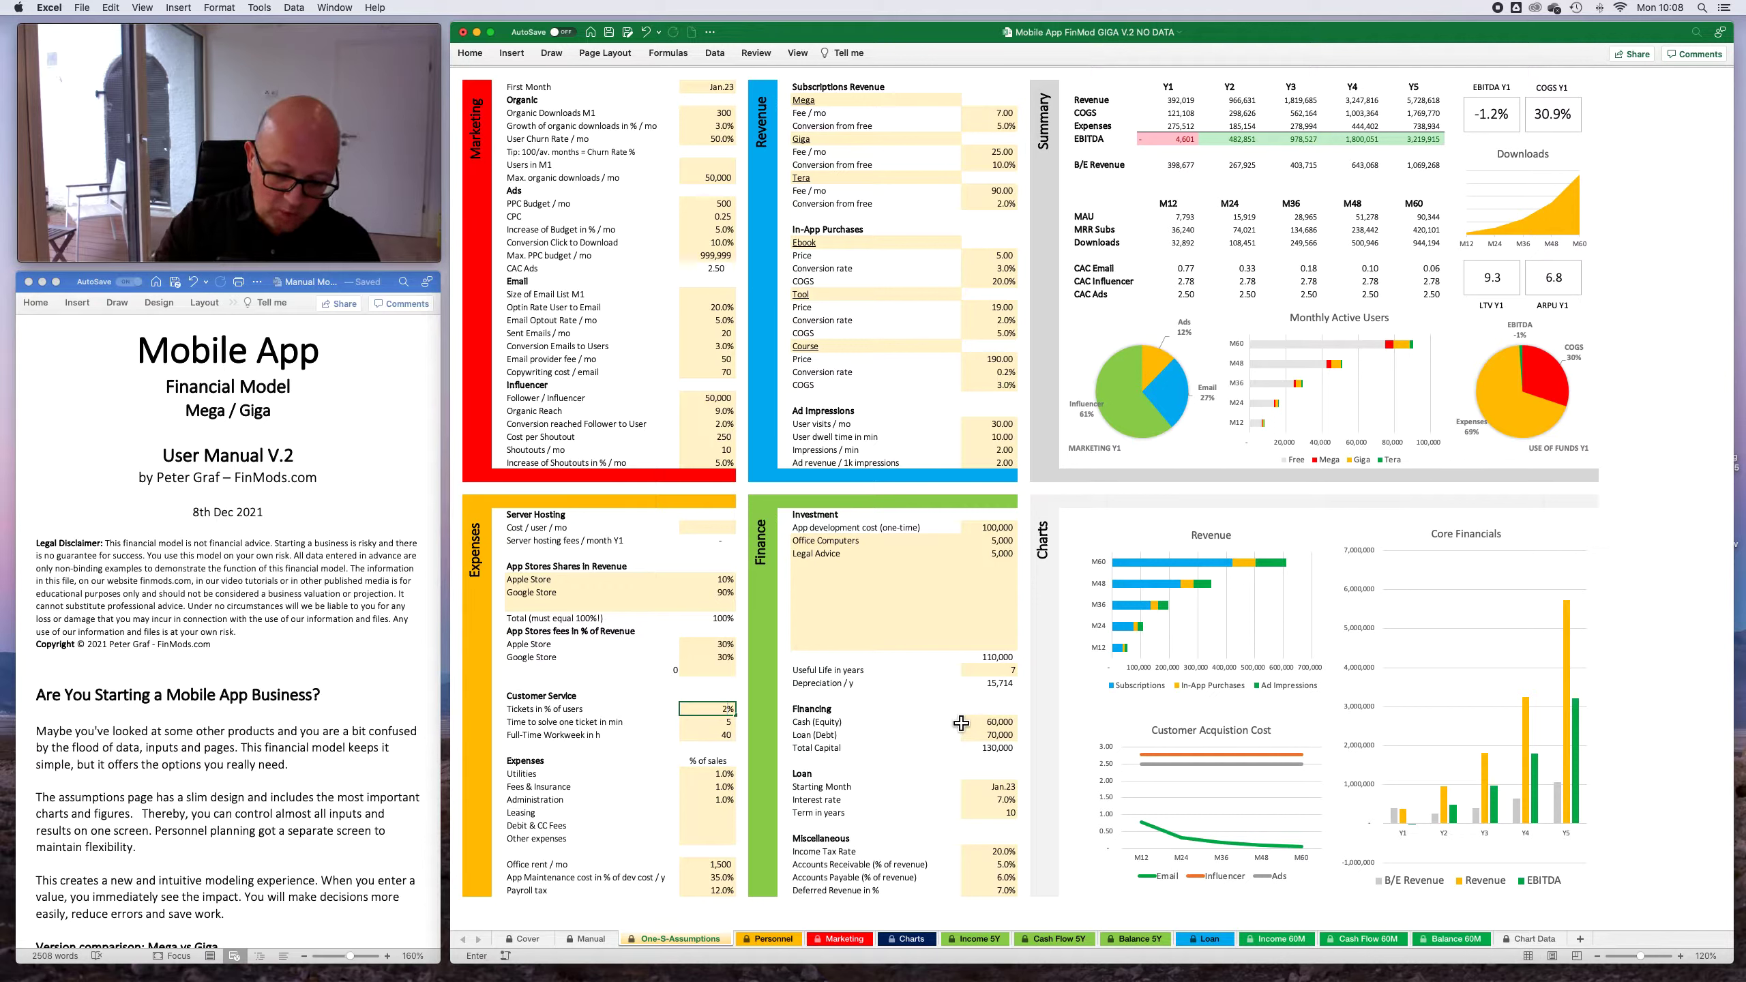
key(Return)
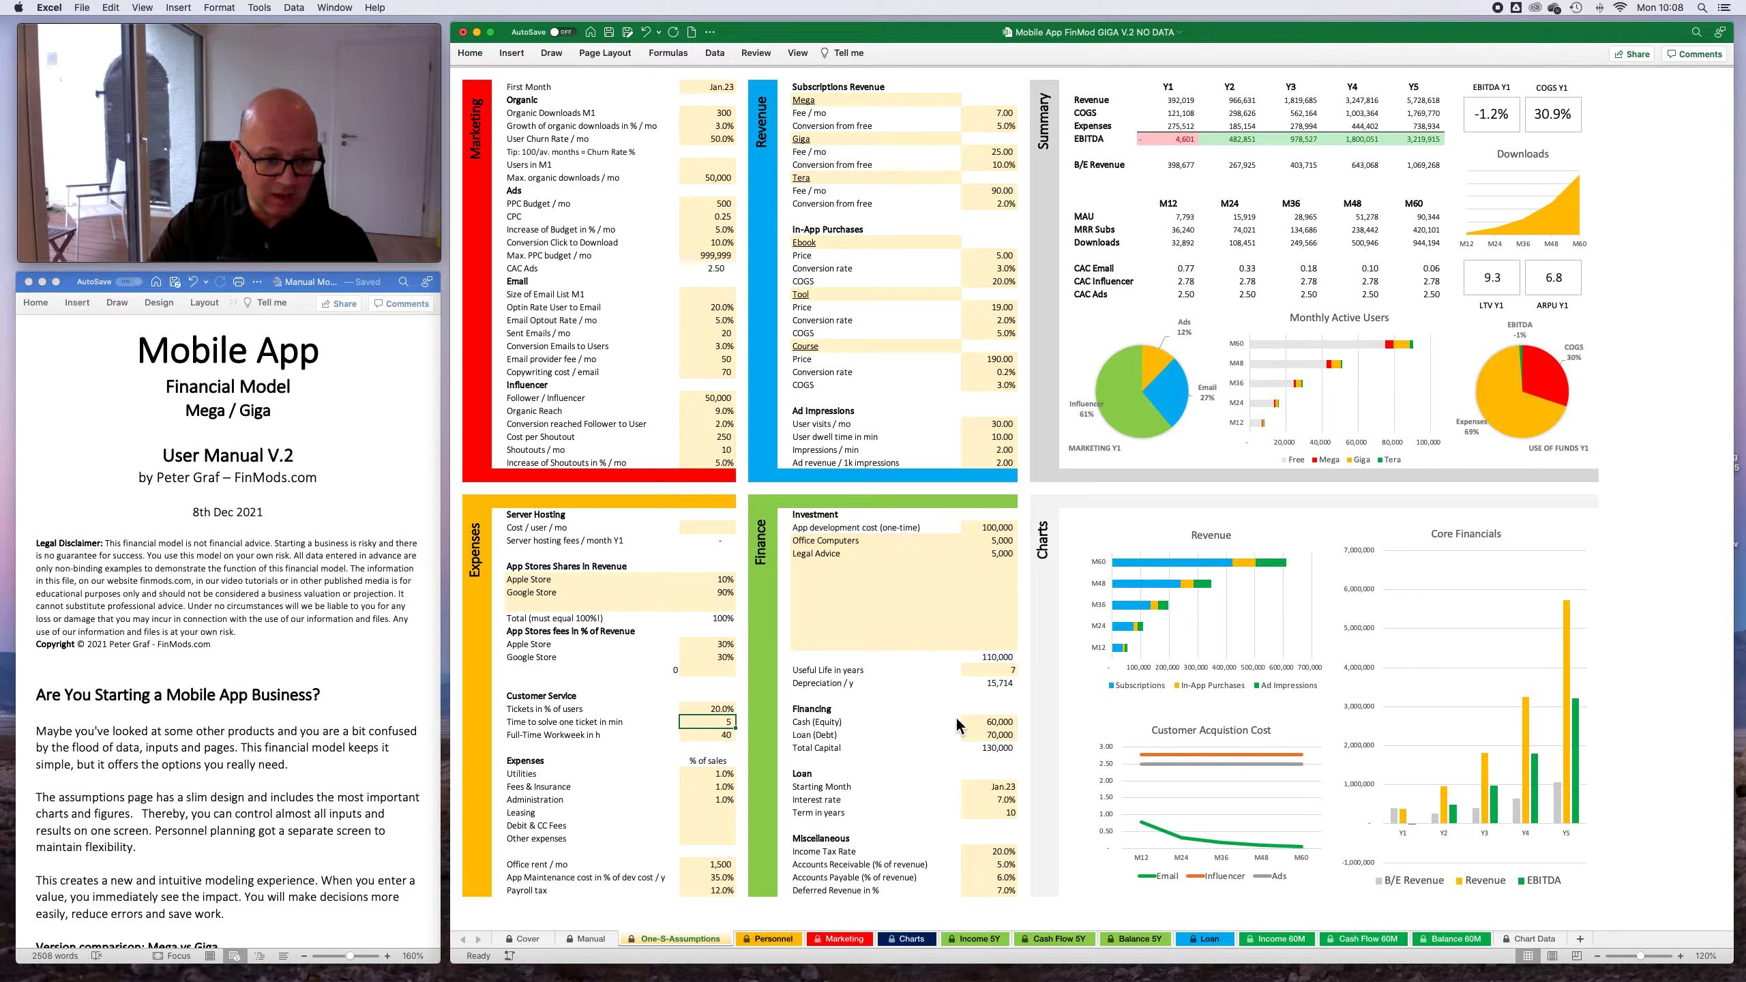
text(15)
key(Return)
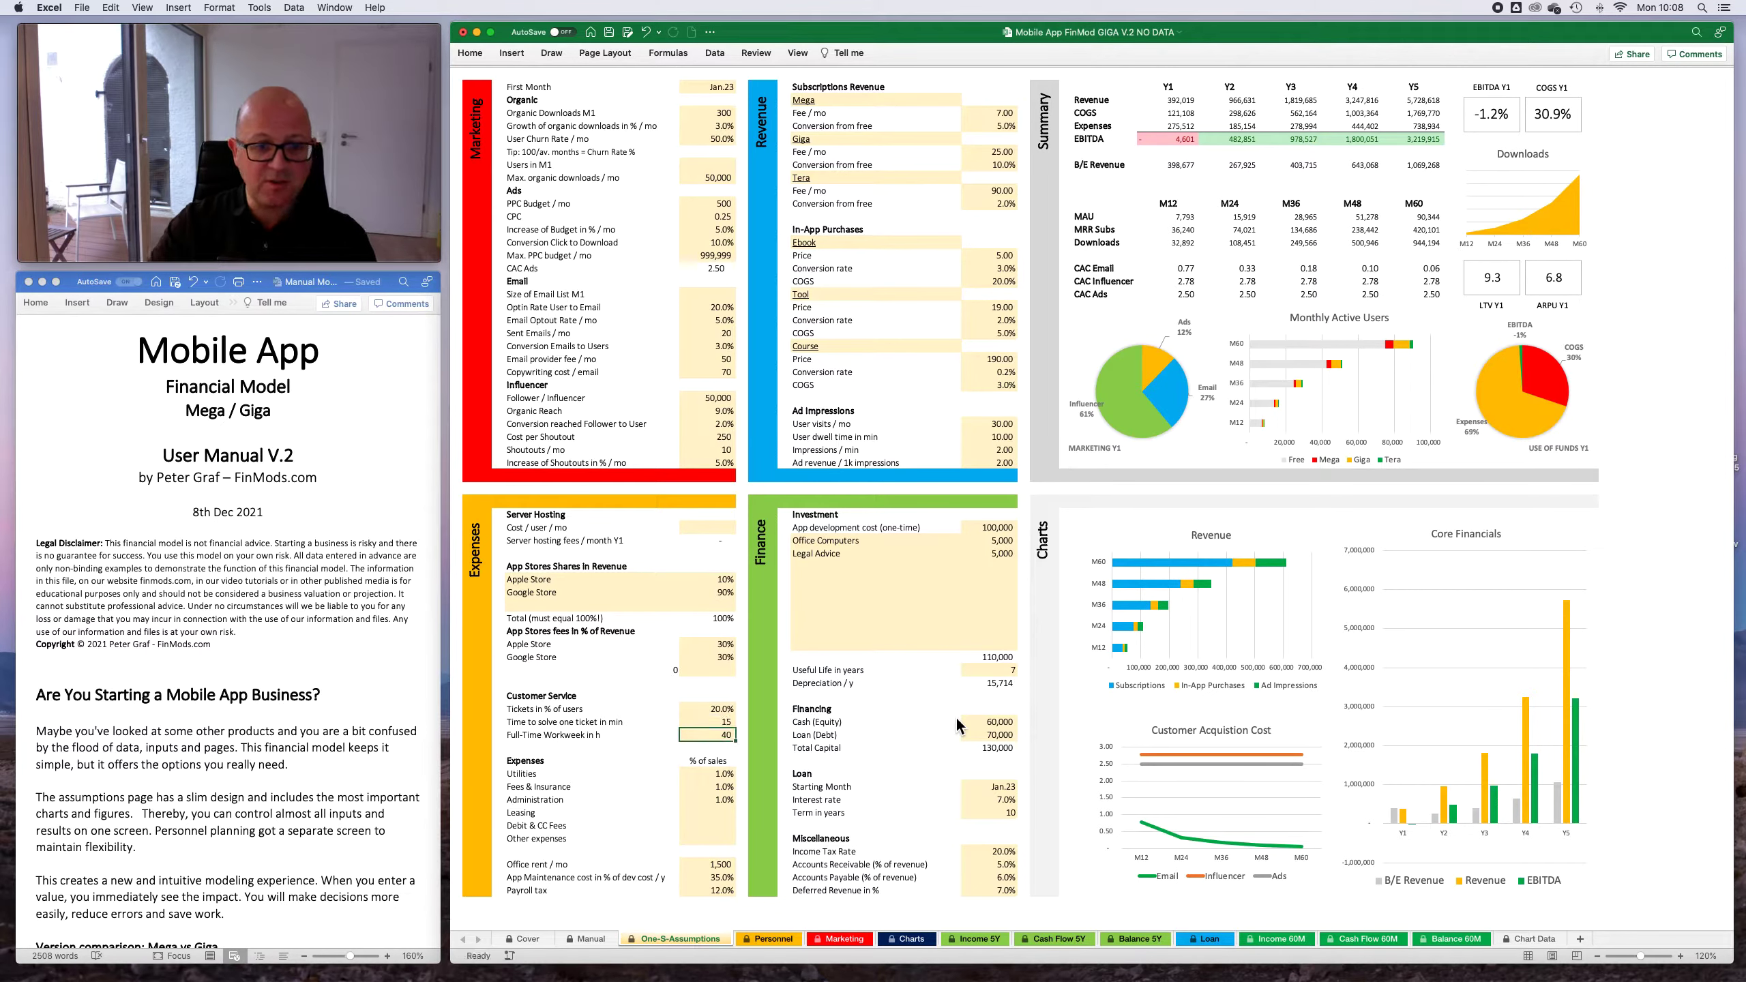
- On the Personnel sheet, enter a Customer Service CS headcount of 1 for each month from Jan.23 to Apr.23
click(769, 940)
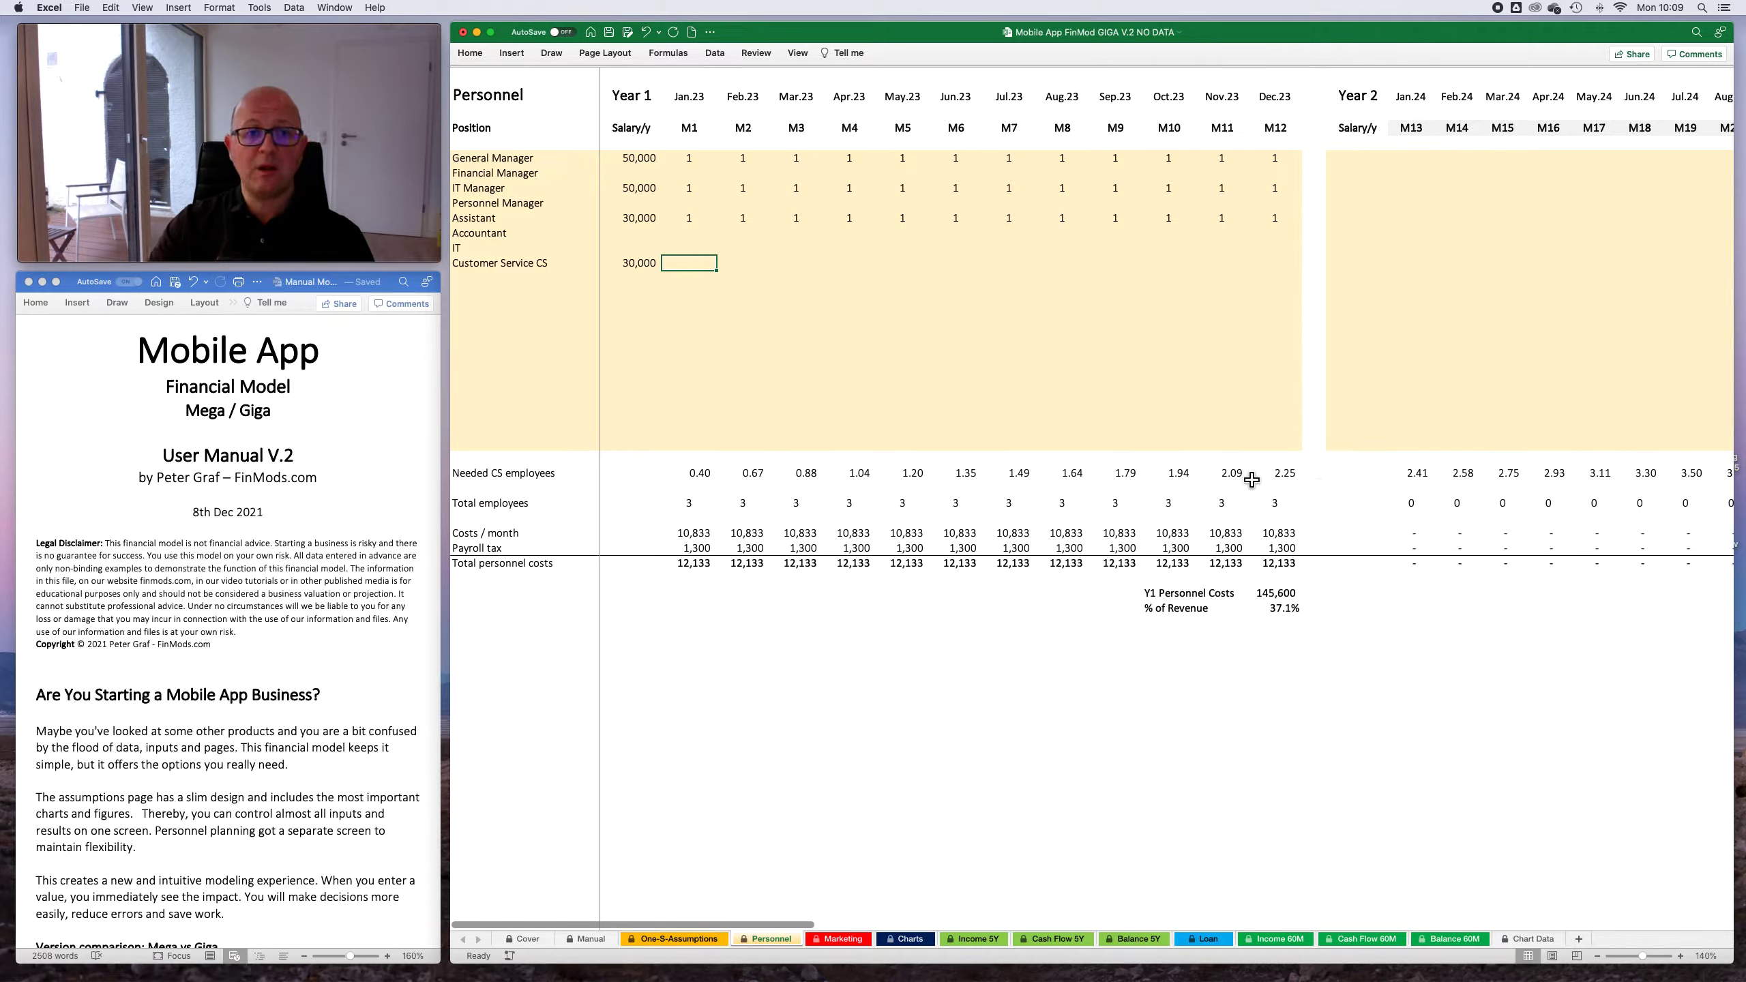
click(756, 268)
click(695, 266)
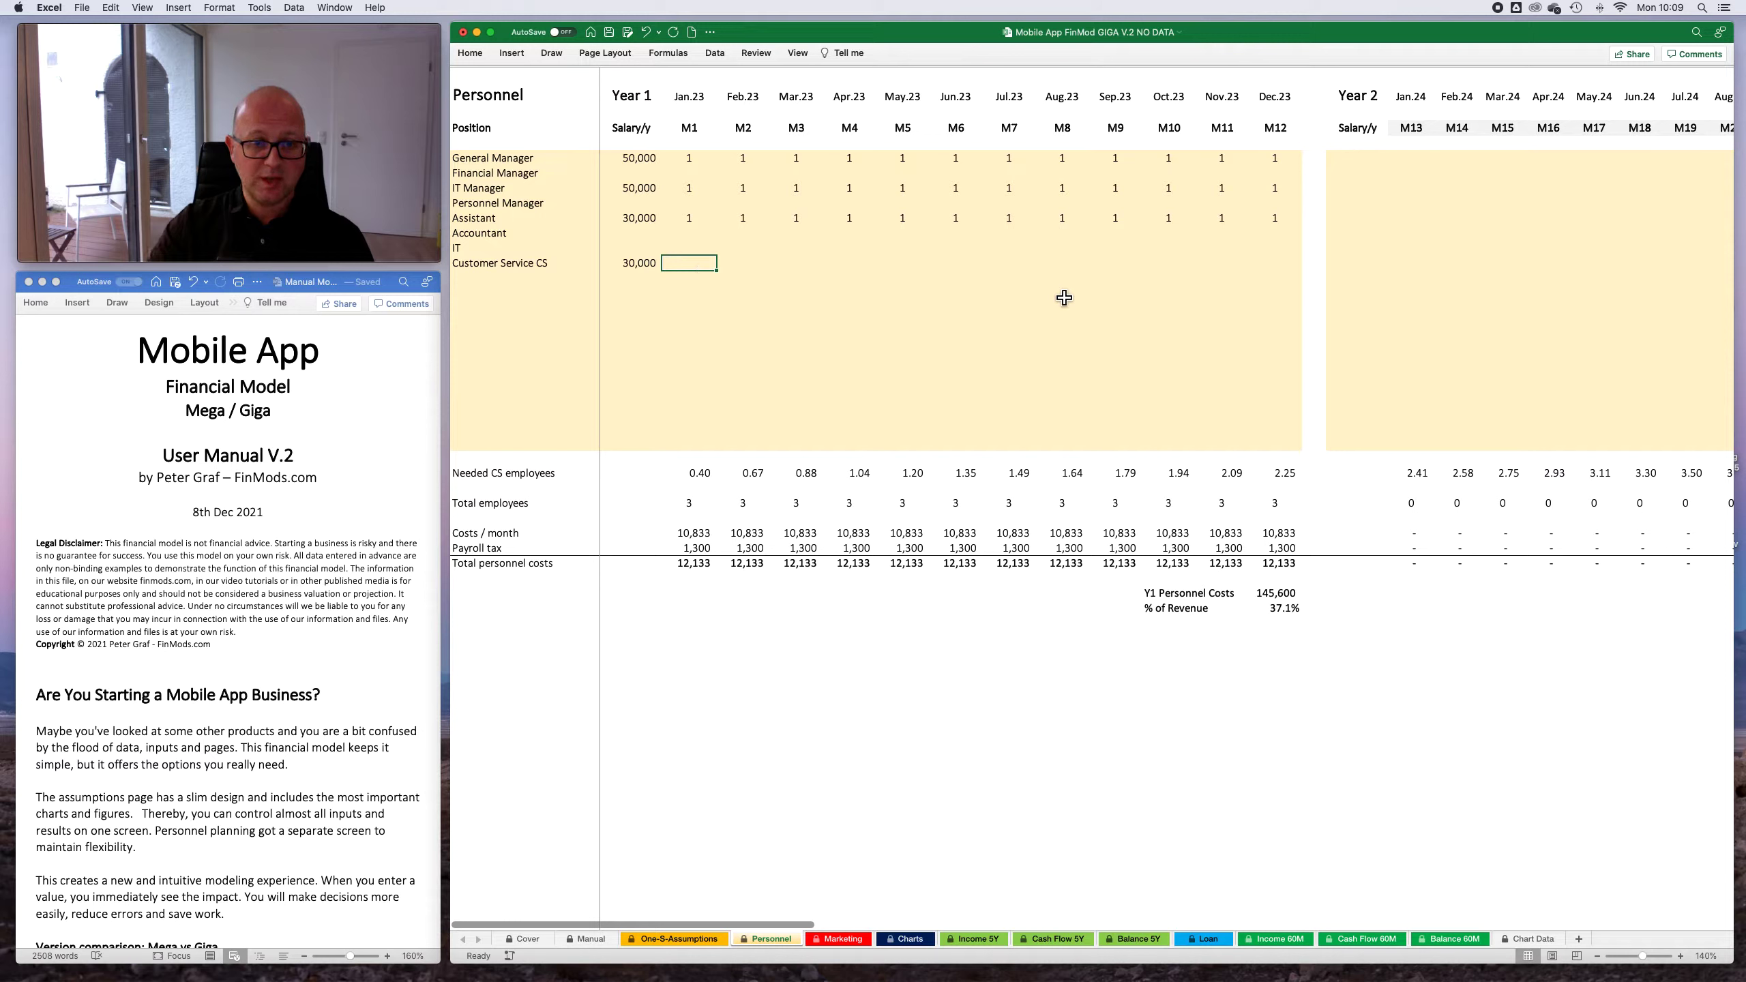
key(Tab)
text(1)
key(Tab)
text(1)
key(Tab)
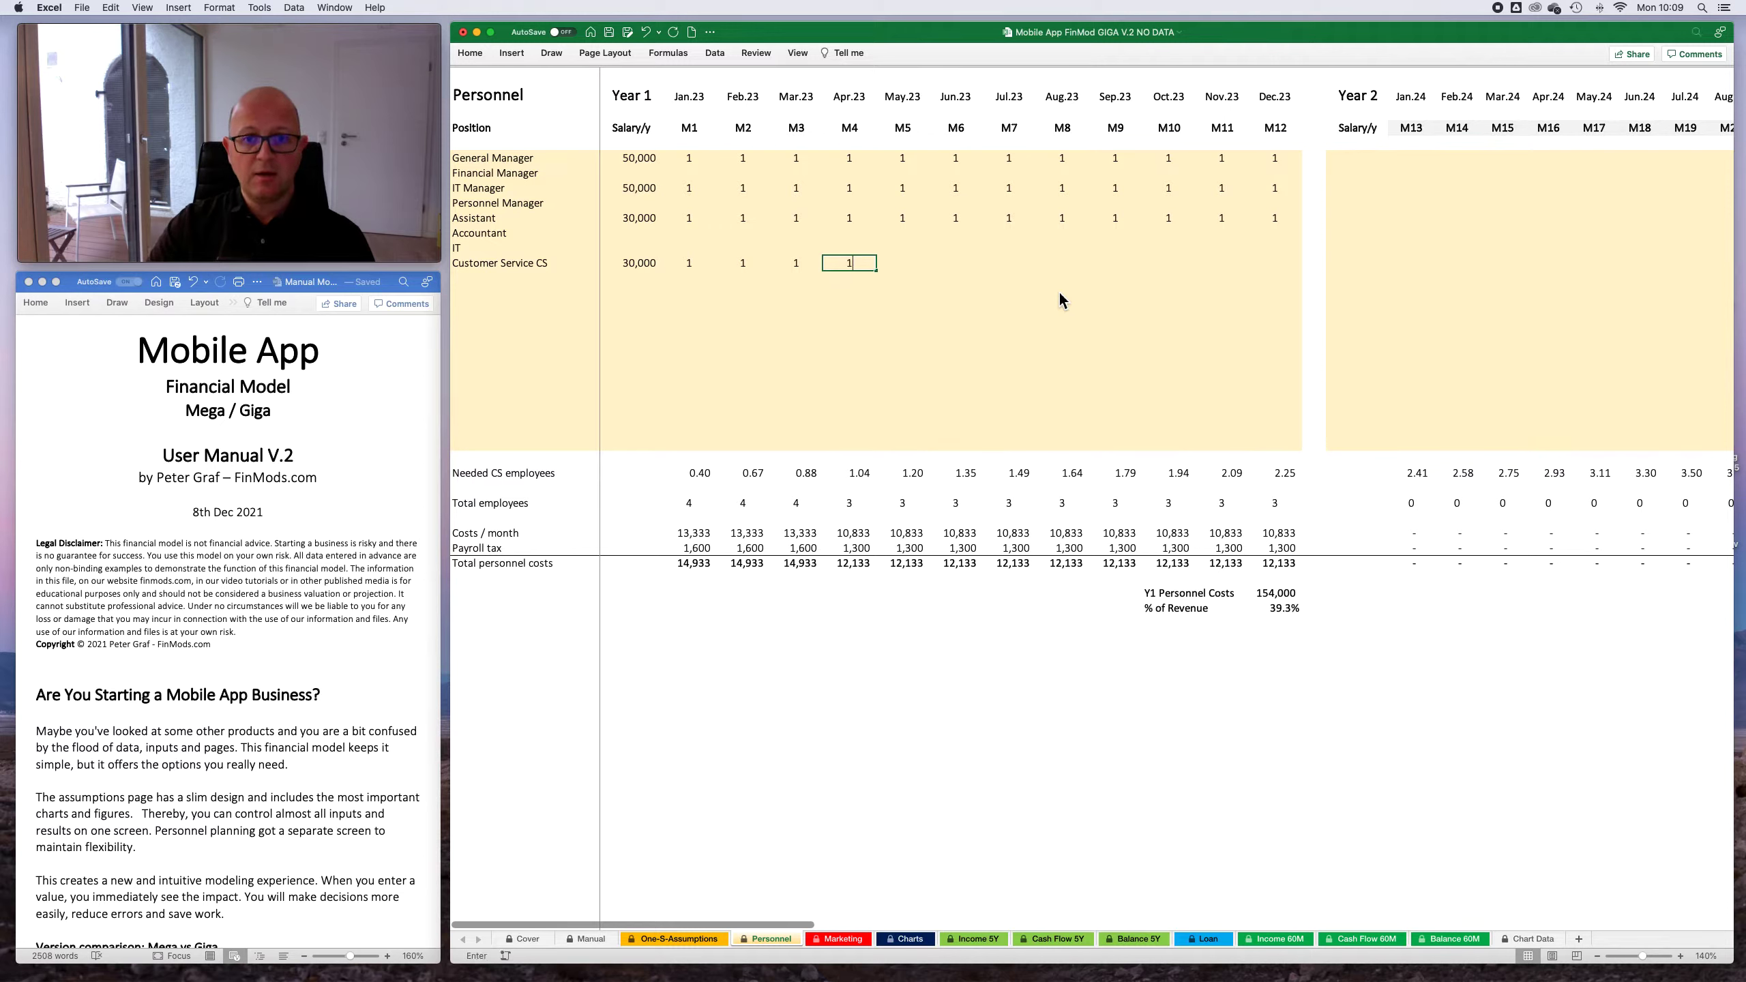
key(Tab)
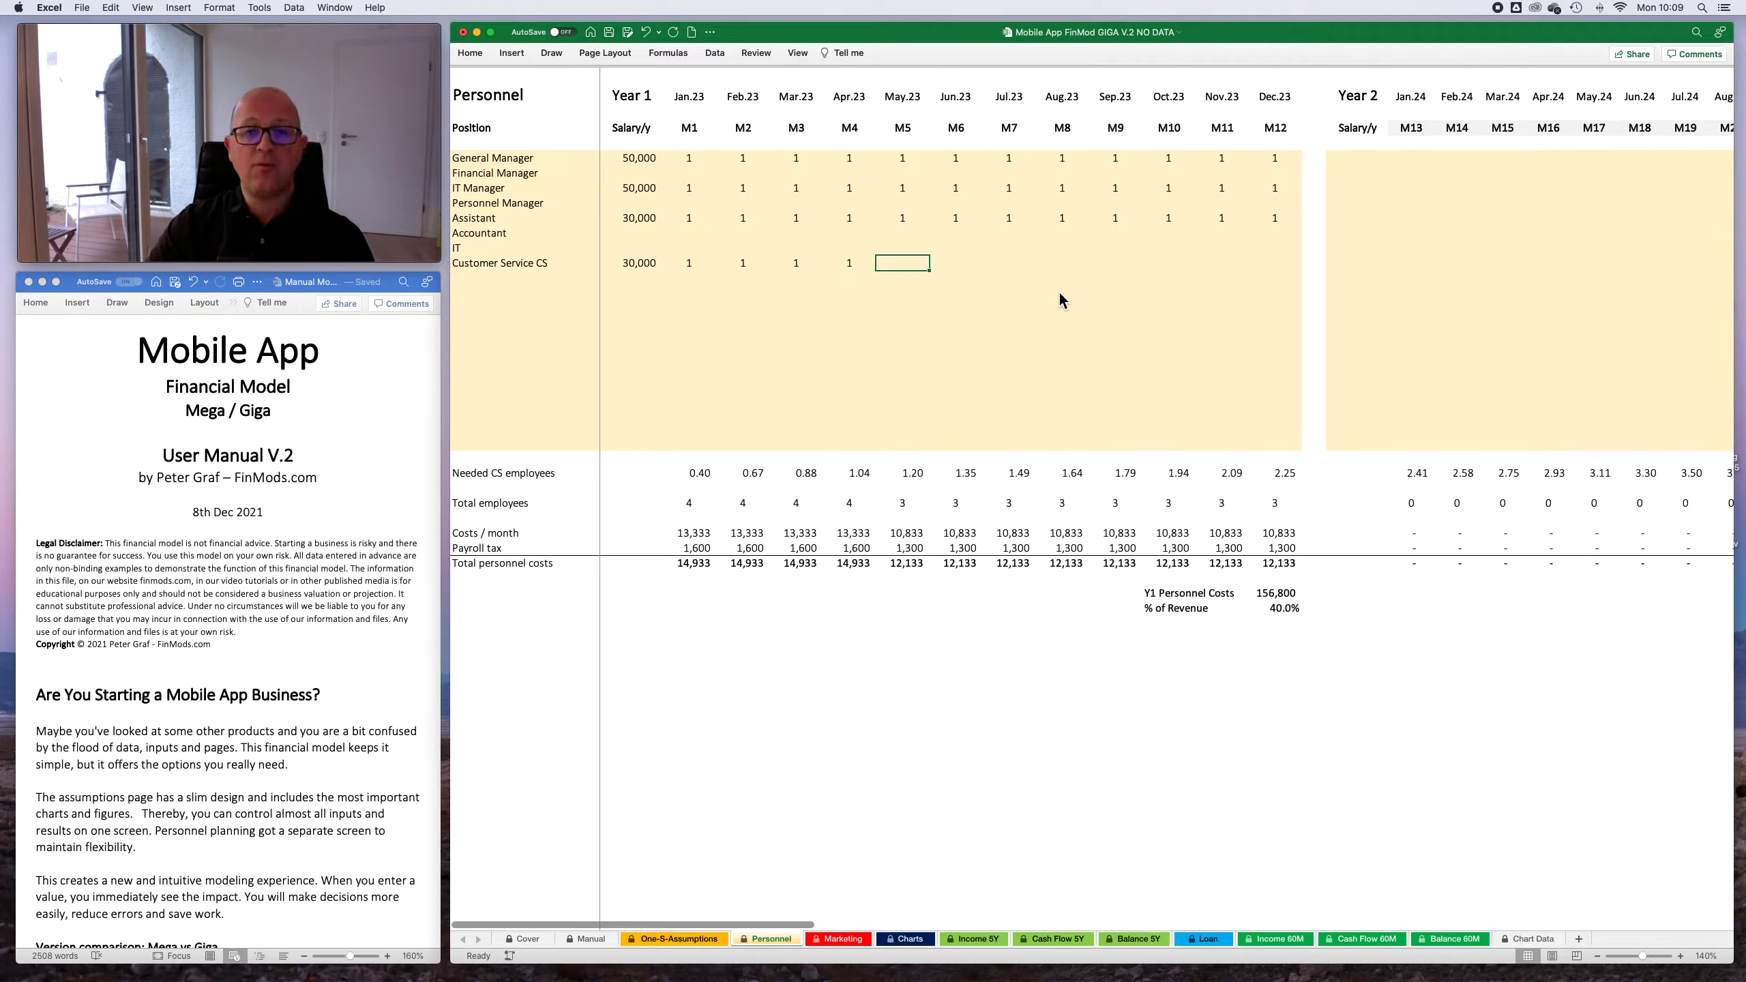
- Set the Customer Service CS headcount to 2 for May.23 through Nov.23 and to 3 for Dec.23
text(2)
key(Tab)
text(2)
key(Tab)
text(2)
key(Tab)
text(2)
key(Tab)
text(2)
key(Tab)
text(2)
key(Tab)
text(2)
key(Tab)
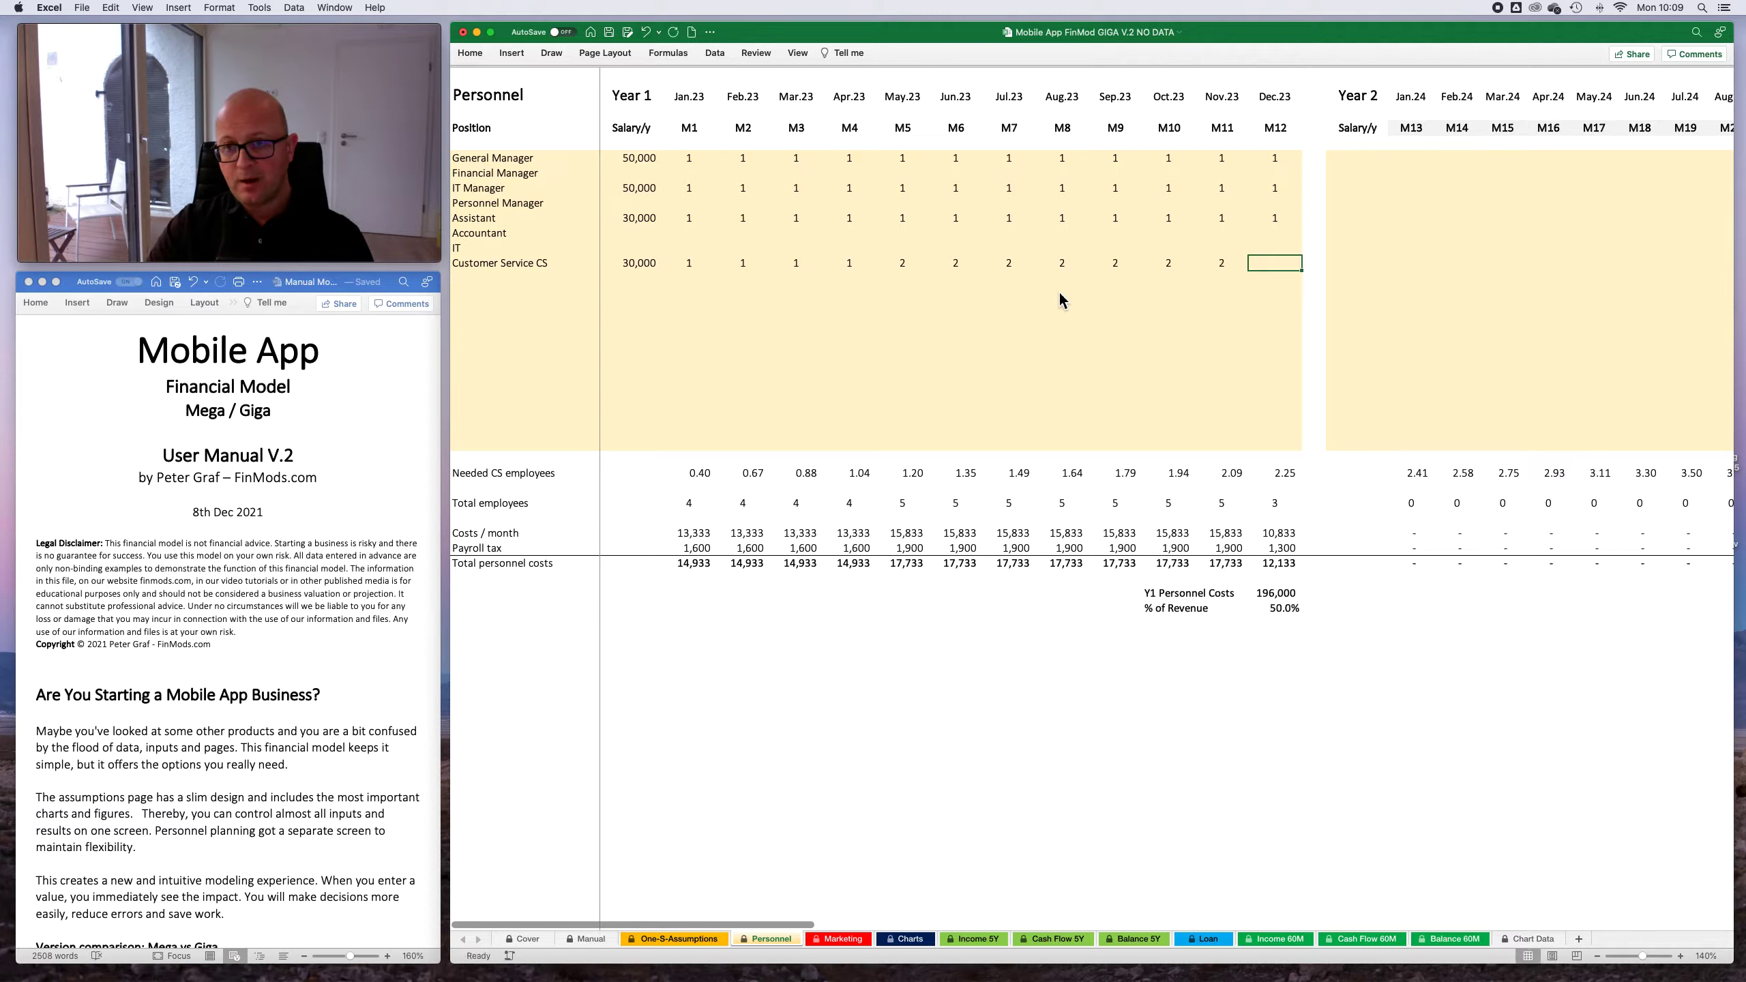
text(3)
key(Tab)
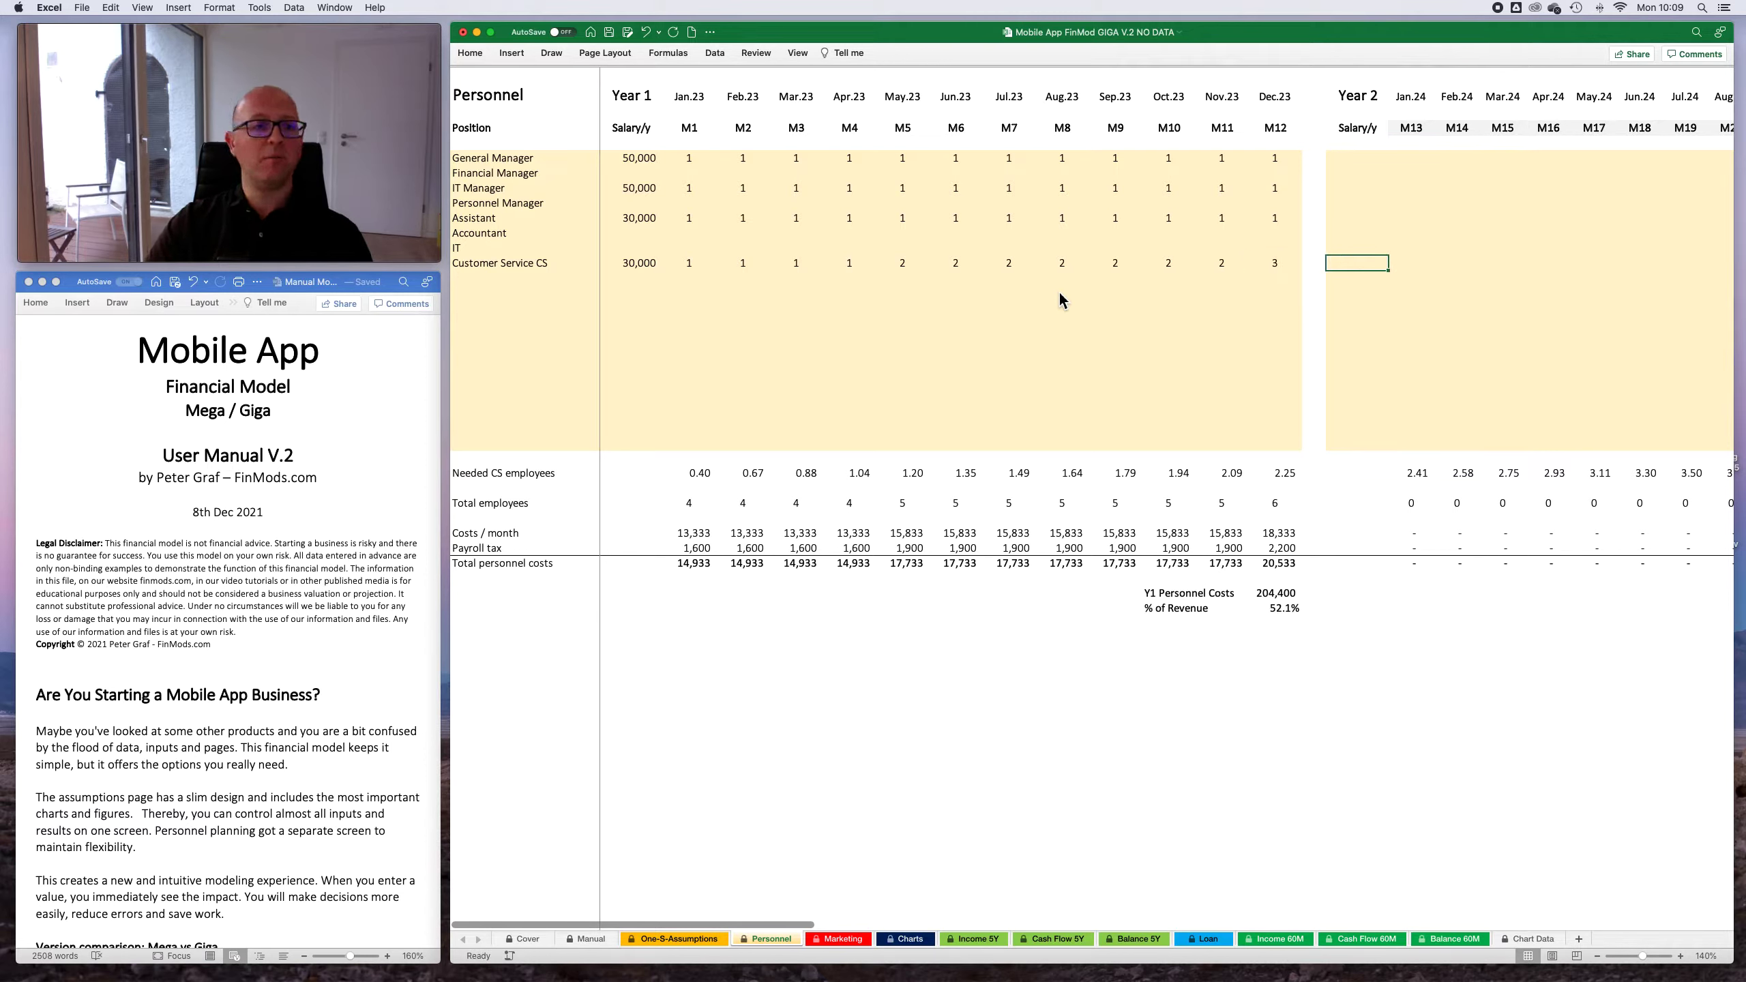
key(Left)
key(Left)
key(Left)
key(Left)
key(Right)
key(Right)
key(Right)
key(Up)
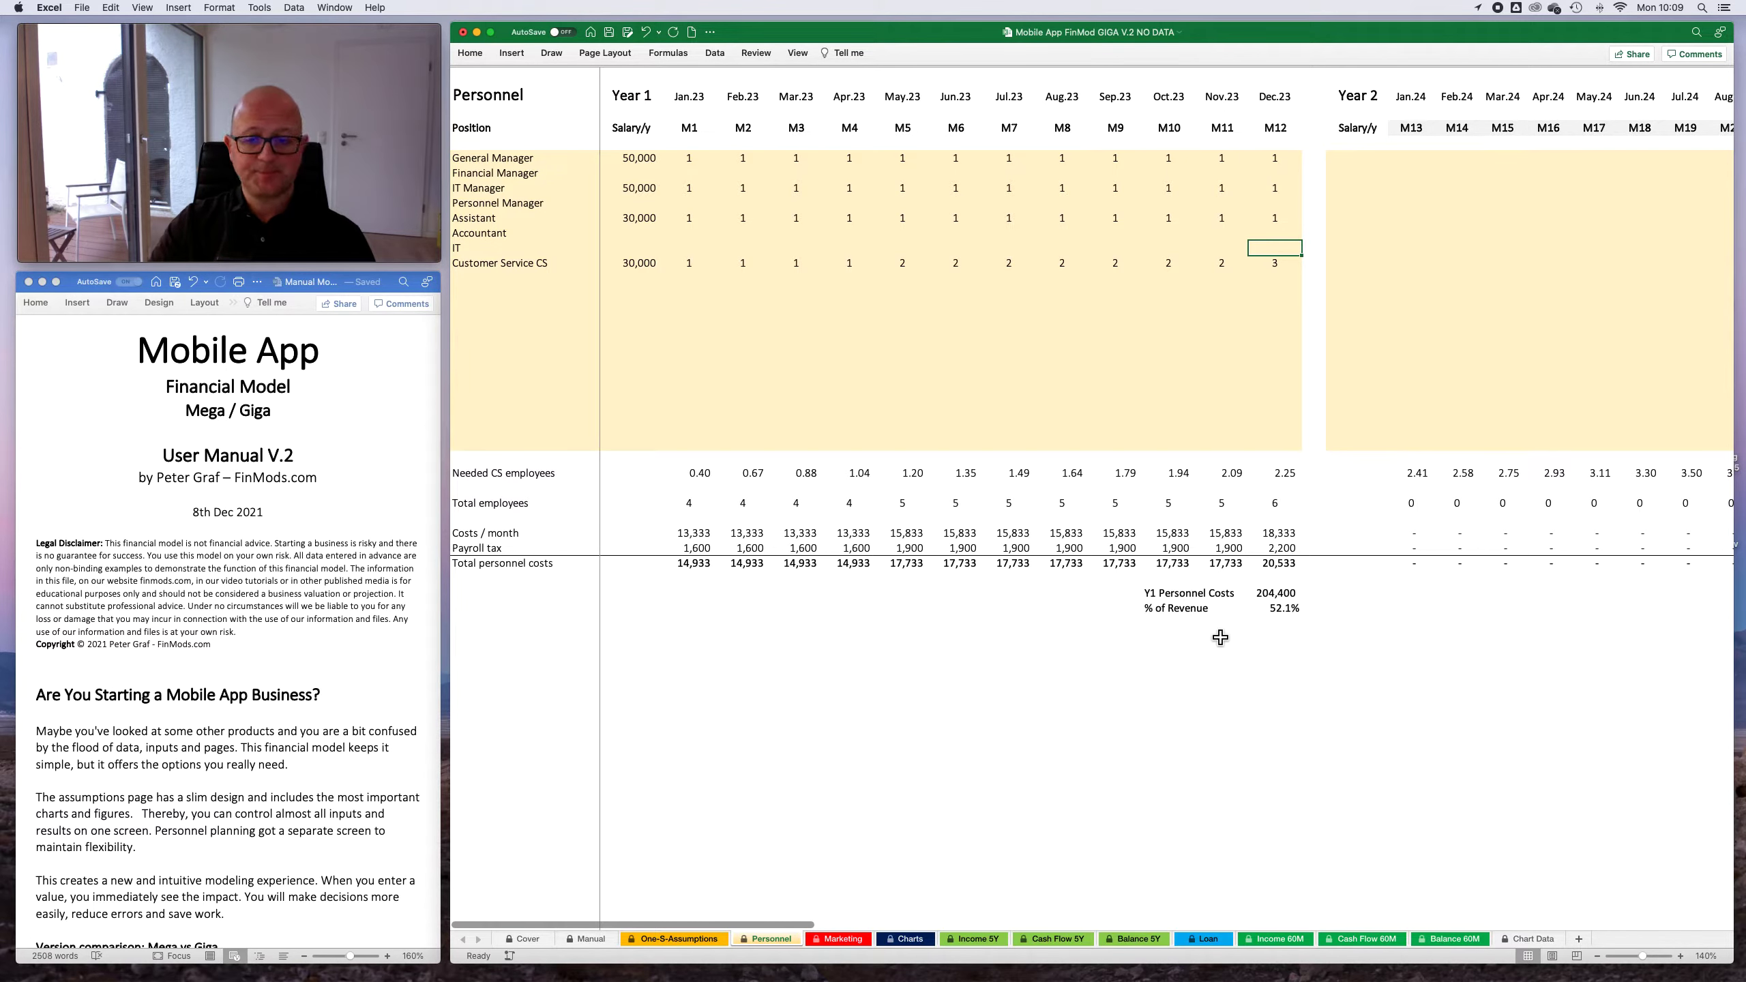
scroll(1313, 580, right, 2)
scroll(1313, 581, left, 2)
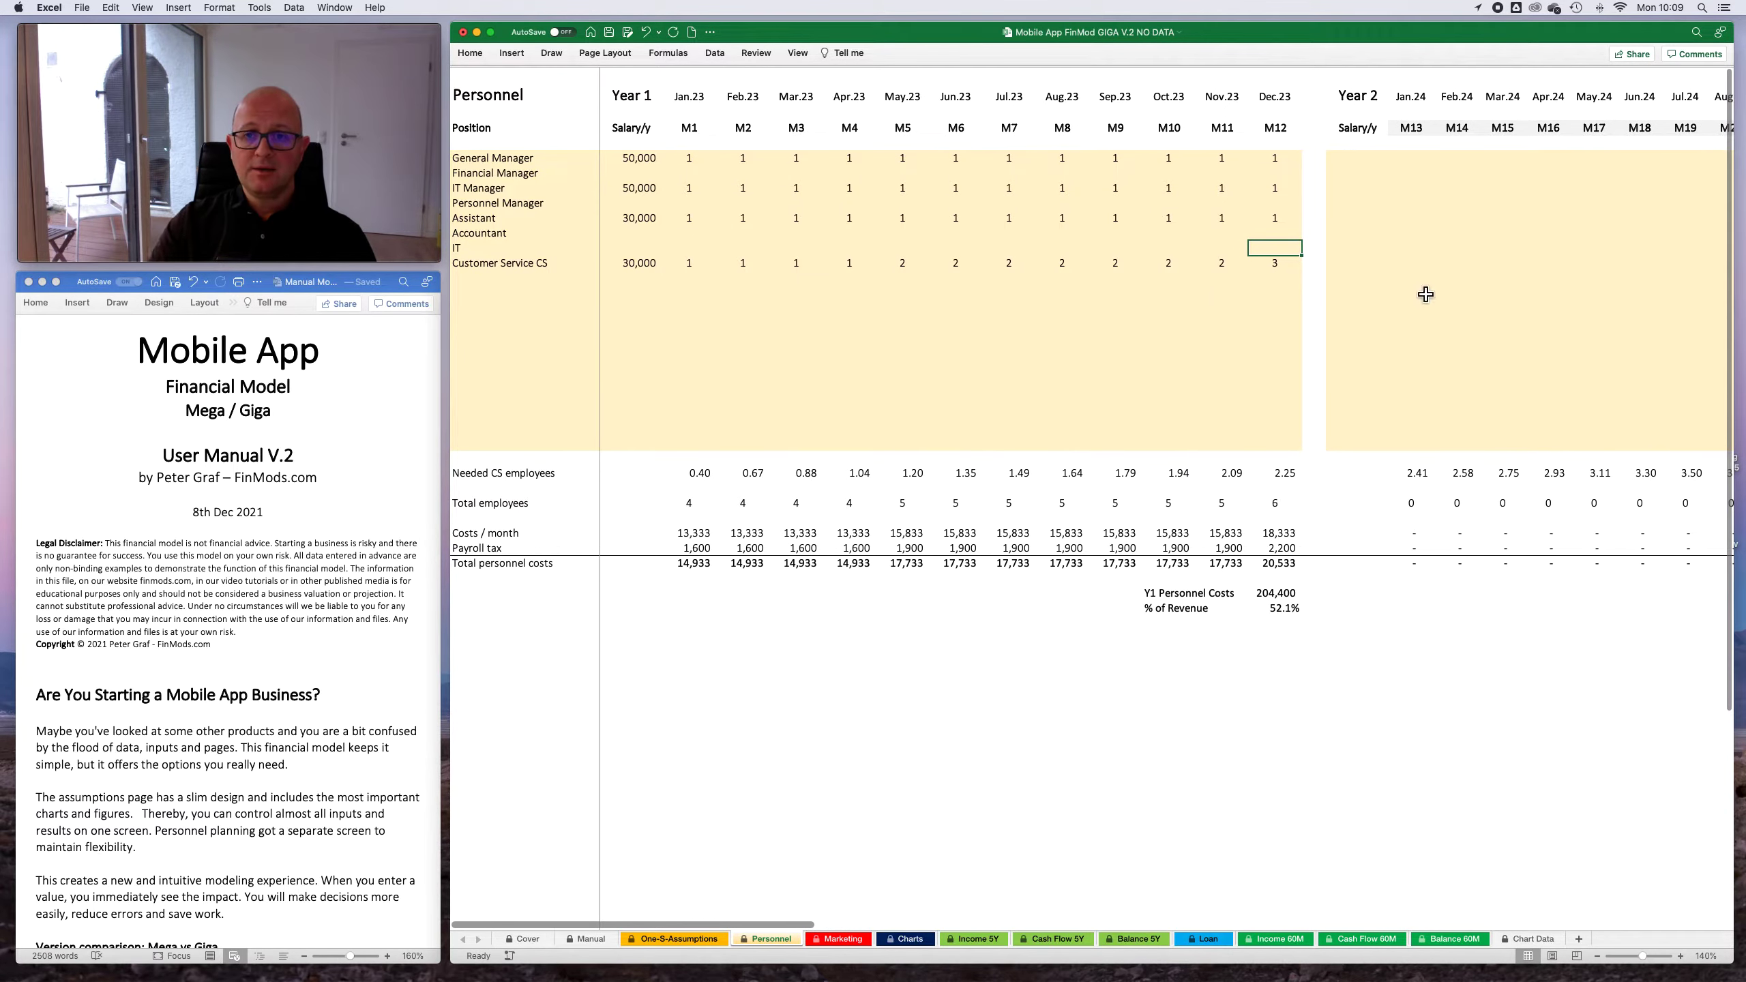
- Copy the complete Year 1 block of salaries and monthly headcounts into the Year 2 block
drag(643, 162, 757, 233)
drag(863, 290, 1279, 447)
key(cmd+c)
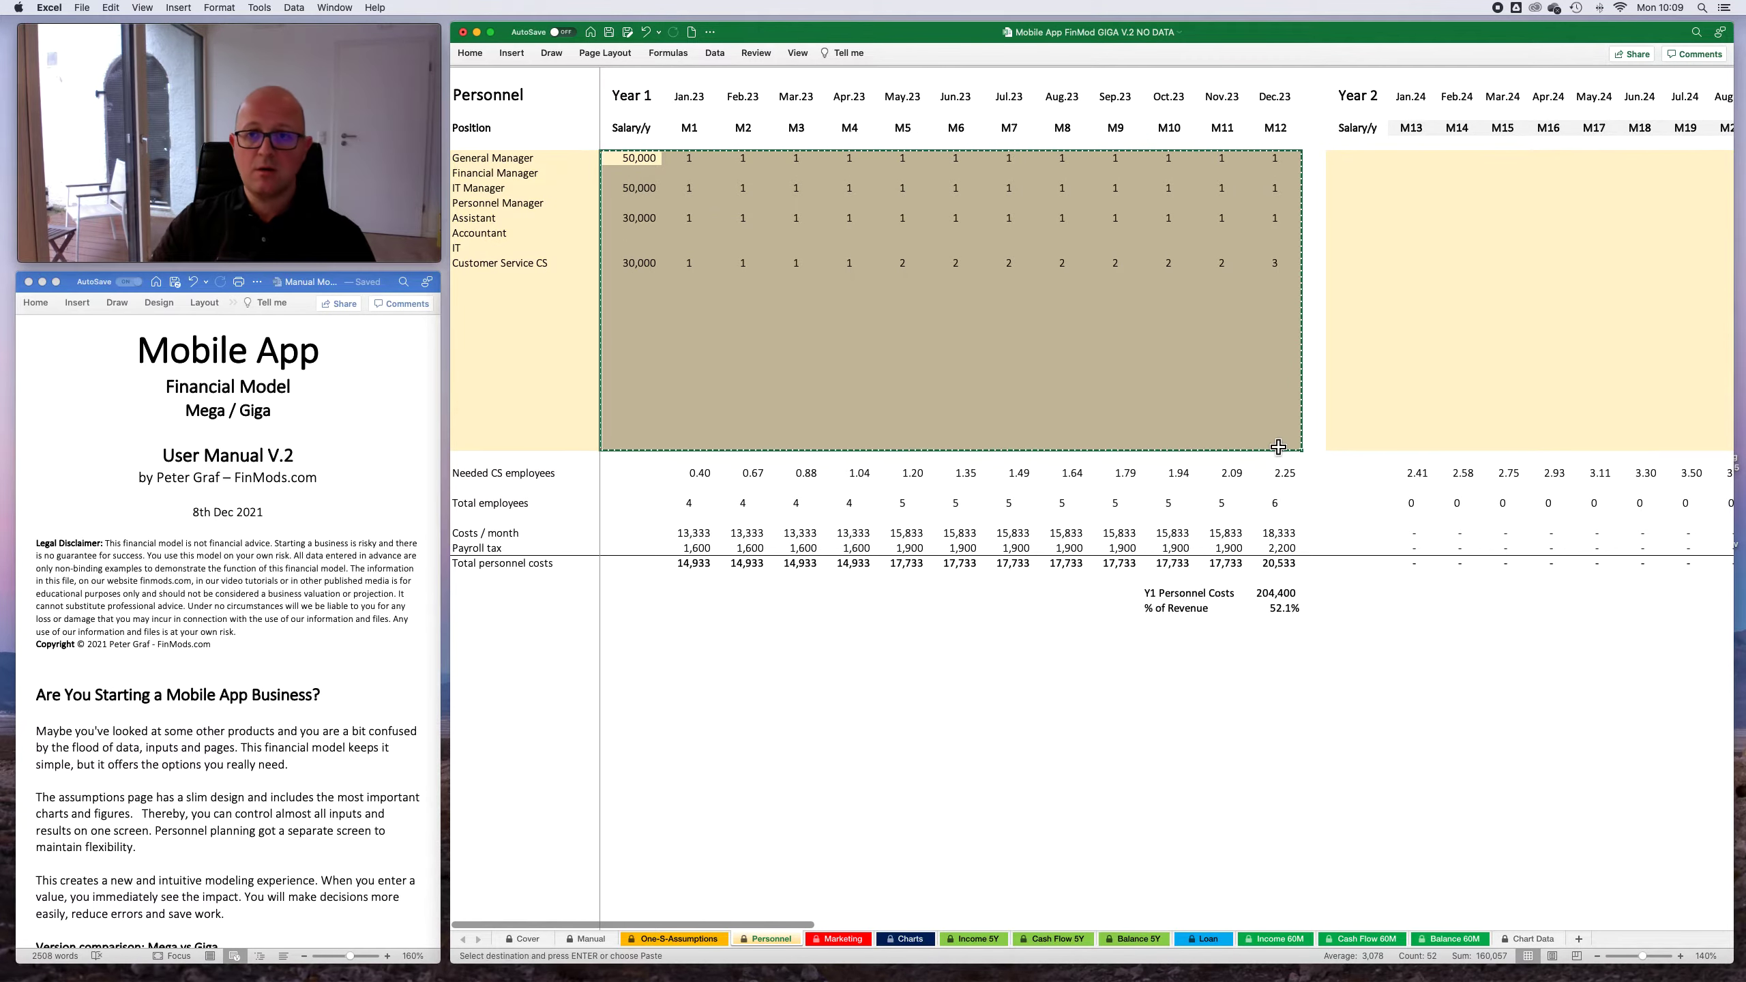
scroll(1162, 332, right, 7)
click(864, 165)
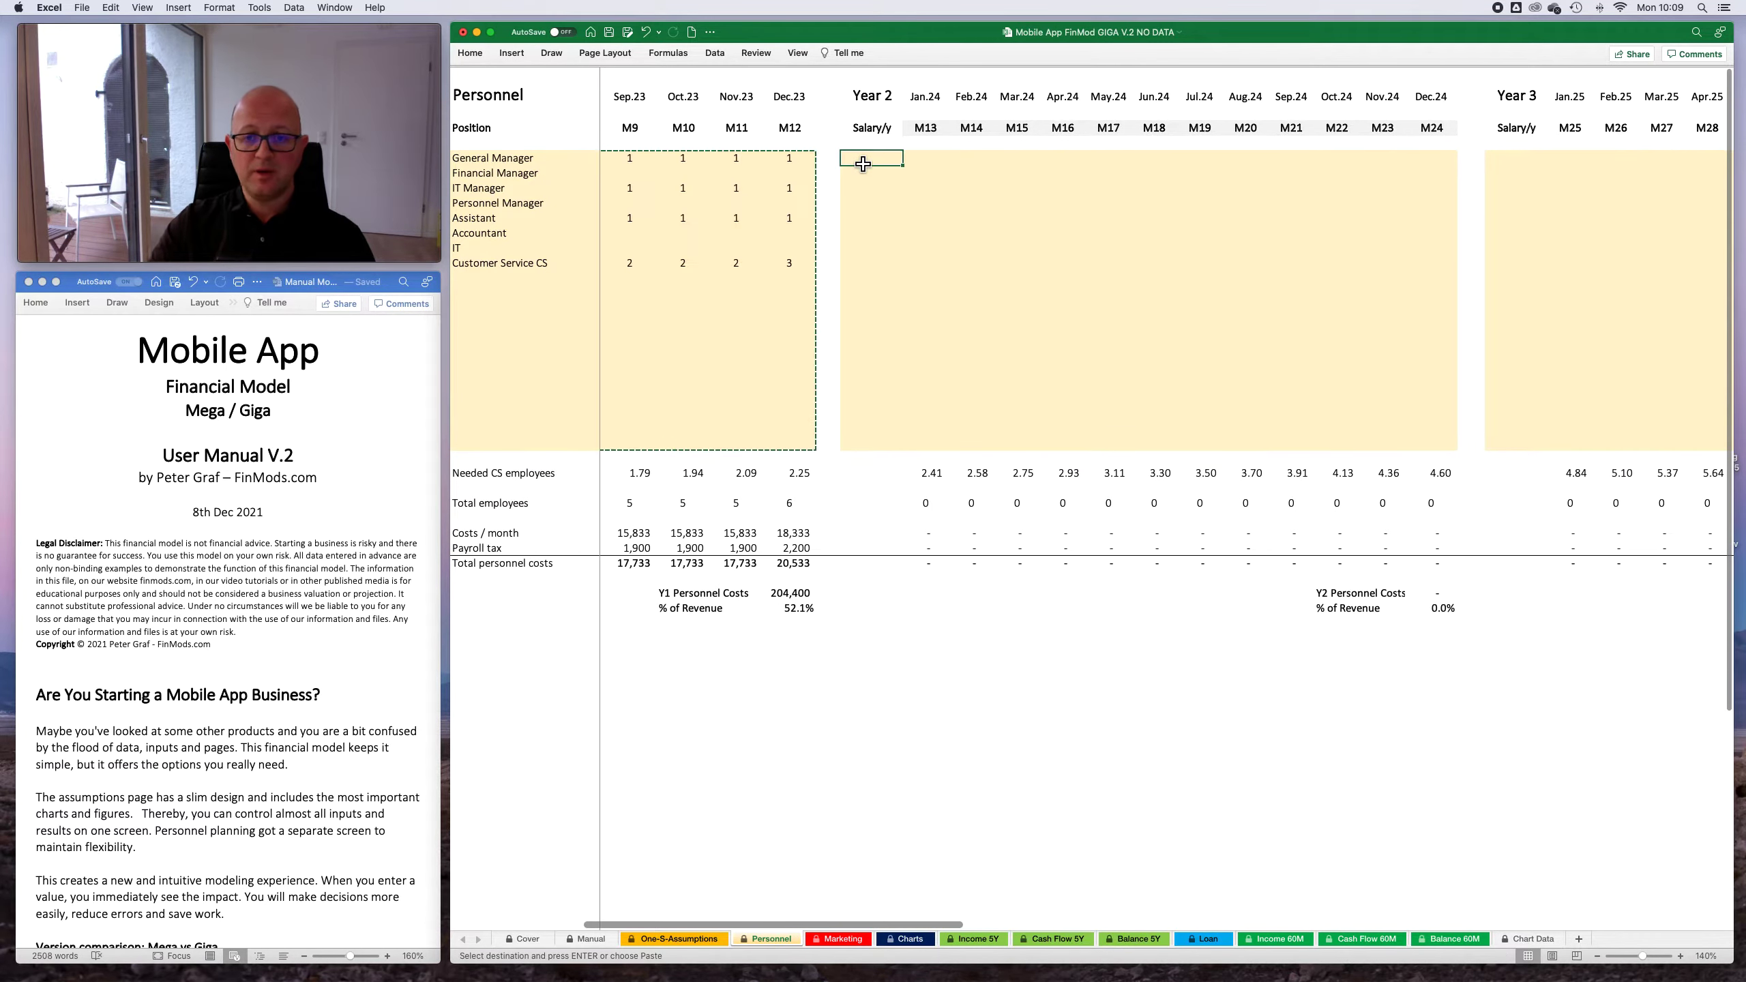
key(Return)
click(1200, 282)
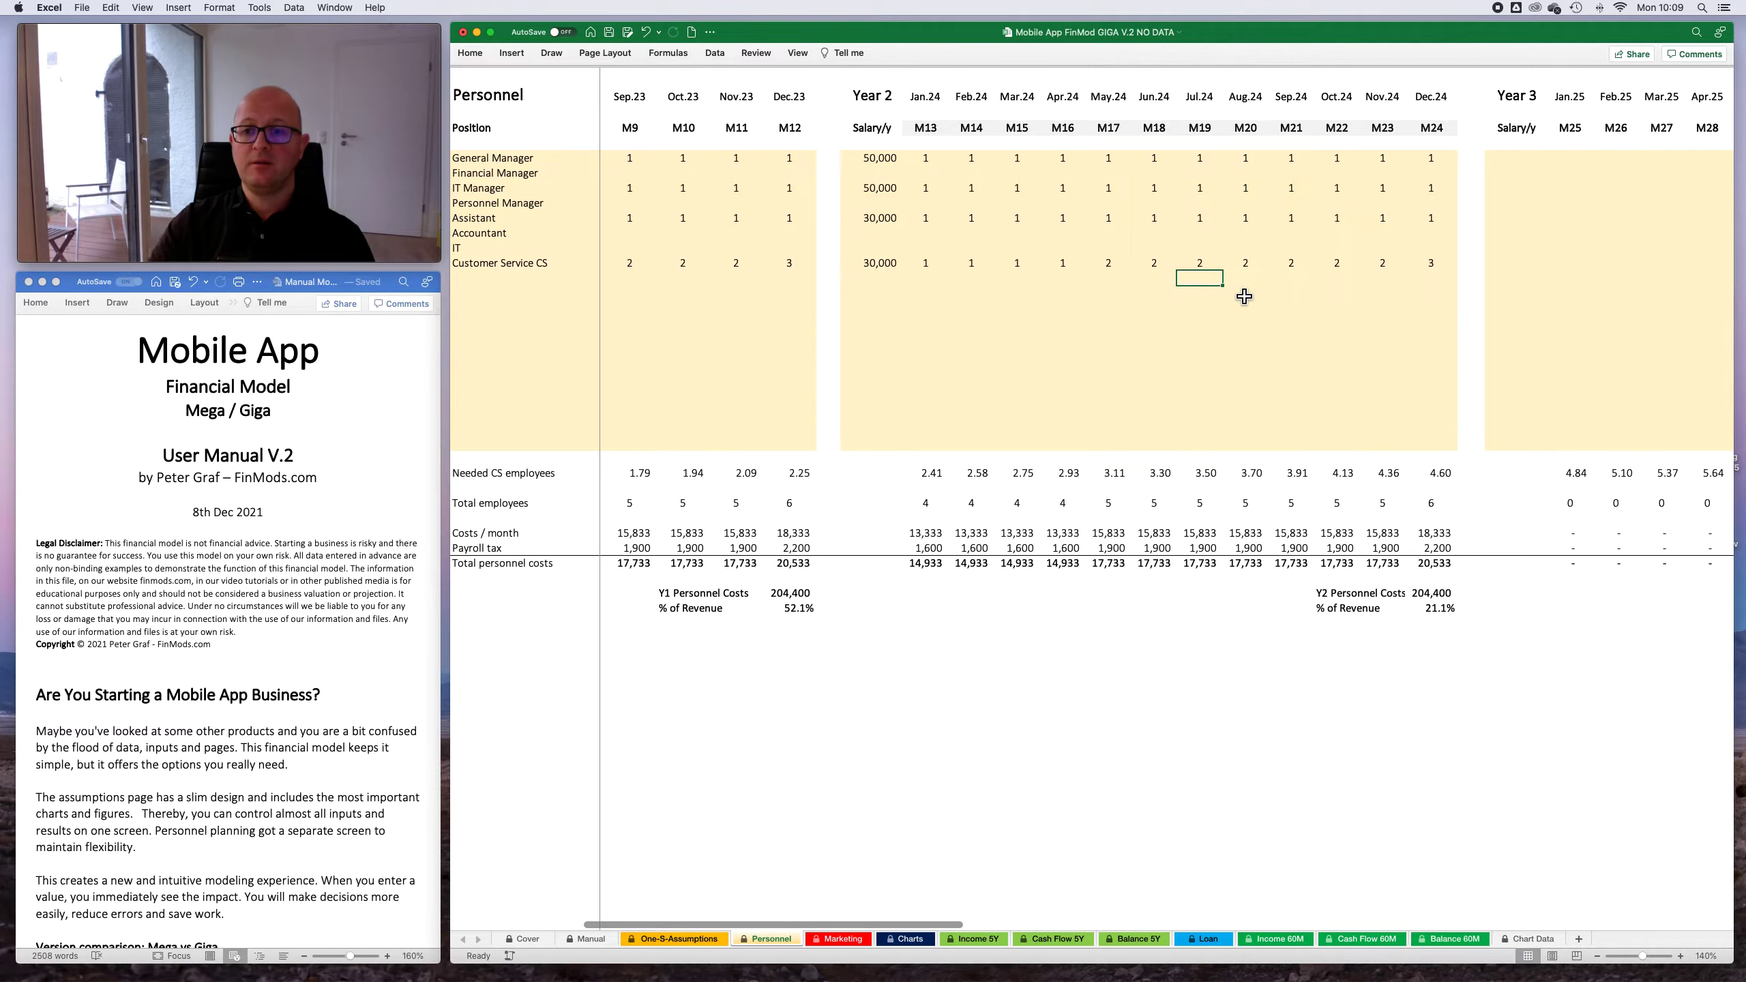
- Raise the Customer Service CS headcount to 3 for Jan.24 through Apr.24
scroll(1115, 292, right, 3)
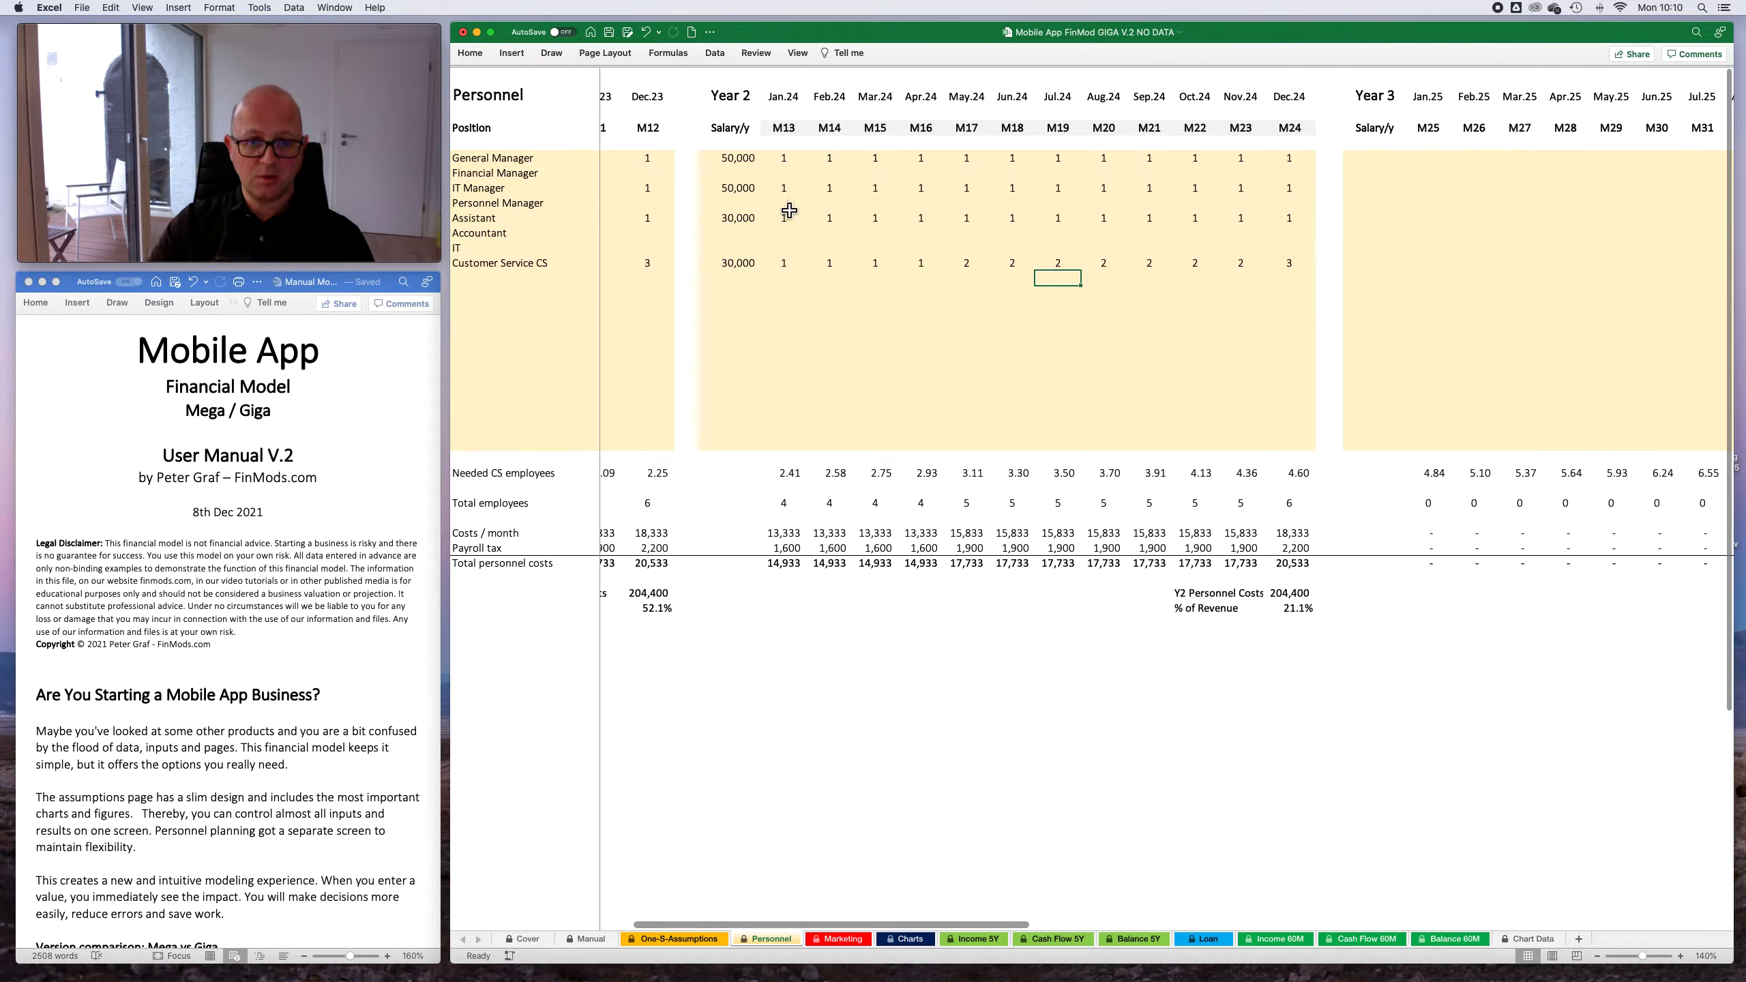
scroll(818, 205, right, 1)
scroll(818, 205, right, 2)
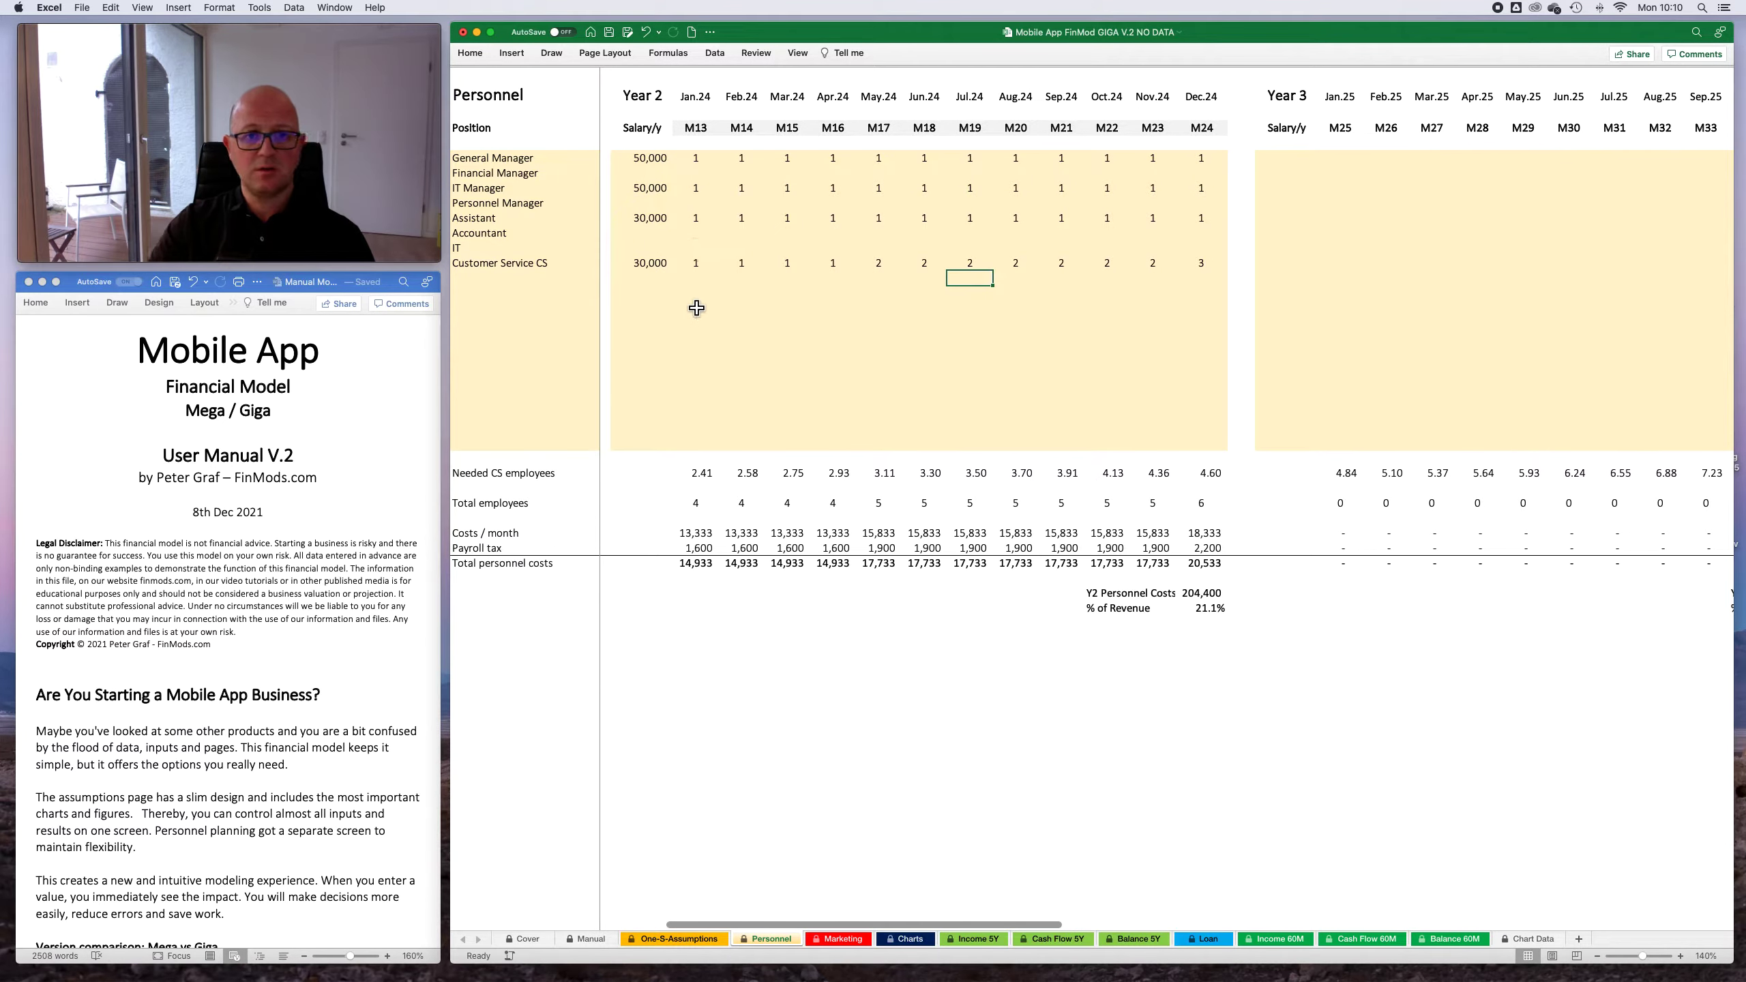
click(699, 264)
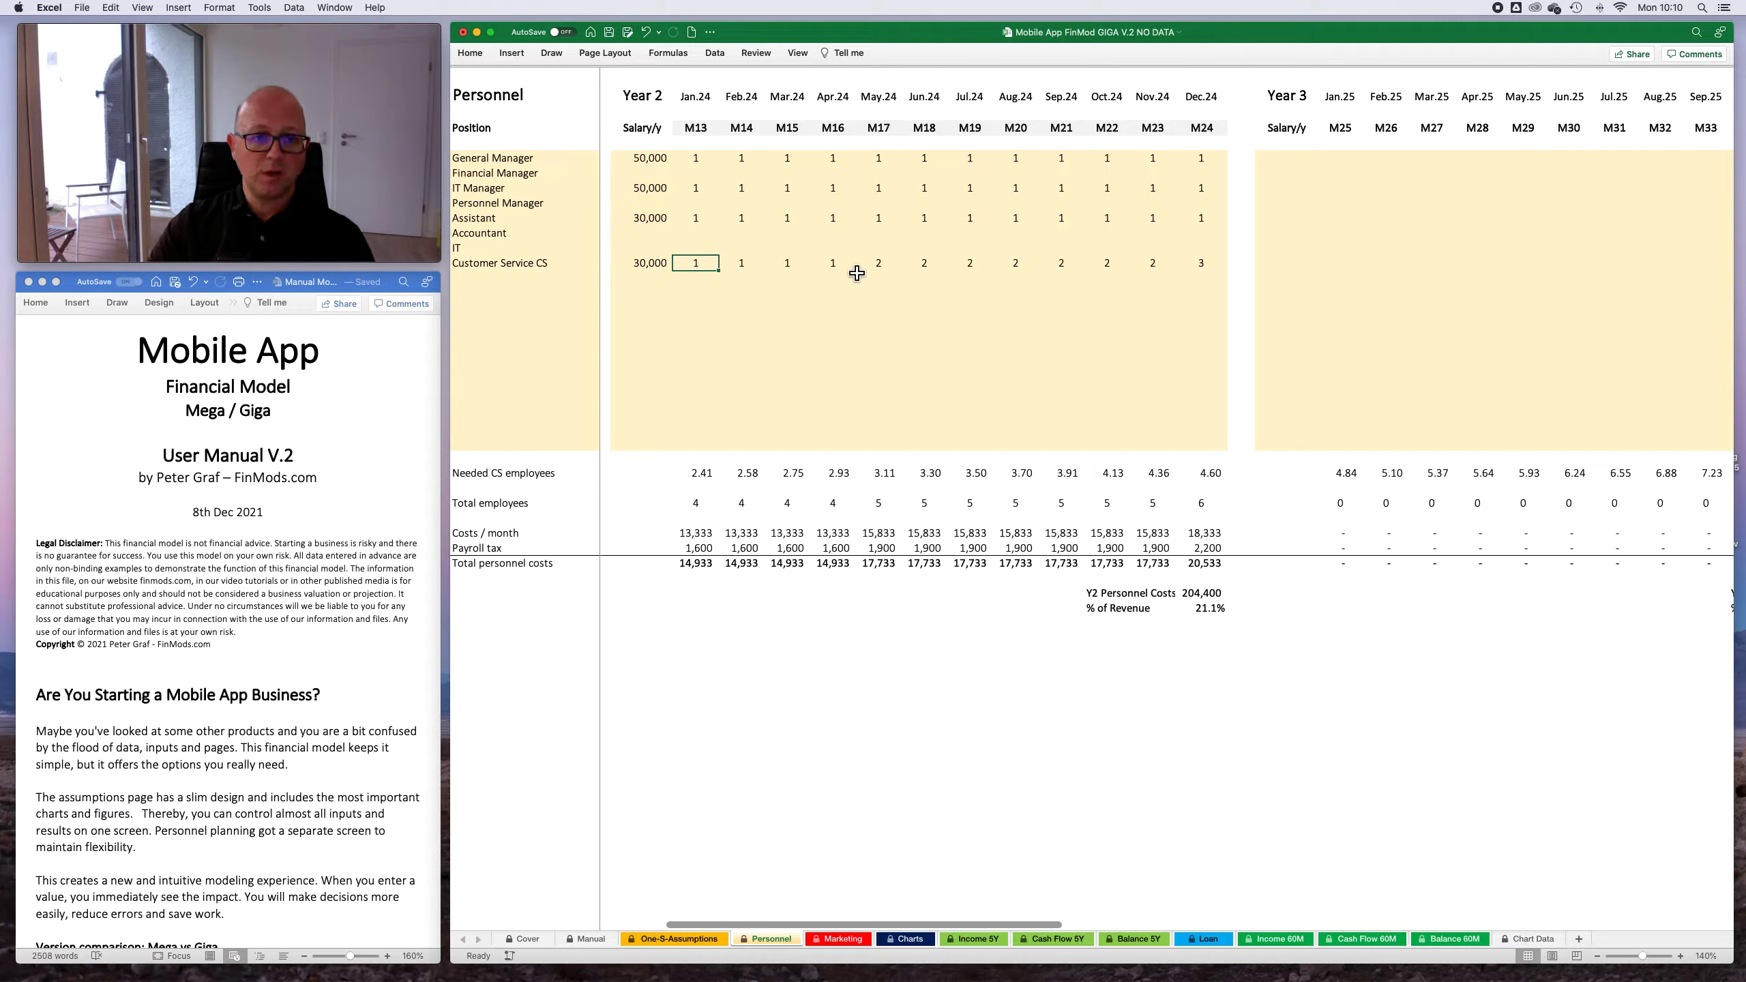
text(3)
key(Tab)
key(Tab)
key(Tab)
key(Tab)
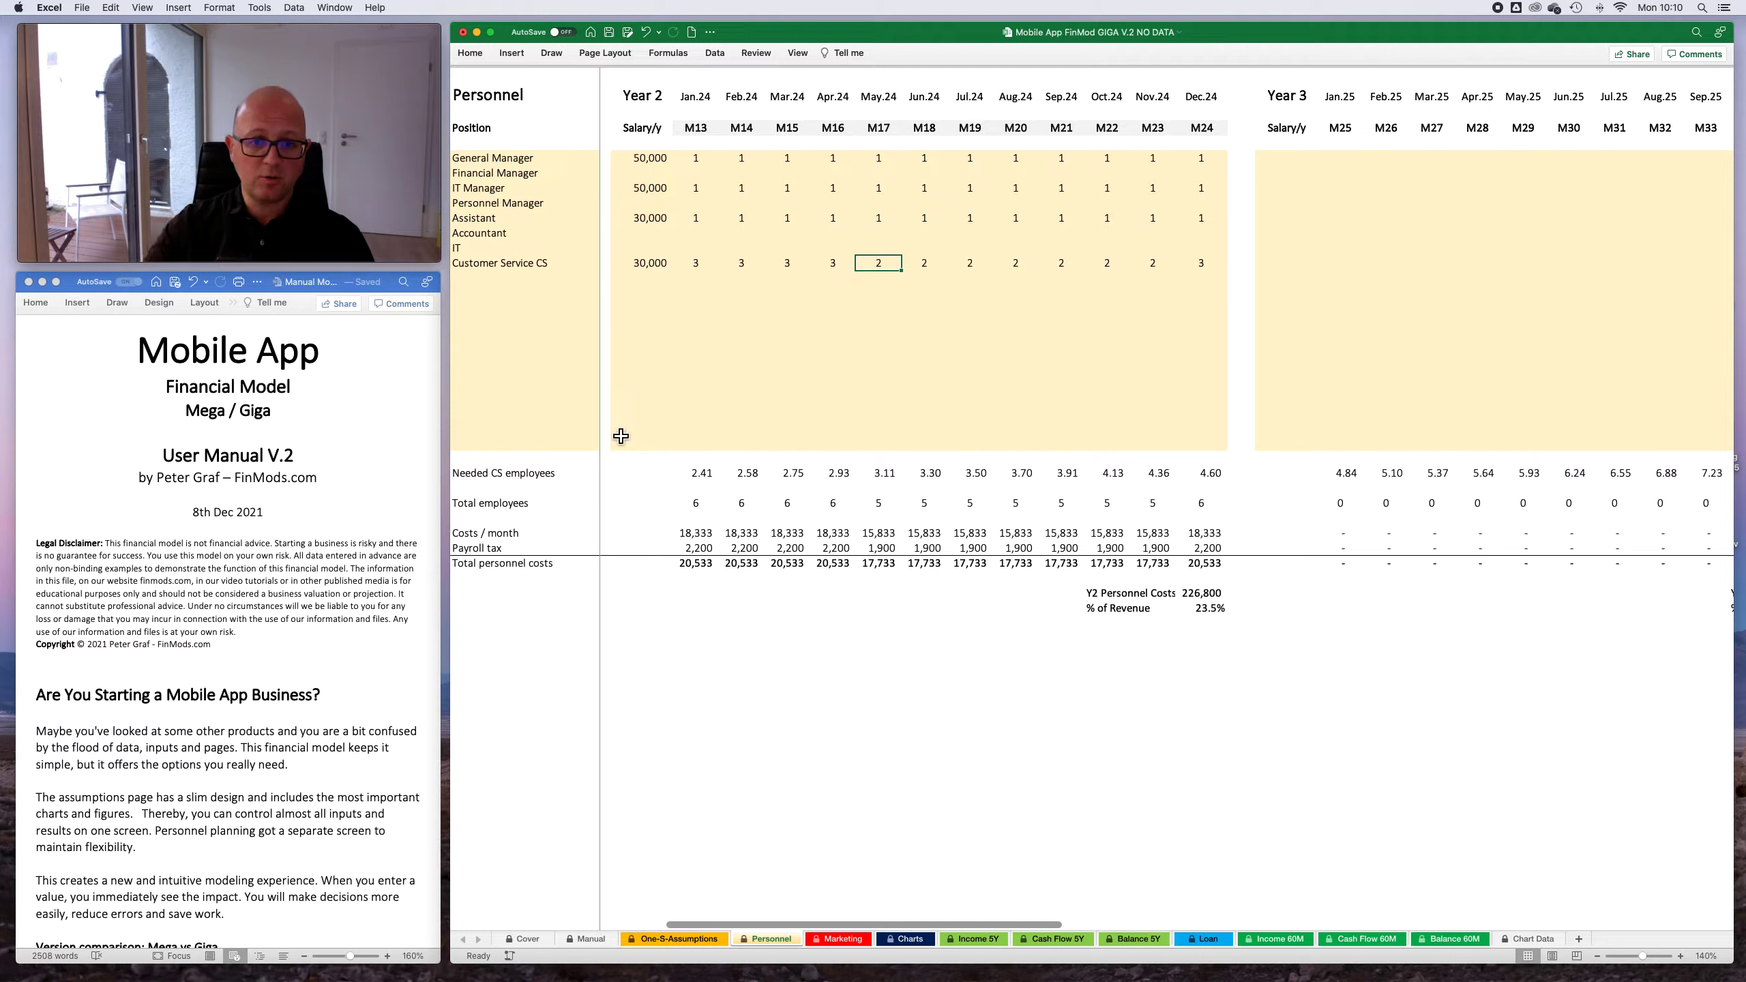
- Set the Customer Service CS headcount to 3 for May.24, 4 for Jun.24 through Oct.24, and 5 for Nov.24 and Dec.24
click(906, 476)
click(889, 267)
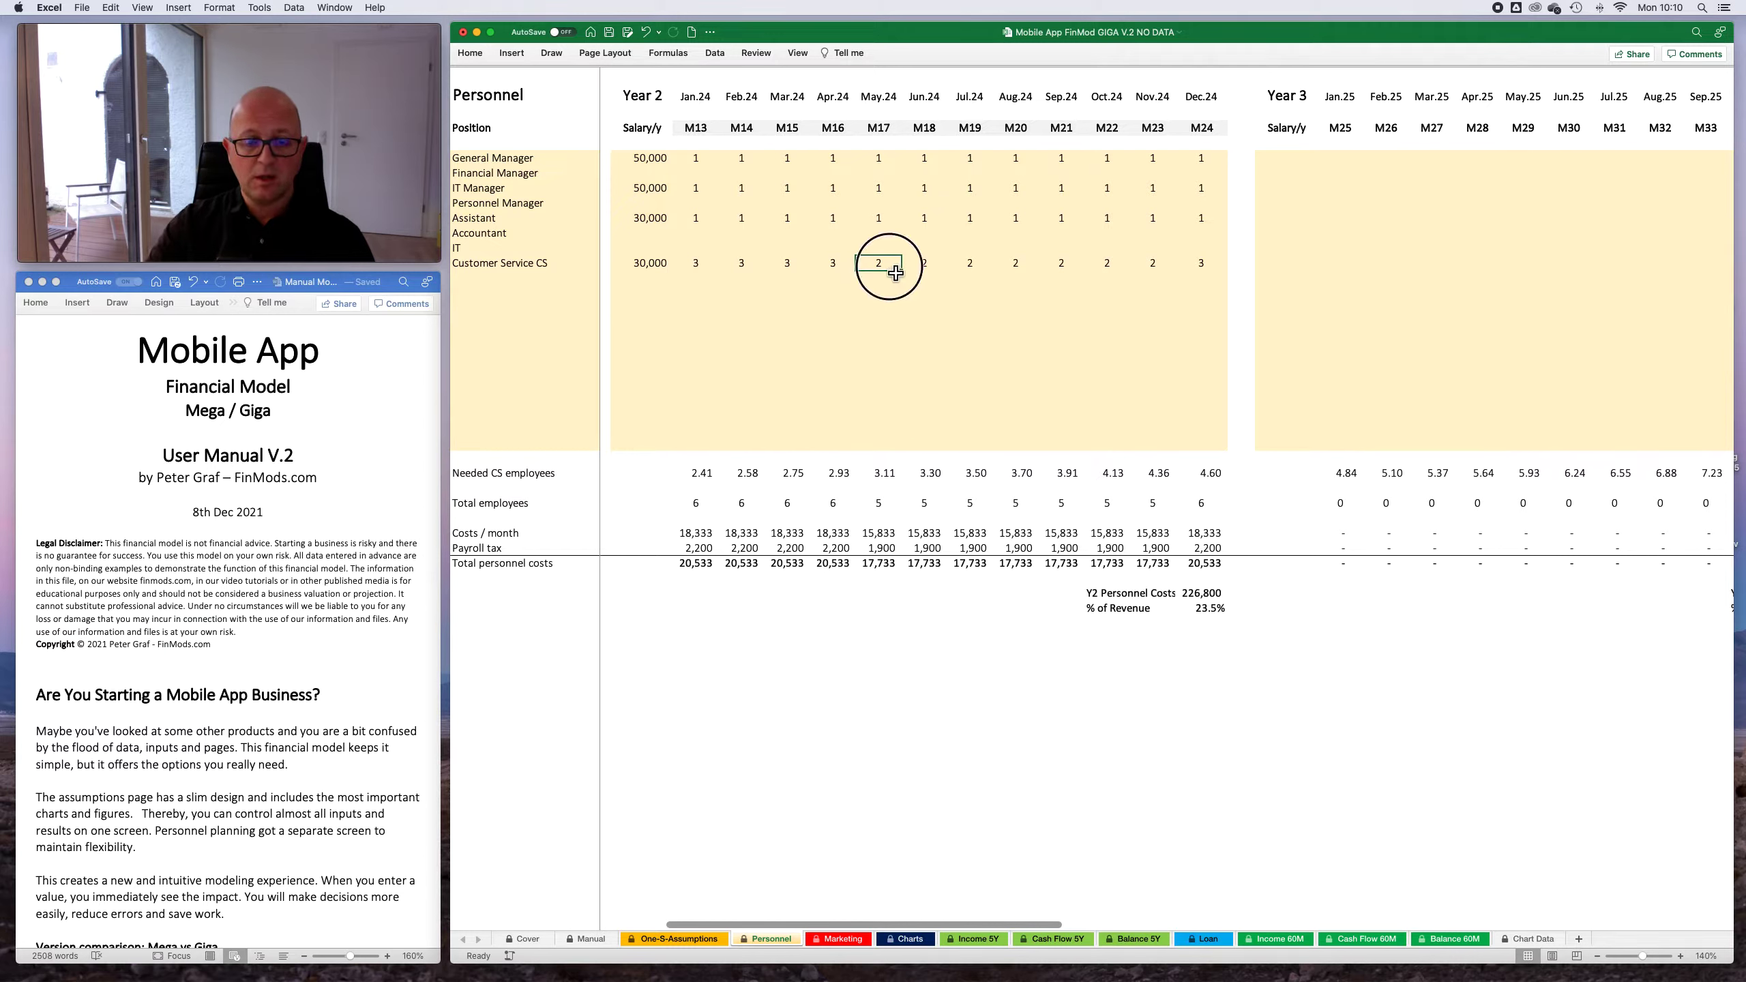
text(3)
key(Tab)
text(4)
key(Tab)
text(4)
key(Tab)
text(4	4)
key(Tab)
text(4)
key(Tab)
text(5)
key(Tab)
text(5)
key(Tab)
- Copy the complete Year 2 block of salaries and headcounts into the Year 3 block
drag(660, 165, 1202, 454)
key(super+c)
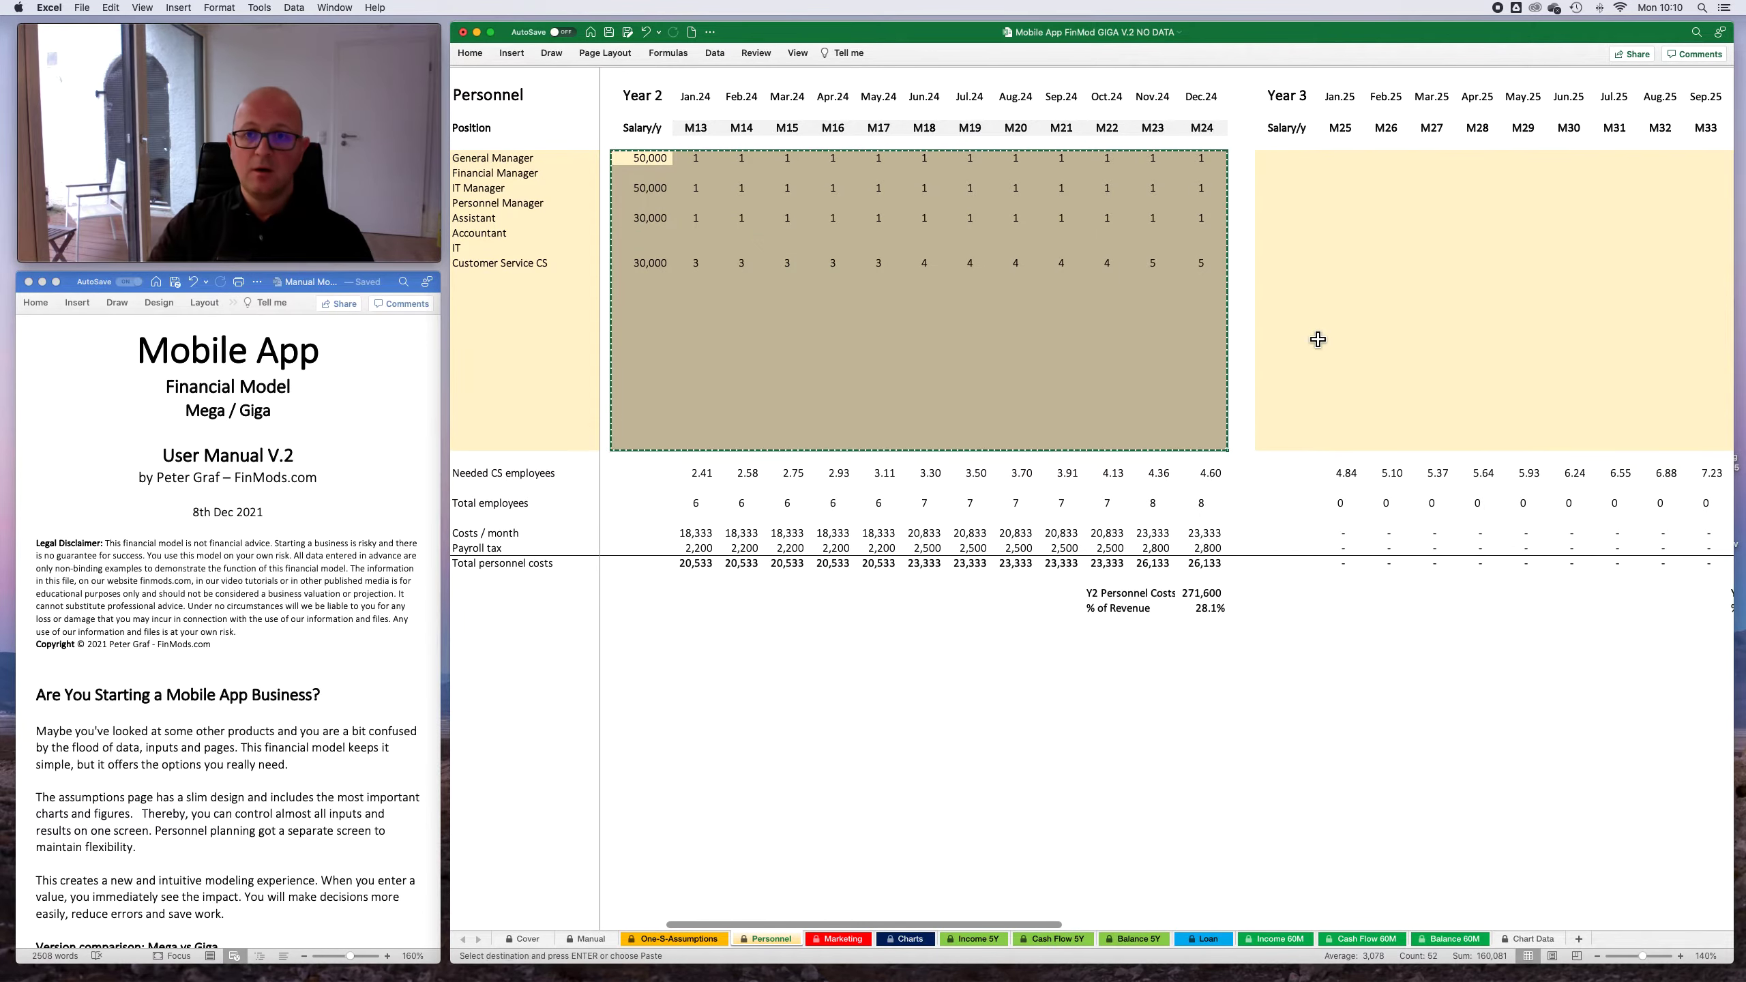
scroll(1307, 344, right, 10)
click(733, 159)
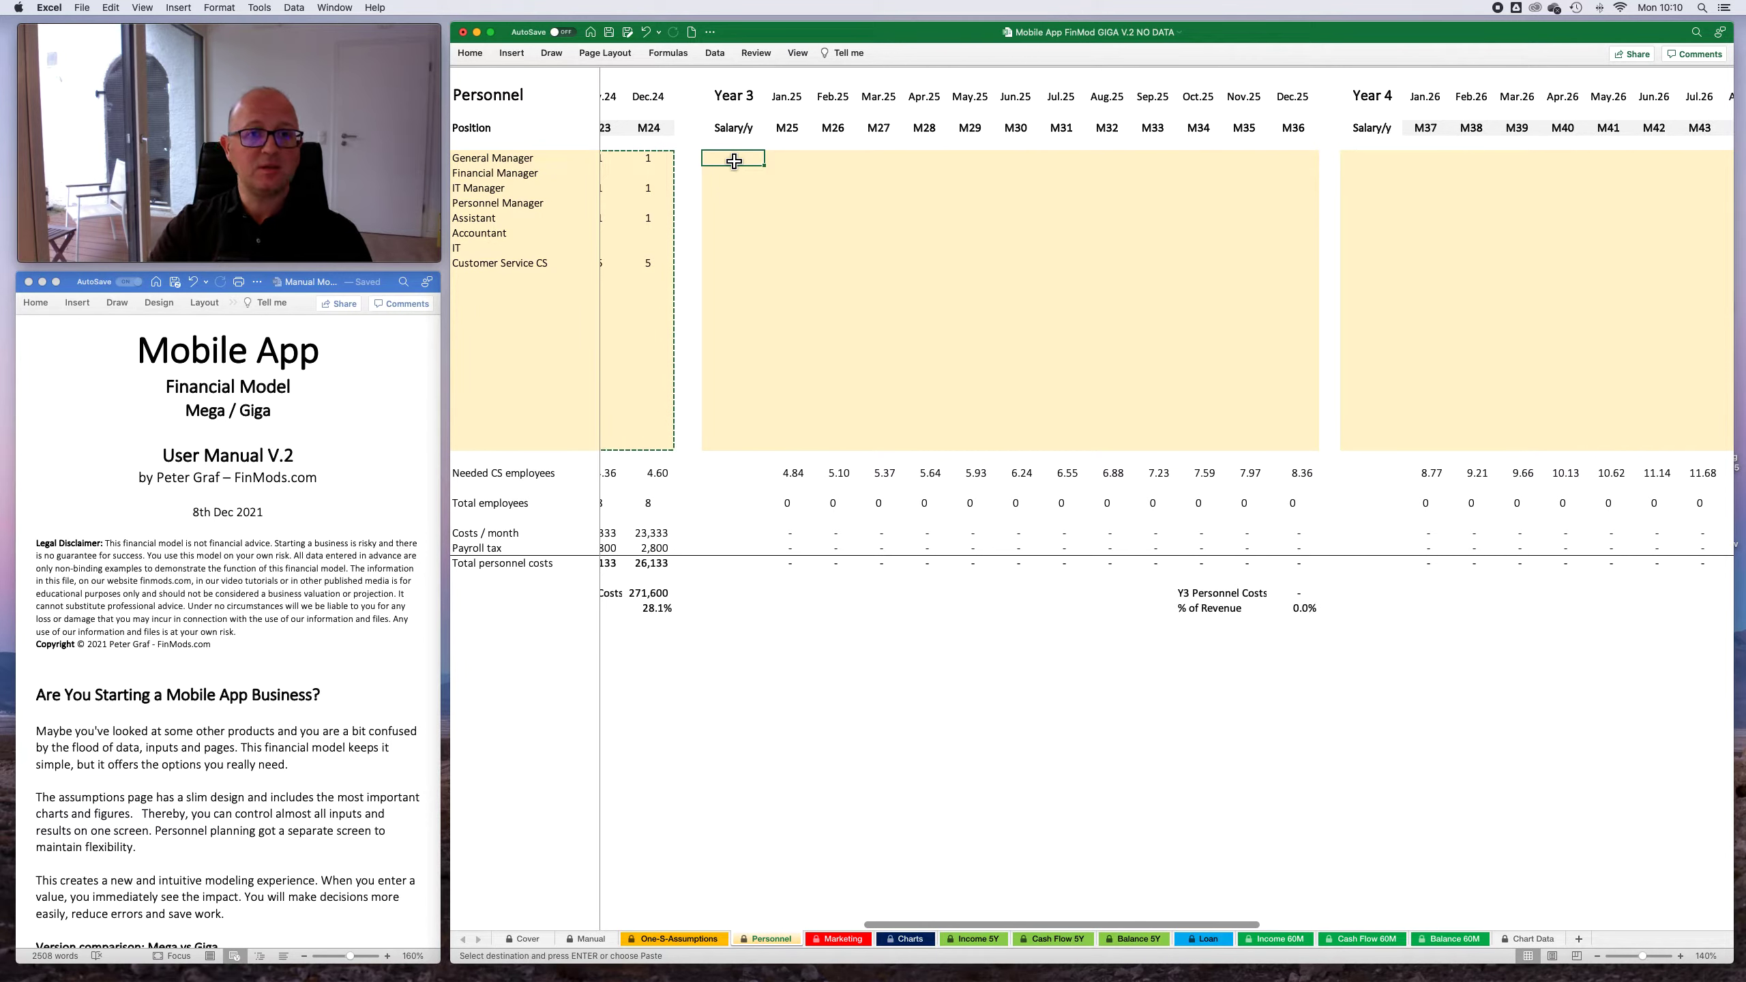
key(Return)
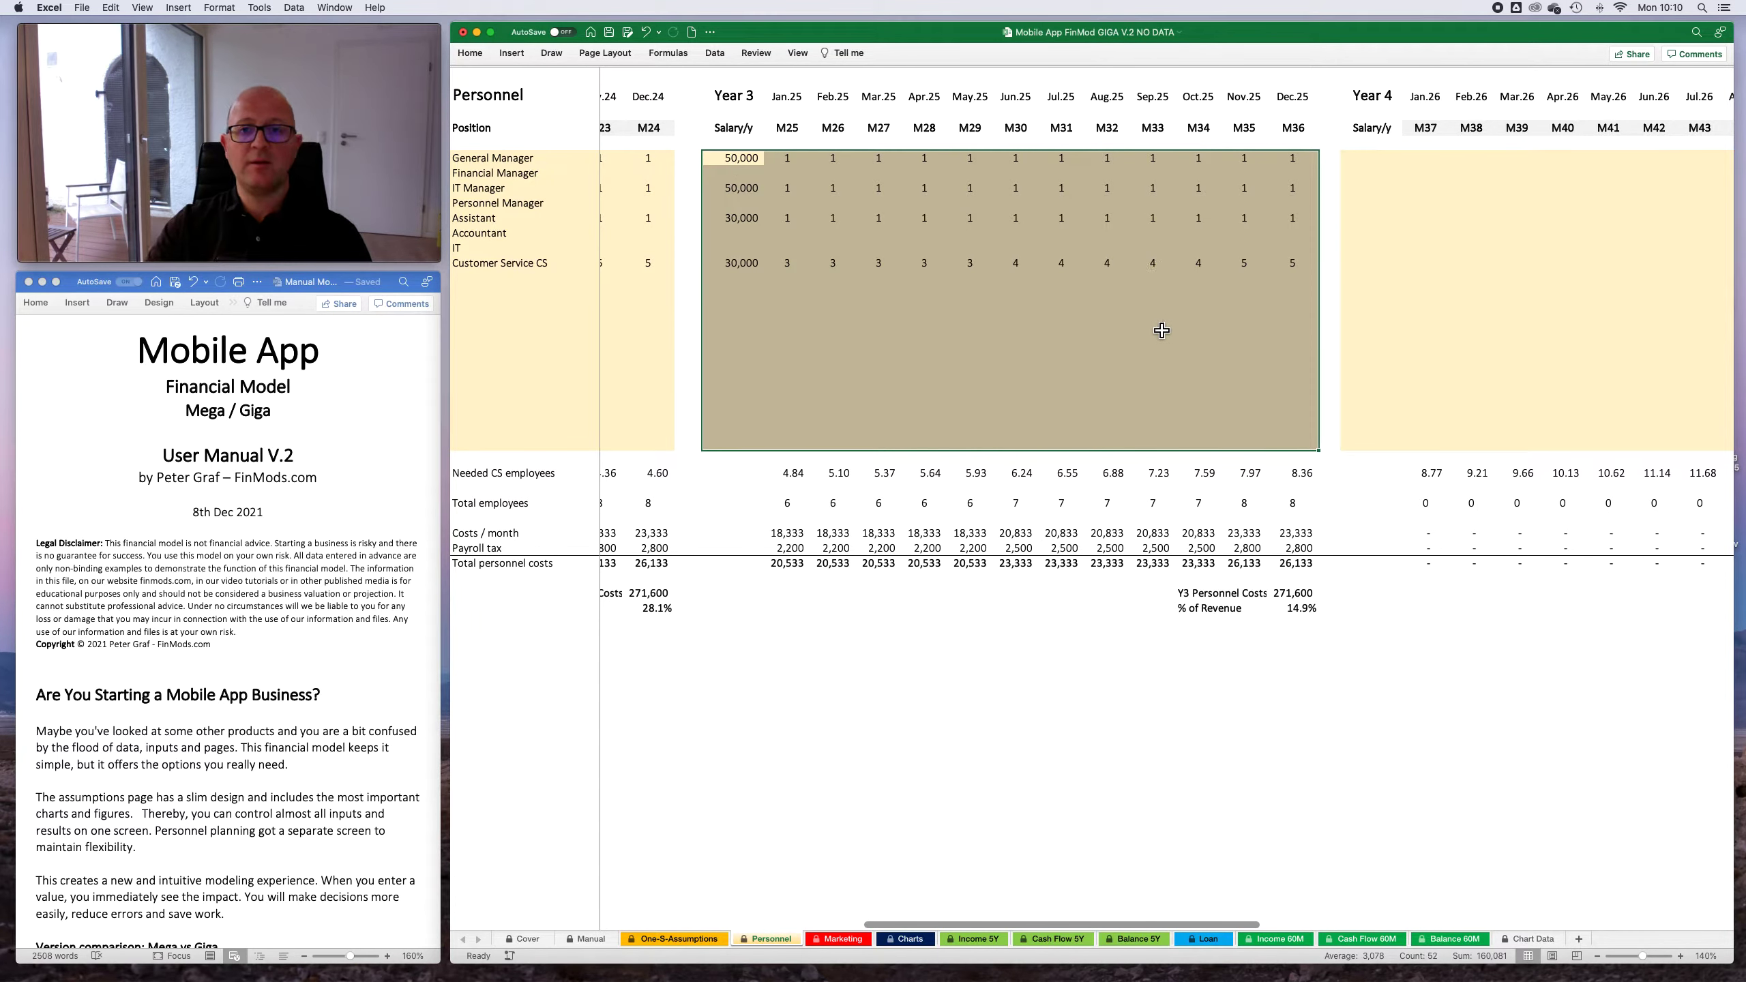
- Raise the General Manager's Year 3 salary to 55,000
scroll(1158, 384, right, 2)
click(892, 320)
click(738, 264)
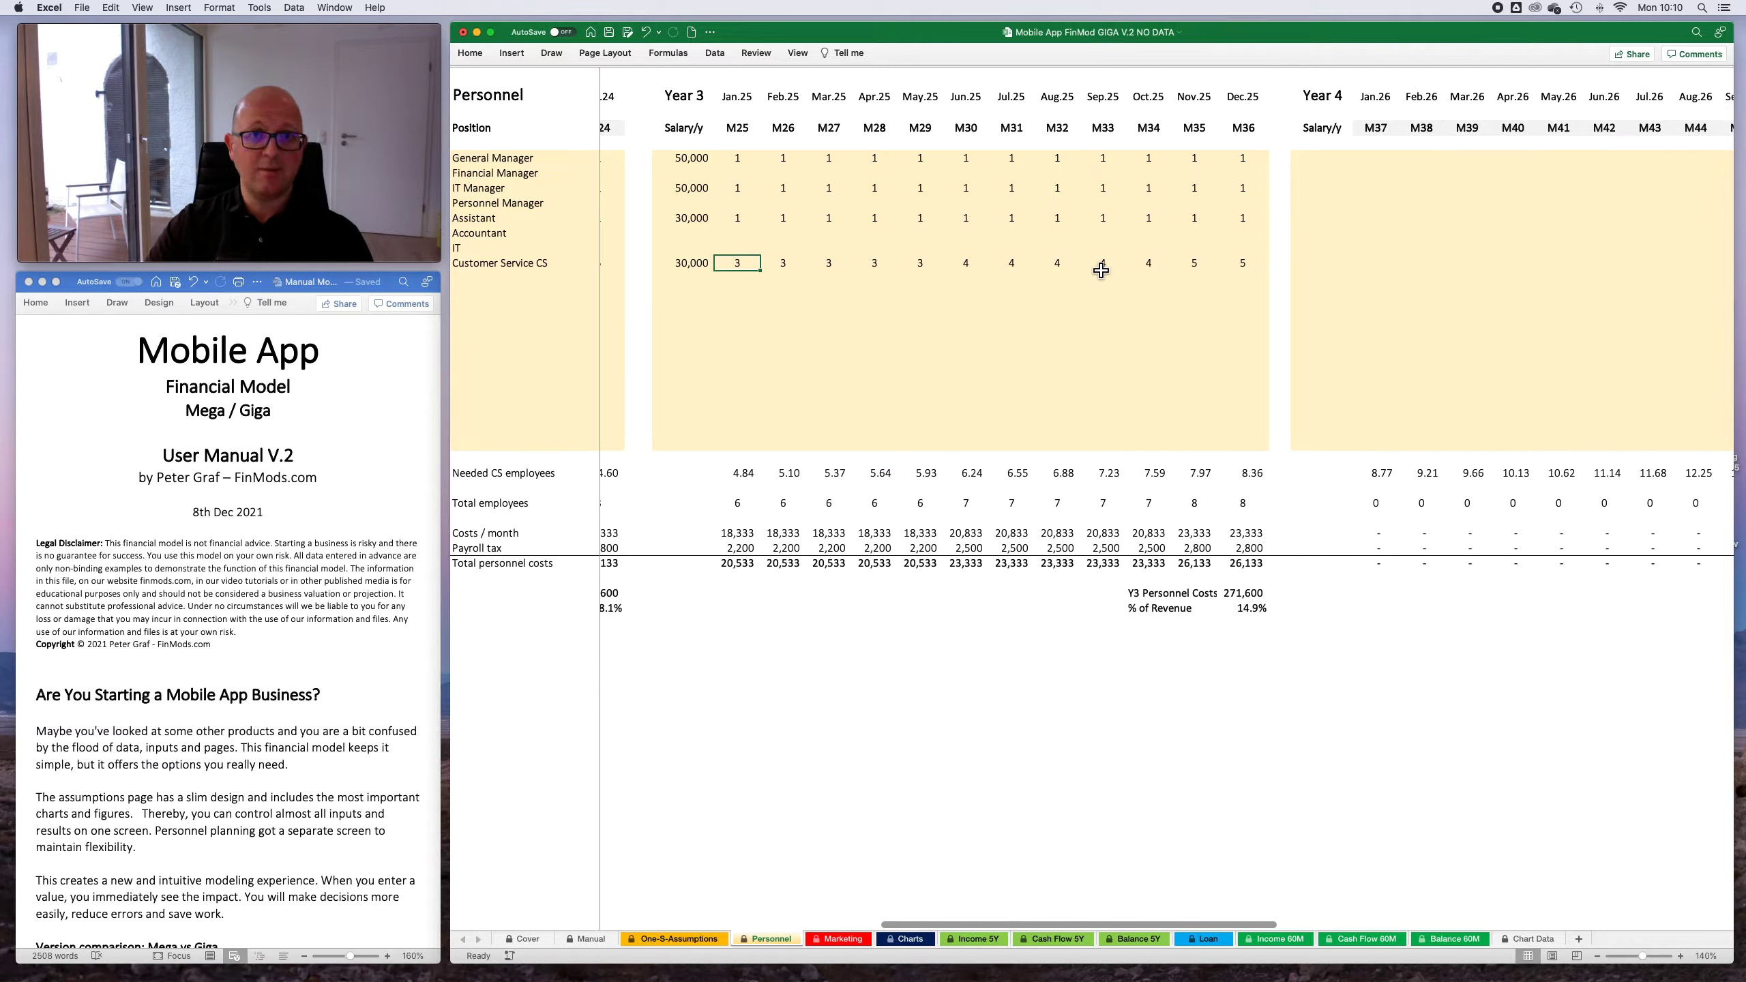
key(Left)
key(Up)
key(Up)
key(Up)
key(Up)
key(Up)
key(Up)
key(Up)
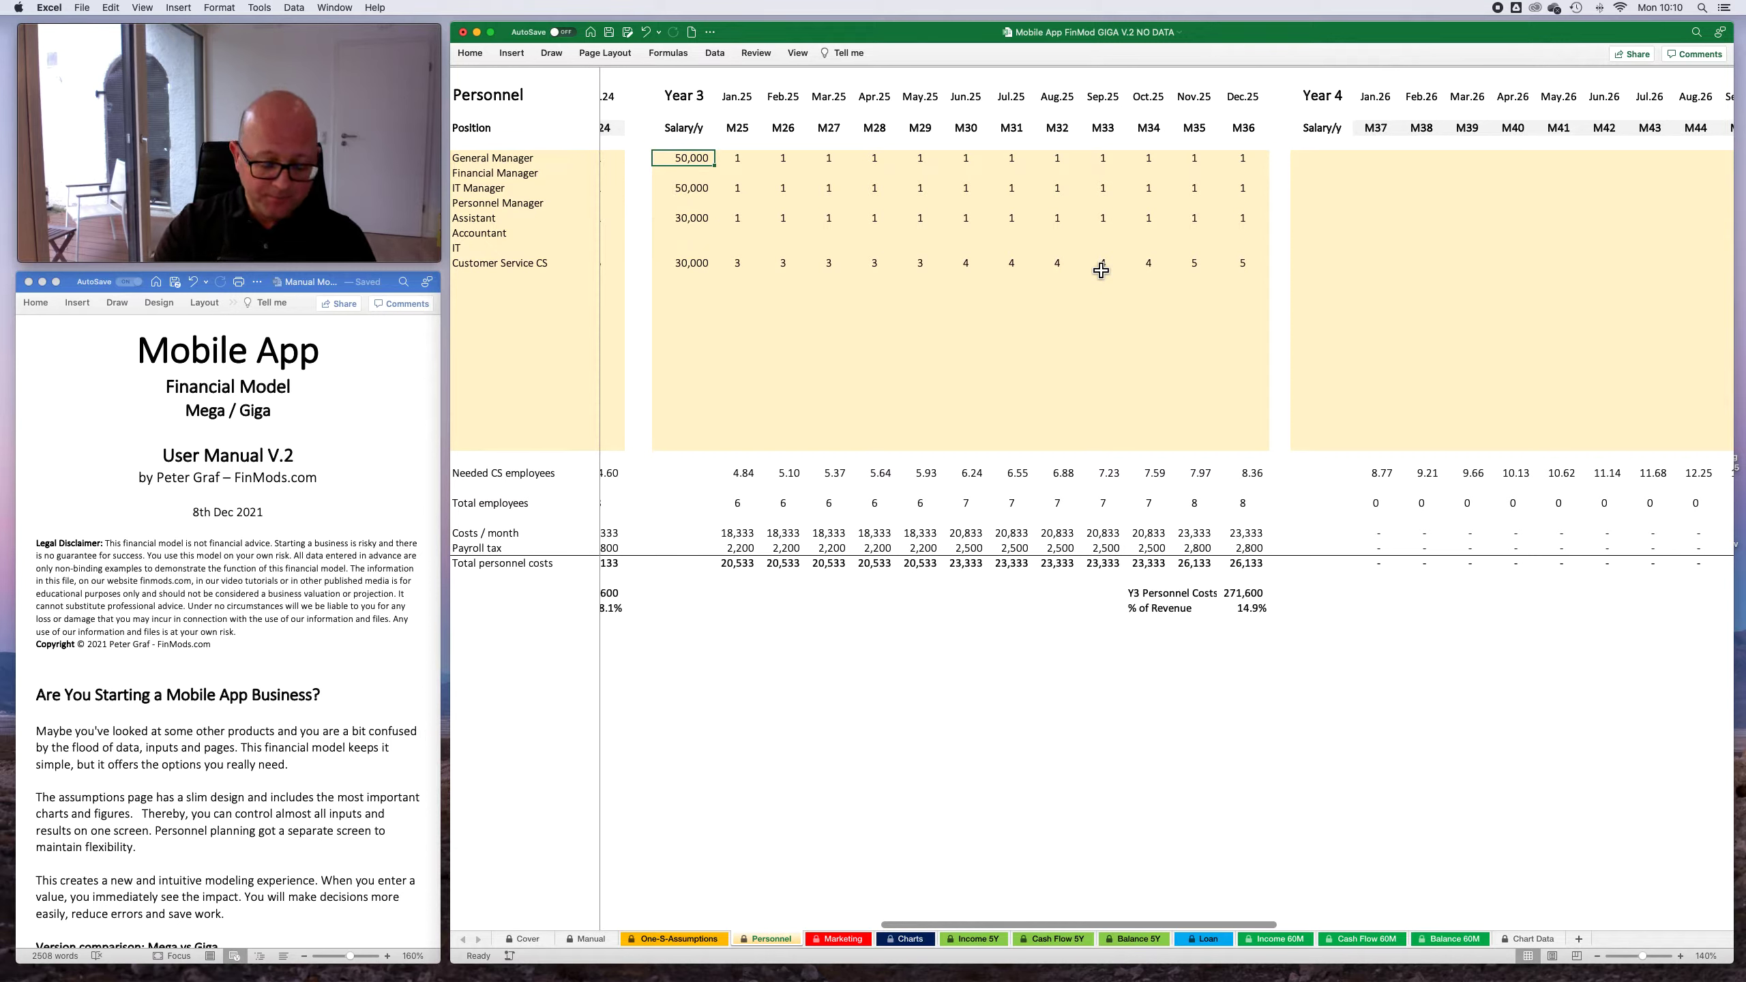
text(5)
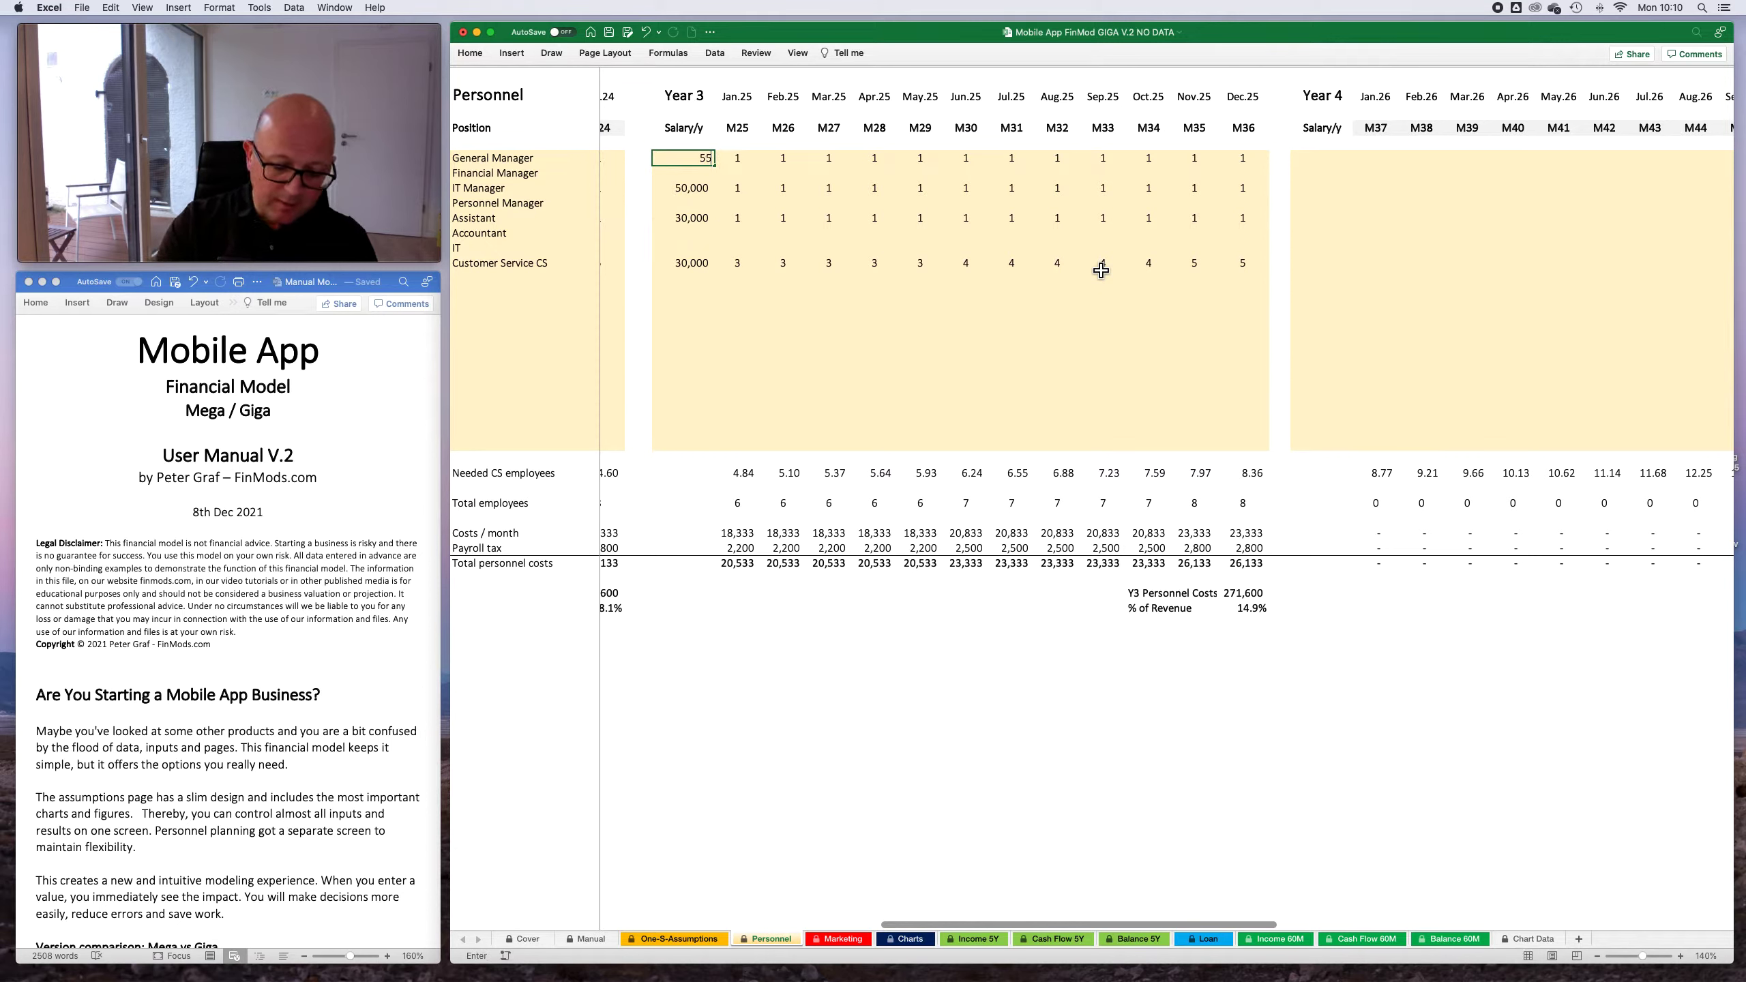
key(Return)
- Raise the IT Manager's Year 3 salary to 55,000
text(5)
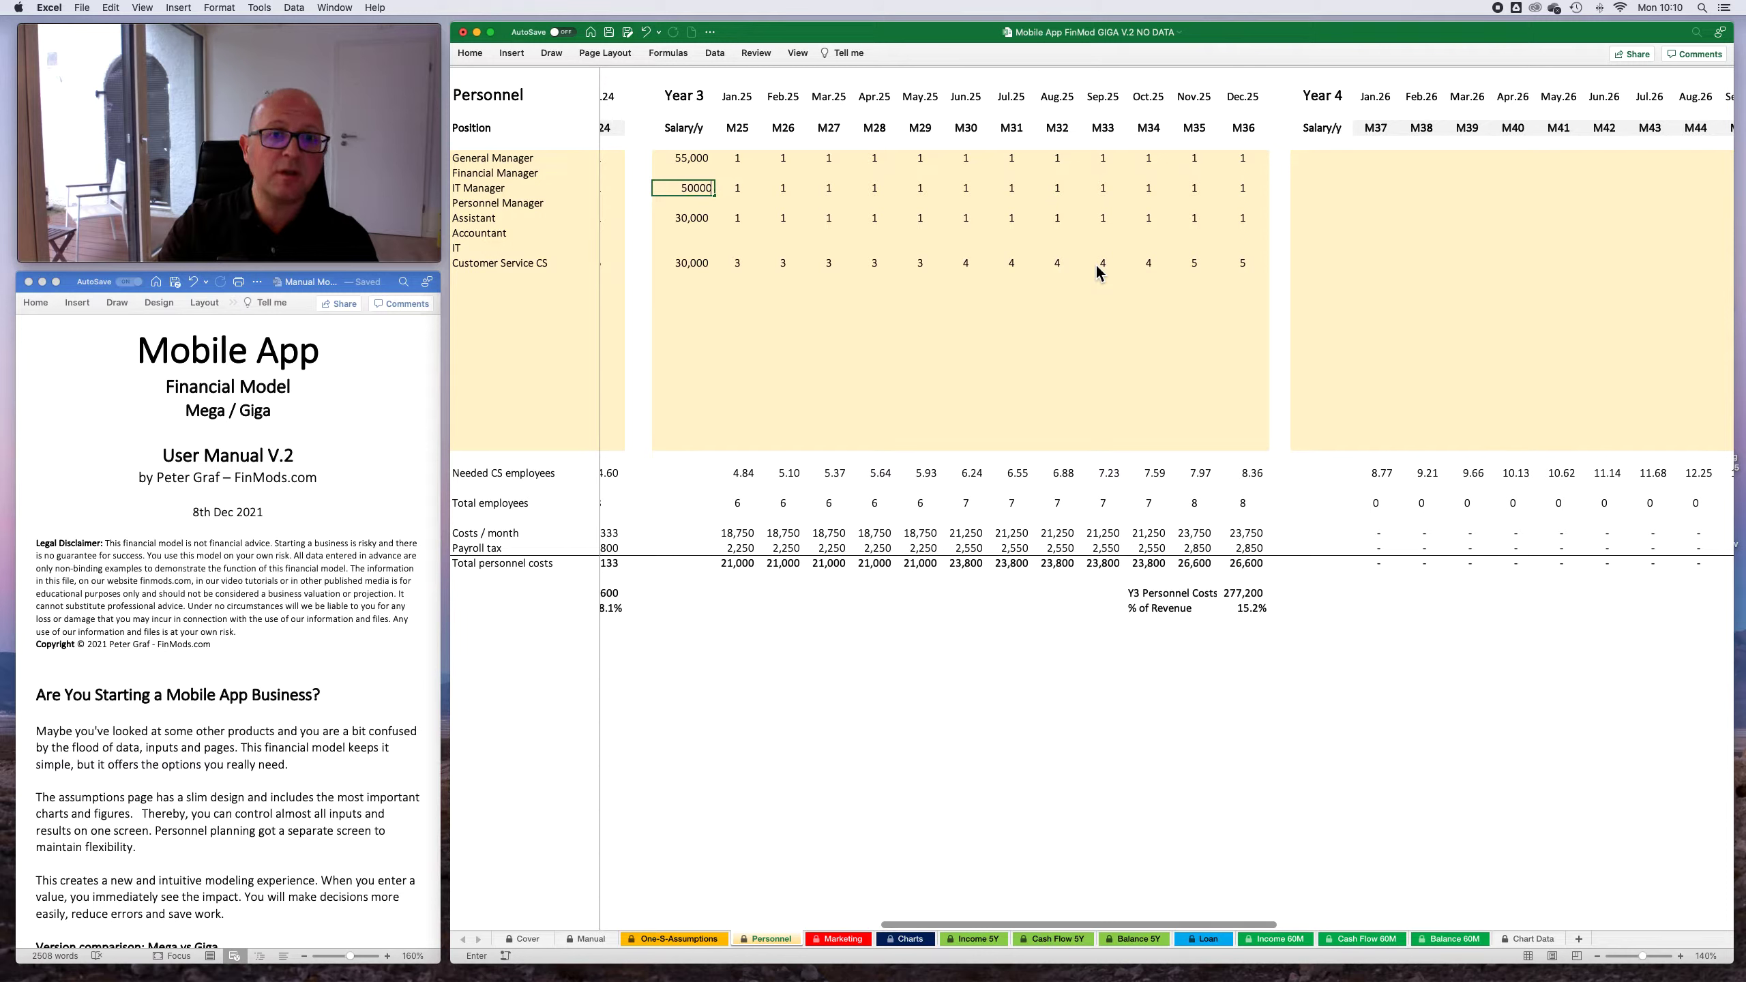
text(0,000)
key(Return)
key(Up)
key(Up)
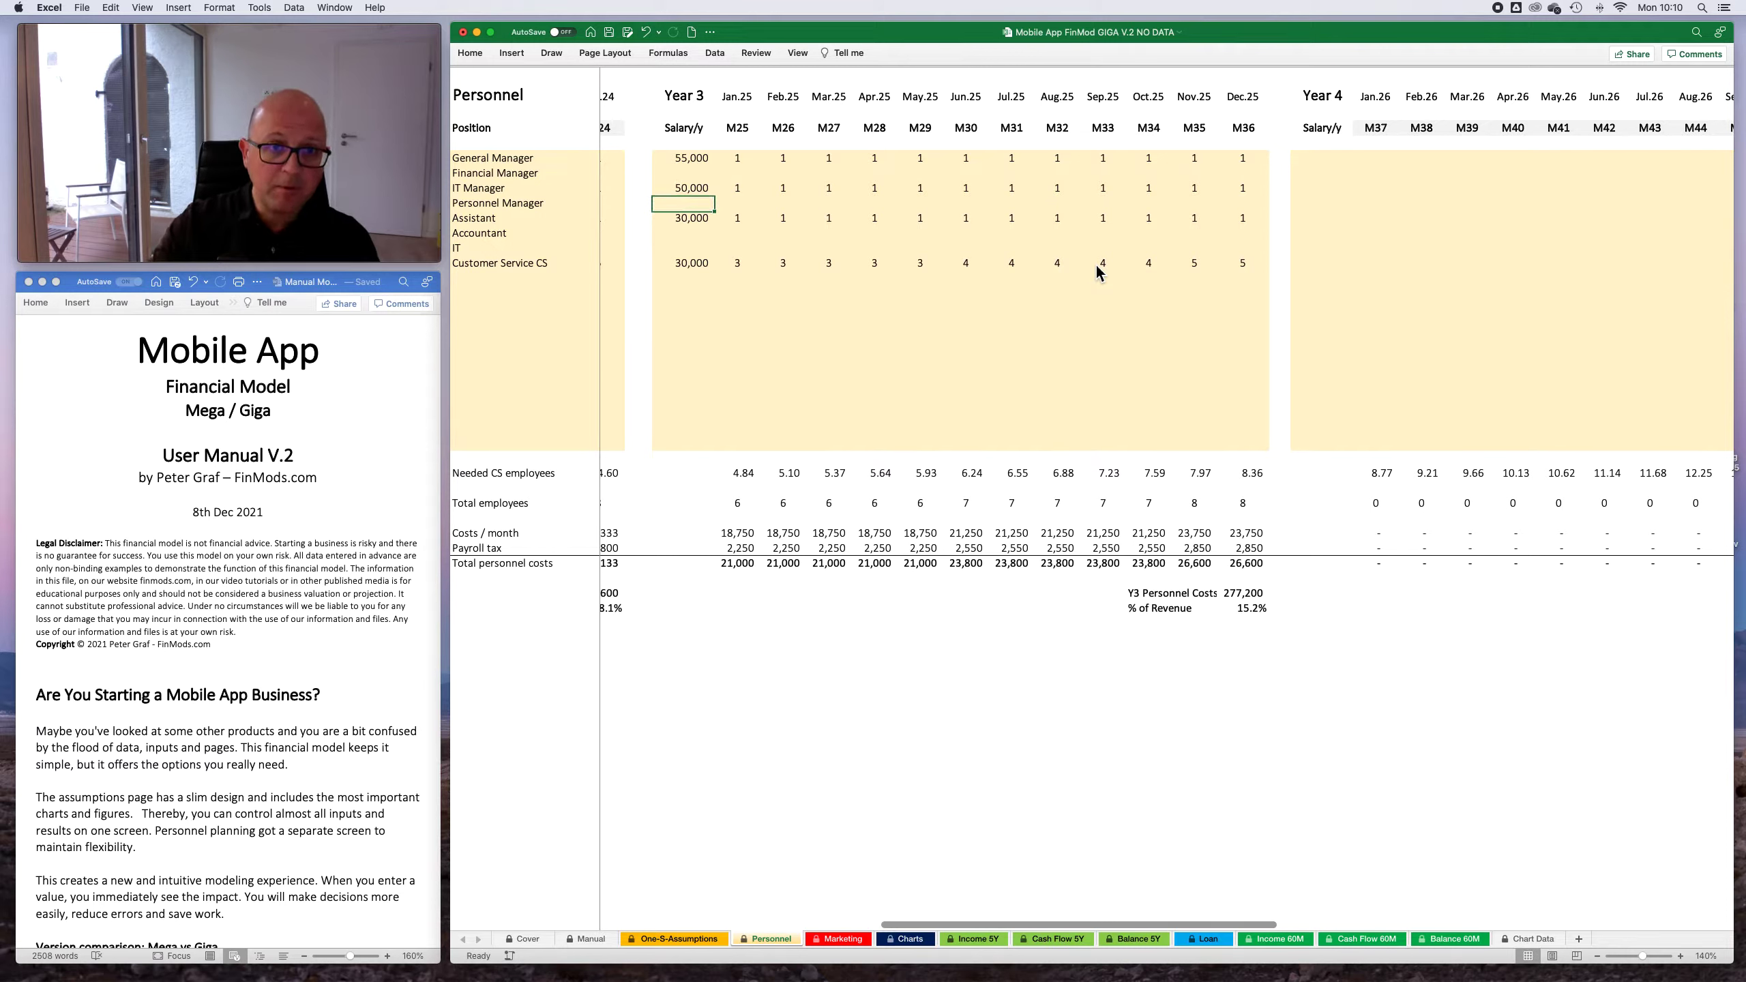
text(55,0)
text(00)
key(Return)
- Set the Year 3 salaries of the Assistant and Customer Service CS to 33,000 each
text(330)
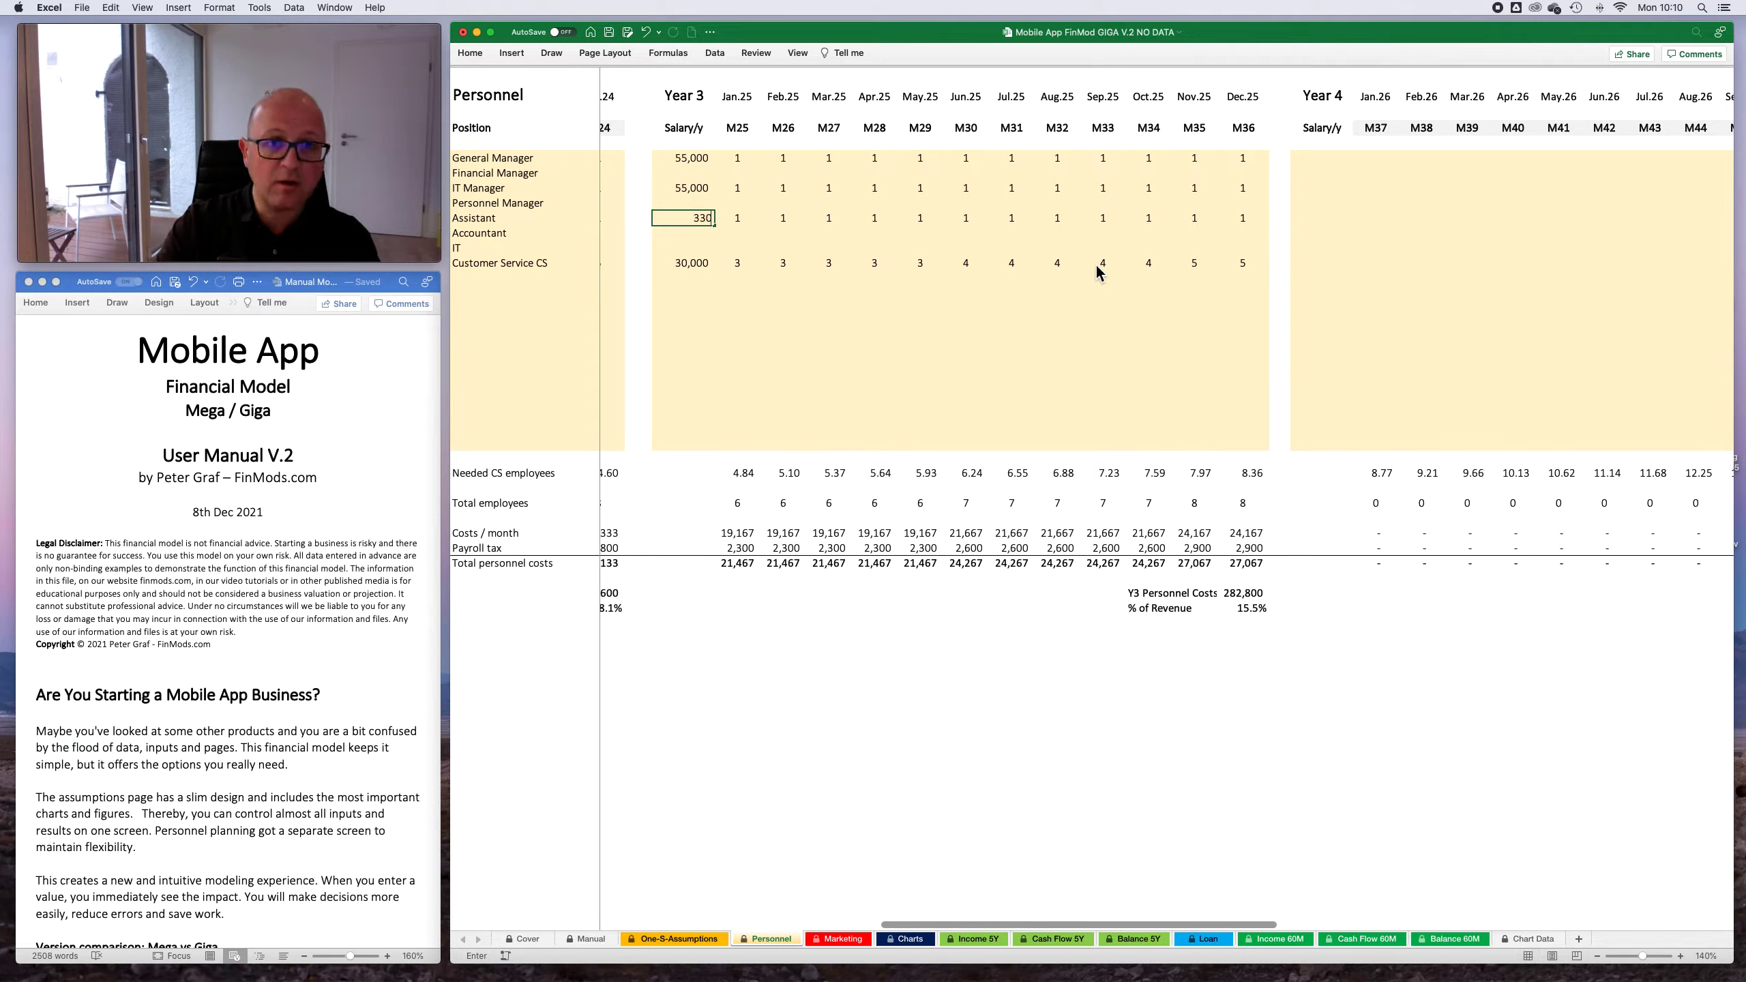
key(Return)
text(3)
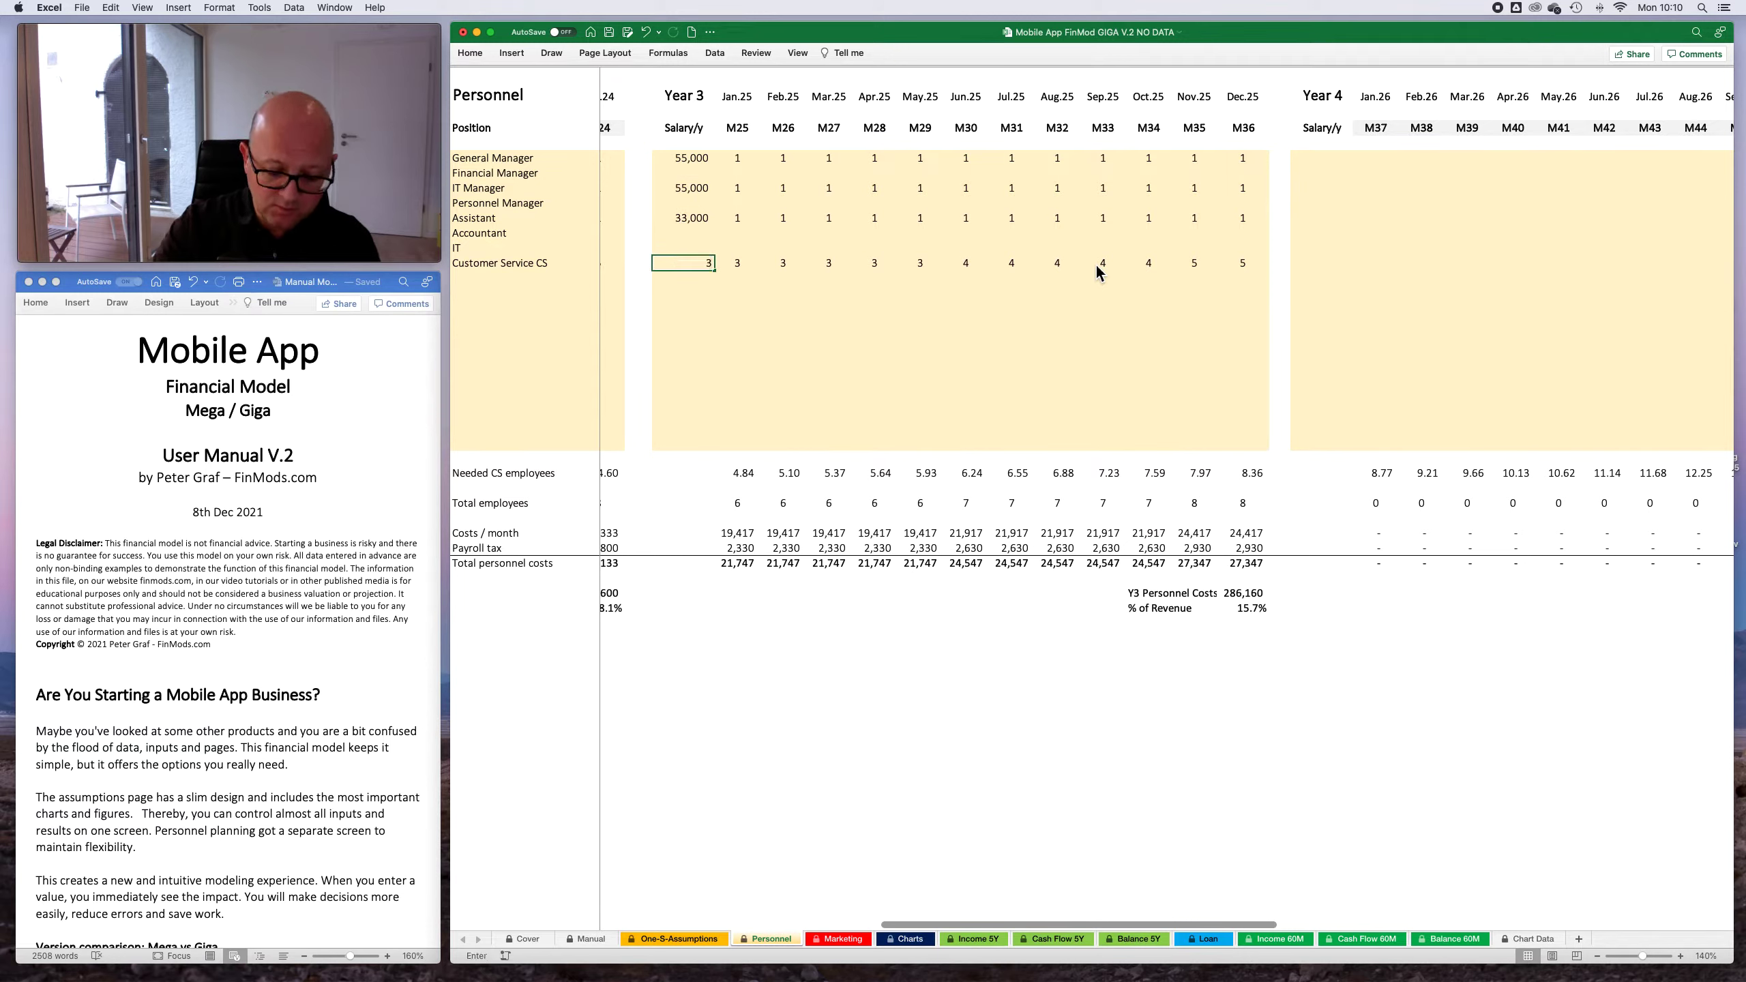
key(Return)
- Set the Customer Service CS headcount to 5 for each month from Jan.25 to May.25
key(Right)
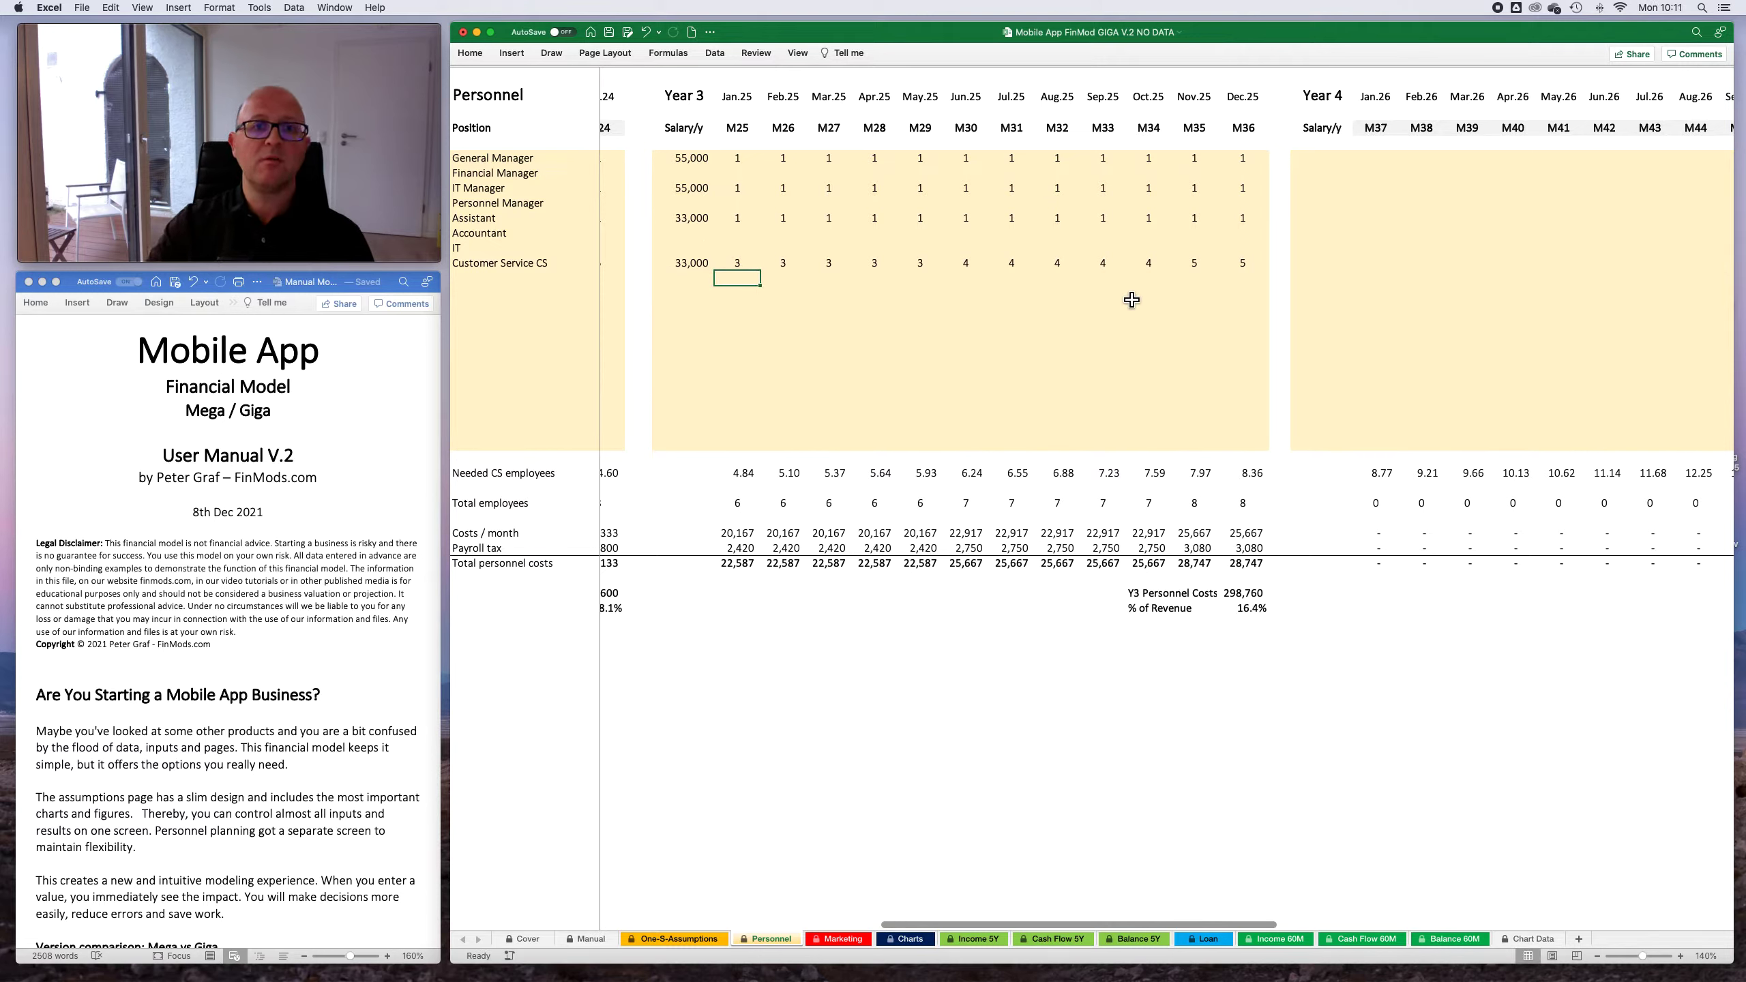
key(Up)
text(5)
key(Right)
key(5)
key(Right)
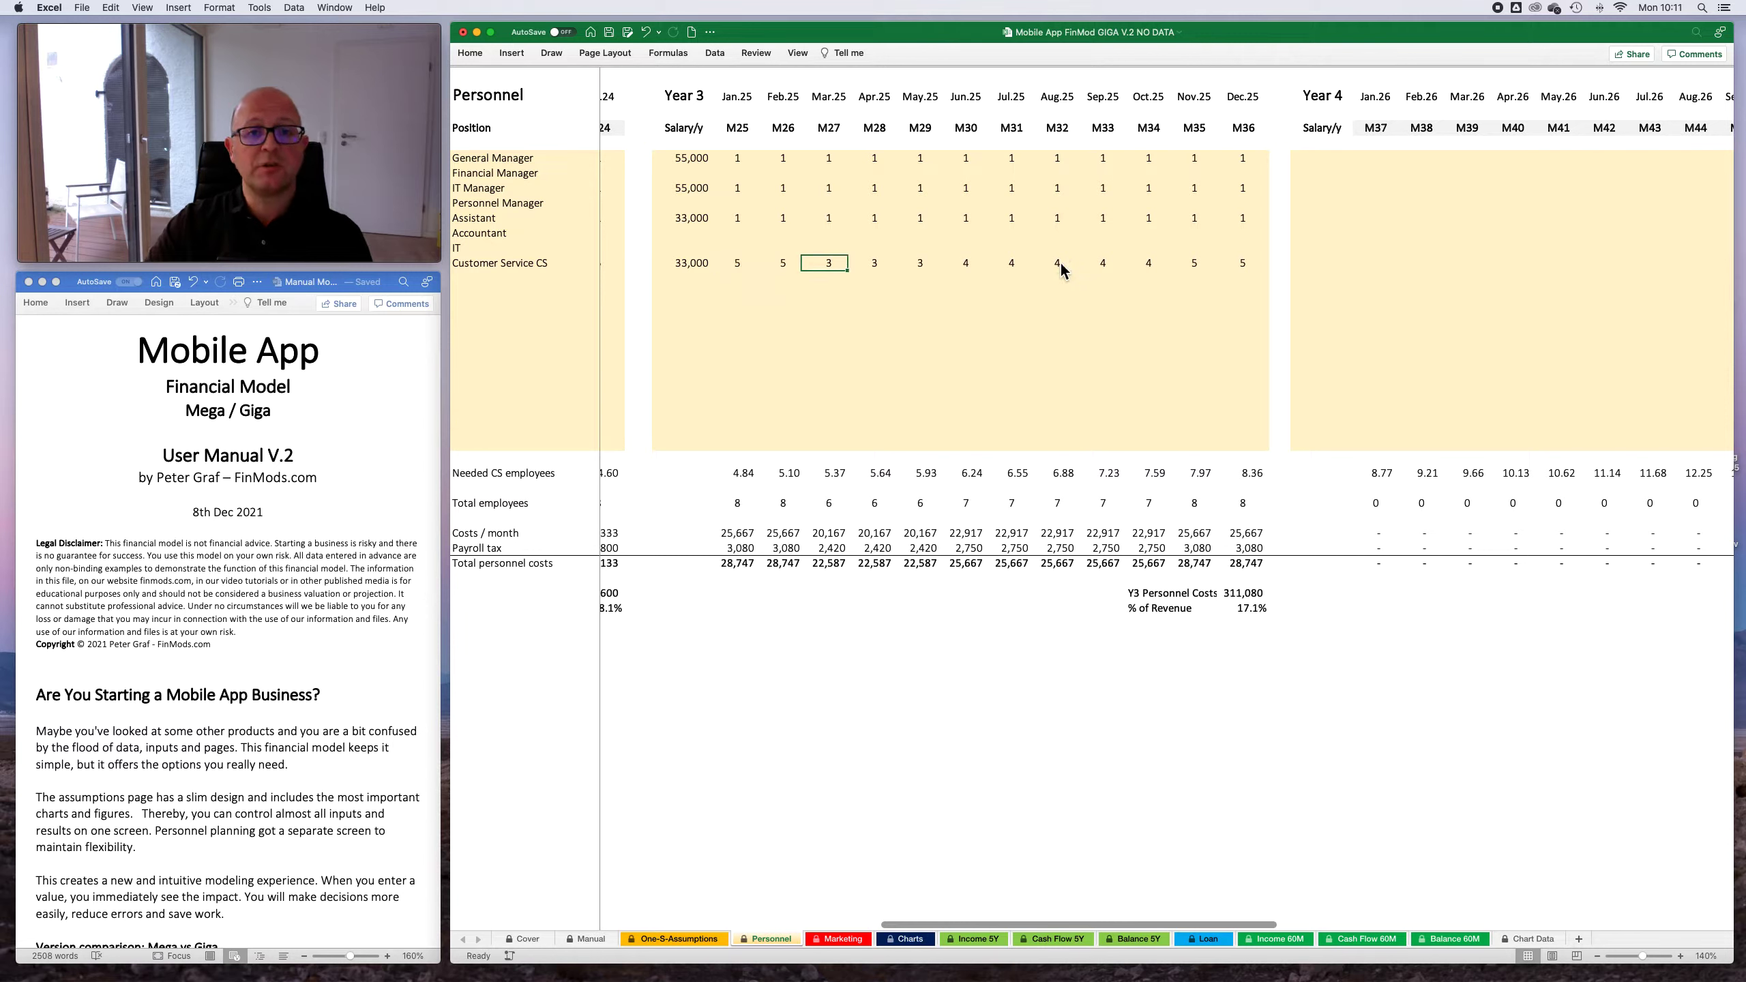
key(5)
key(Right)
key(5)
key(Right)
key(5)
- Set the Customer Service CS headcount to 6 for Jun.25 through Aug.25, 7 for Sep.25 through Nov.25, and 8 for Dec.25
key(Right)
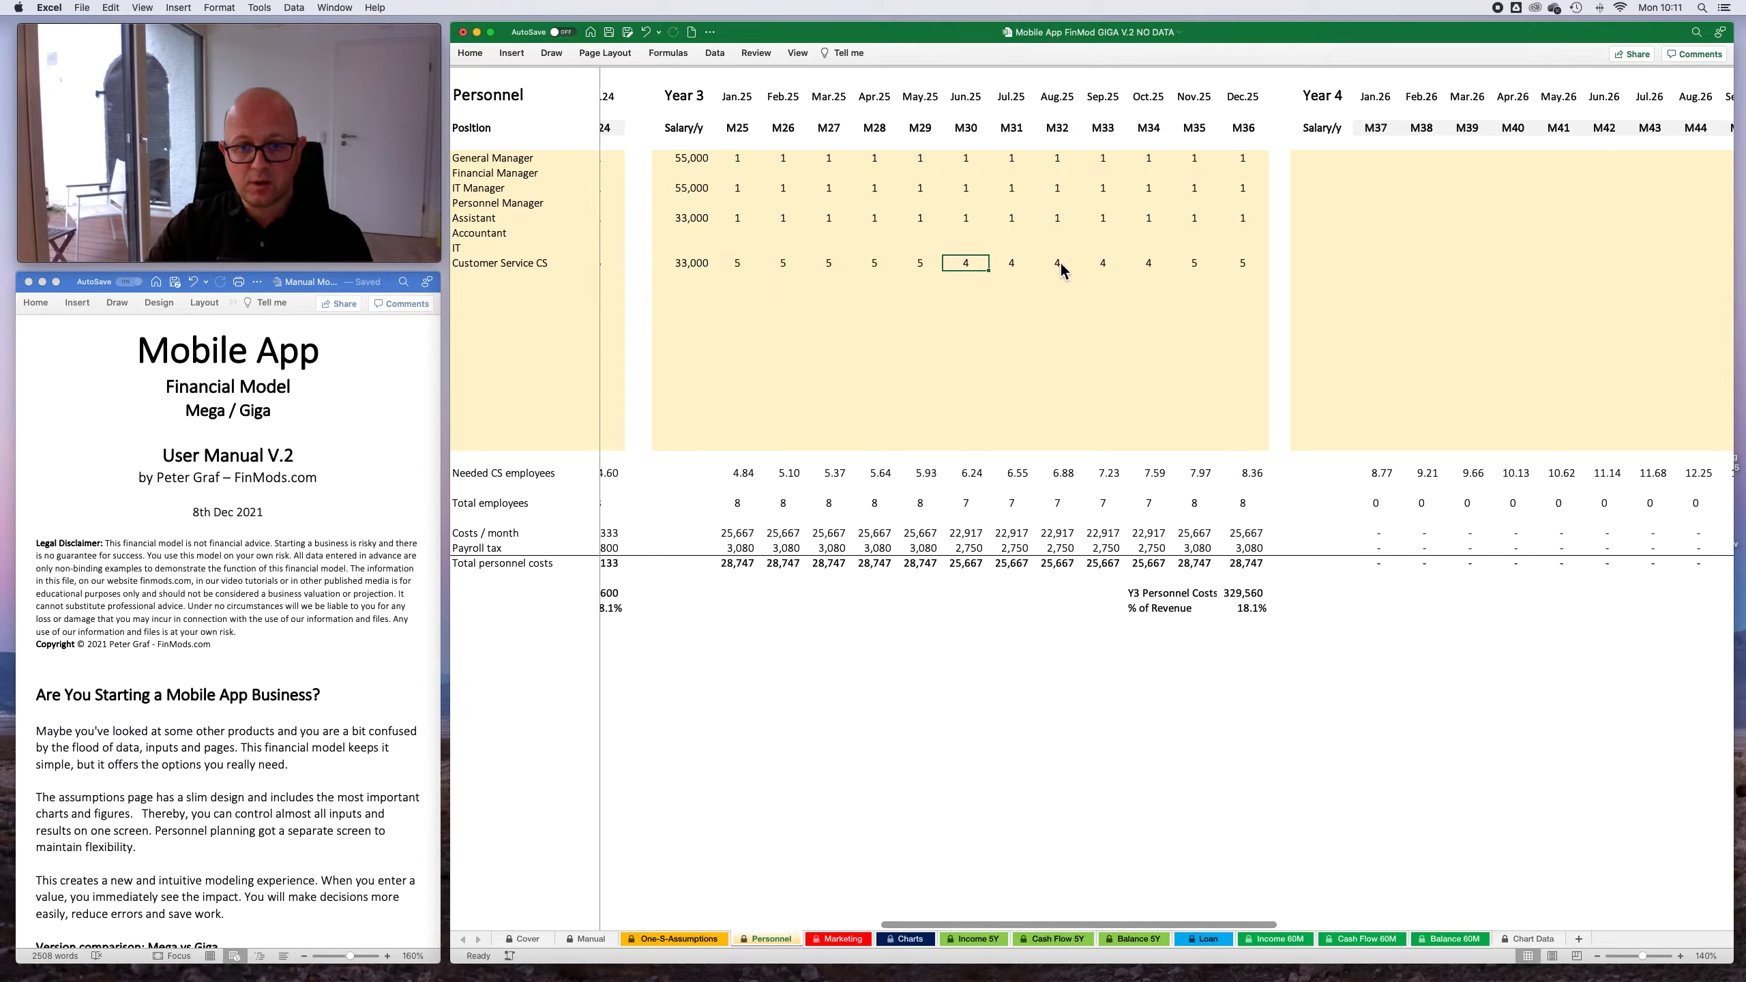
text(6)
key(Right)
key(6)
key(Right)
key(6)
key(Right)
key(6)
key(Right)
text(6)
key(Left)
text(7)
key(Right)
text(7)
key(Right)
text(7)
key(Right)
key(Right)
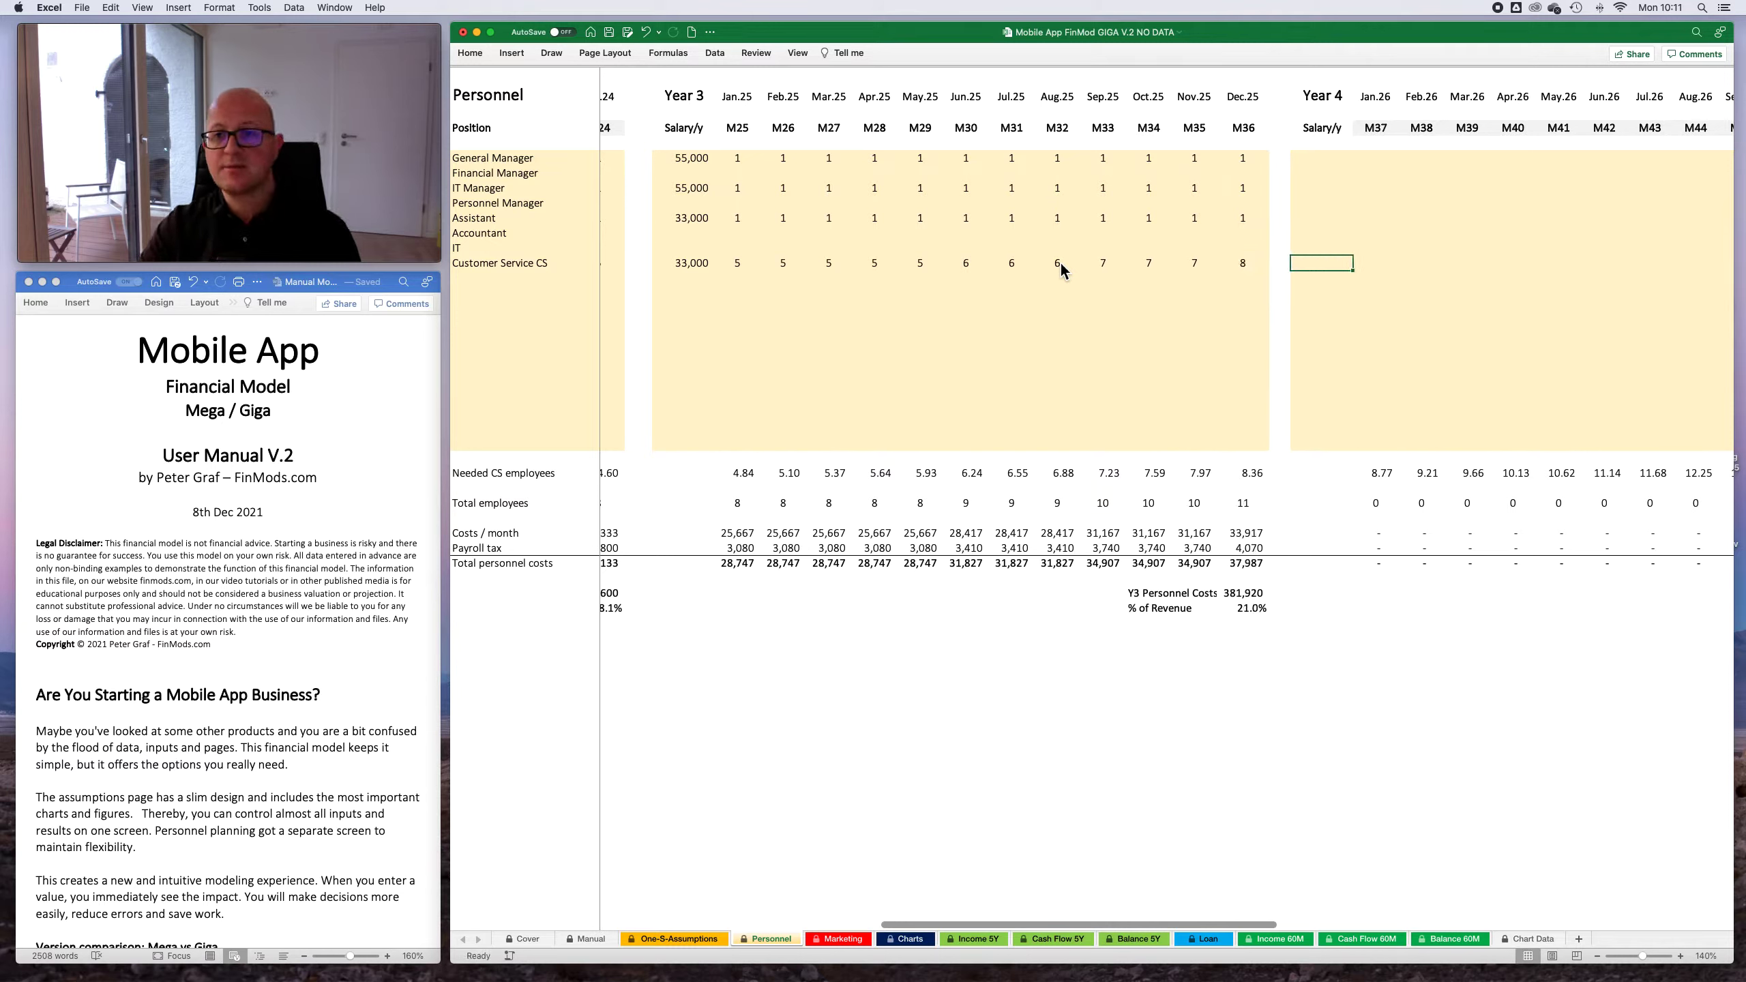
- Copy the complete Year 3 block of salaries and headcounts into the Year 4 block
drag(698, 165, 1269, 447)
key(super+c)
scroll(1238, 413, right, 5)
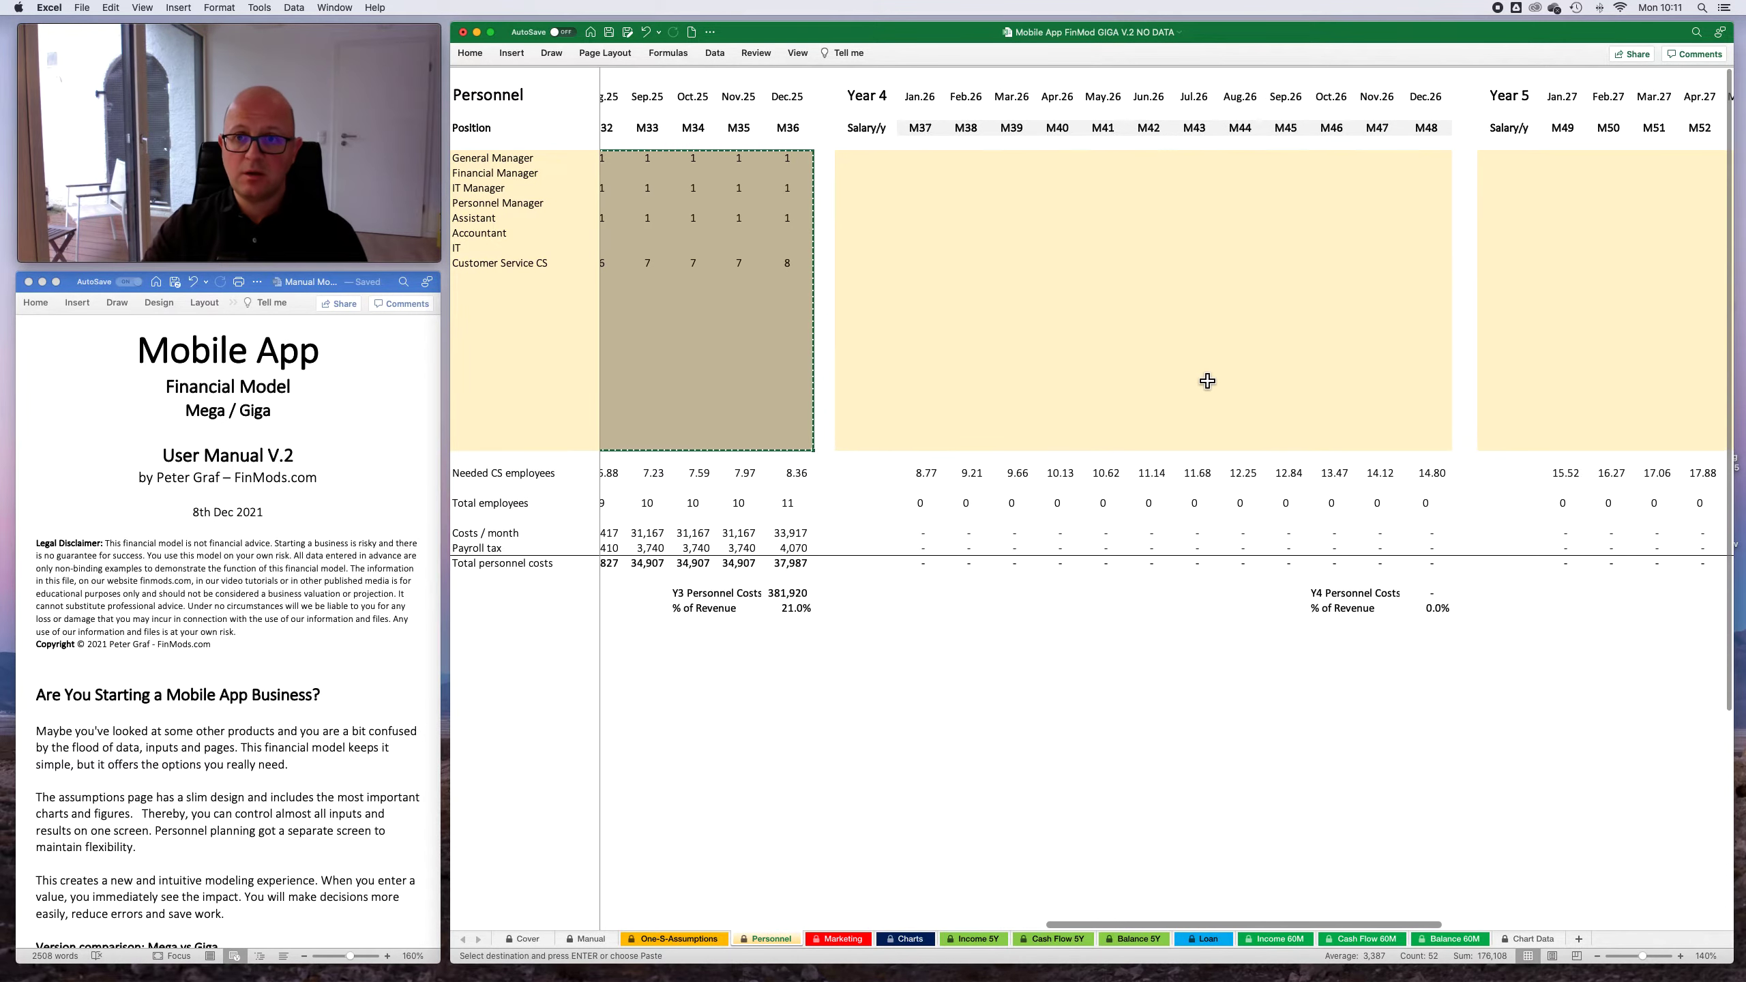
click(877, 161)
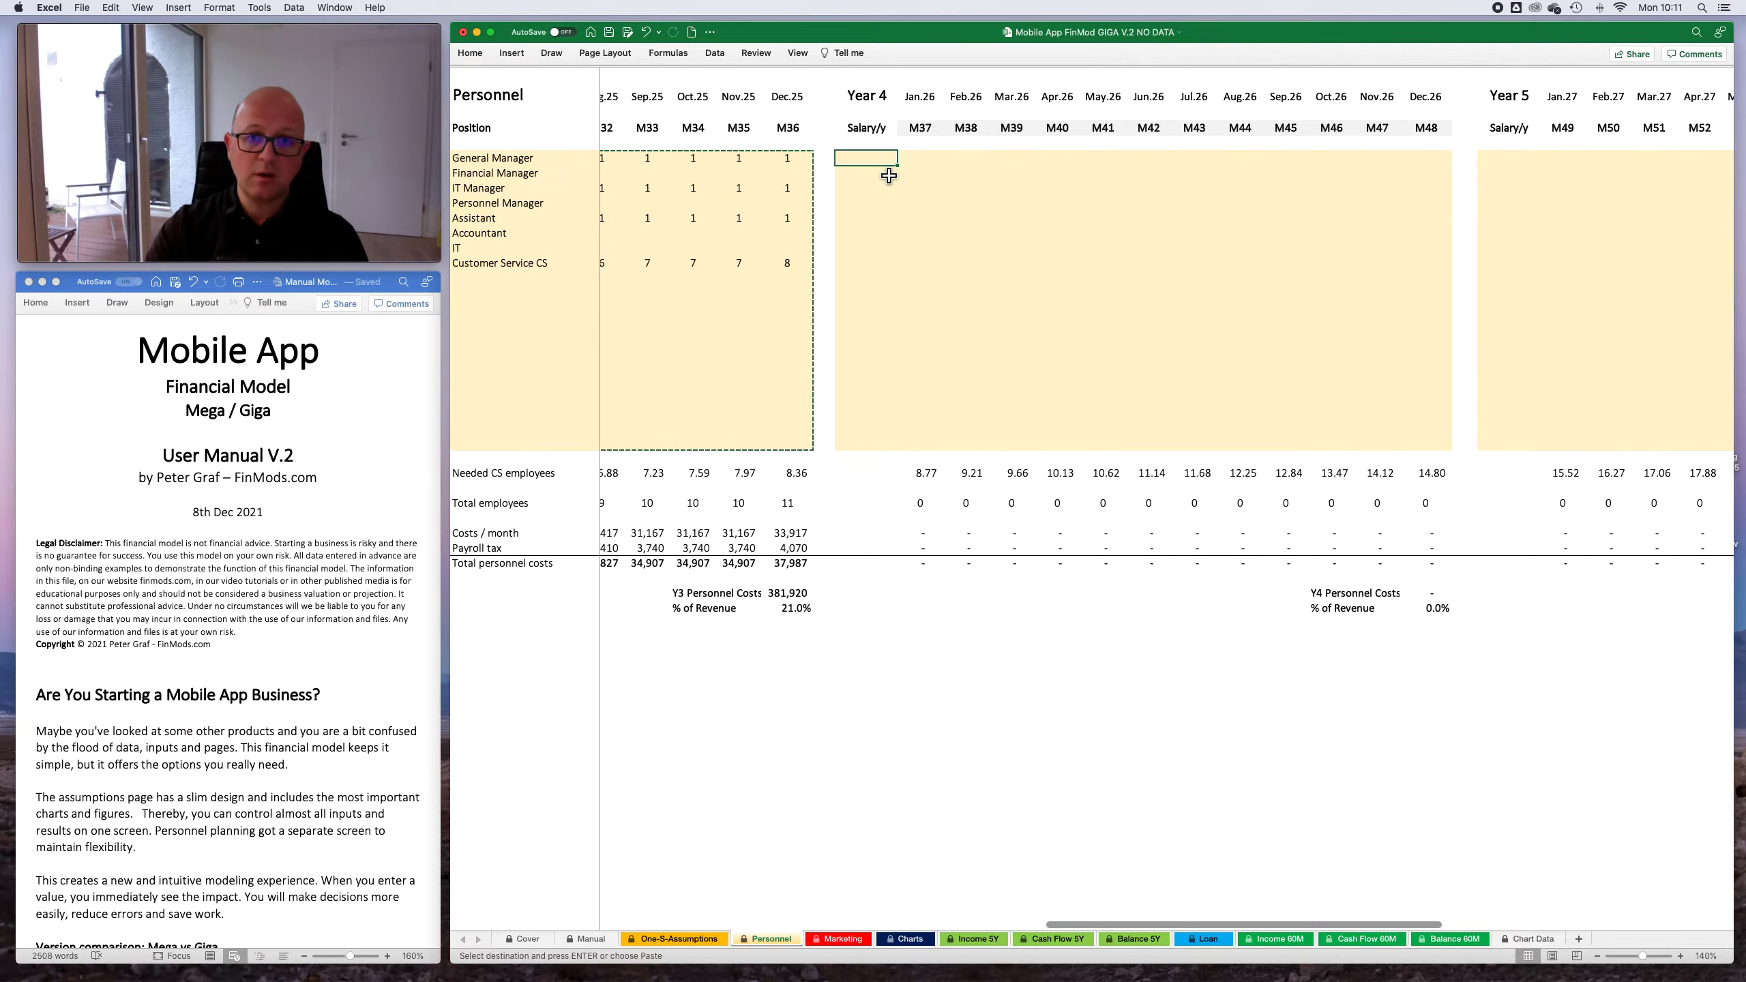
key(super+v)
click(1071, 329)
- Set the Customer Service CS headcount to 8 for Jan.26 and to 9 for Feb.26 through Apr.26
click(919, 264)
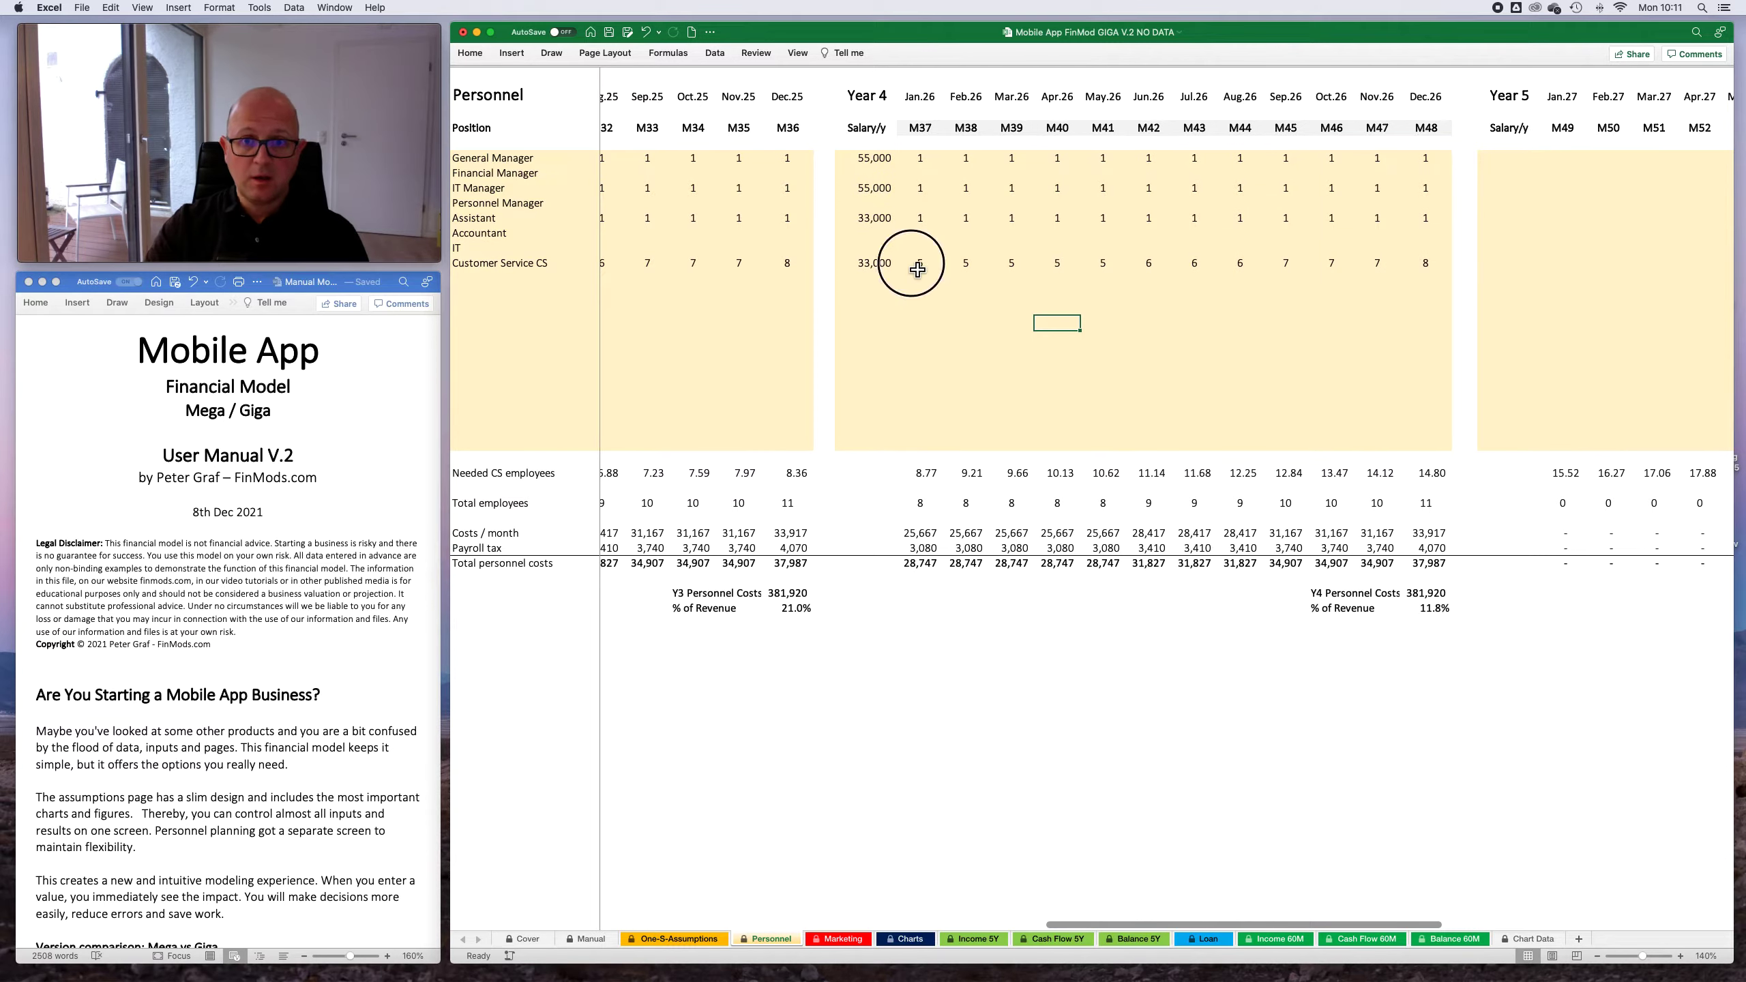
text(8)
key(Right)
text(8)
key(Right)
text(8)
key(Left)
text(9)
key(Right)
text(9)
key(Right)
text(9)
key(Right)
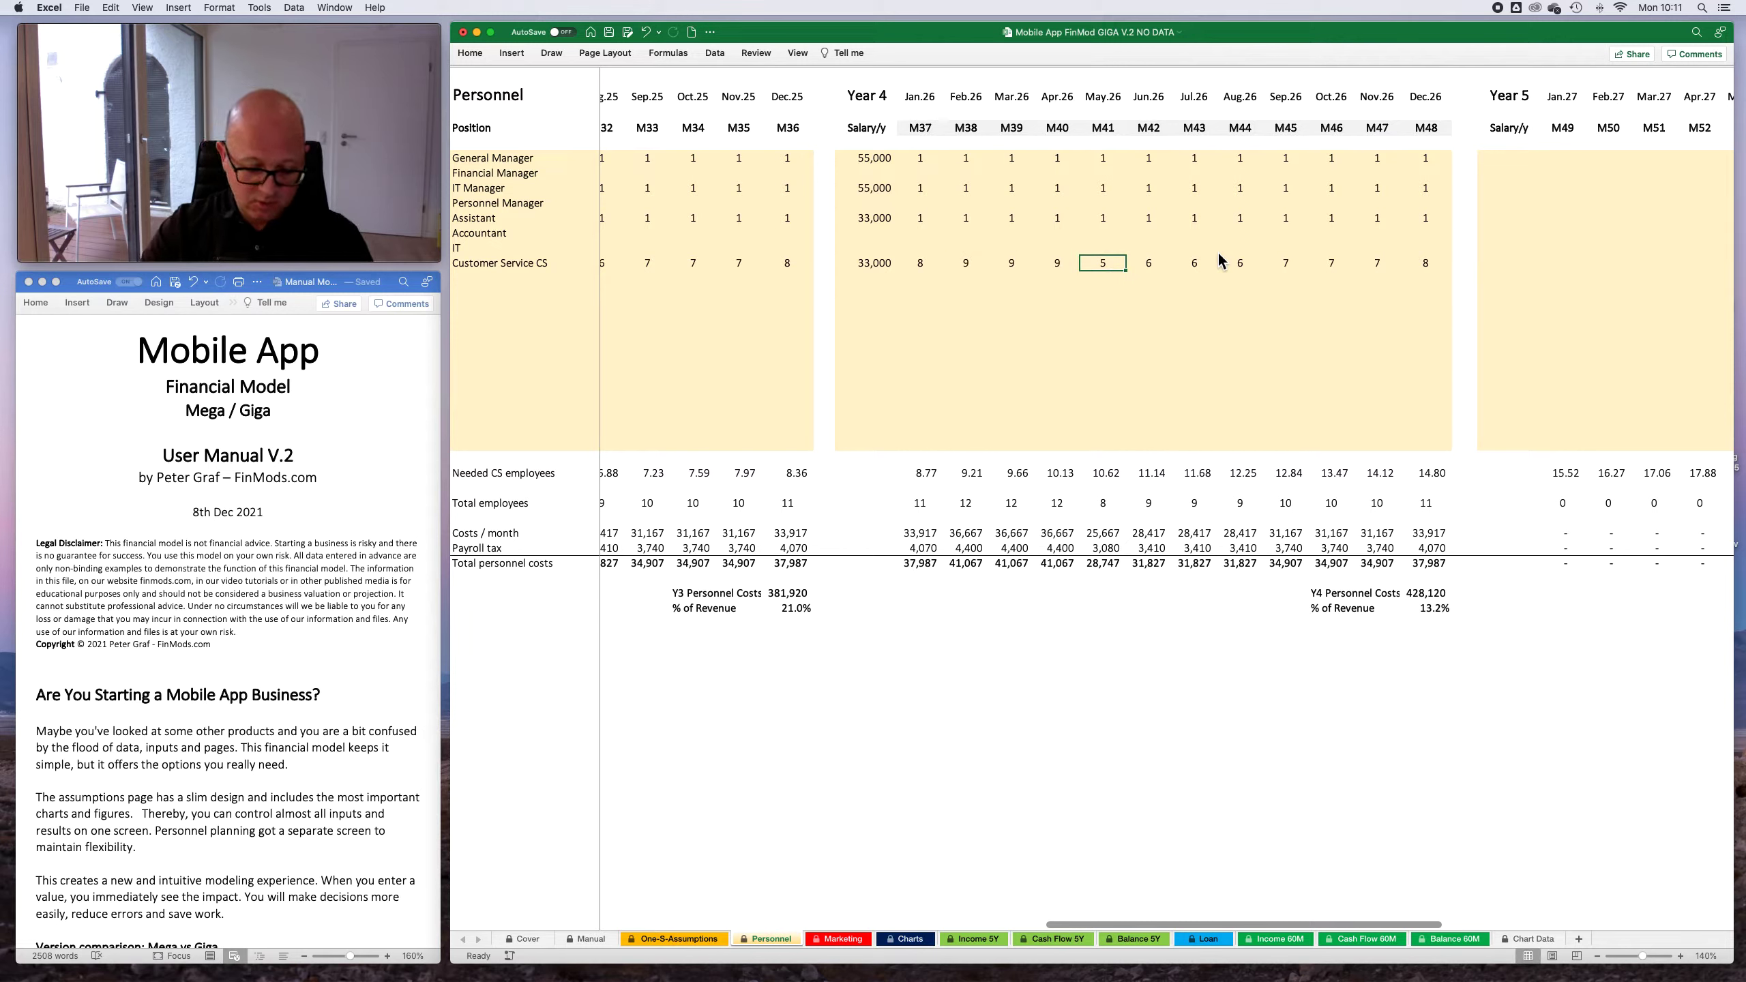
- Set the Customer Service CS headcount to 10 for May.26 and Jun.26, 11 for Jul.26, and 12 for Aug.26
text(10)
key(Return)
key(Up)
key(Right)
text(10)
key(Right)
text(11)
key(Right)
text(12)
key(Right)
- Set the Customer Service CS headcount to 12 for Sep.26 and Oct.26, and to 13 for Nov.26 and Dec.26
text(12)
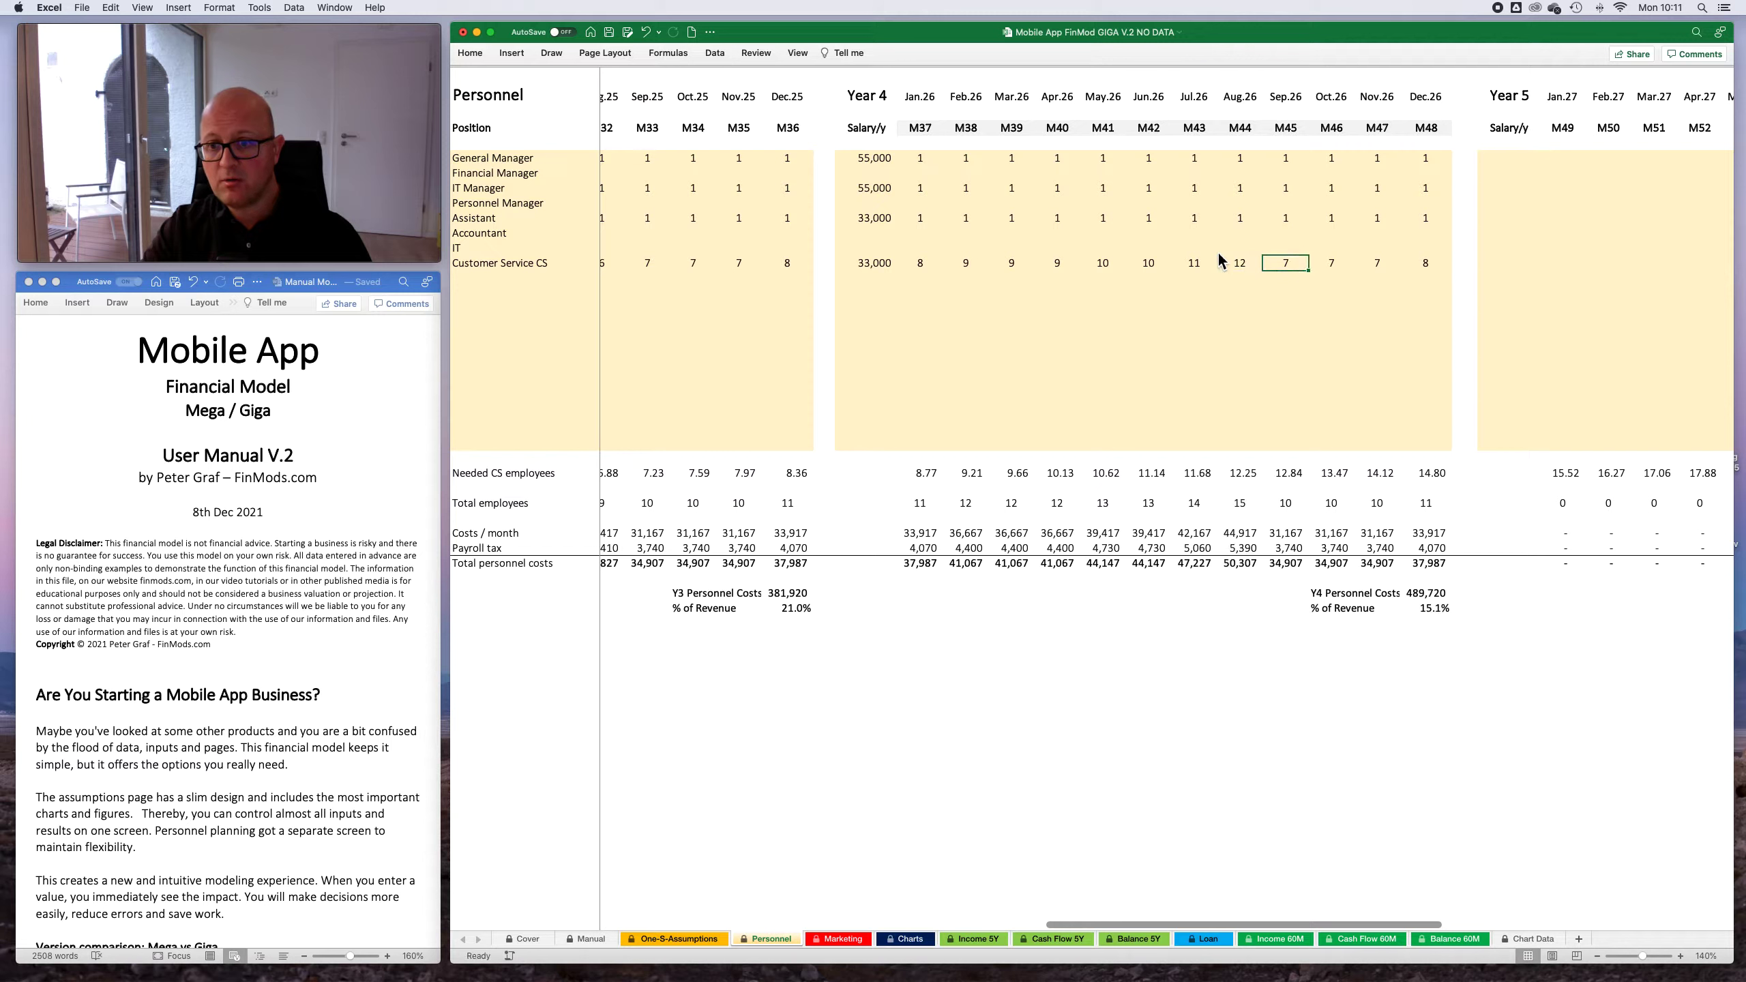
key(Right)
text(1)
key(Right)
key(Left)
text(12)
key(Right)
text(13)
key(Right)
text(13)
- Copy the complete Year 4 block of salaries and headcounts into the Year 5 block
drag(875, 157, 1462, 452)
key(super+c)
scroll(1462, 452, right, 5)
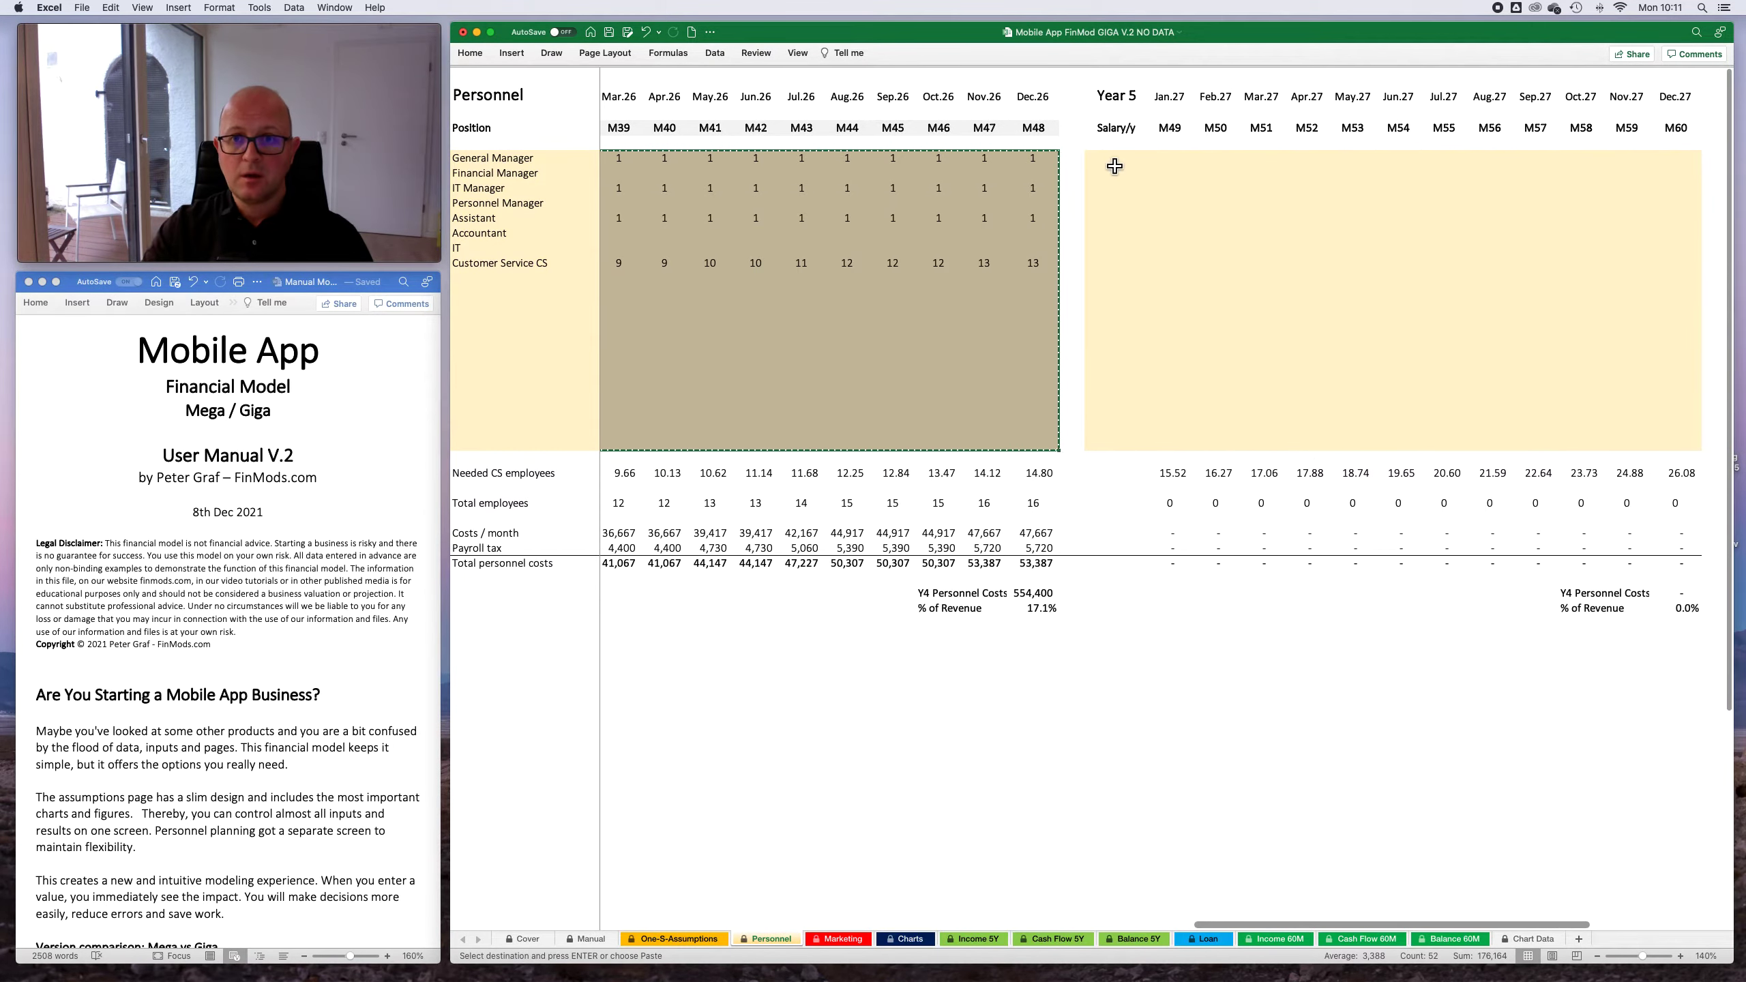
click(1115, 165)
key(Return)
scroll(812, 334, left, 10)
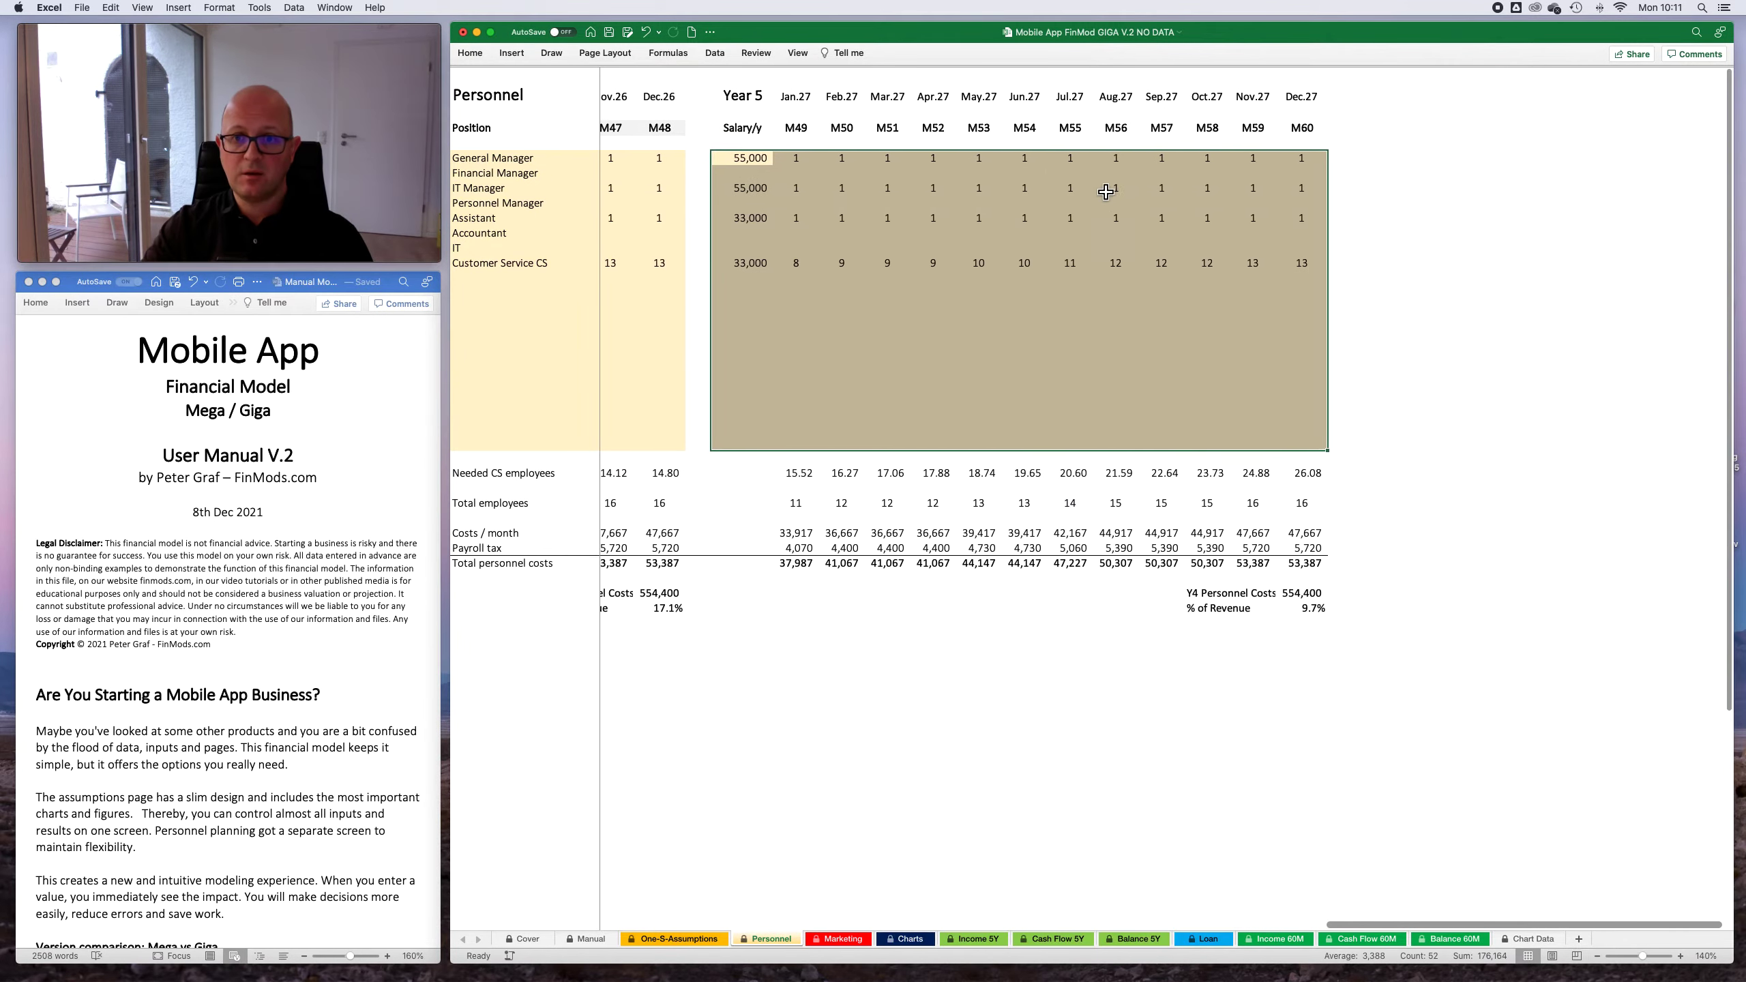
- Set the Customer Service CS headcount to 12 for each month from Jan.27 through Jul.27
click(706, 265)
text(11)
key(BackSpace)
text(2)
key(Tab)
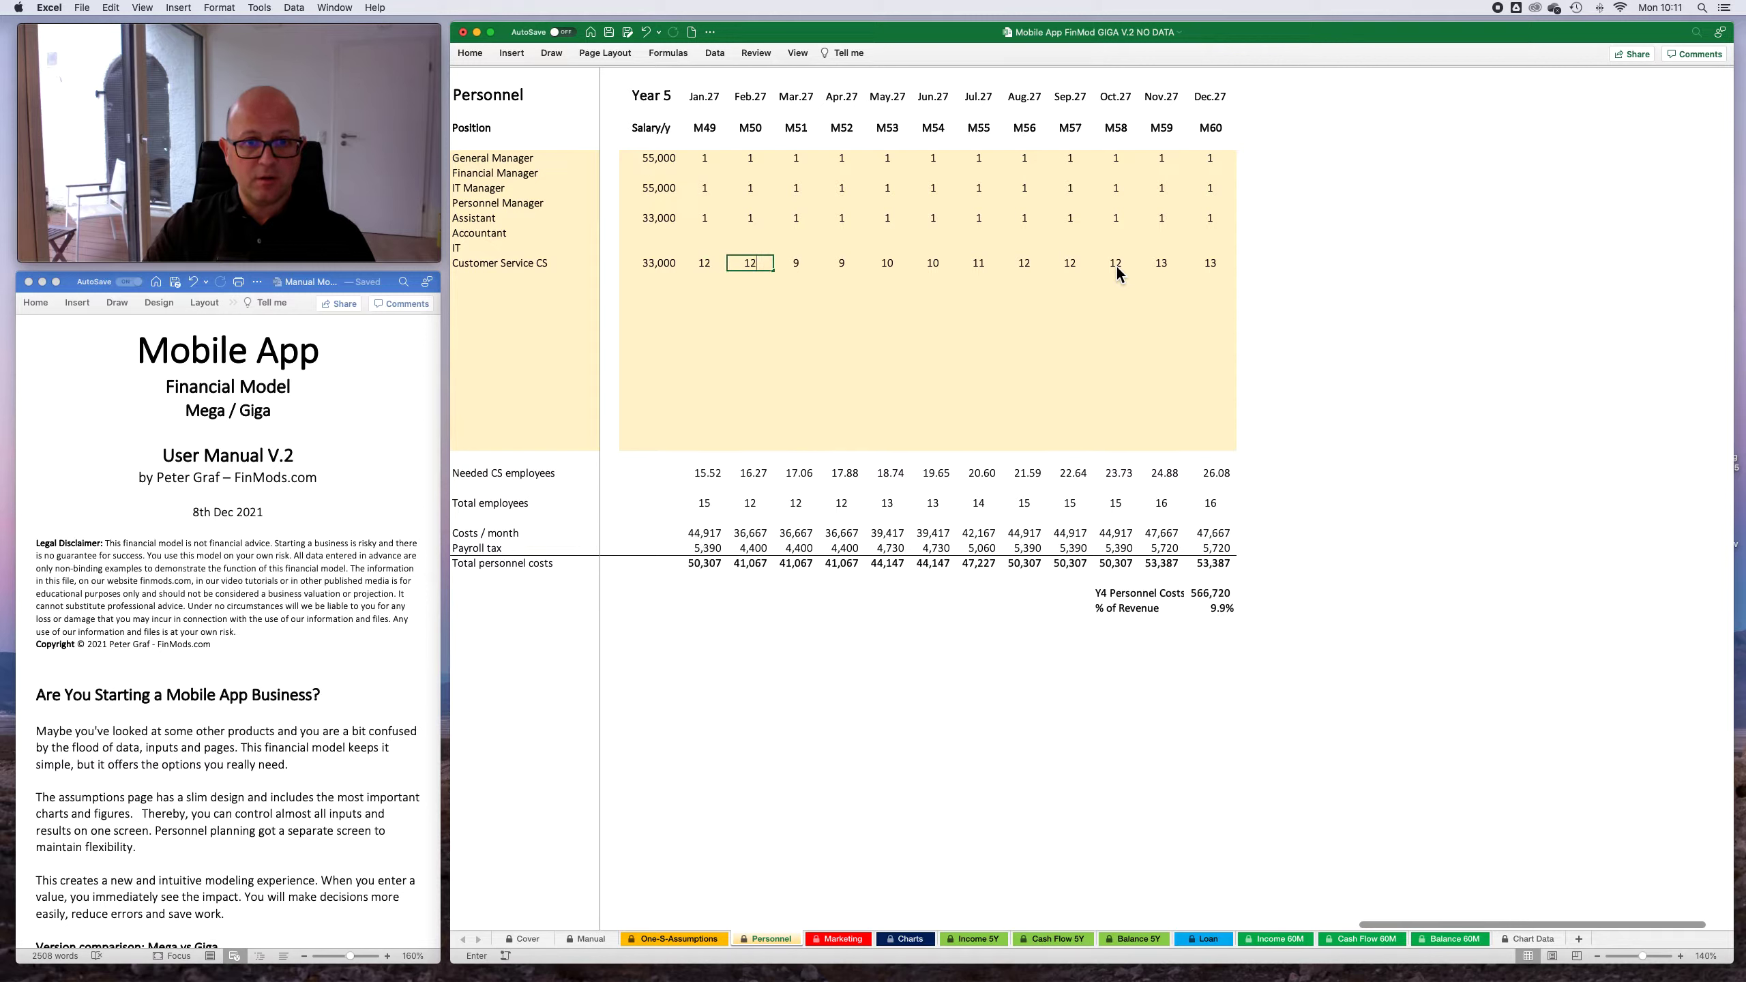
text(12)
key(Tab)
text(12)
key(Tab)
text(12)
key(Tab)
text(12)
key(Tab)
text(12)
key(Tab)
text(12)
key(Right)
- Set the Customer Service CS headcount to 16 for Jan.27 and Feb.27, 17 for Mar.27, and 18 for Apr.27
key(Left)
key(Left)
key(Left)
key(Left)
key(Left)
key(Left)
key(Left)
key(Left)
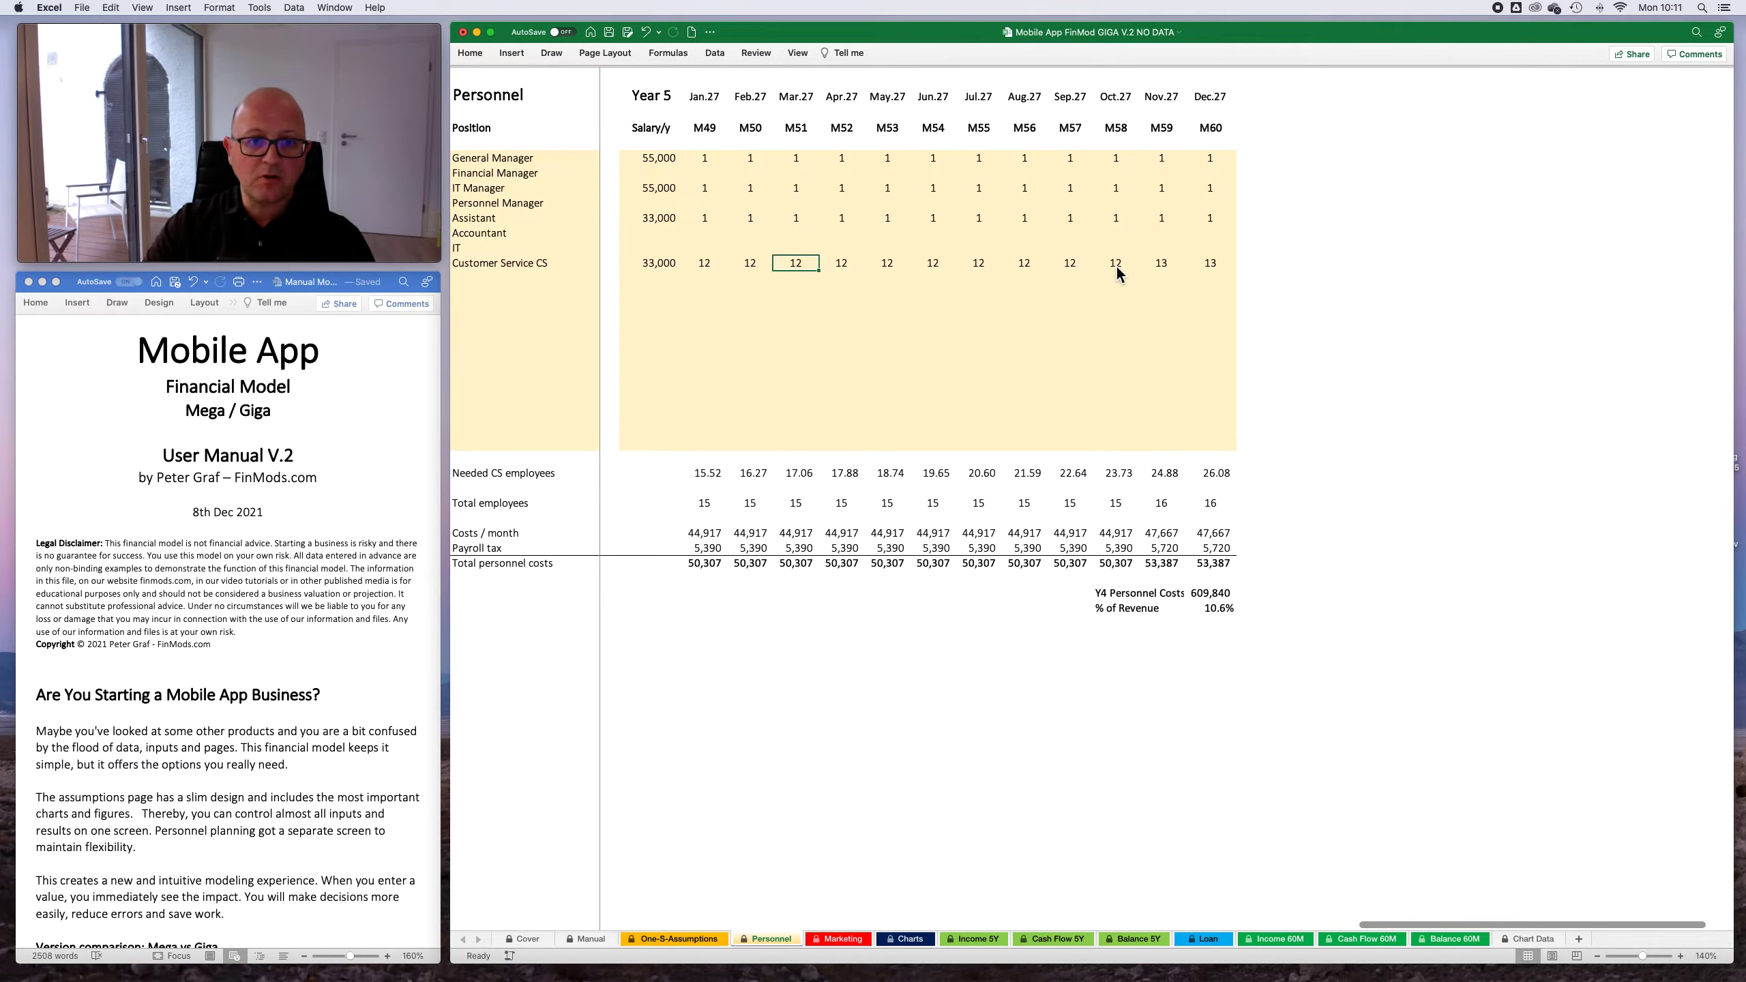
key(Left)
text(1)
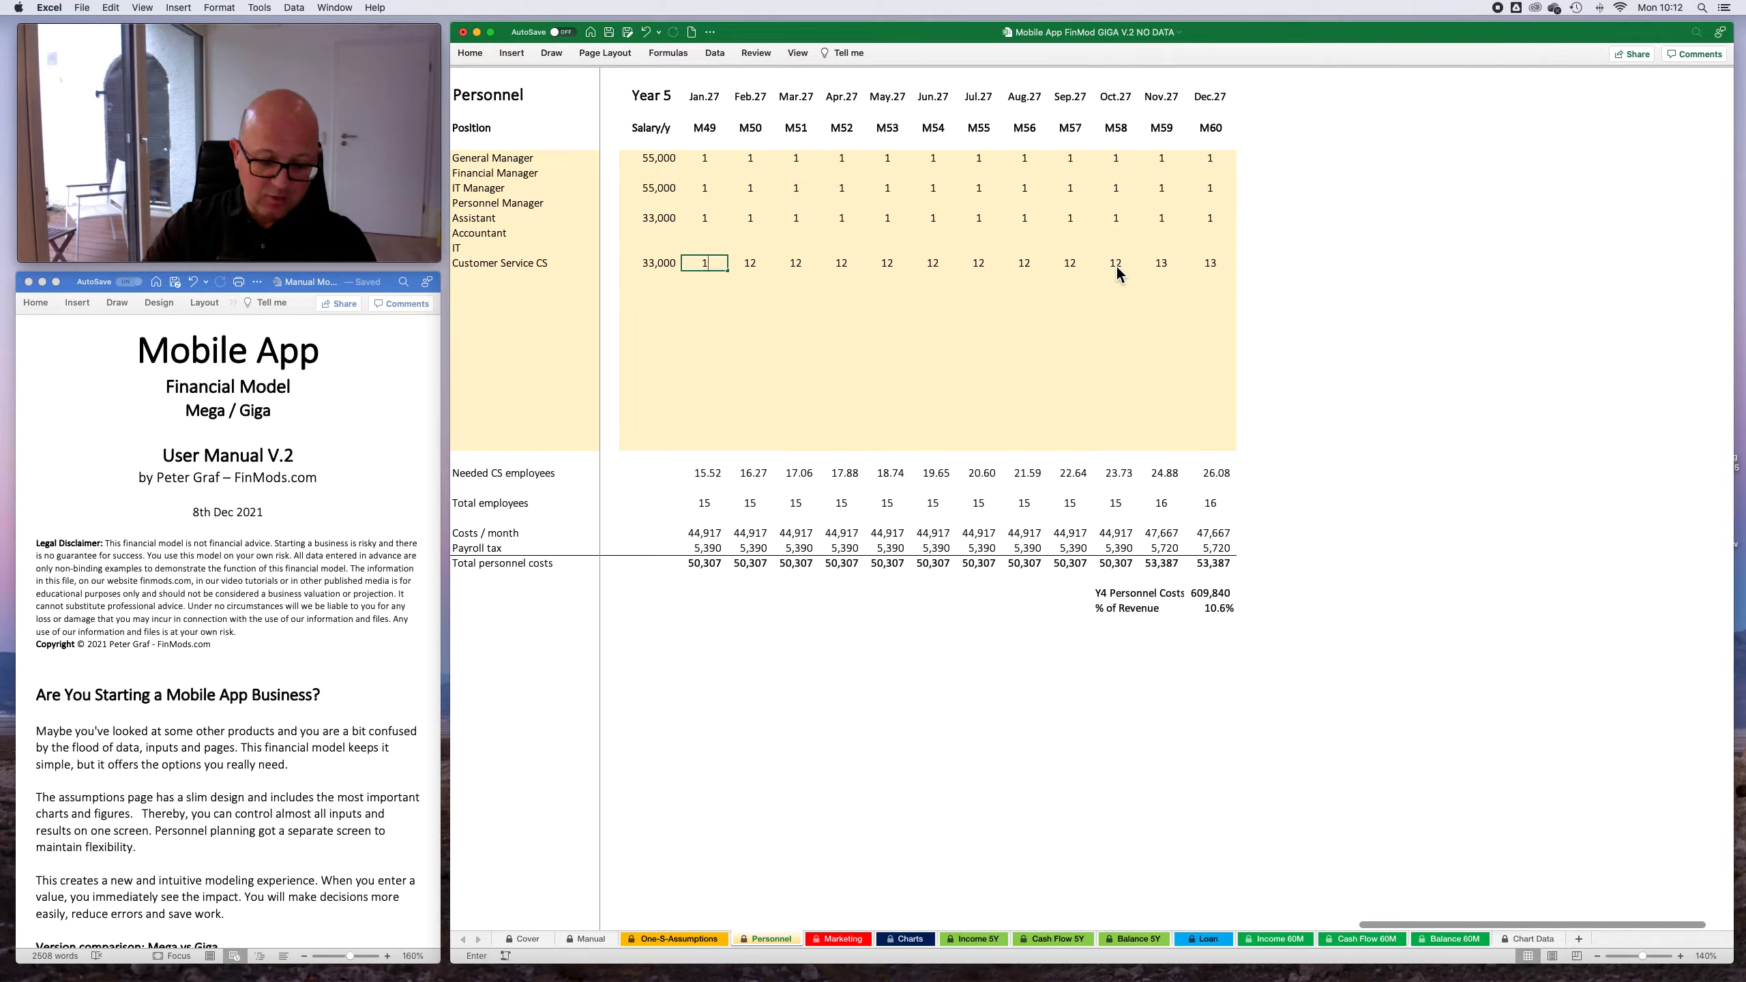
key(Tab)
text(16)
key(Tab)
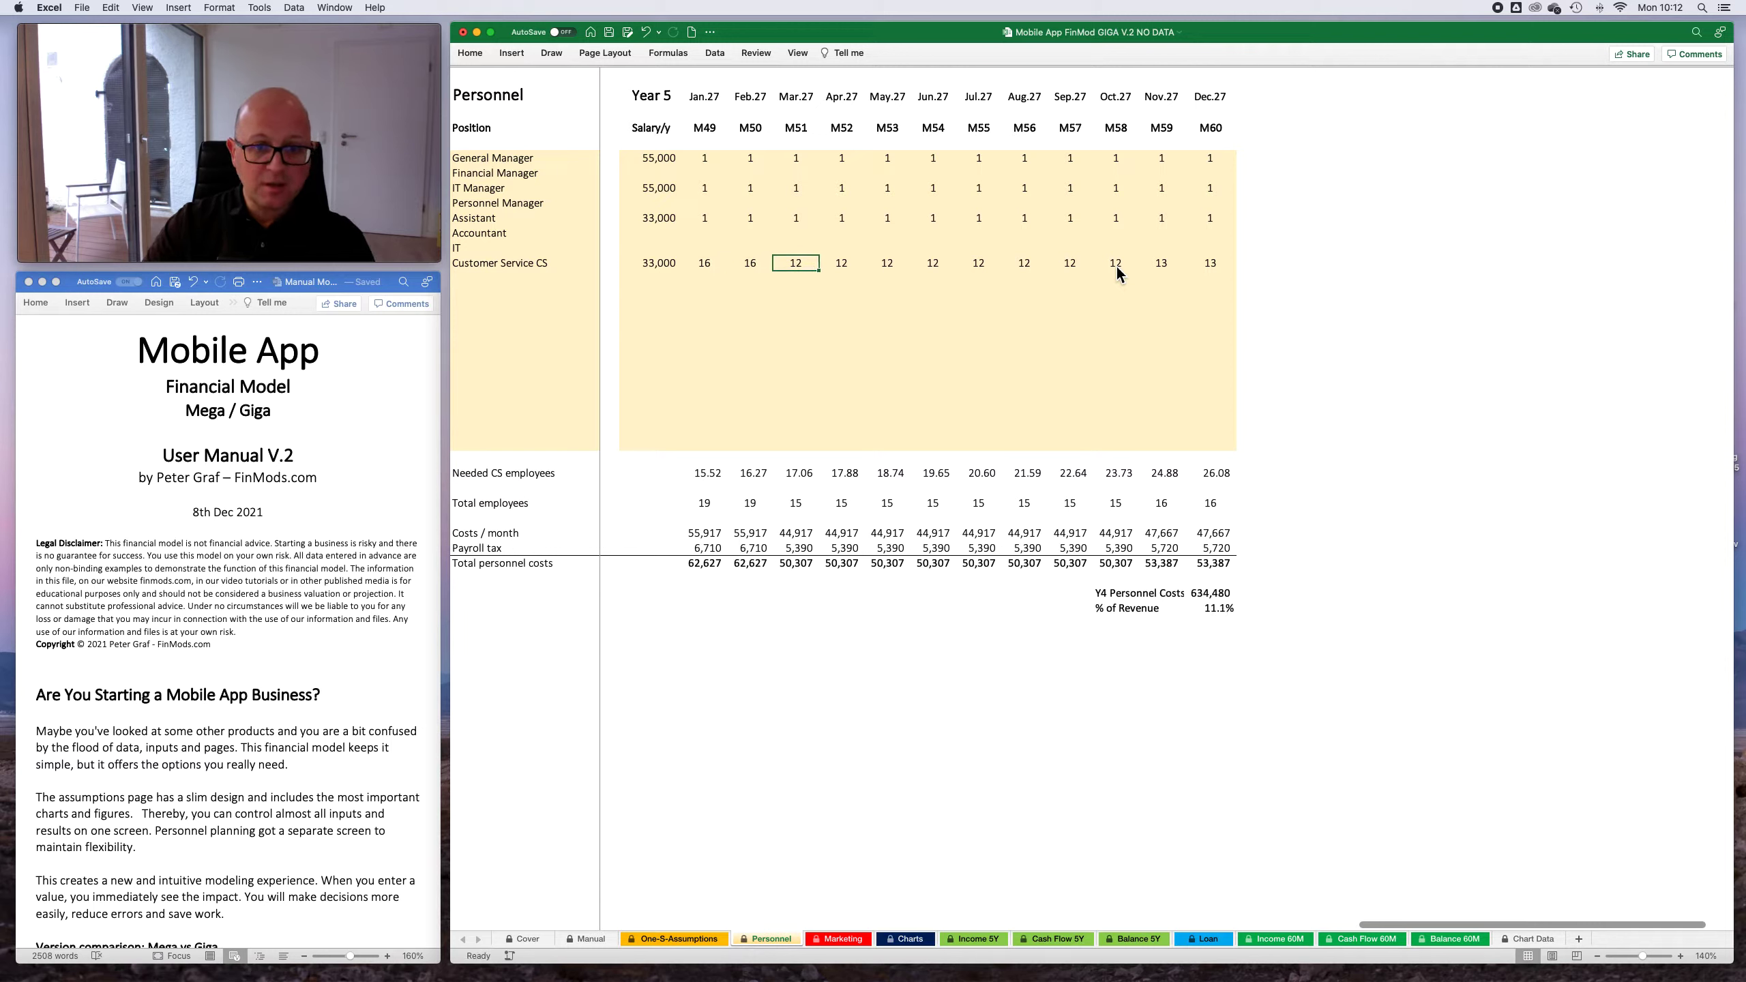
text(17)
key(Tab)
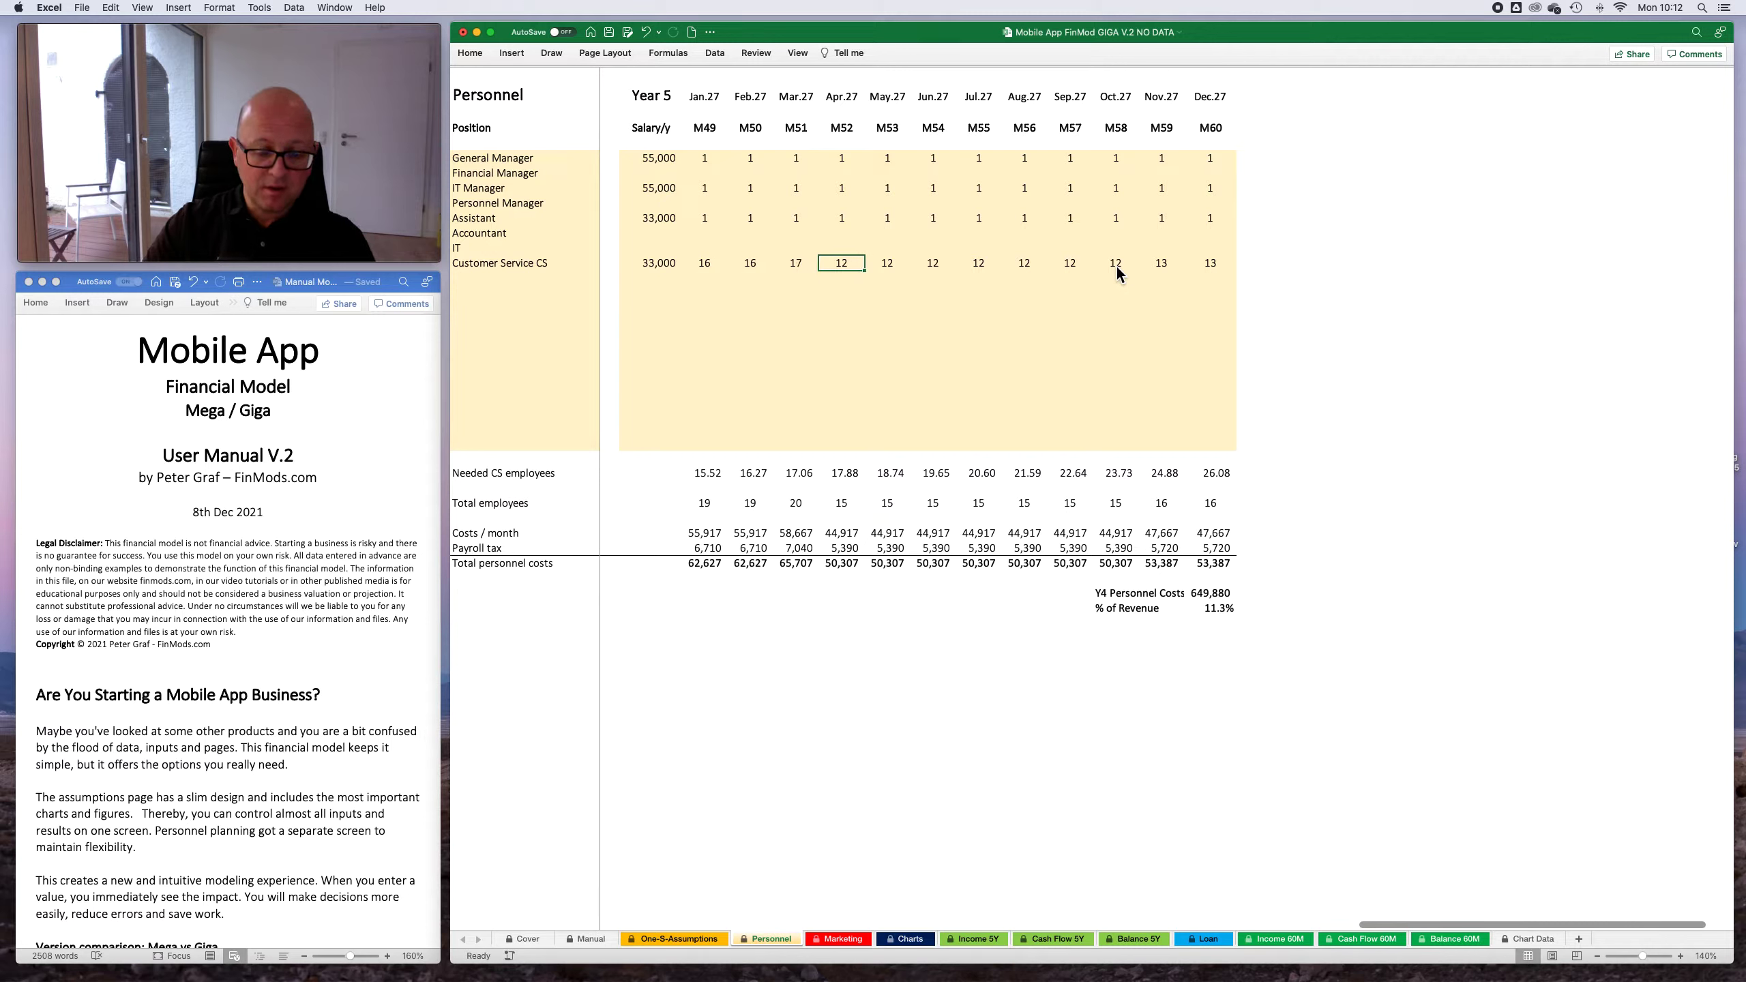
text(18)
key(Tab)
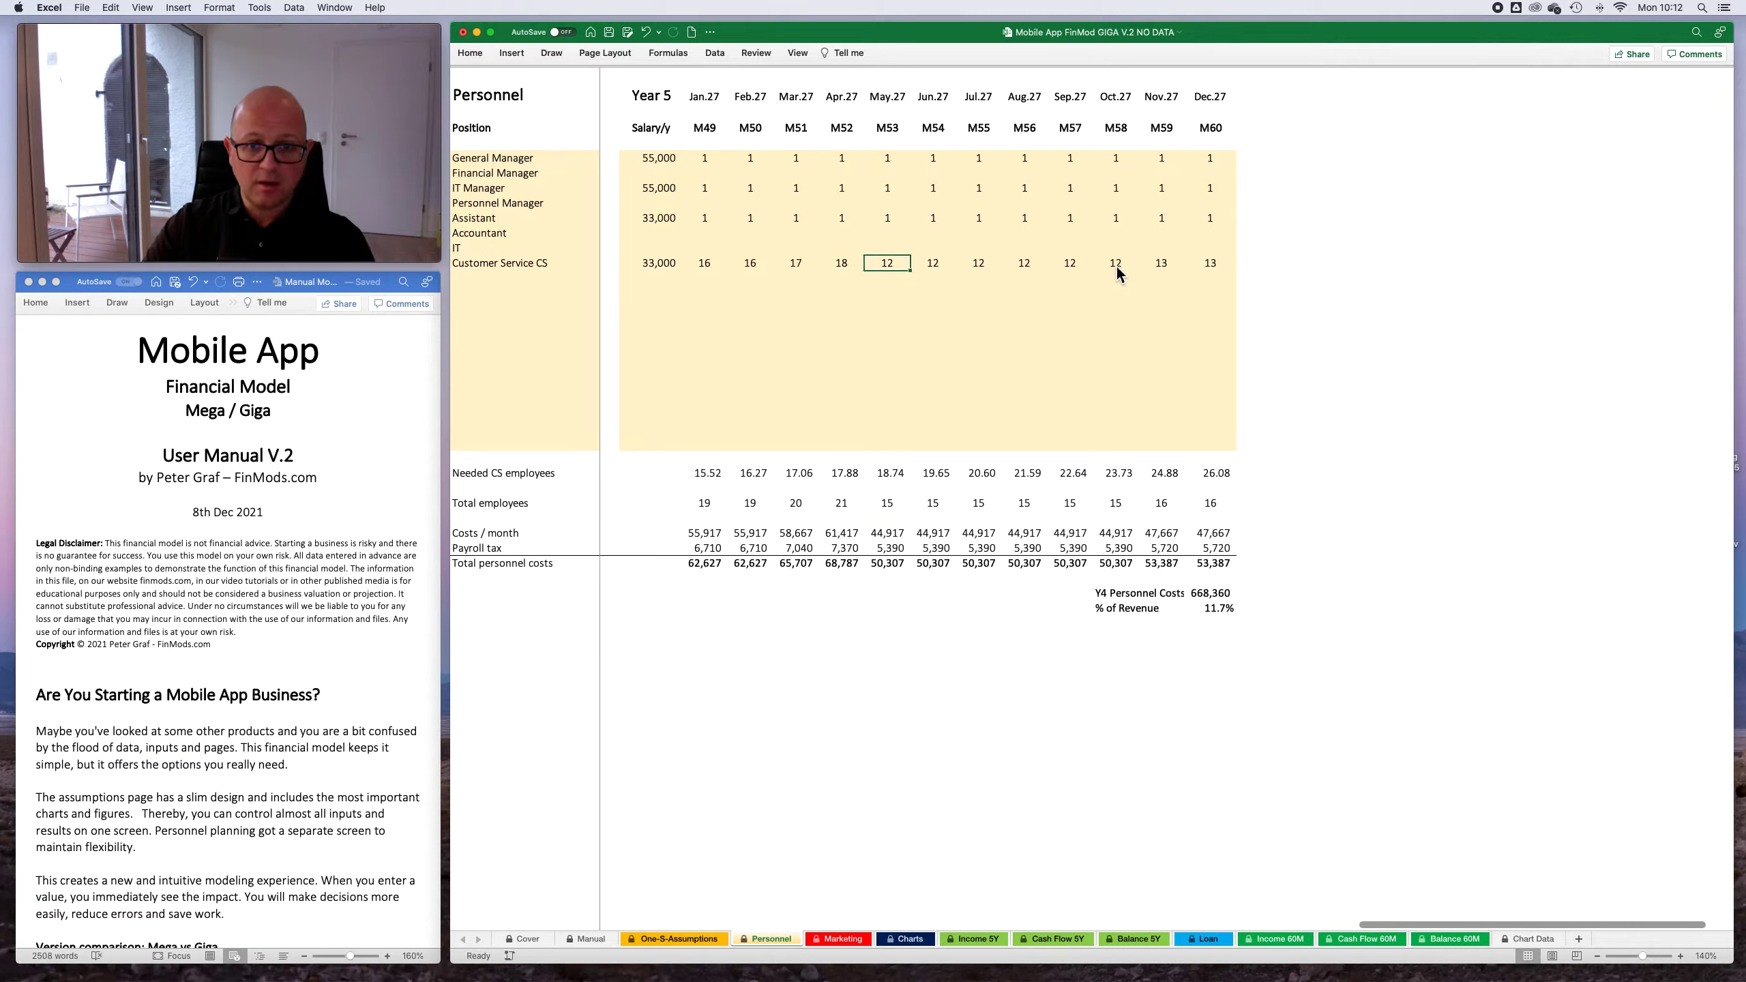
- Set the Customer Service CS headcount to 18 for May.27, 19 for Jun.27, and 20 for Jul.27
text(18)
key(Tab)
text(19)
key(Tab)
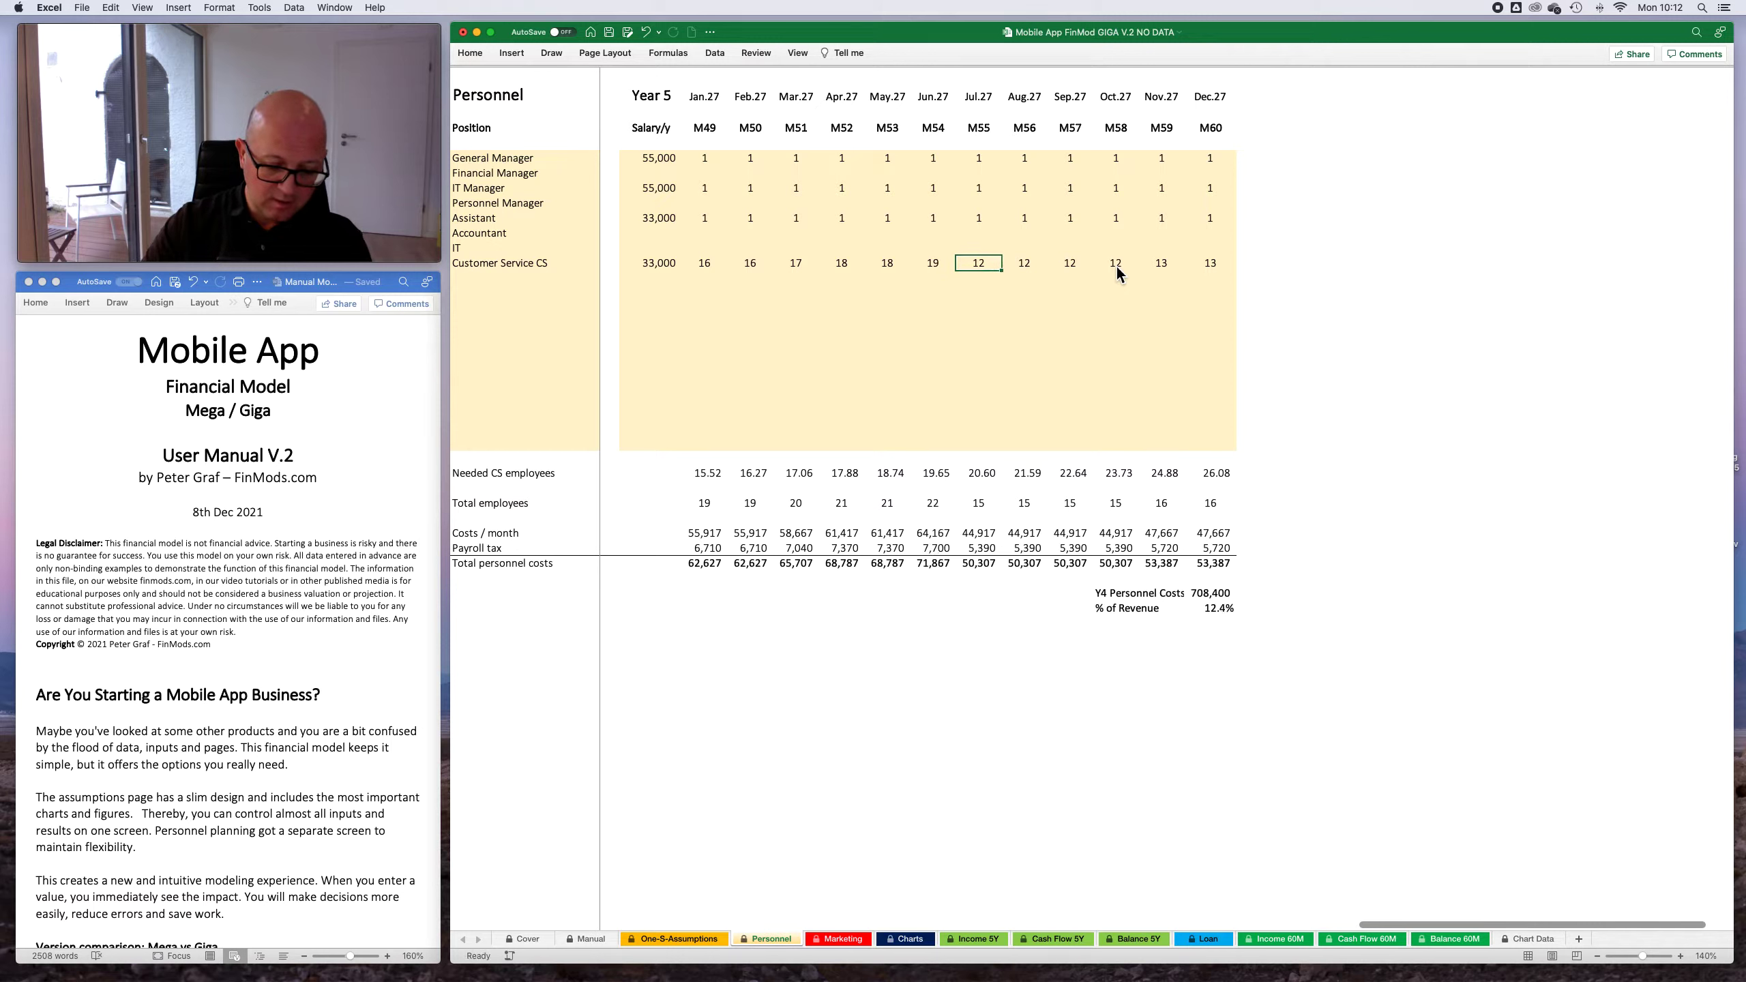
text(20)
key(Tab)
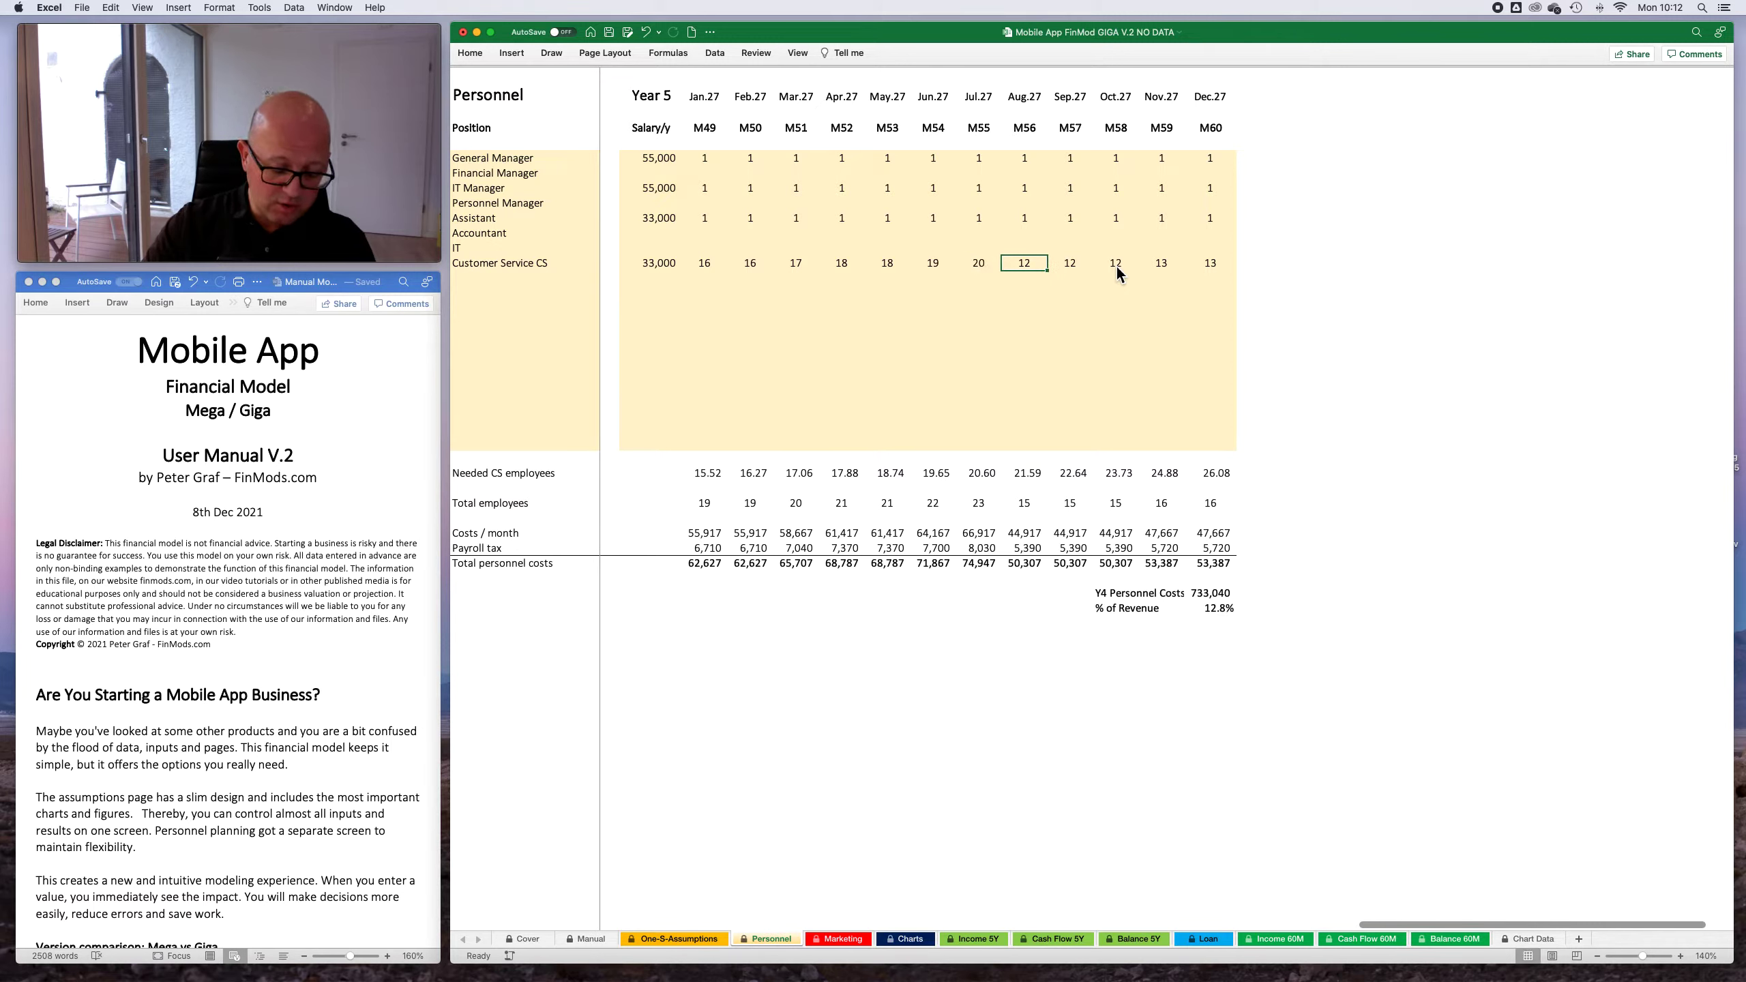
- Set the Customer Service CS headcount to 21 for Aug.27 through Oct.27, and to 23 for Nov.27 and Dec.27
text(21)
key(Tab)
text(21)
key(Tab)
text(21)
key(Tab)
text(23)
key(Tab)
text(23)
key(Return)
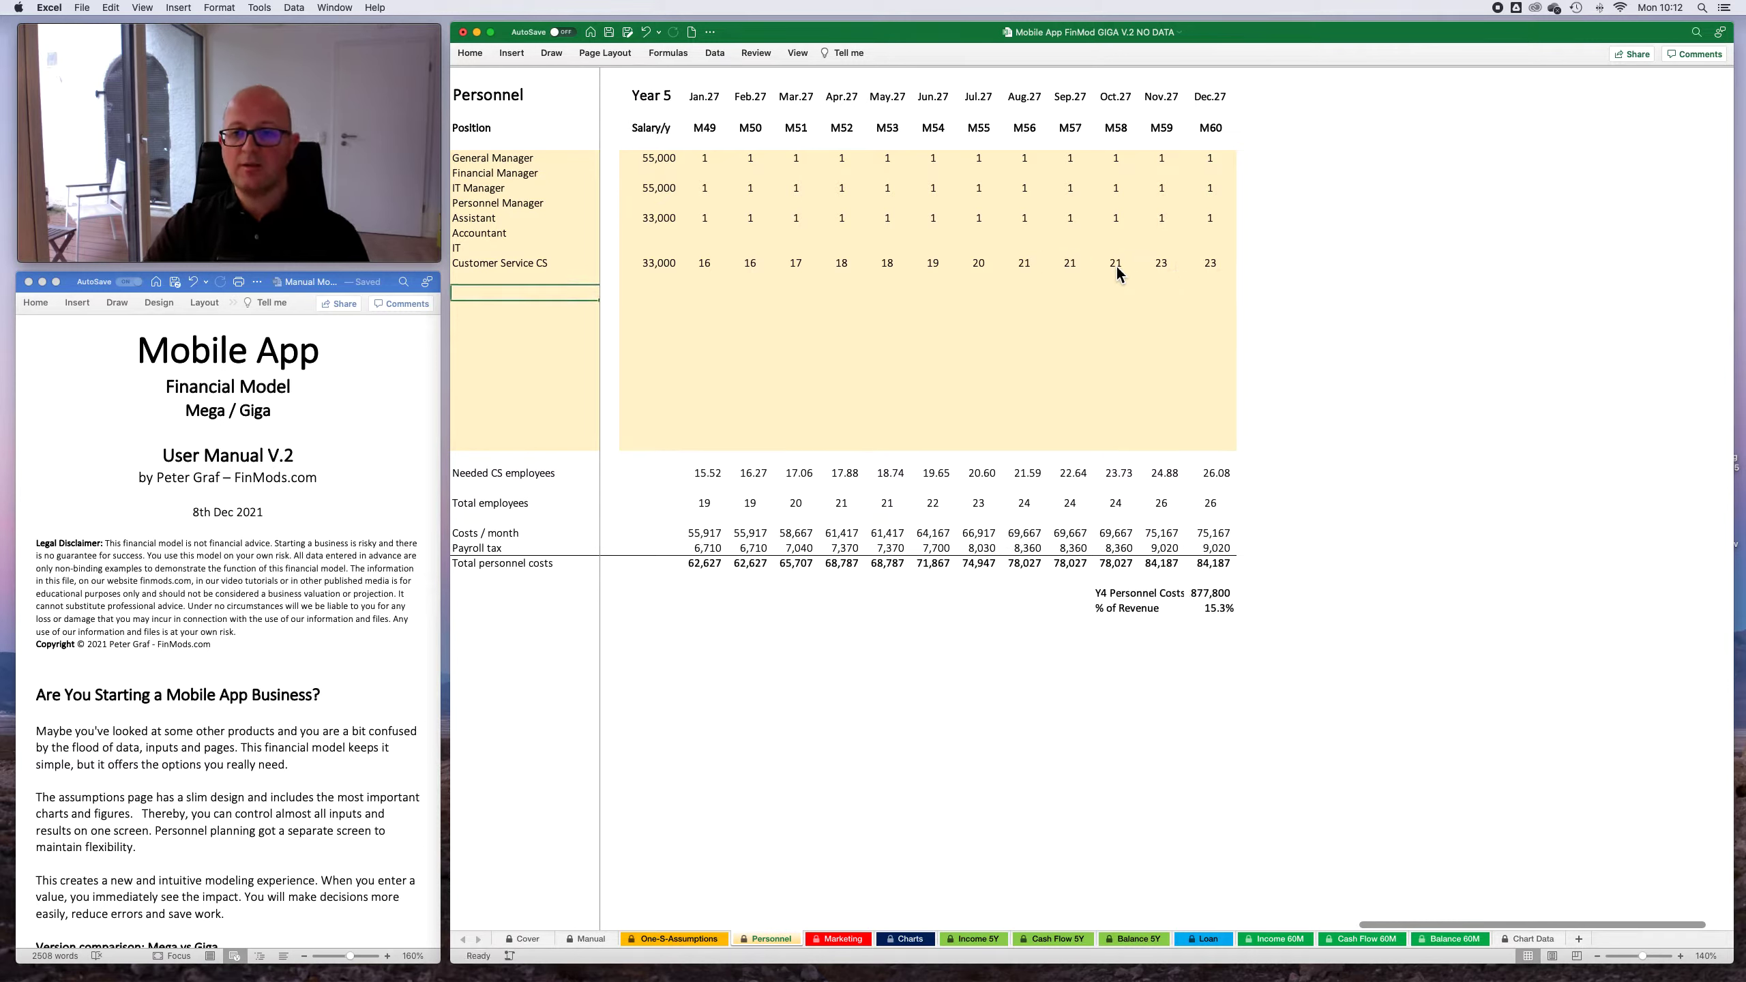
- Look over the personnel plan back to Year 1 and return to the One-S-Assumptions sheet
scroll(1129, 347, left, 20)
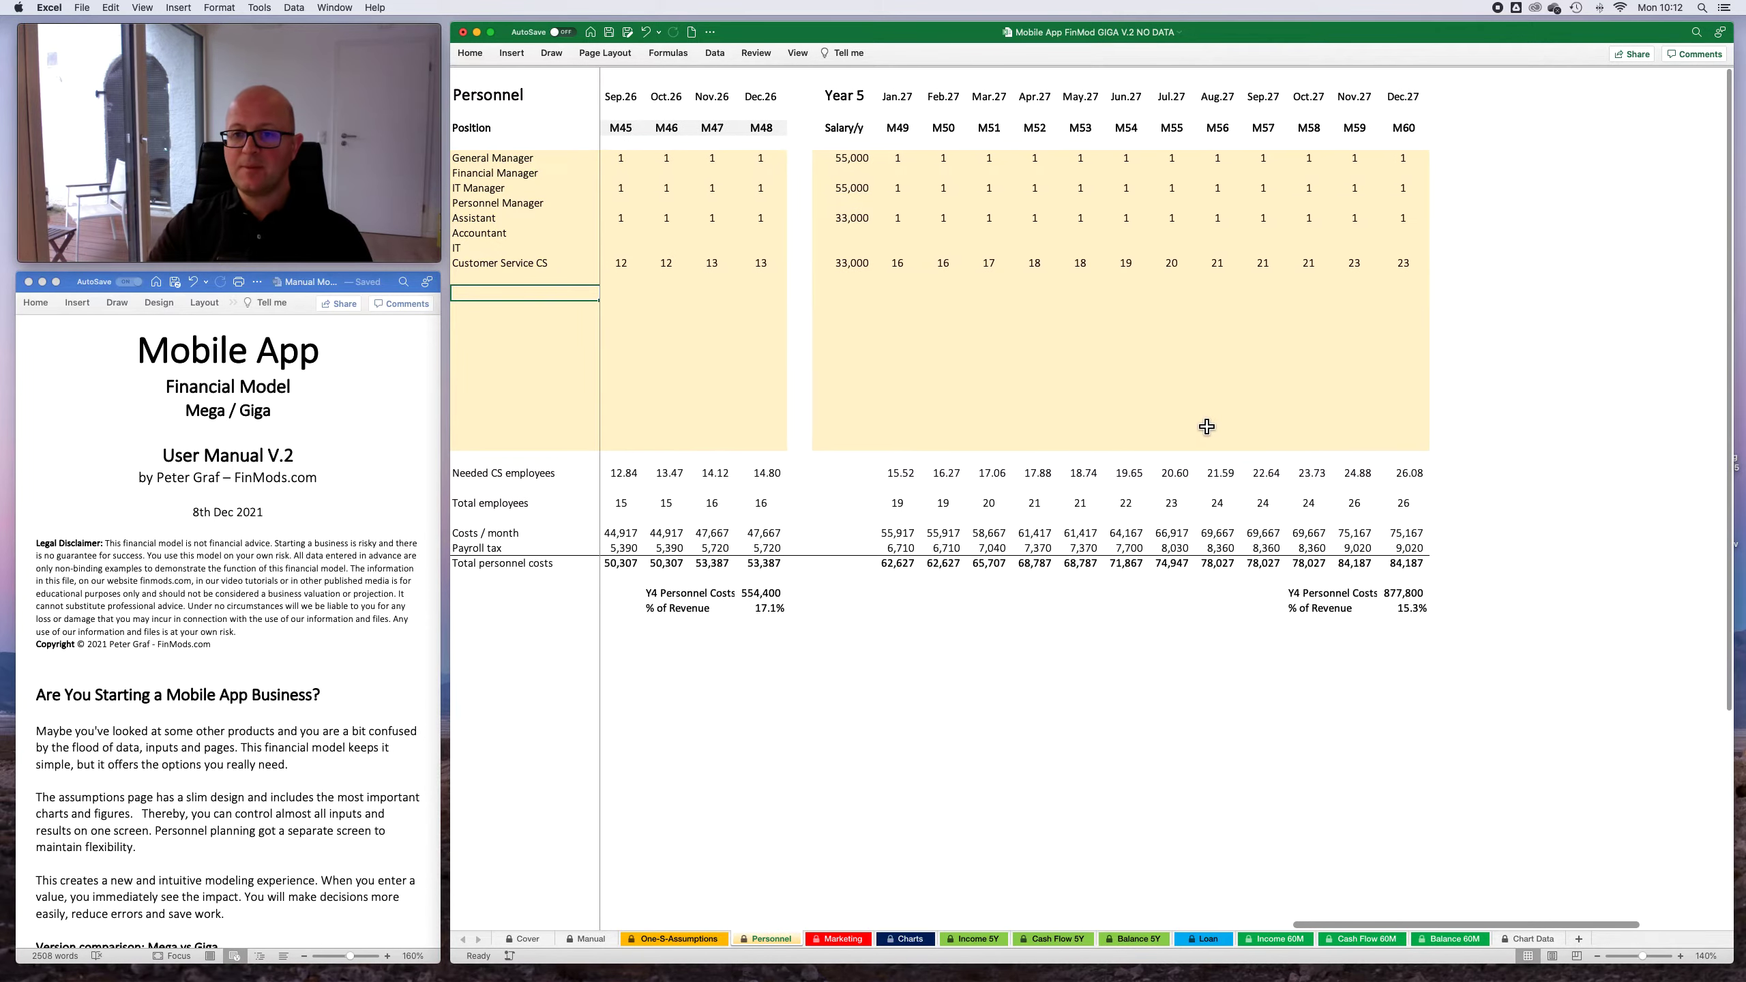
scroll(1217, 421, left, 10)
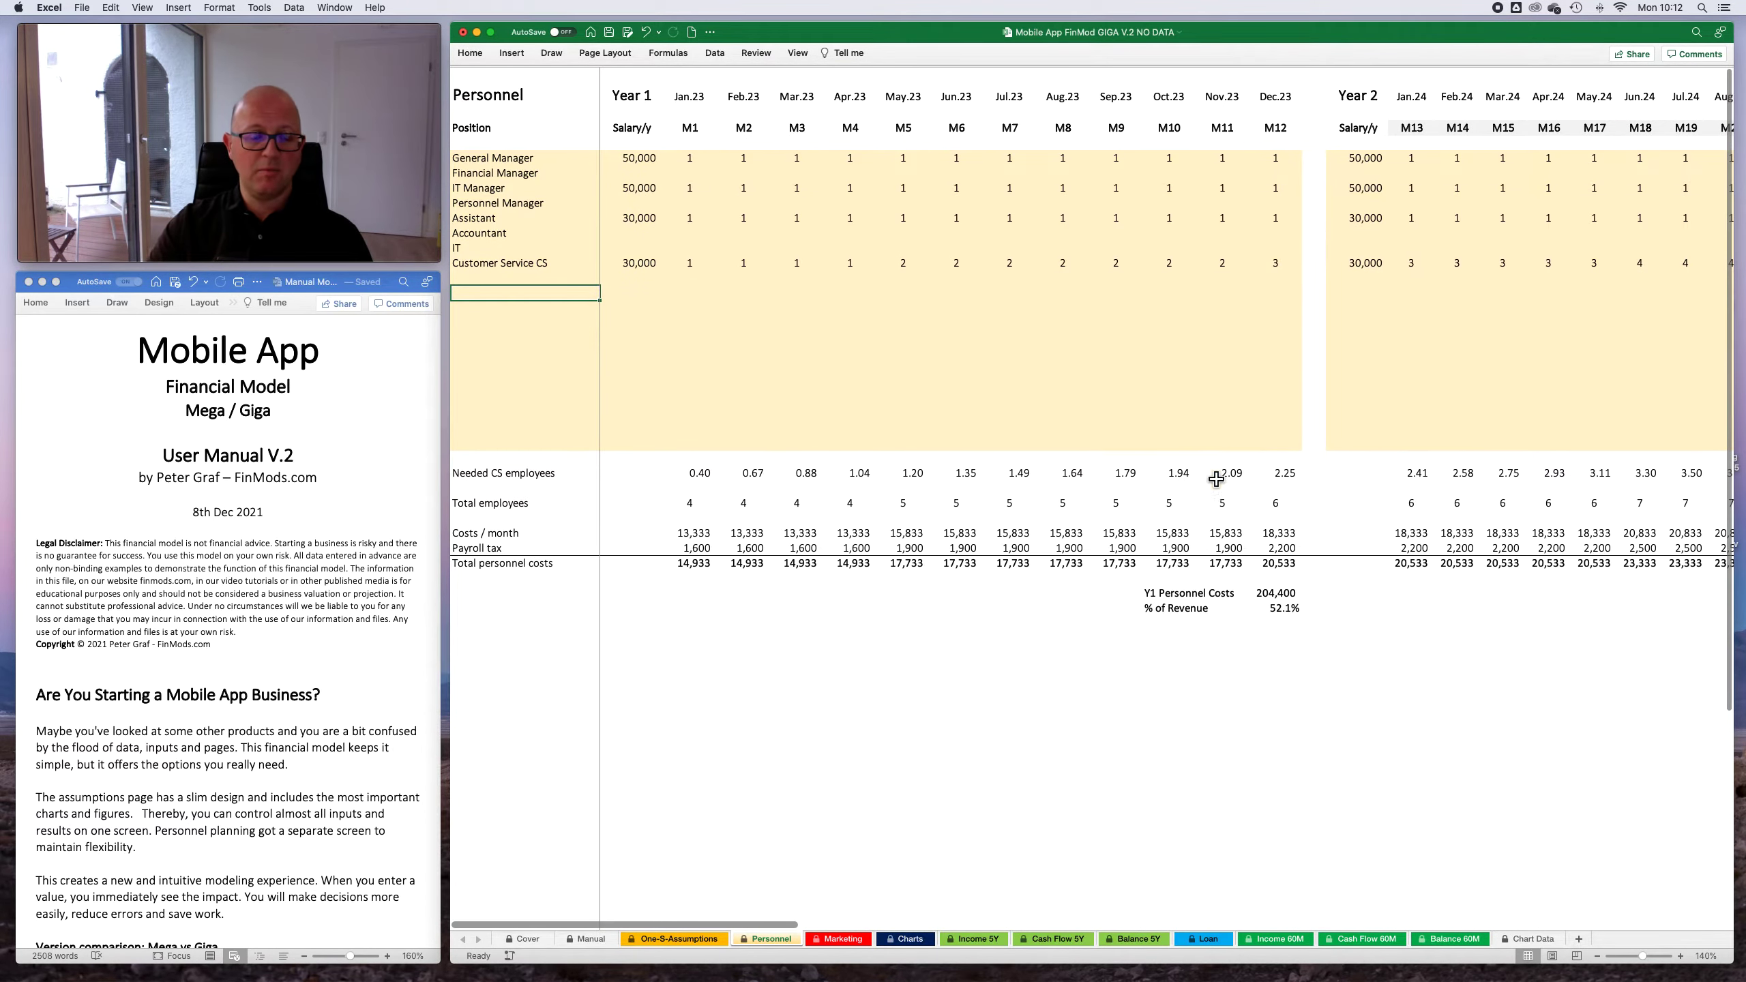
click(681, 938)
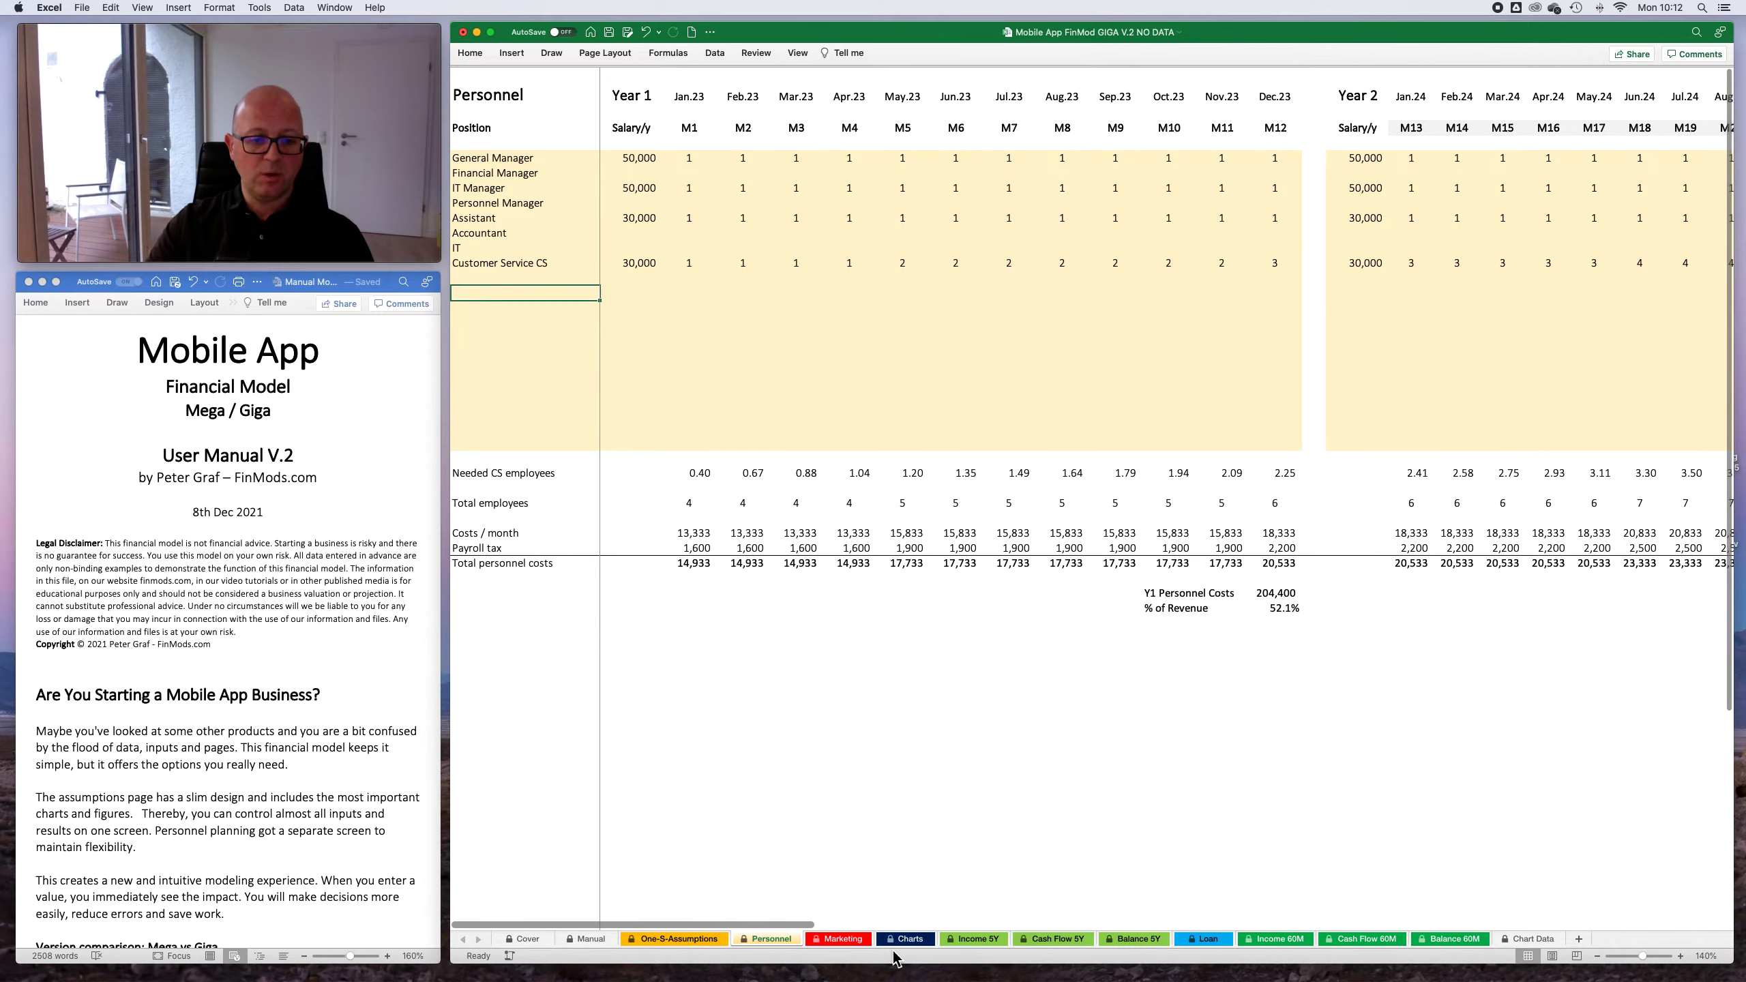
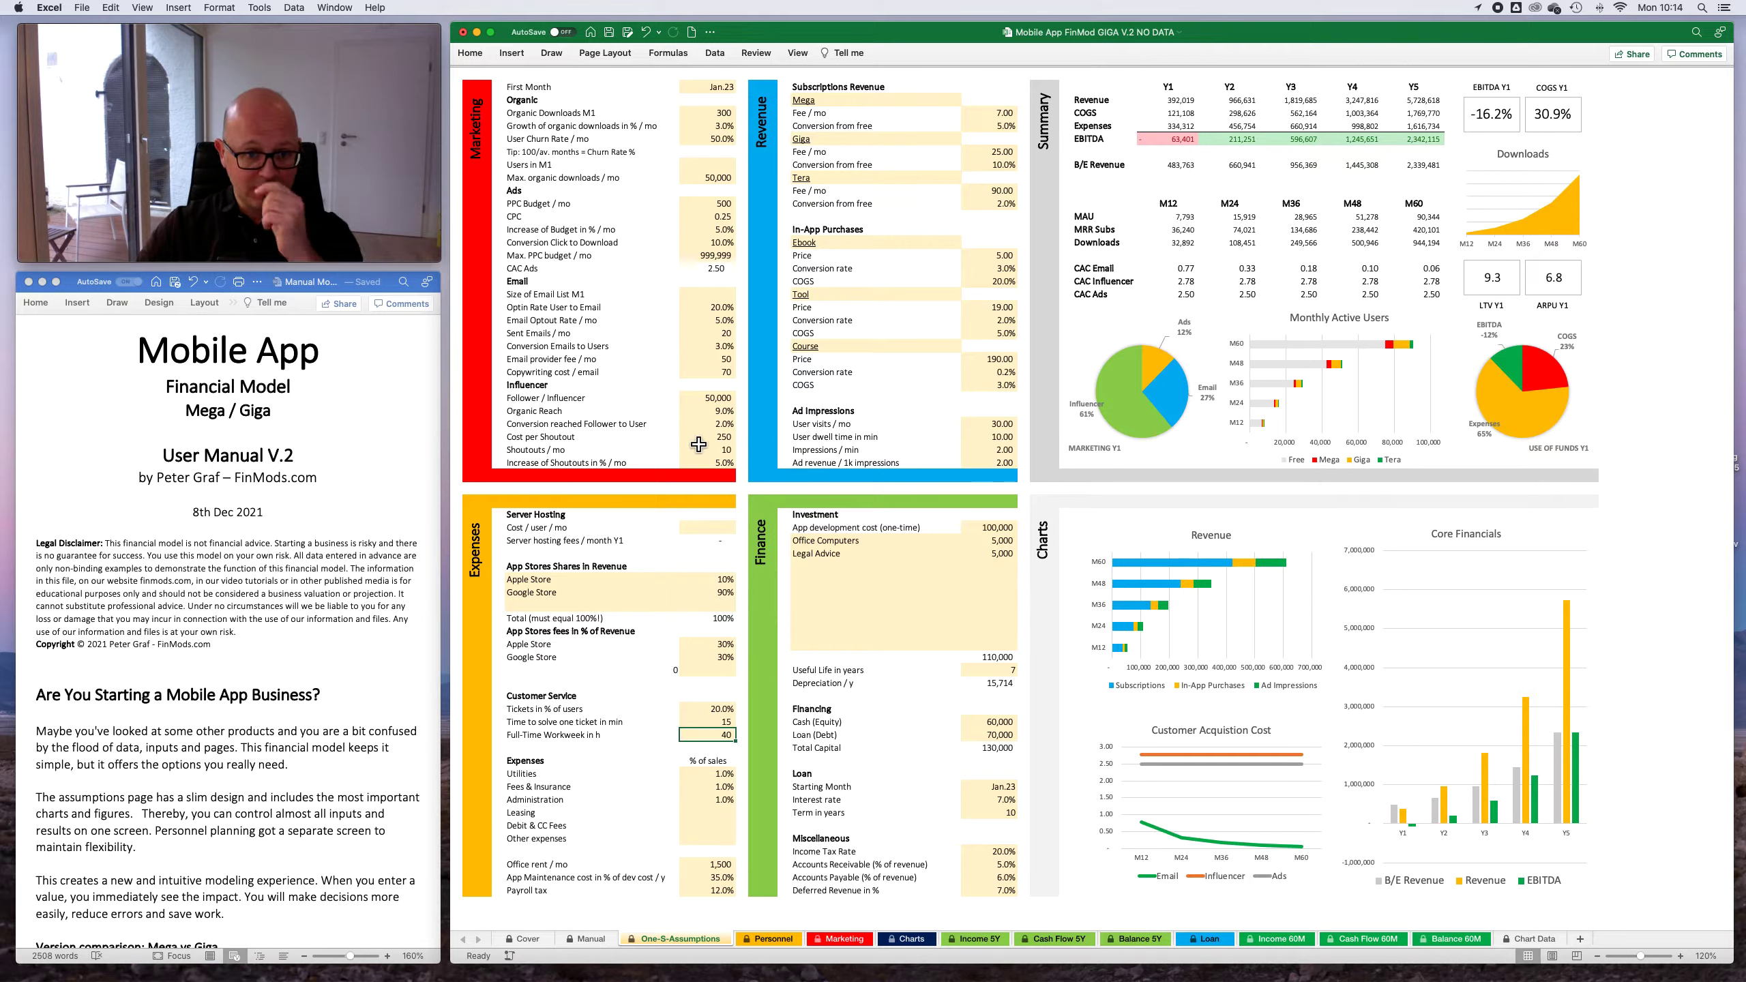
- Set the Influencer Organic Reach to 5% and the Cost per Shoutout to 500 in the Marketing assumptions
click(727, 414)
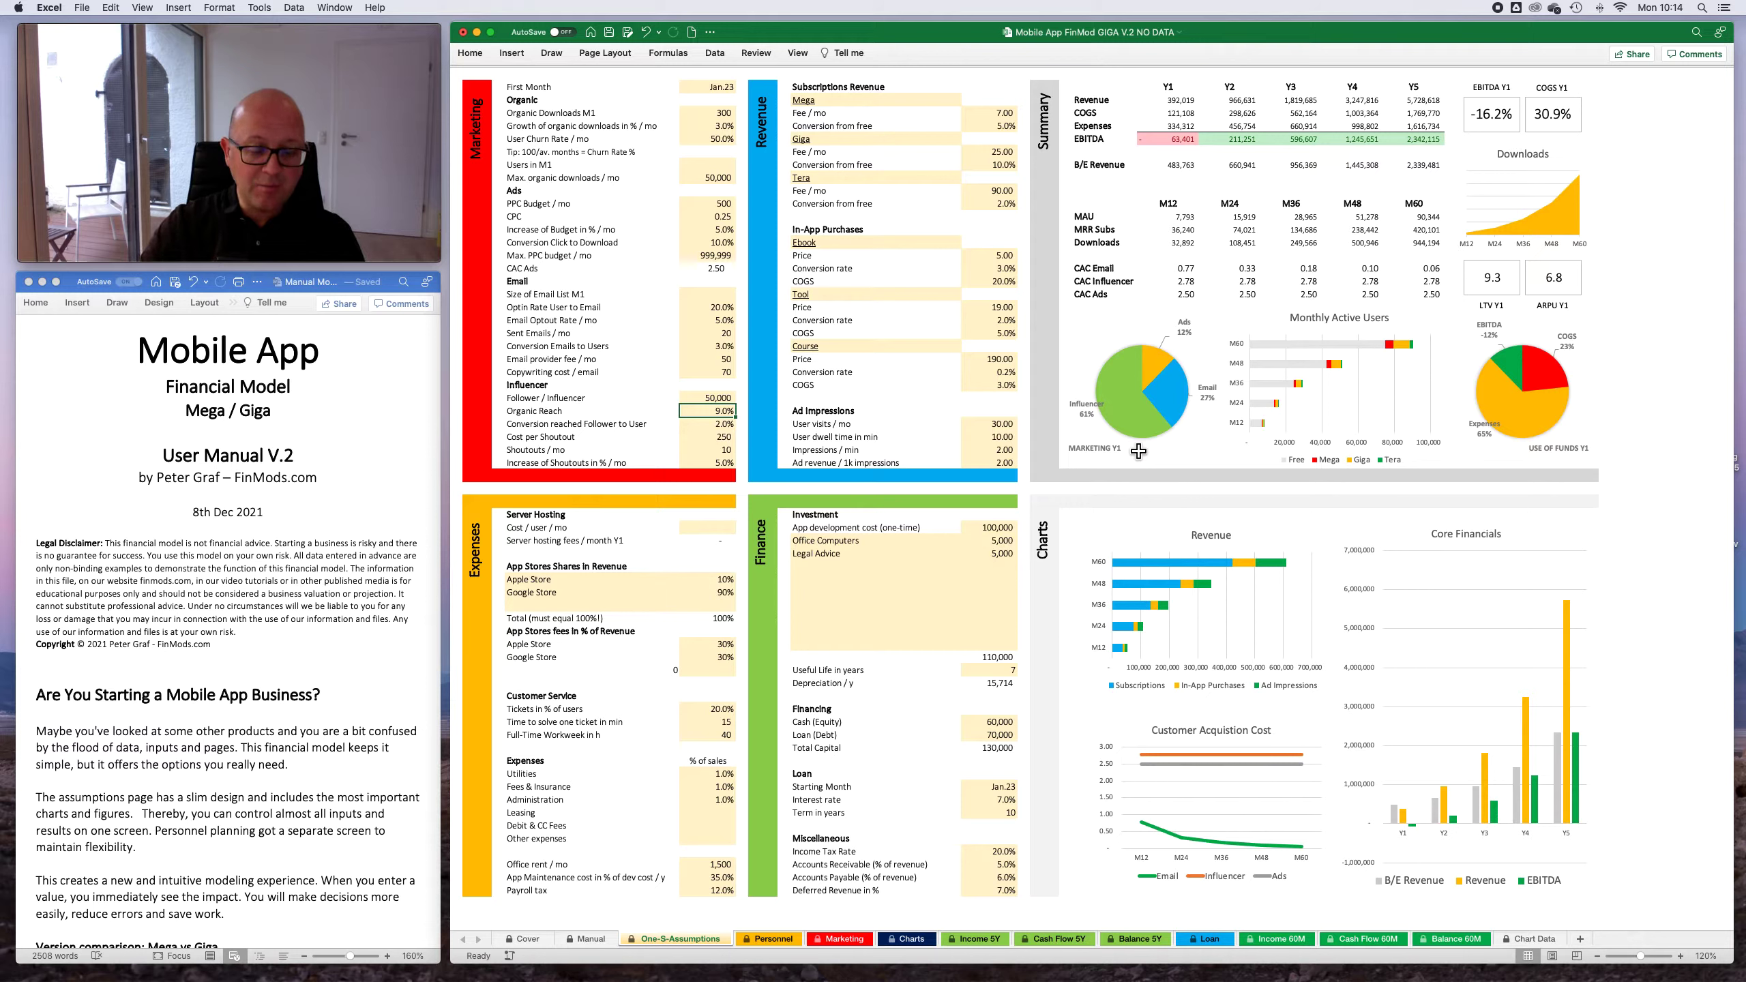
text(5)
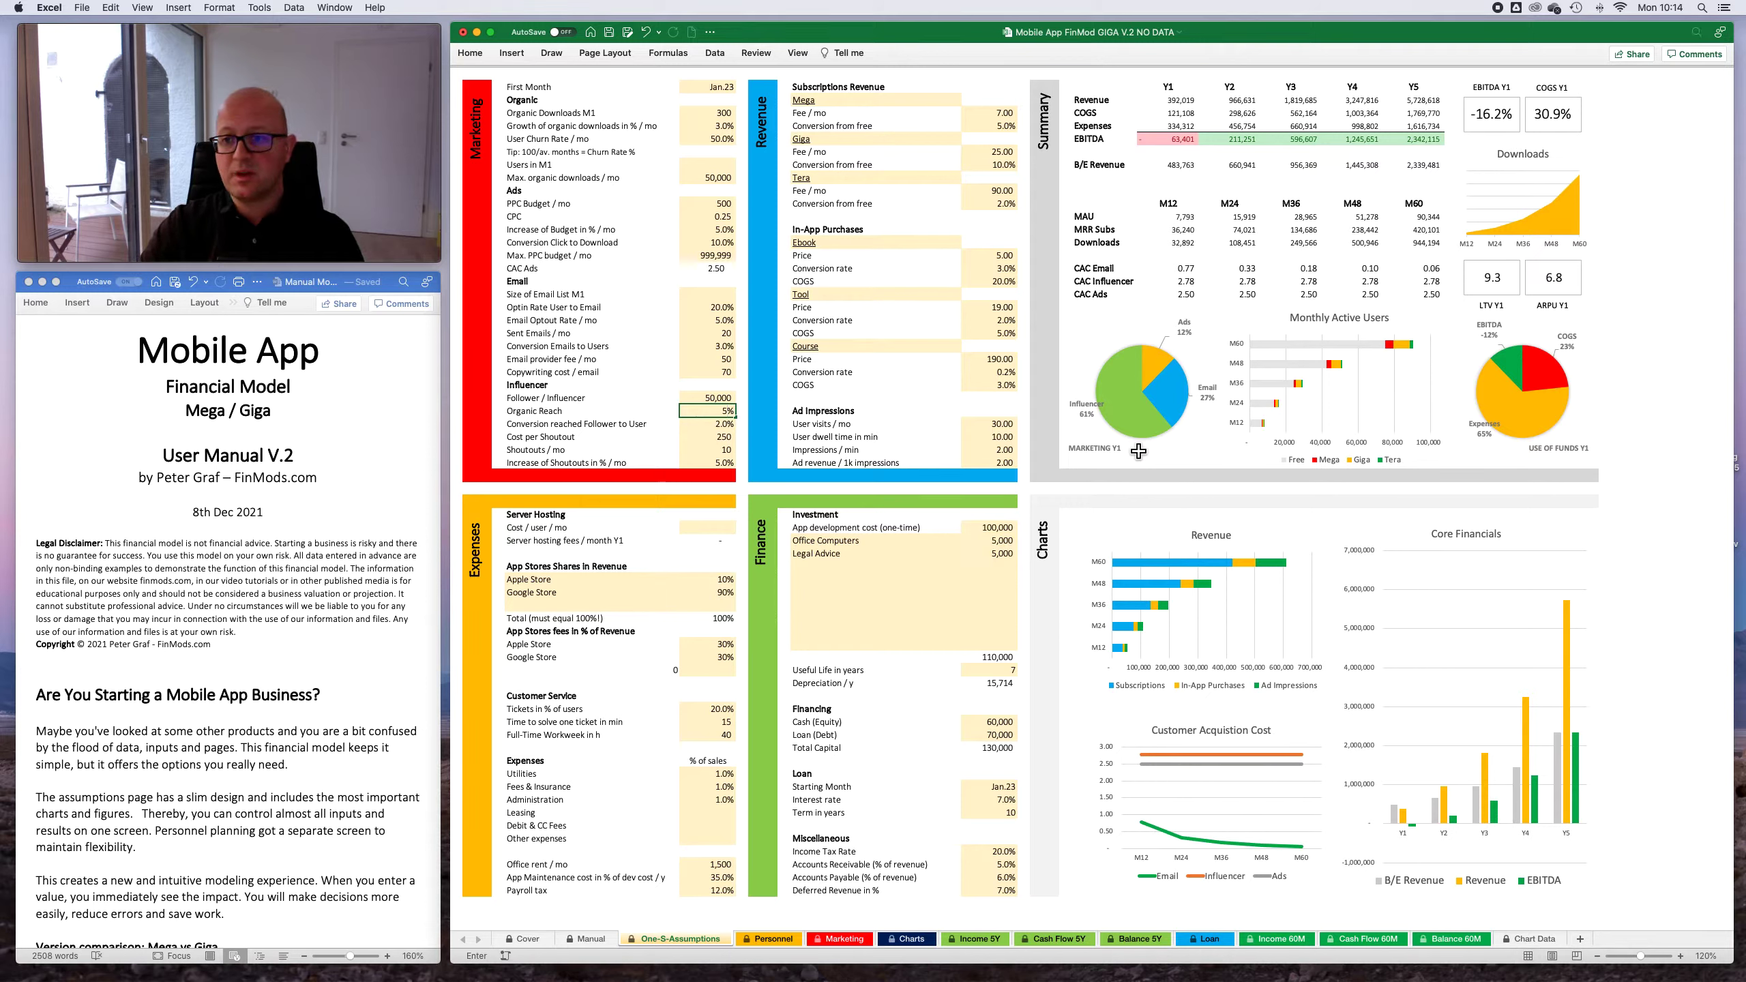
key(Return)
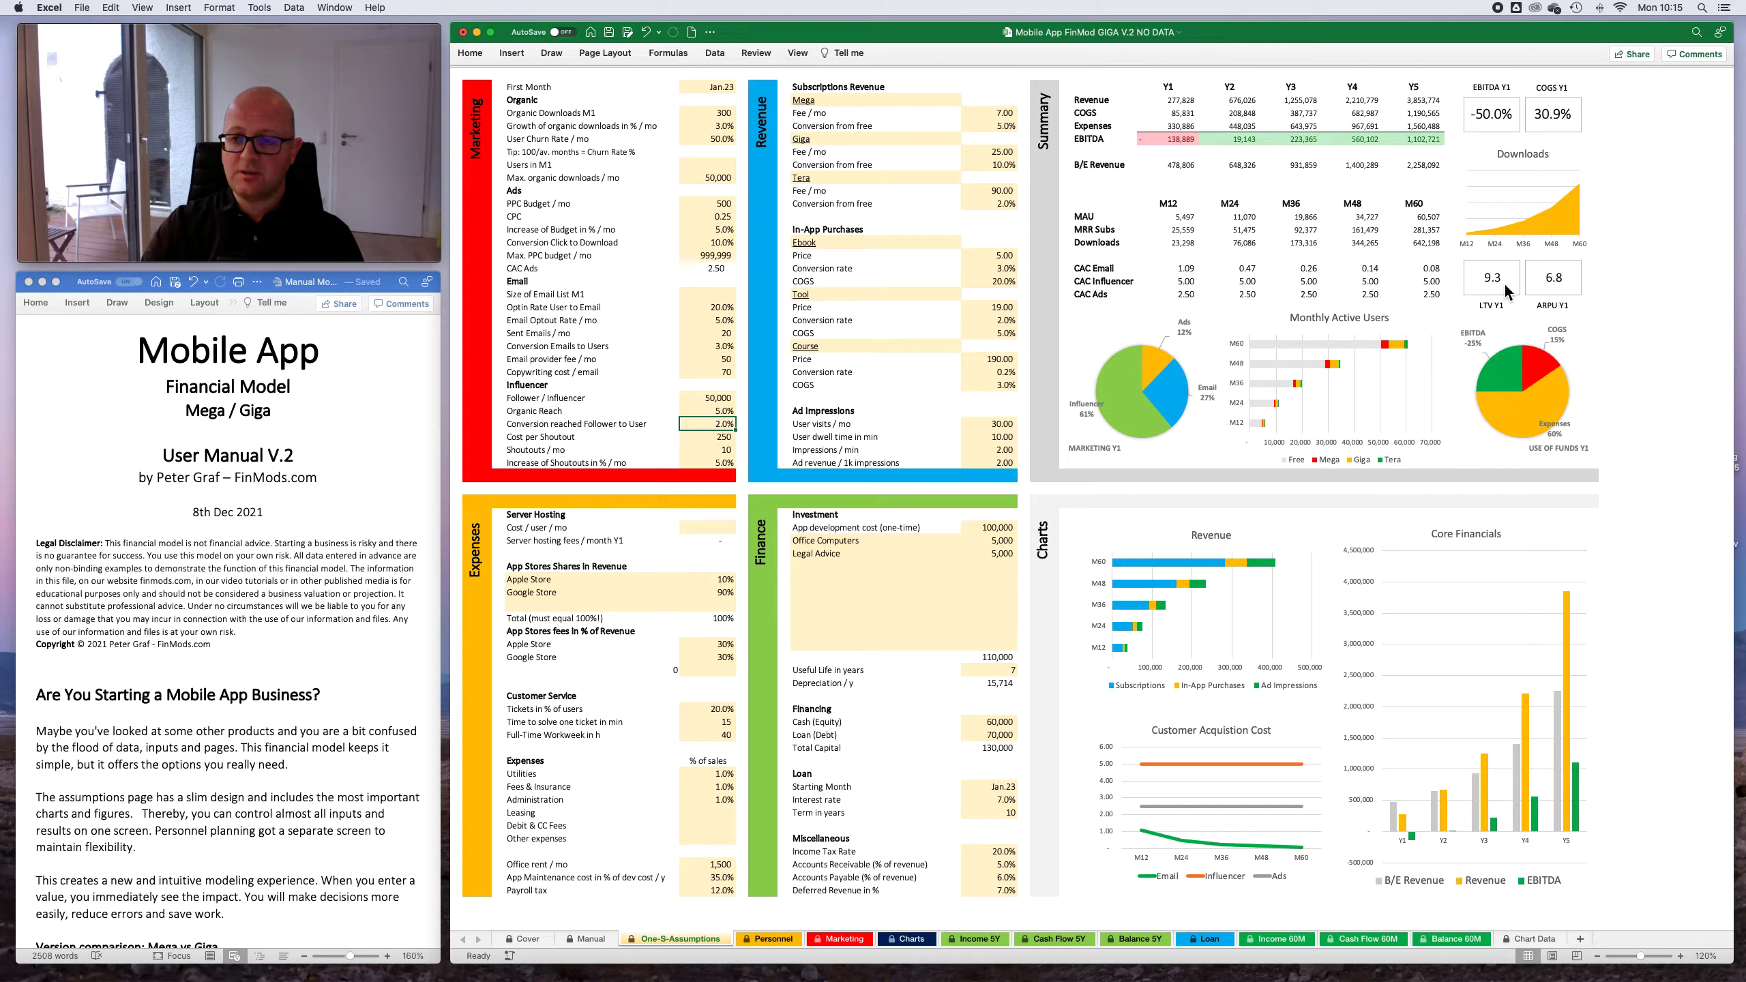
click(724, 442)
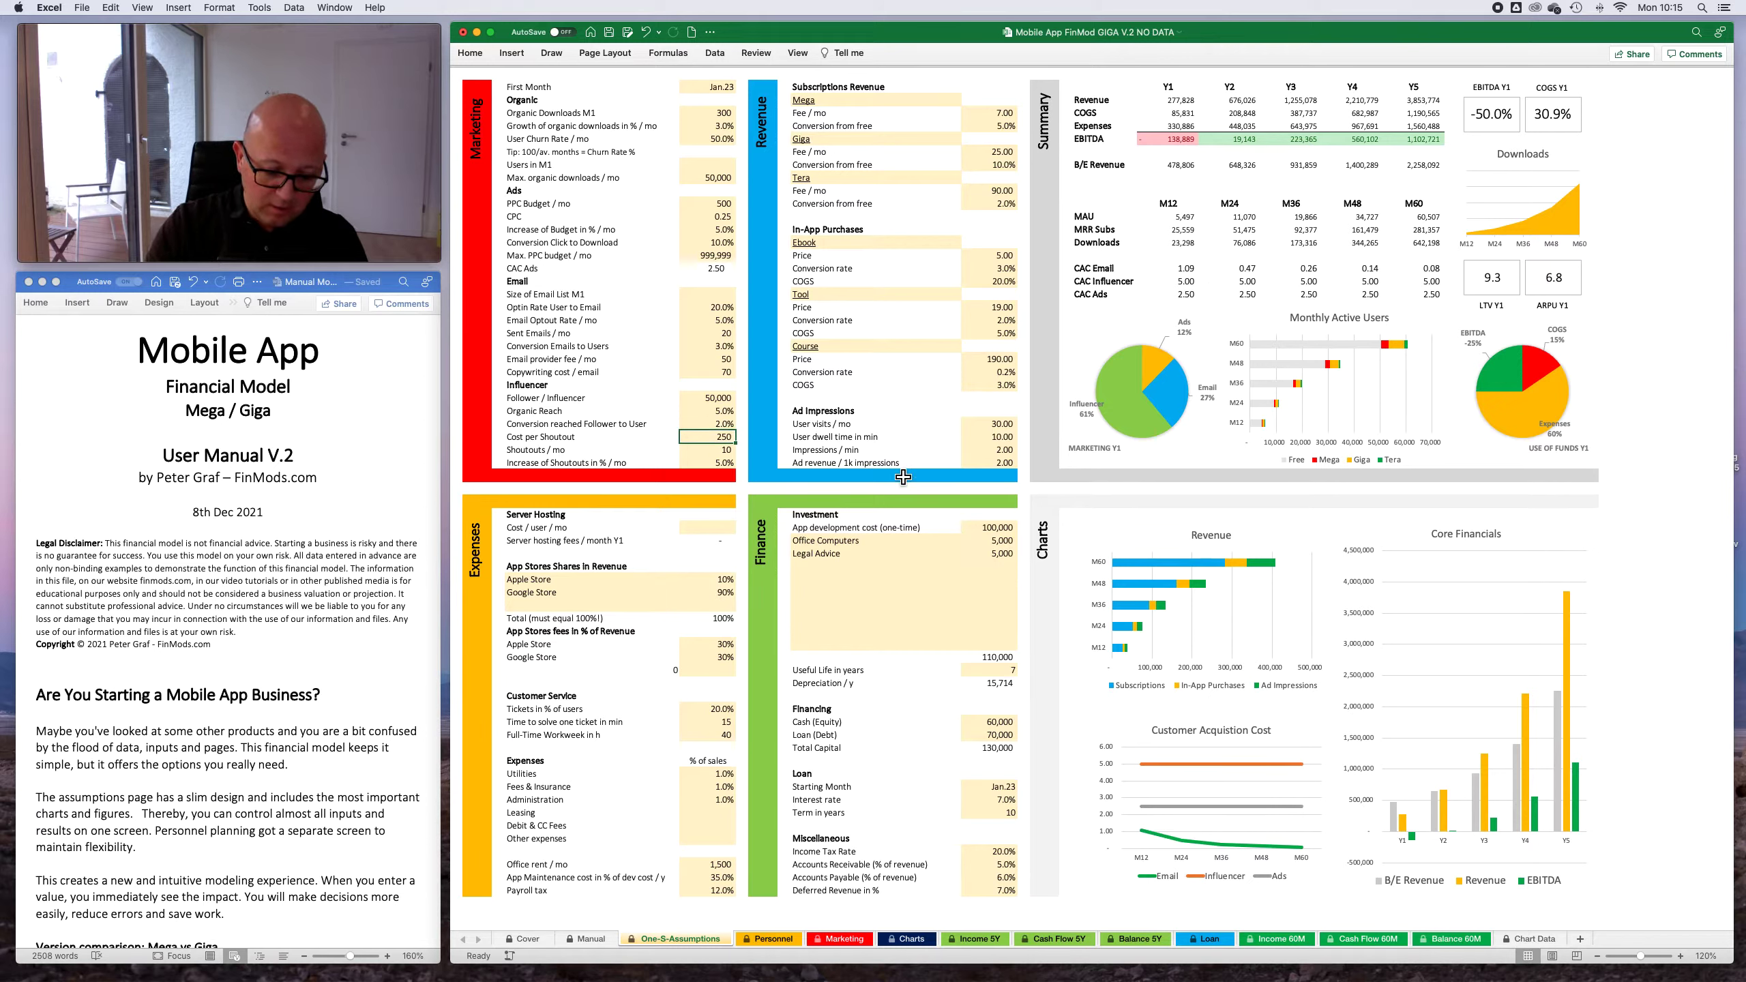
text(500)
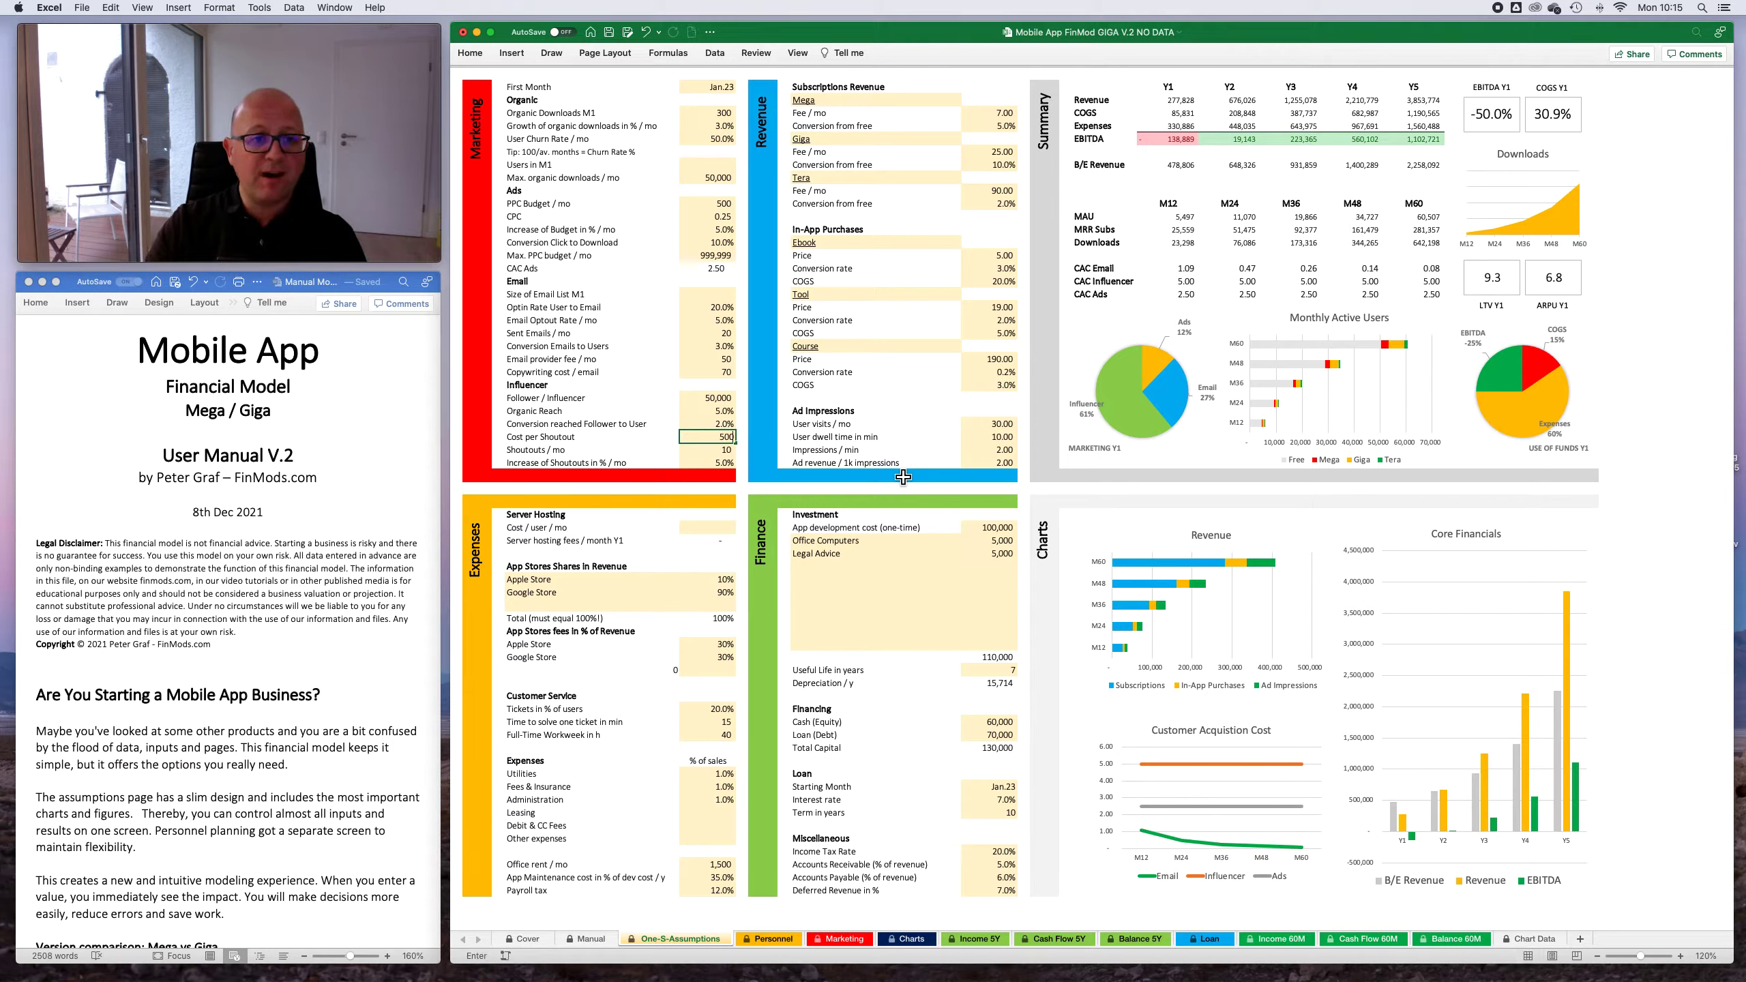
key(Return)
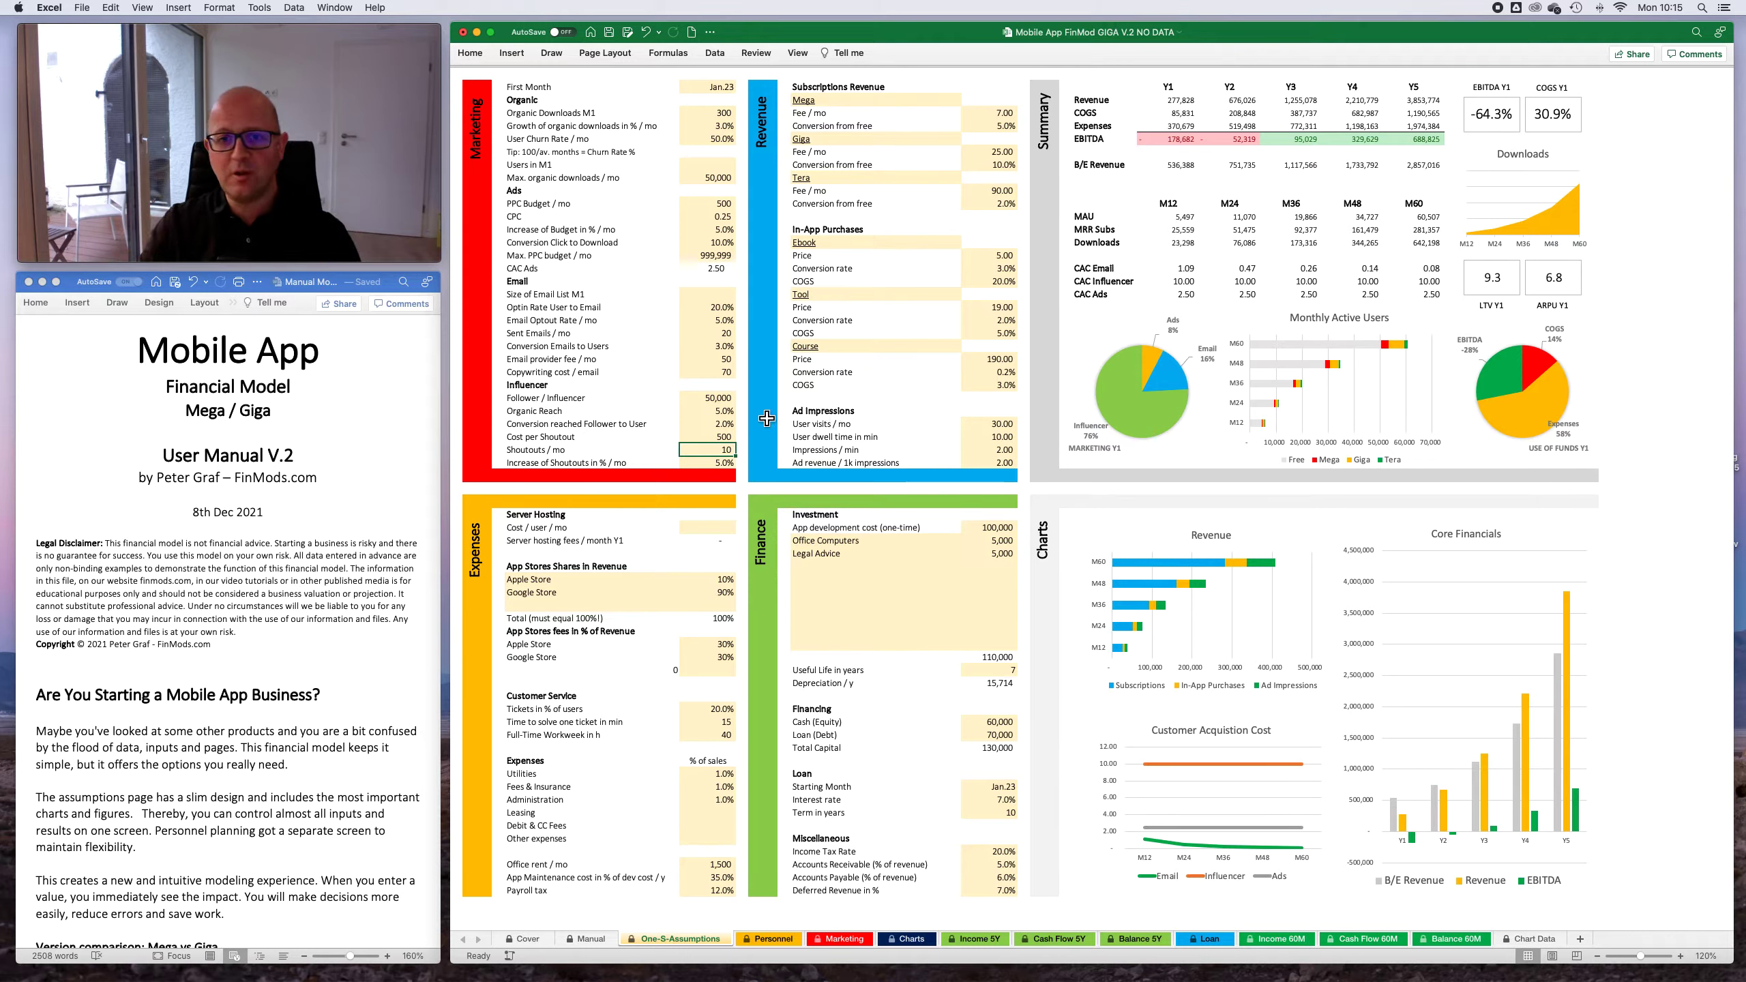
- Set Follower / Influencer to 100,000 in the Influencer marketing assumptions
click(703, 415)
key(Up)
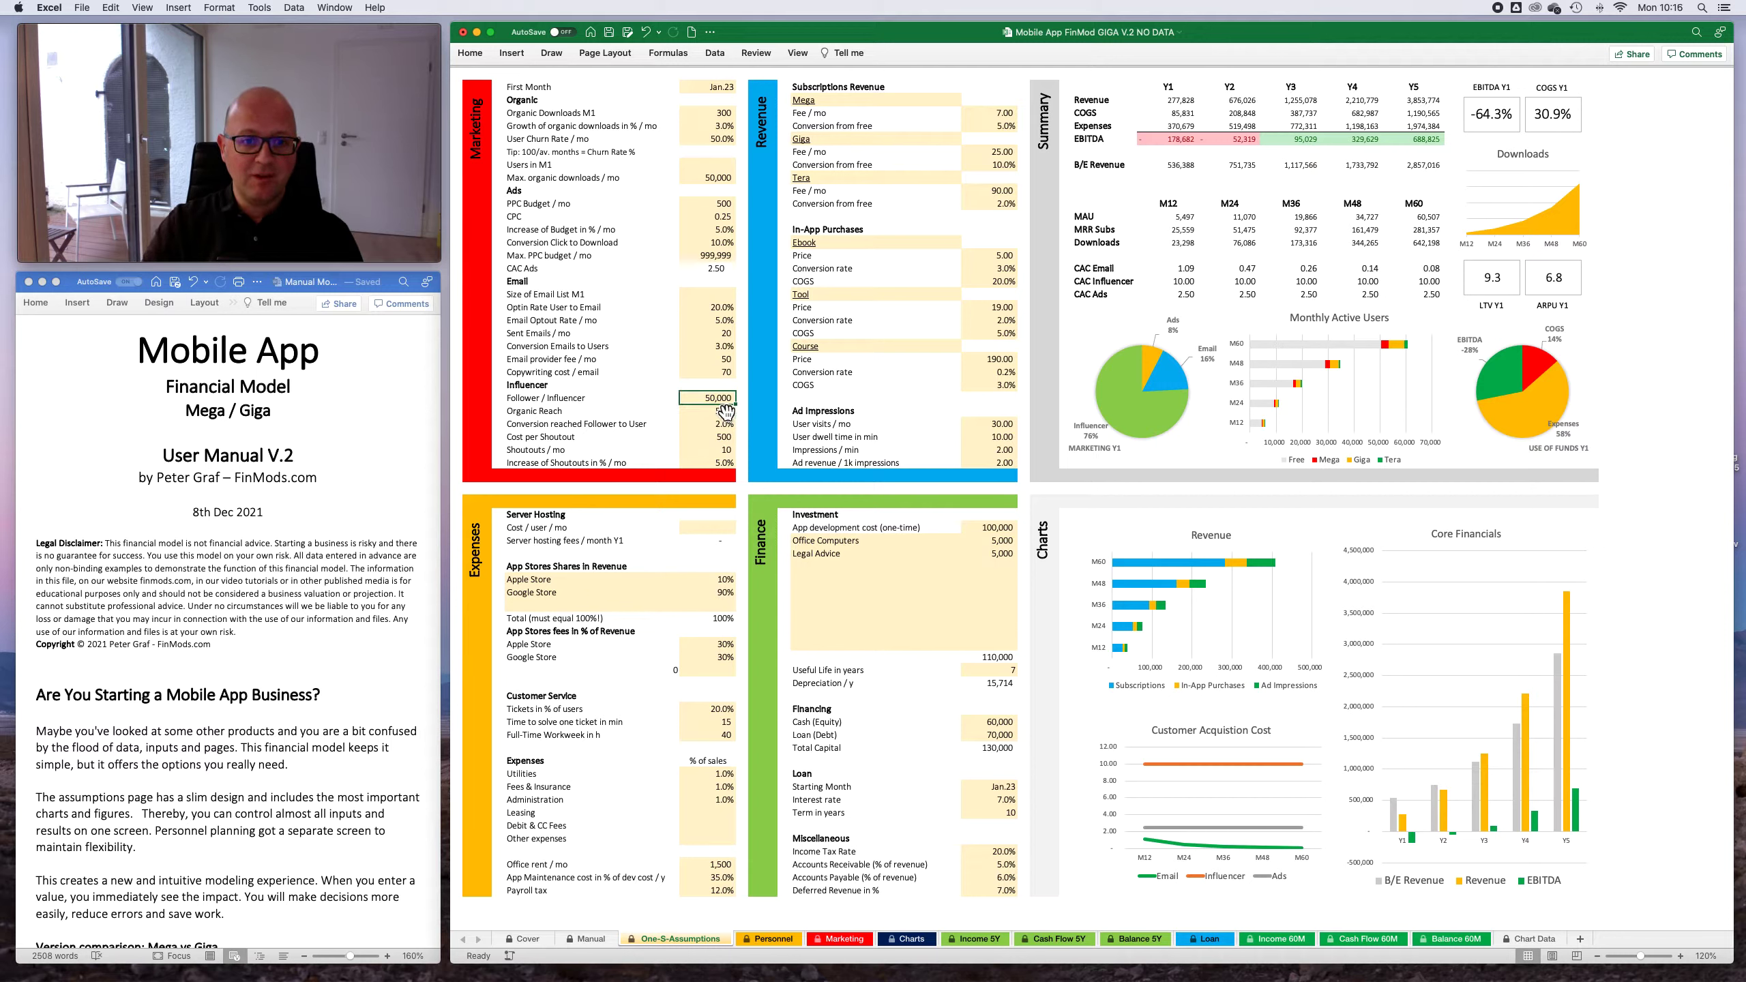
text(100000)
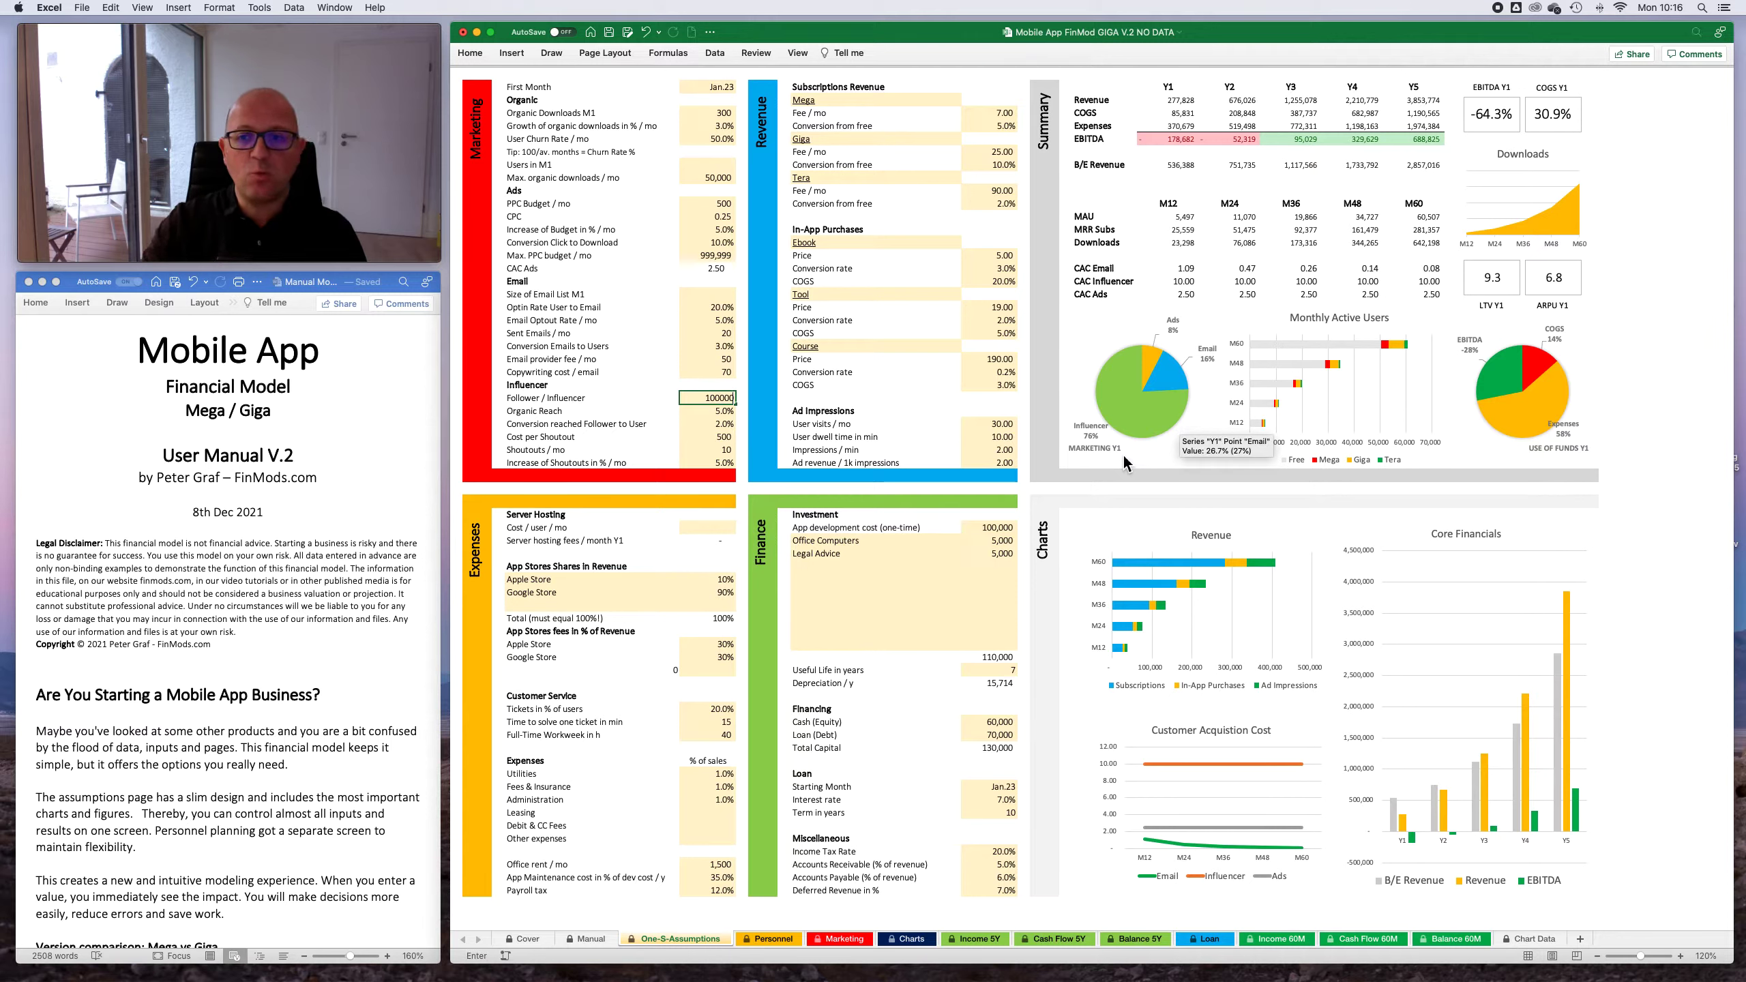
key(Return)
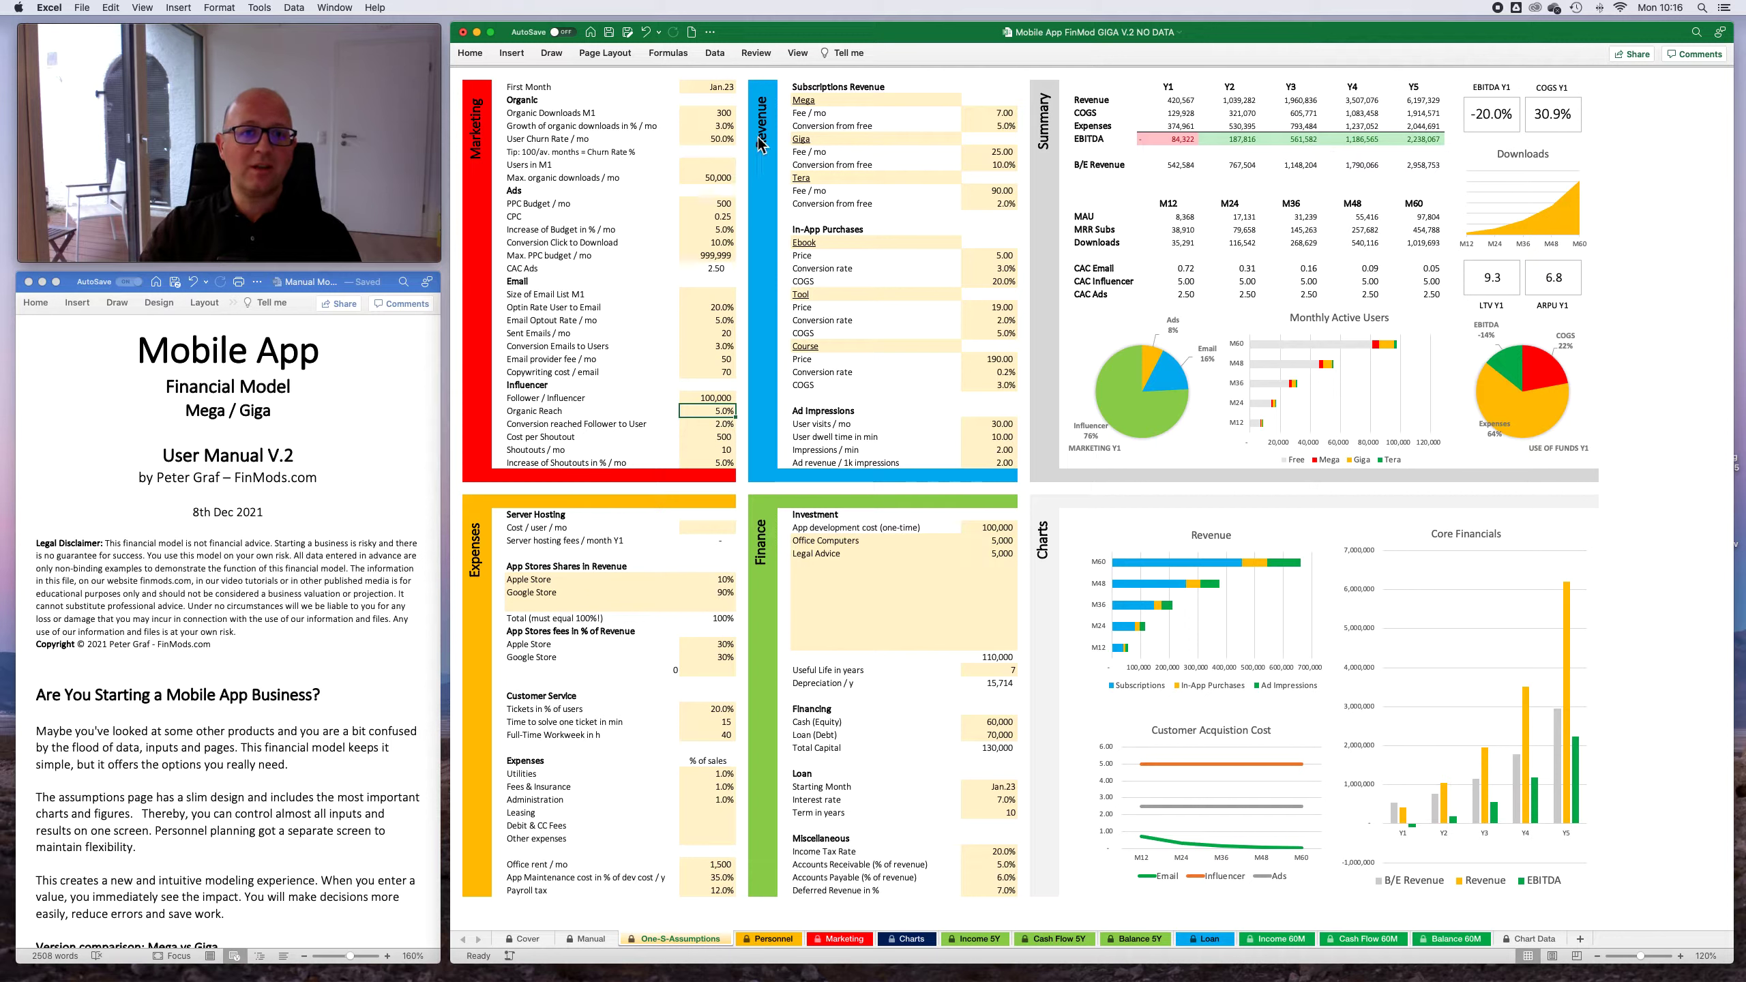
- Set the Mega subscription's monthly fee to 3.00 and its conversion from free to 9%
click(1002, 114)
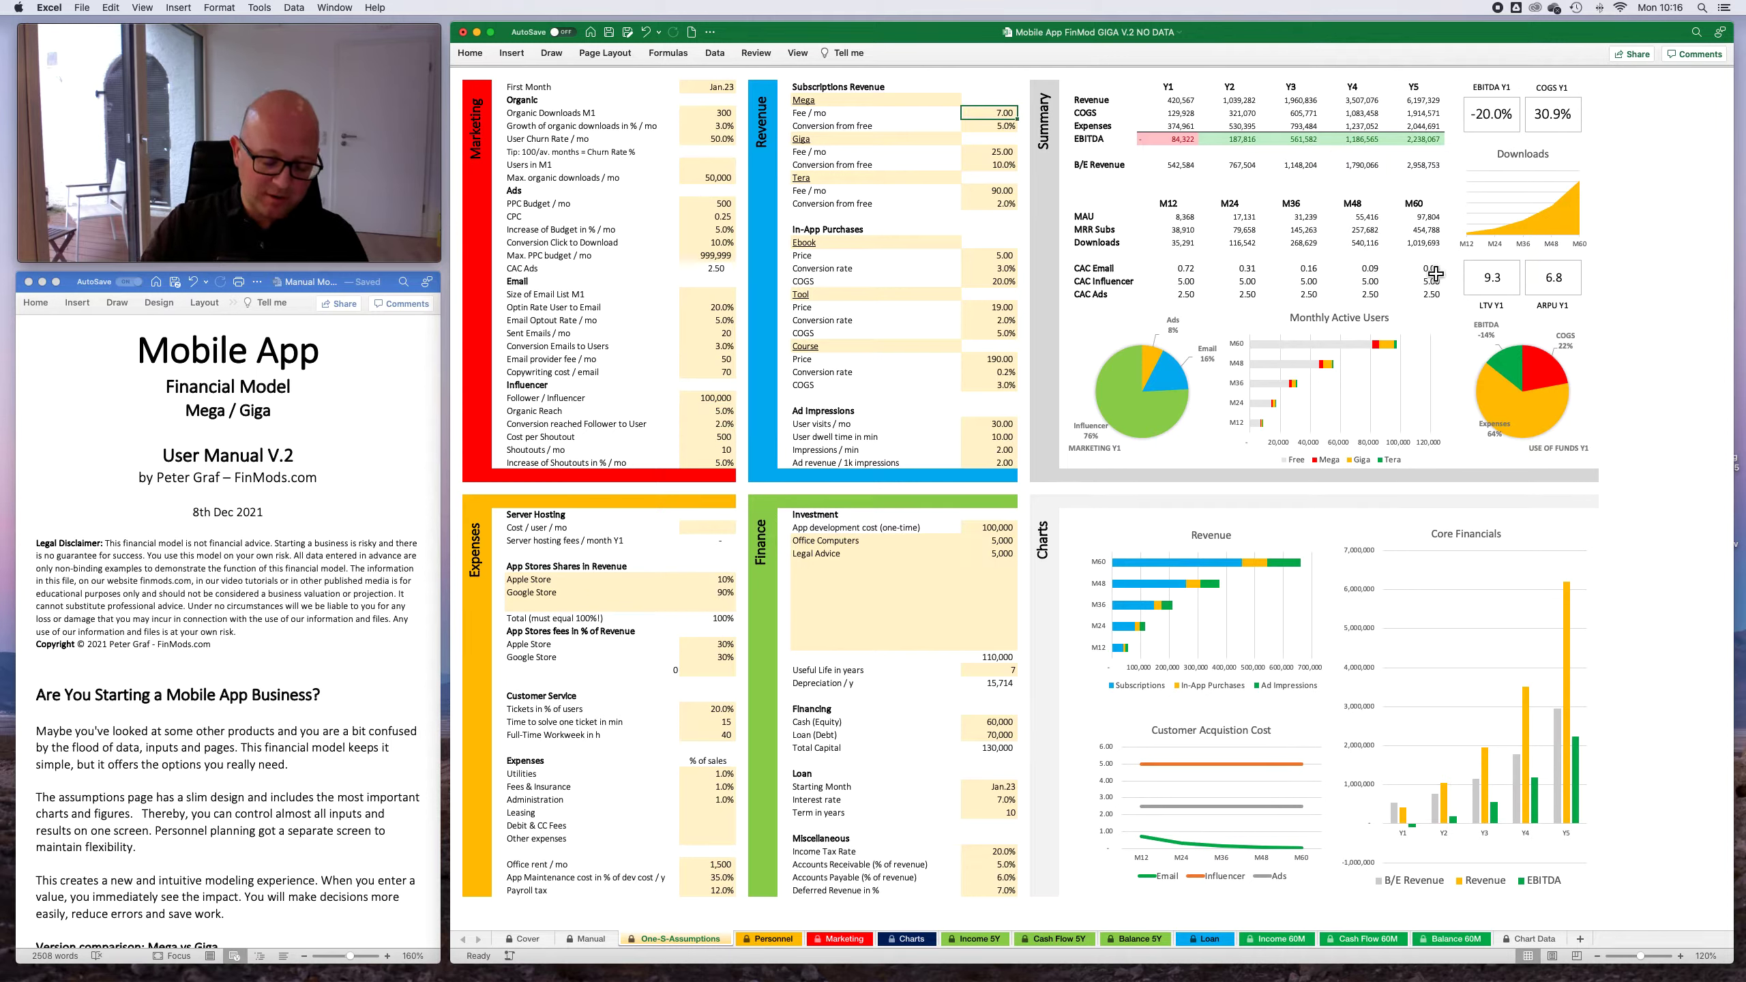
text(3)
key(Return)
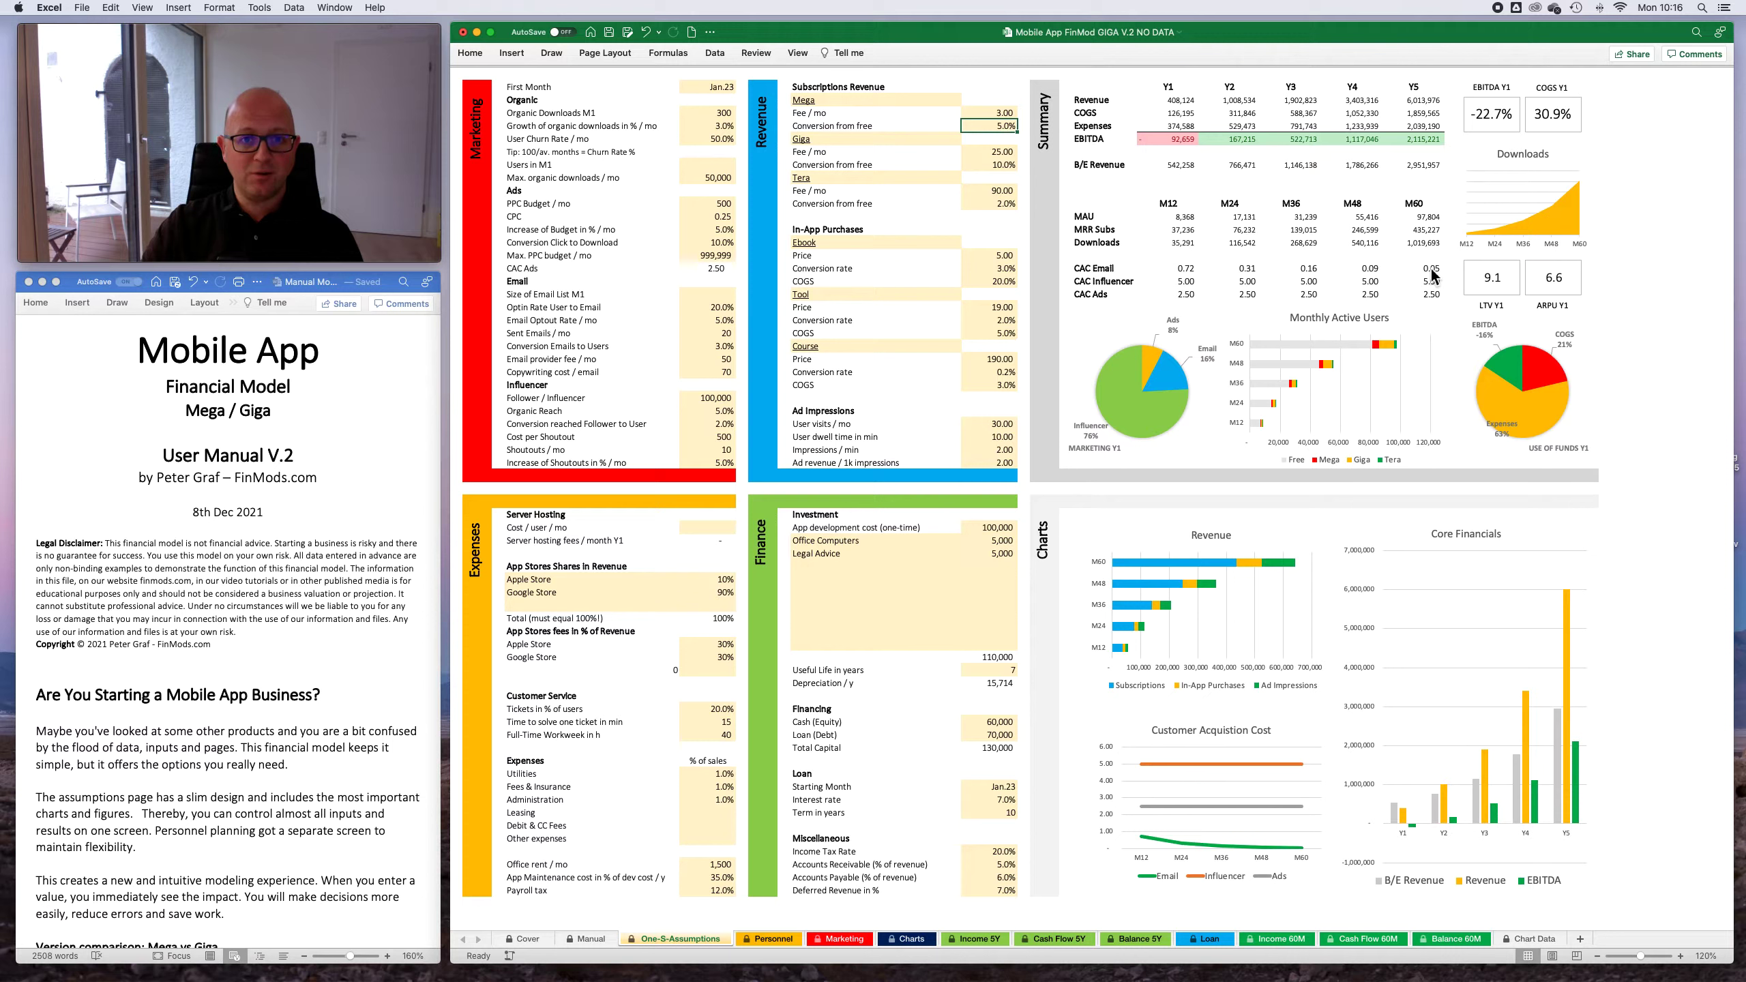
text(9)
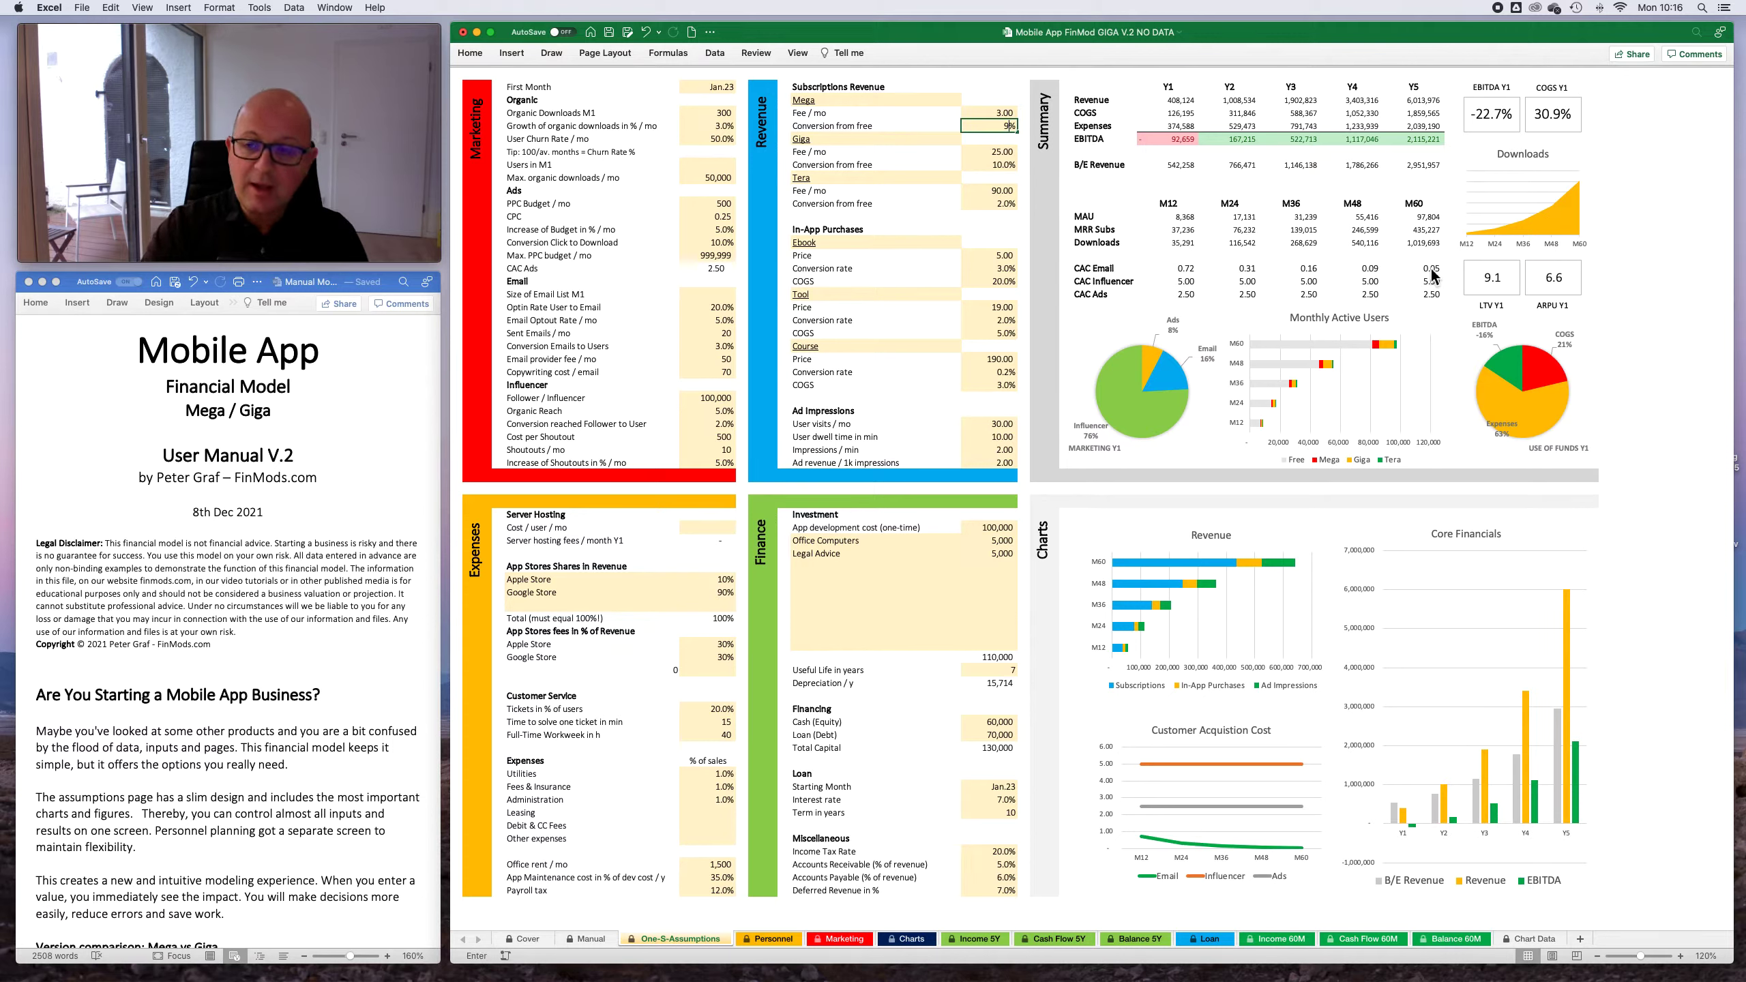
key(Return)
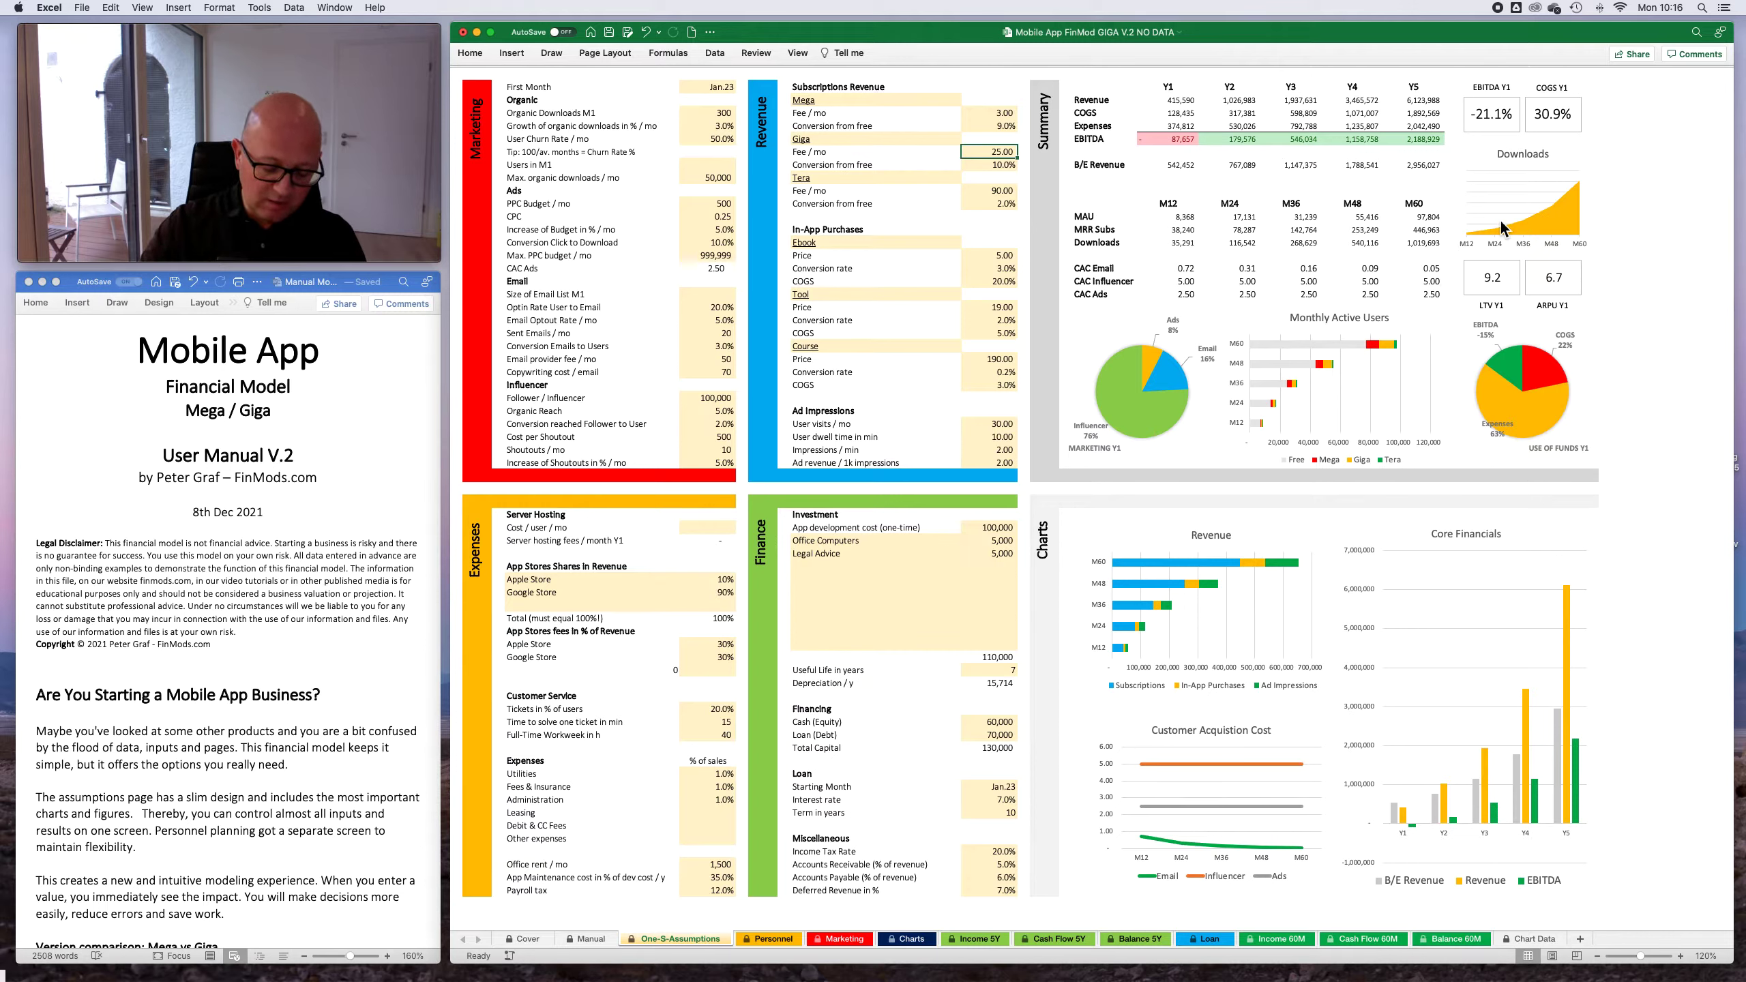
- Set the Giga subscription's monthly fee to 35.00 and its conversion from free to 15%
text(35)
key(Return)
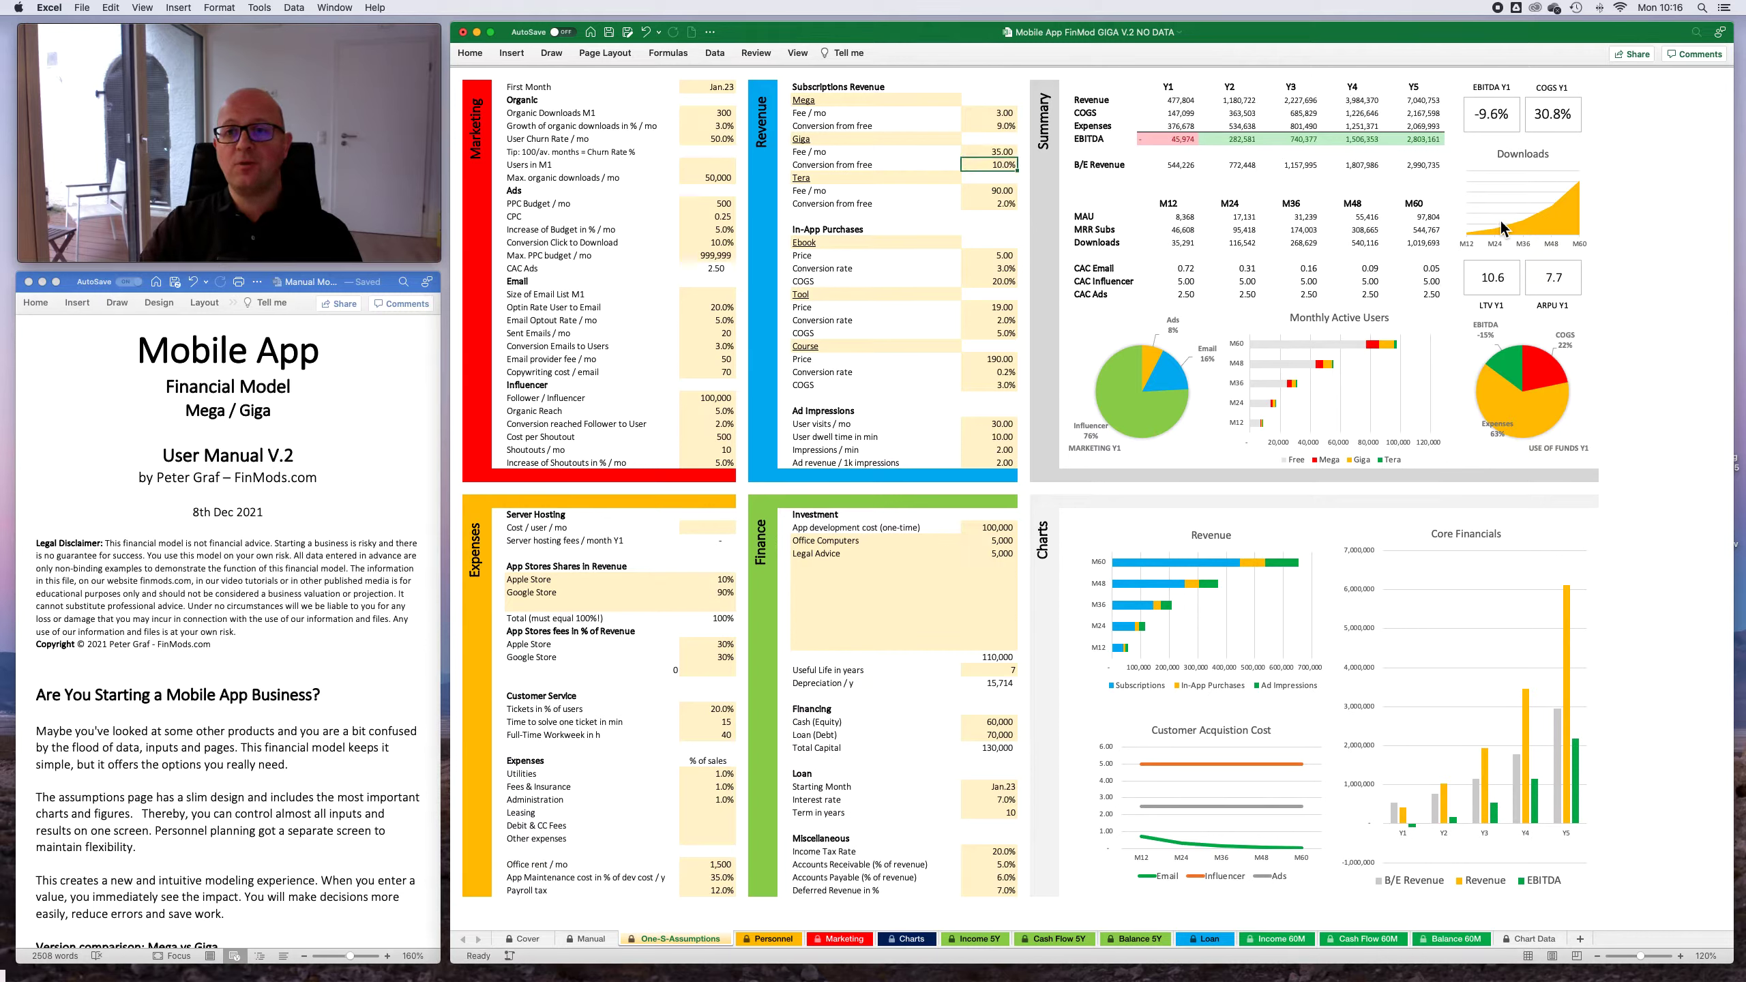
key(Up)
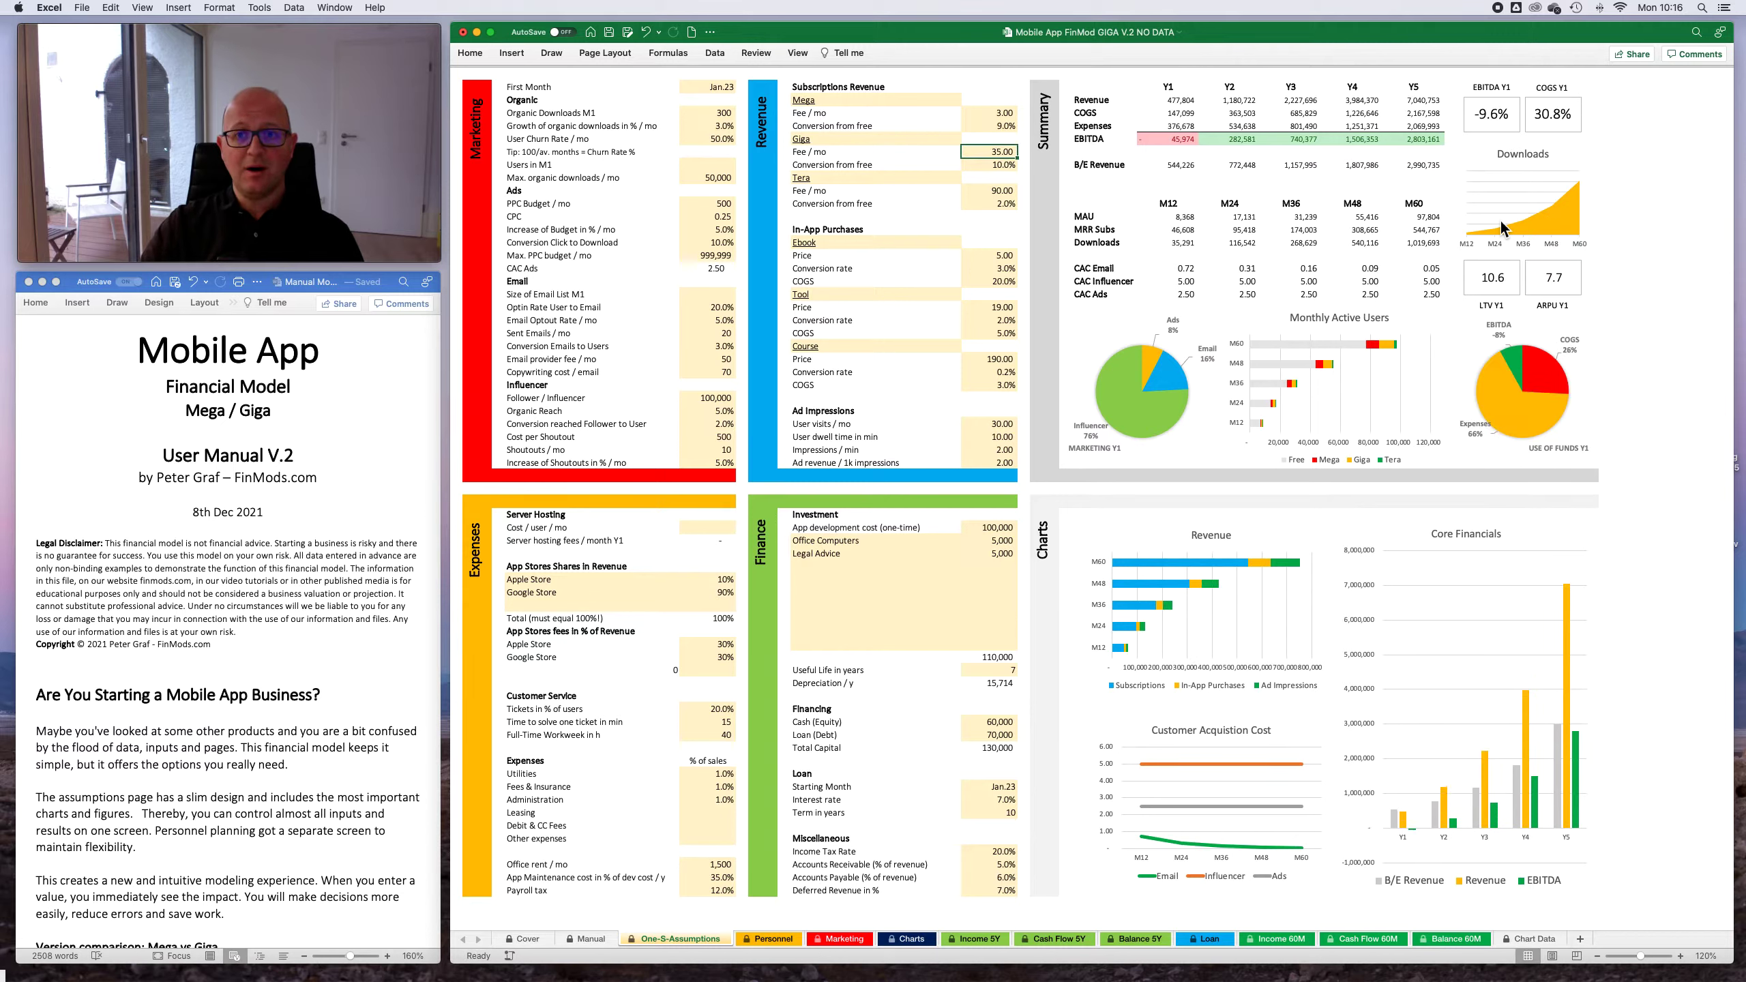
key(Down)
text(15)
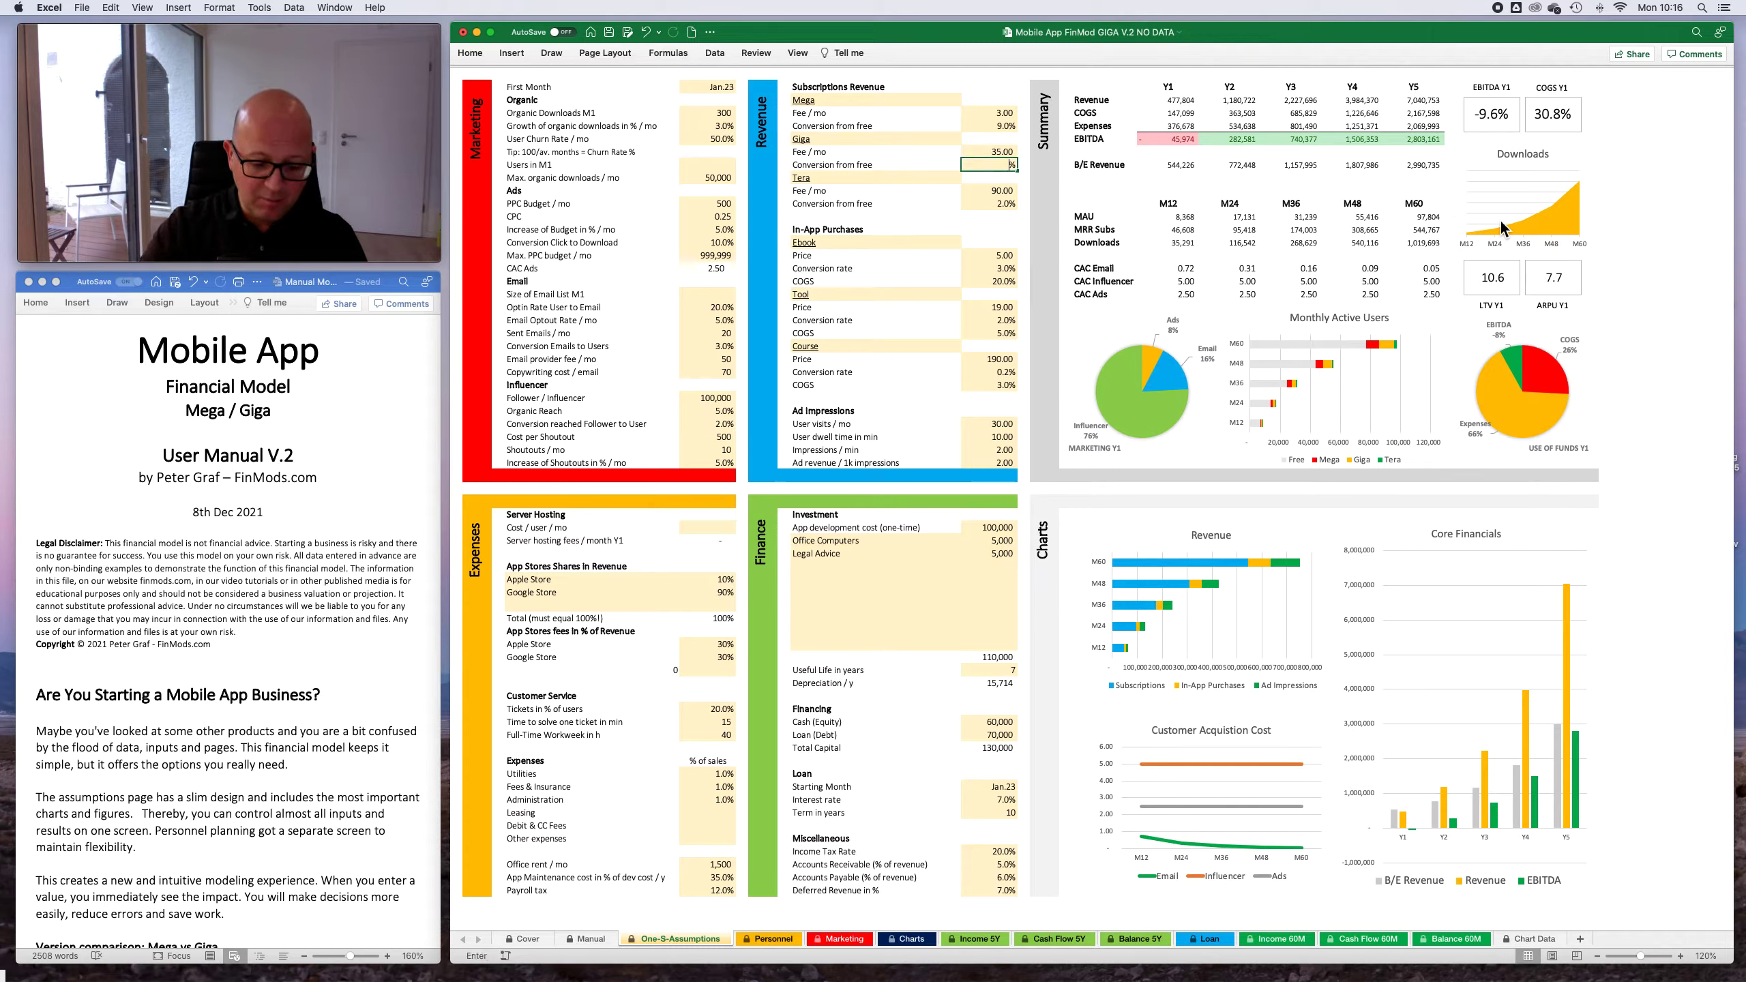
key(Return)
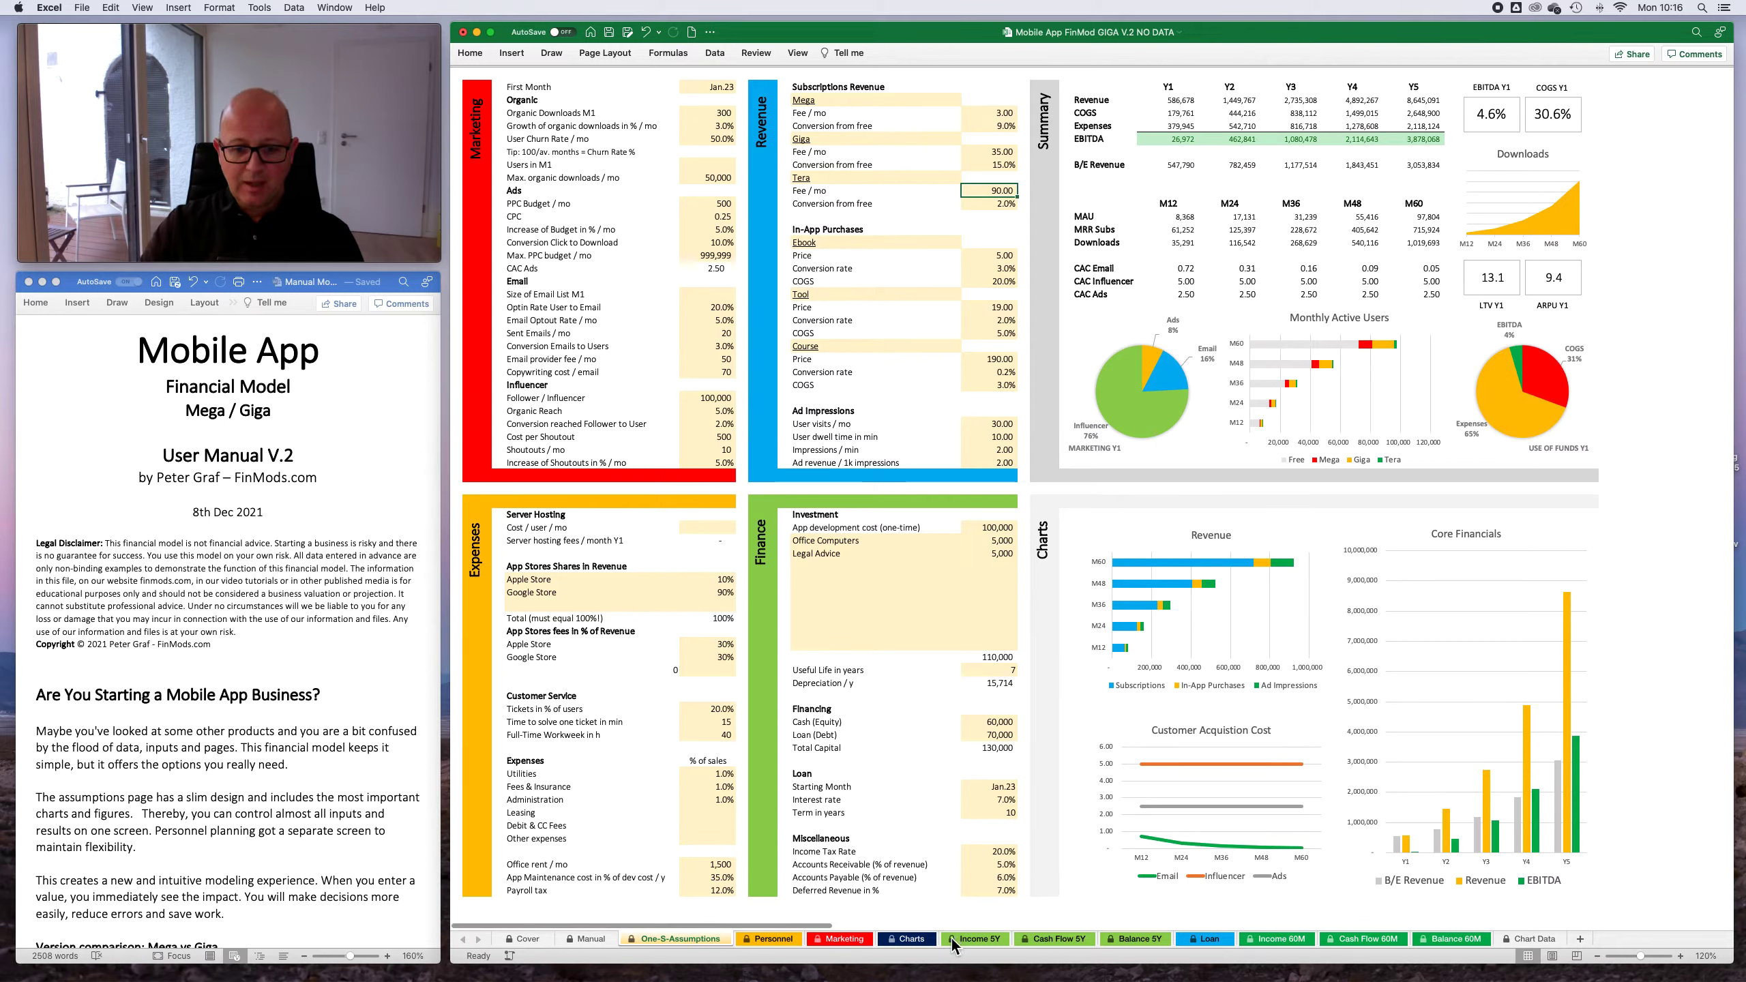
- Look over the monthly figures on the Marketing sheet and all the graphs on the Charts sheet
click(843, 943)
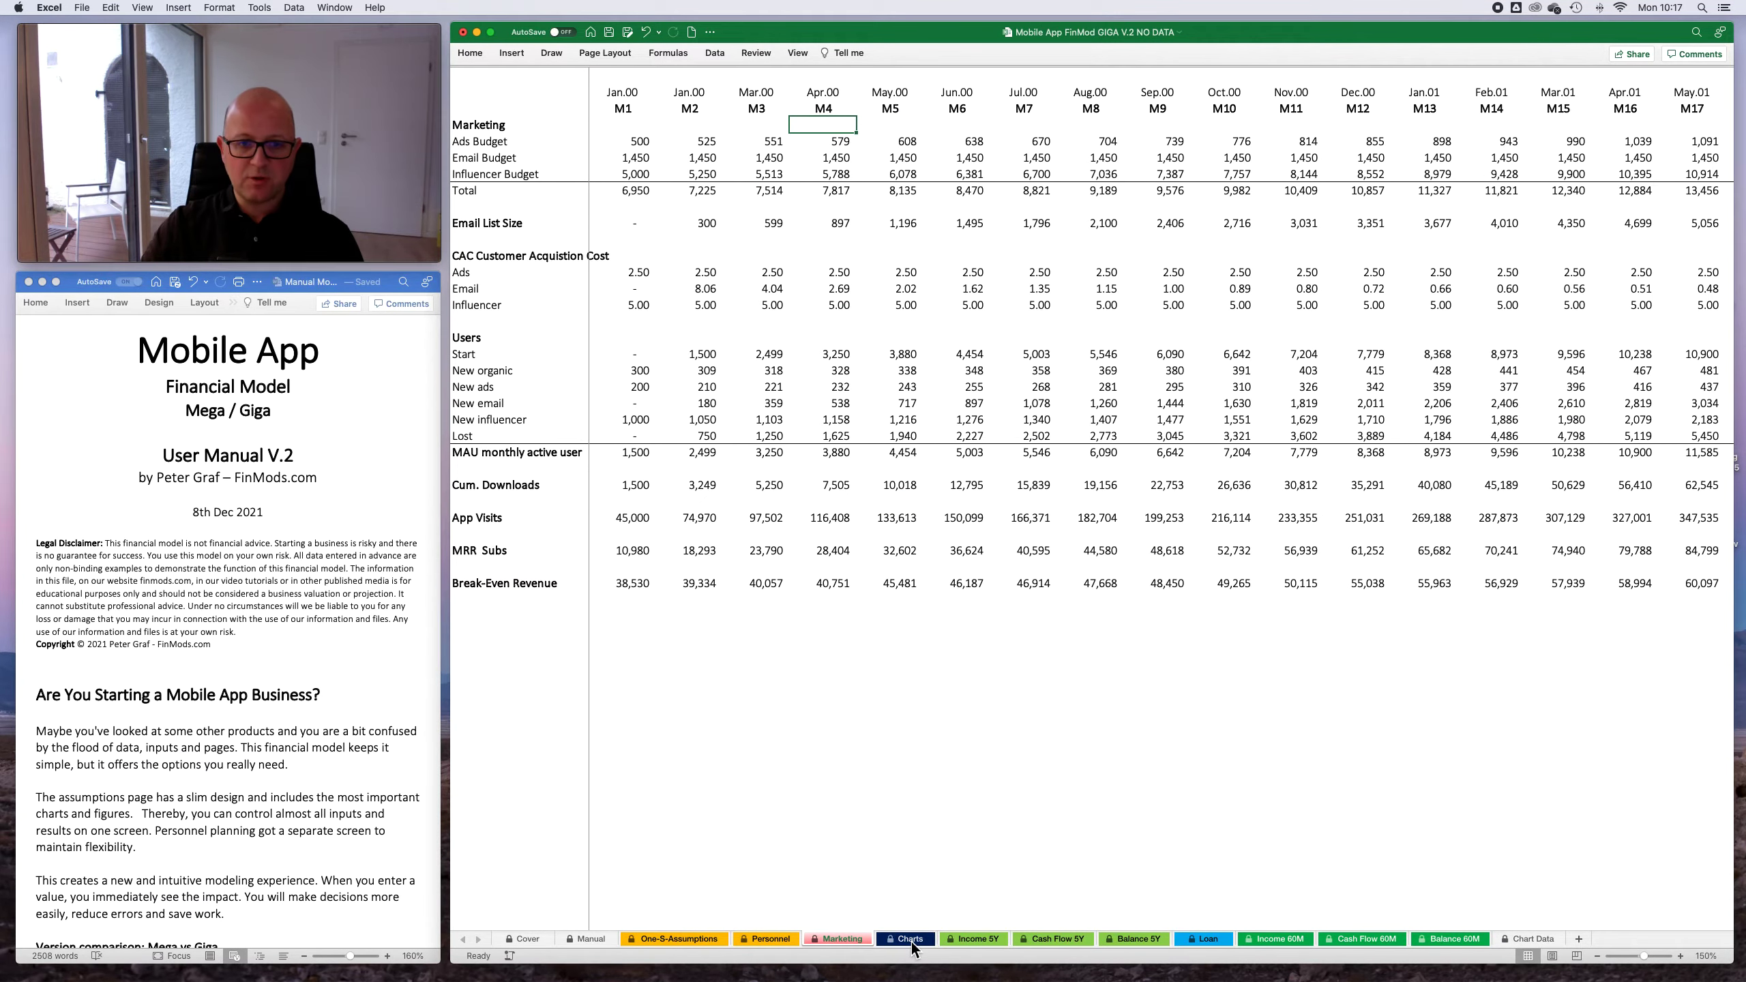
click(911, 939)
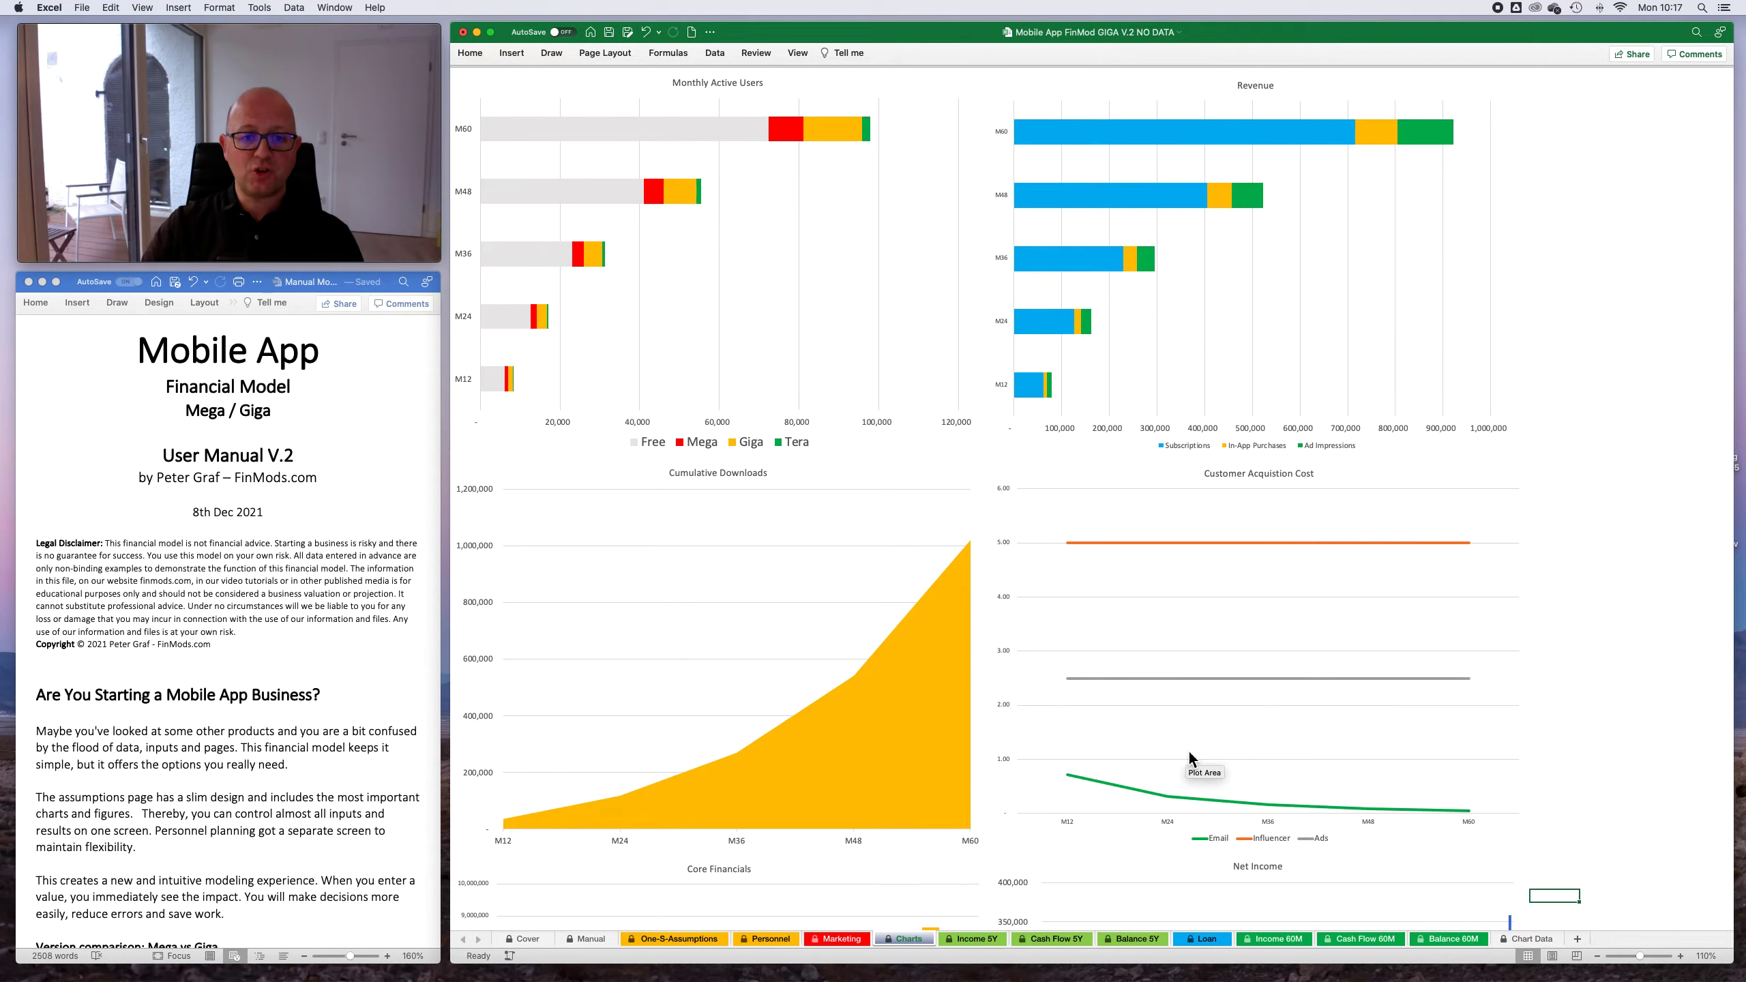
scroll(1170, 544, down, 15)
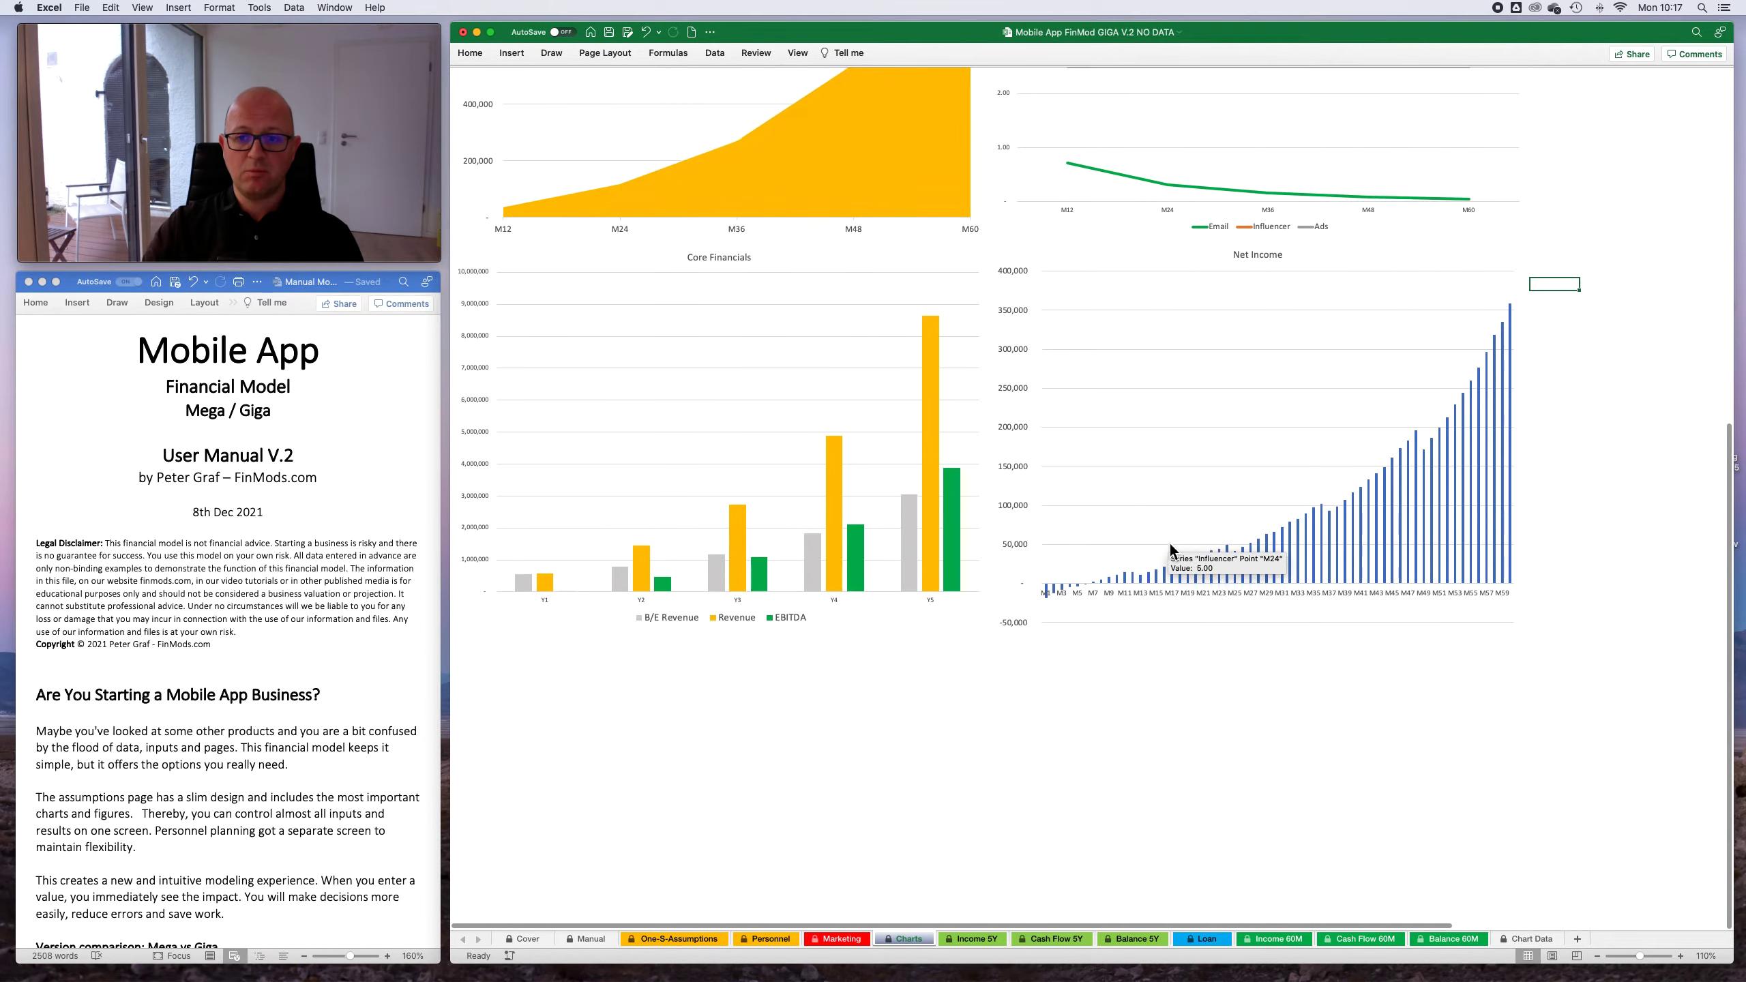
scroll(1172, 550, up, 5)
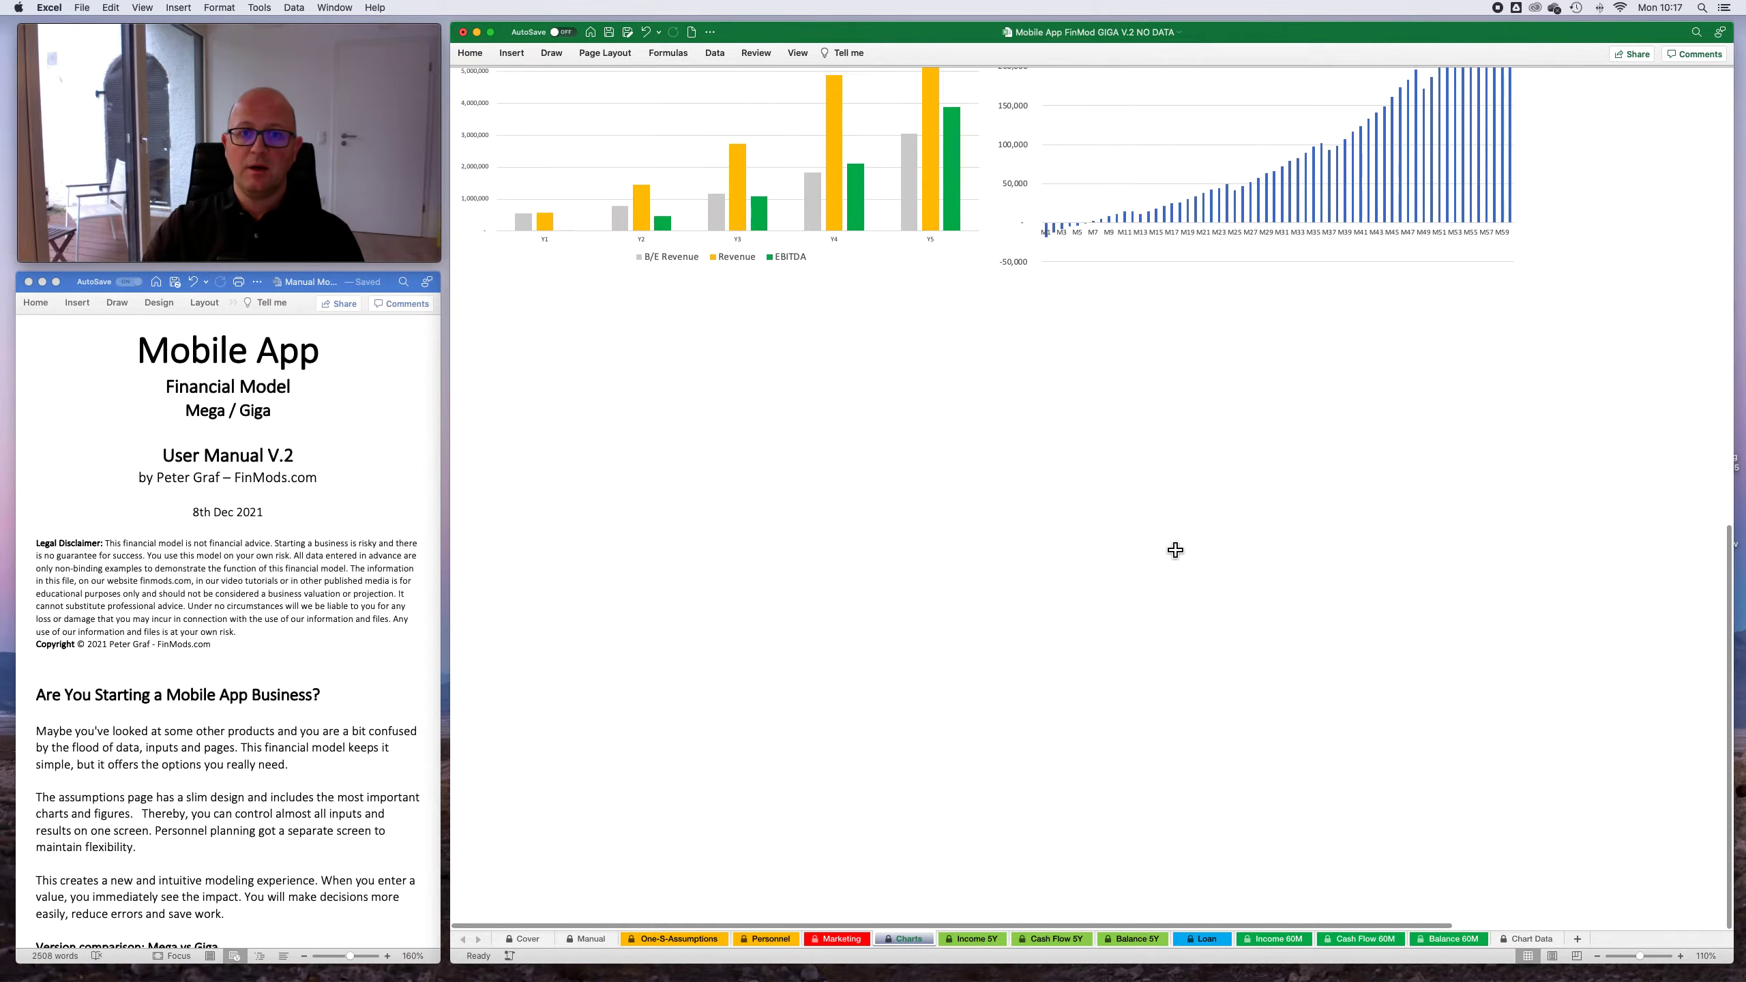
scroll(1175, 550, up, 11)
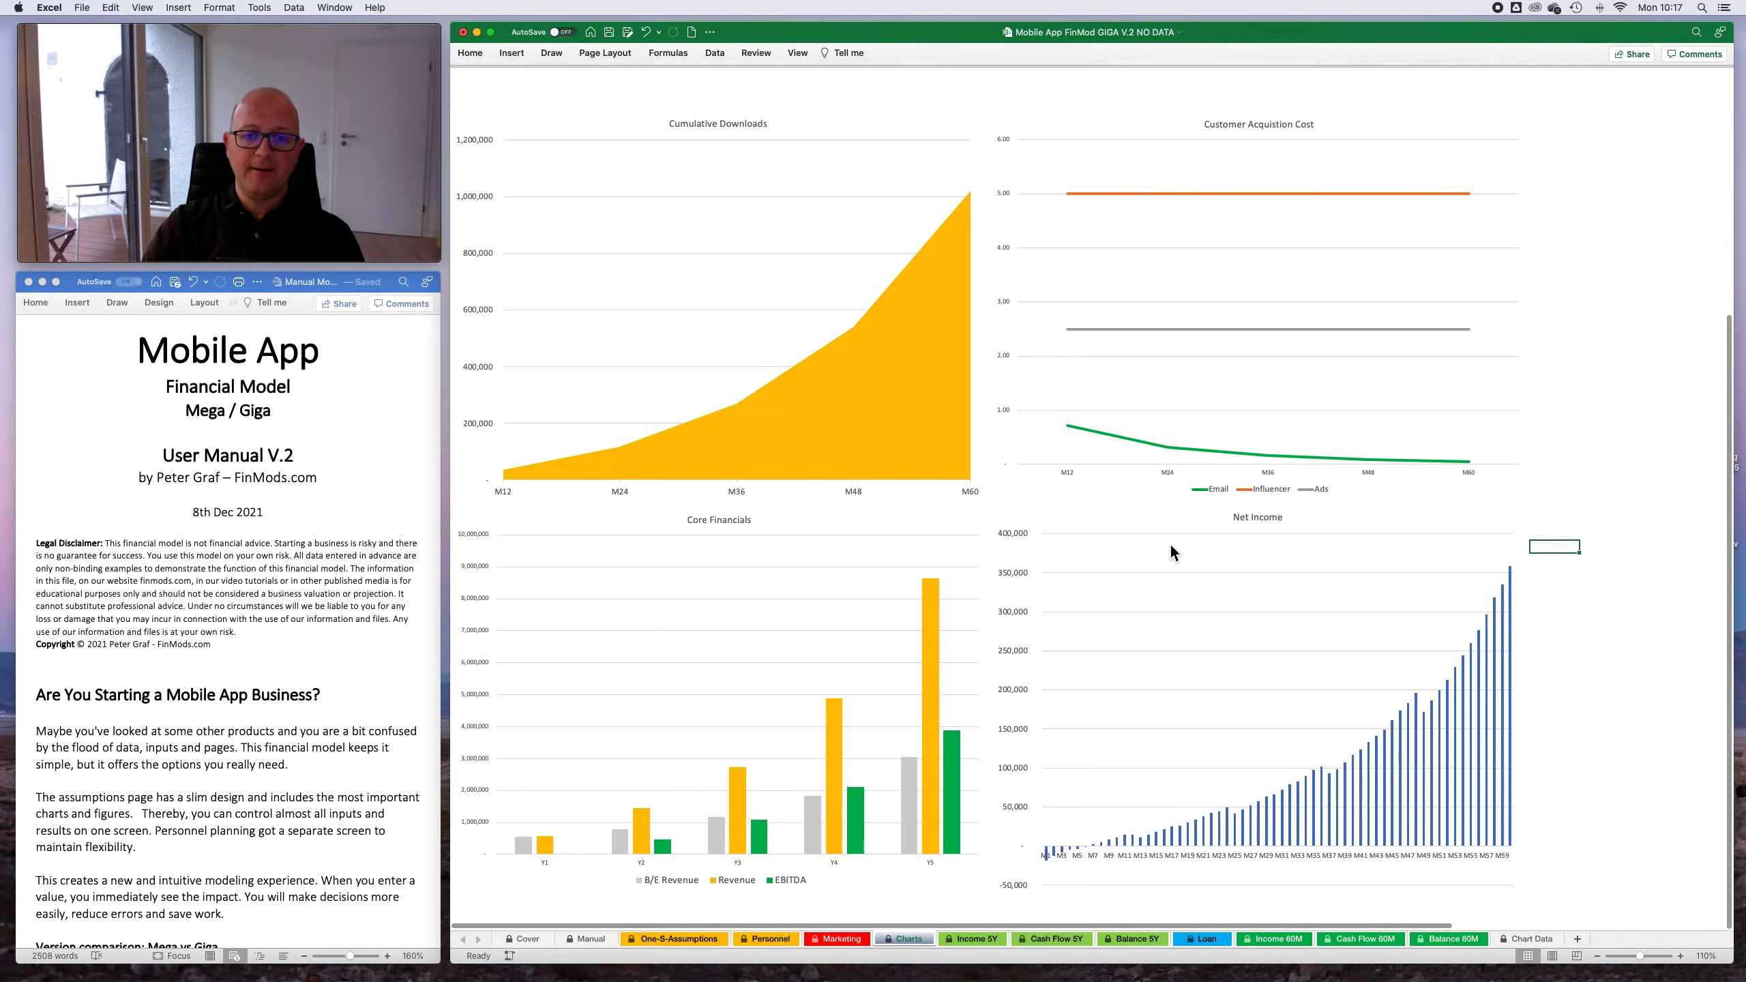
scroll(1171, 546, up, 1)
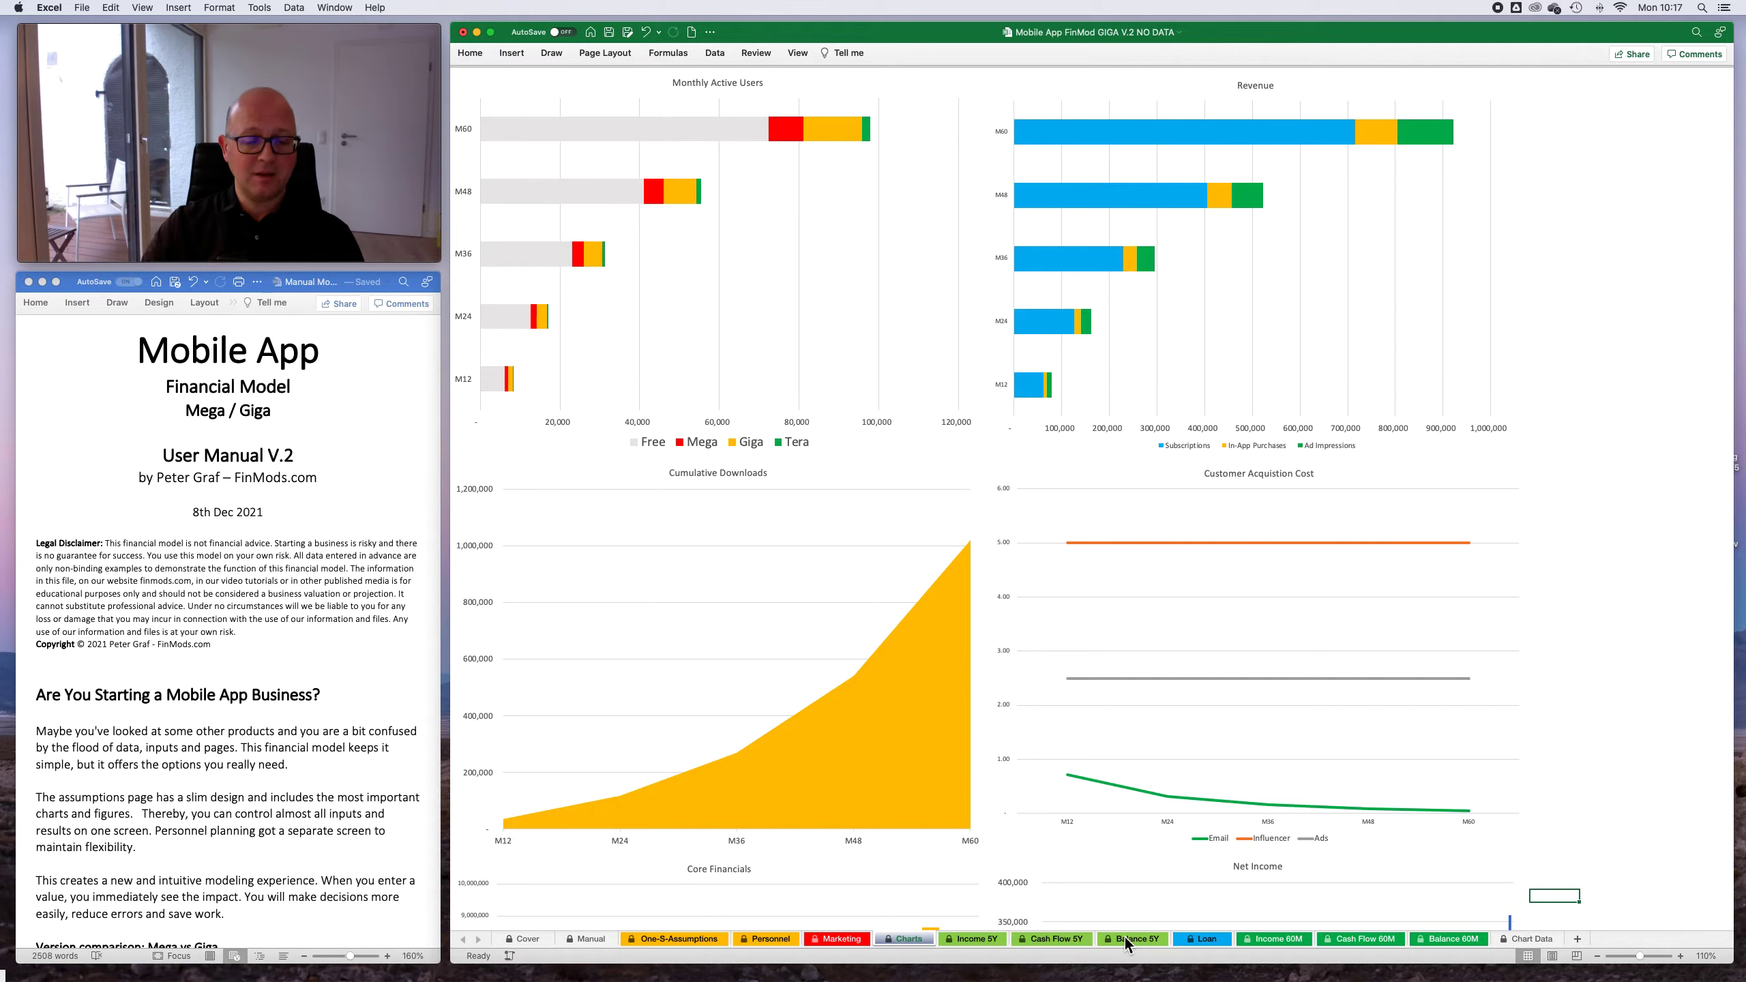
- Review the five-year income statement, including Break-Even Revenue and Y1 revenue shares, plus the five-year cash flow and balance sheets
click(965, 944)
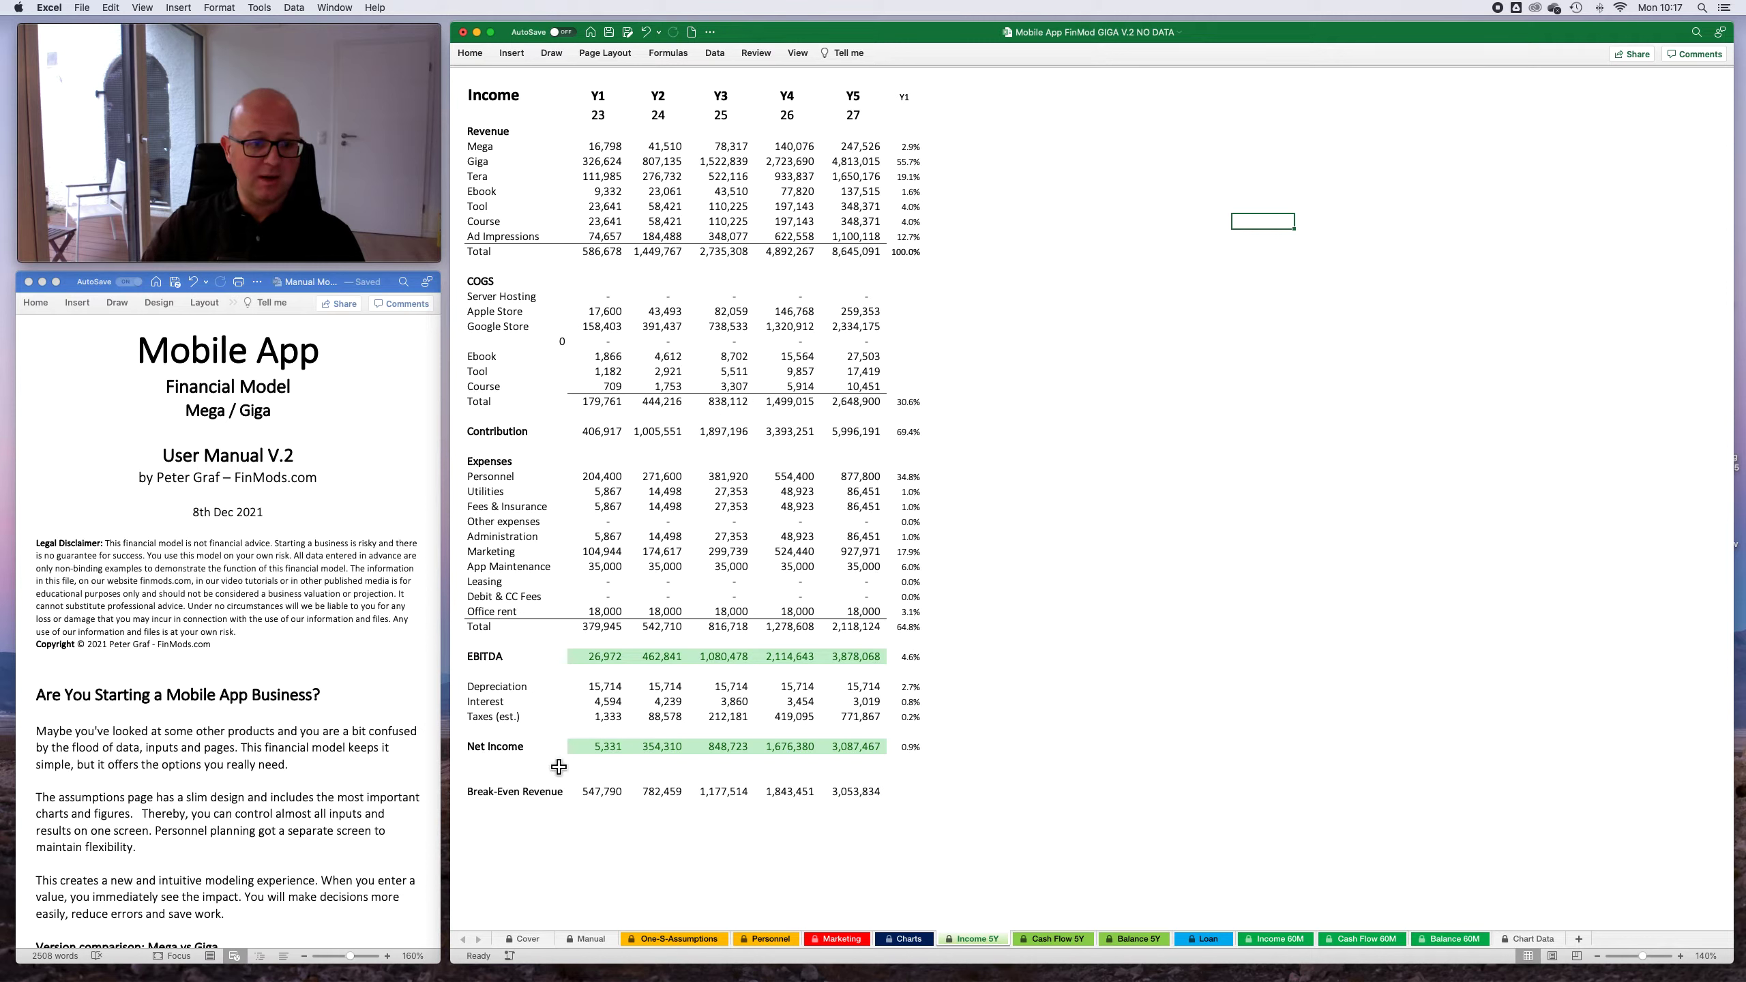
click(619, 796)
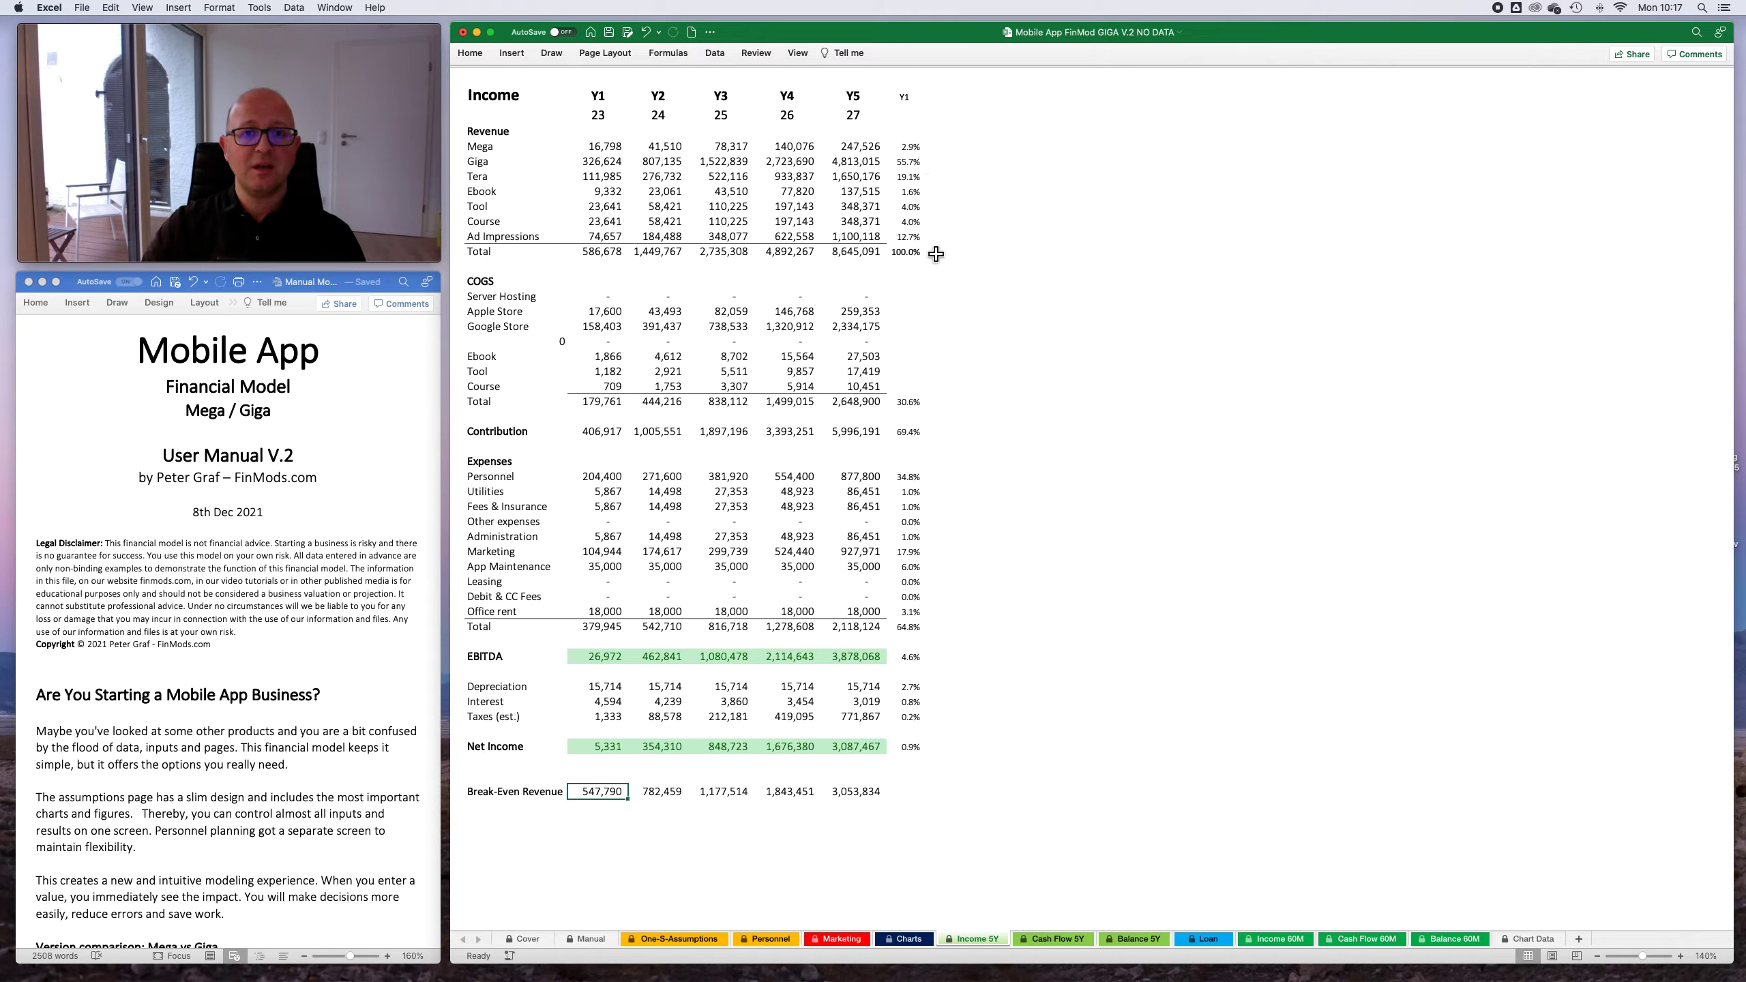
click(917, 237)
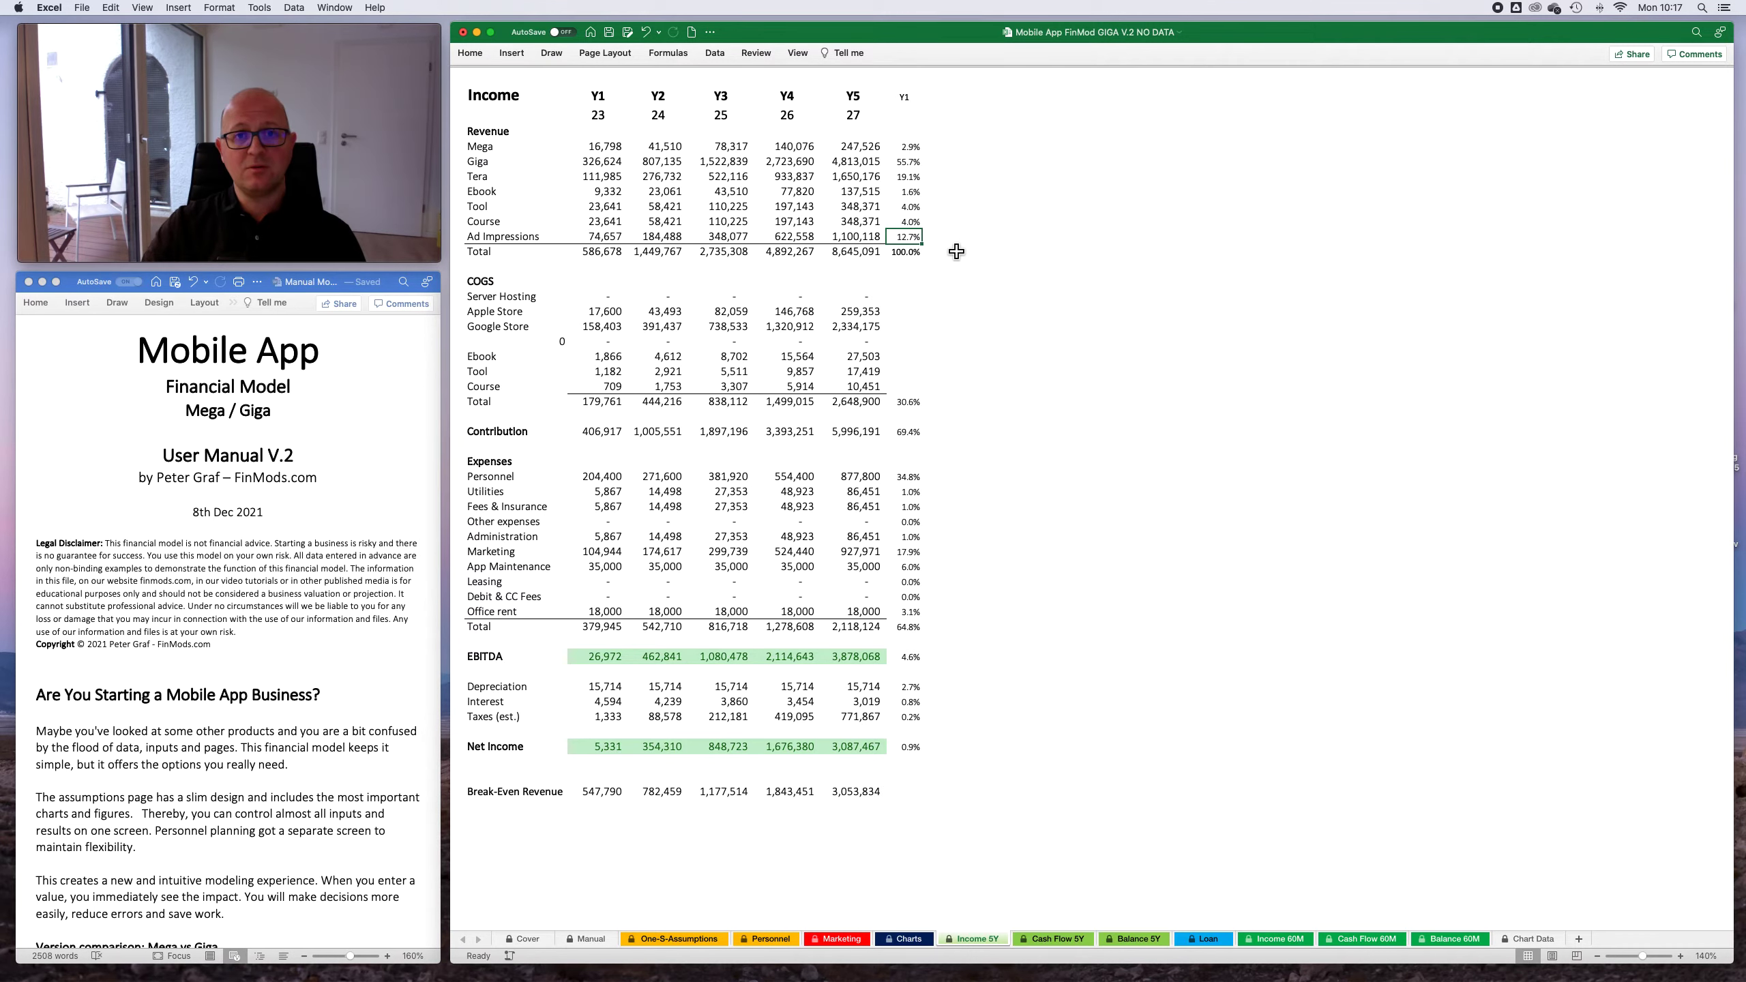
drag(918, 148, 949, 177)
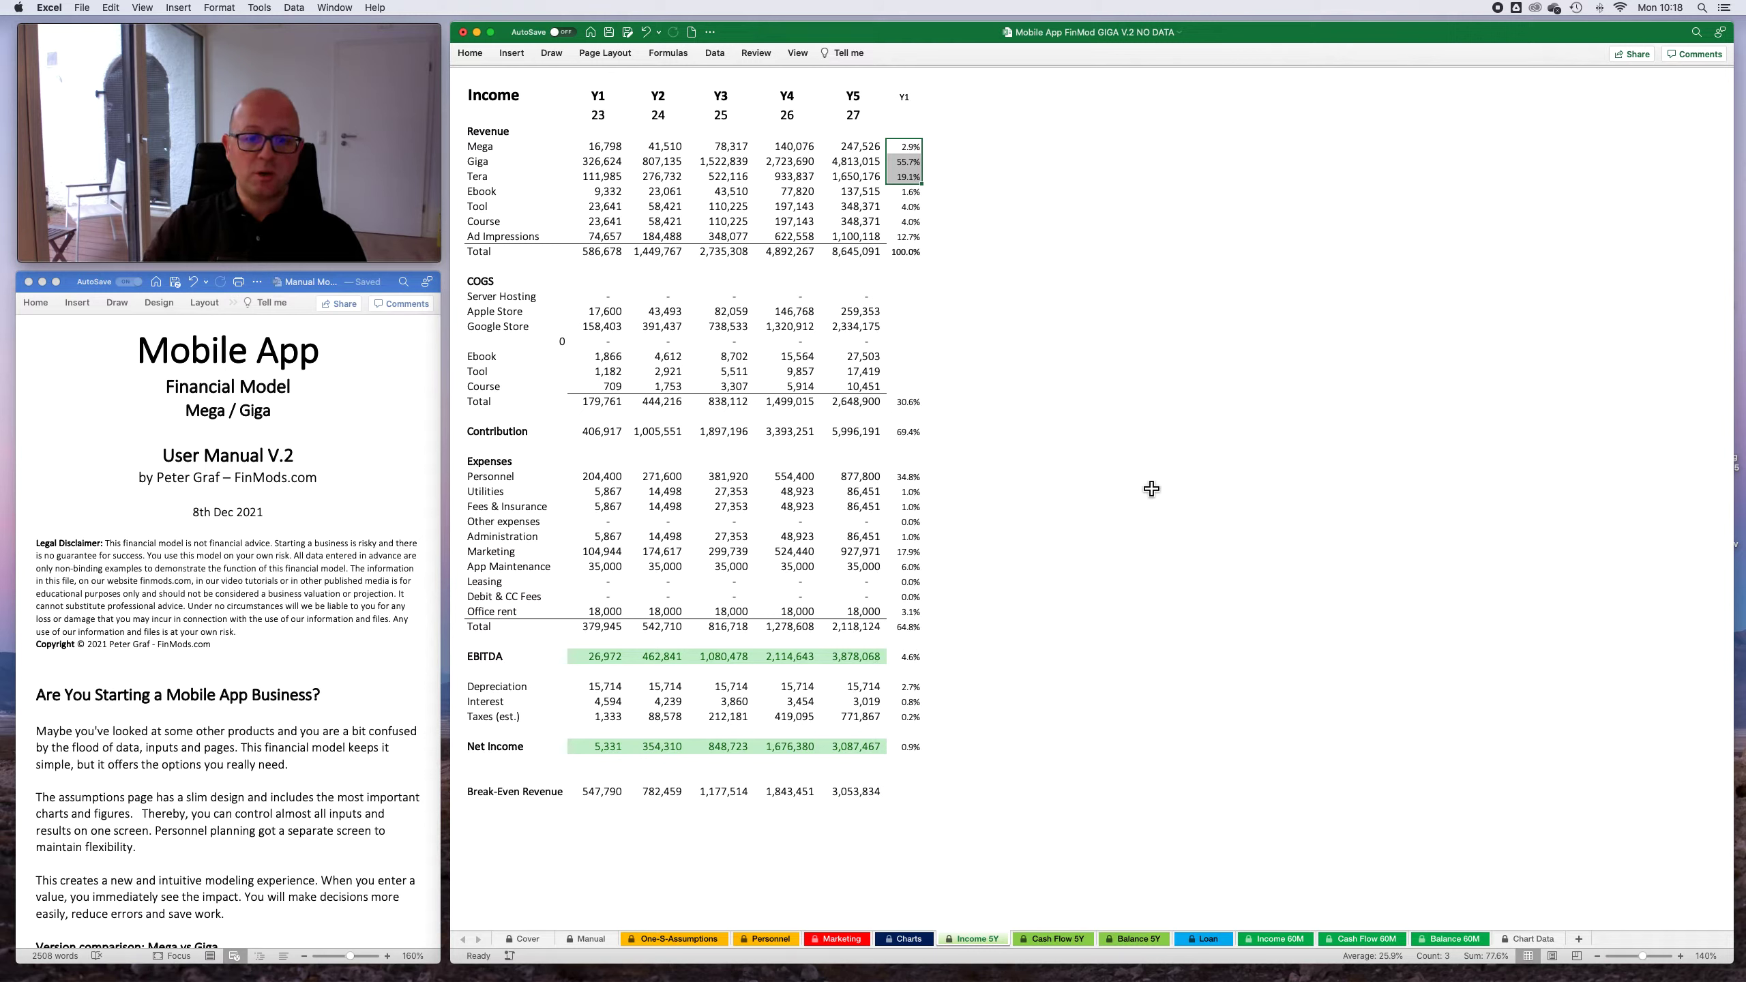
click(1081, 794)
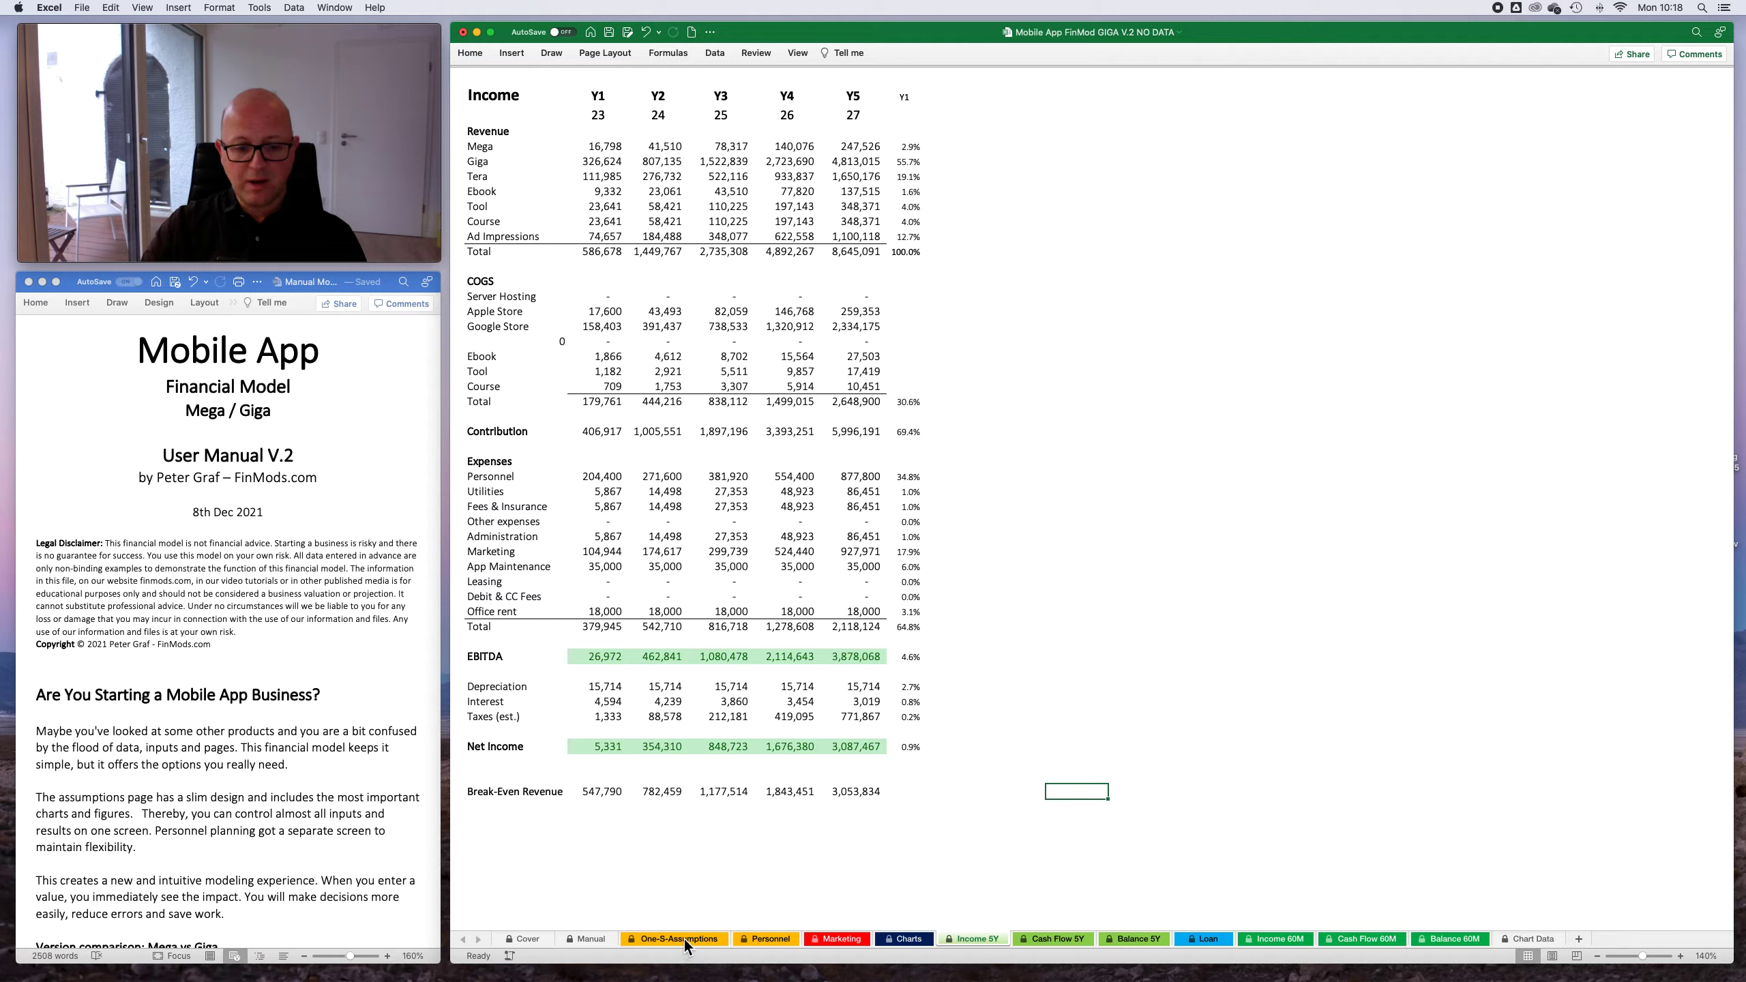
click(1054, 940)
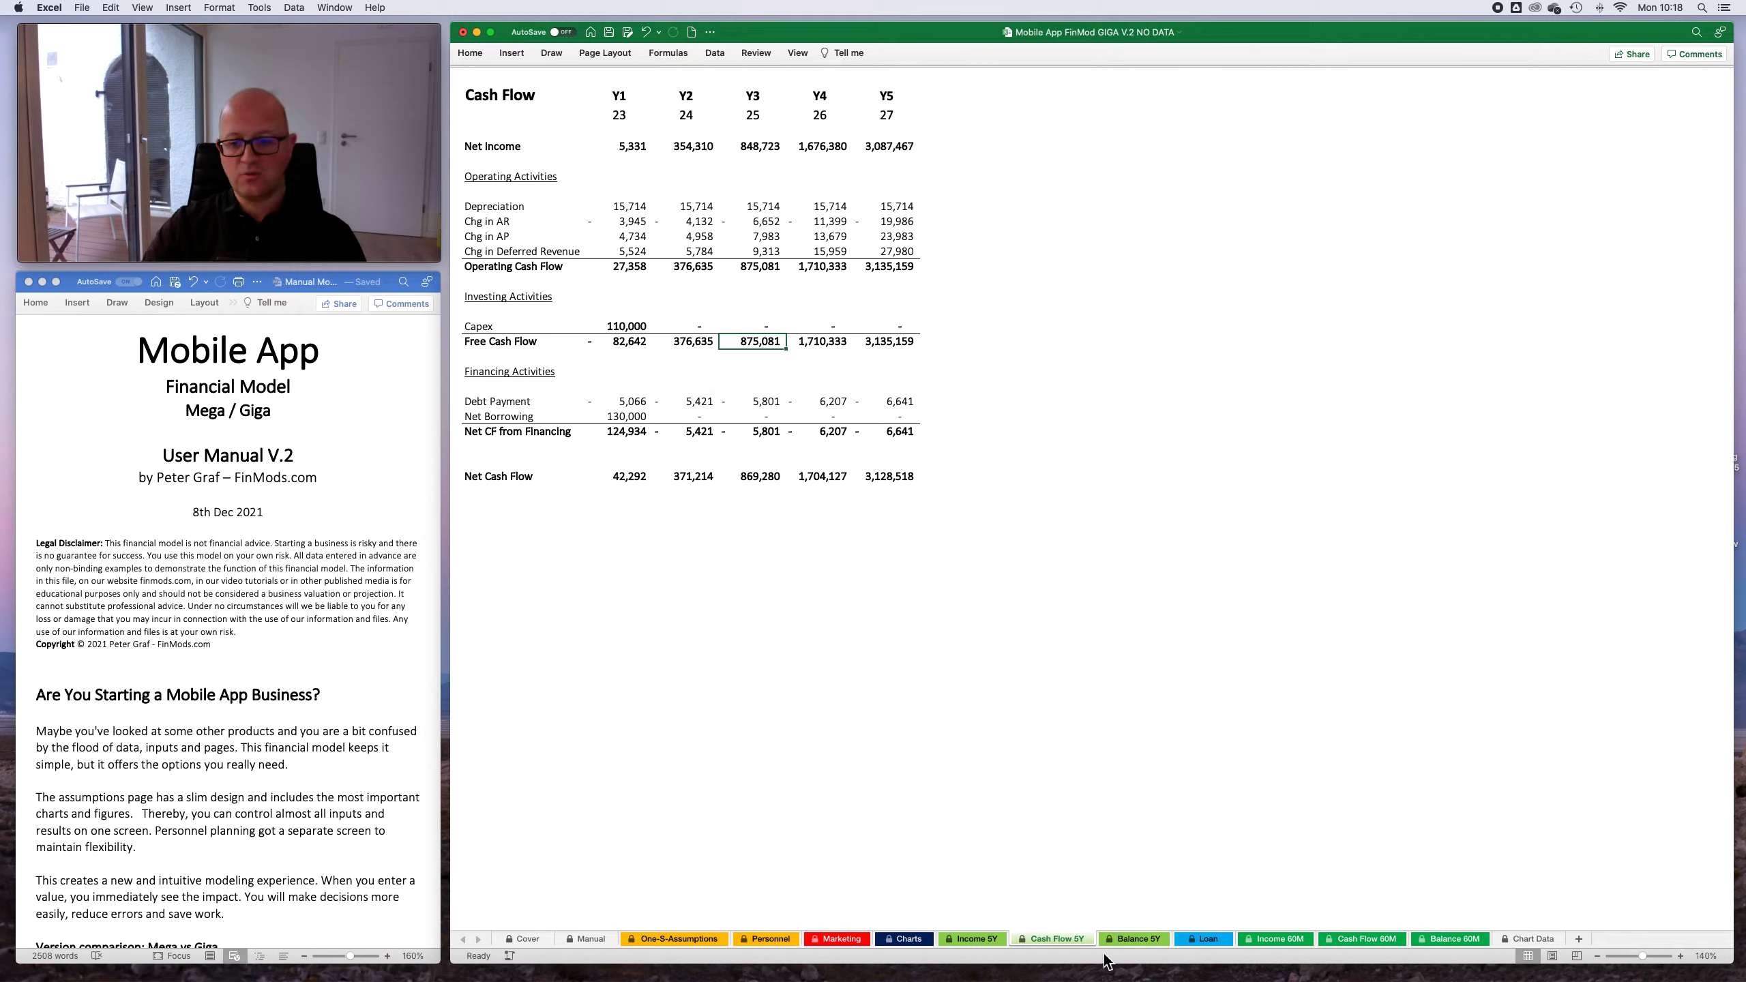
click(1136, 939)
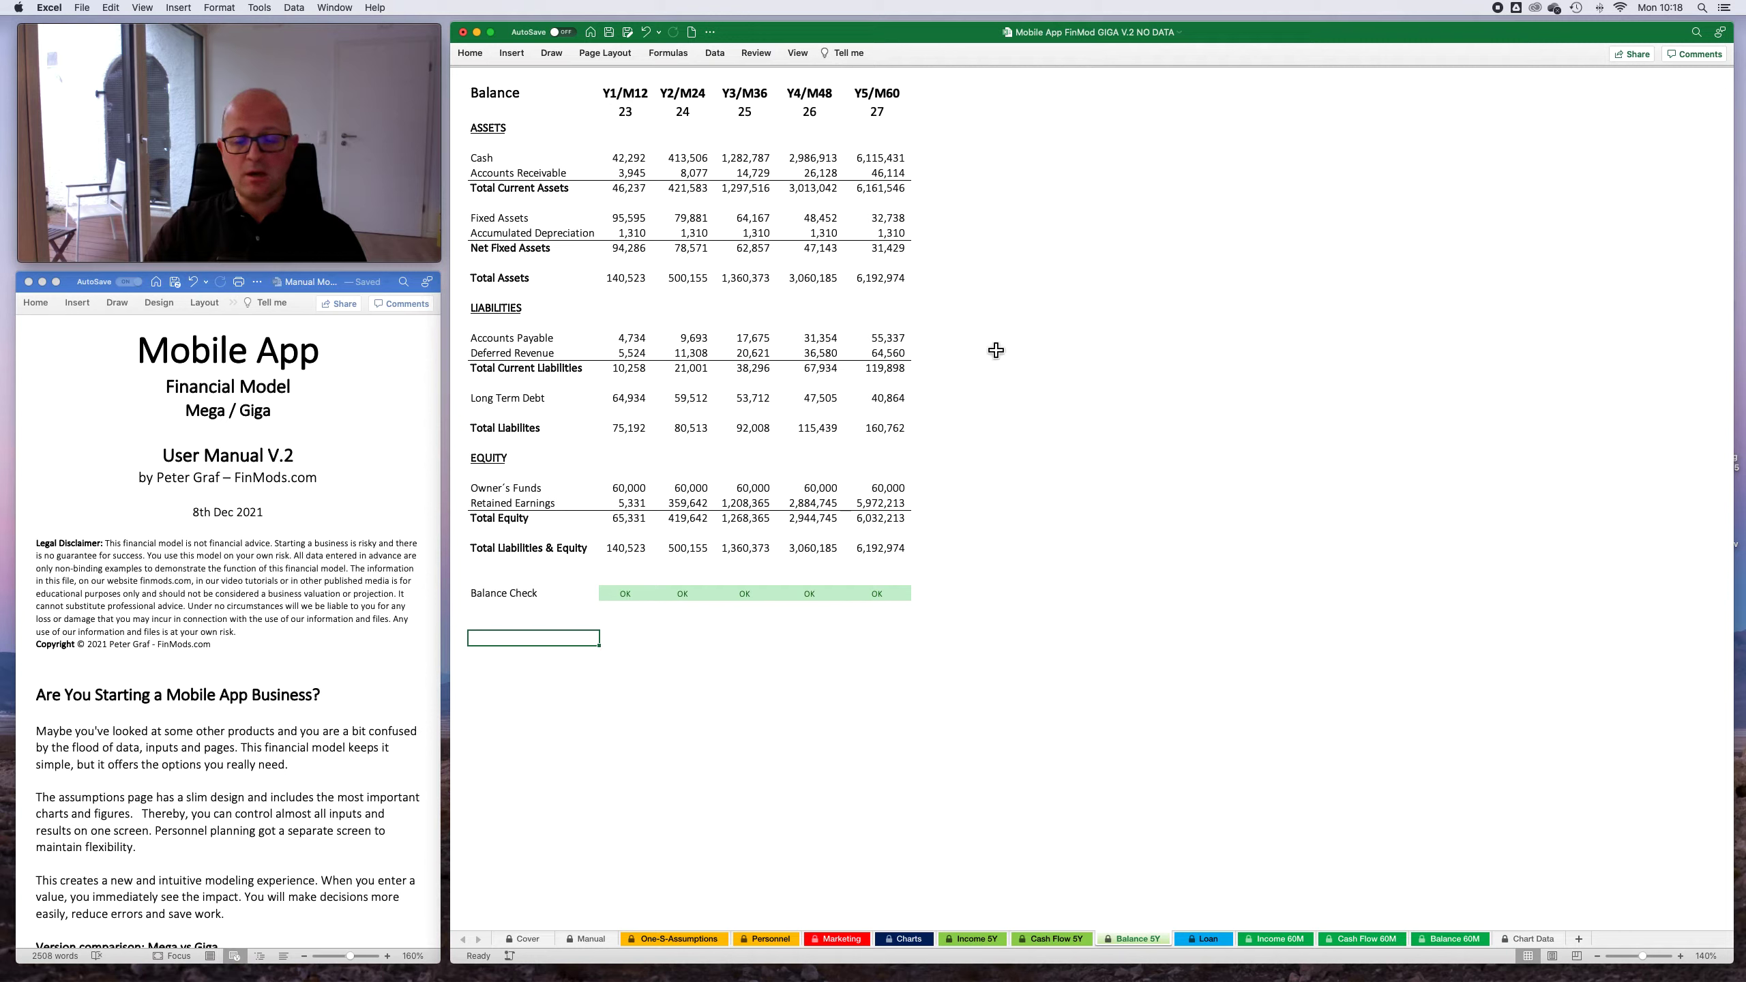
- Examine the monthly Cash row from Feb.23 through Sep.23 on the Balance 60M sheet
click(1452, 939)
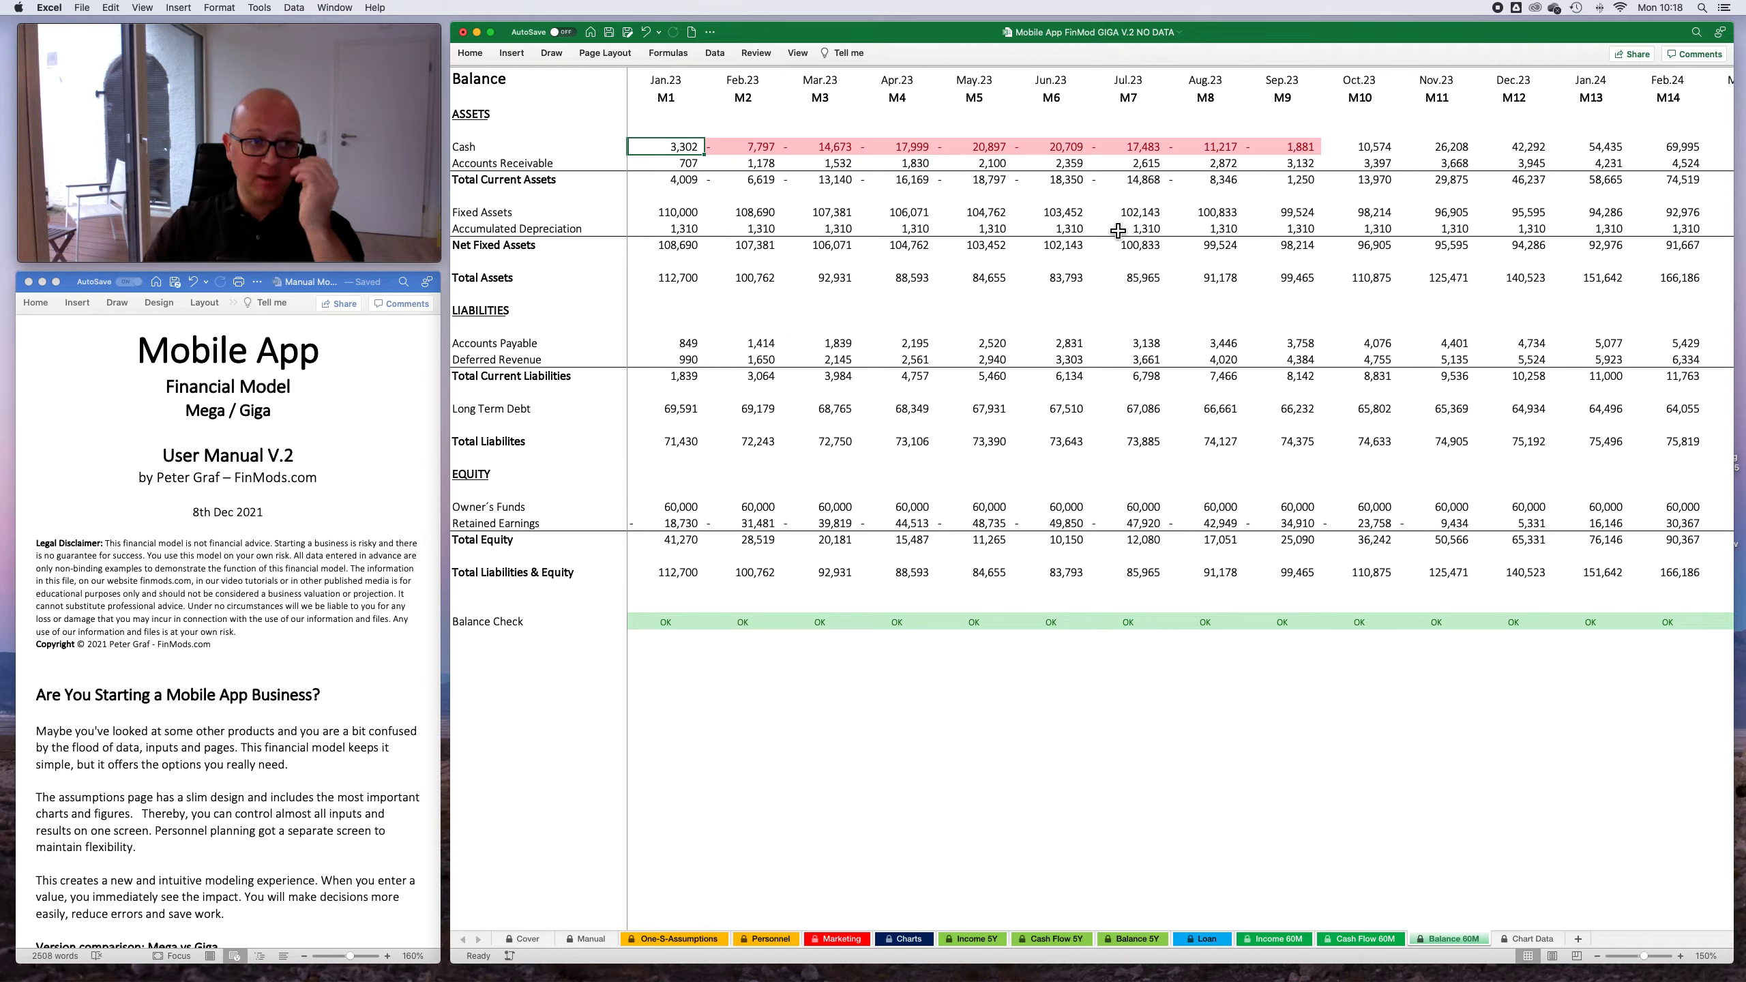
click(783, 151)
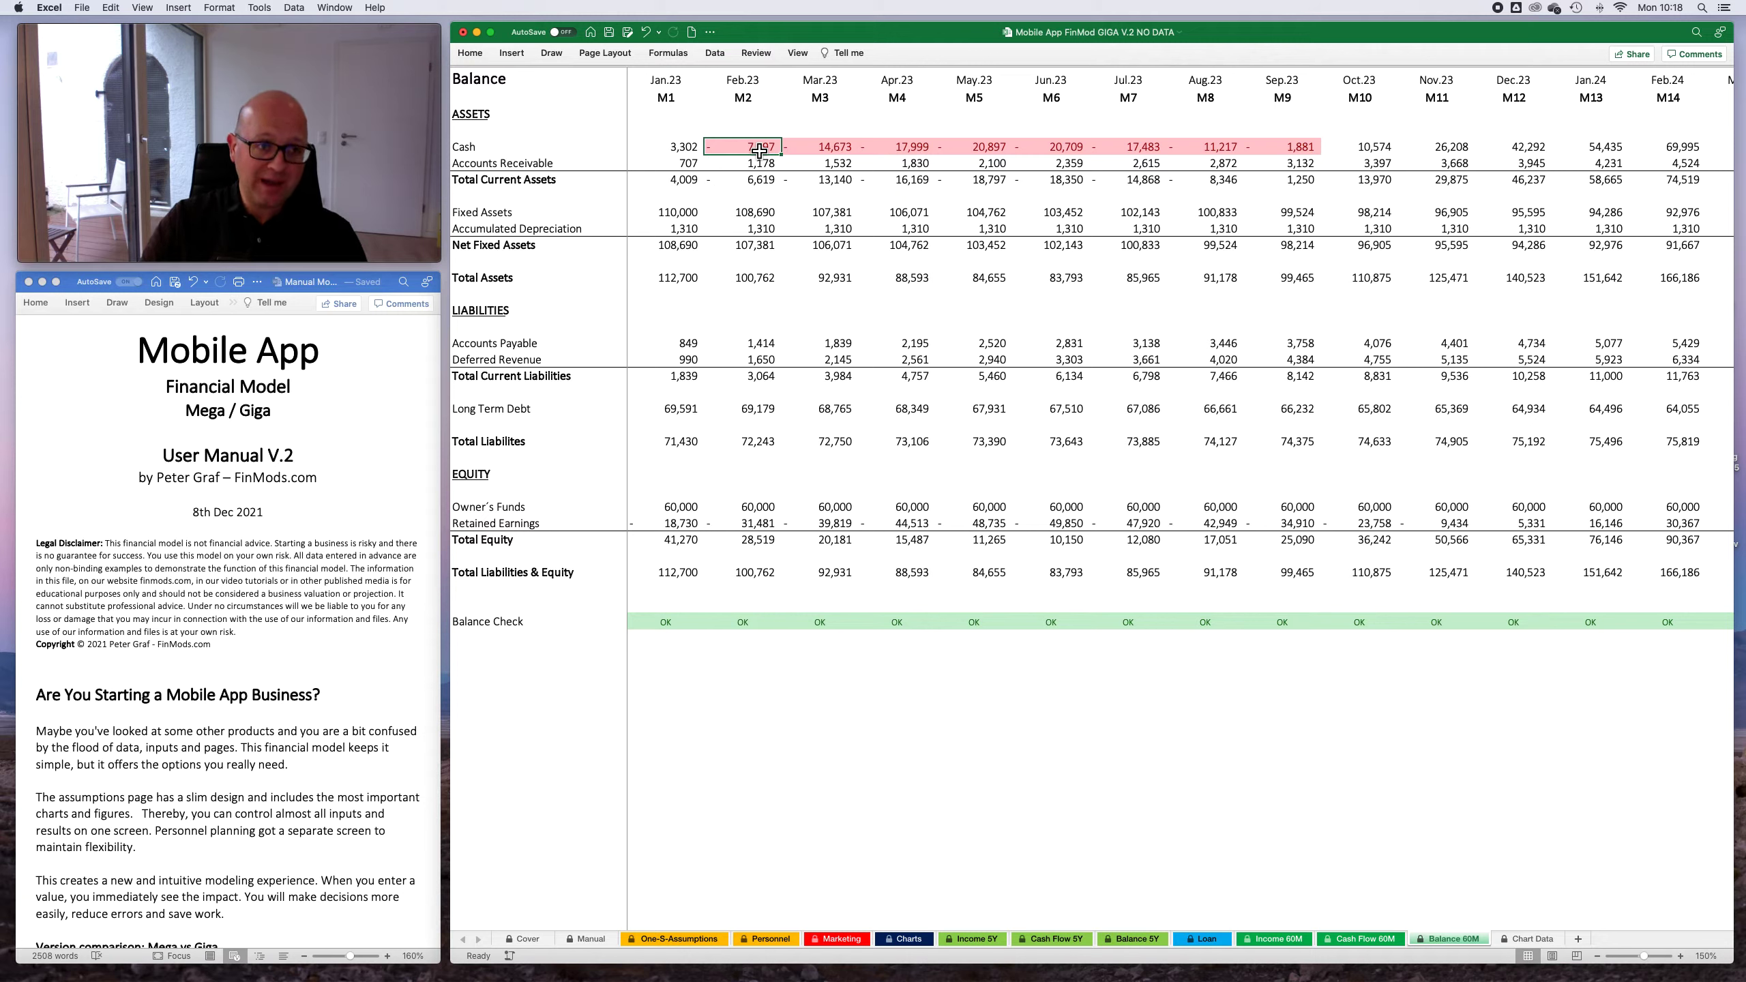
click(1273, 155)
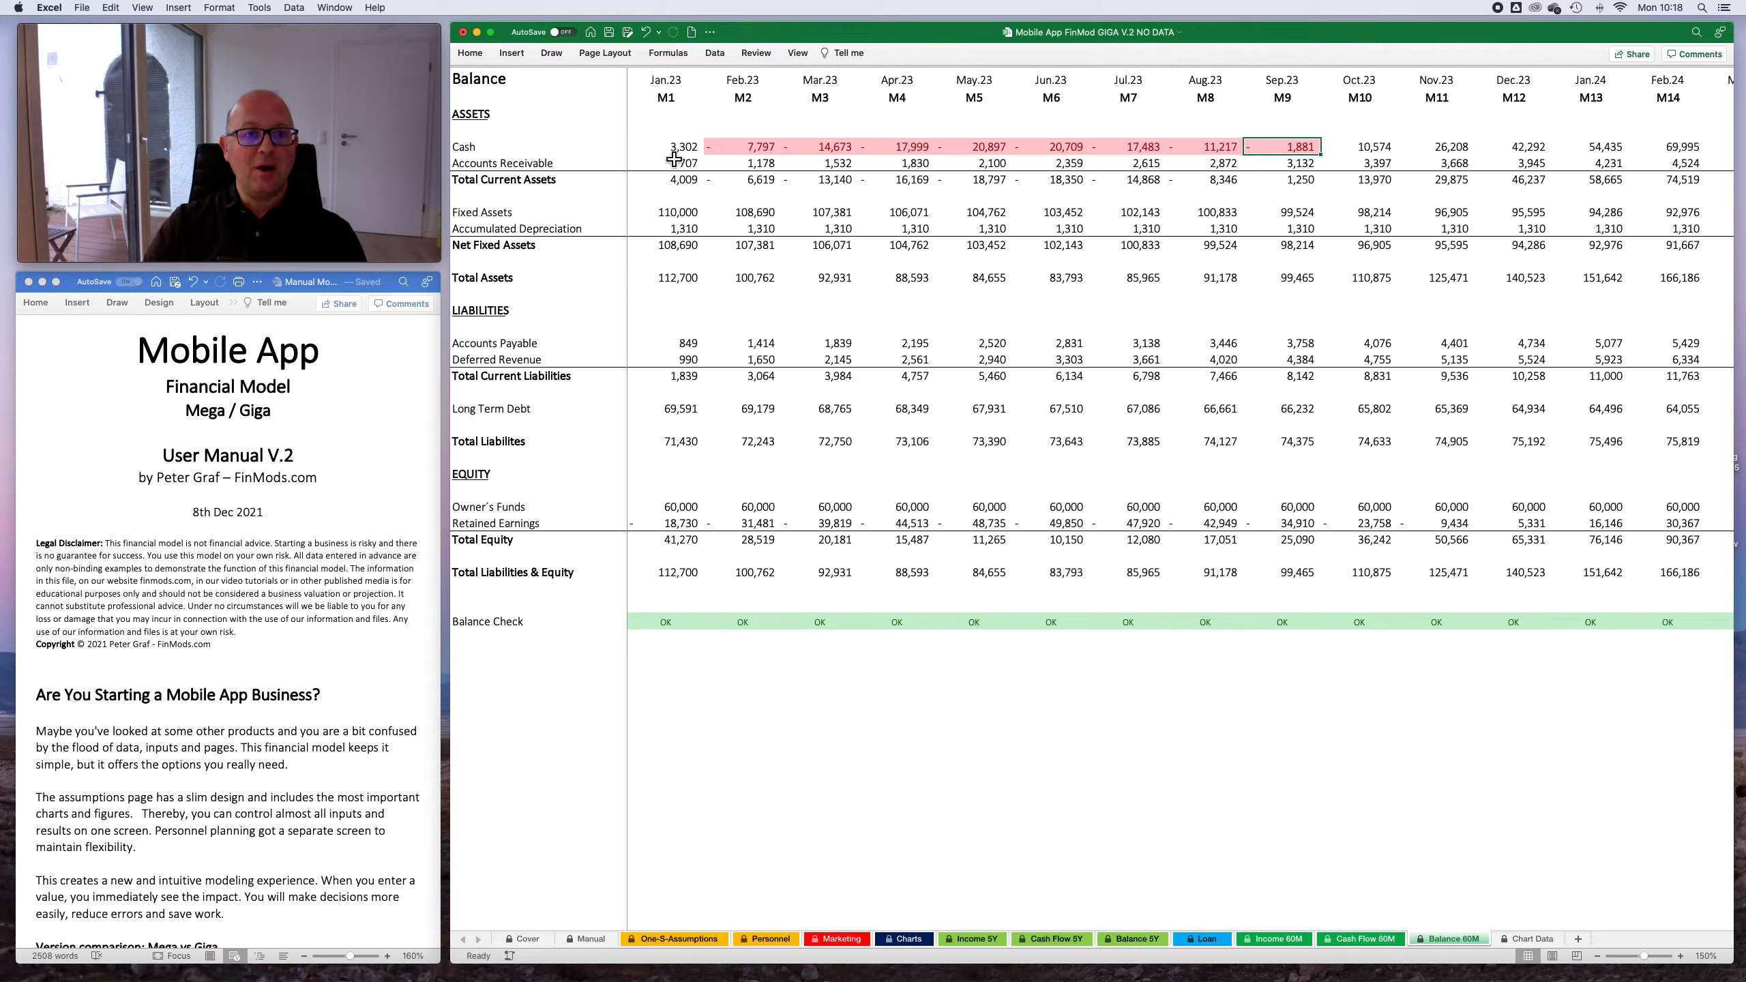
click(772, 152)
click(840, 154)
click(919, 154)
click(998, 157)
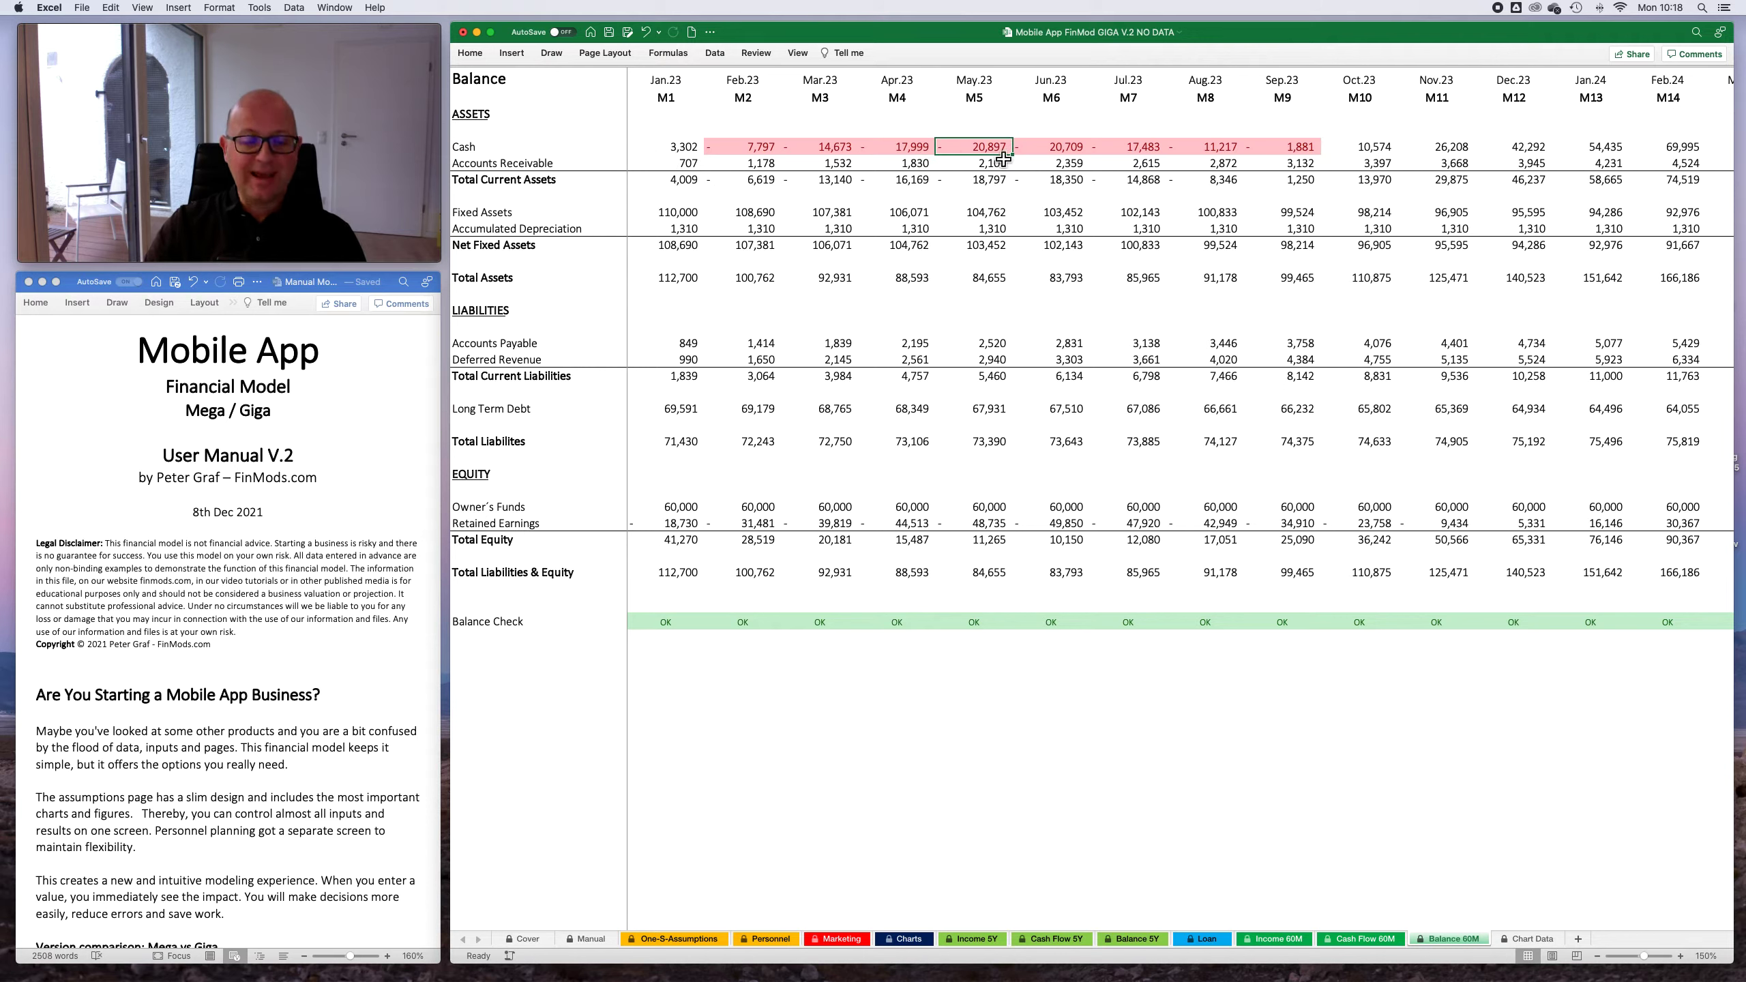
click(1067, 155)
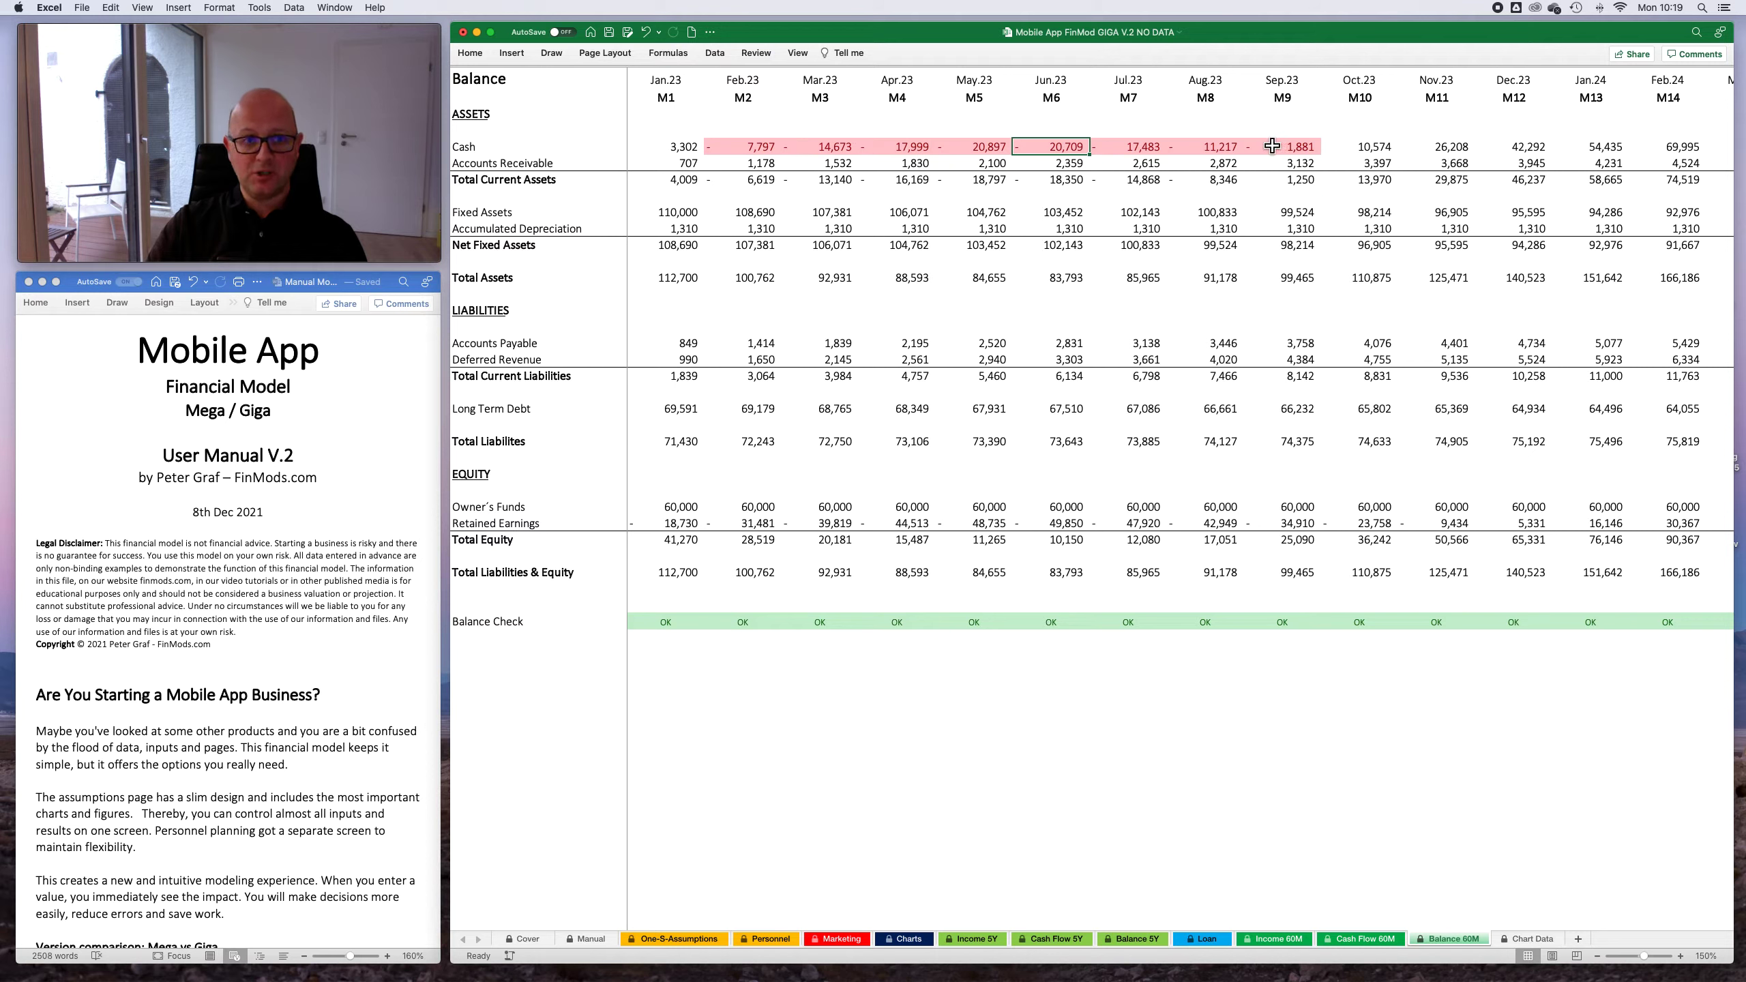
- Set Cash (Equity) to 70,000 in the Finance section of the One-S-Assumptions sheet
click(683, 944)
key(Up)
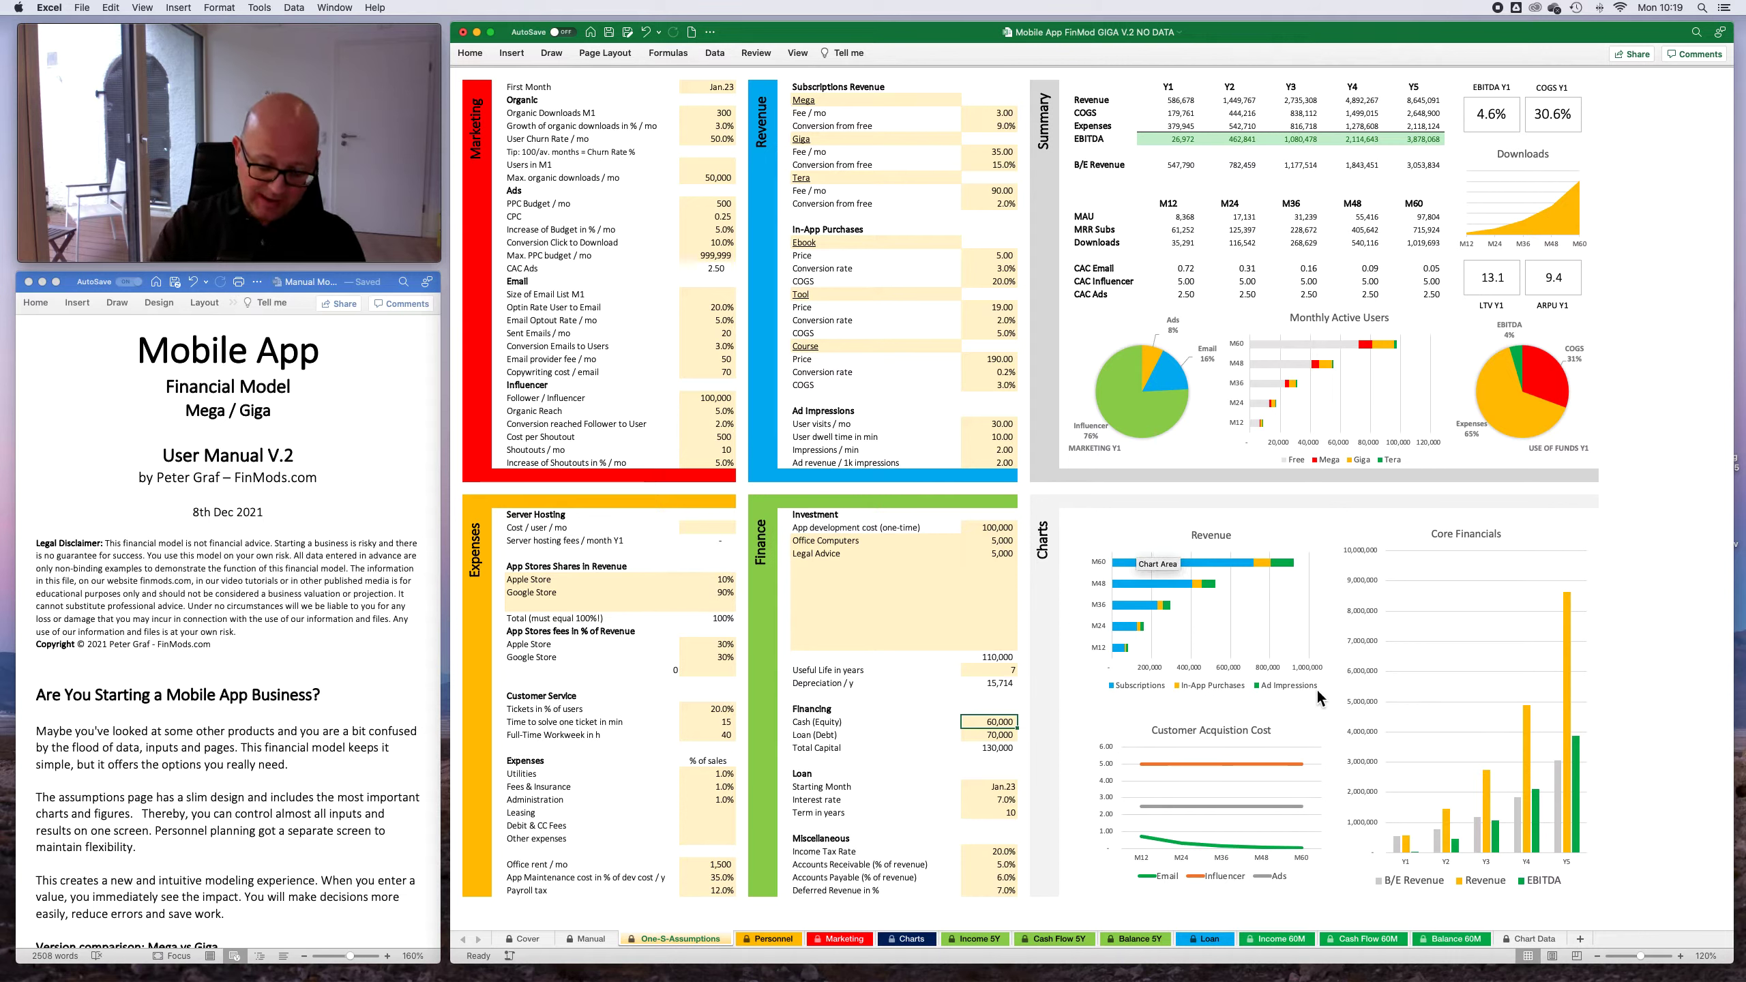
text(5)
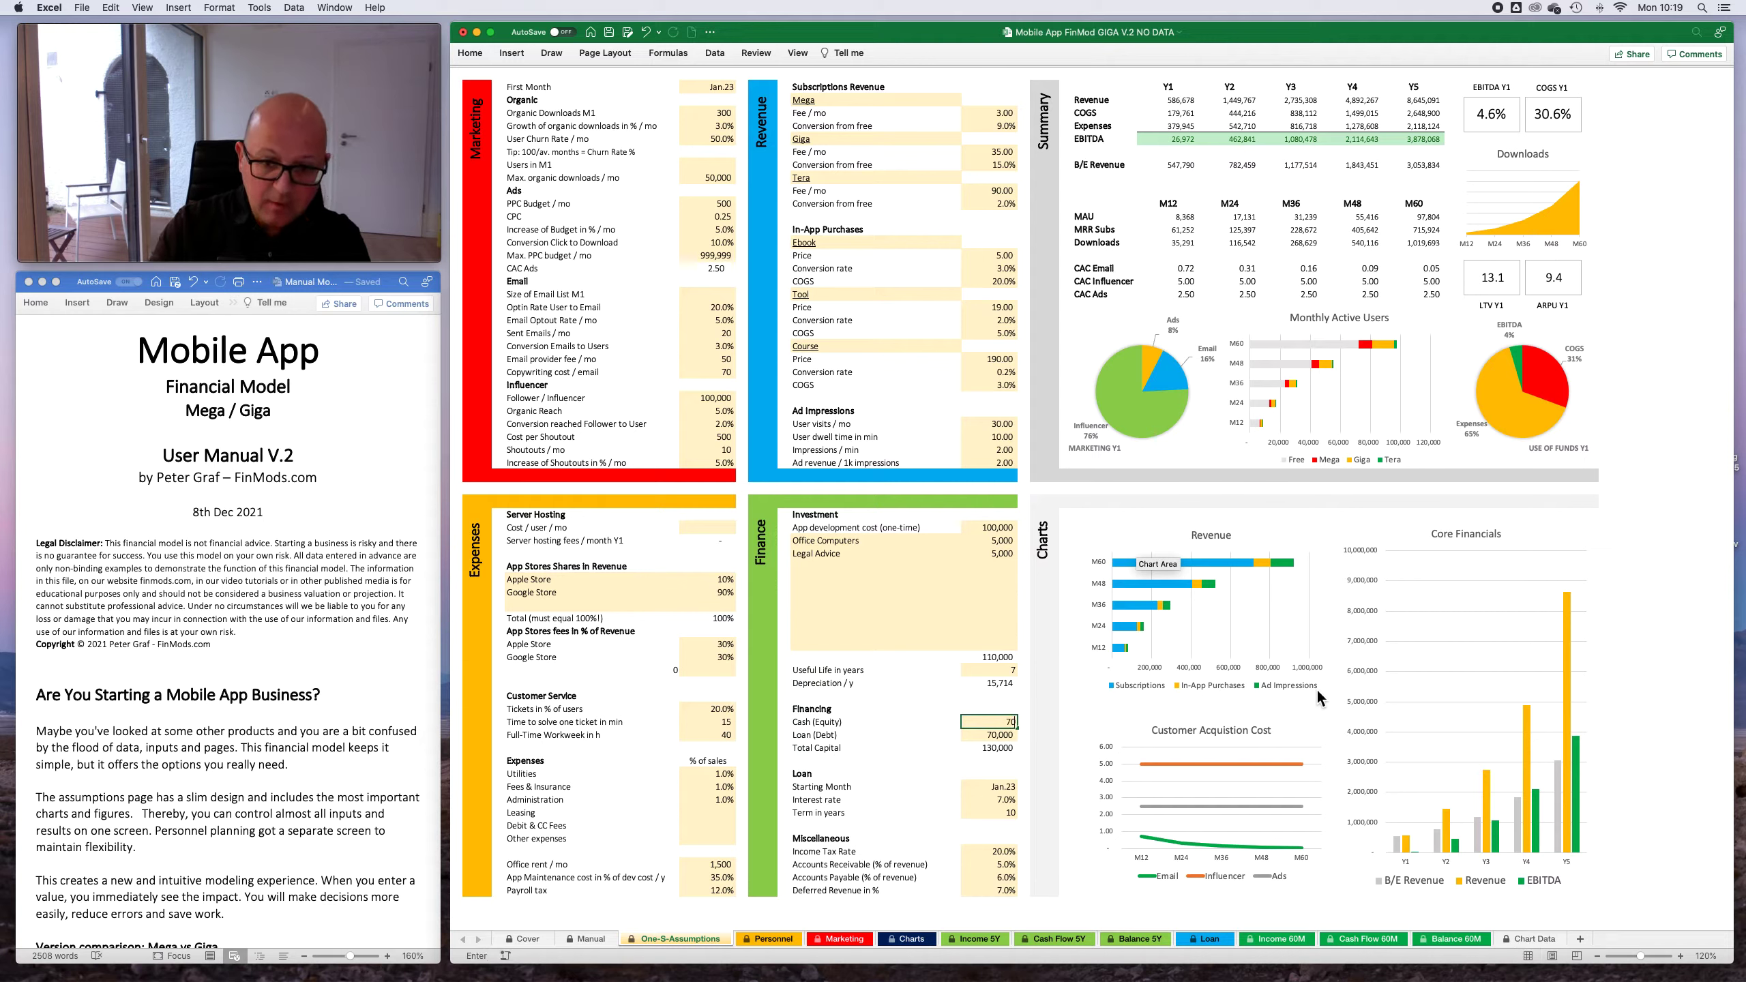
key(Return)
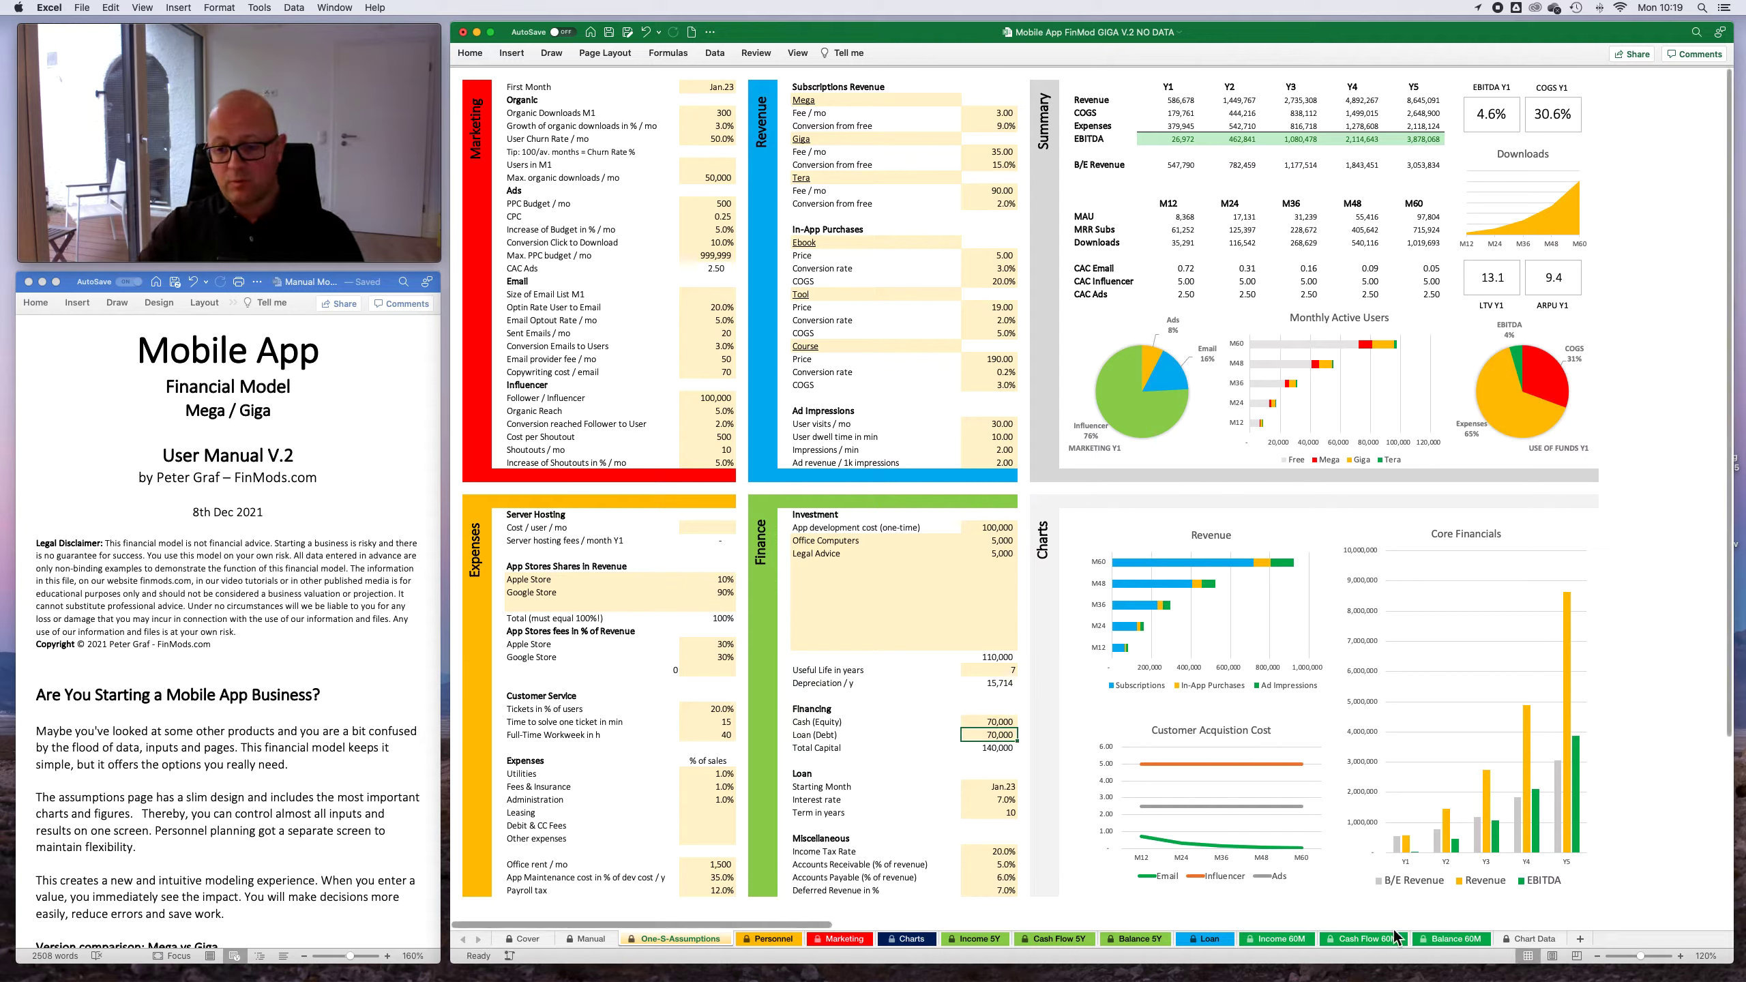
- Check the Cash row on the Balance 60M sheet, looking at Feb.23 and Mar.23
click(1463, 939)
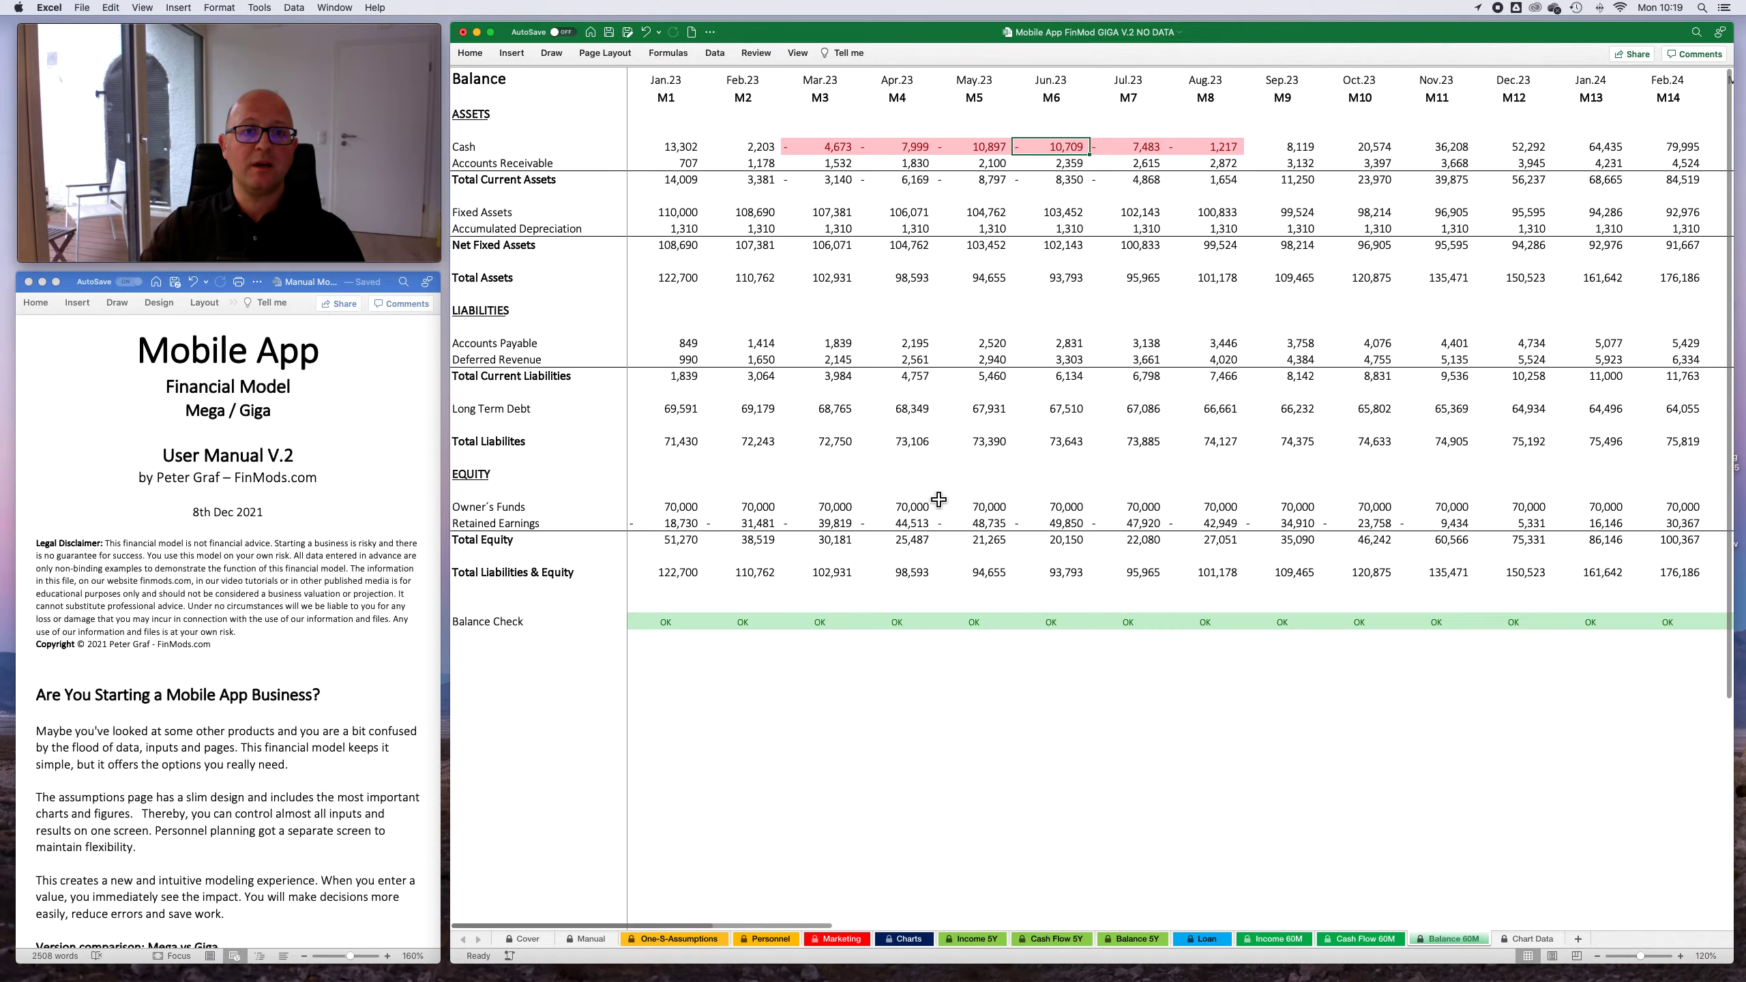
click(752, 148)
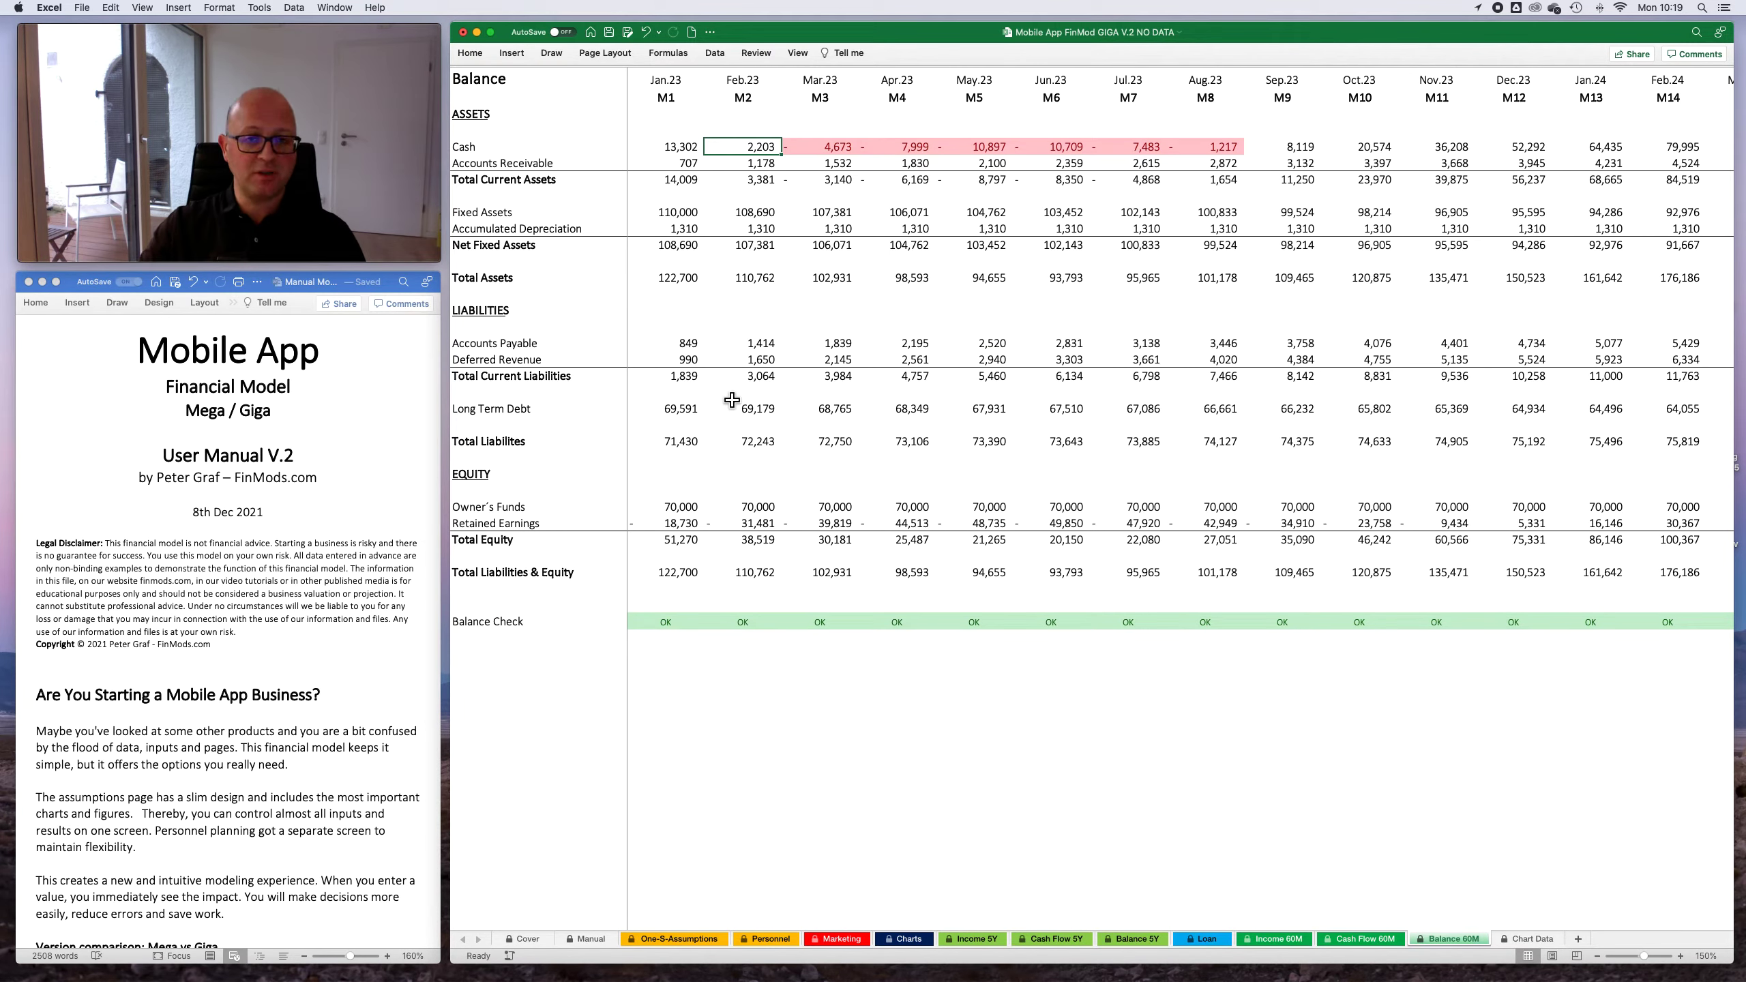
click(832, 153)
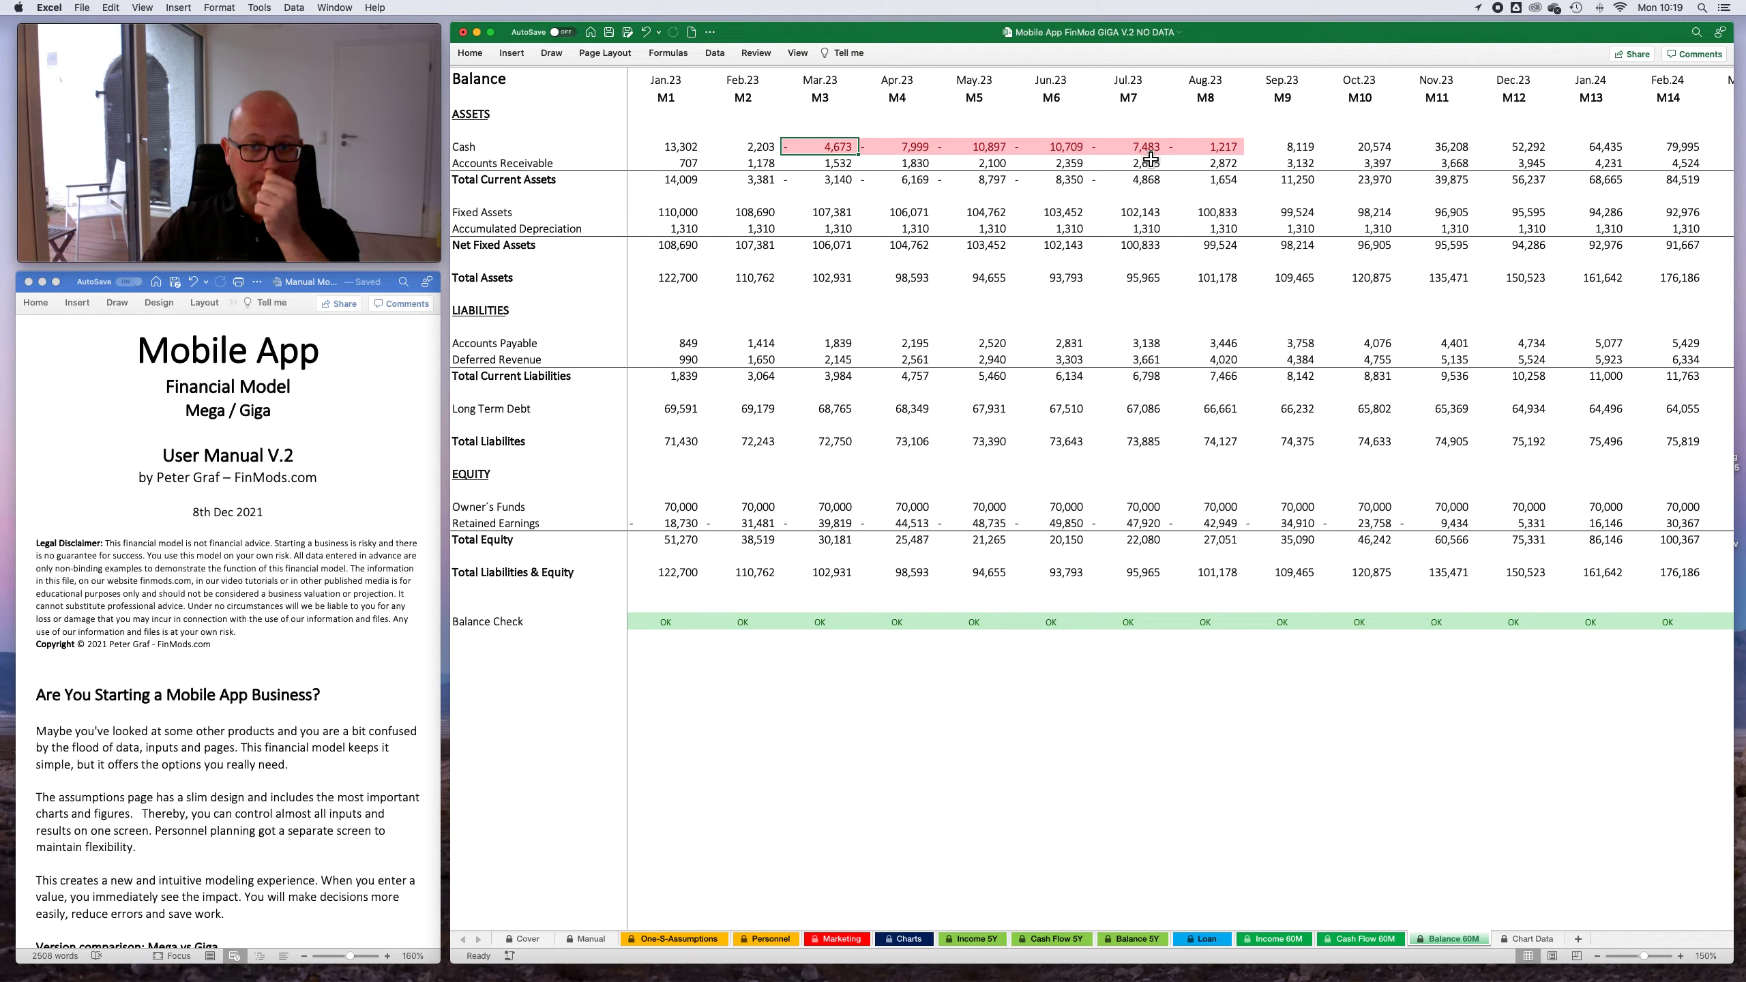
- Set Cash (Equity) to 90,000 under Financing on the One-S-Assumptions sheet
click(680, 945)
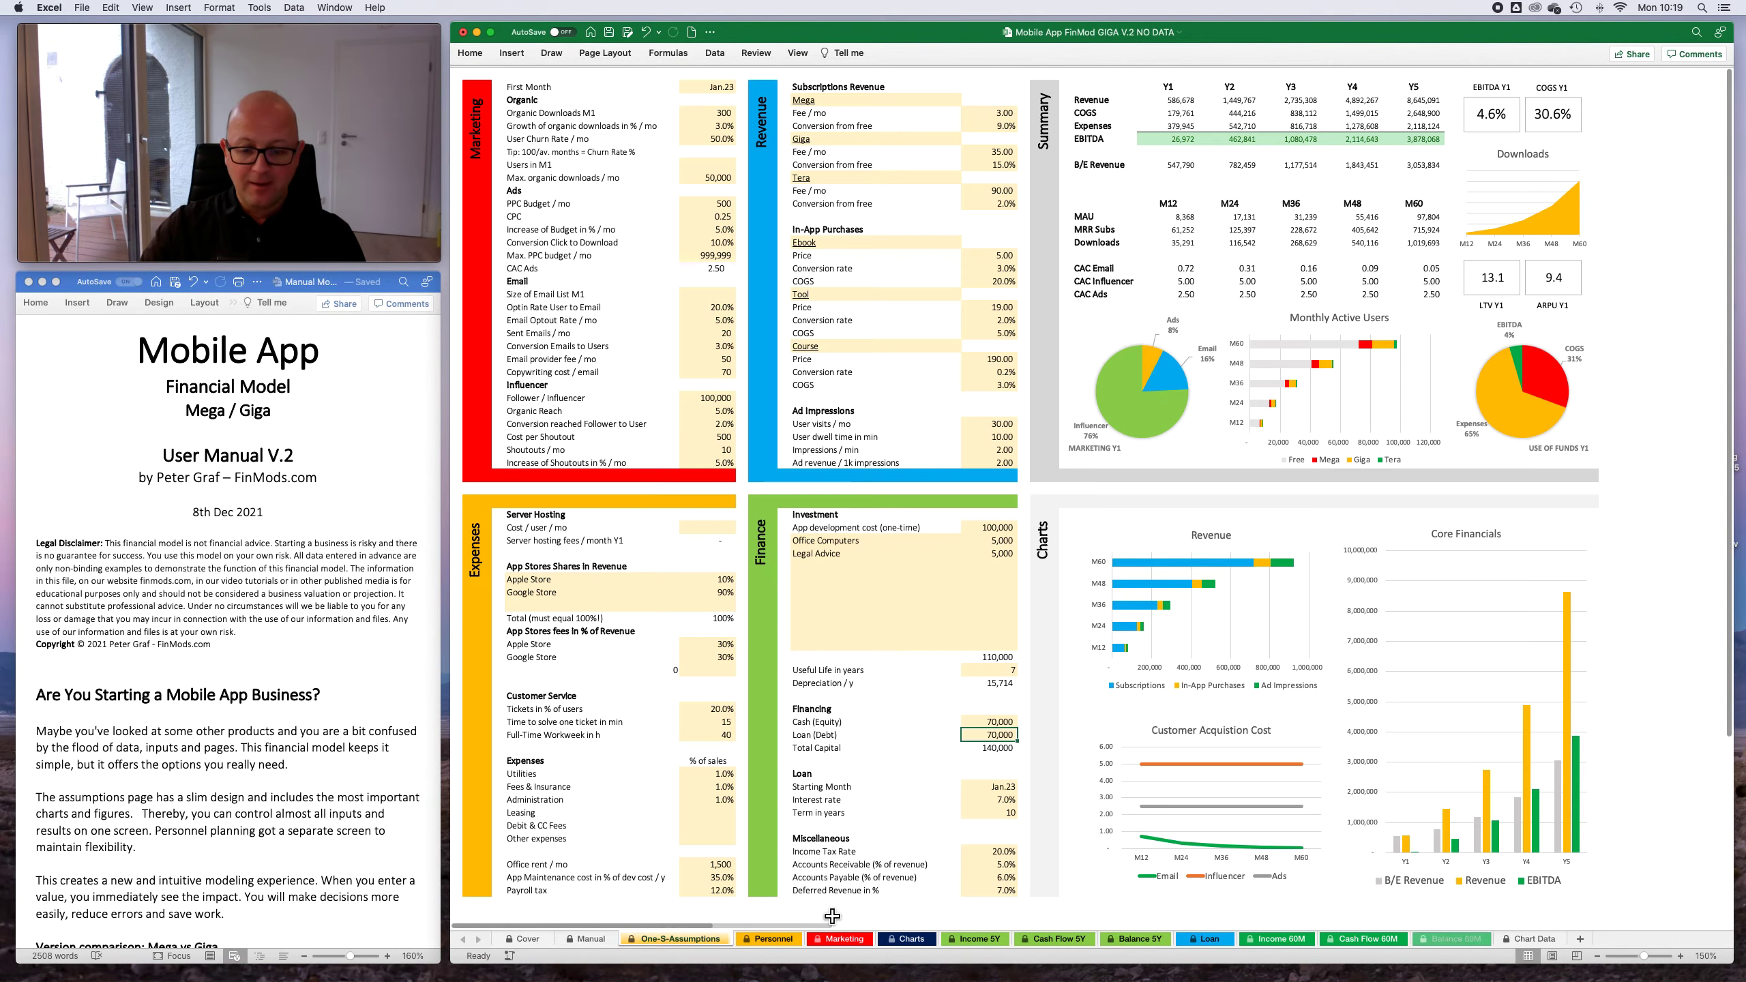
click(1002, 725)
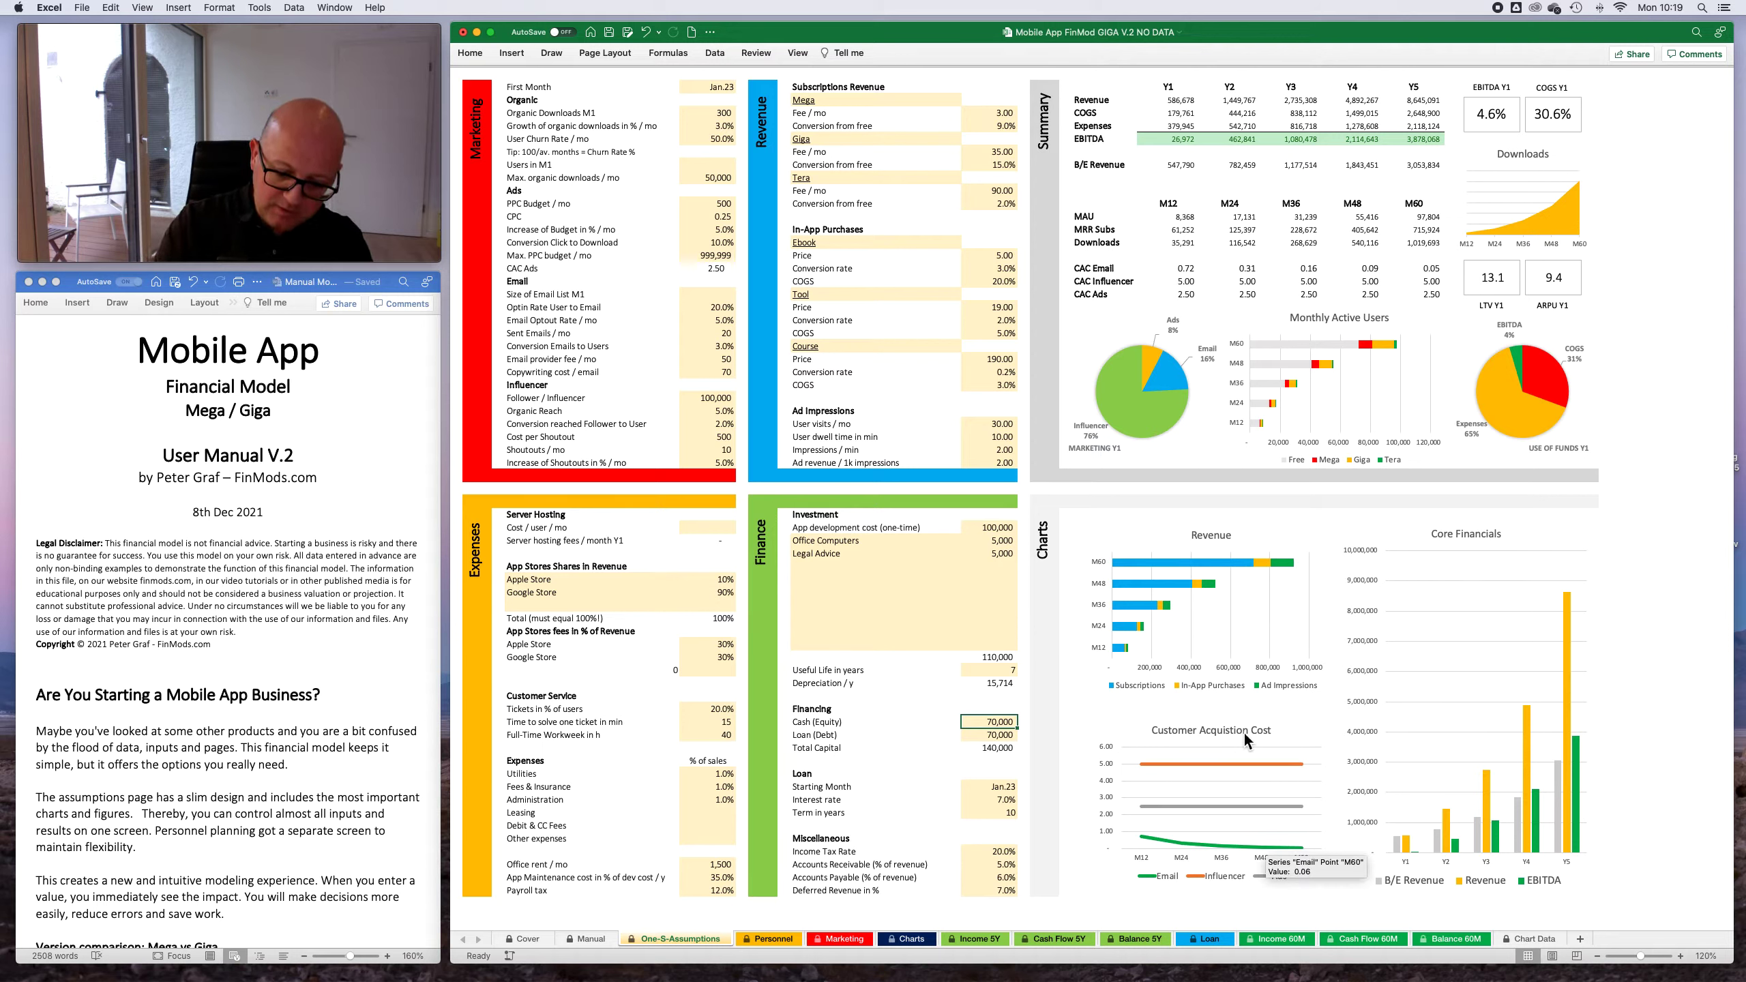
text(9)
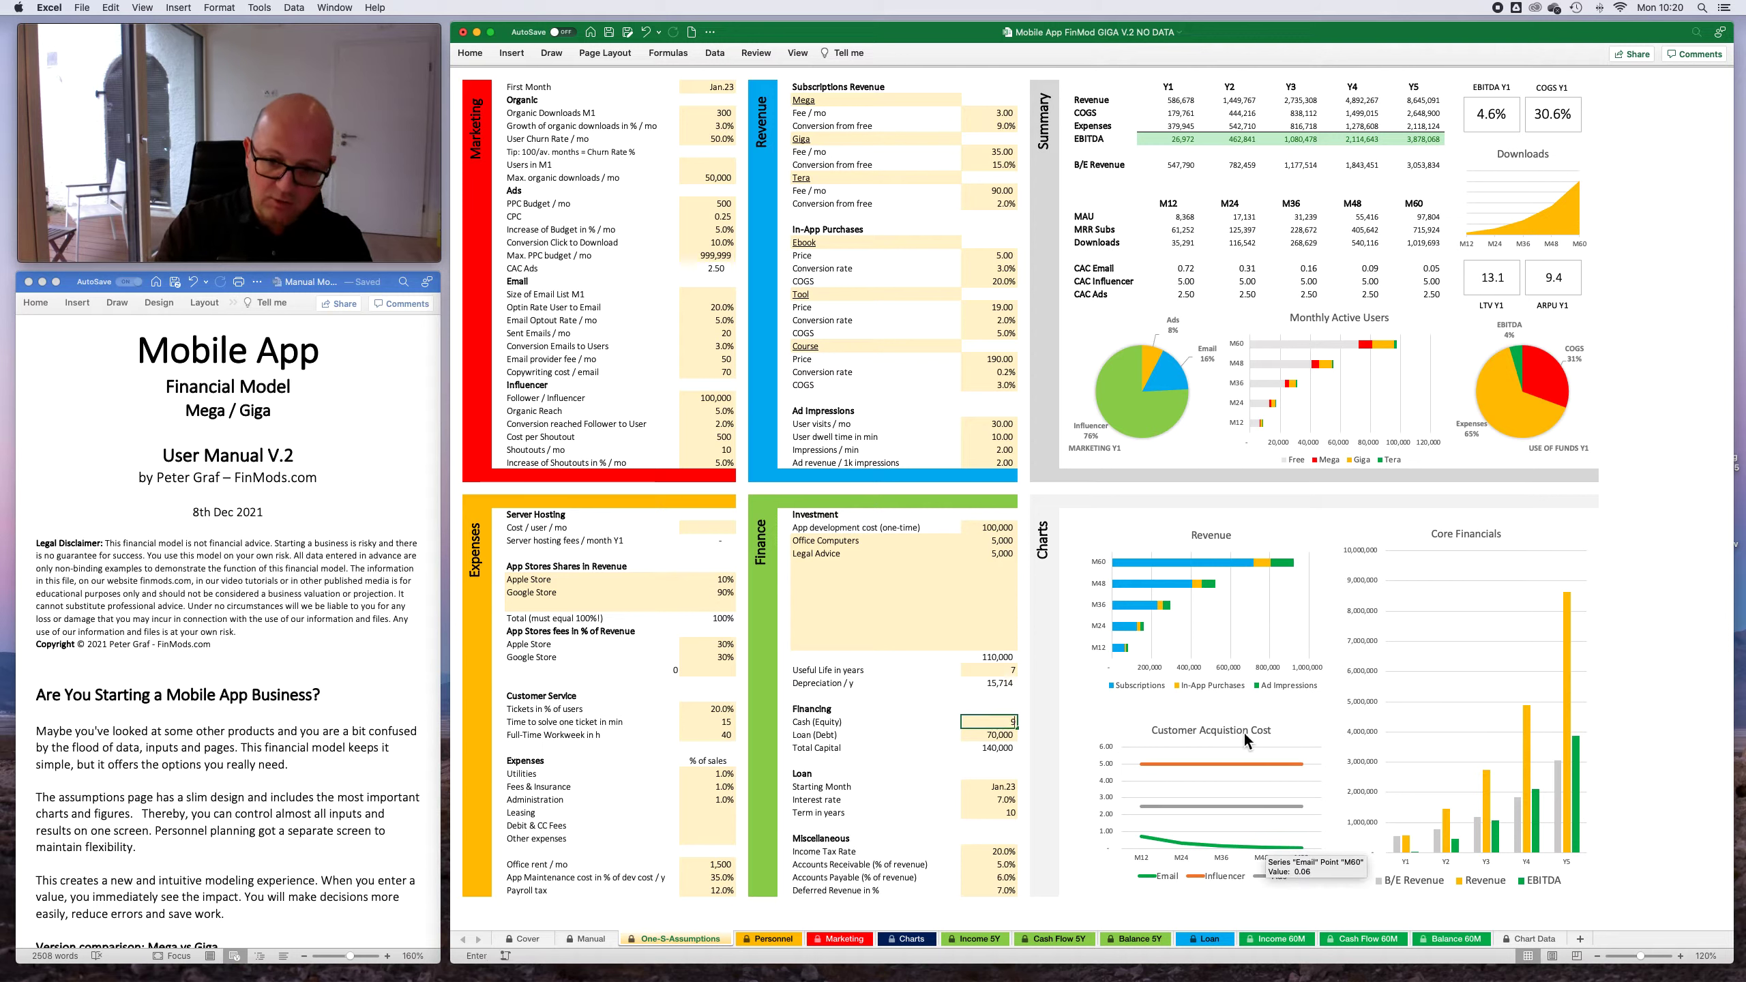
text(0,0000)
key(Return)
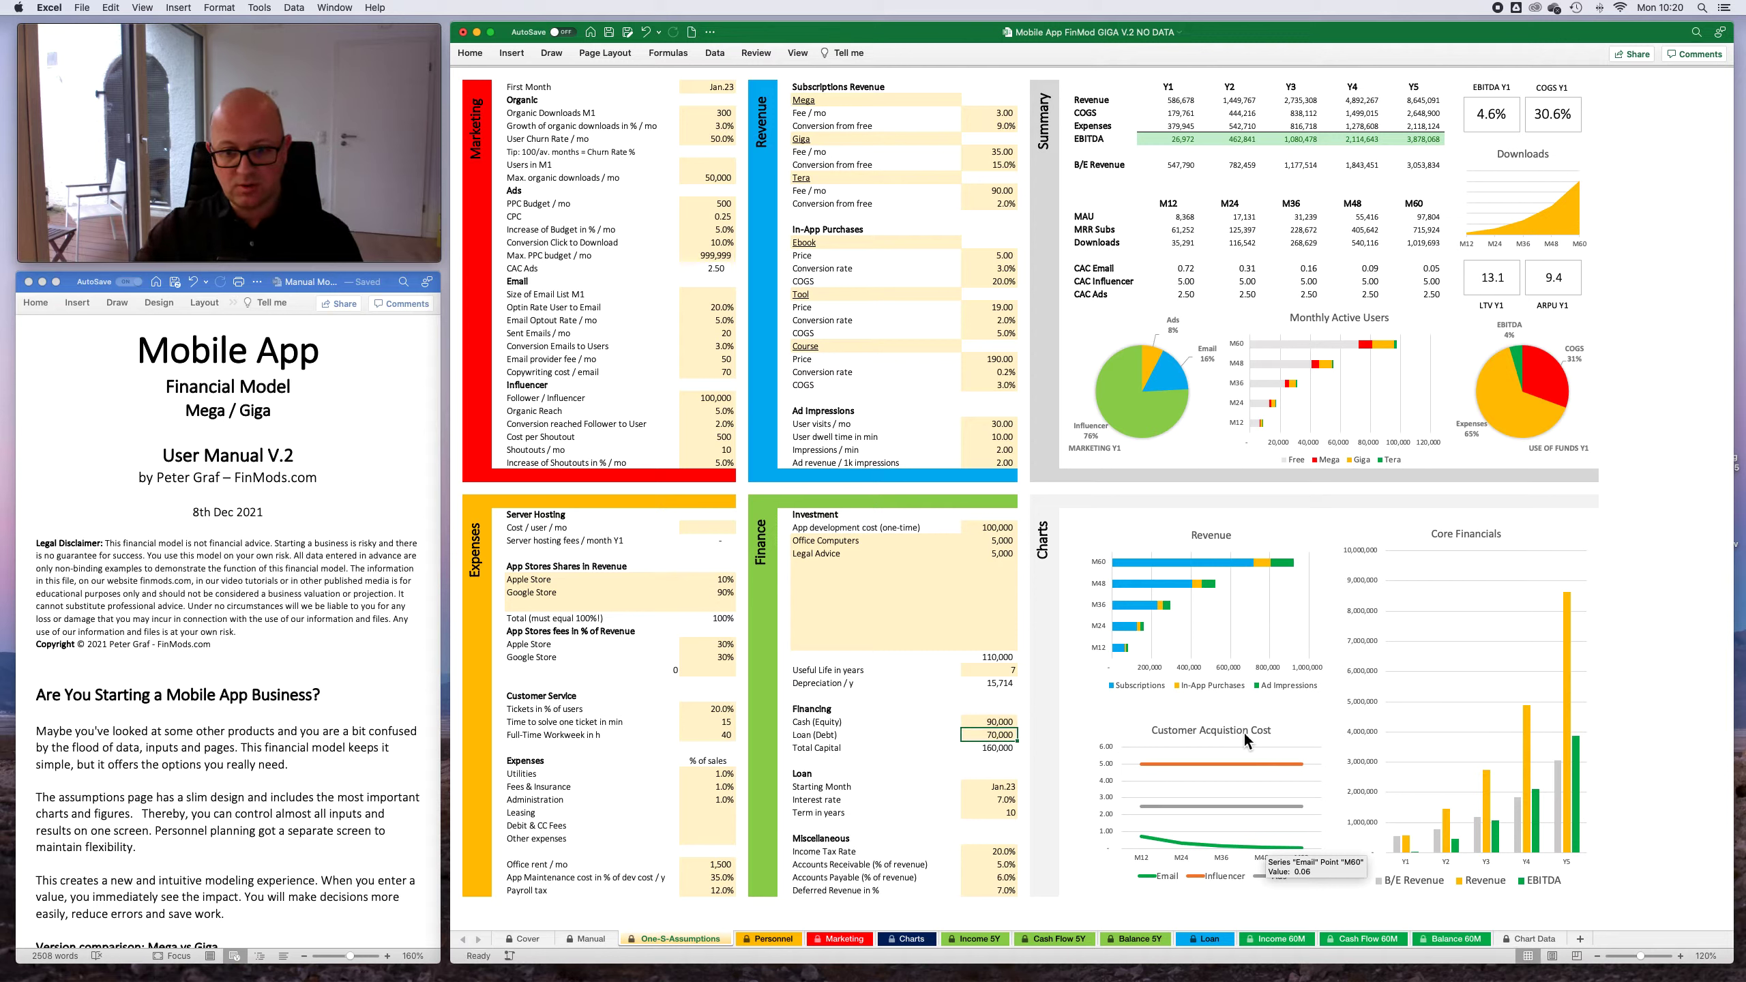
- Examine the Cash row on the Balance 60M sheet across 2023 and the following years, focusing on Mar.23 through Oct.23
click(1459, 939)
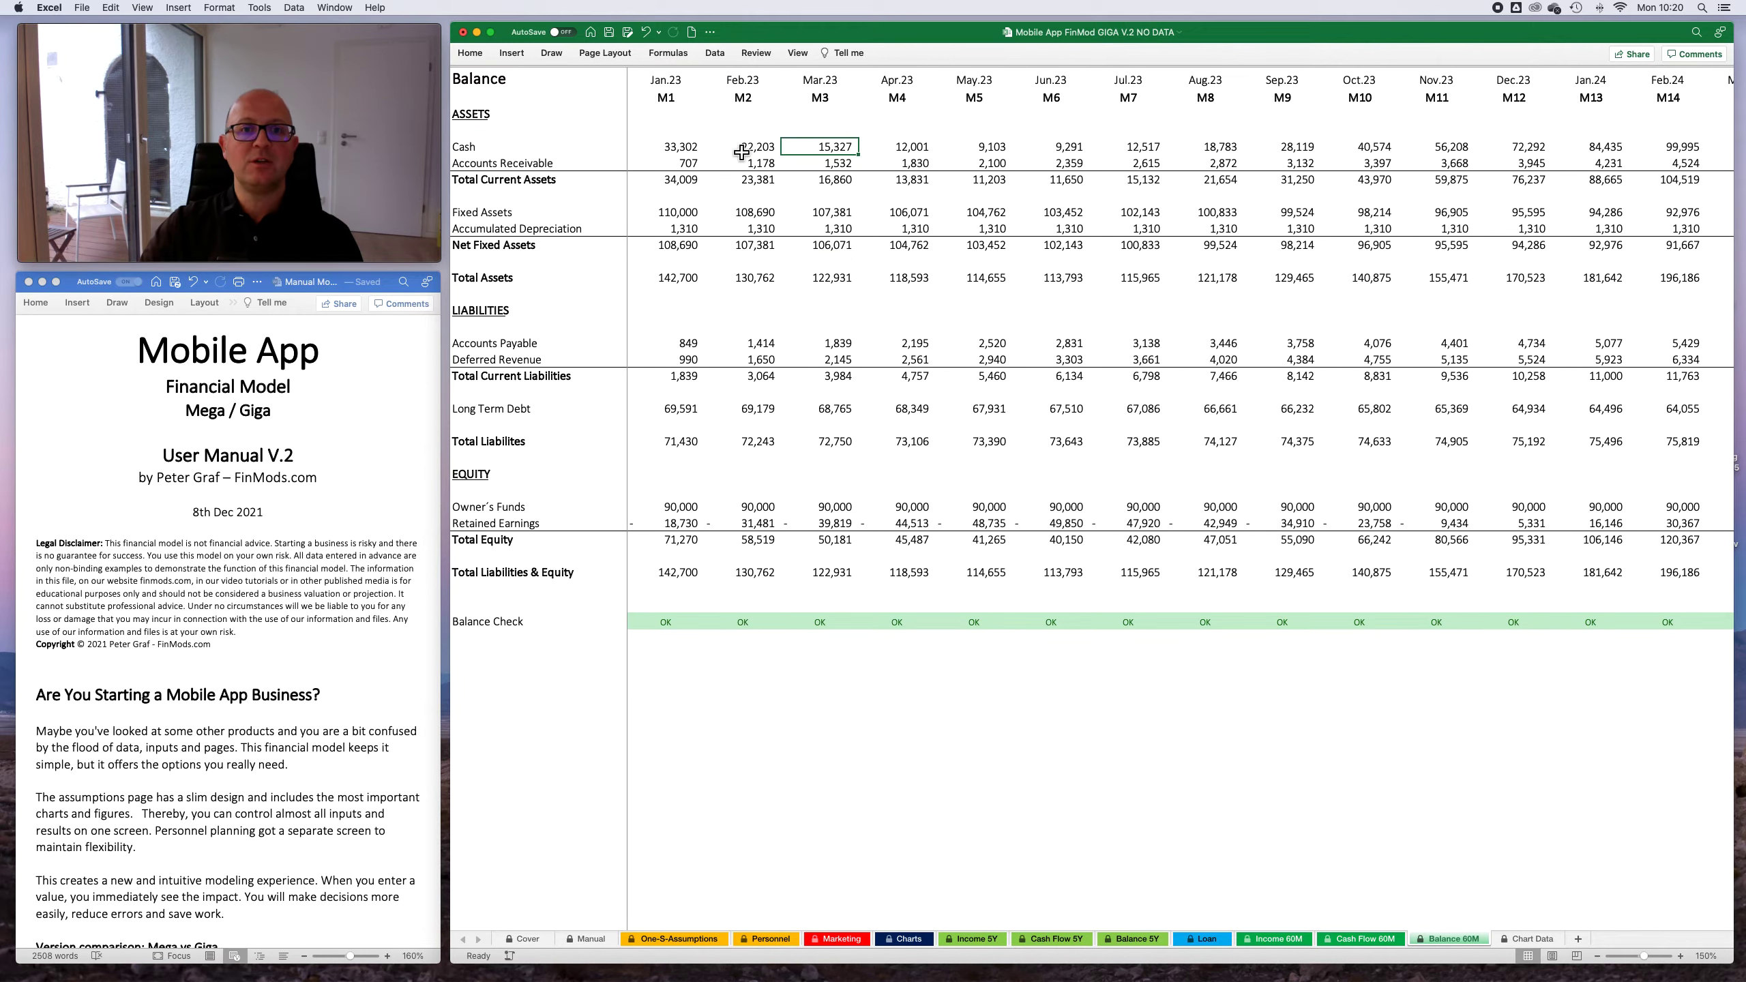
drag(681, 147, 1484, 148)
scroll(1294, 197, right, 15)
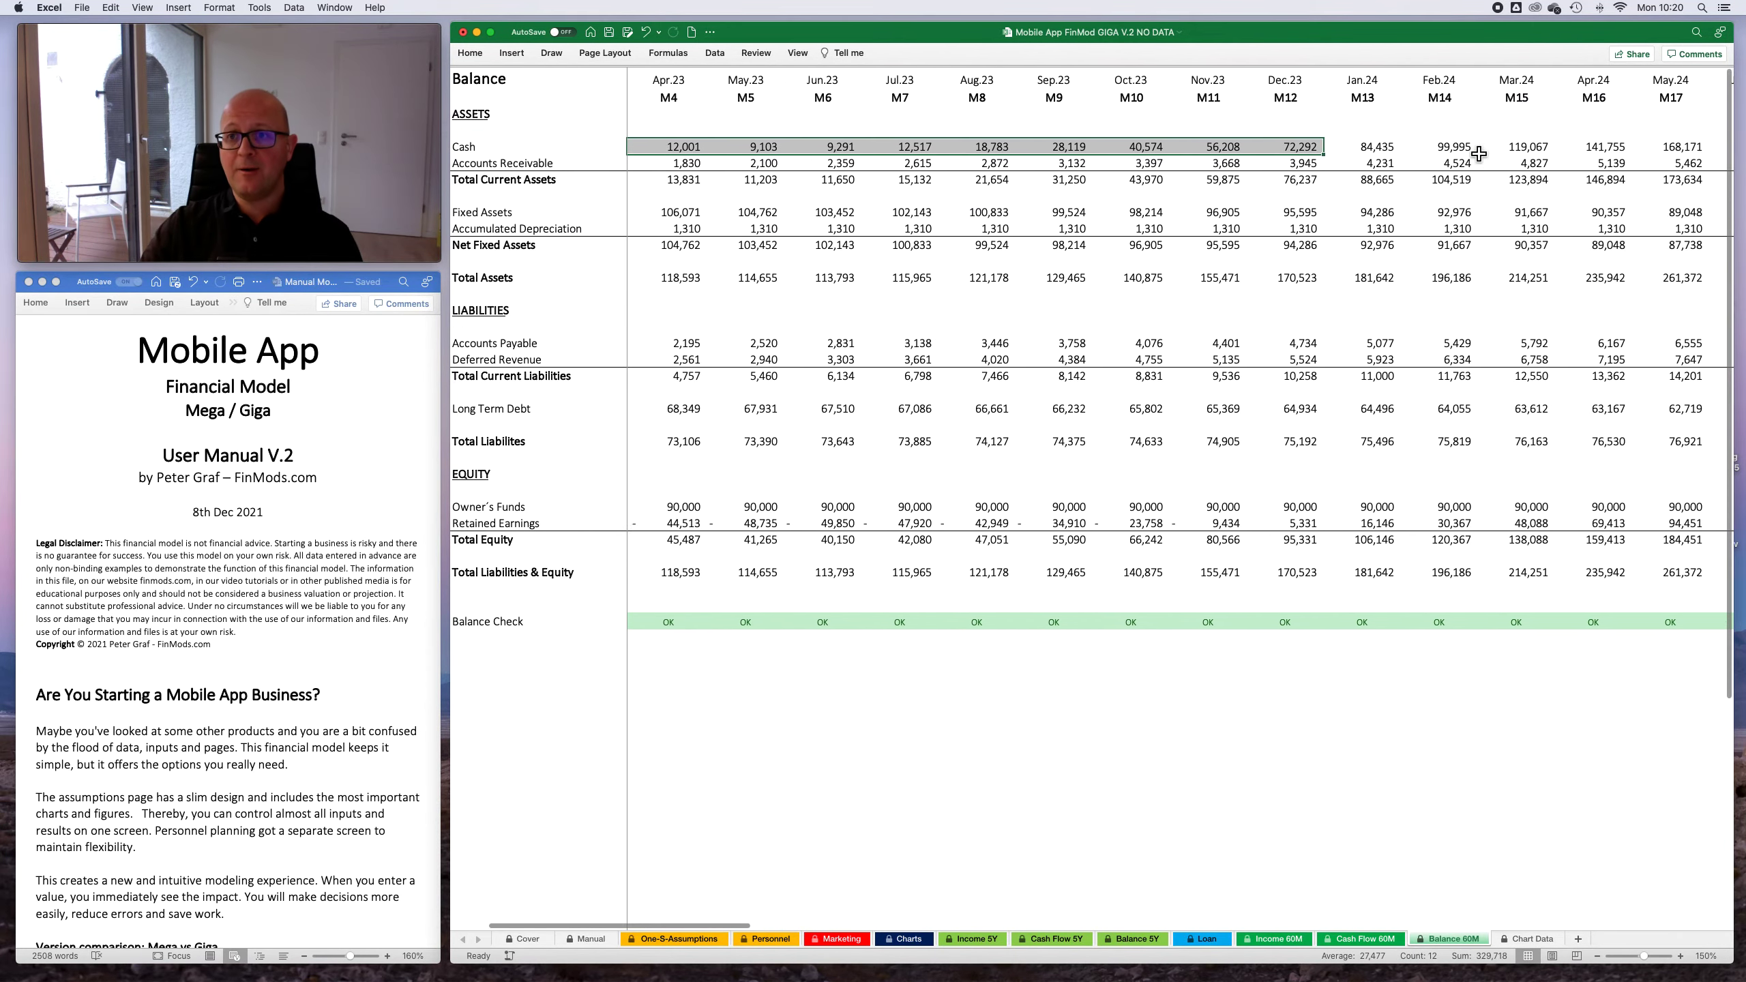
scroll(1288, 200, right, 9)
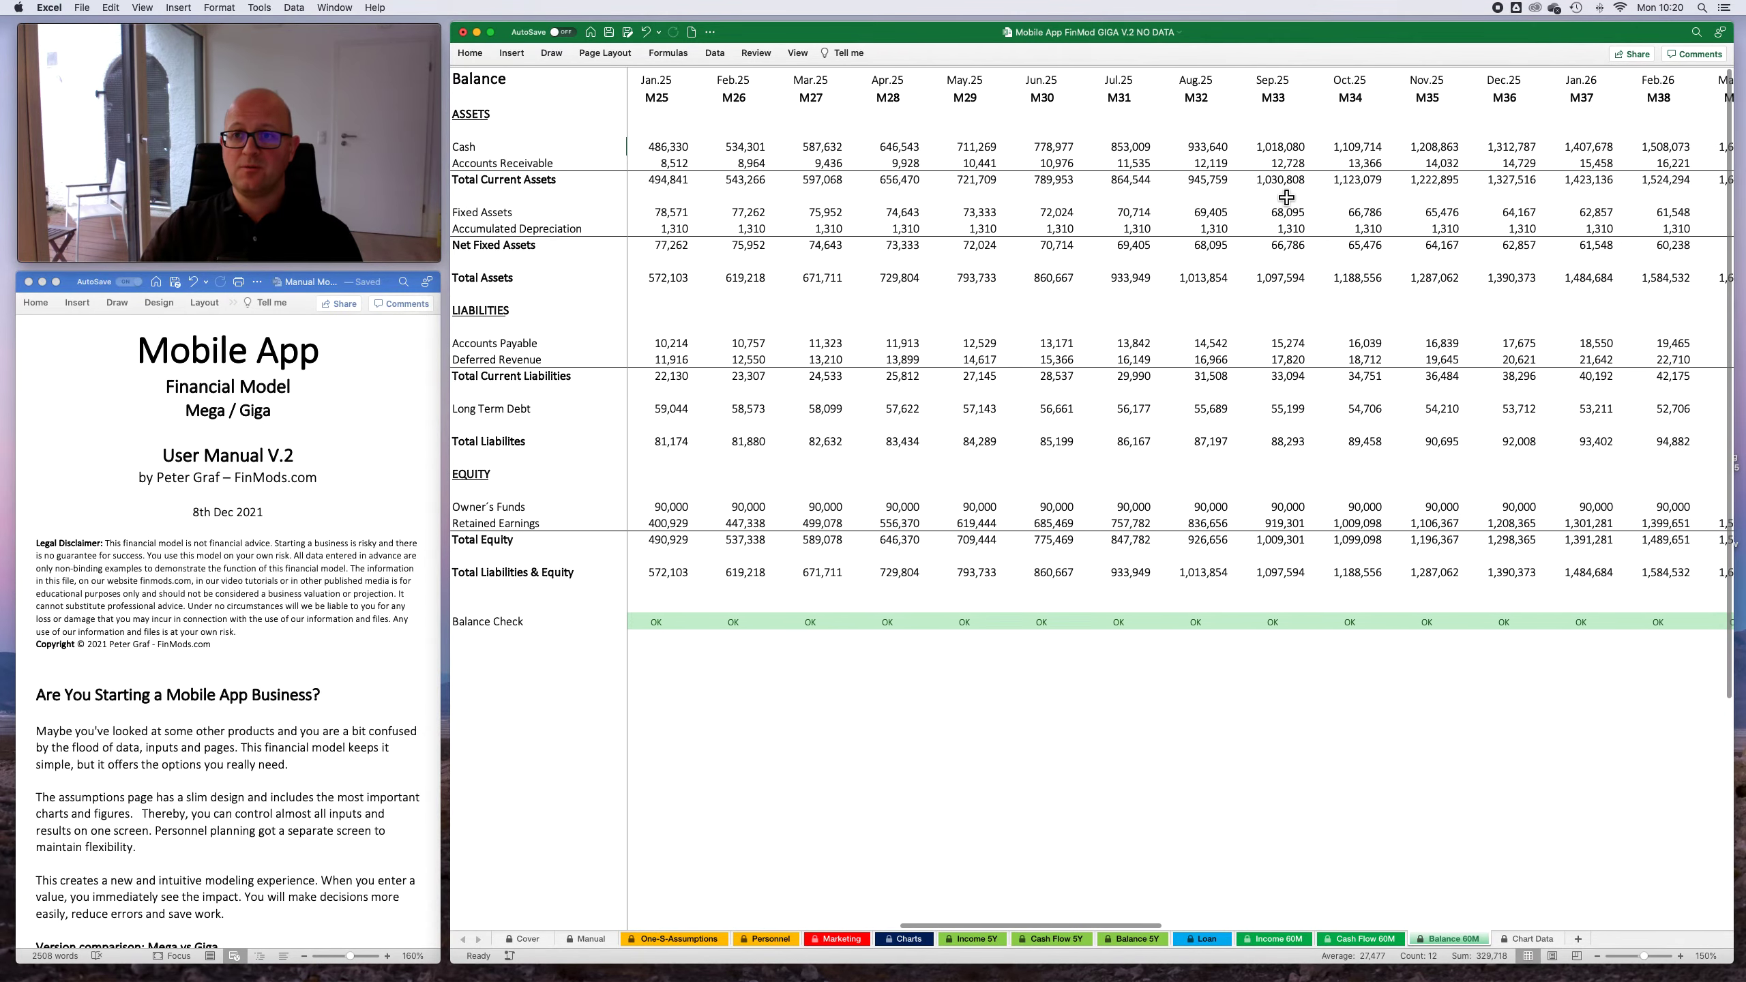
scroll(1183, 155, left, 20)
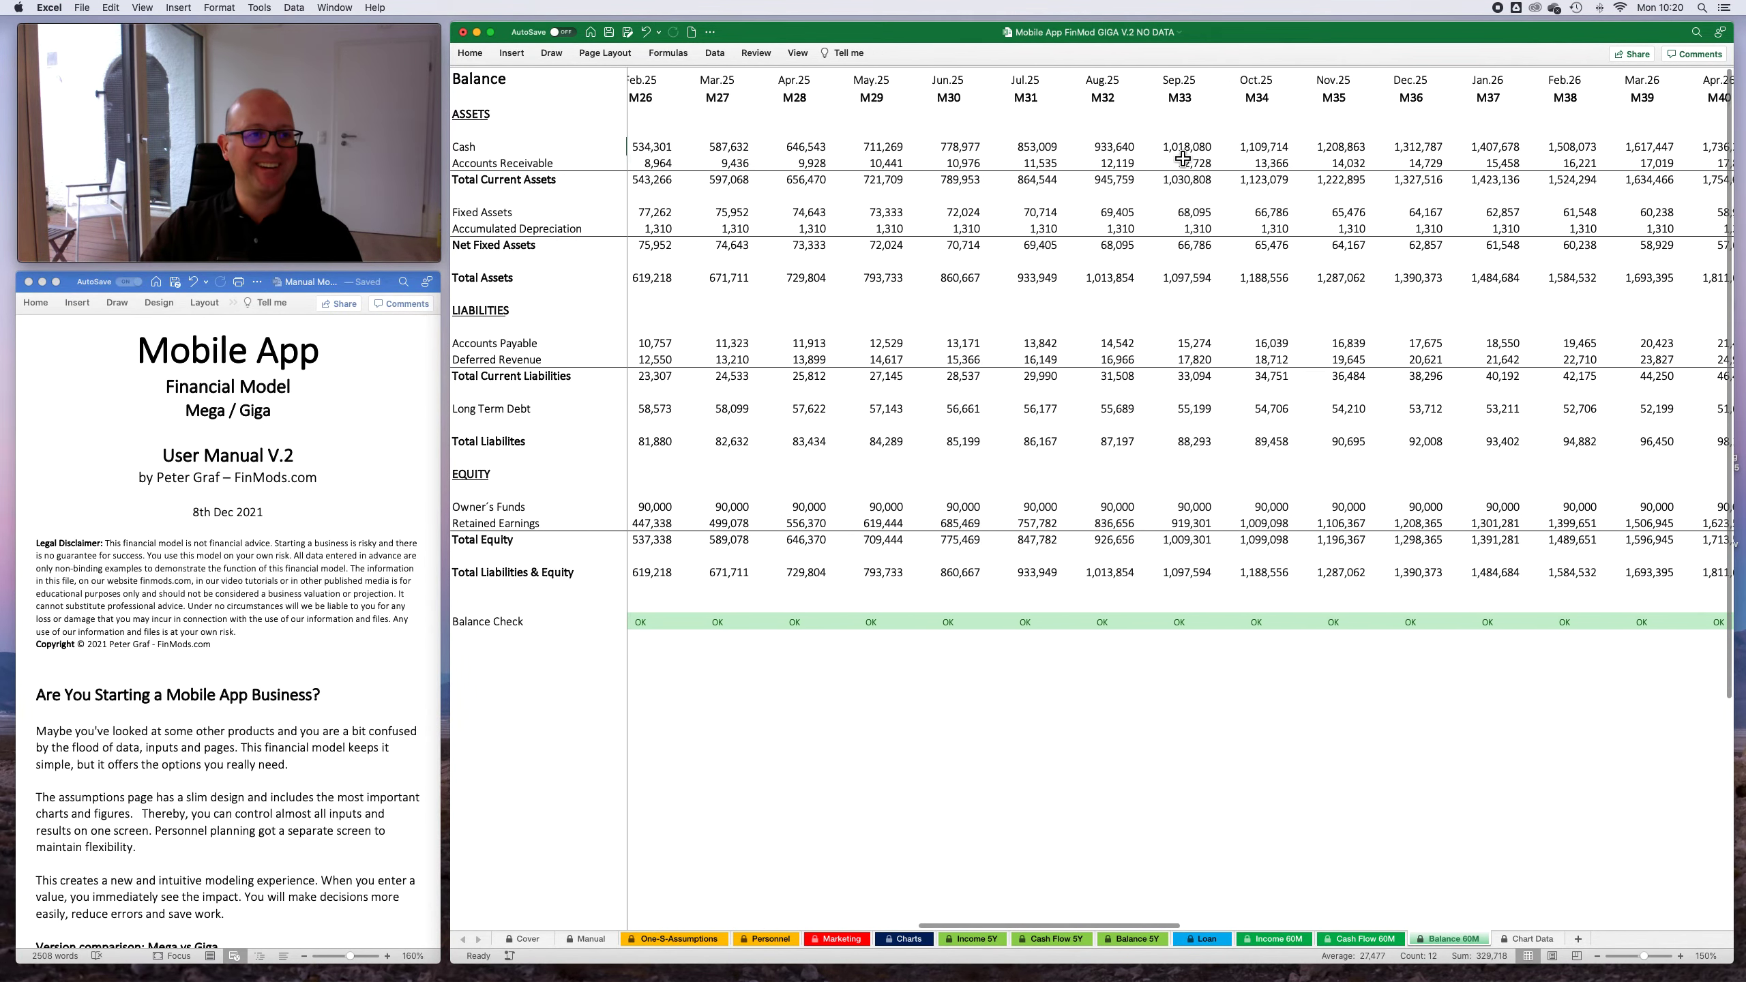
scroll(1231, 171, left, 6)
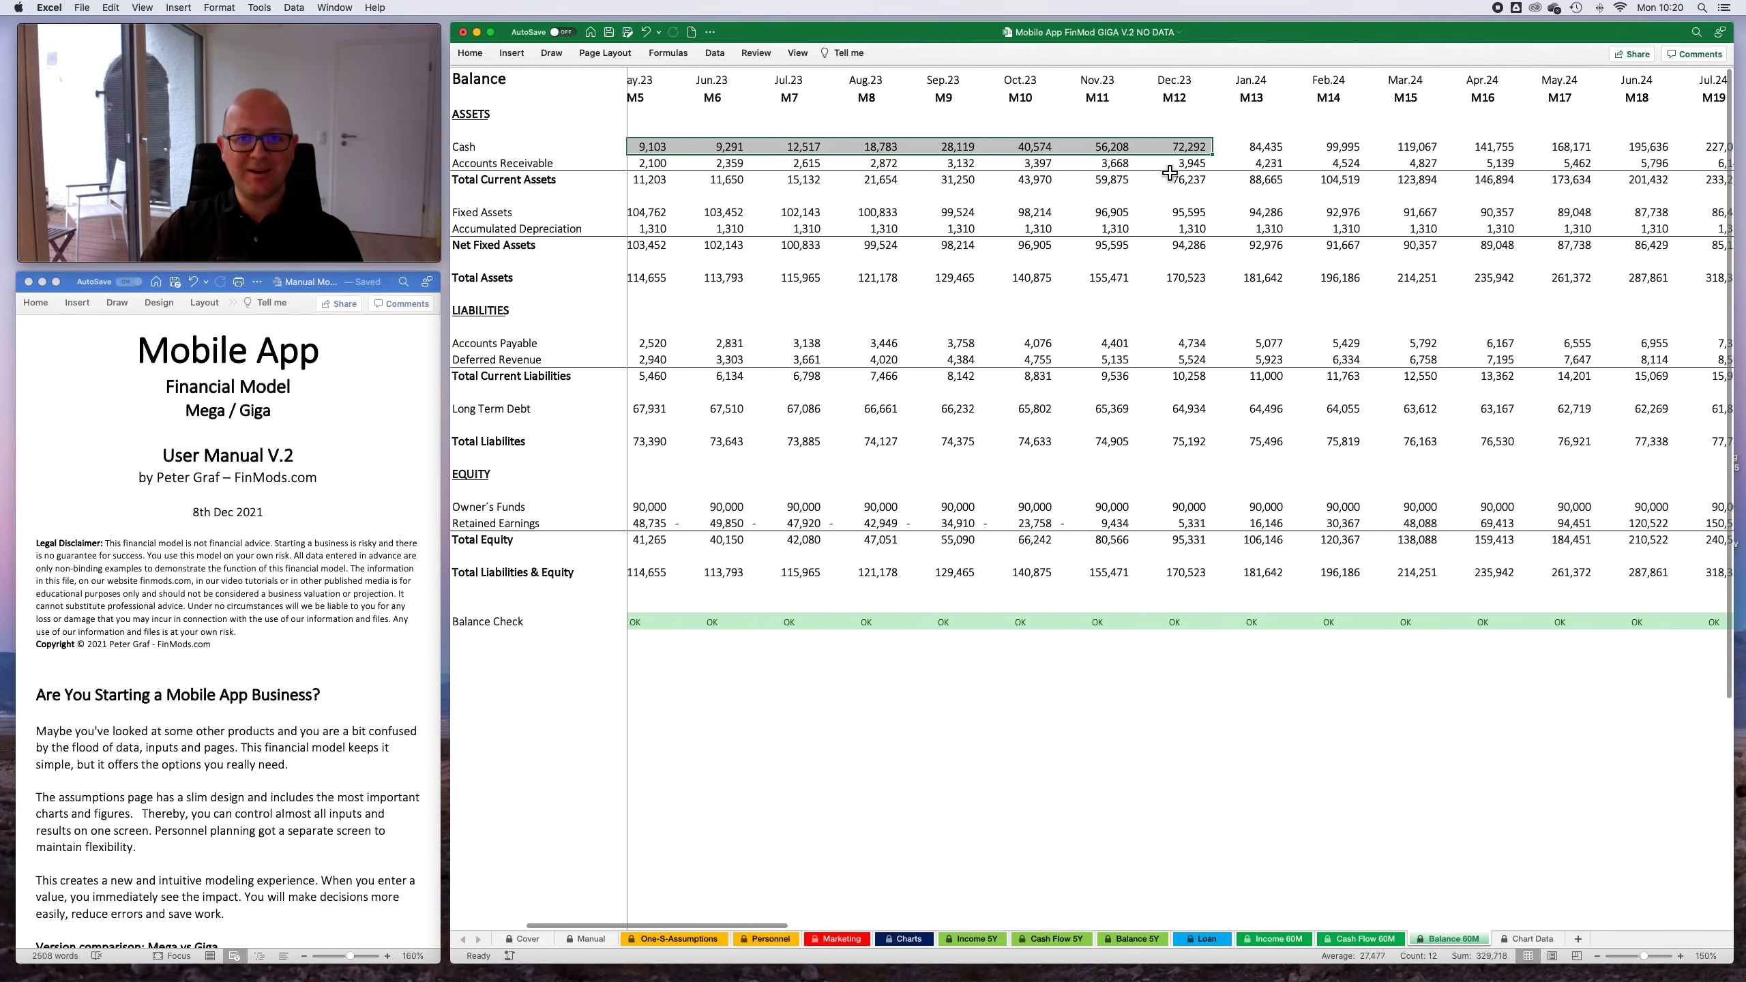
click(1058, 146)
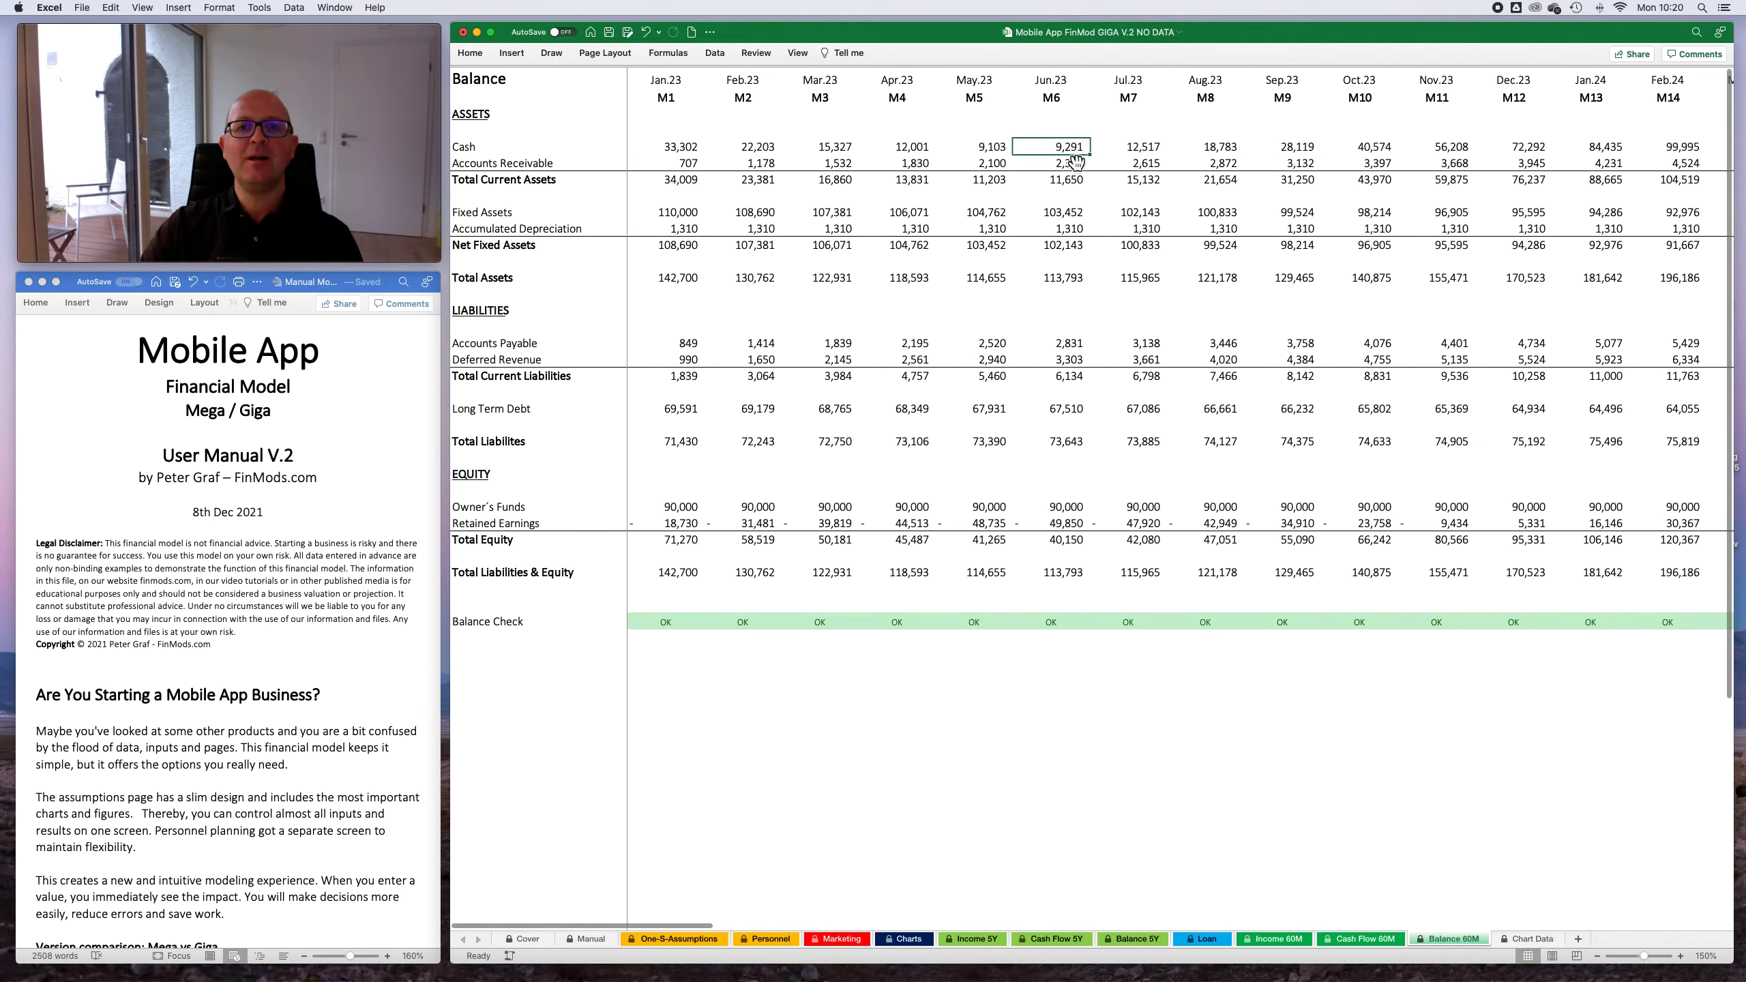
drag(825, 146, 1396, 156)
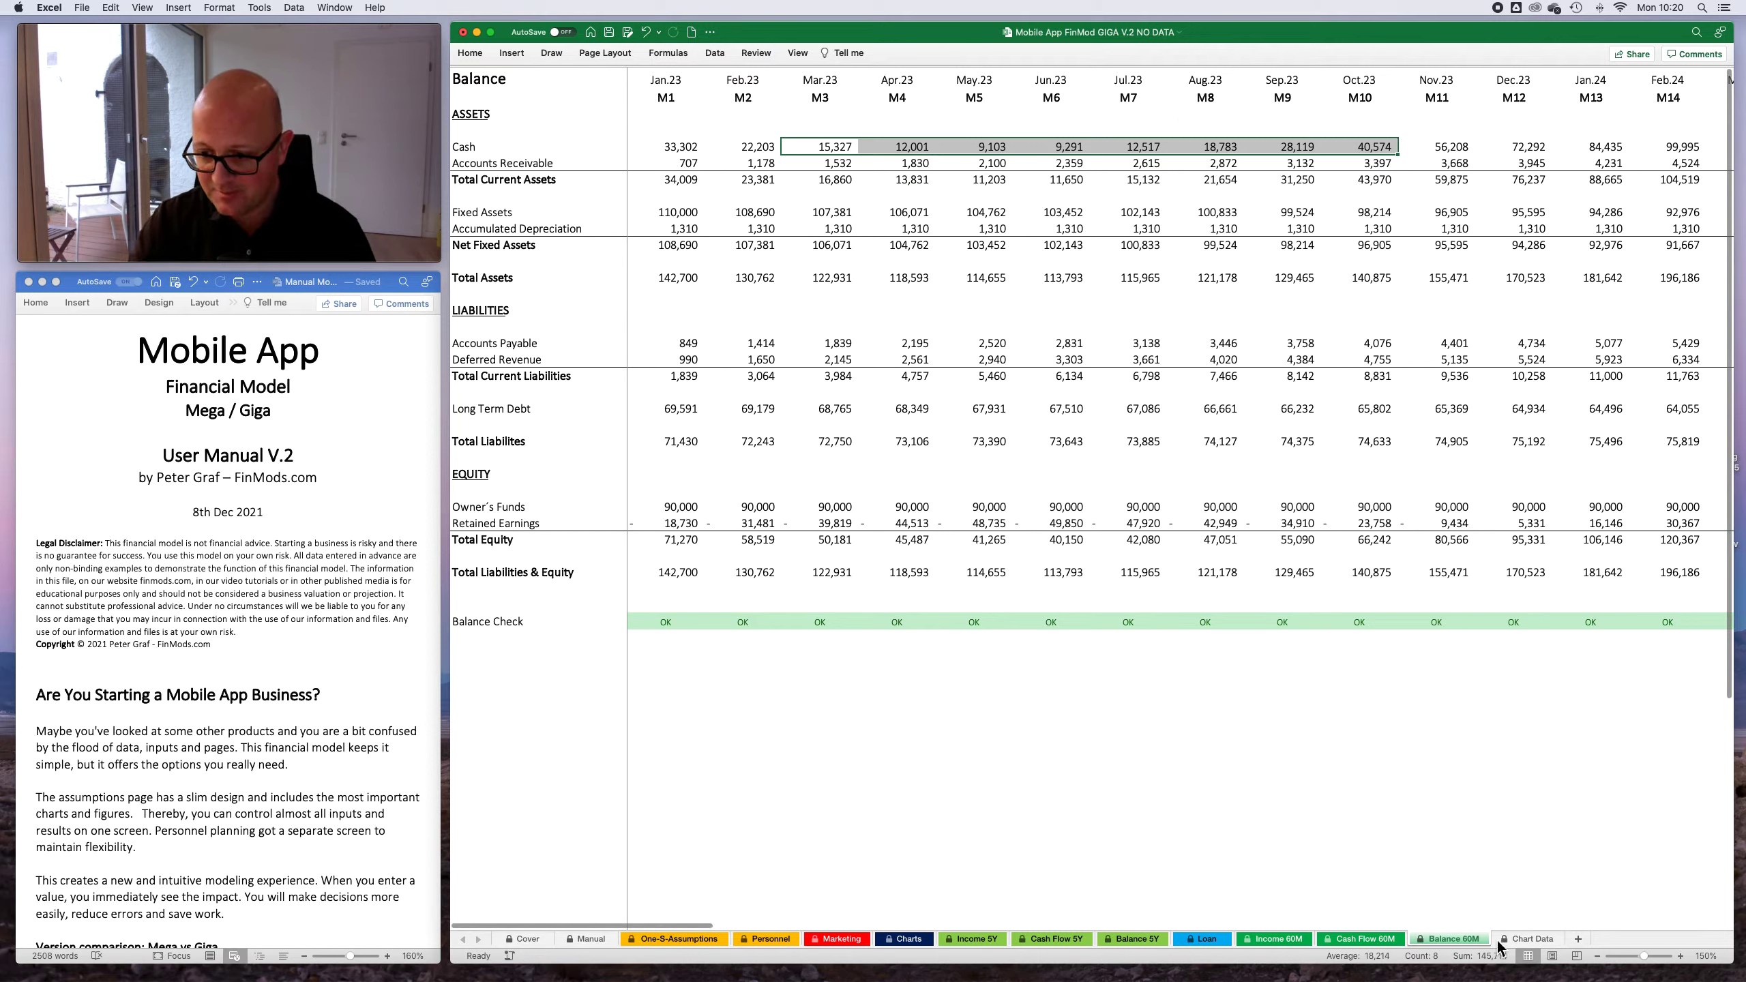
- Look over the tables on the Chart Data sheet down to the monthly Net Income row
click(1522, 939)
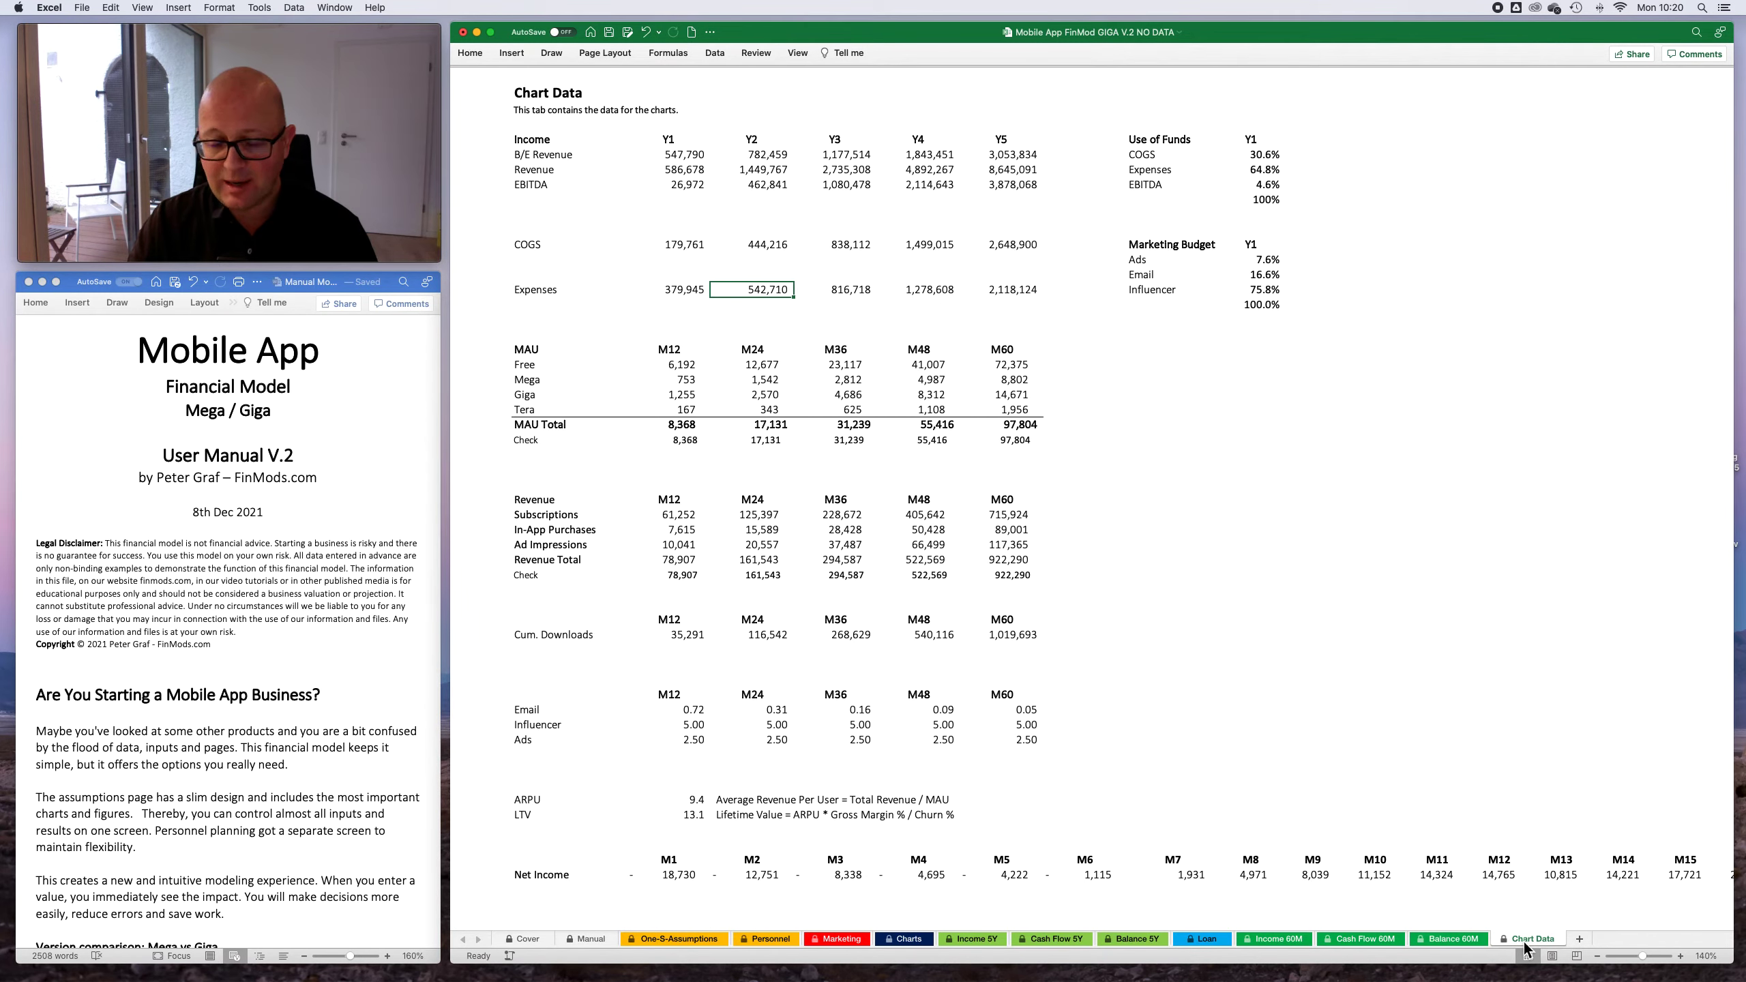
scroll(908, 709, down, 5)
scroll(908, 708, up, 5)
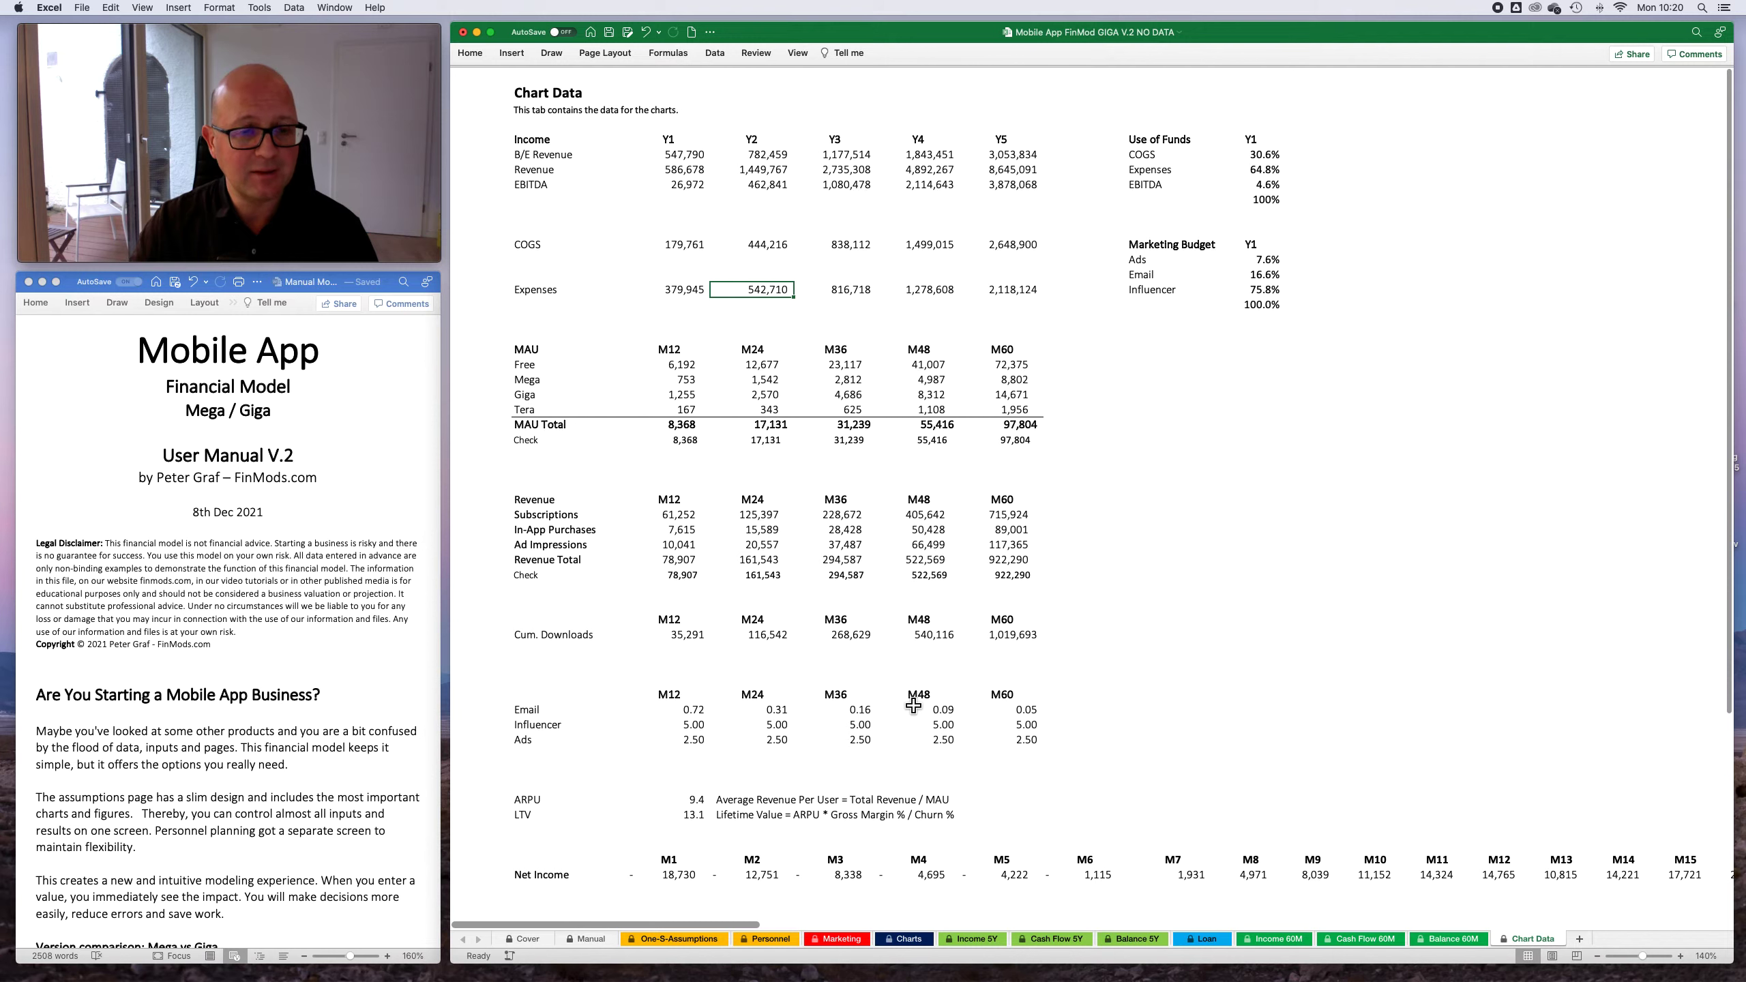
scroll(1025, 706, down, 1)
click(942, 848)
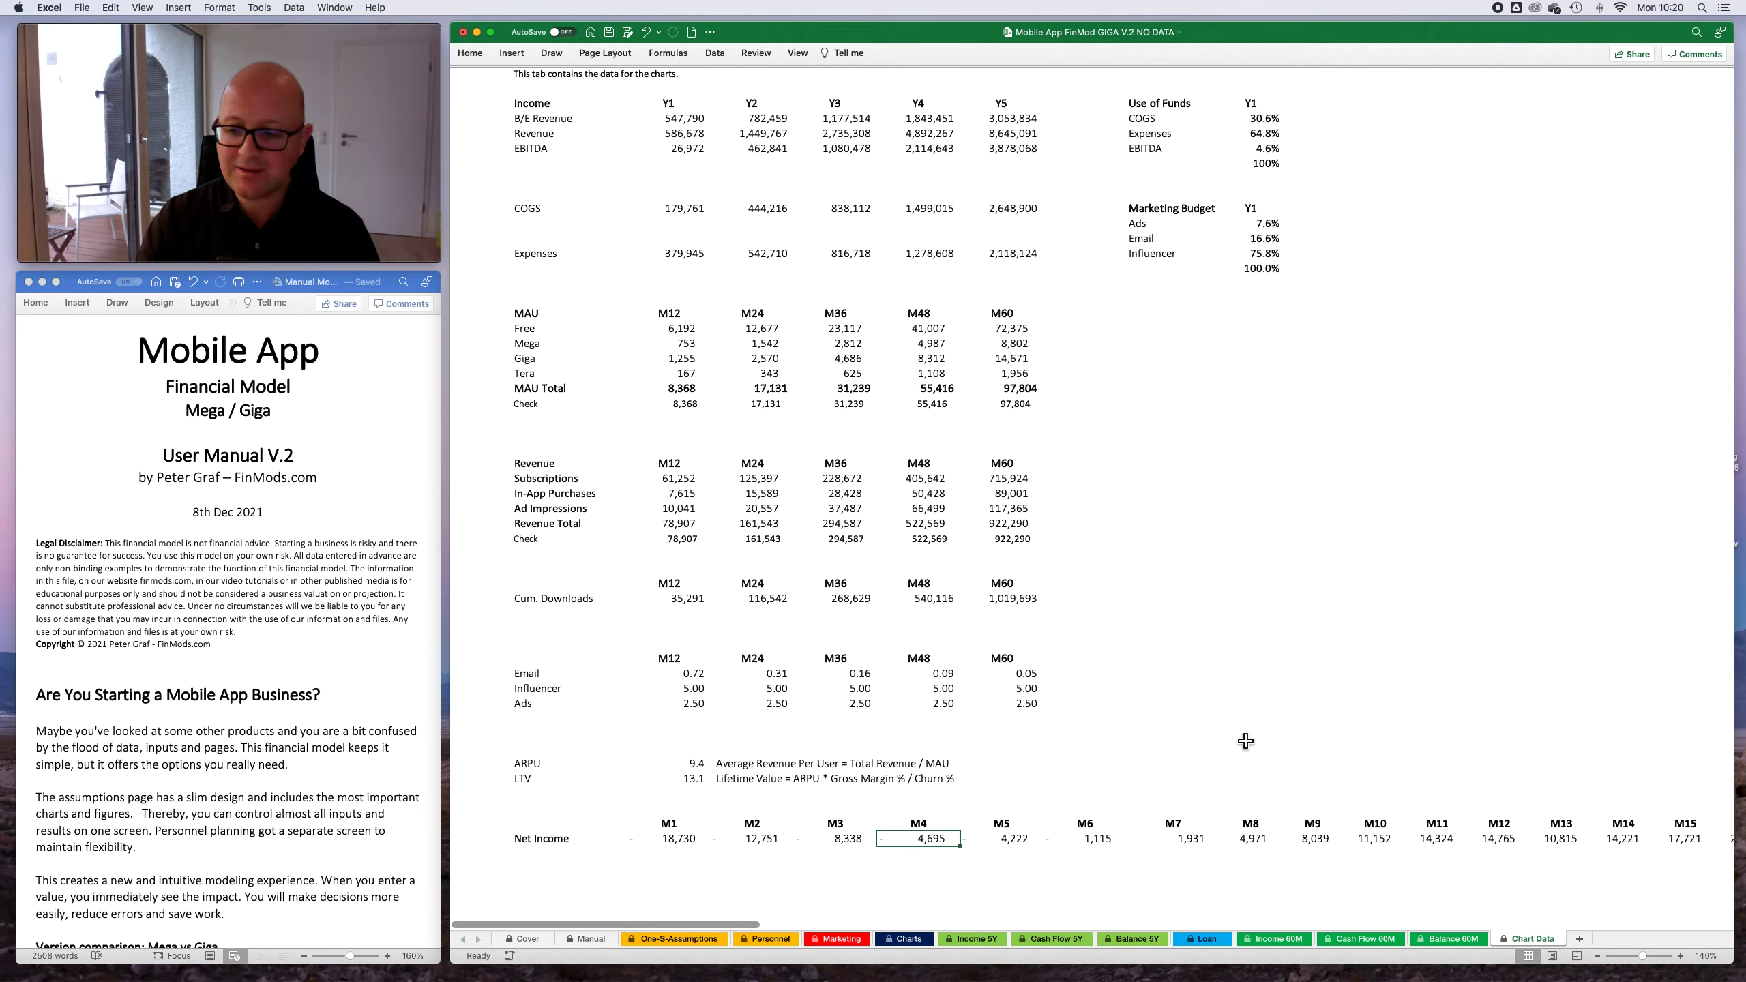
- View the legal disclaimer and the Mega versus Giga feature comparison on the Cover sheet
click(526, 939)
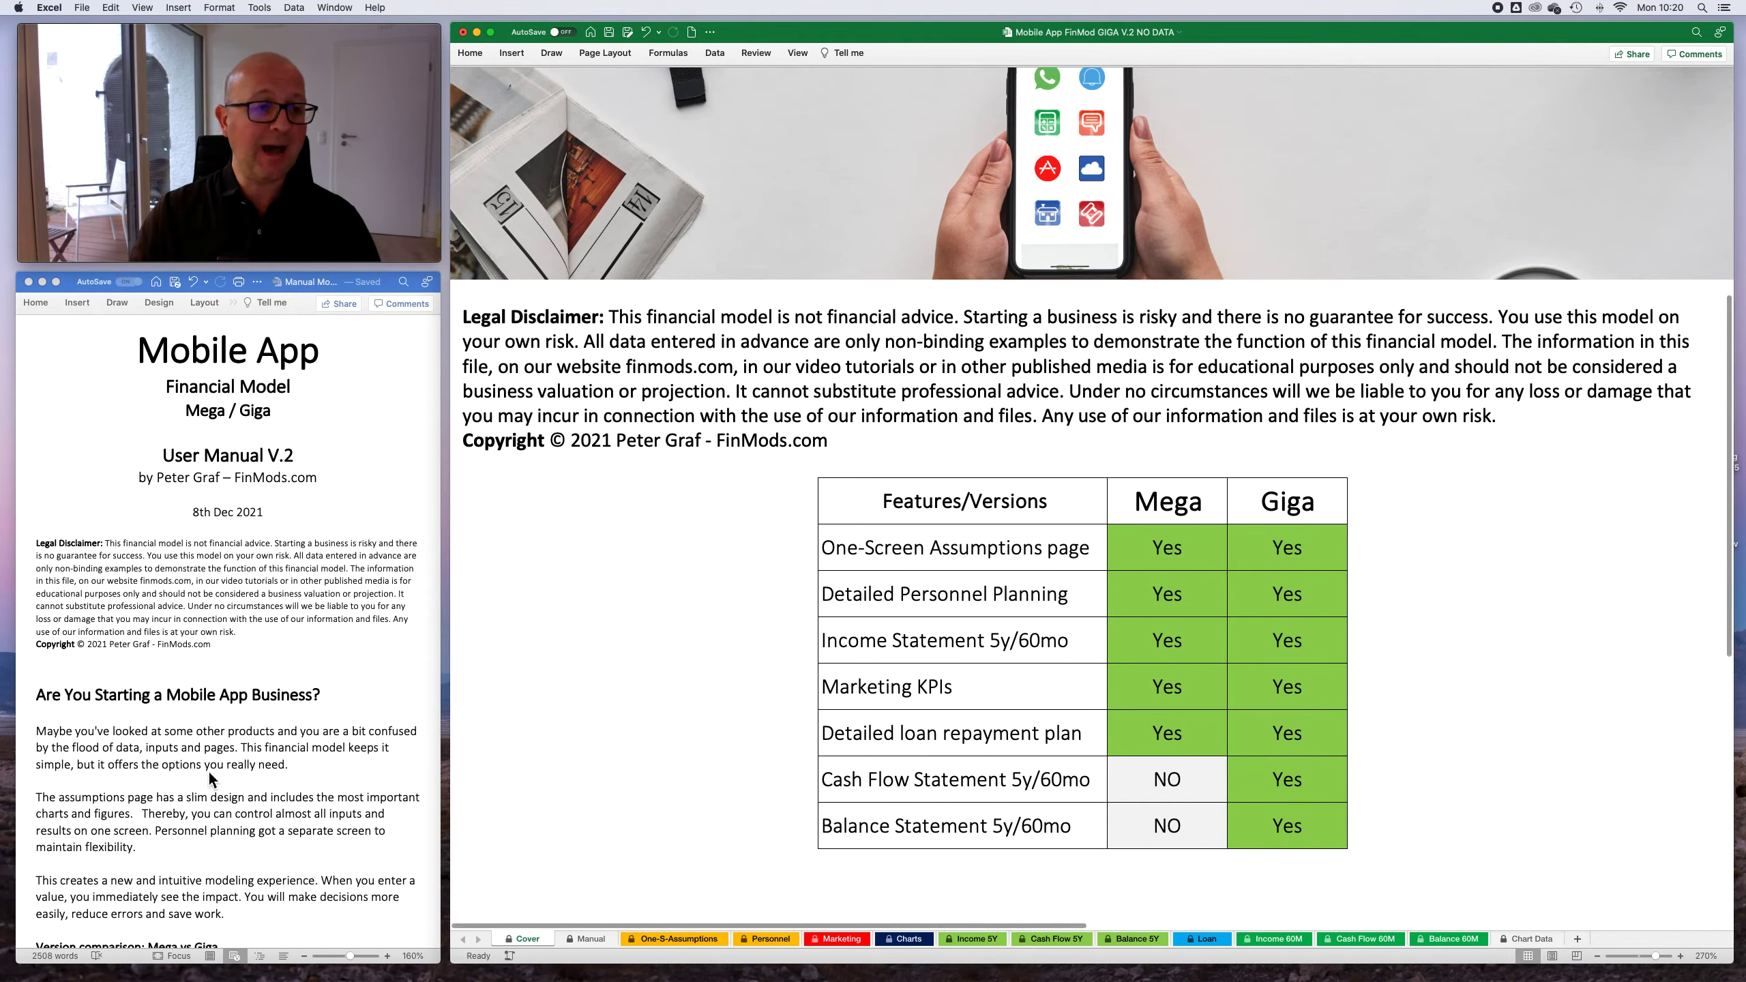
click(360, 484)
click(593, 942)
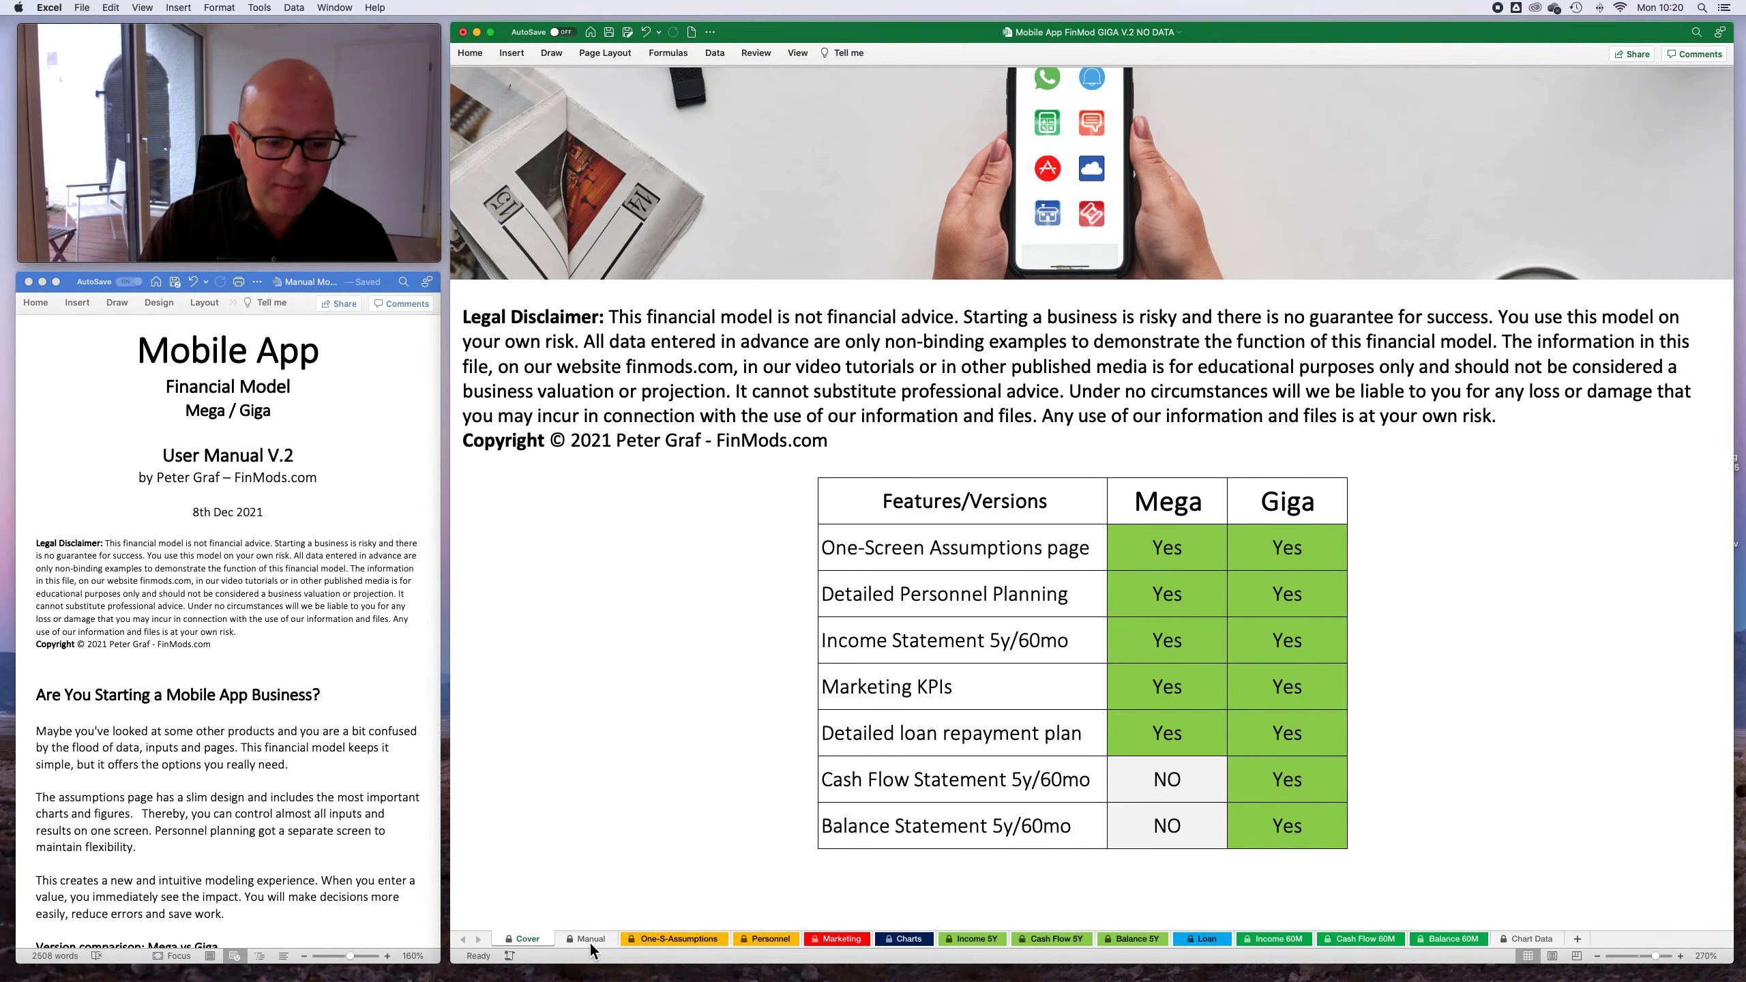
- View the Manual sheet alongside the Word user manual, including its Legal Disclaimer entry
click(590, 940)
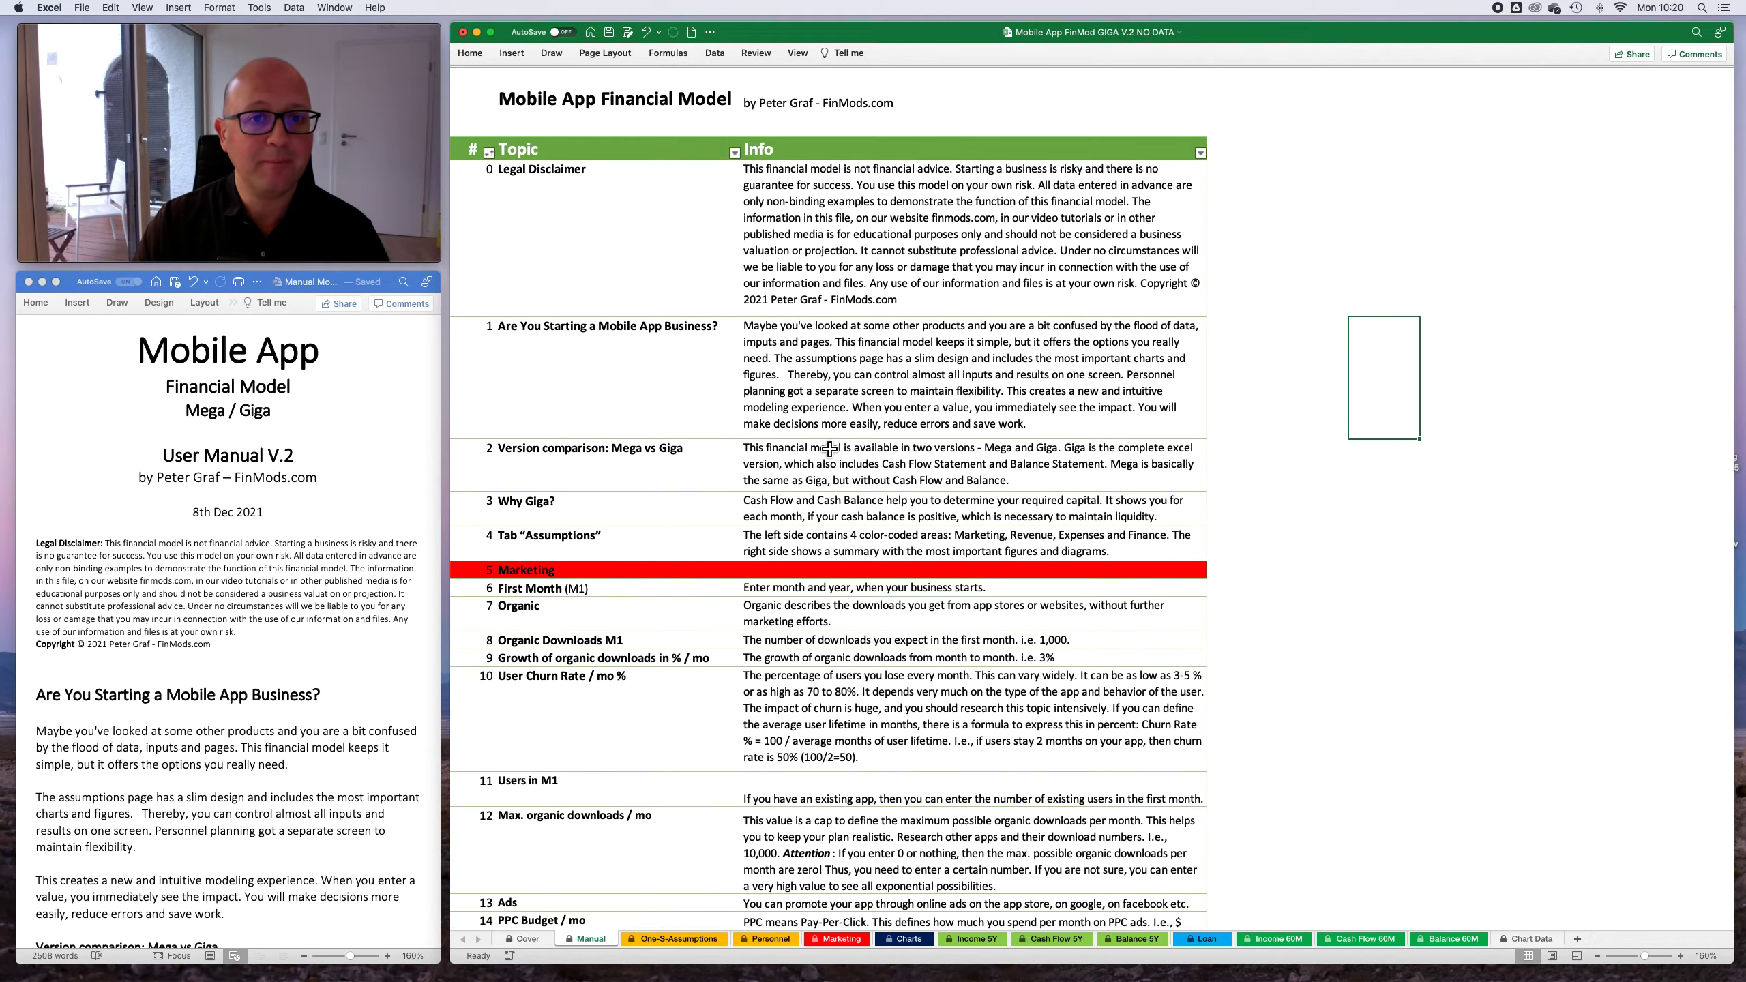
click(229, 593)
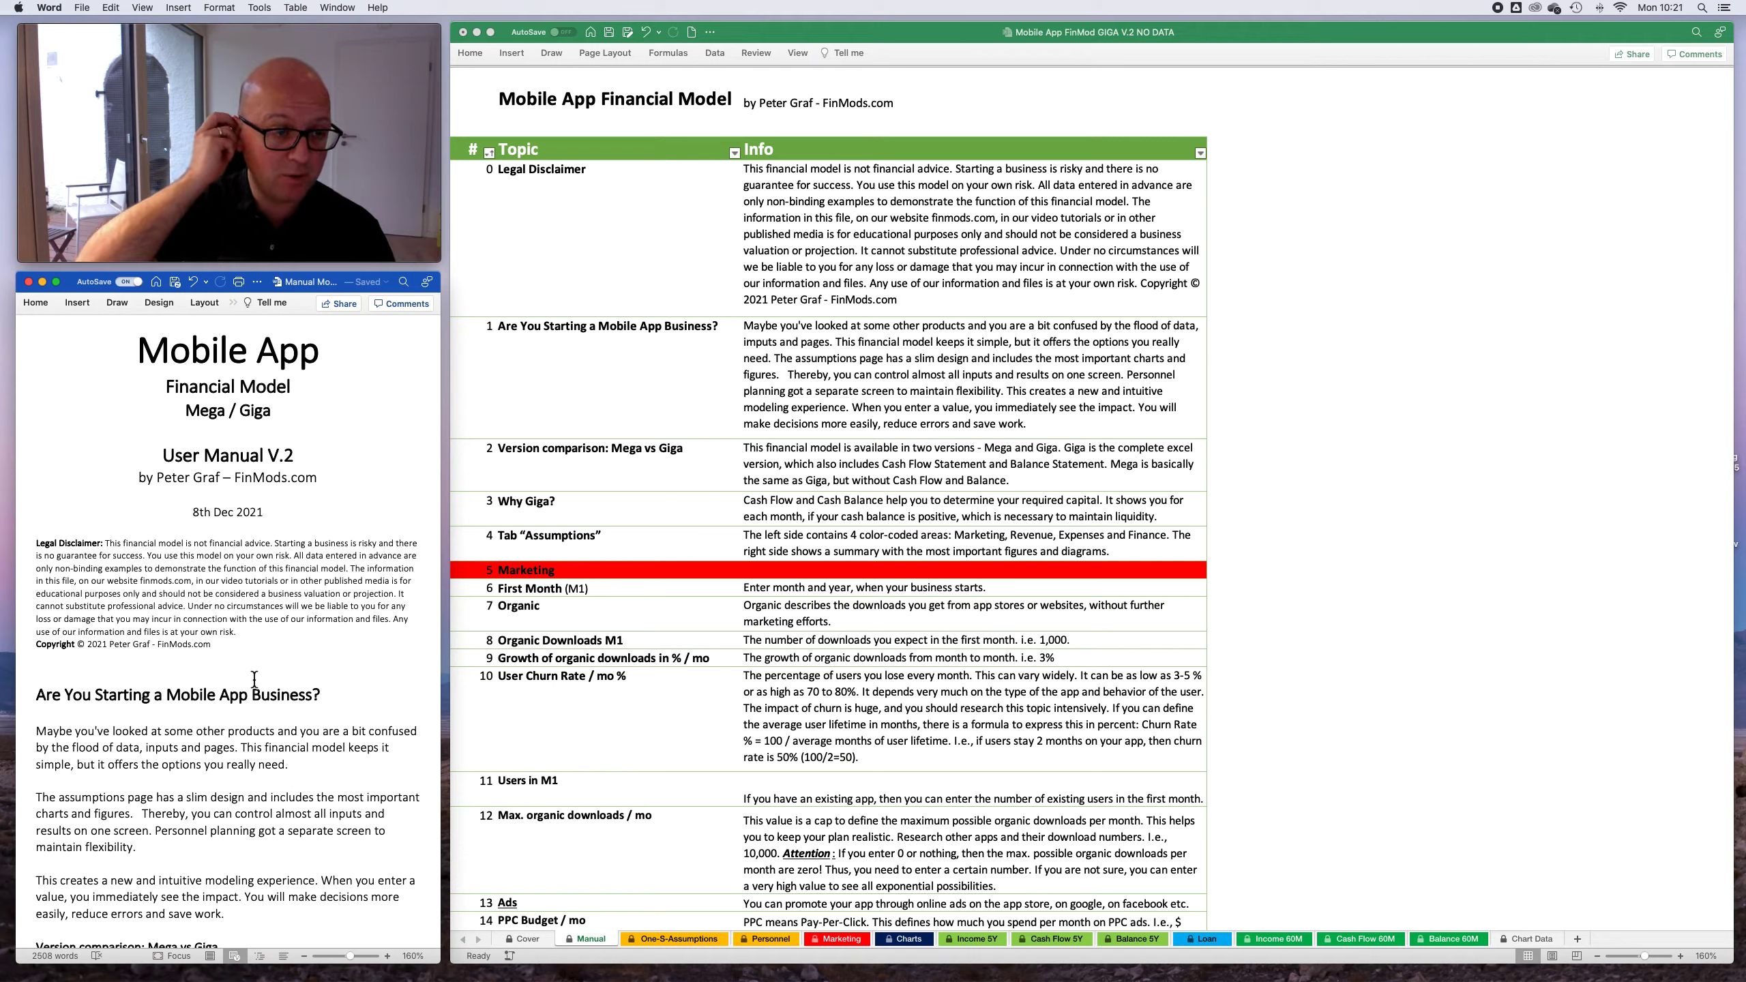
click(801, 350)
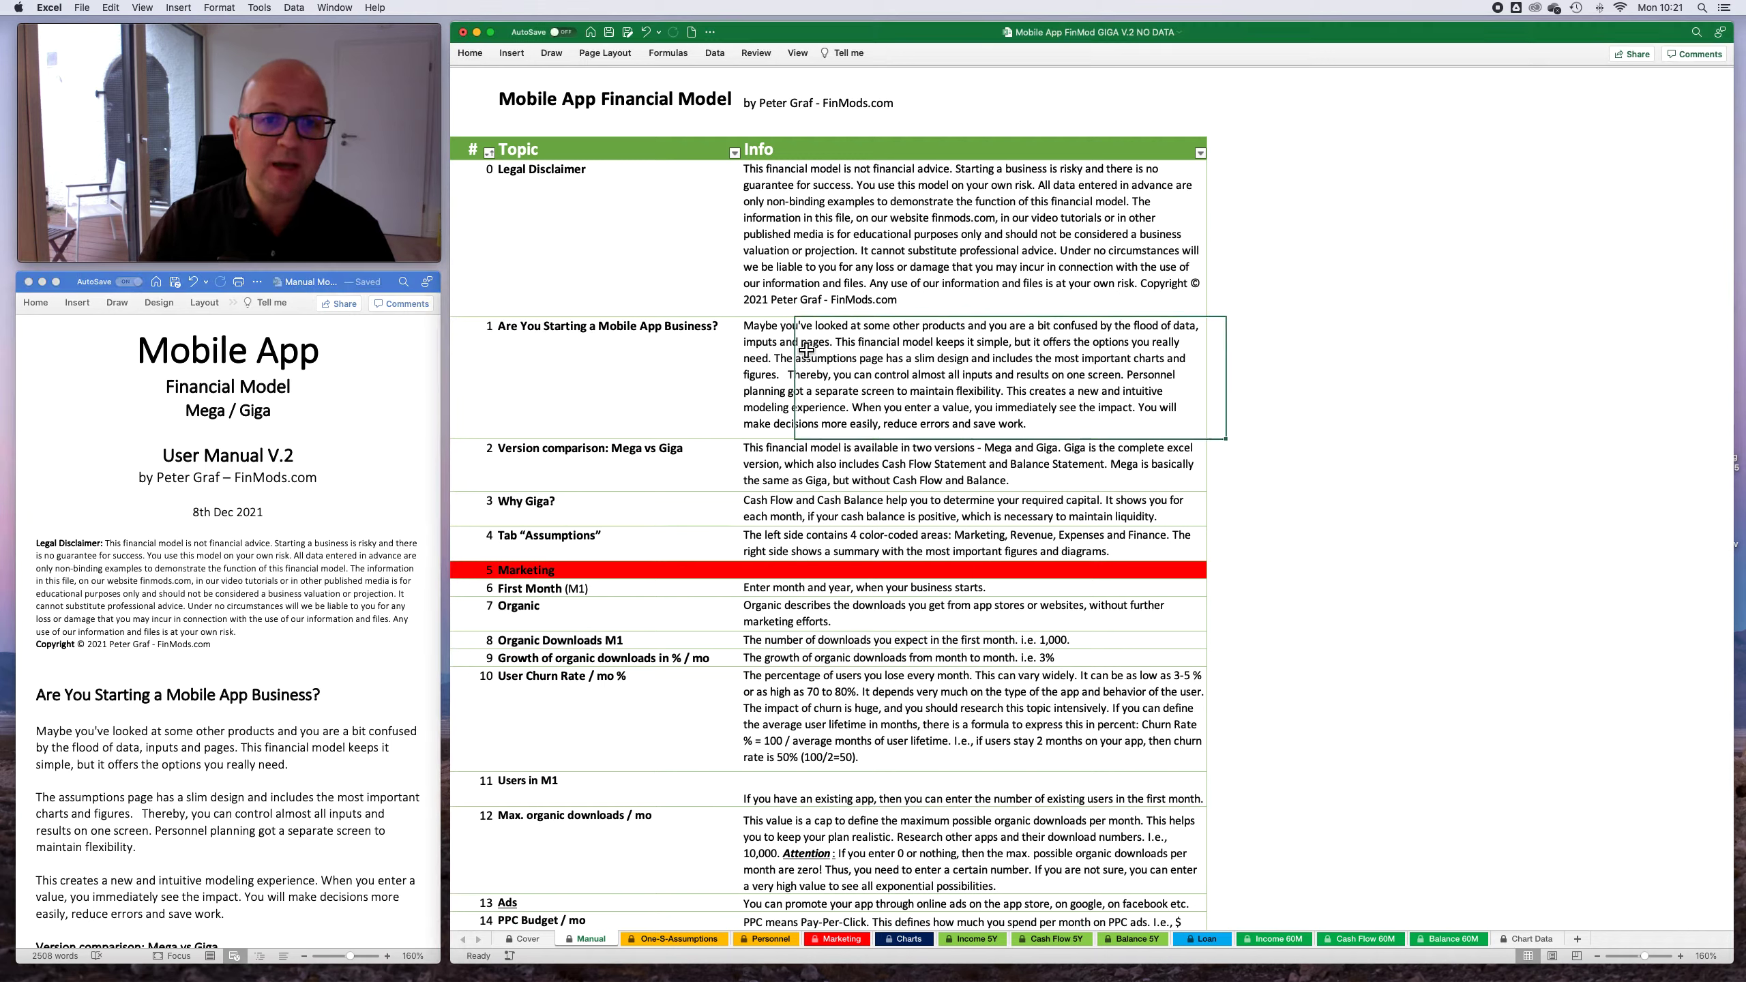
click(808, 238)
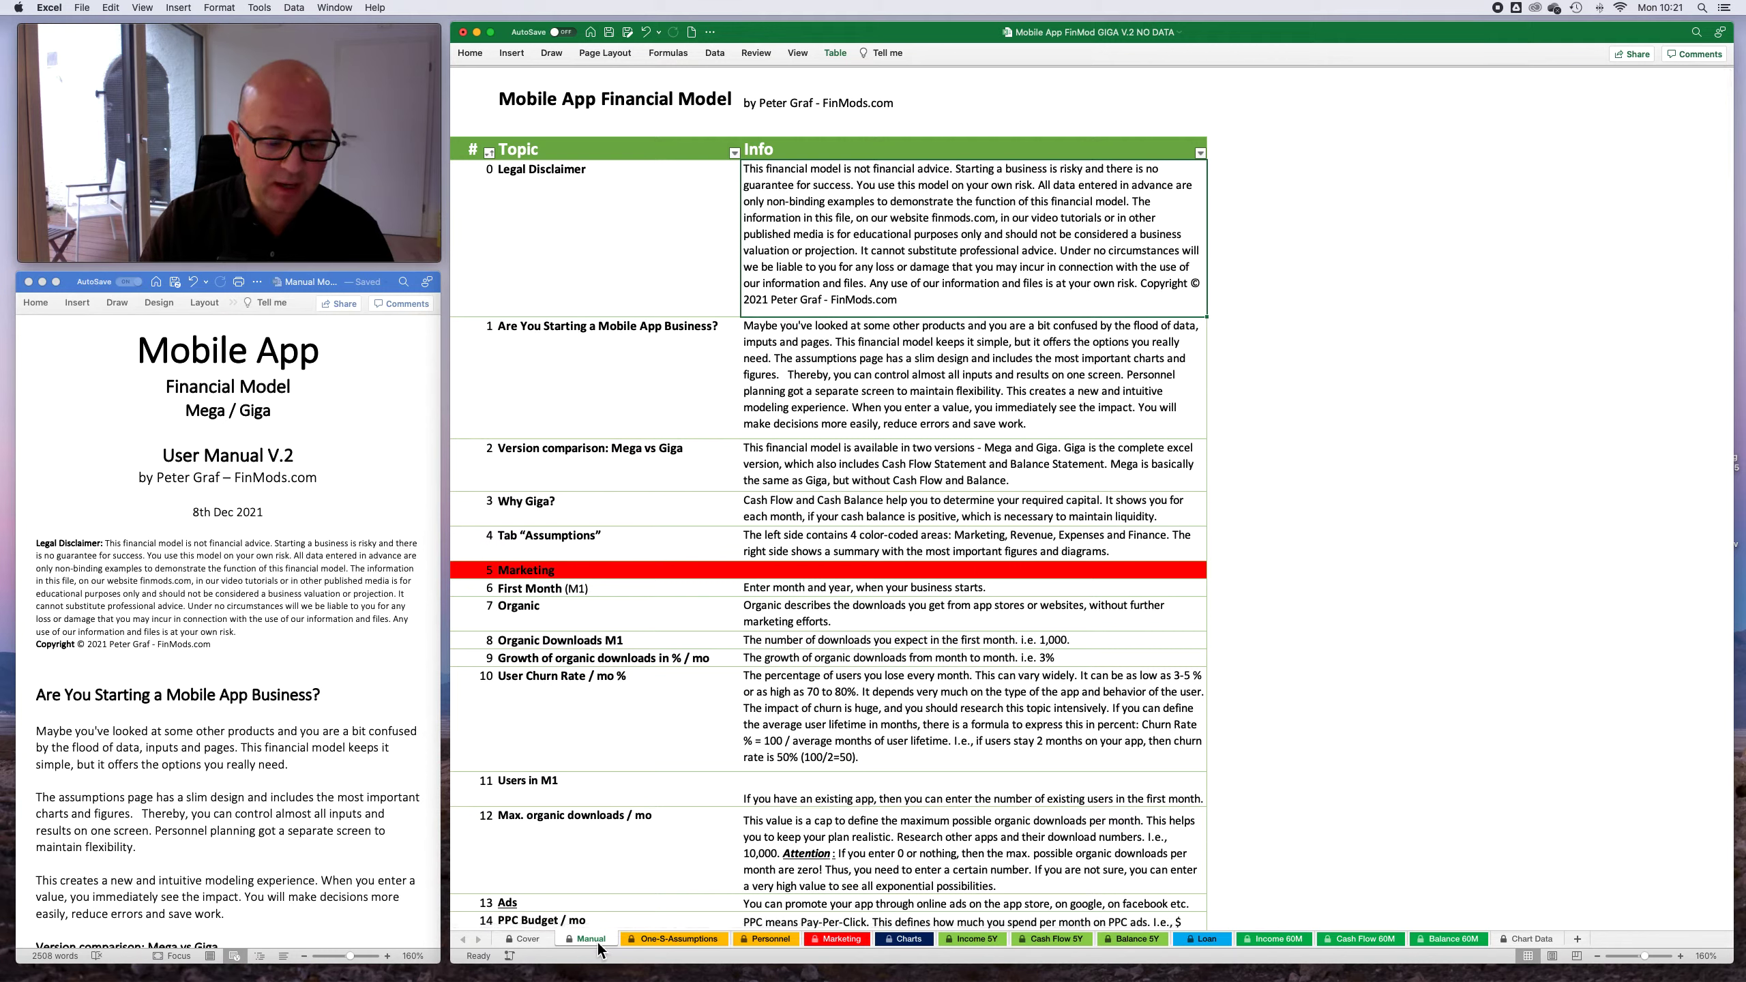
- Read through the Manual sheet's topic explanations from Marketing through Revenue, Expenses, Finance and Summary to Tab "Personnel"
scroll(722, 798, down, 3)
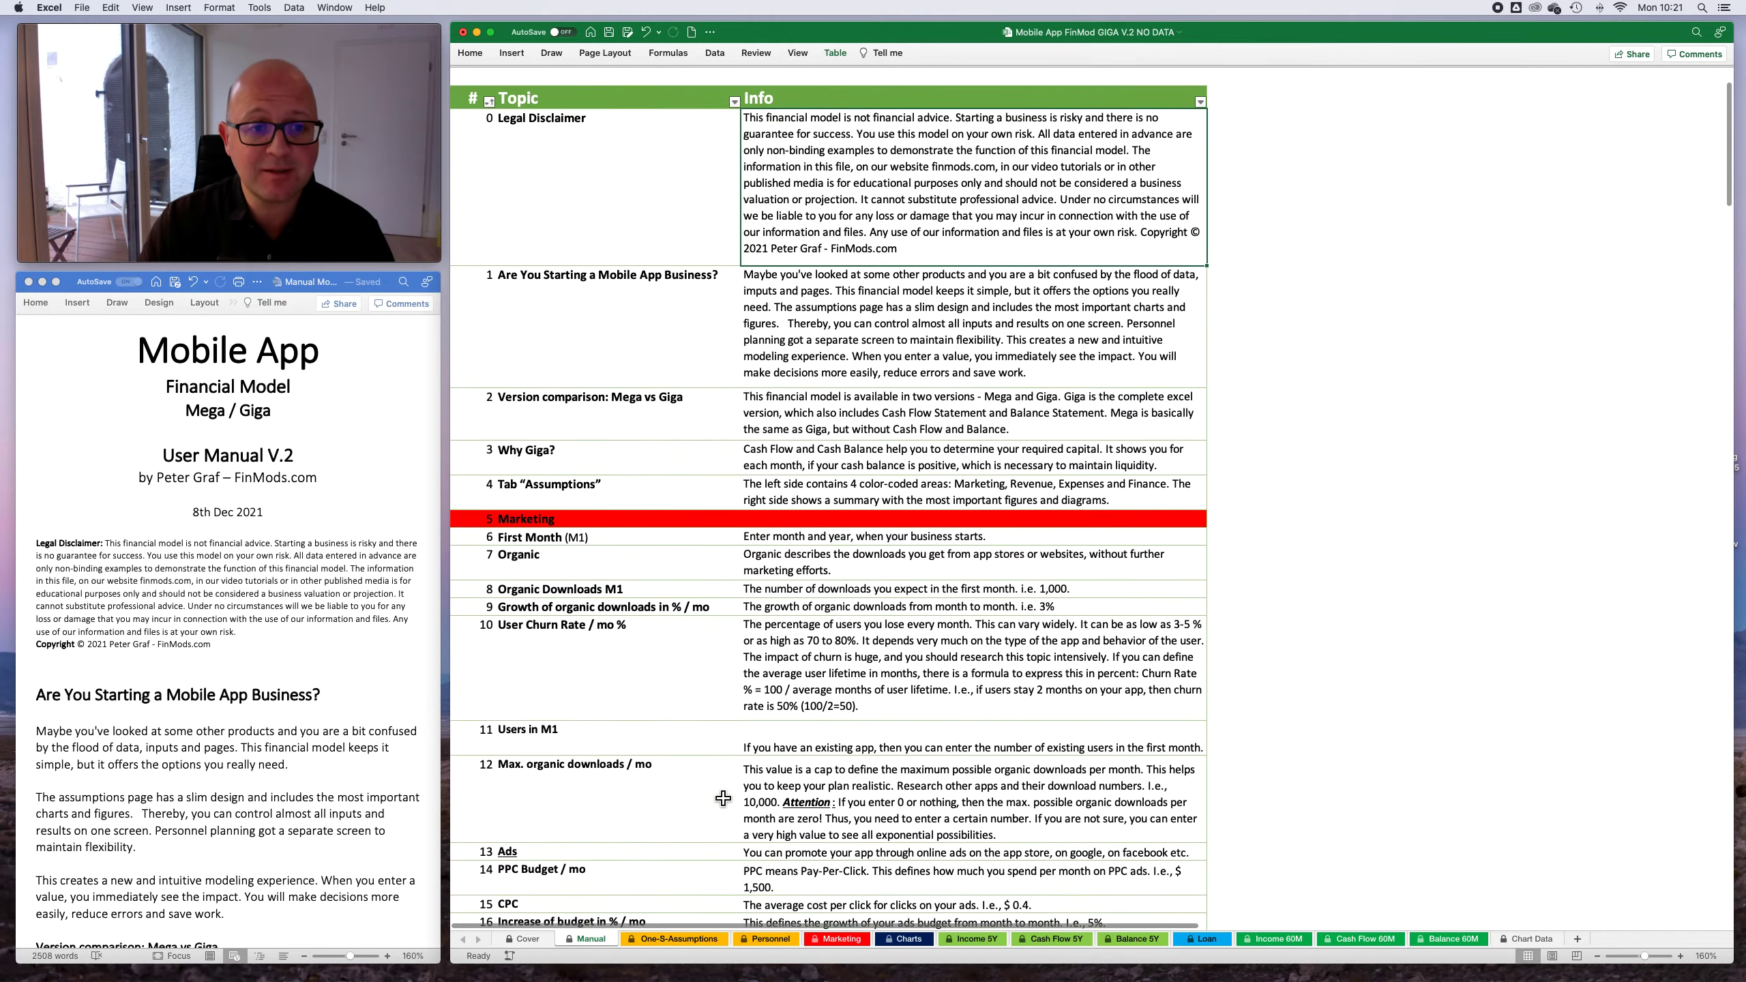
scroll(640, 583, down, 10)
scroll(641, 582, down, 7)
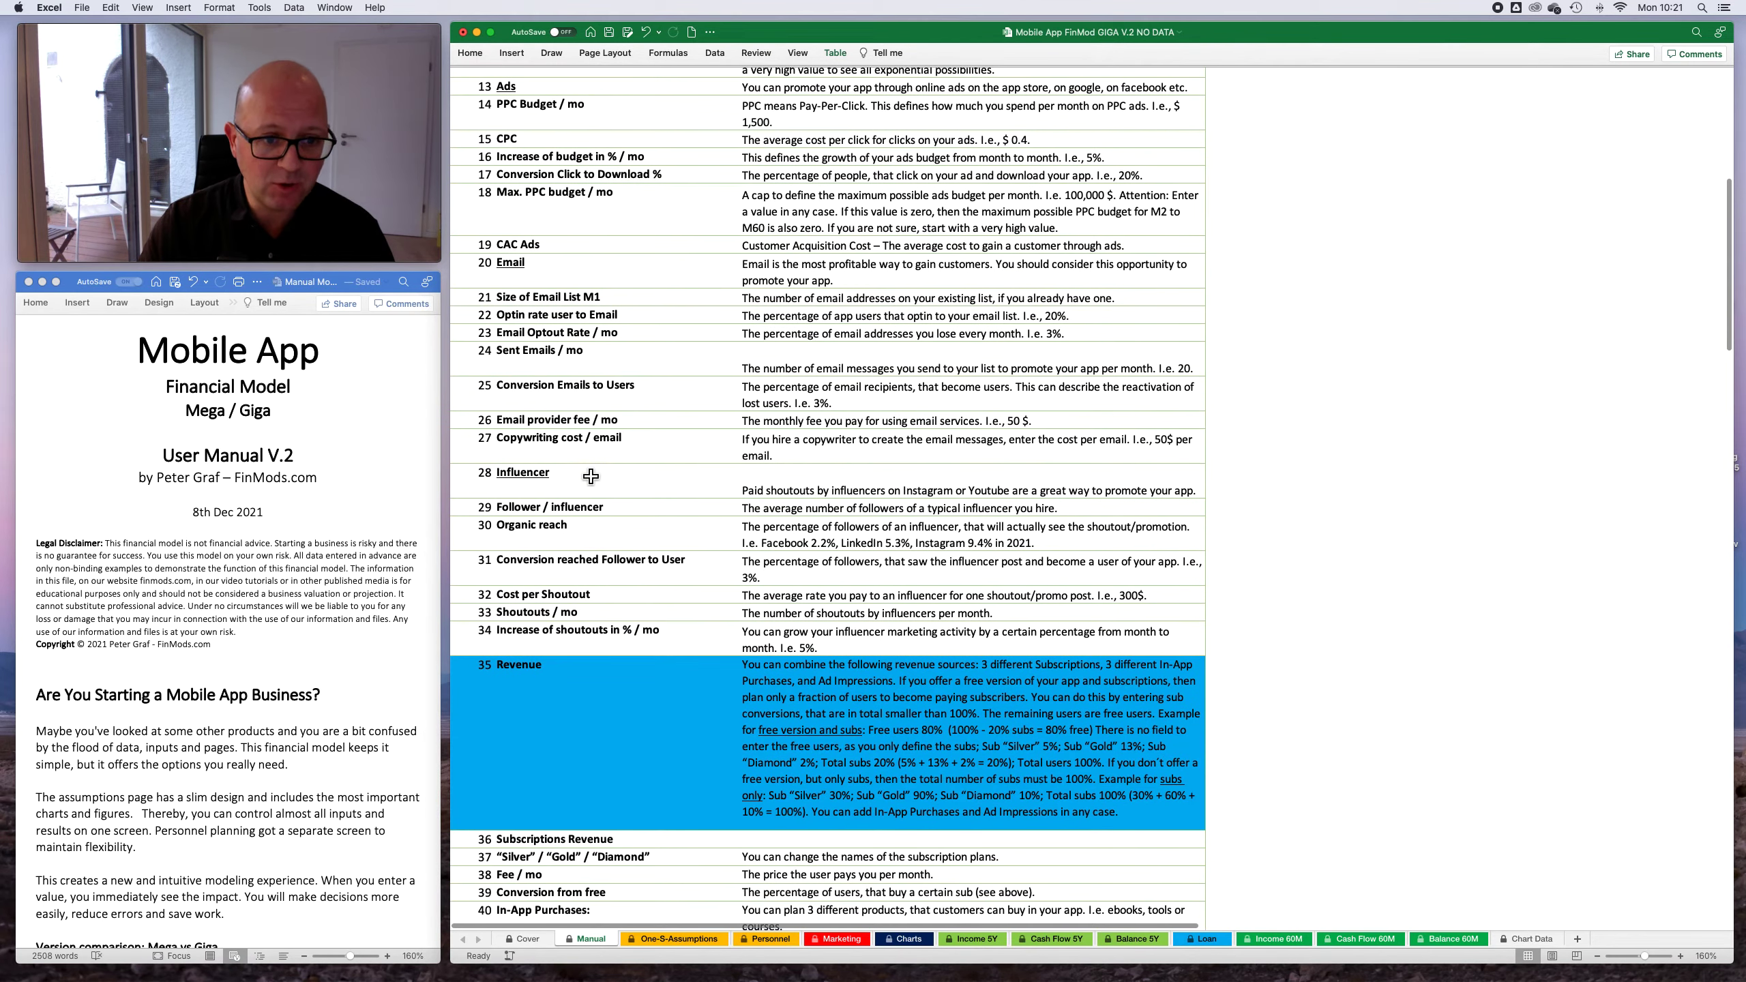
scroll(583, 443, up, 1)
click(610, 380)
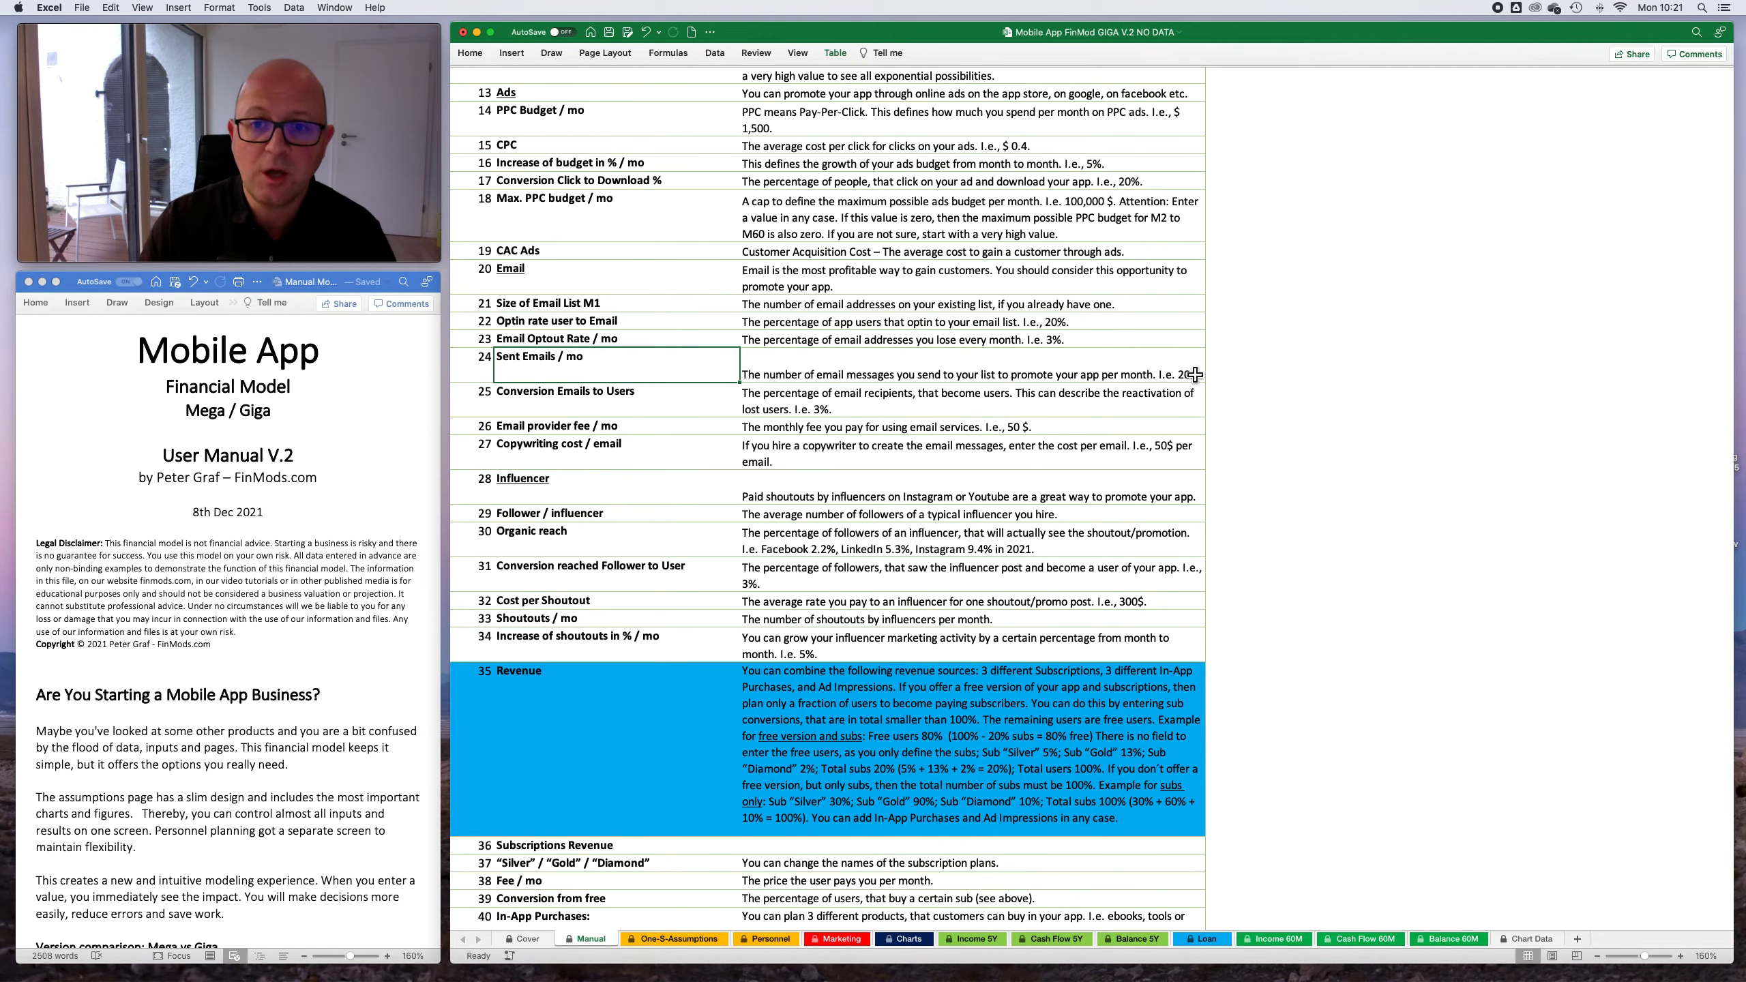
scroll(861, 780, down, 5)
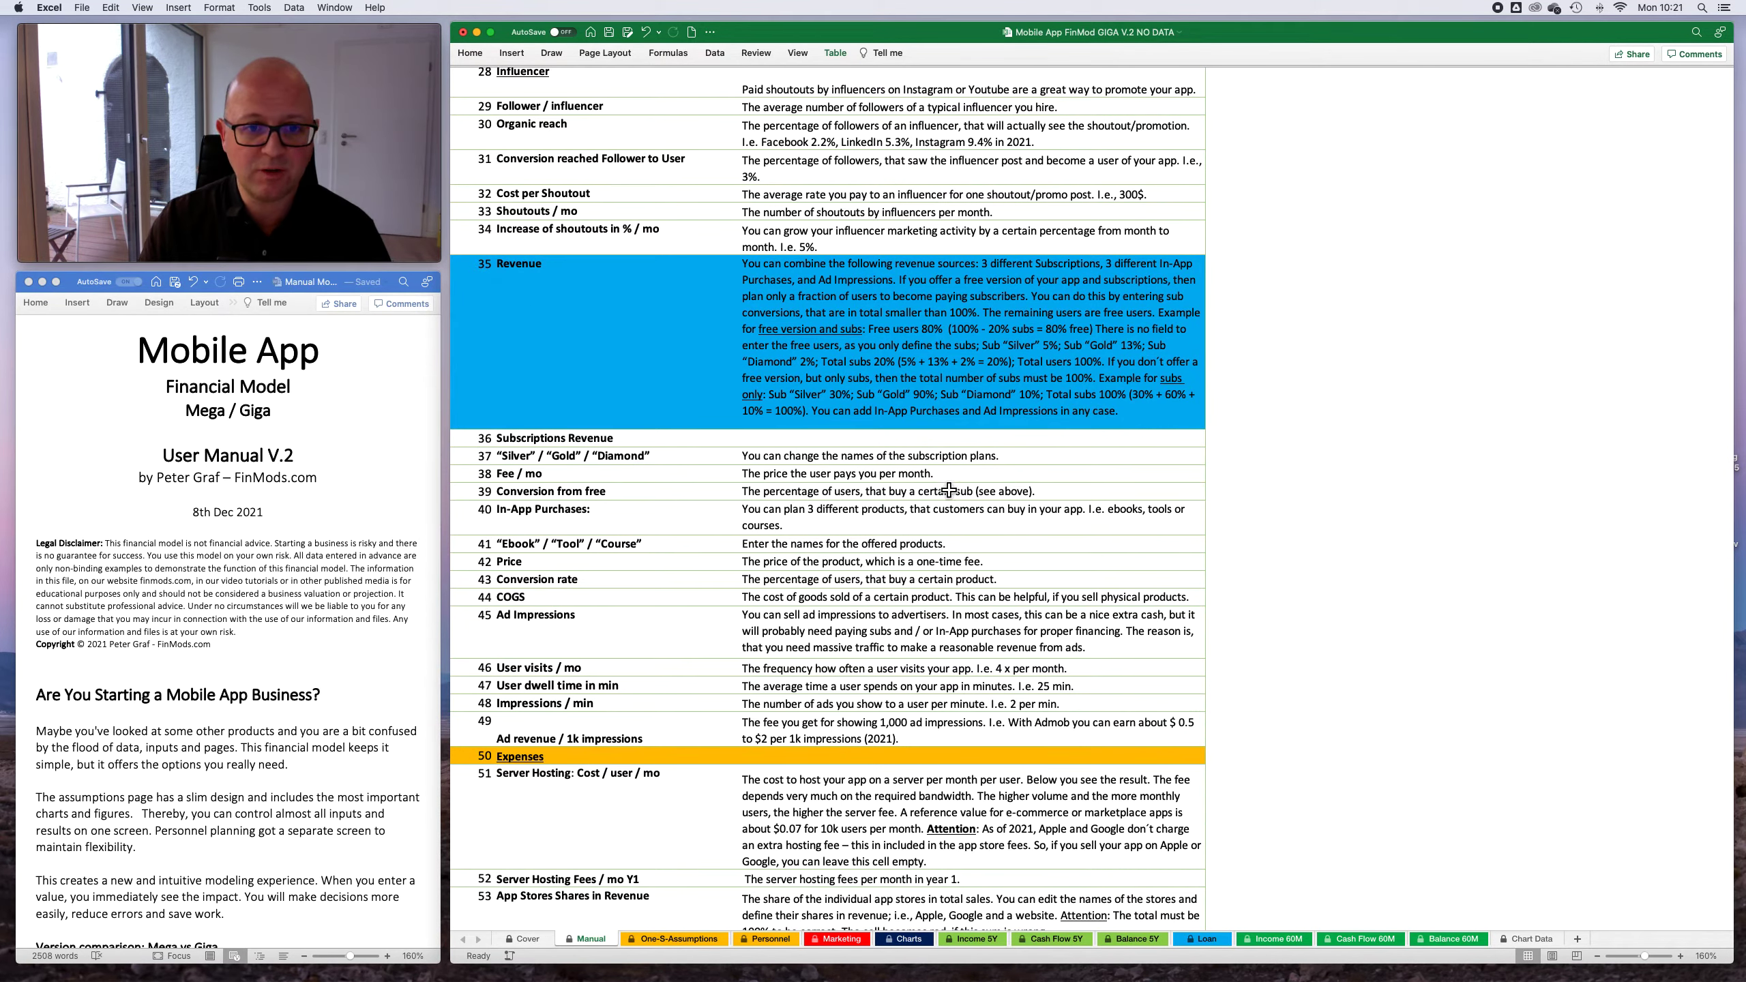
scroll(893, 475, down, 1)
scroll(883, 621, down, 8)
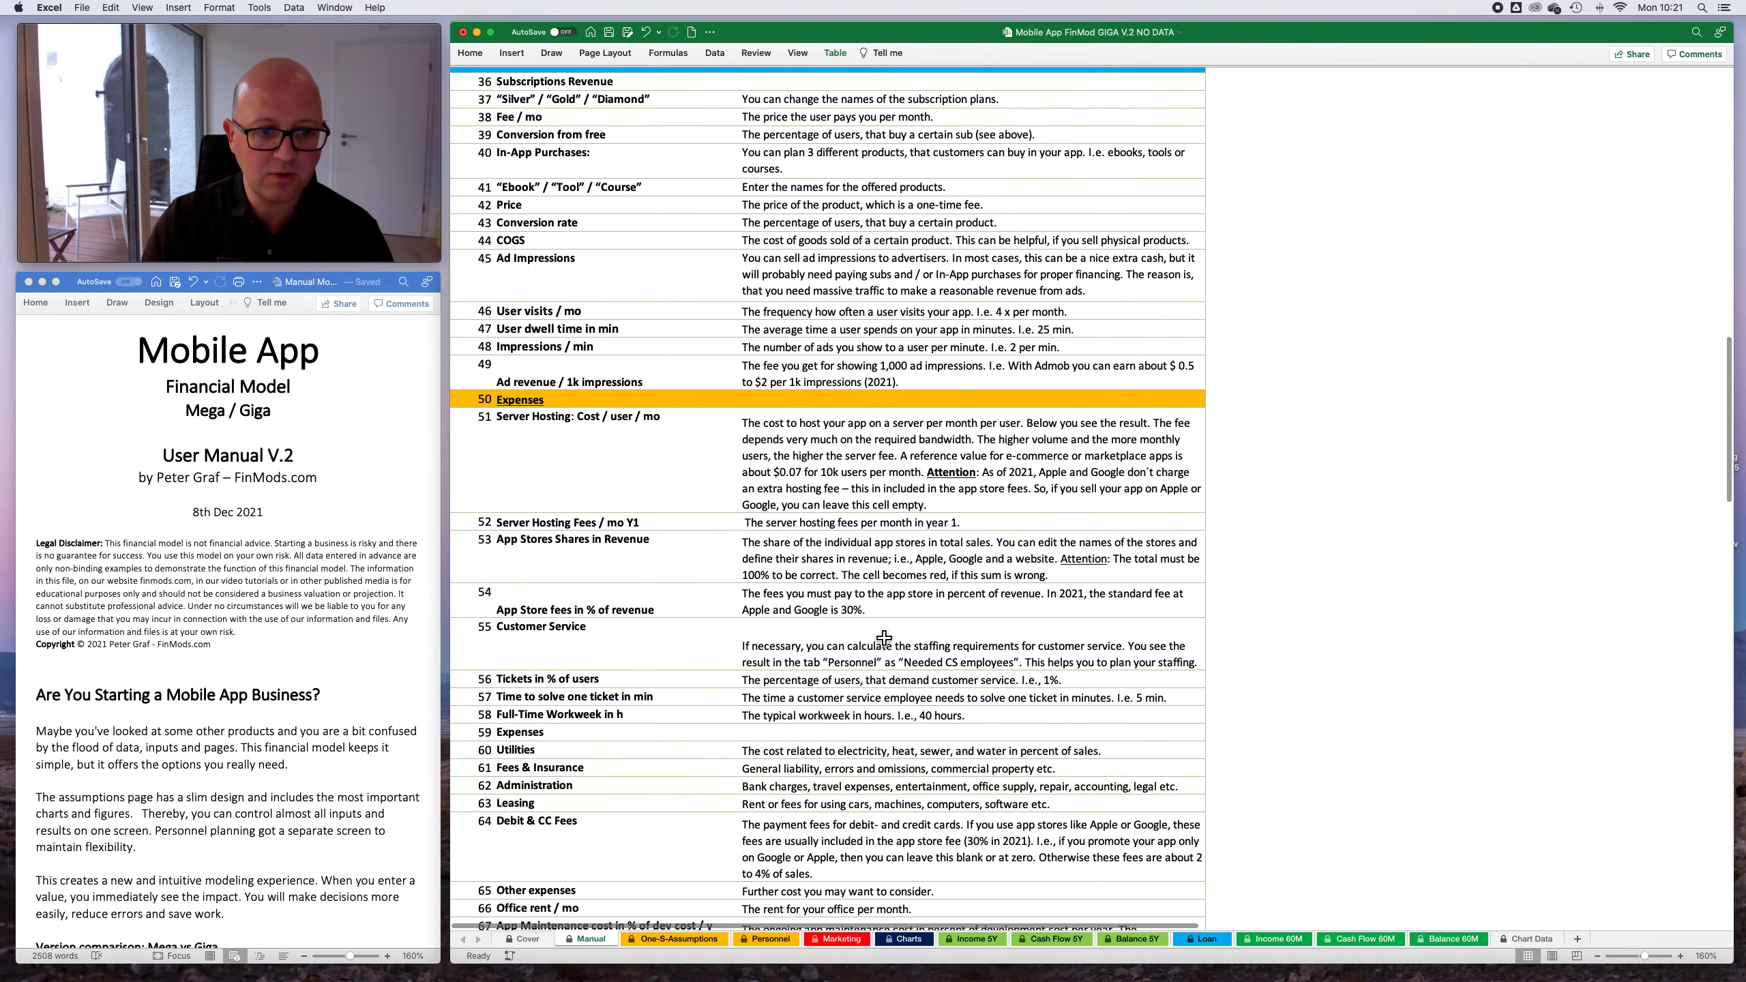
scroll(887, 639, down, 5)
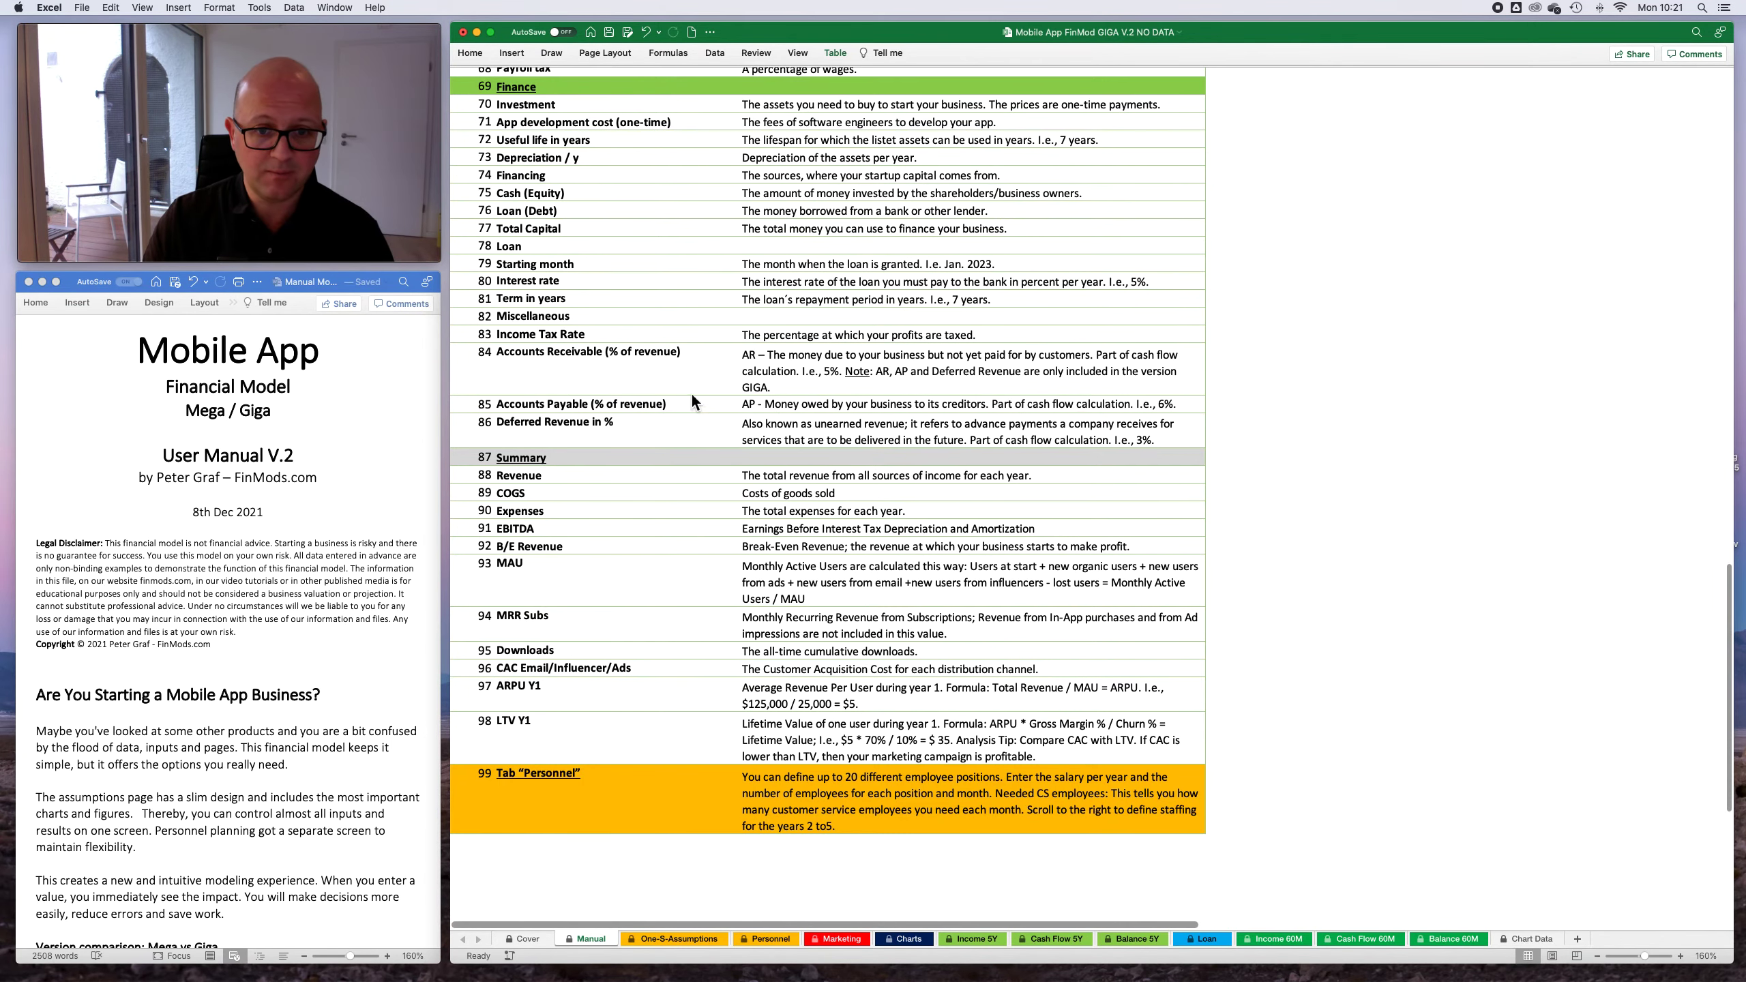
- Revisit the One-S-Assumptions sheet, and look over the Manual sheet's introductory and Marketing topics again
click(677, 939)
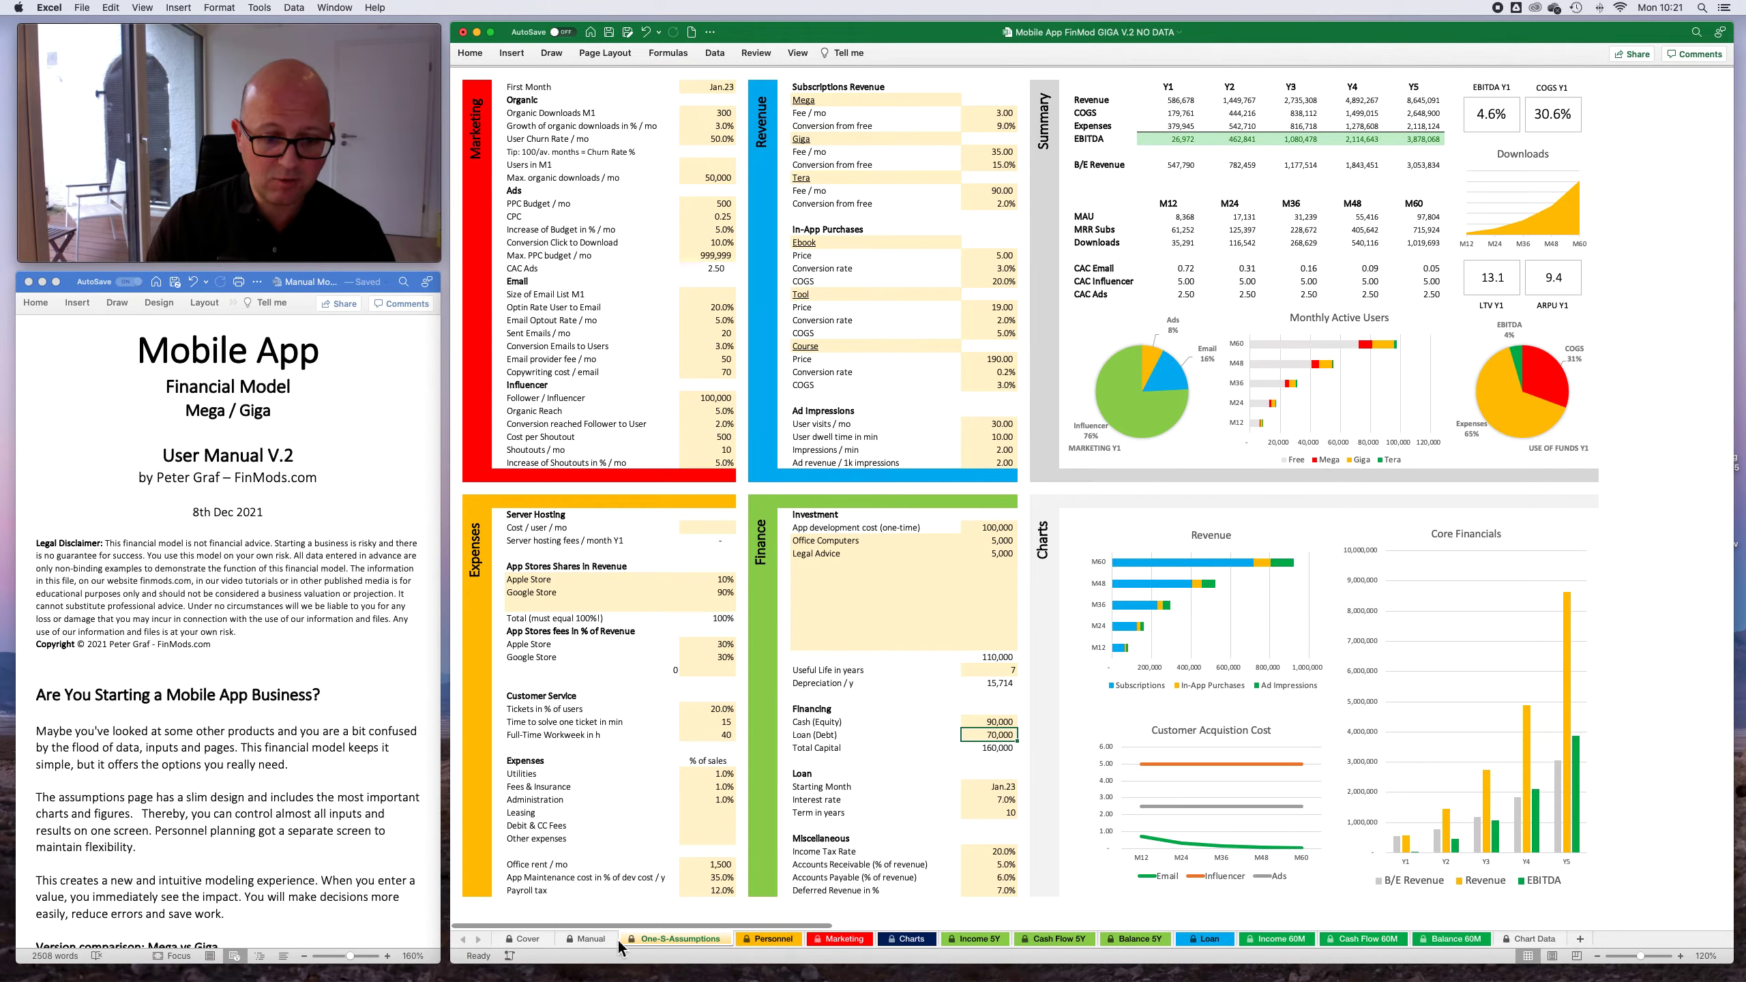
click(588, 938)
scroll(679, 351, up, 20)
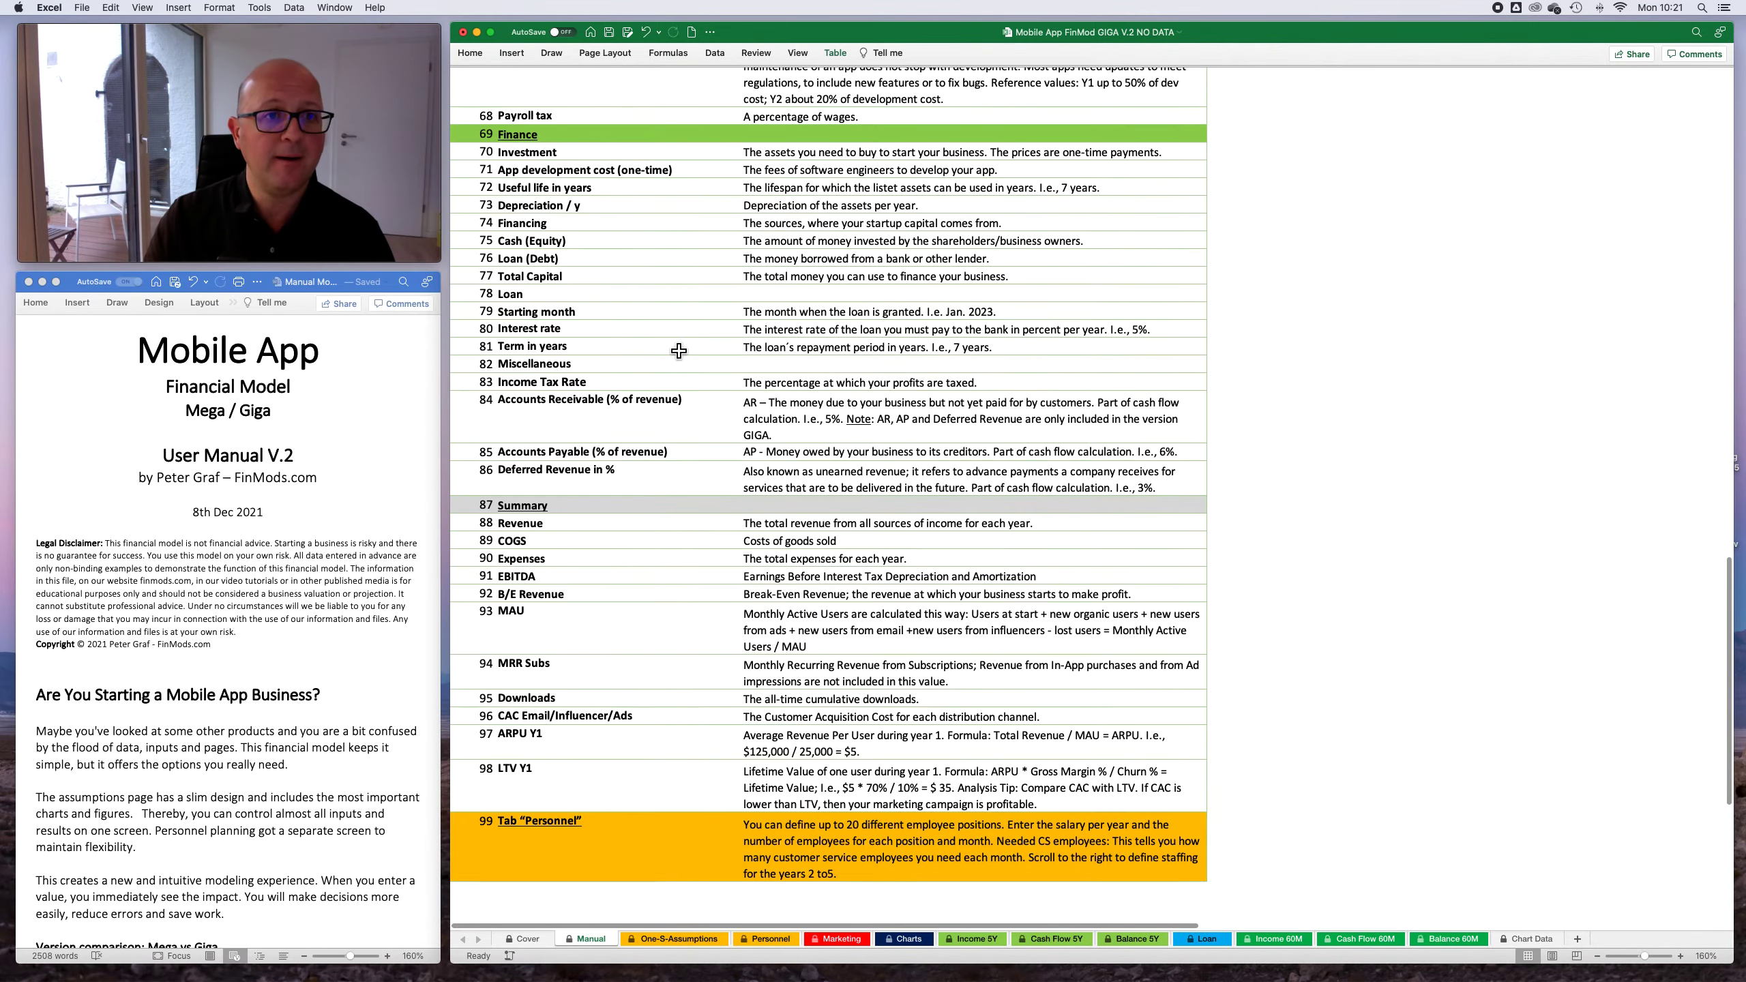
scroll(679, 351, up, 5)
scroll(752, 683, down, 8)
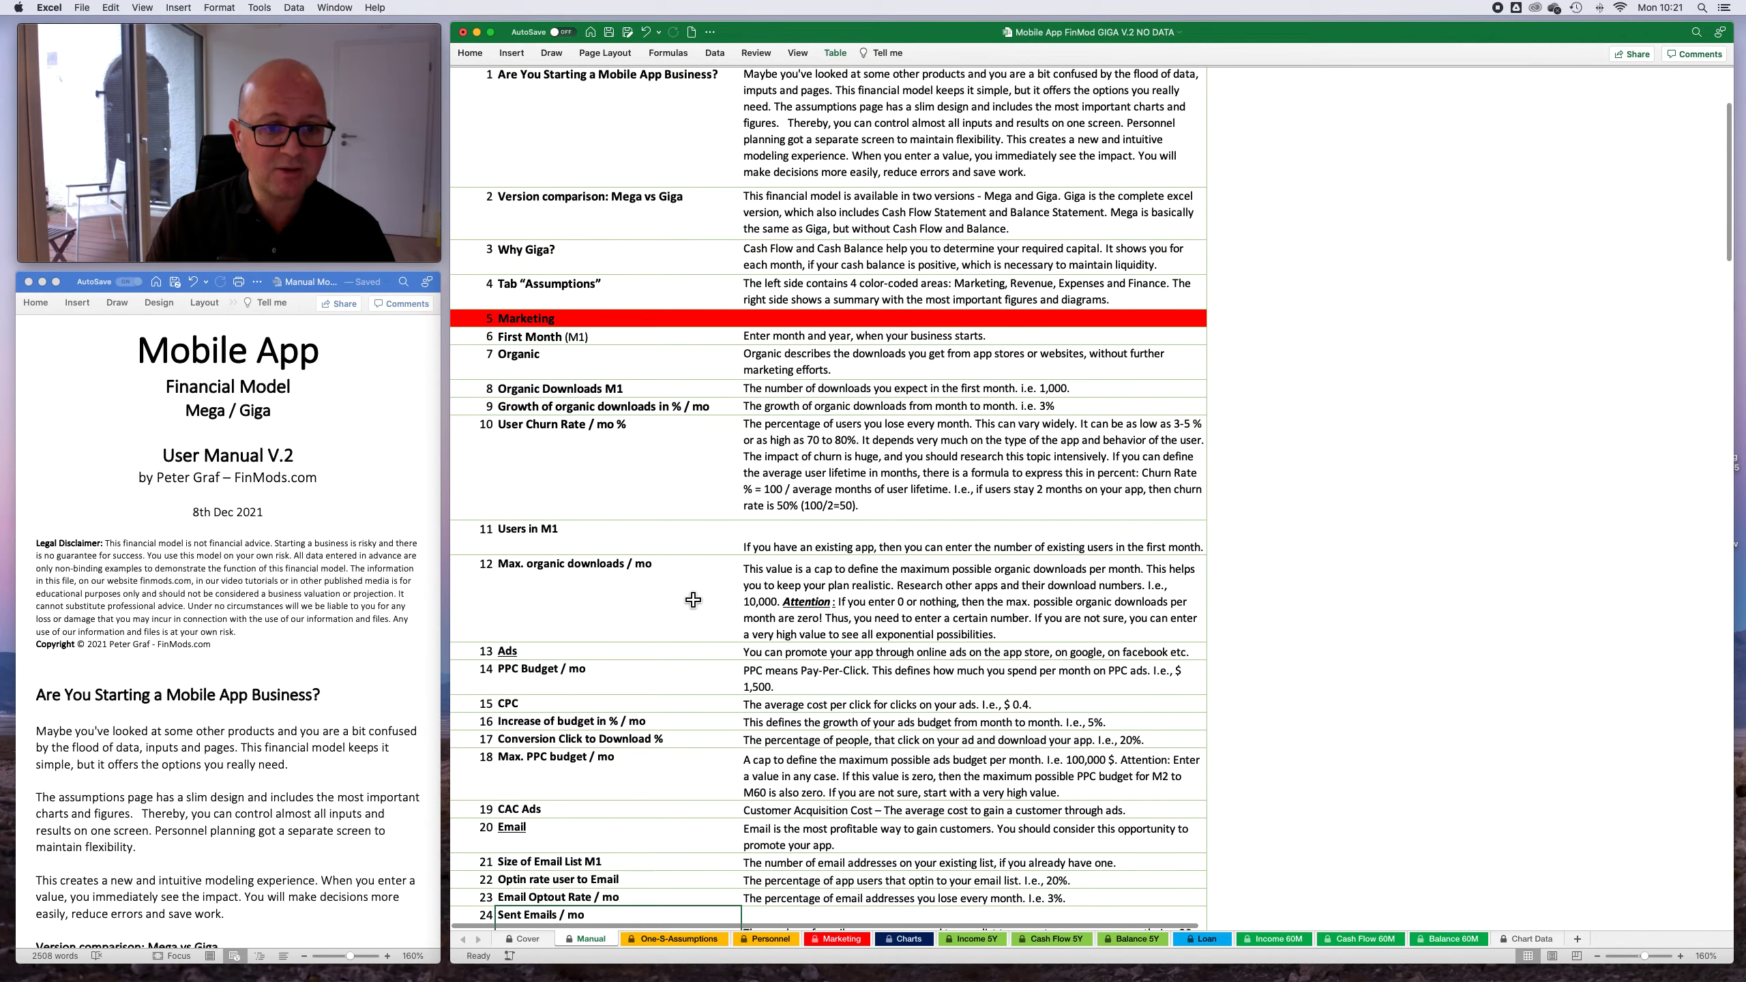
- Check the Manual sheet's Max. organic downloads entry, and test that cap on One-S-Assumptions both empty and at 9,999,999
click(929, 603)
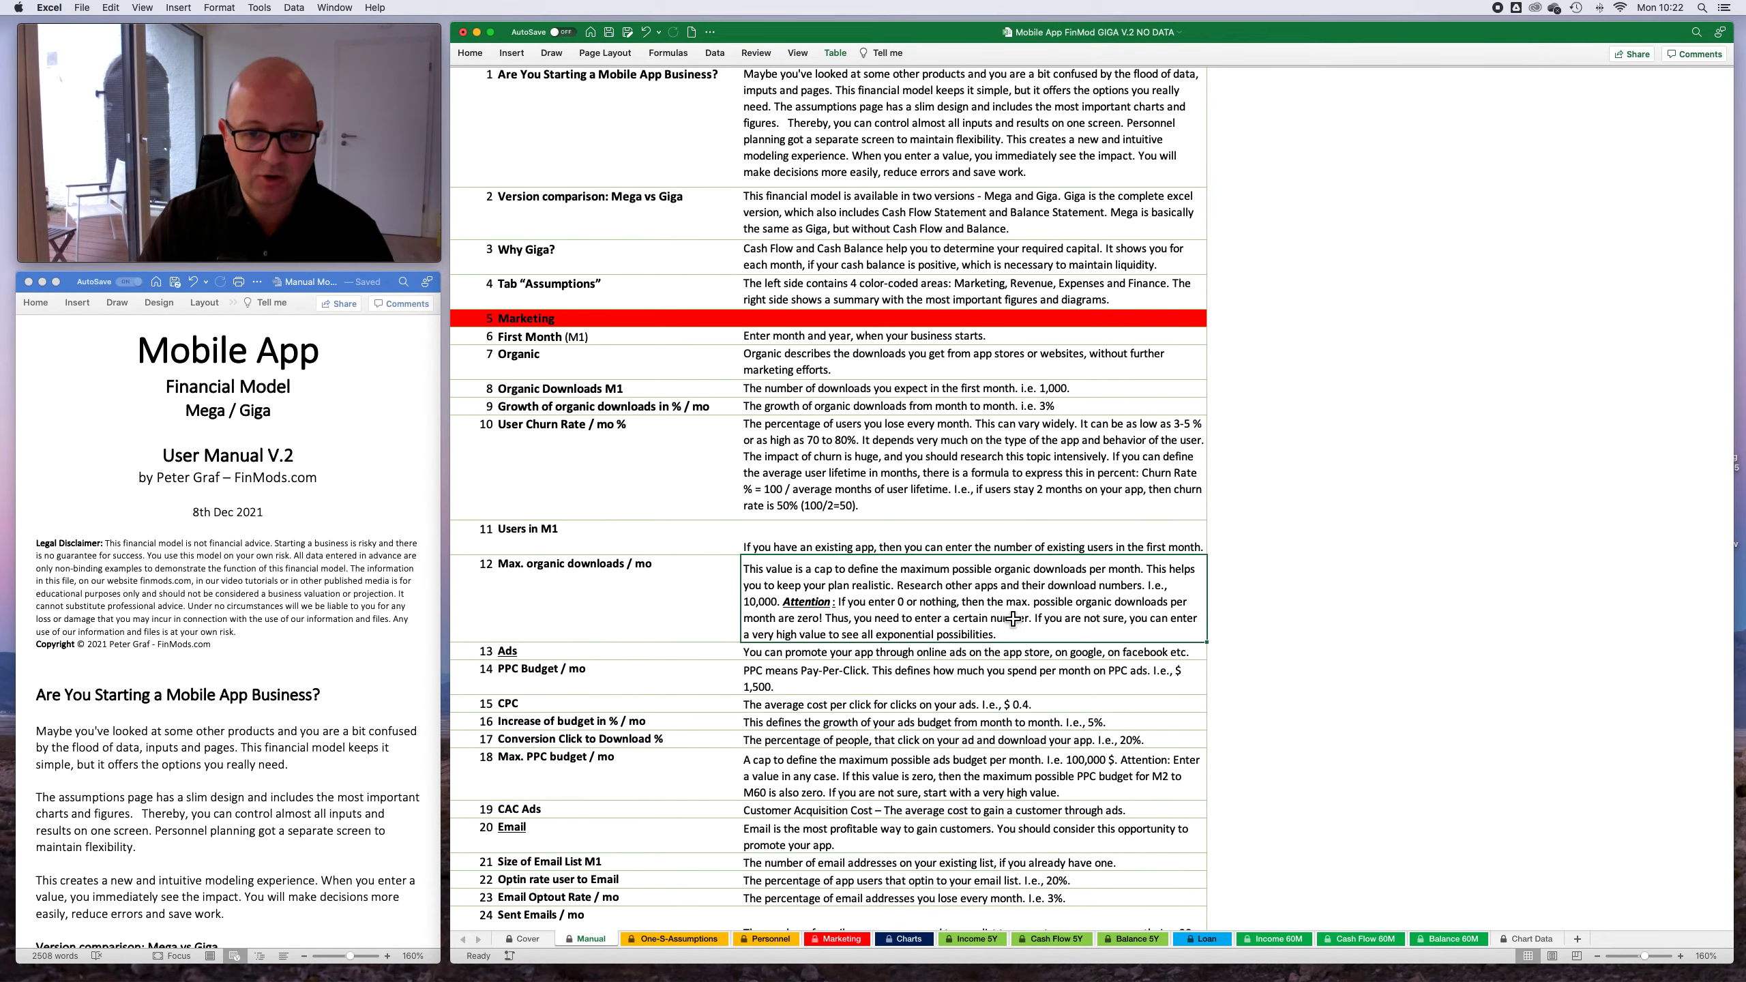
click(688, 940)
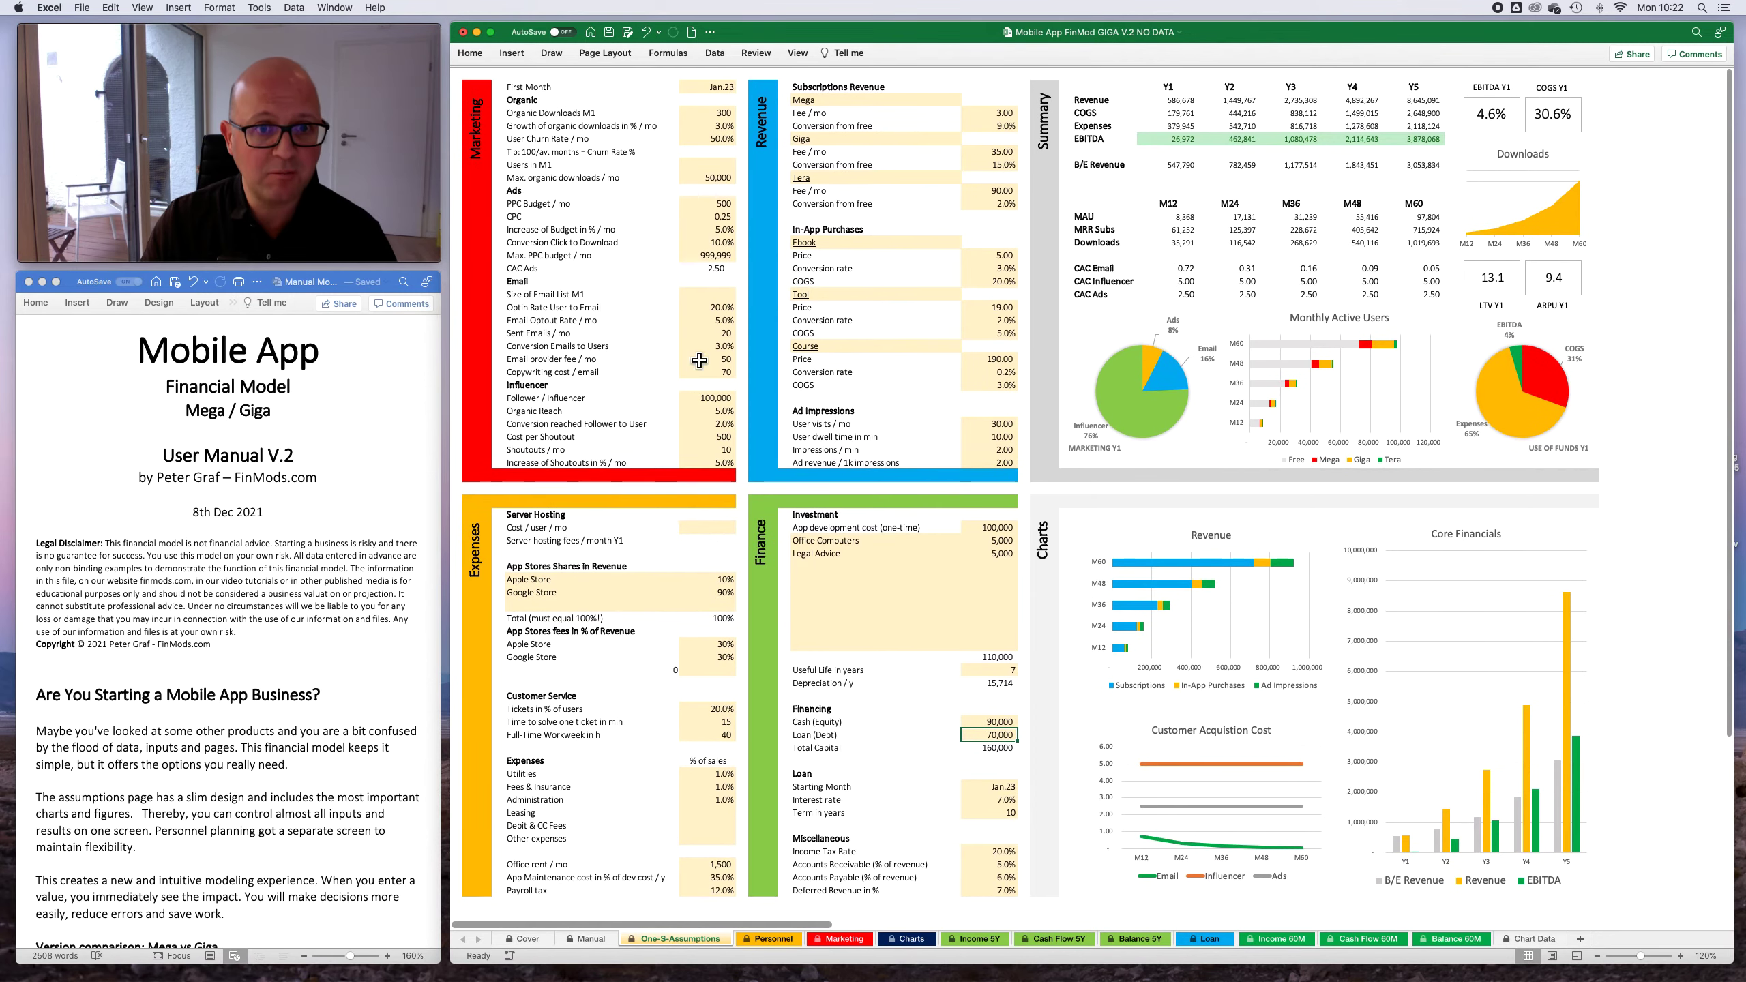
click(726, 176)
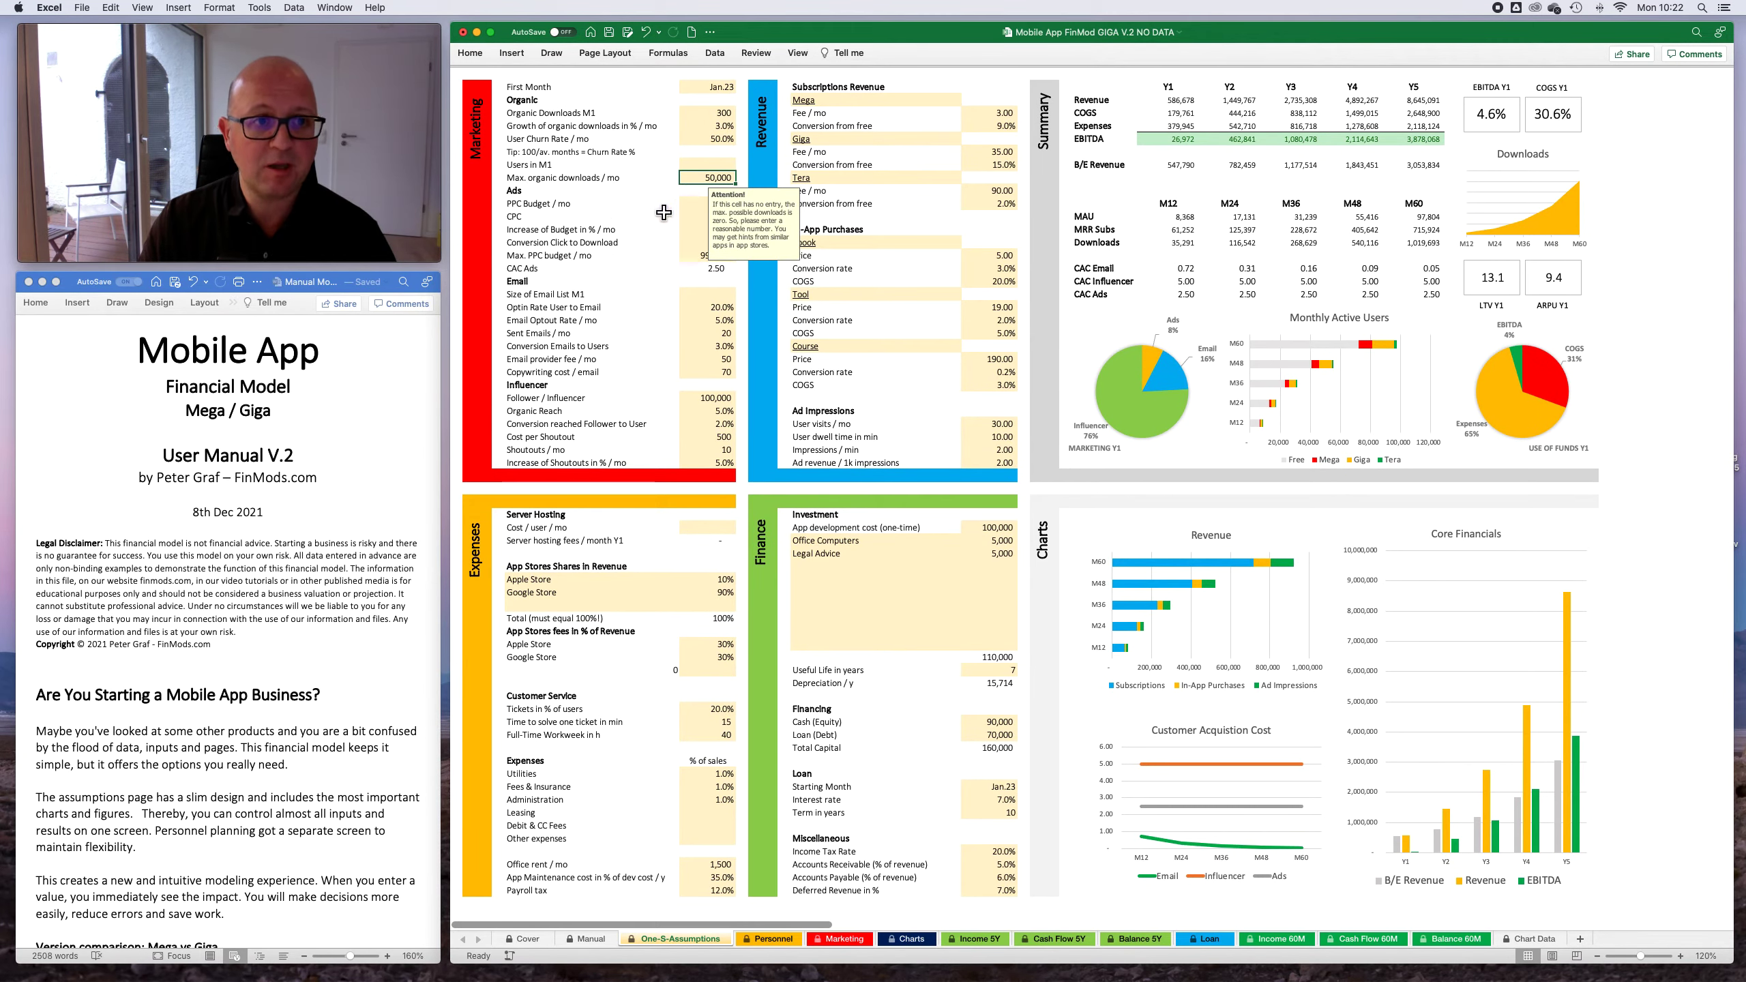
key(Delete)
key(Return)
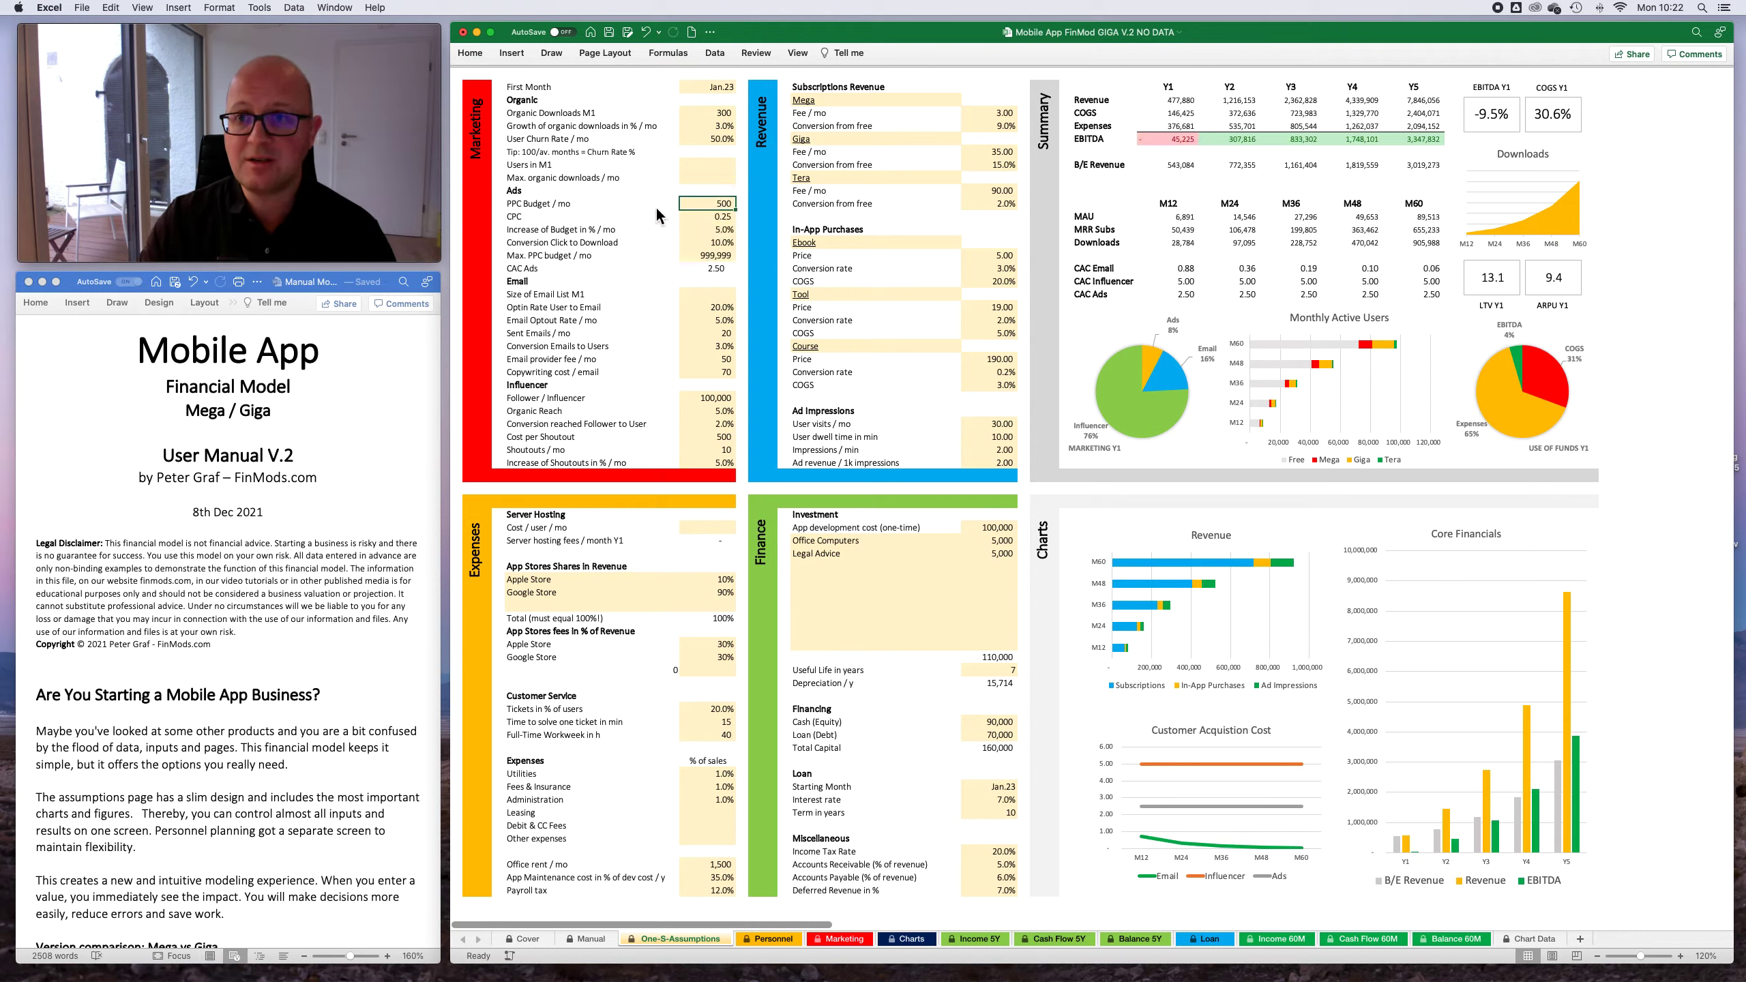
click(708, 177)
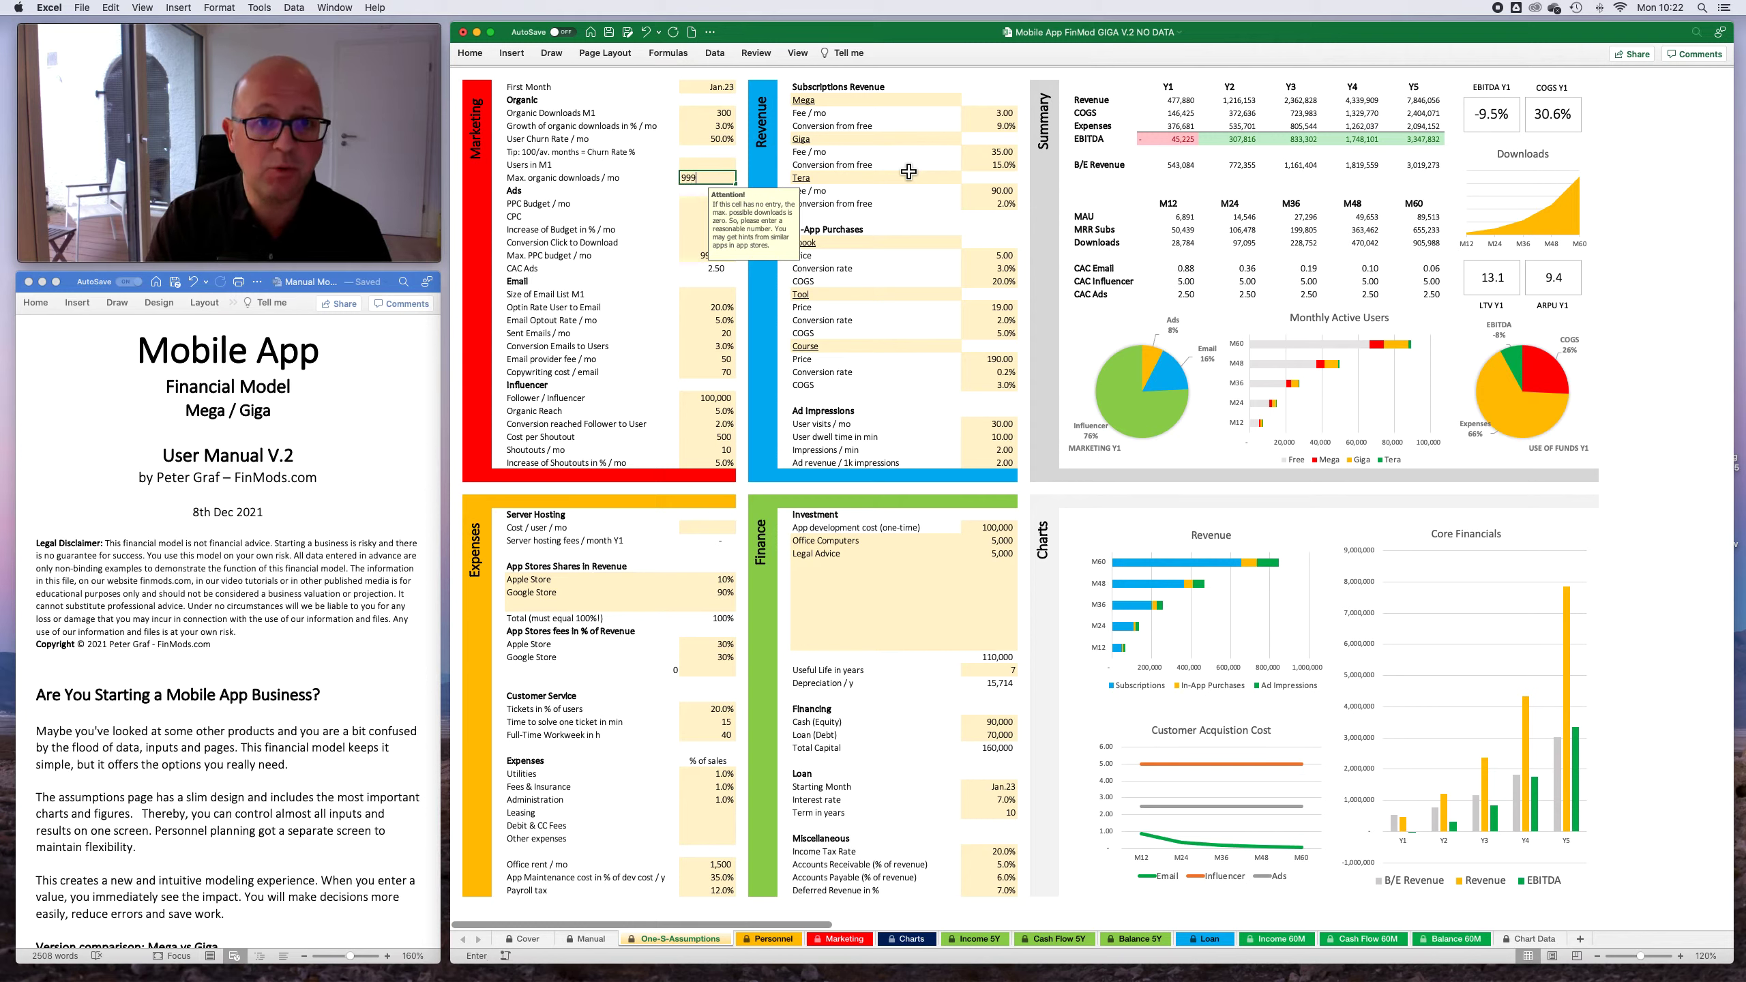
key(Return)
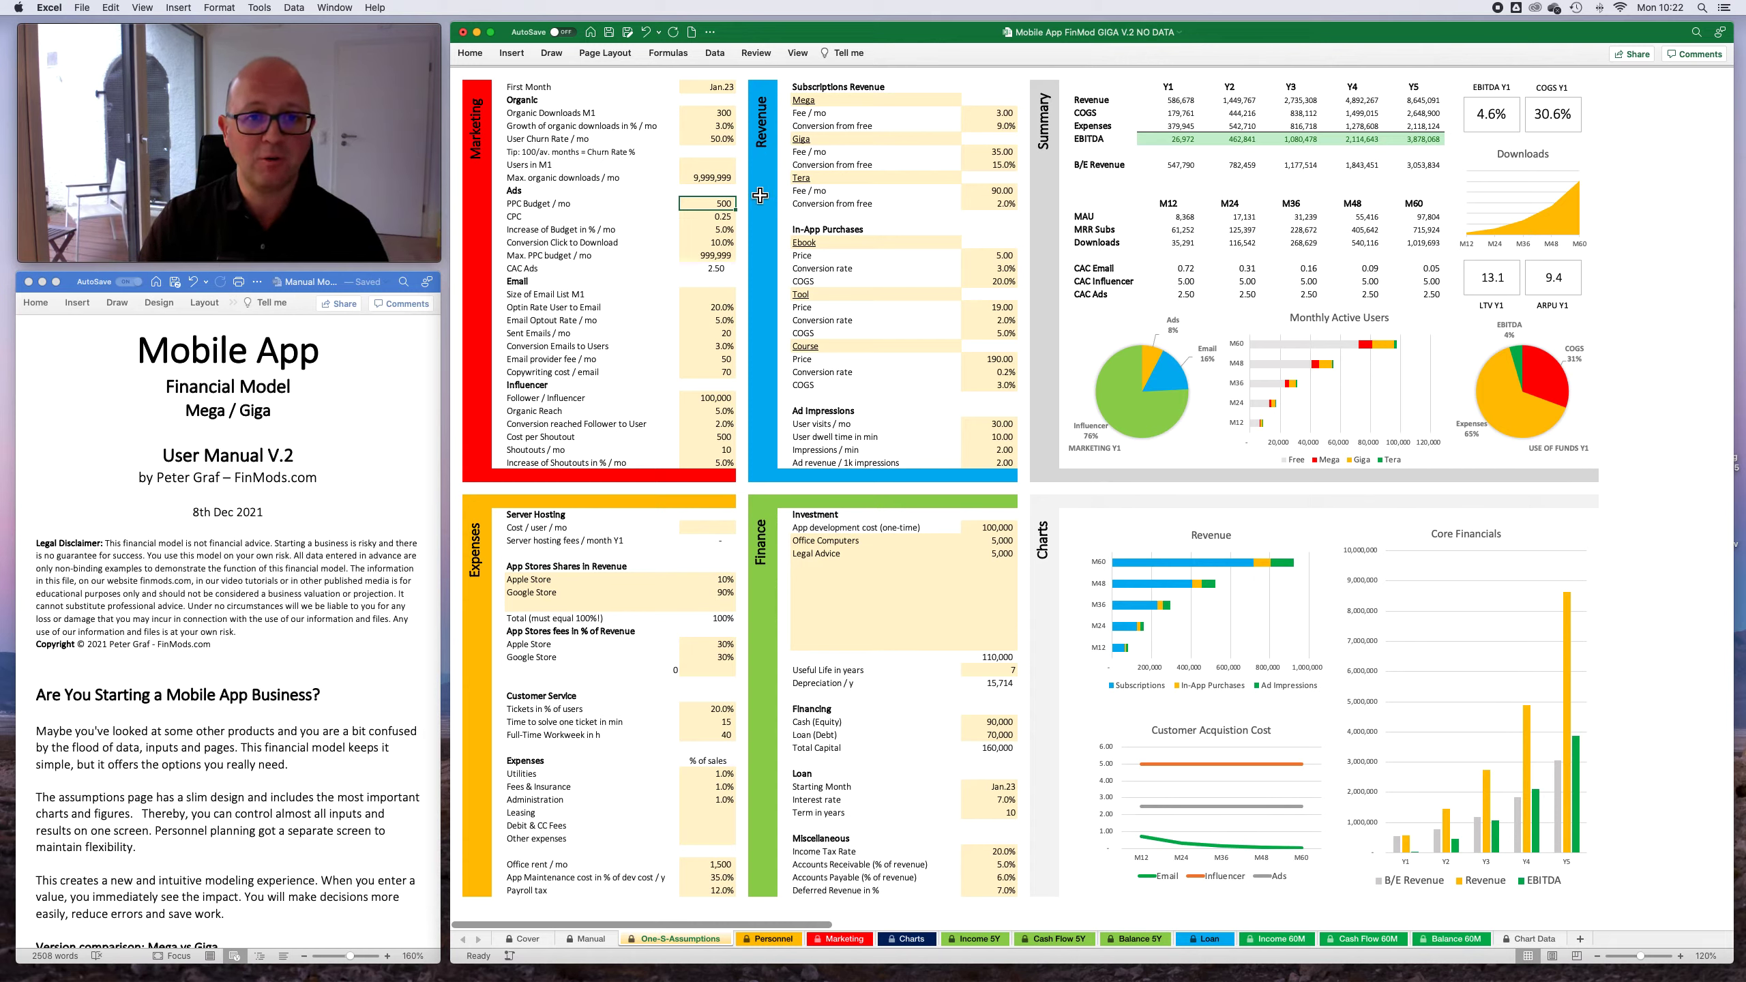
- Set Max. organic downloads / mo in the Marketing section to 10,000
click(708, 178)
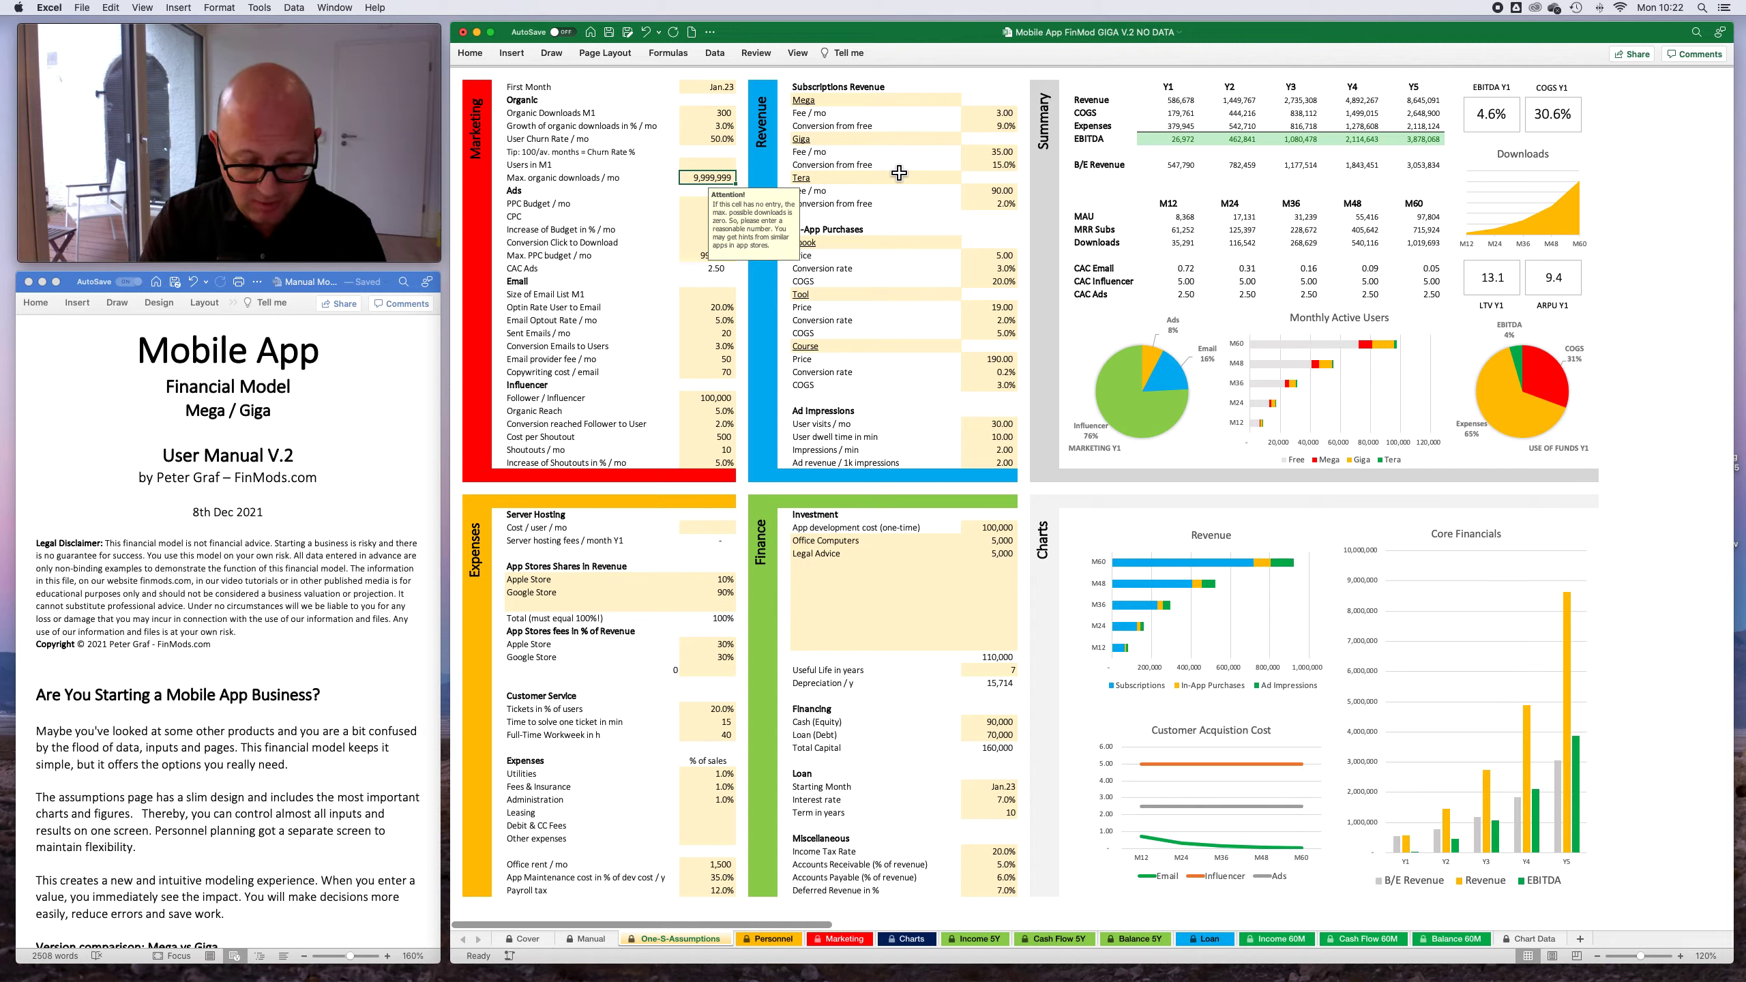
text(10,00)
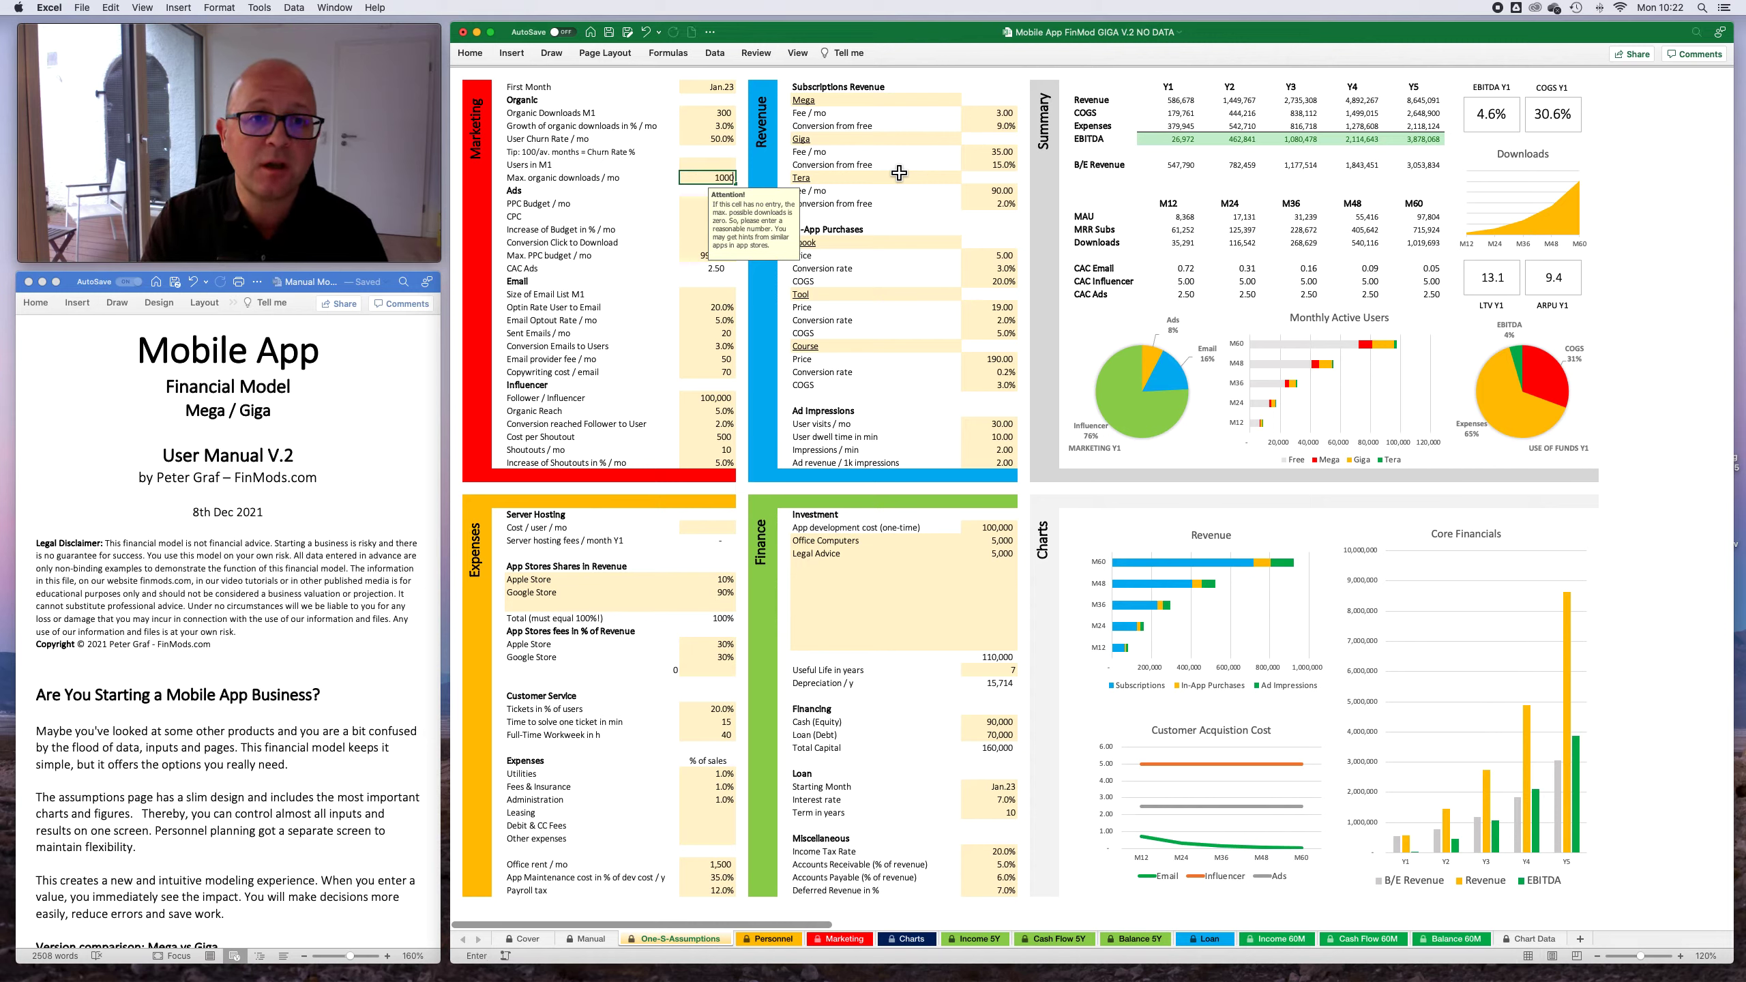
text(0)
key(Return)
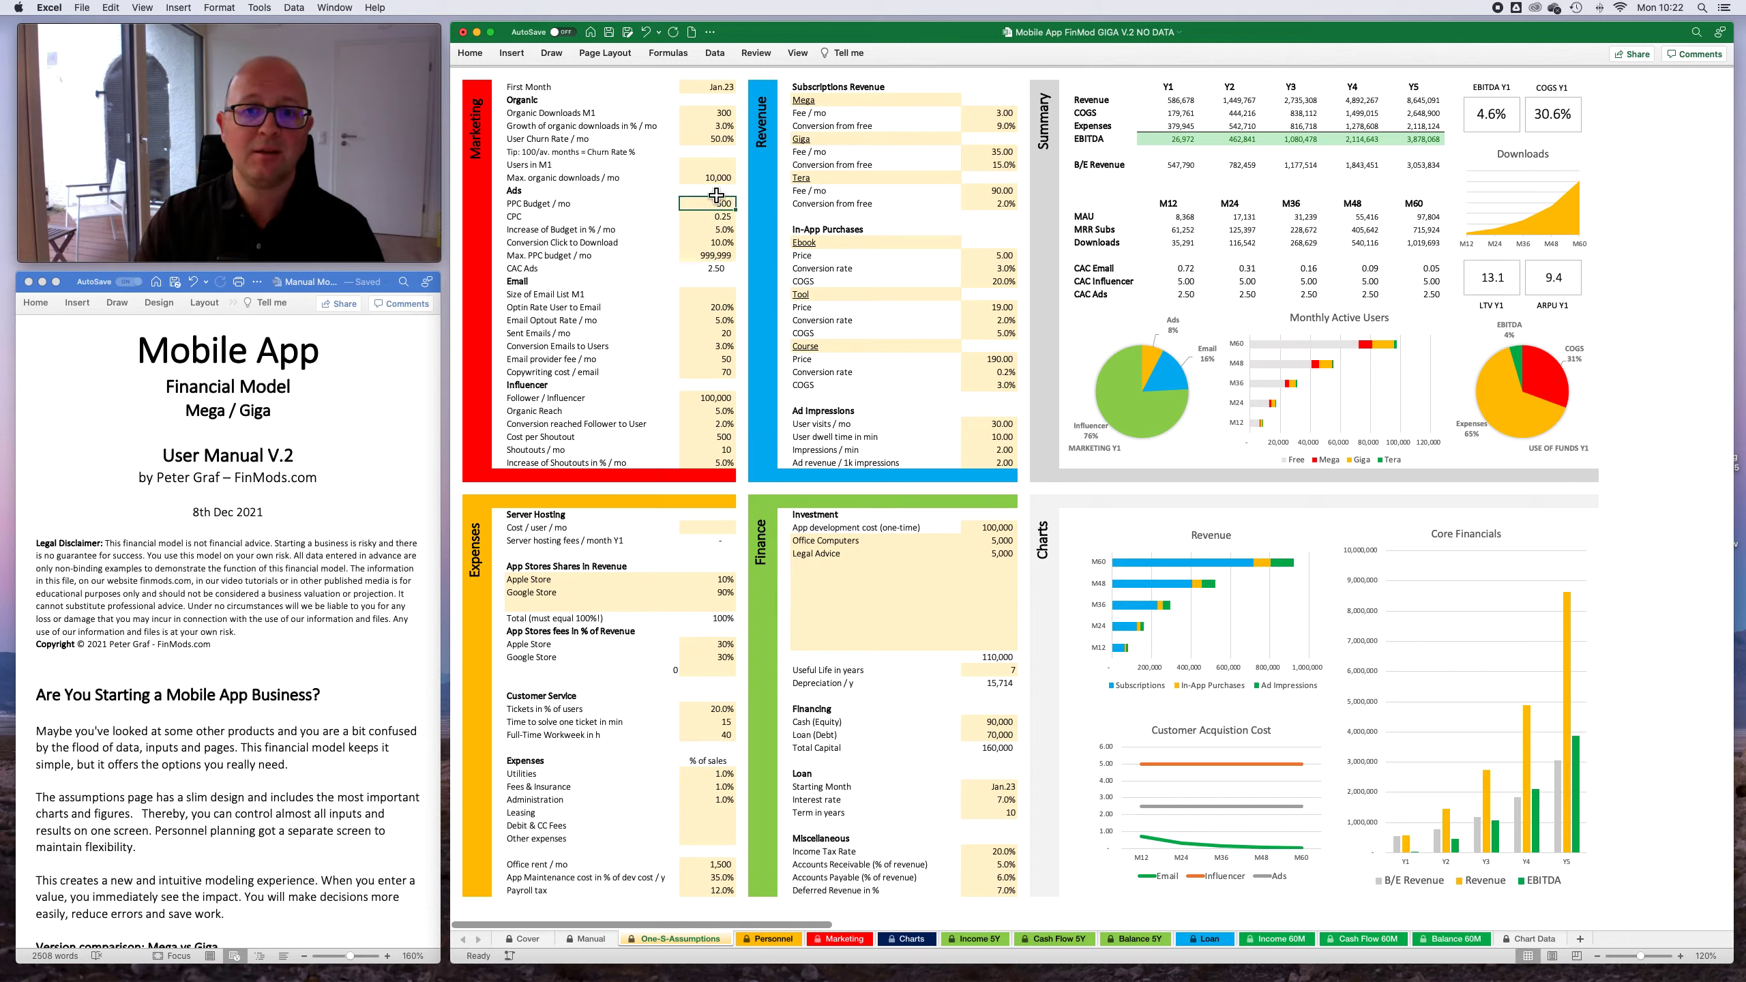
- Set Max. PPC budget / mo in the Ads assumptions to 5,000
click(725, 259)
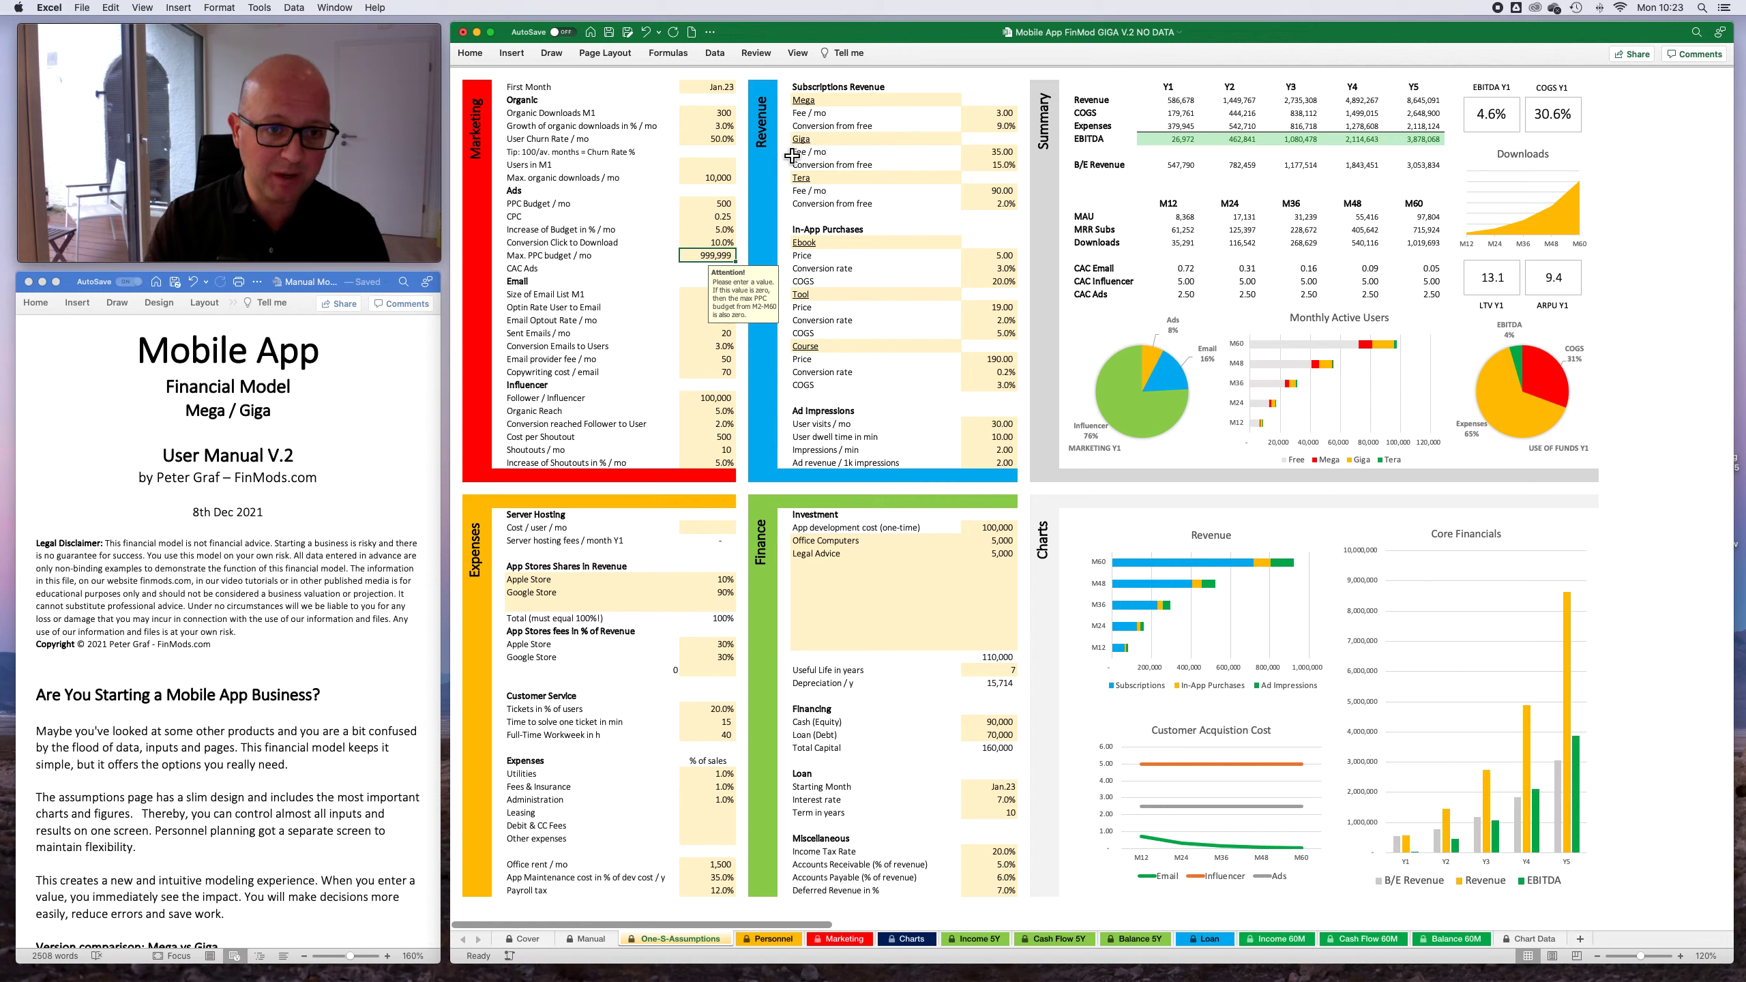
text(5)
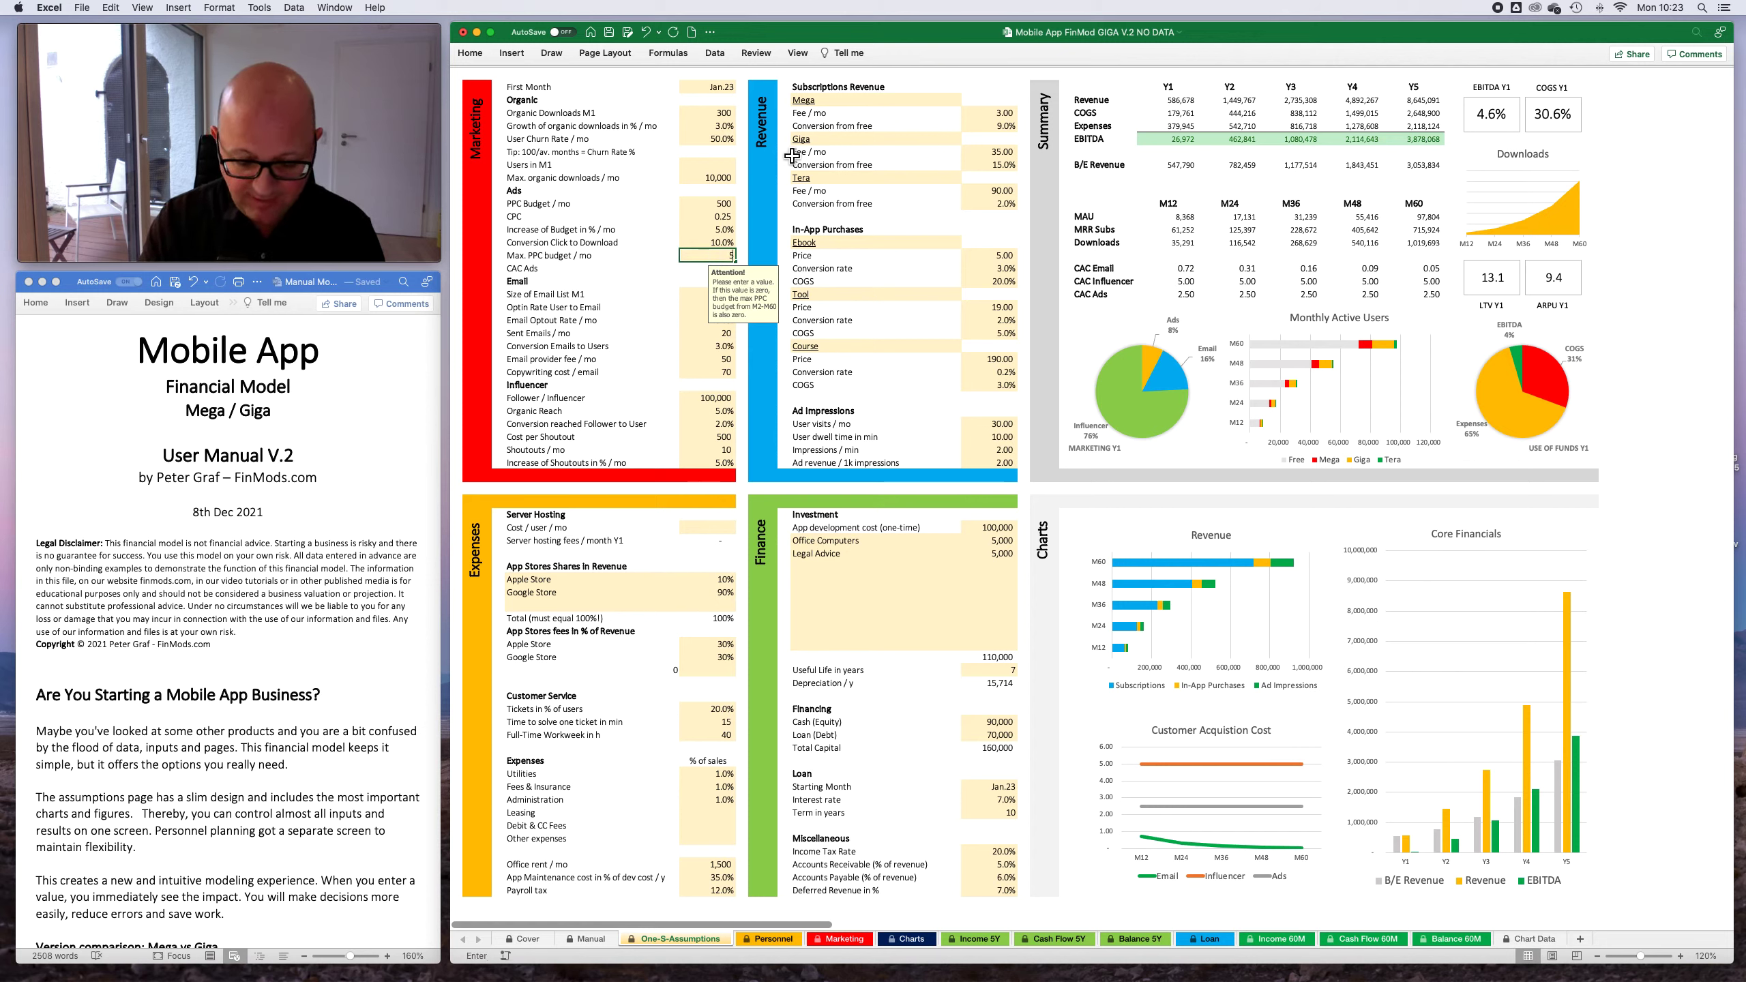
text(,000)
key(Return)
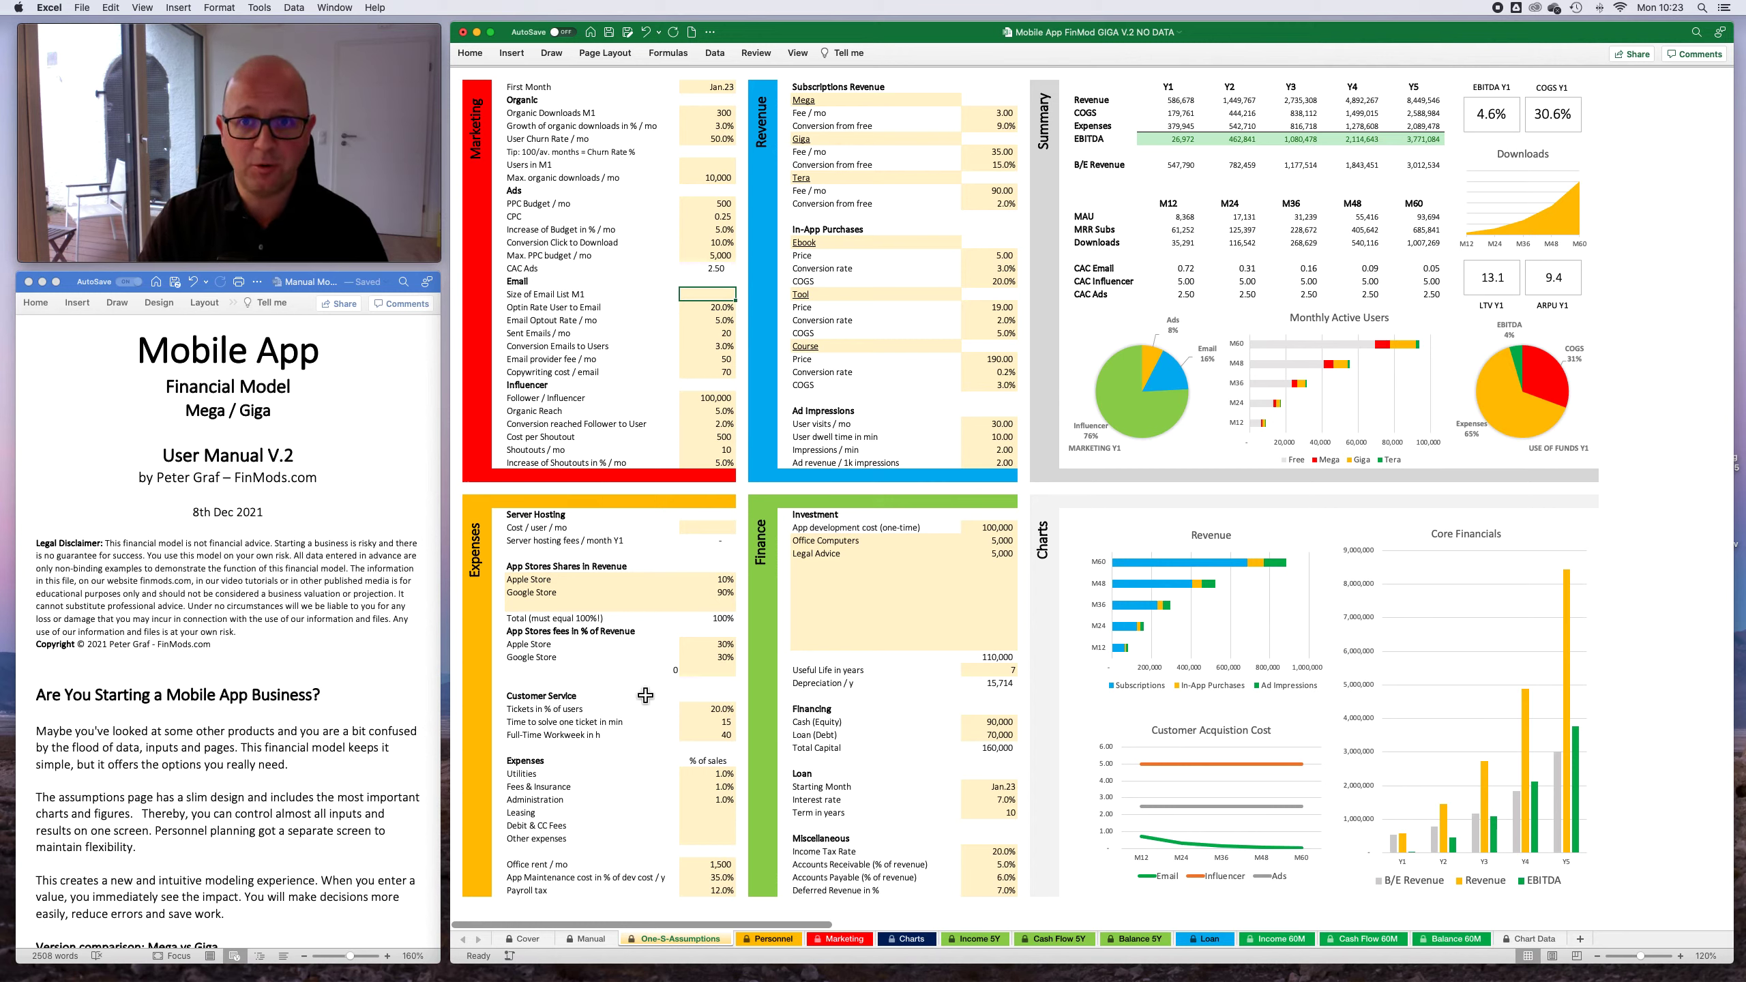
- Read the Word manual's Ads topics, especially the attention note for Max. PPC budget / mo
scroll(232, 772, down, 10)
scroll(232, 772, up, 5)
scroll(232, 773, down, 2)
scroll(232, 772, down, 15)
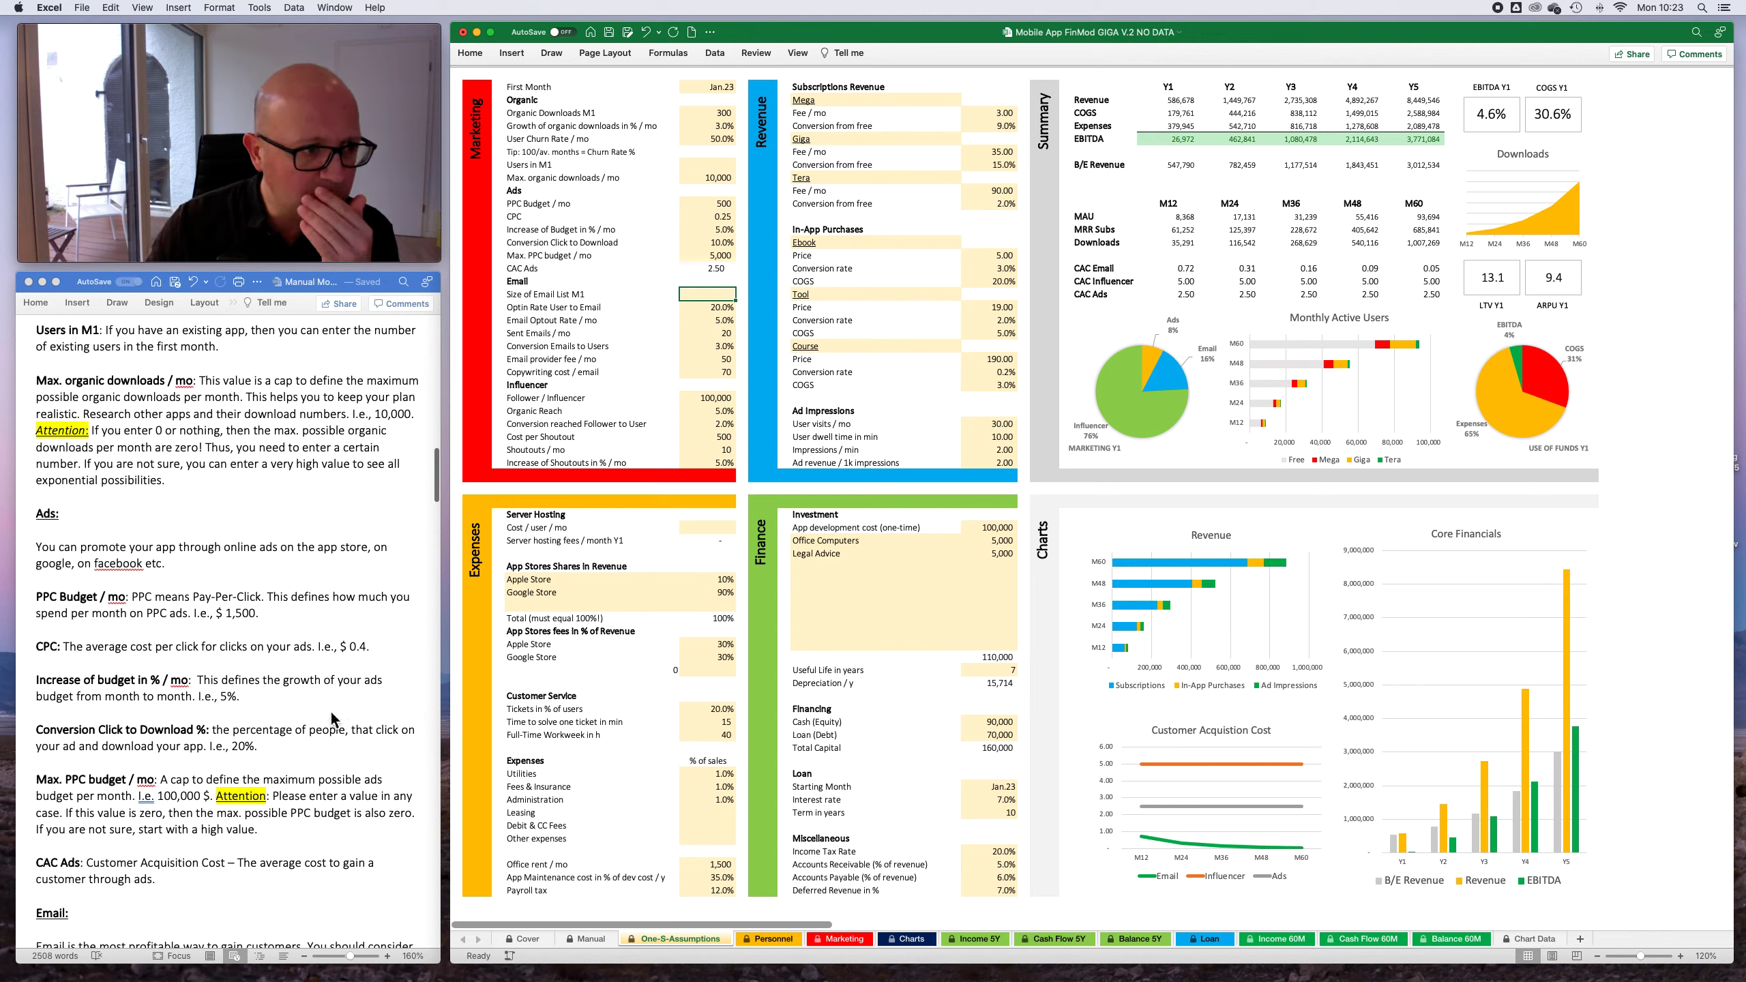
scroll(335, 713, down, 5)
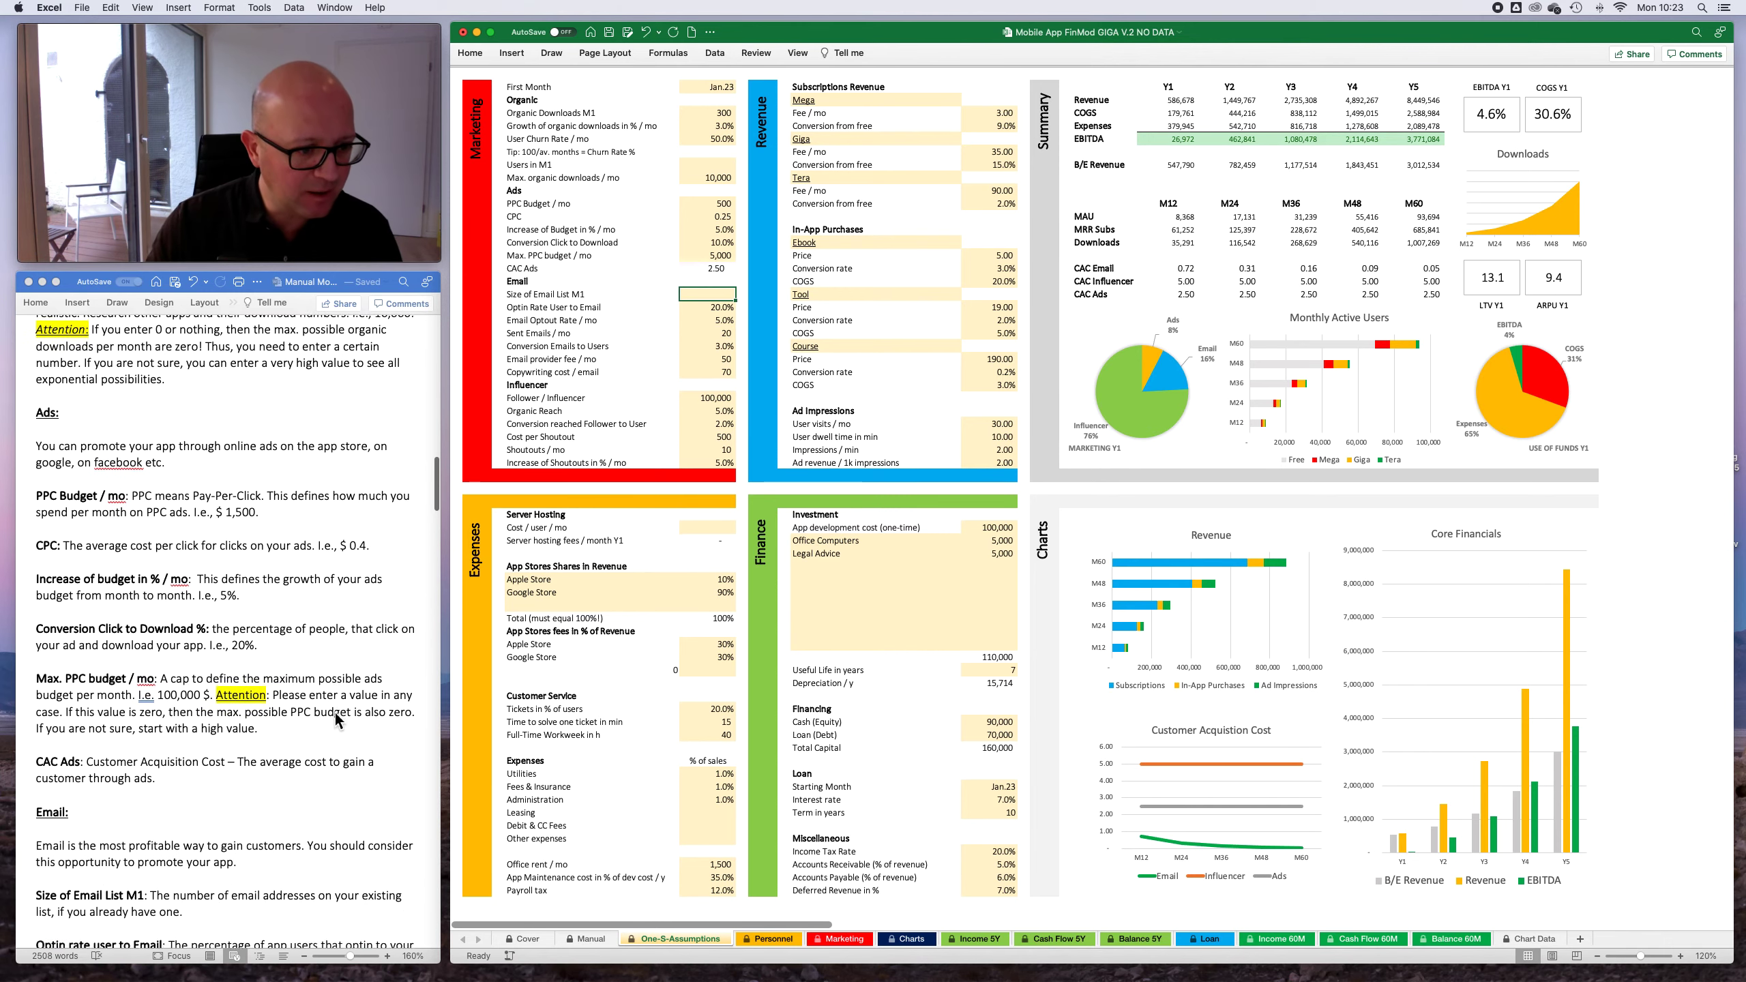
scroll(177, 625, down, 4)
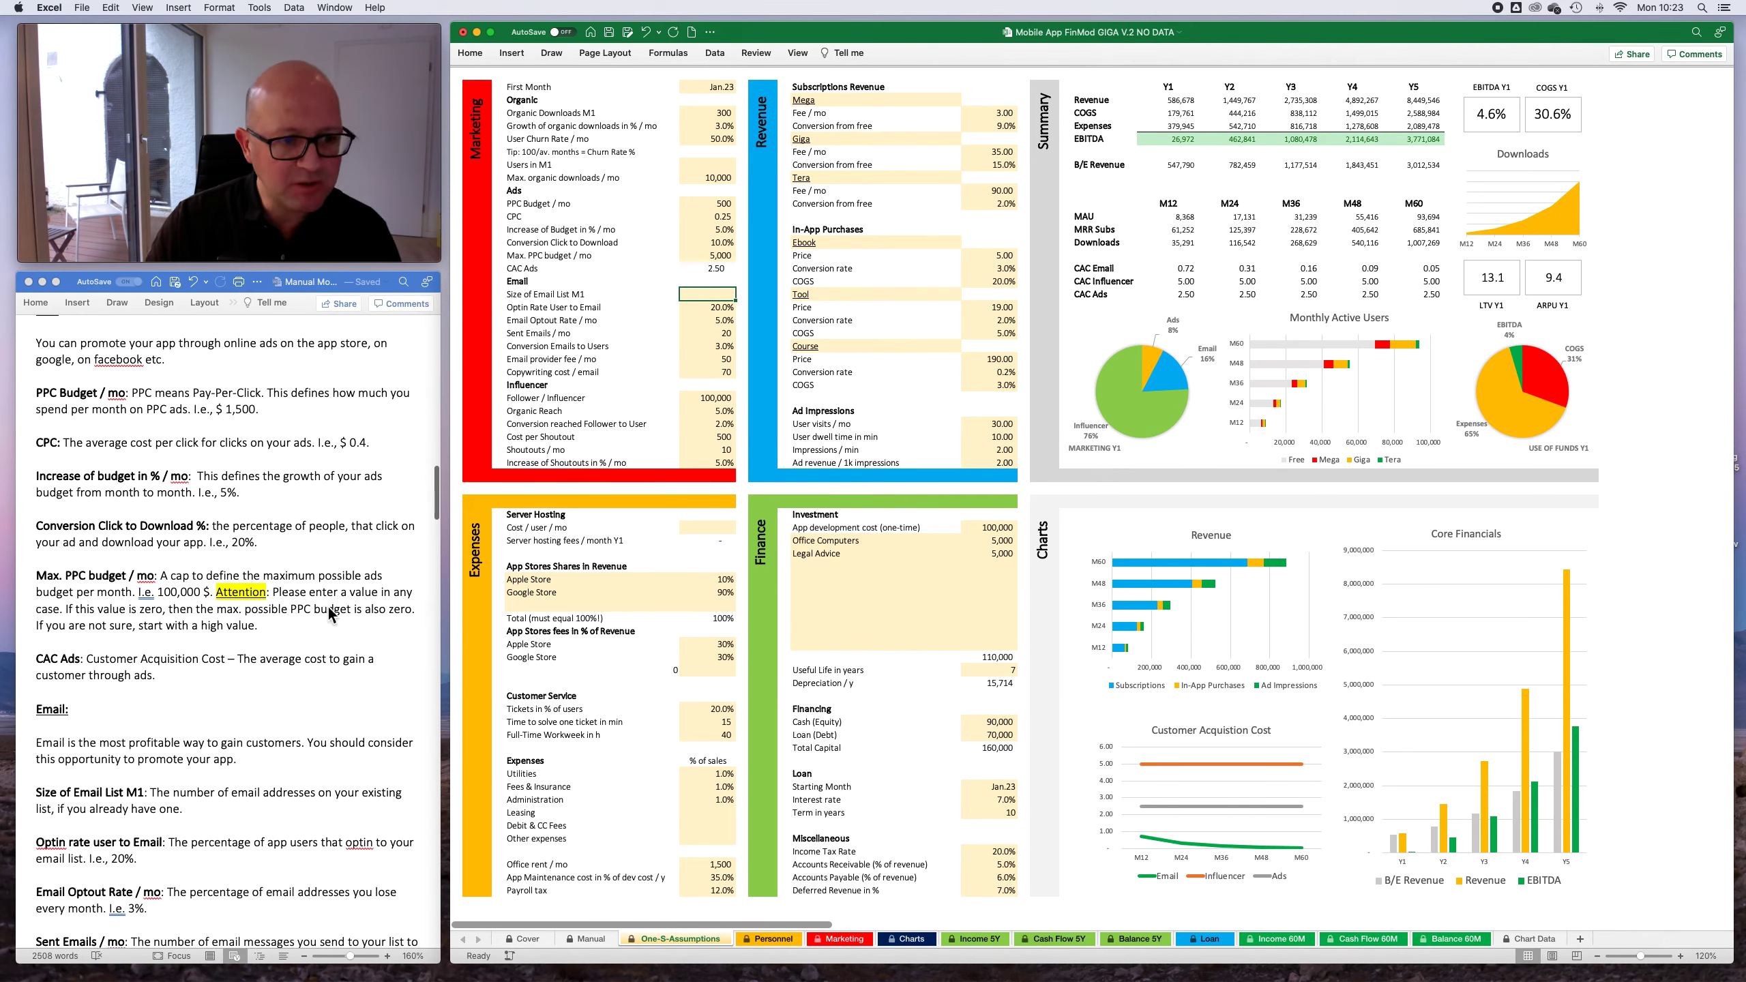
- Clear the Max. PPC budget / mo value to test its effect, and enter 999,999 in its place
click(719, 255)
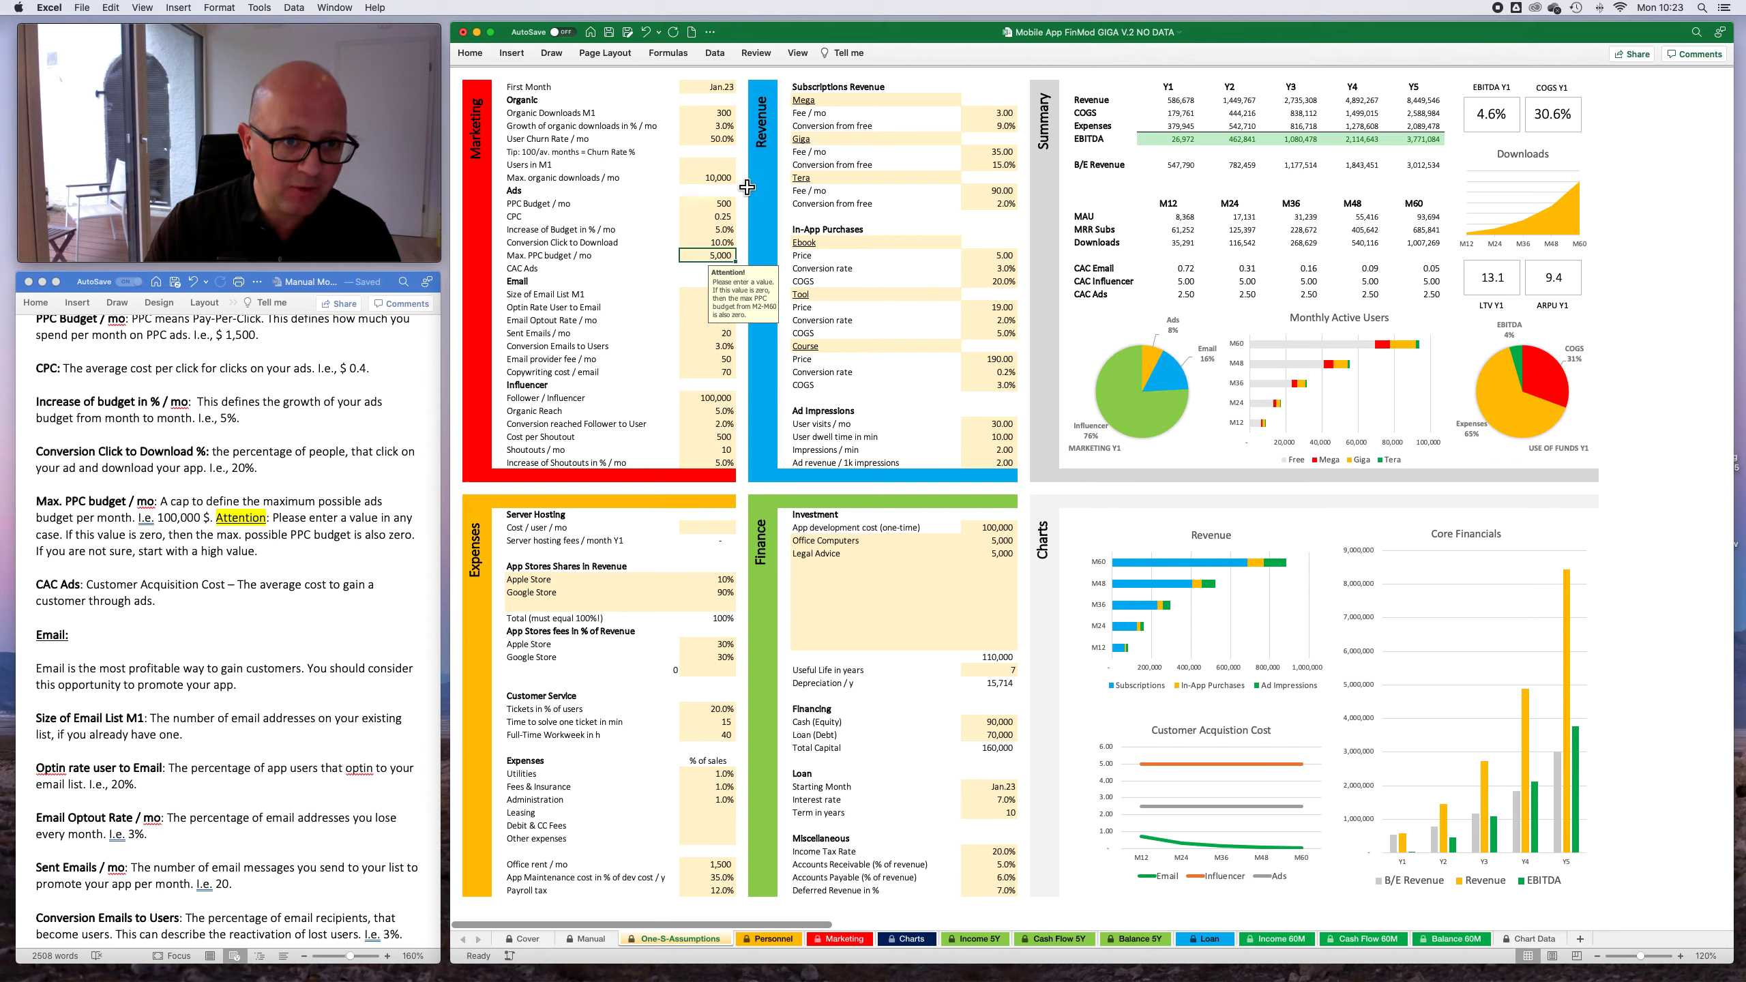
key(Delete)
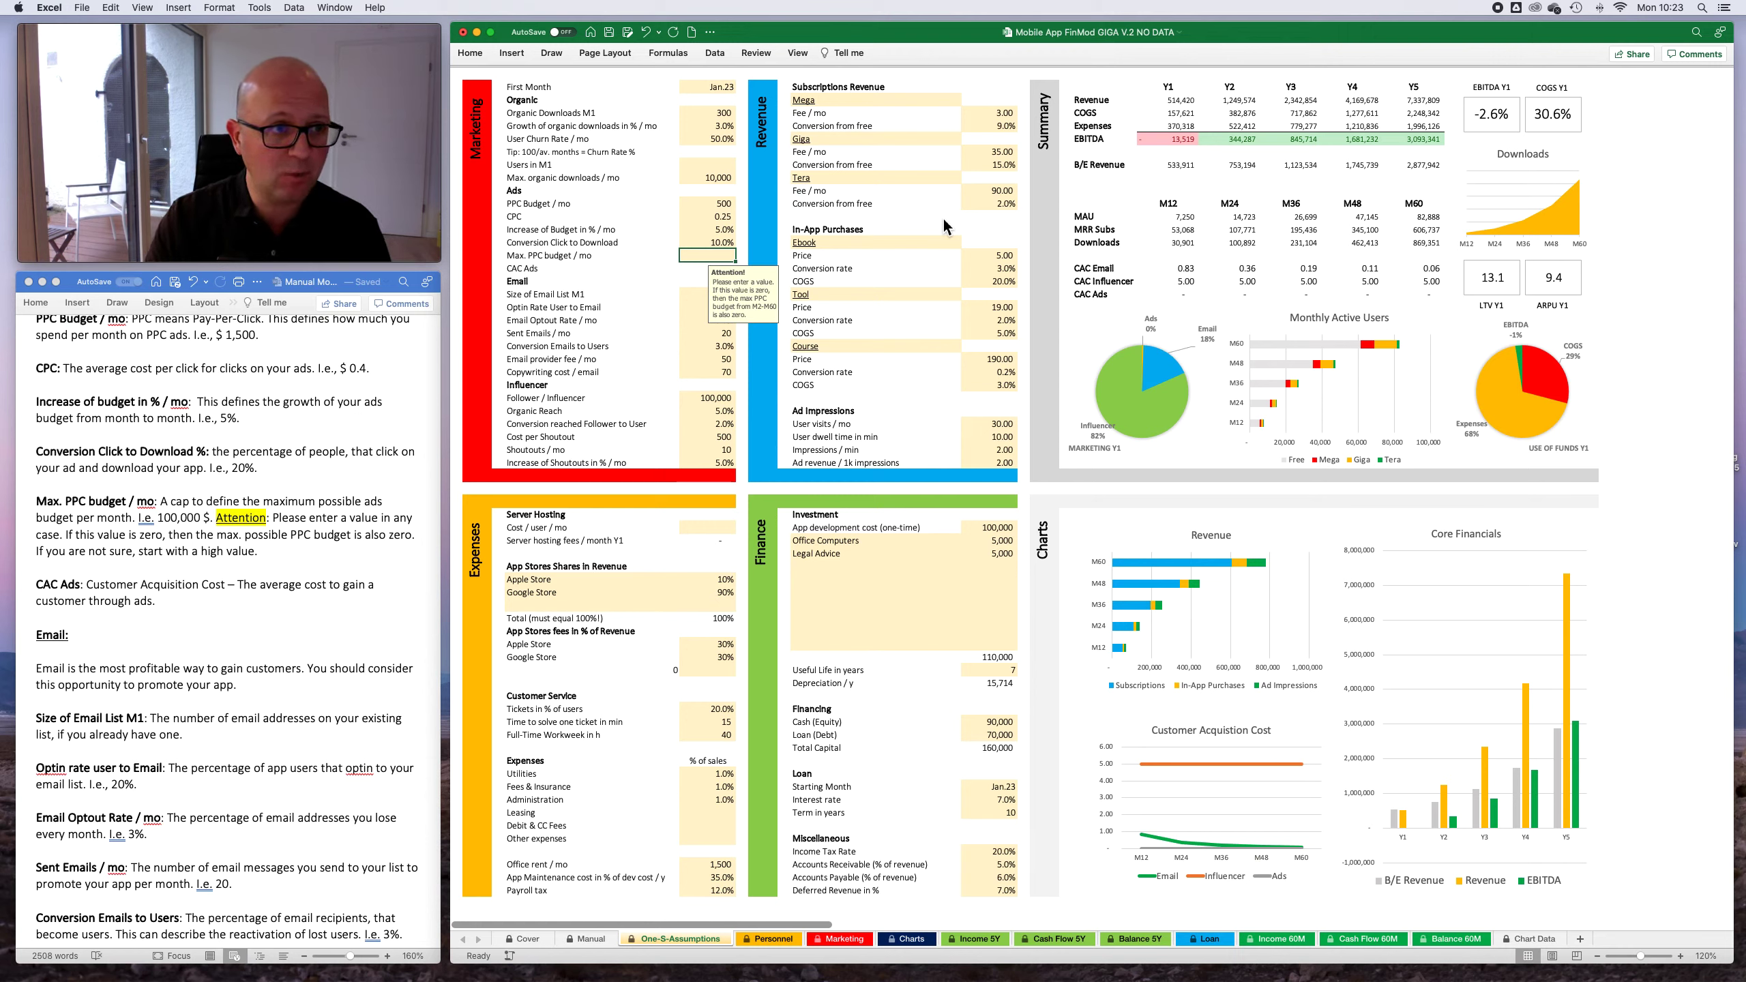
text(999999)
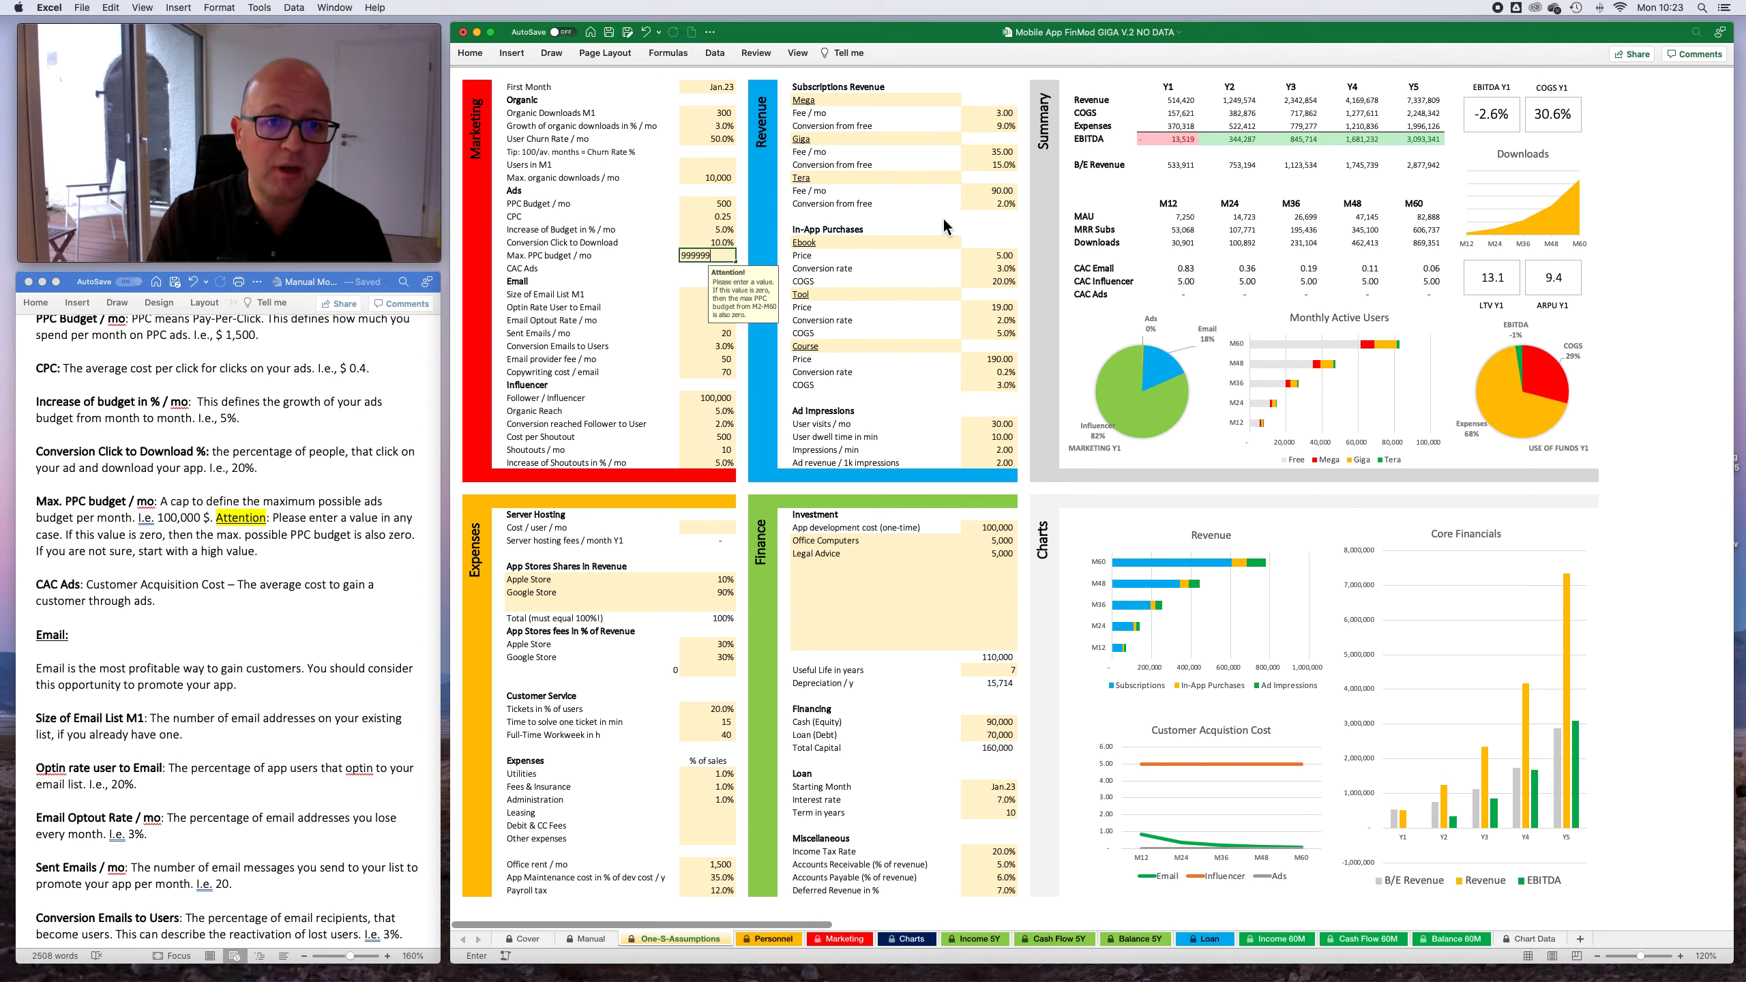
key(Return)
- Set Max. PPC budget / mo in the Ads assumptions to 10,000
key(Up)
key(Up)
key(Up)
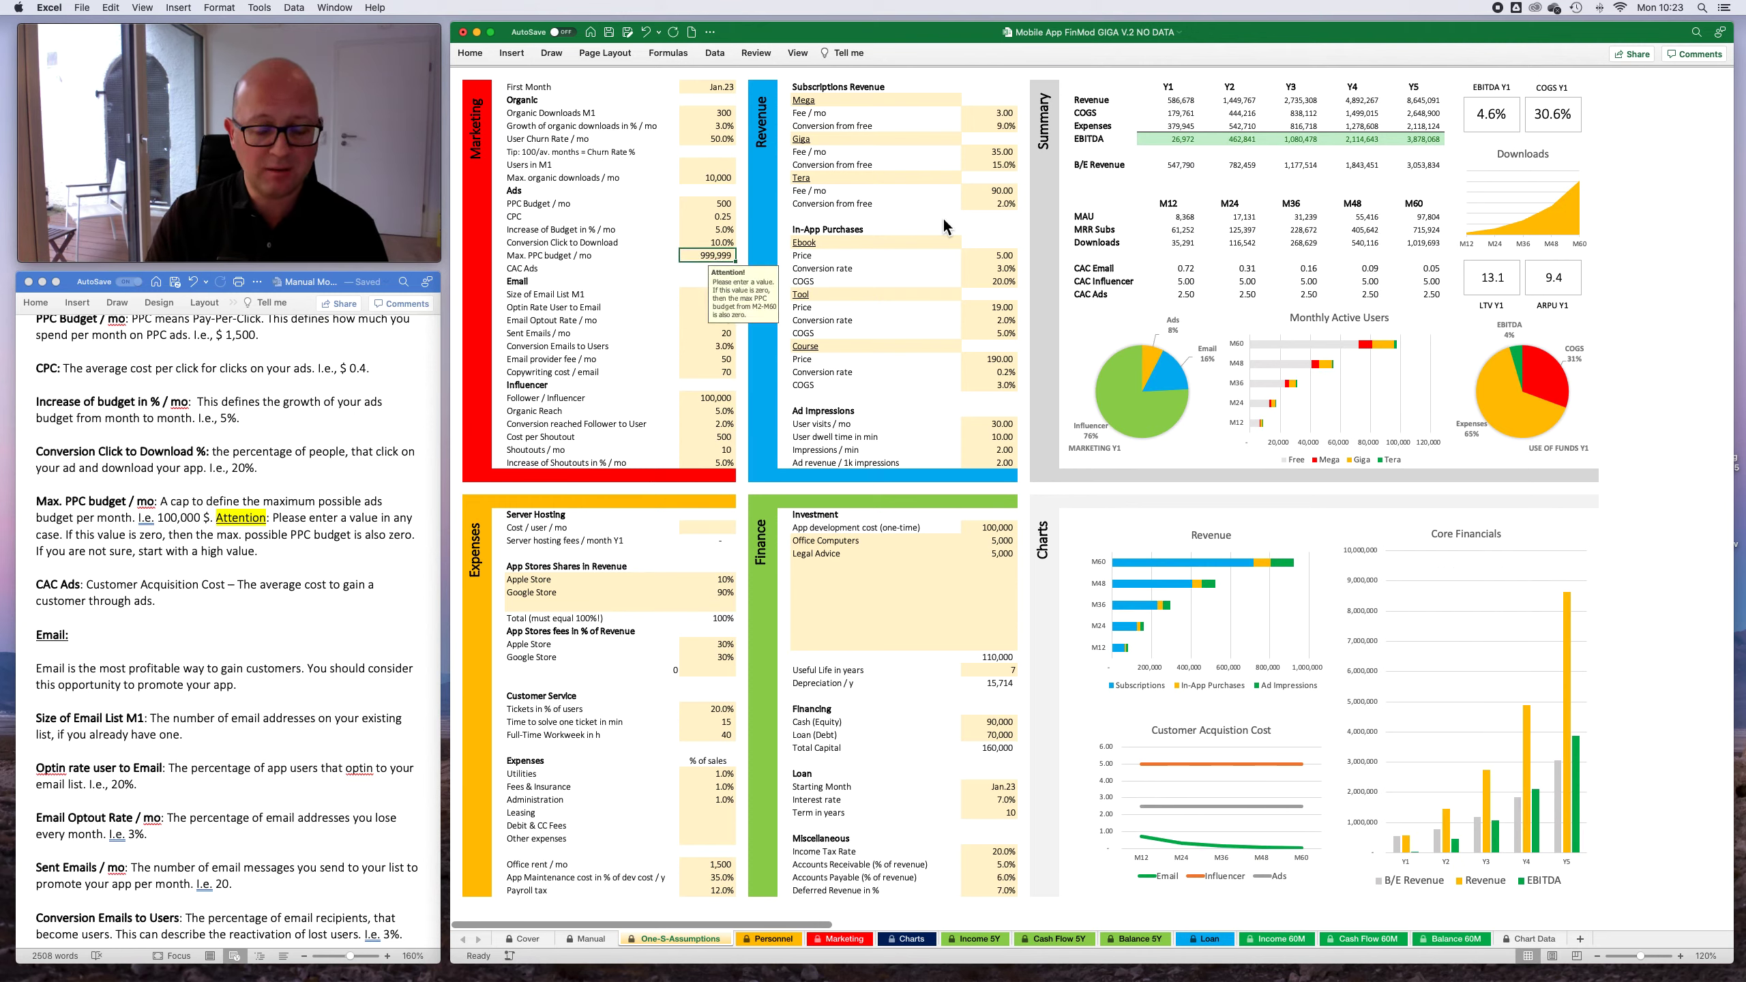
text(100000)
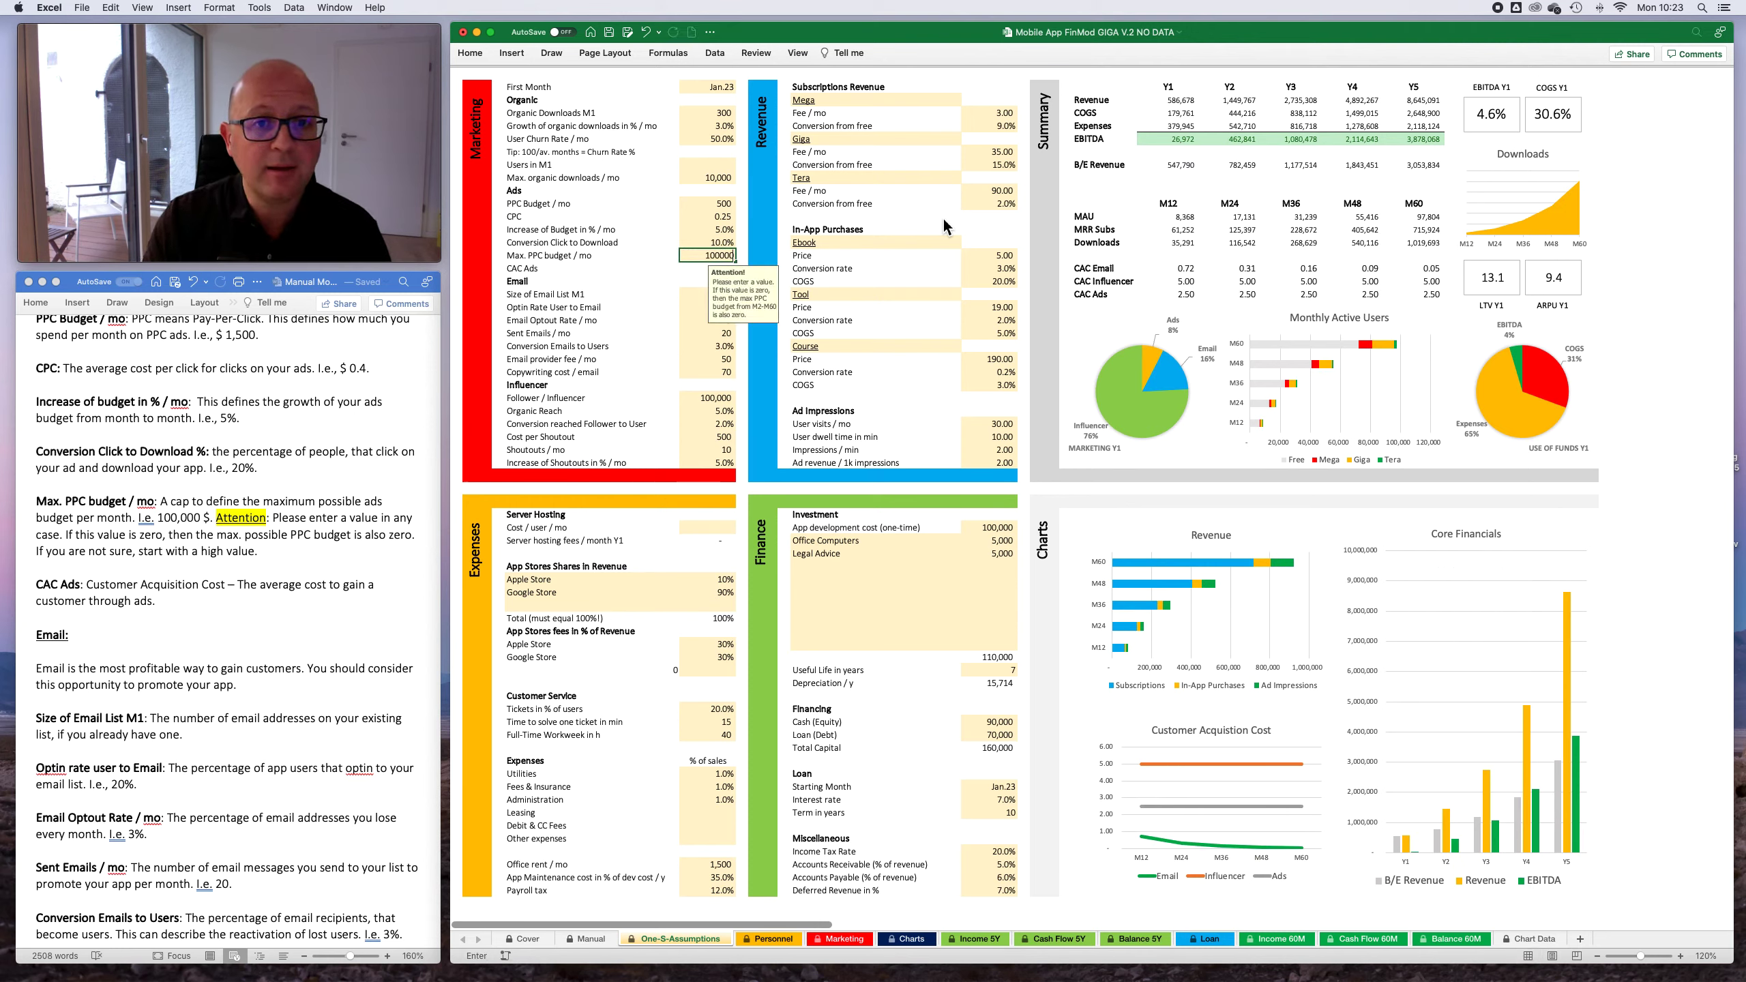
key(Return)
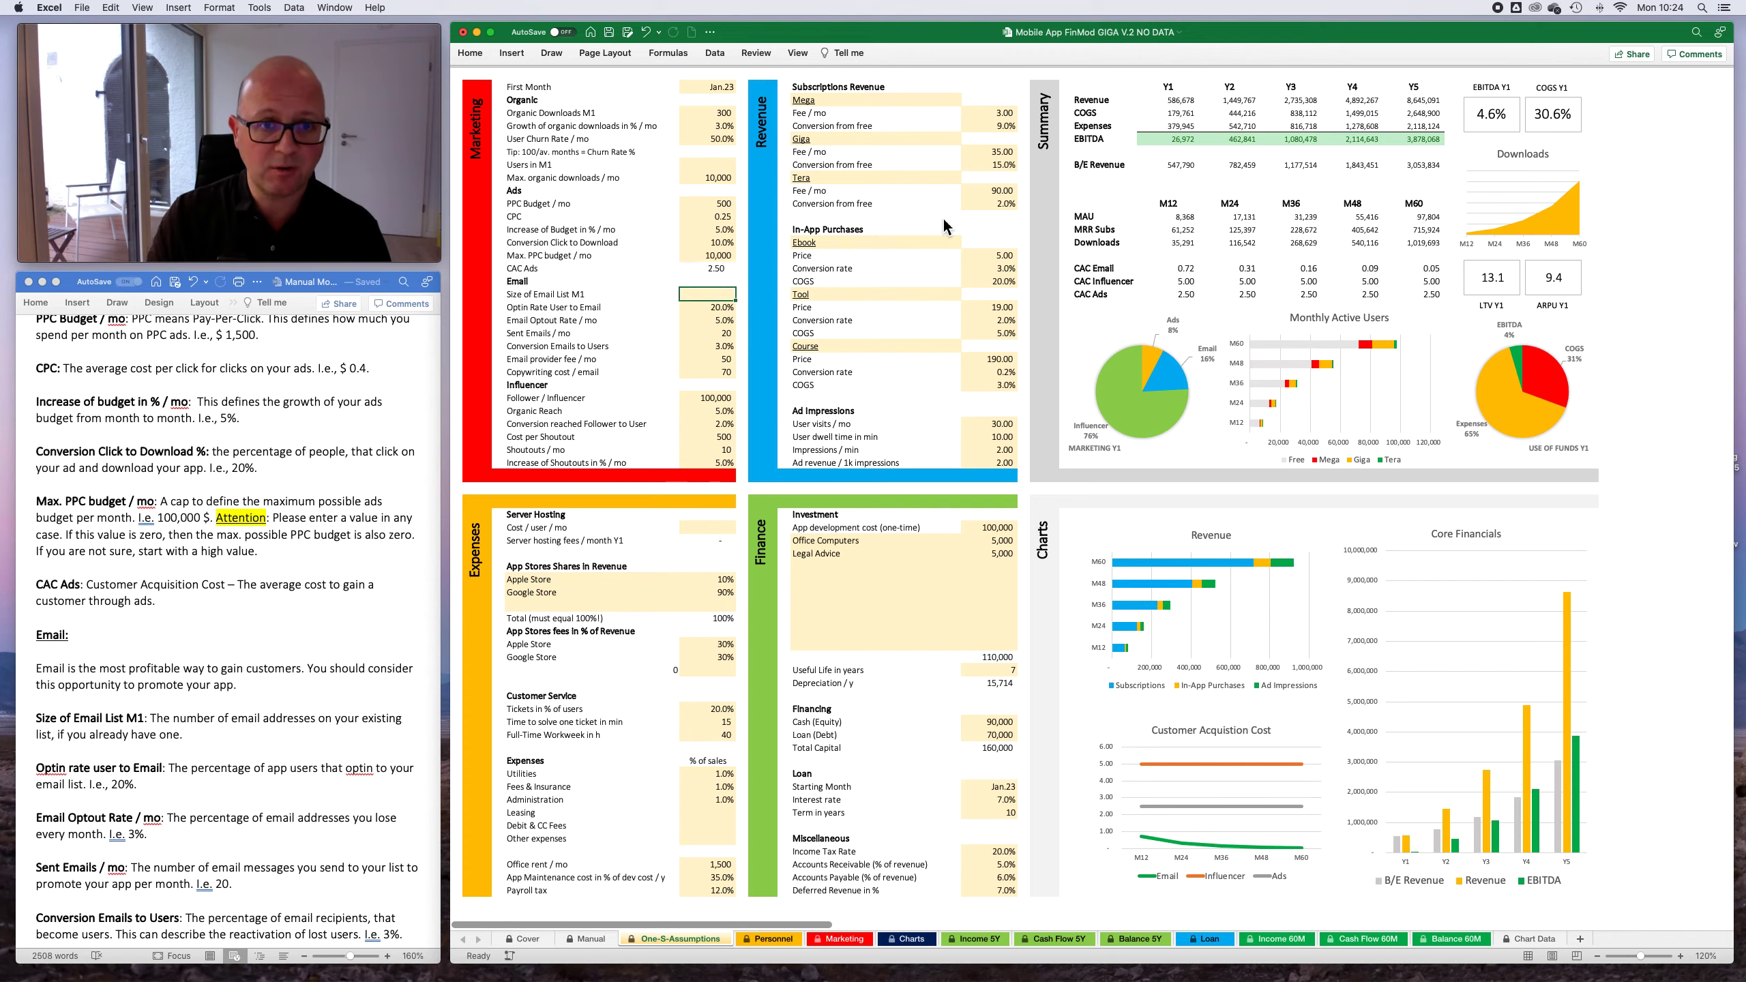
- Read the Word manual from Email through Revenue to Expenses, matching its hosting and app store share notes to the Expenses cells
scroll(127, 684, down, 12)
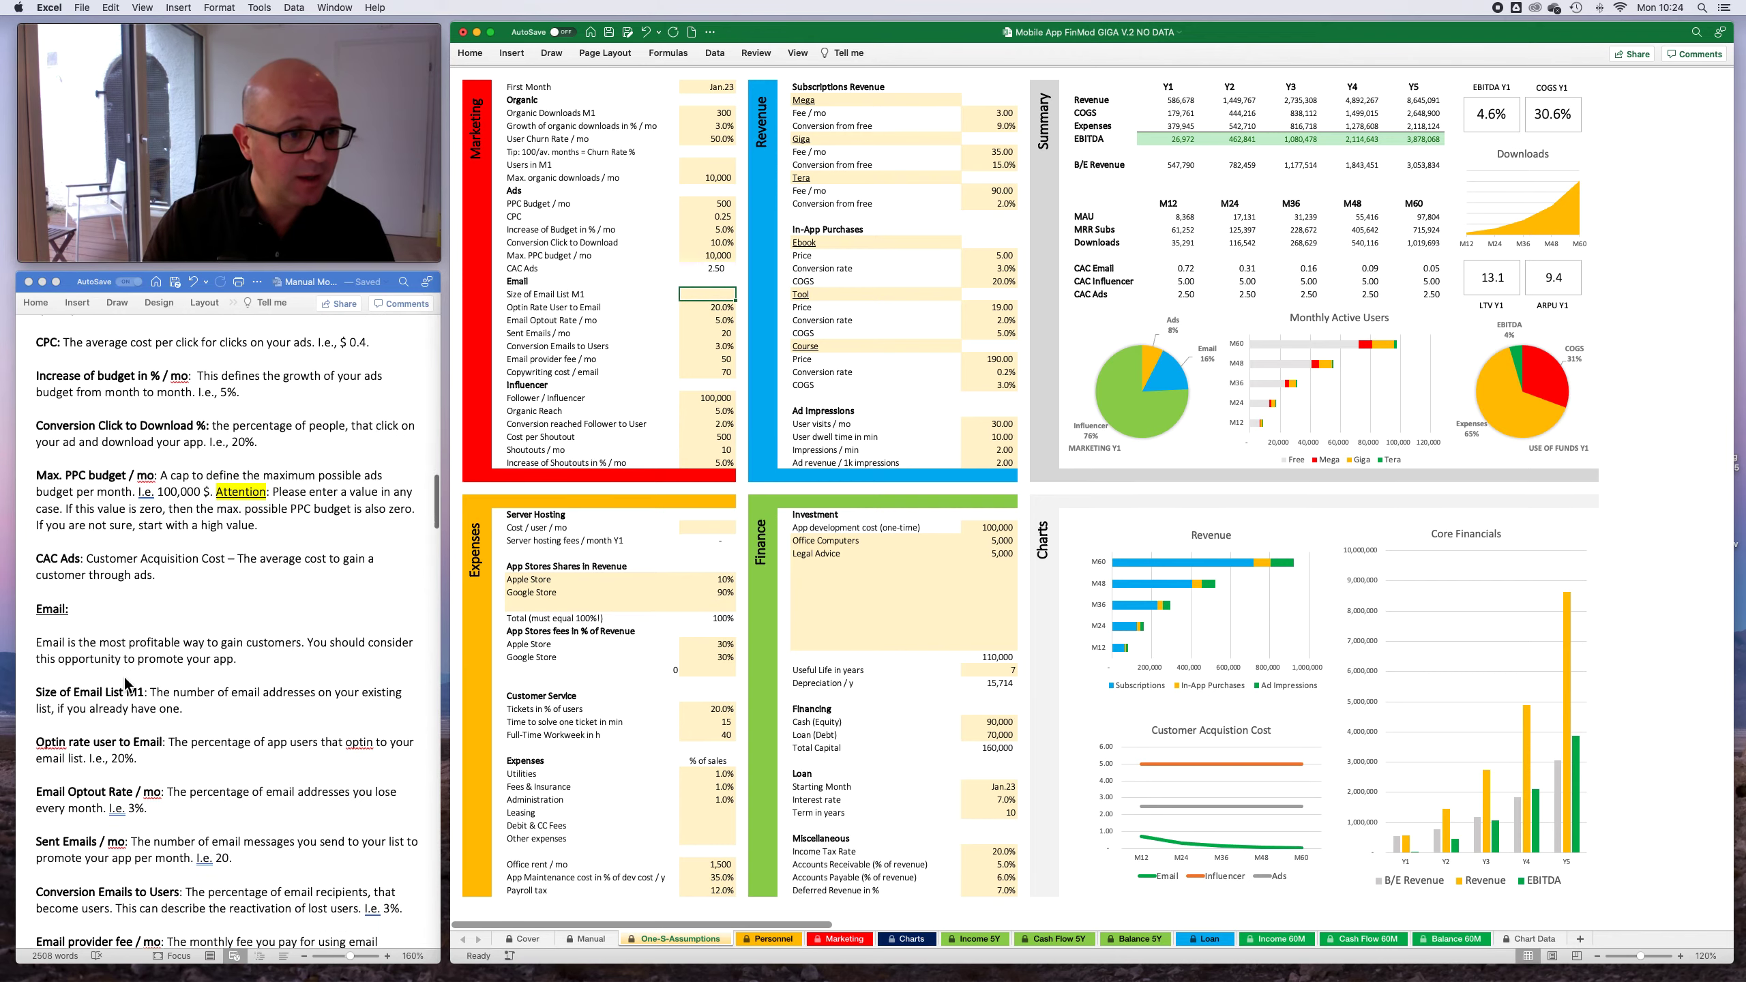
scroll(224, 682, down, 15)
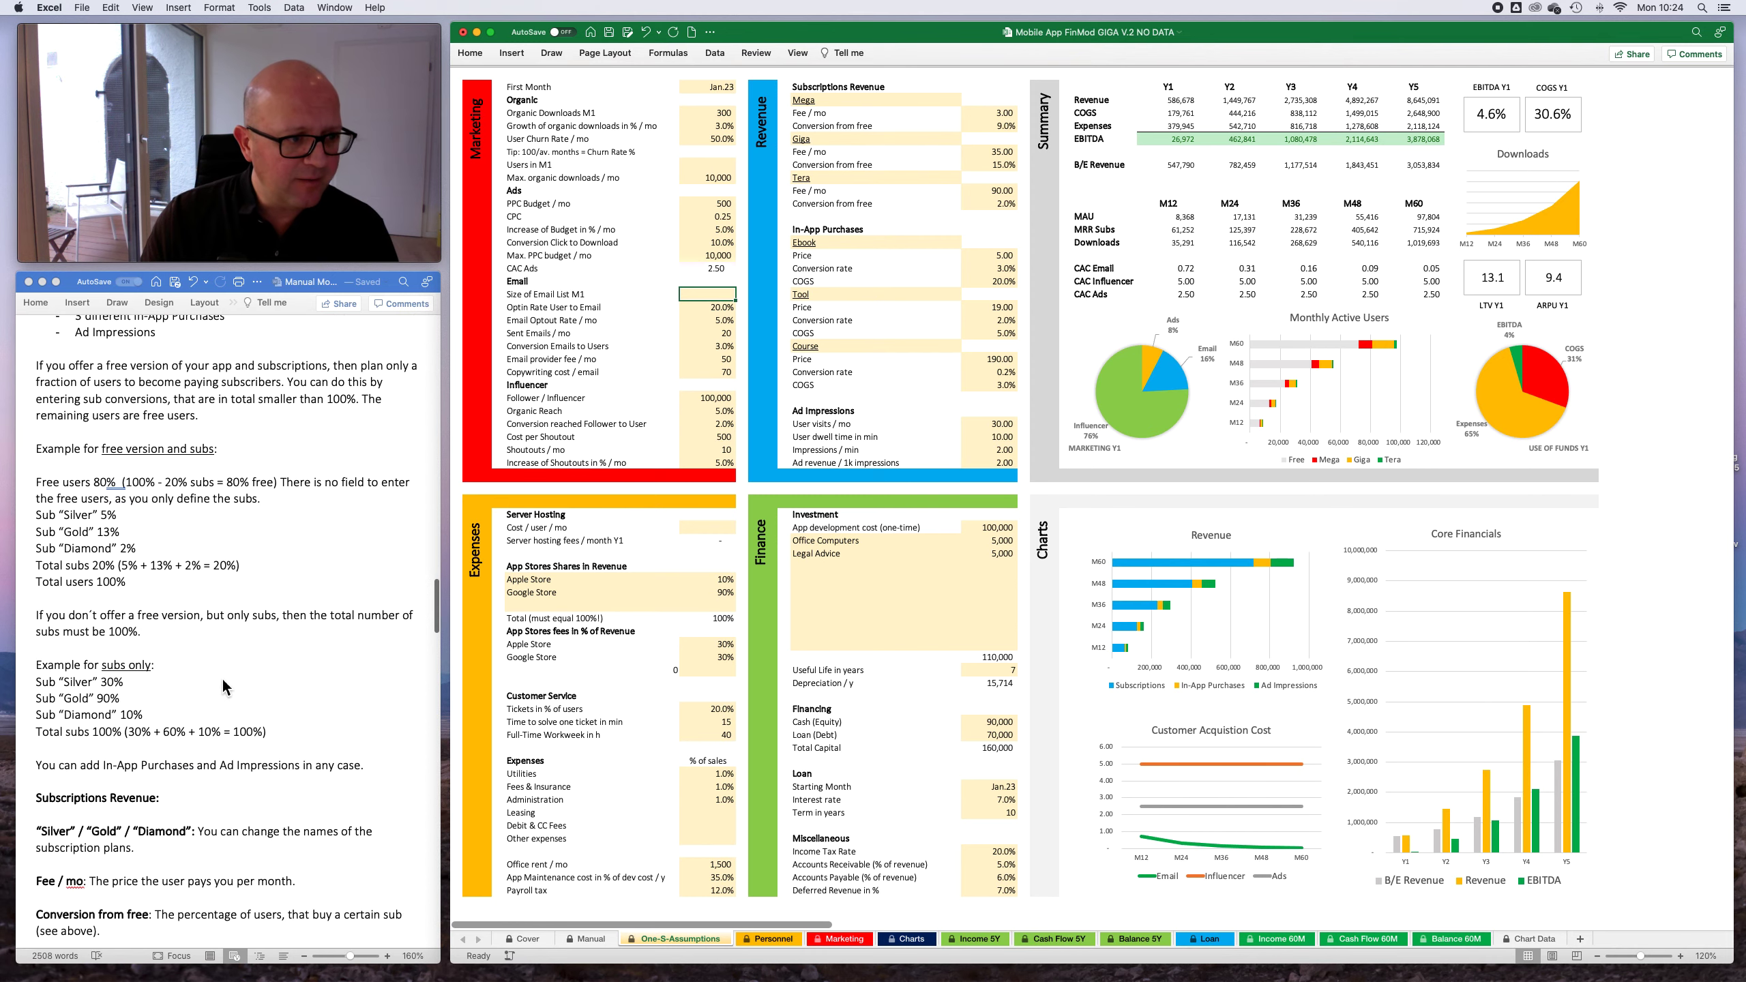
scroll(222, 685, down, 10)
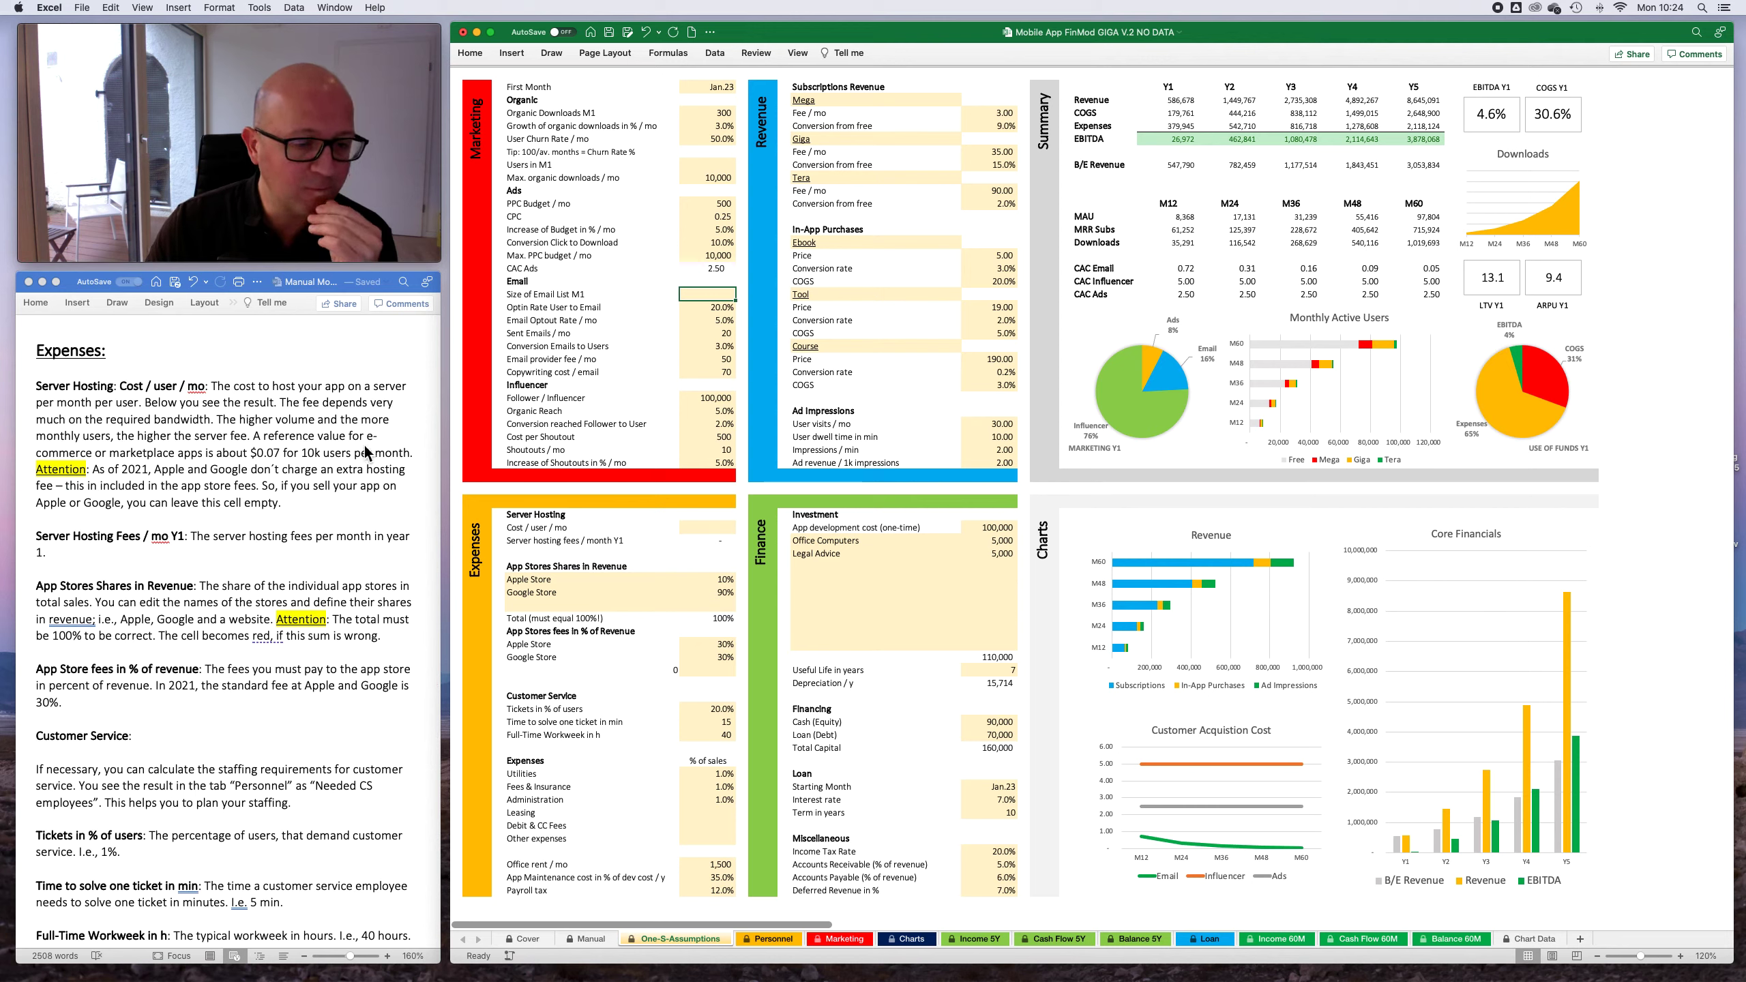
click(723, 528)
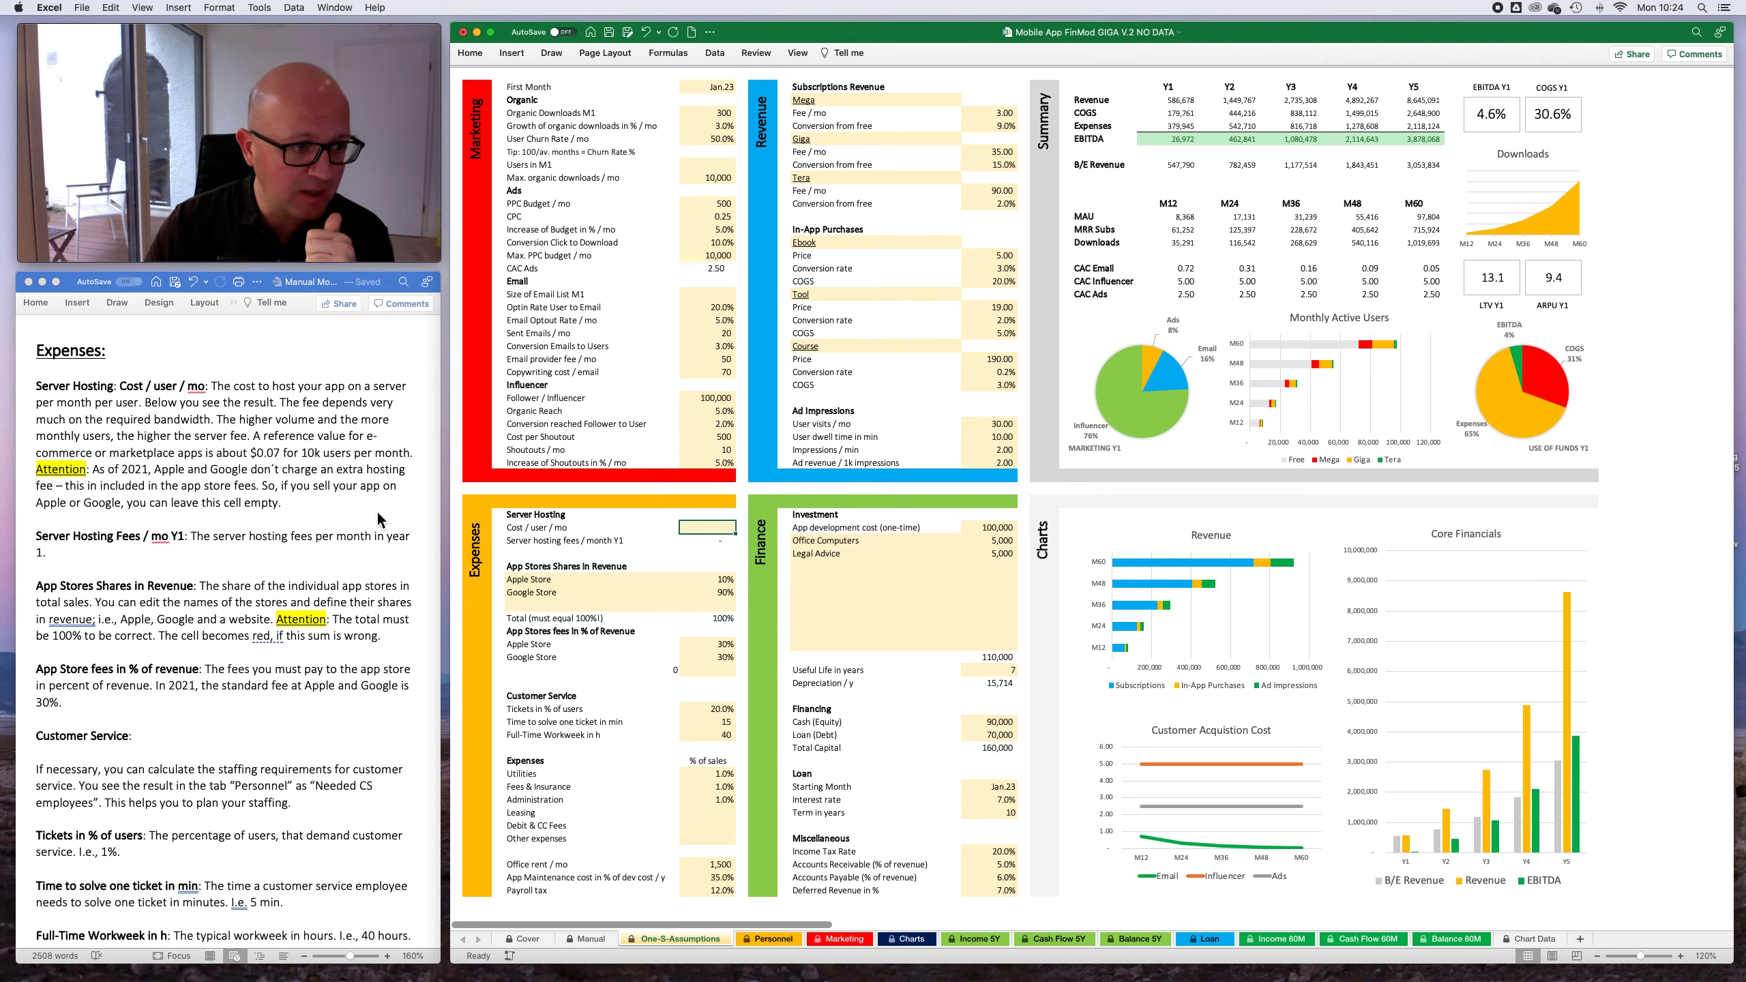
scroll(385, 537, down, 3)
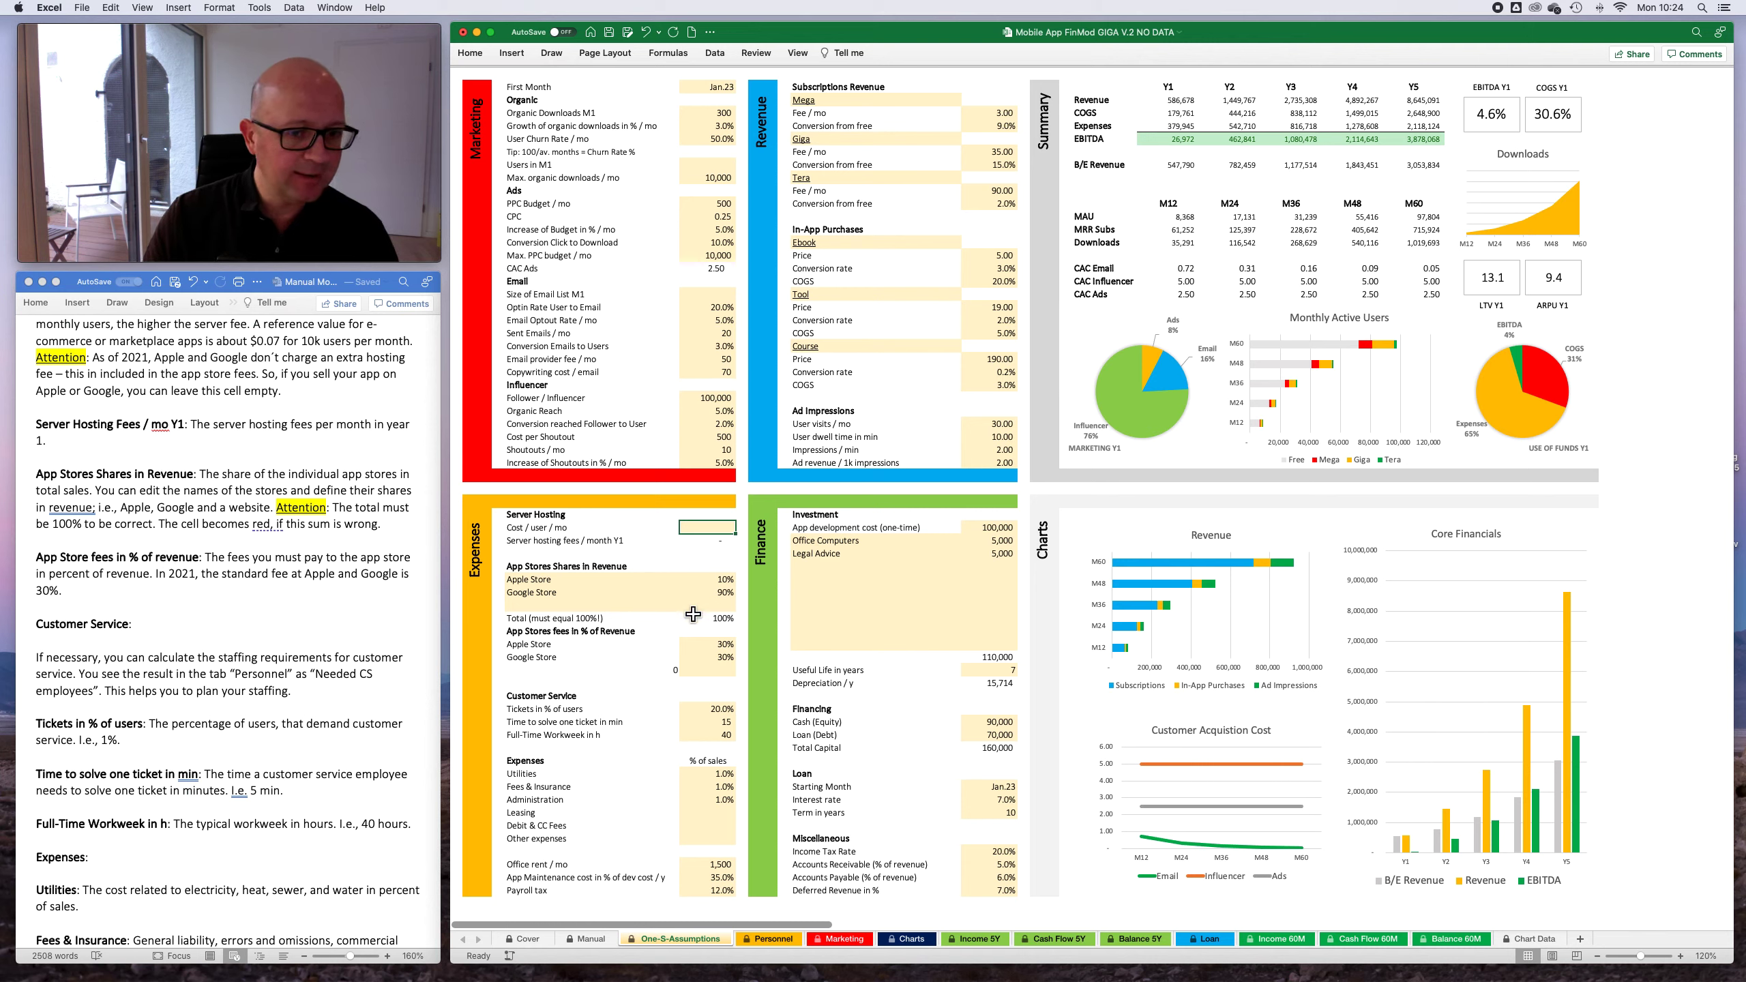
click(314, 521)
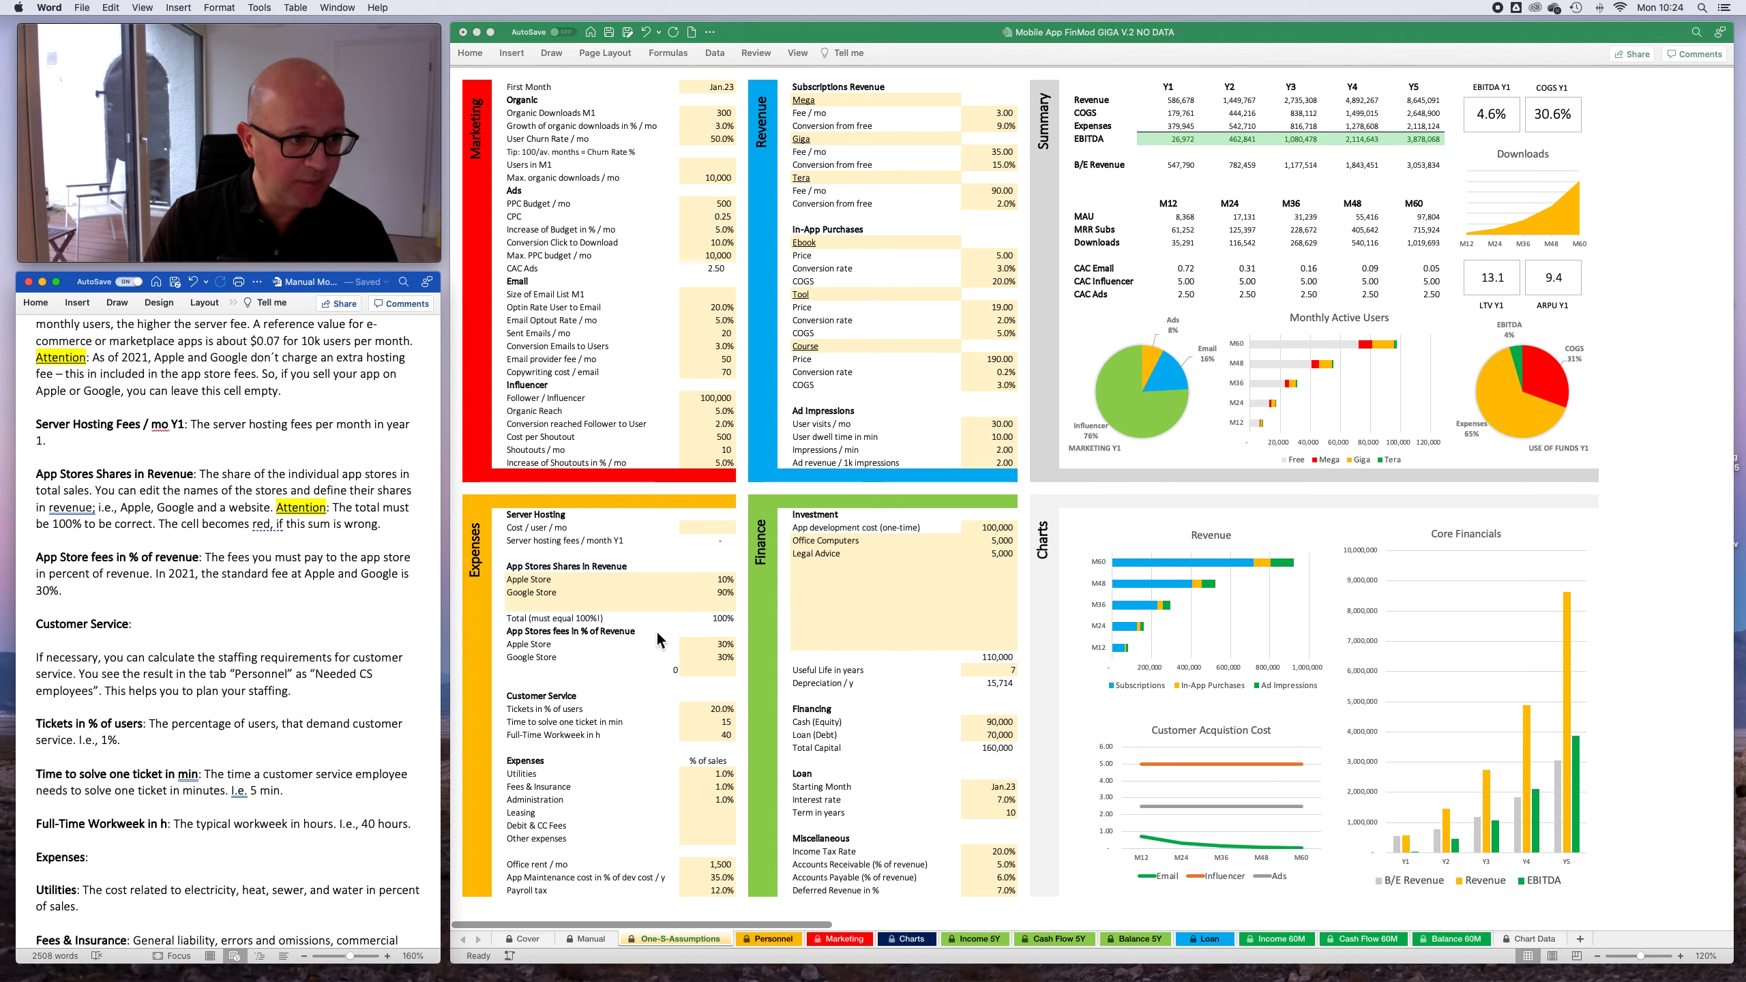
click(724, 623)
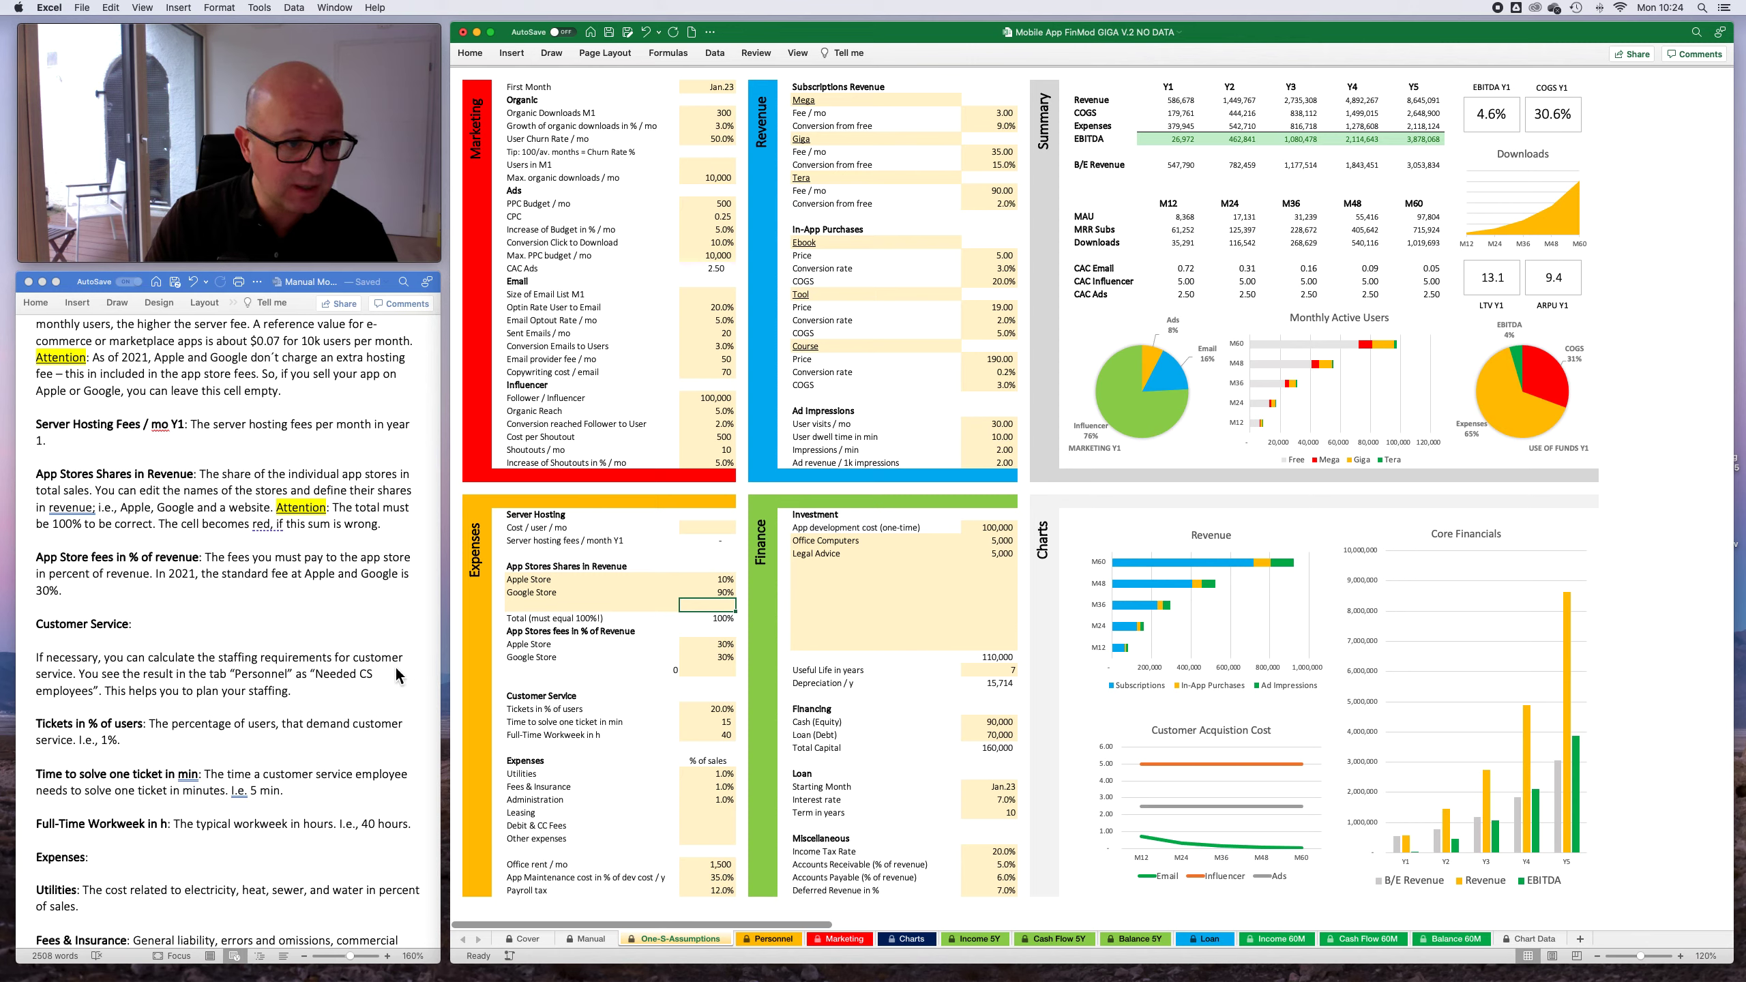
- Read the rest of the Word manual from Customer Service through Finance and Summary to Tab "Personnel"
scroll(358, 671, down, 3)
scroll(357, 669, down, 15)
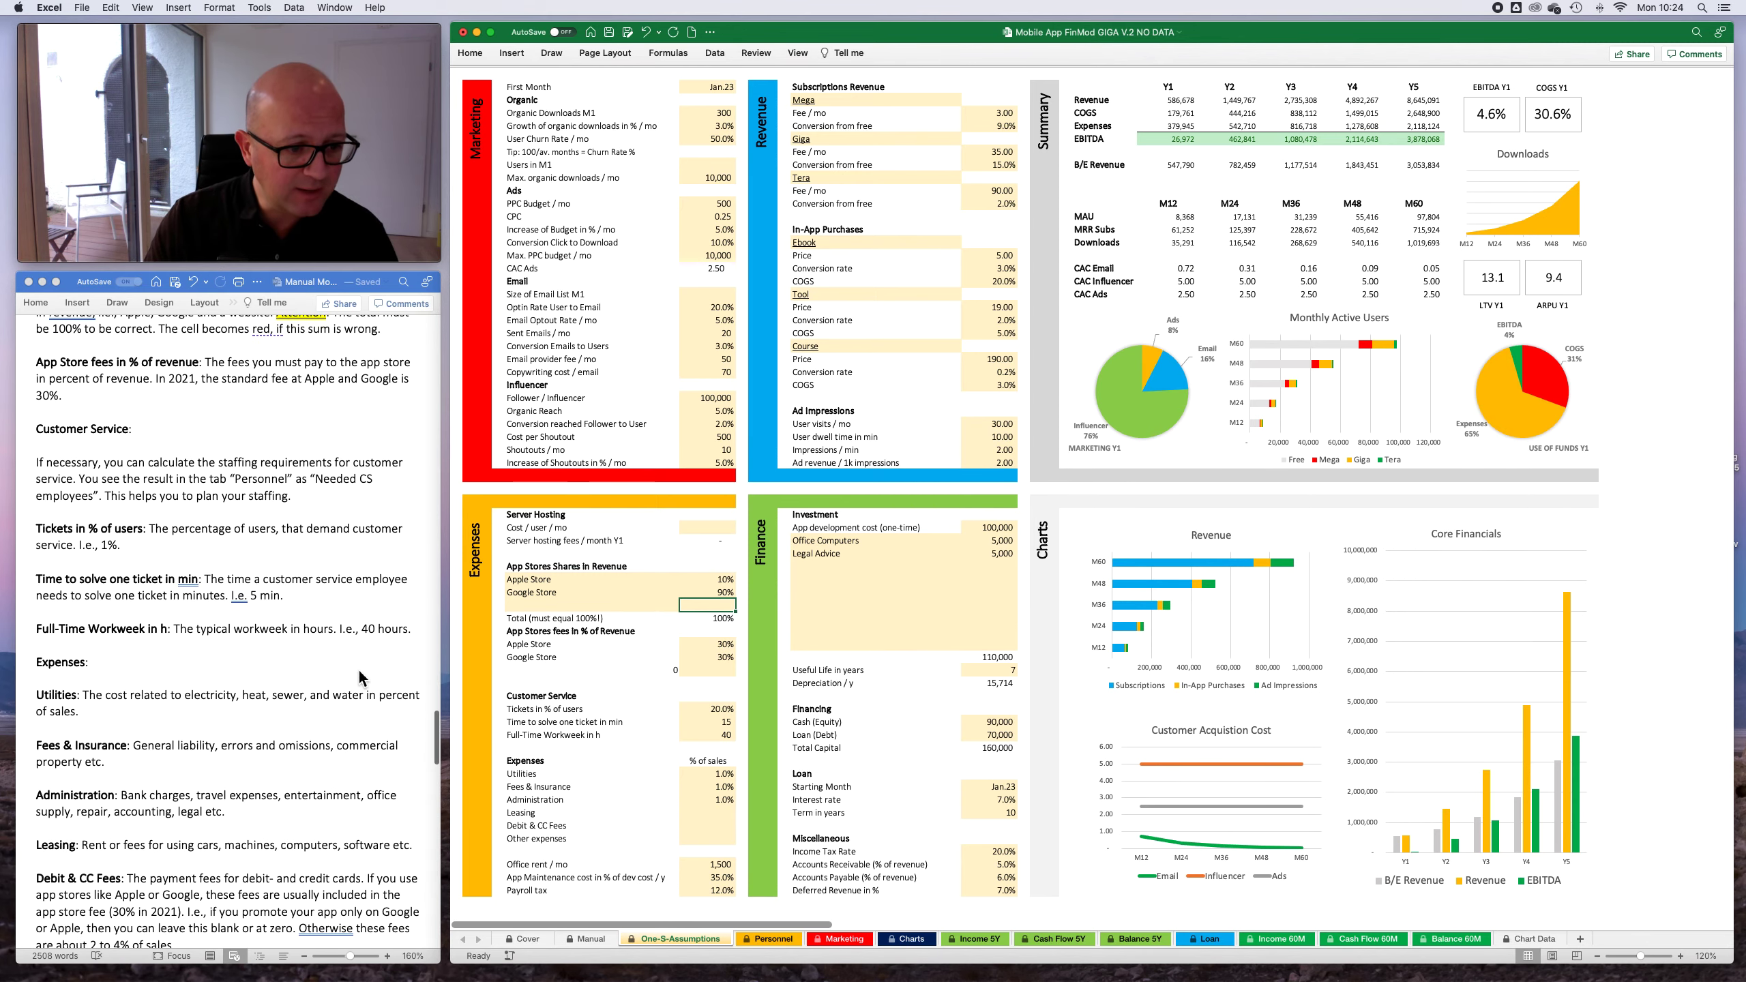
scroll(359, 670, down, 20)
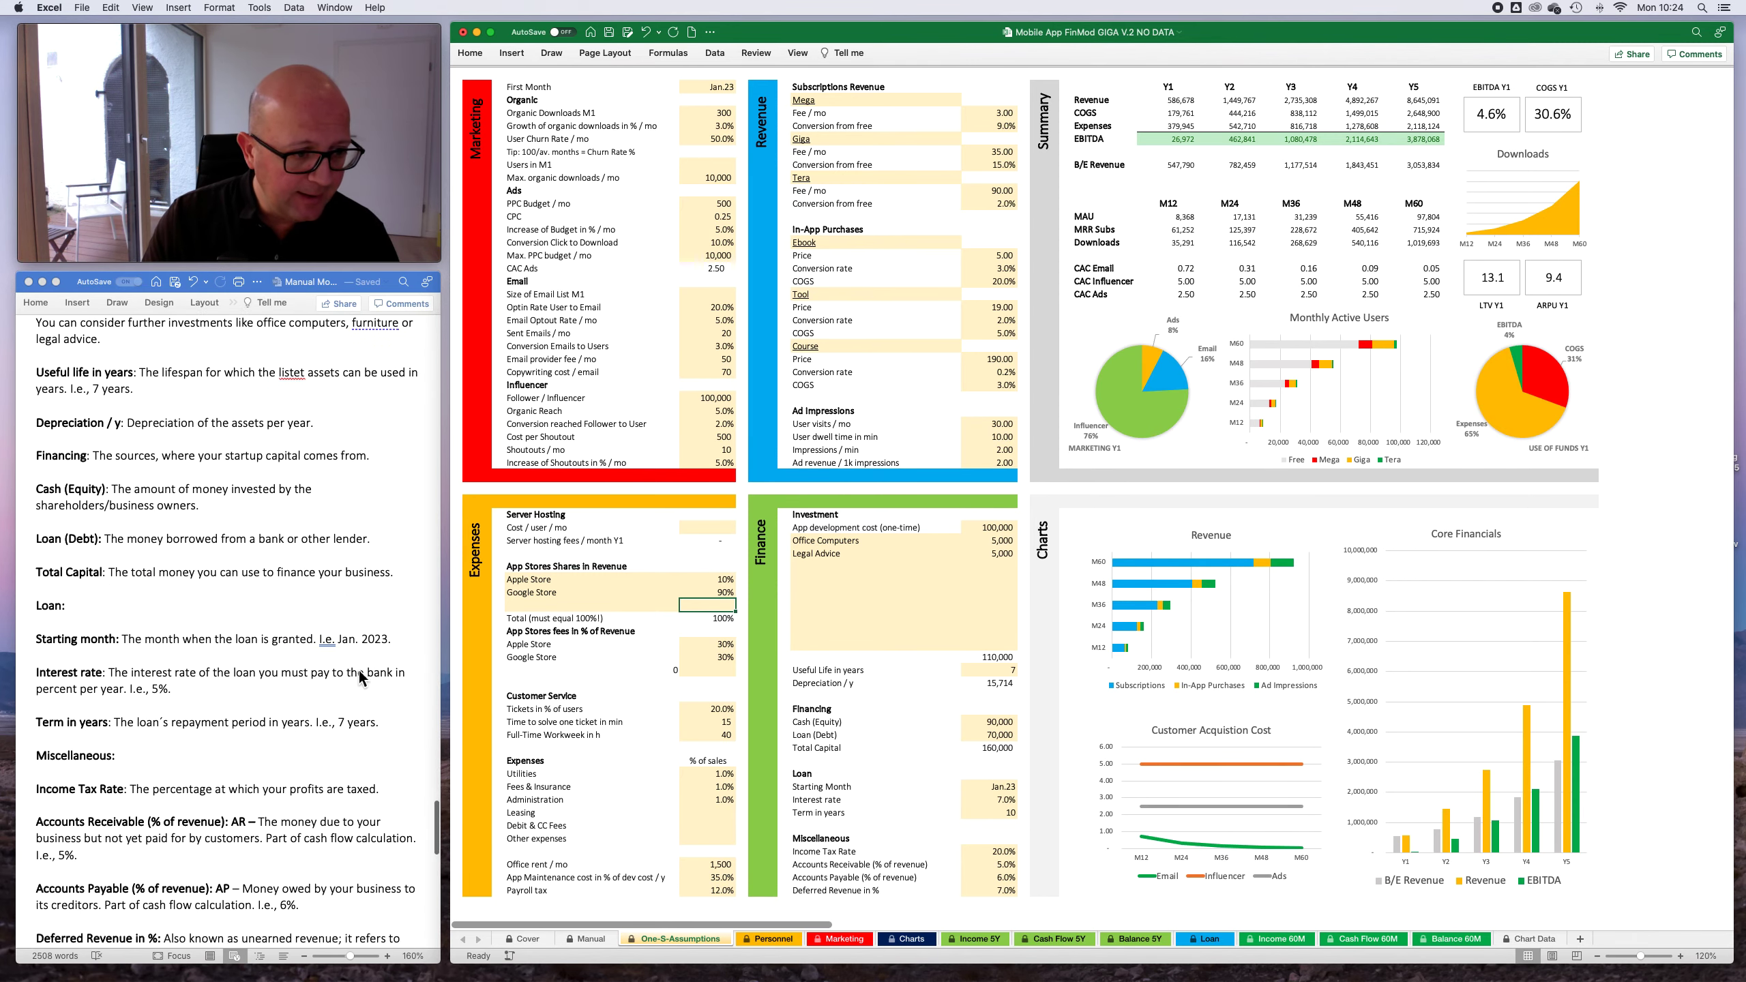
scroll(359, 669, down, 20)
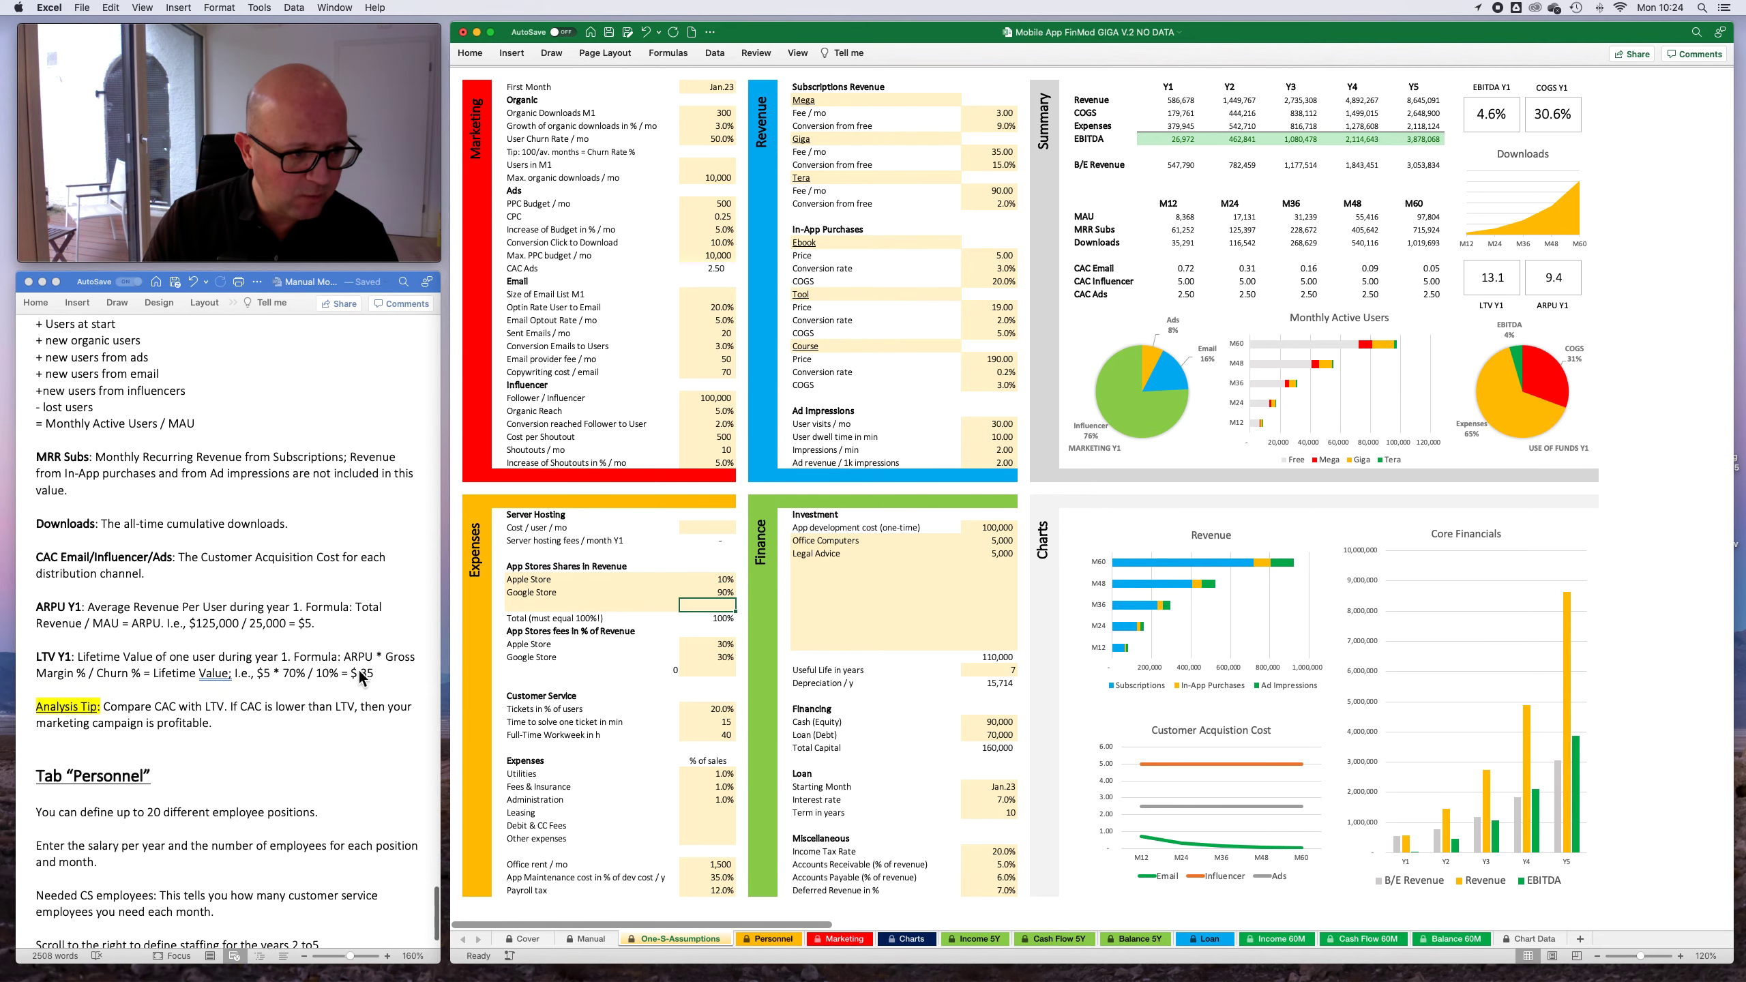
scroll(345, 674, up, 1)
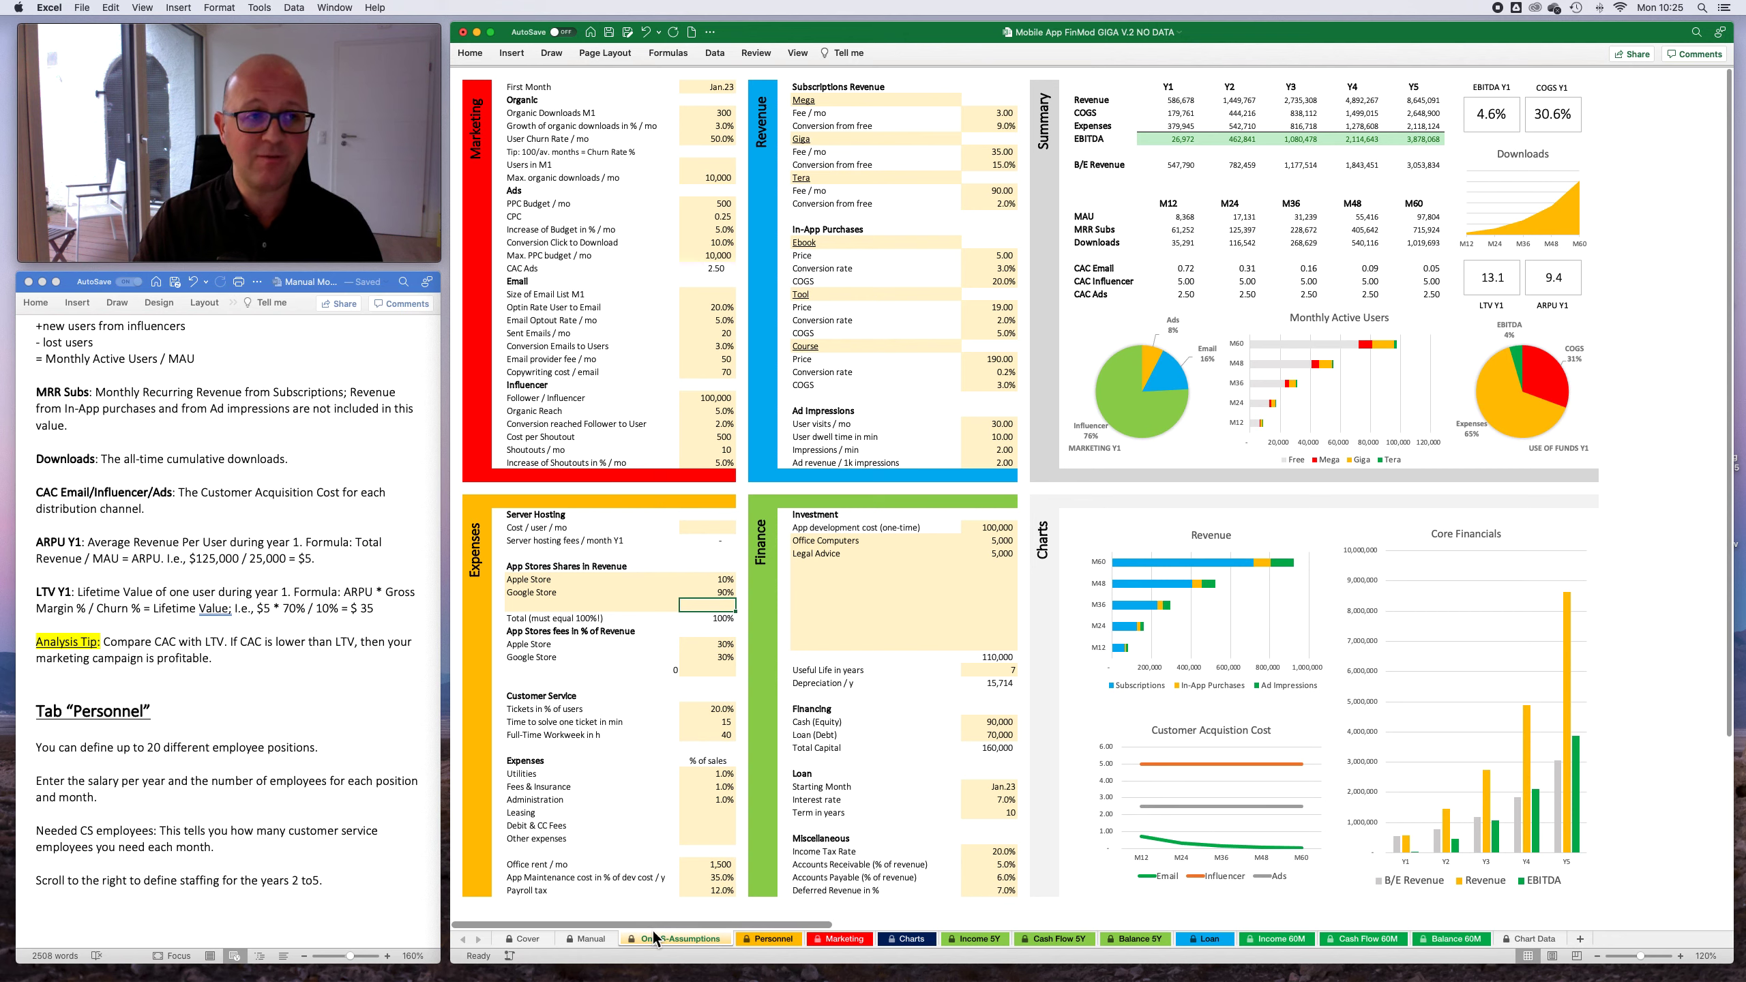
- Return to the Cover sheet and view its title image and legal disclaimer
click(527, 939)
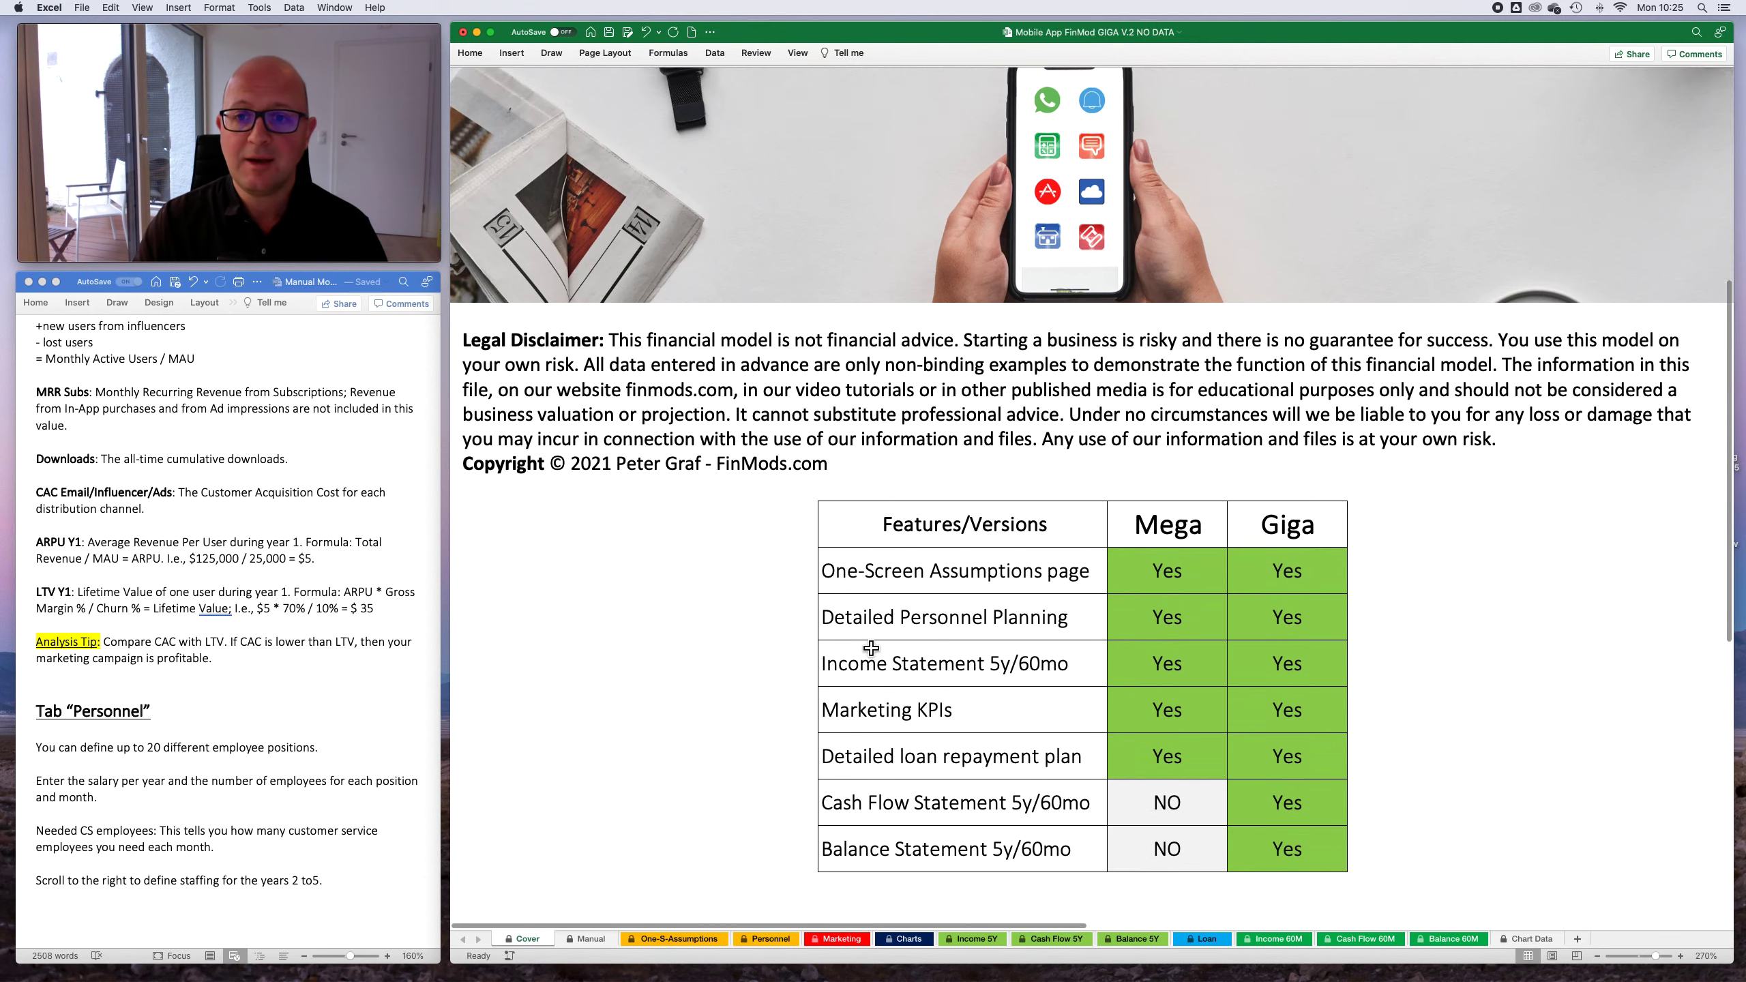
scroll(871, 648, up, 5)
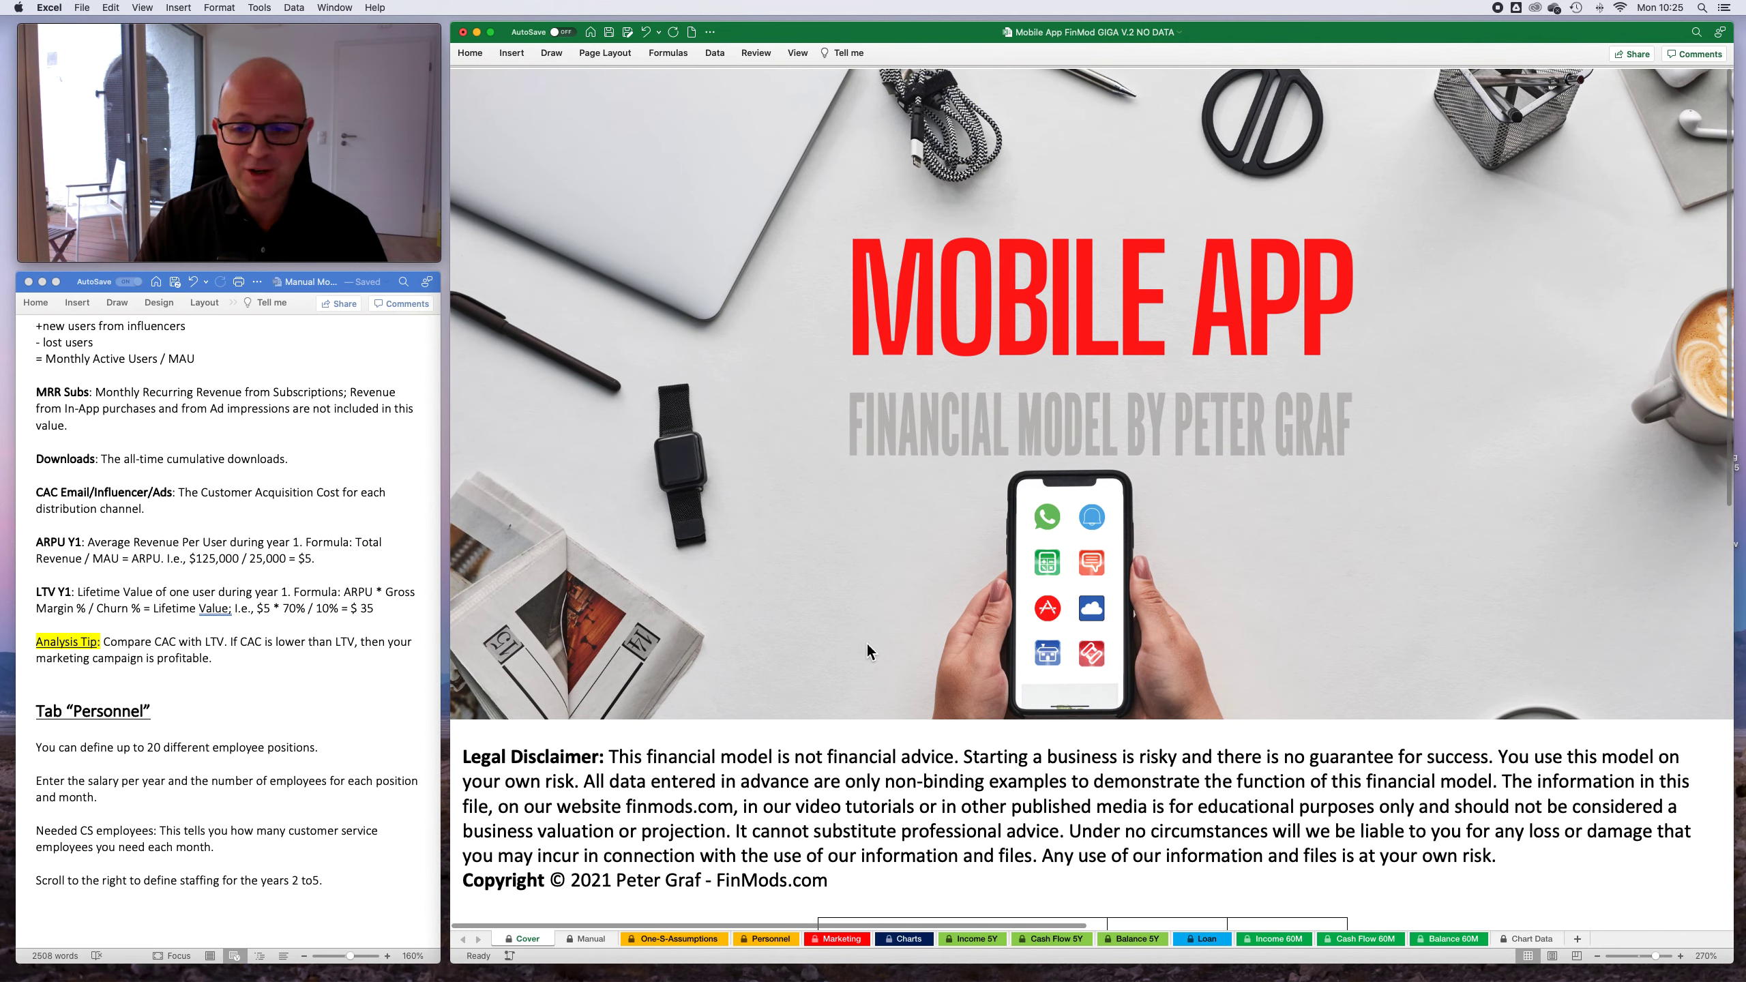